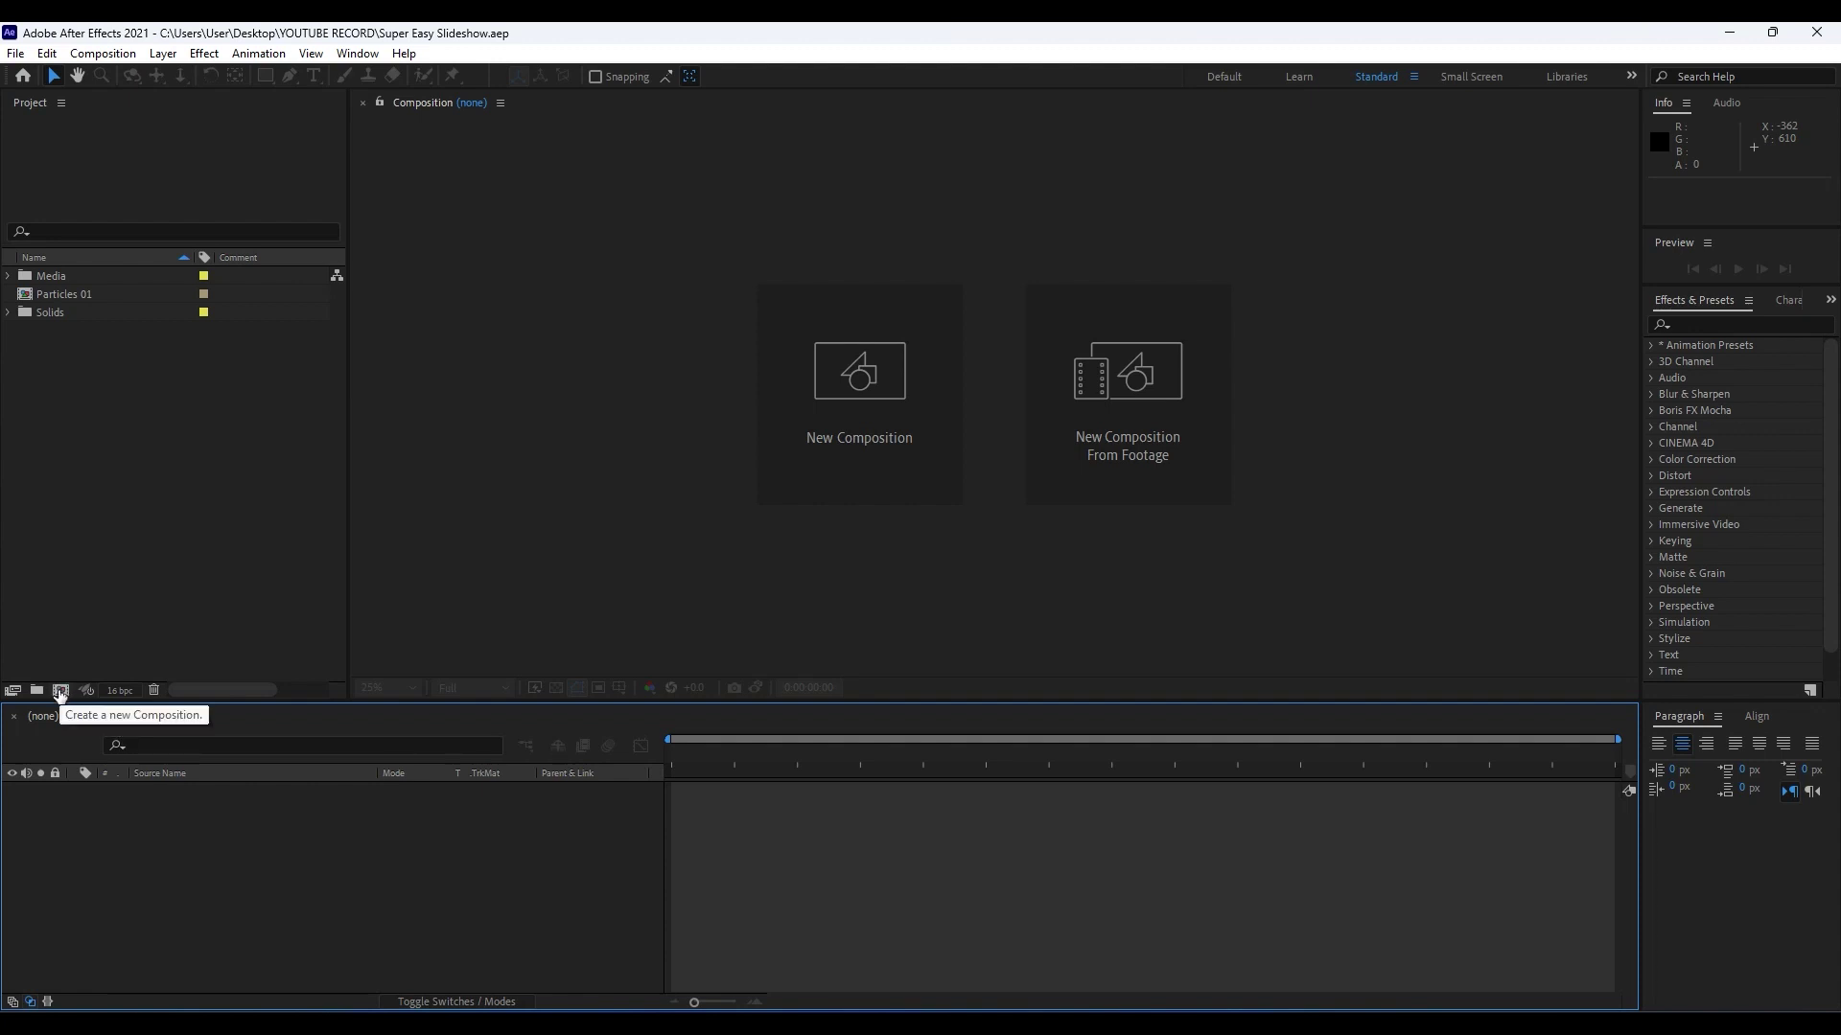
# Create a 1920×1080, 60 fps, 20-second composition named Final.
pyautogui.click(60, 691)
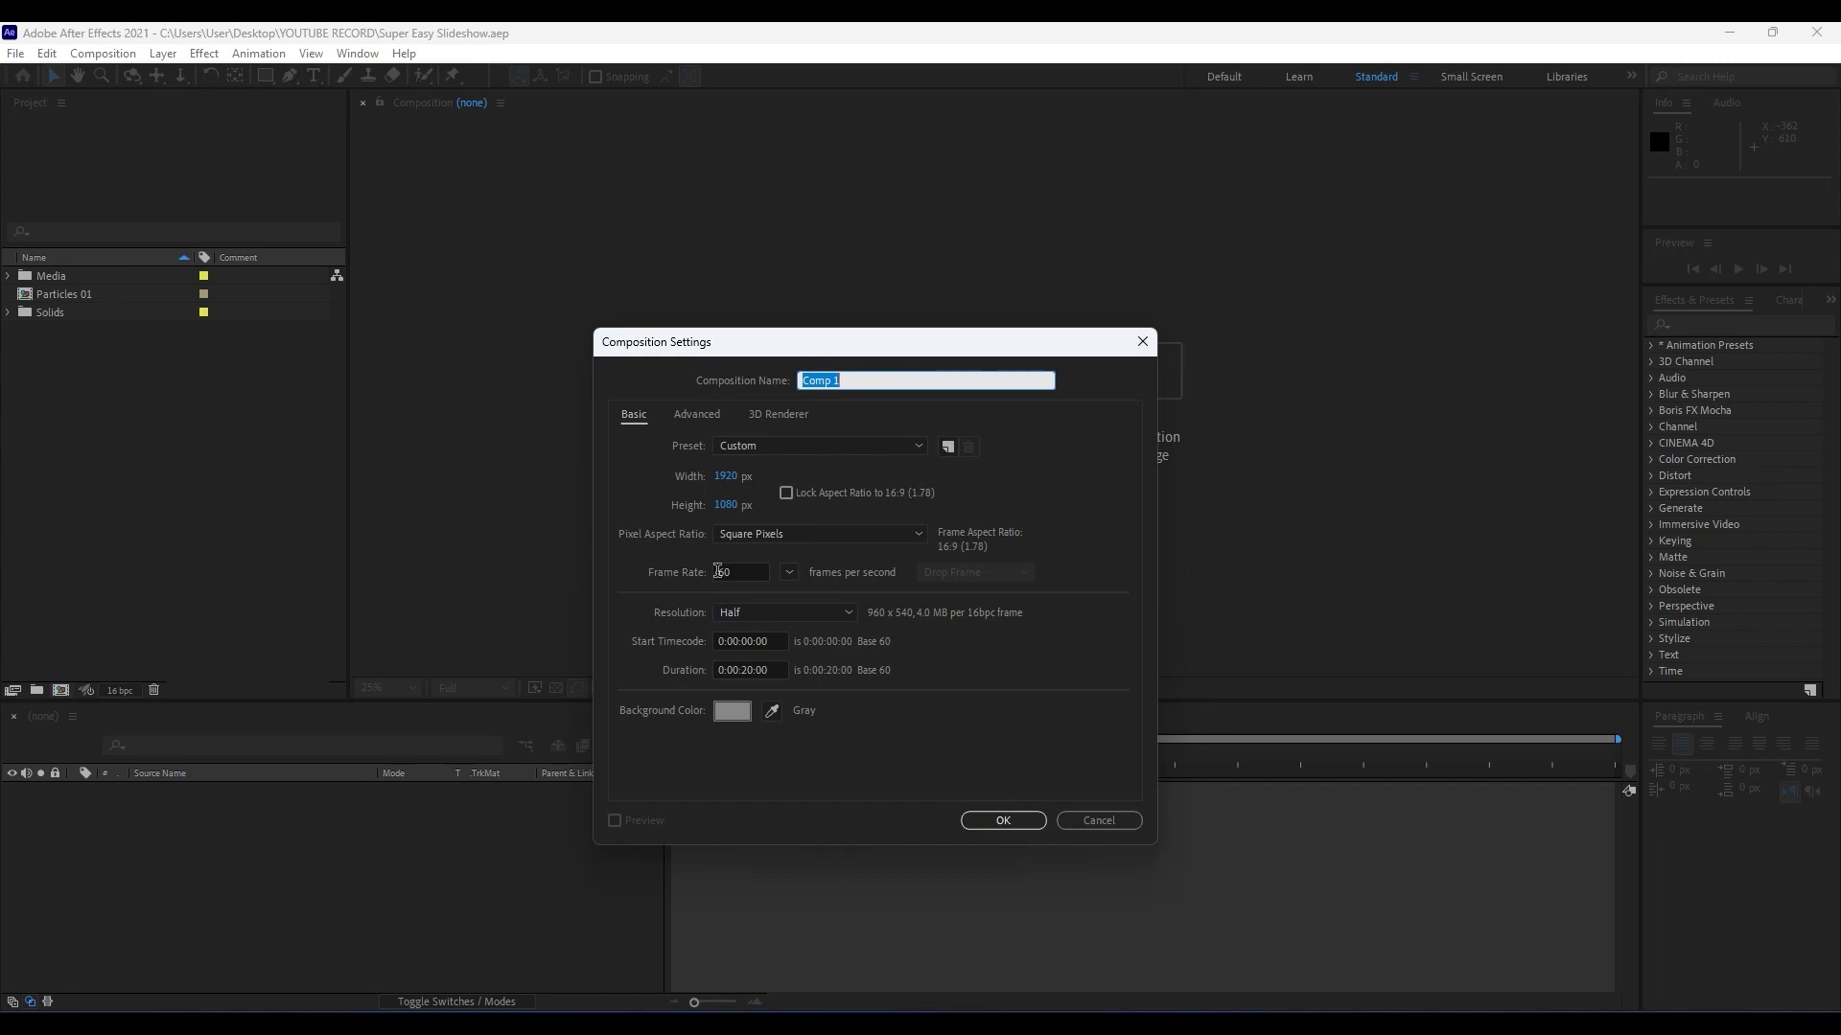
pyautogui.click(747, 668)
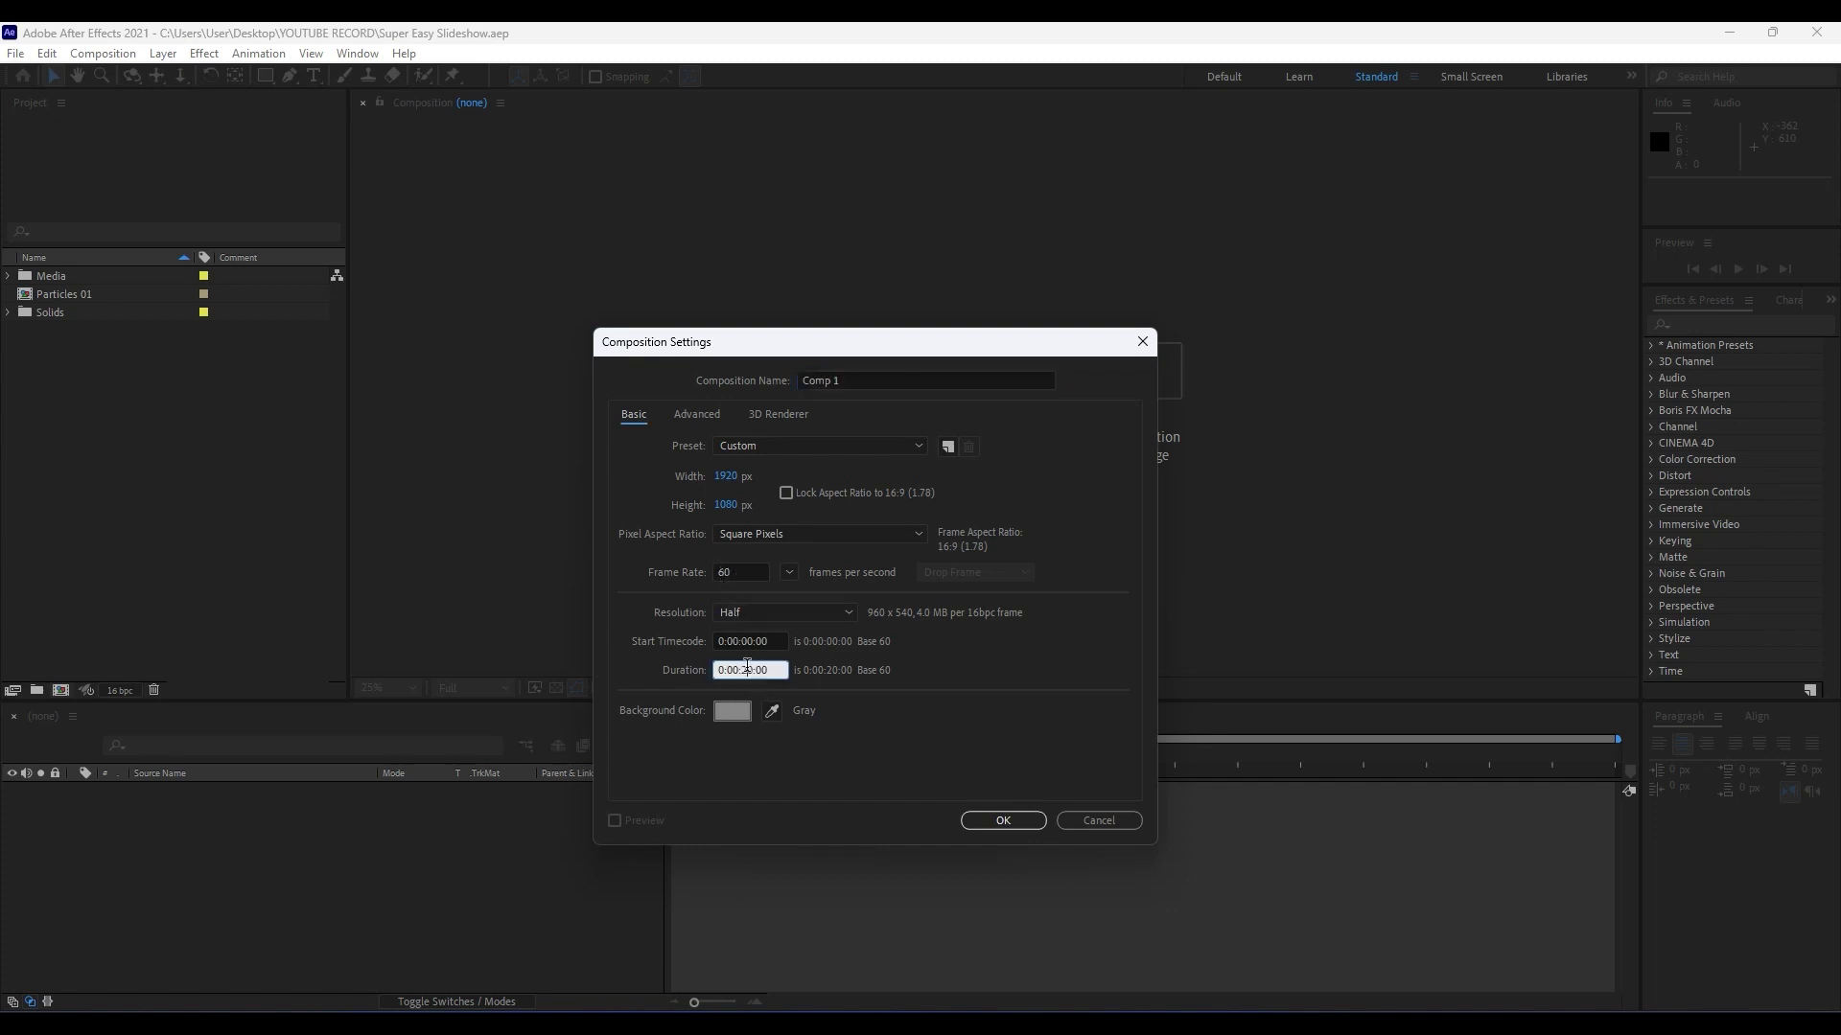
pyautogui.click(868, 380)
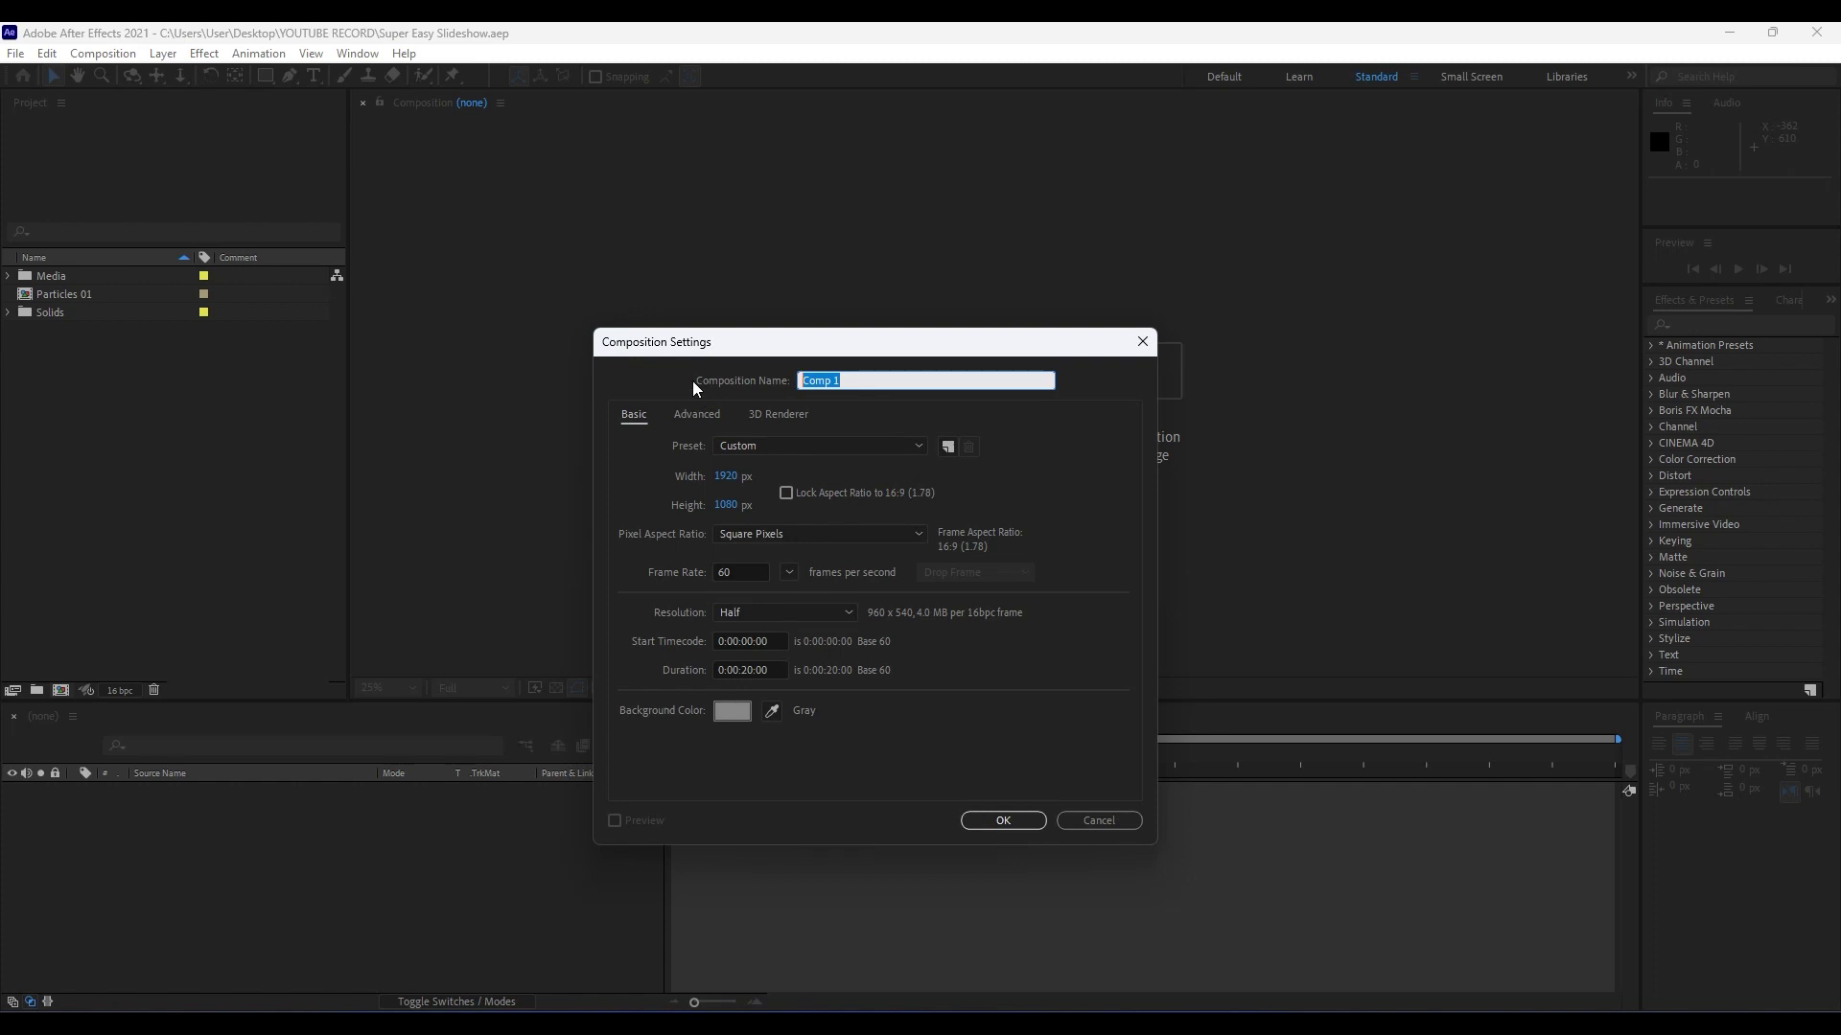
pyautogui.write('Final')
pyautogui.click(1004, 826)
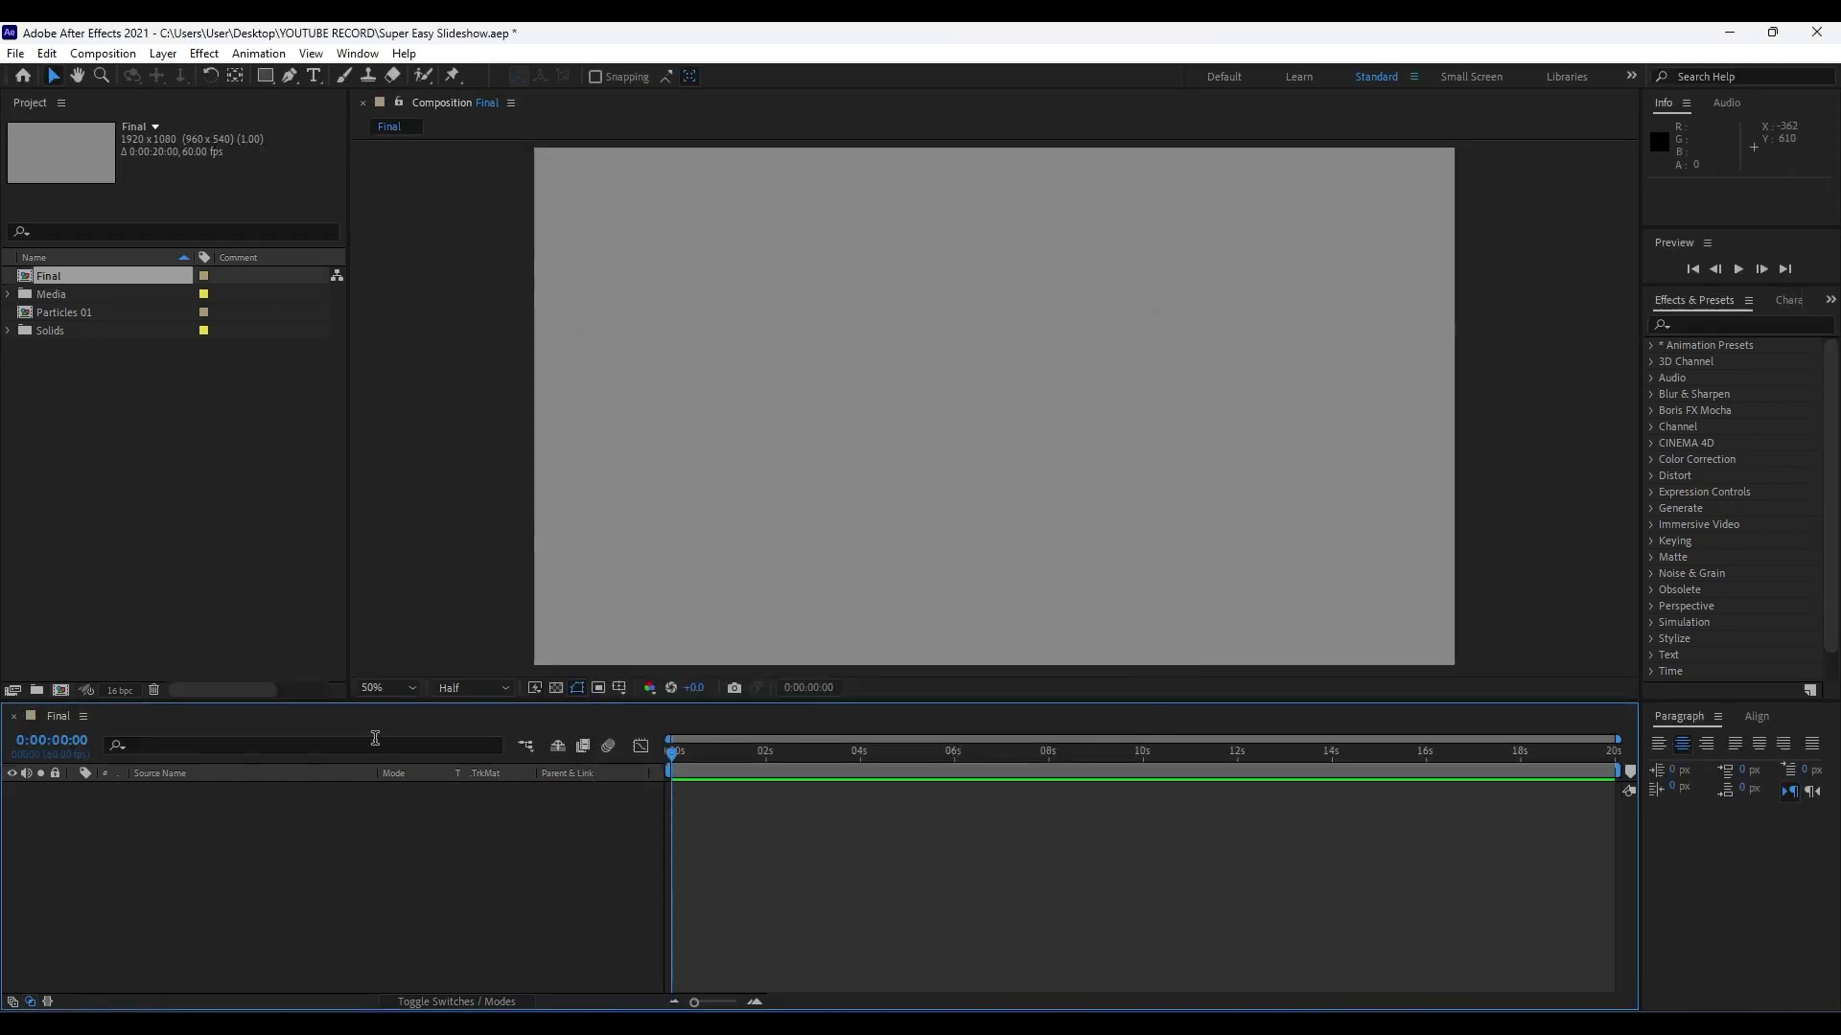
# Create a 1920×1080, 60 fps composition named Media 01 with a 0:00:05:00 duration.
pyautogui.click(61, 692)
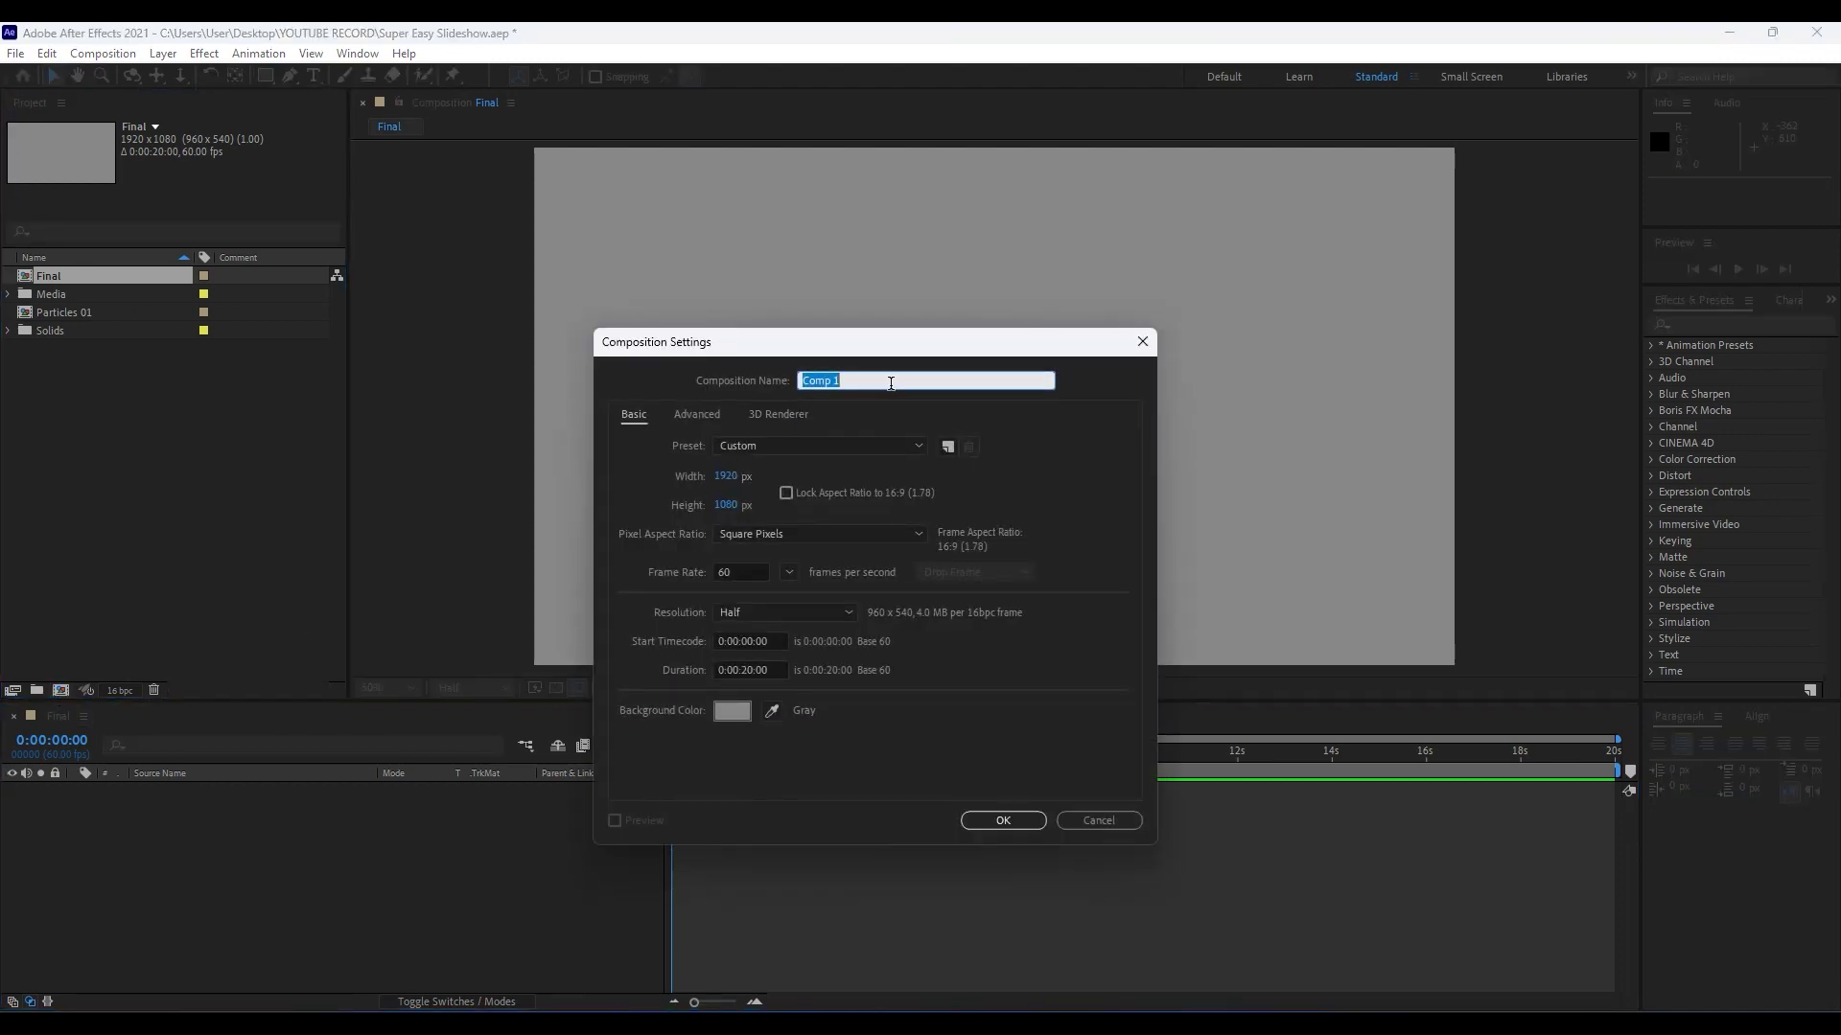
pyautogui.write('Media 01')
pyautogui.click(747, 670)
pyautogui.press('BackSpace')
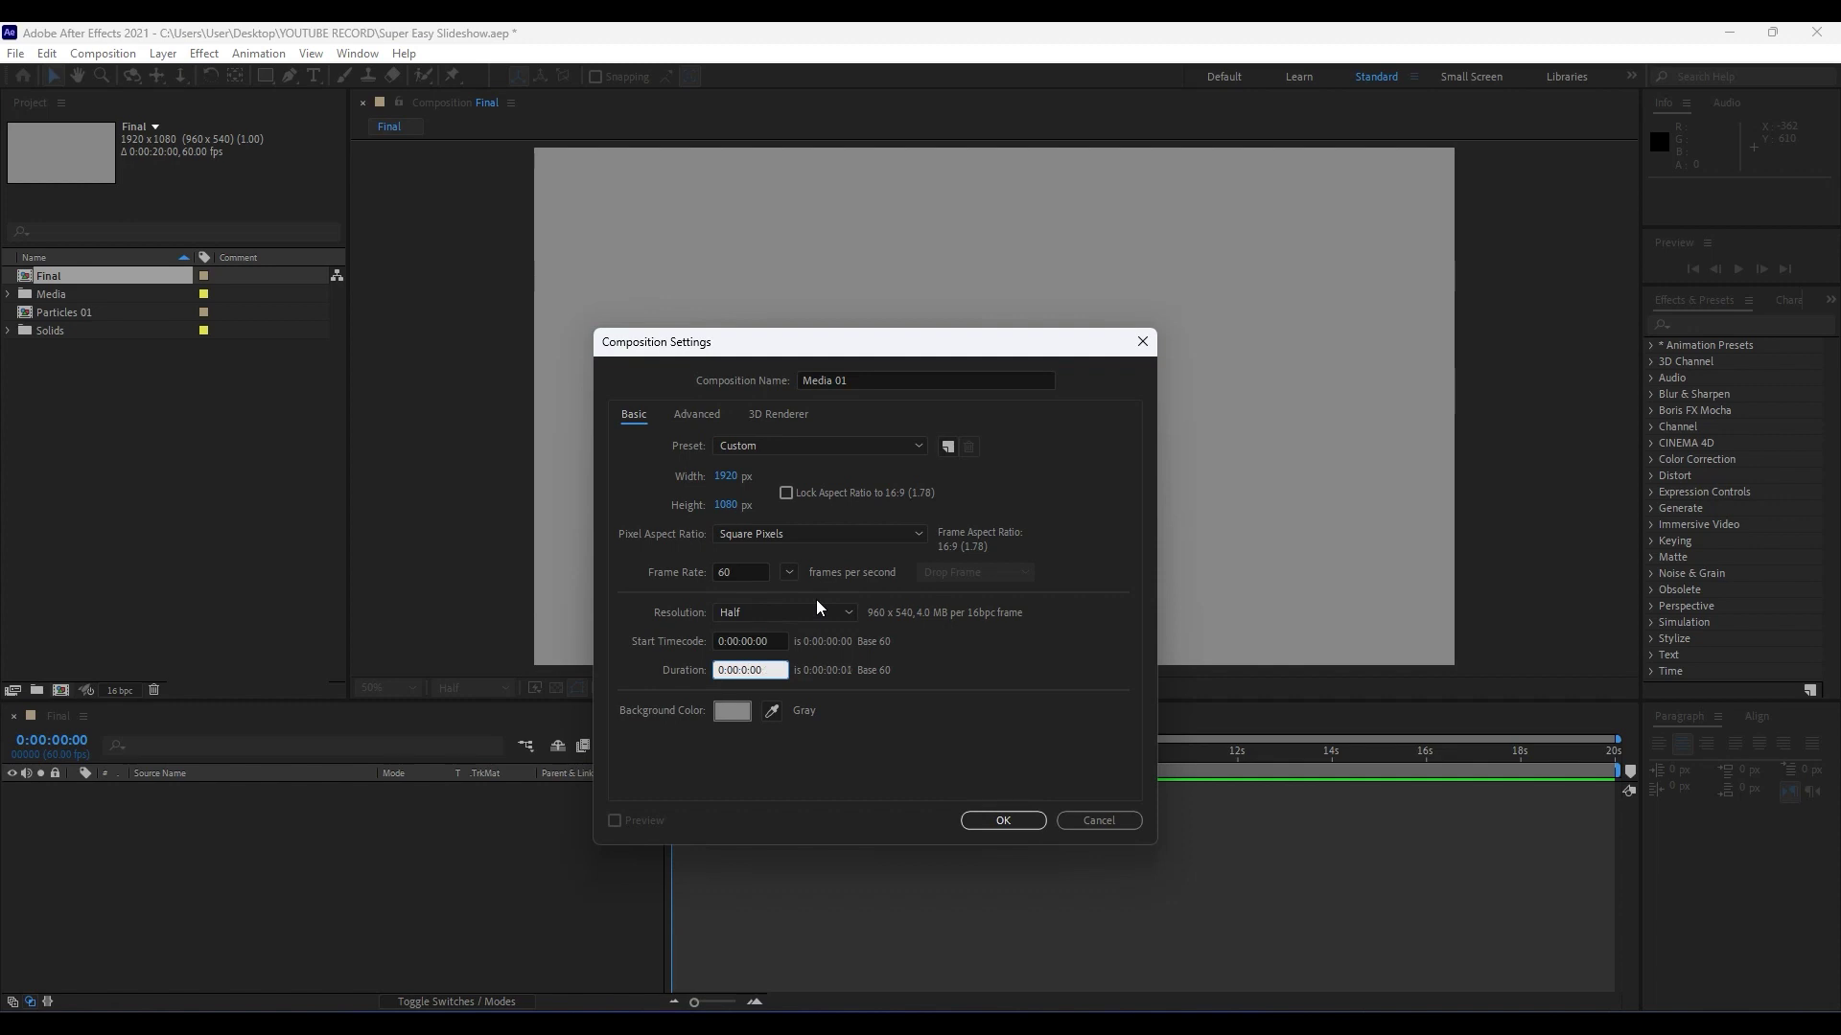
pyautogui.write('5')
pyautogui.press('BackSpace')
pyautogui.press('BackSpace')
pyautogui.write('05')
pyautogui.press('Return')
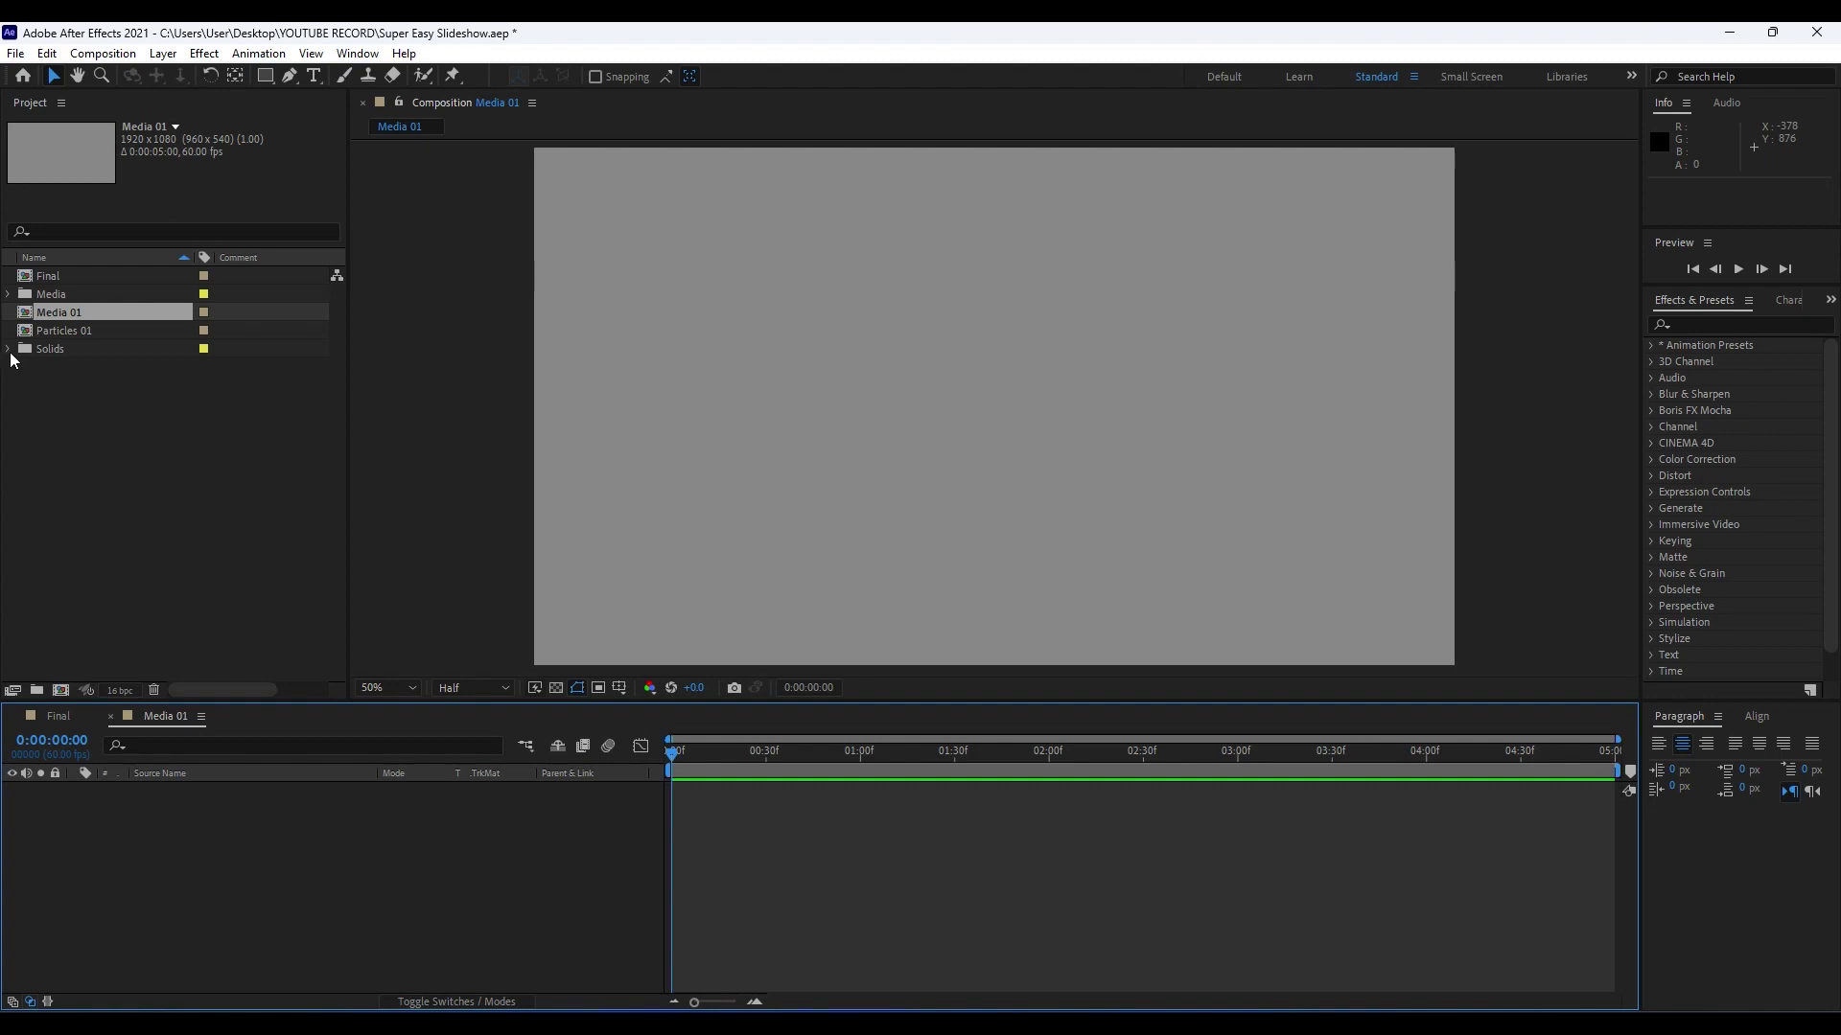
# Drag girl-1828536_1920.jpg from the Media folder into the Media 01 timeline.
pyautogui.click(10, 294)
pyautogui.click(102, 316)
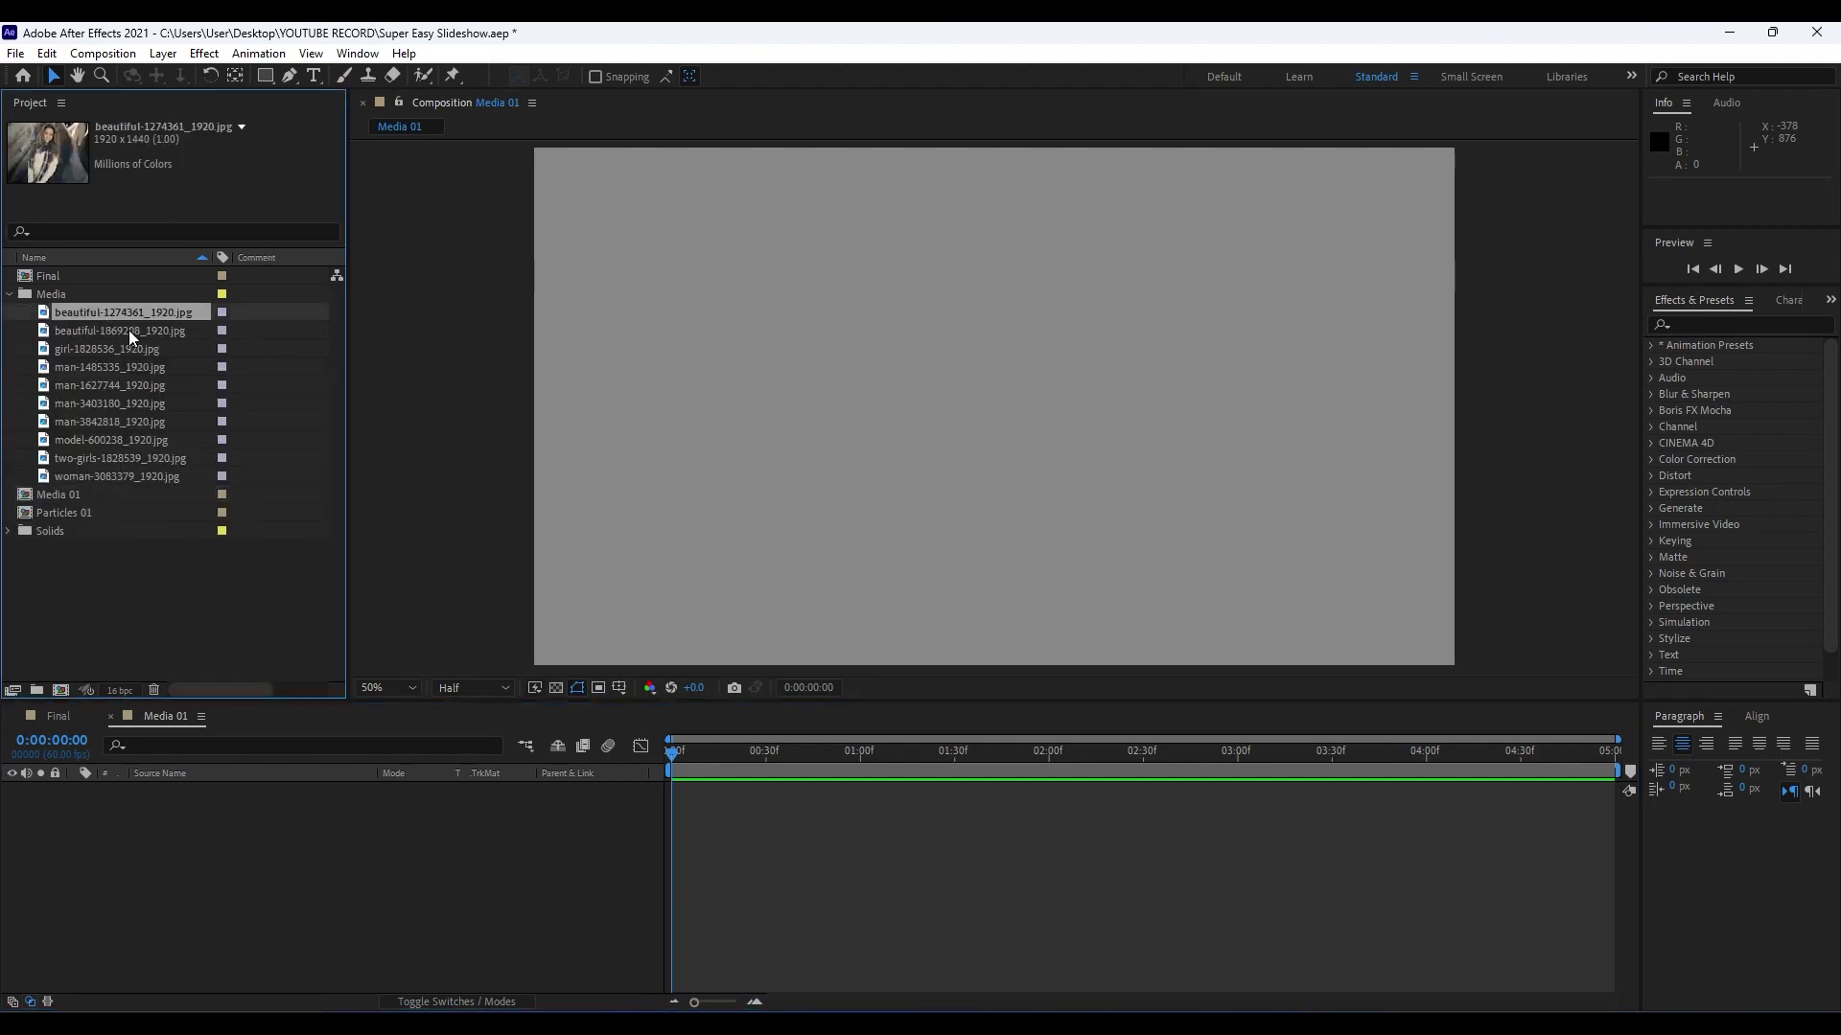
pyautogui.click(131, 331)
pyautogui.click(120, 353)
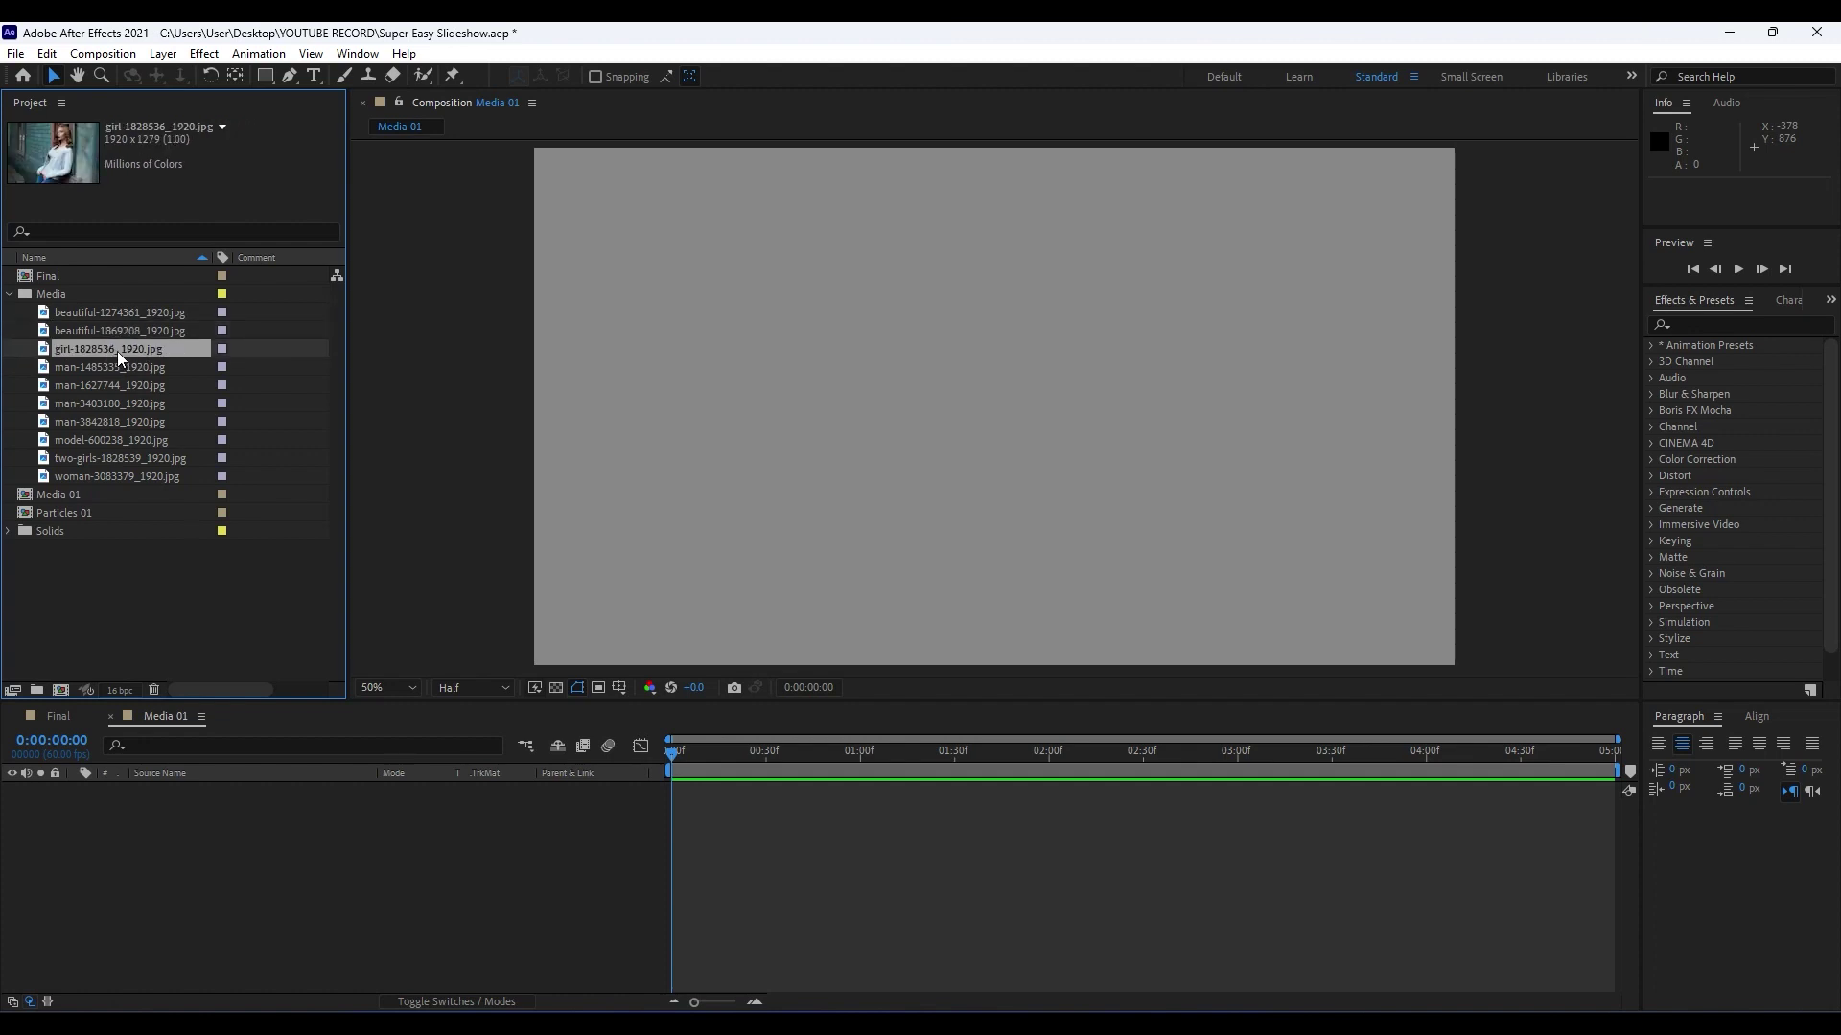
pyautogui.moveTo(99, 357); pyautogui.dragTo(412, 875)
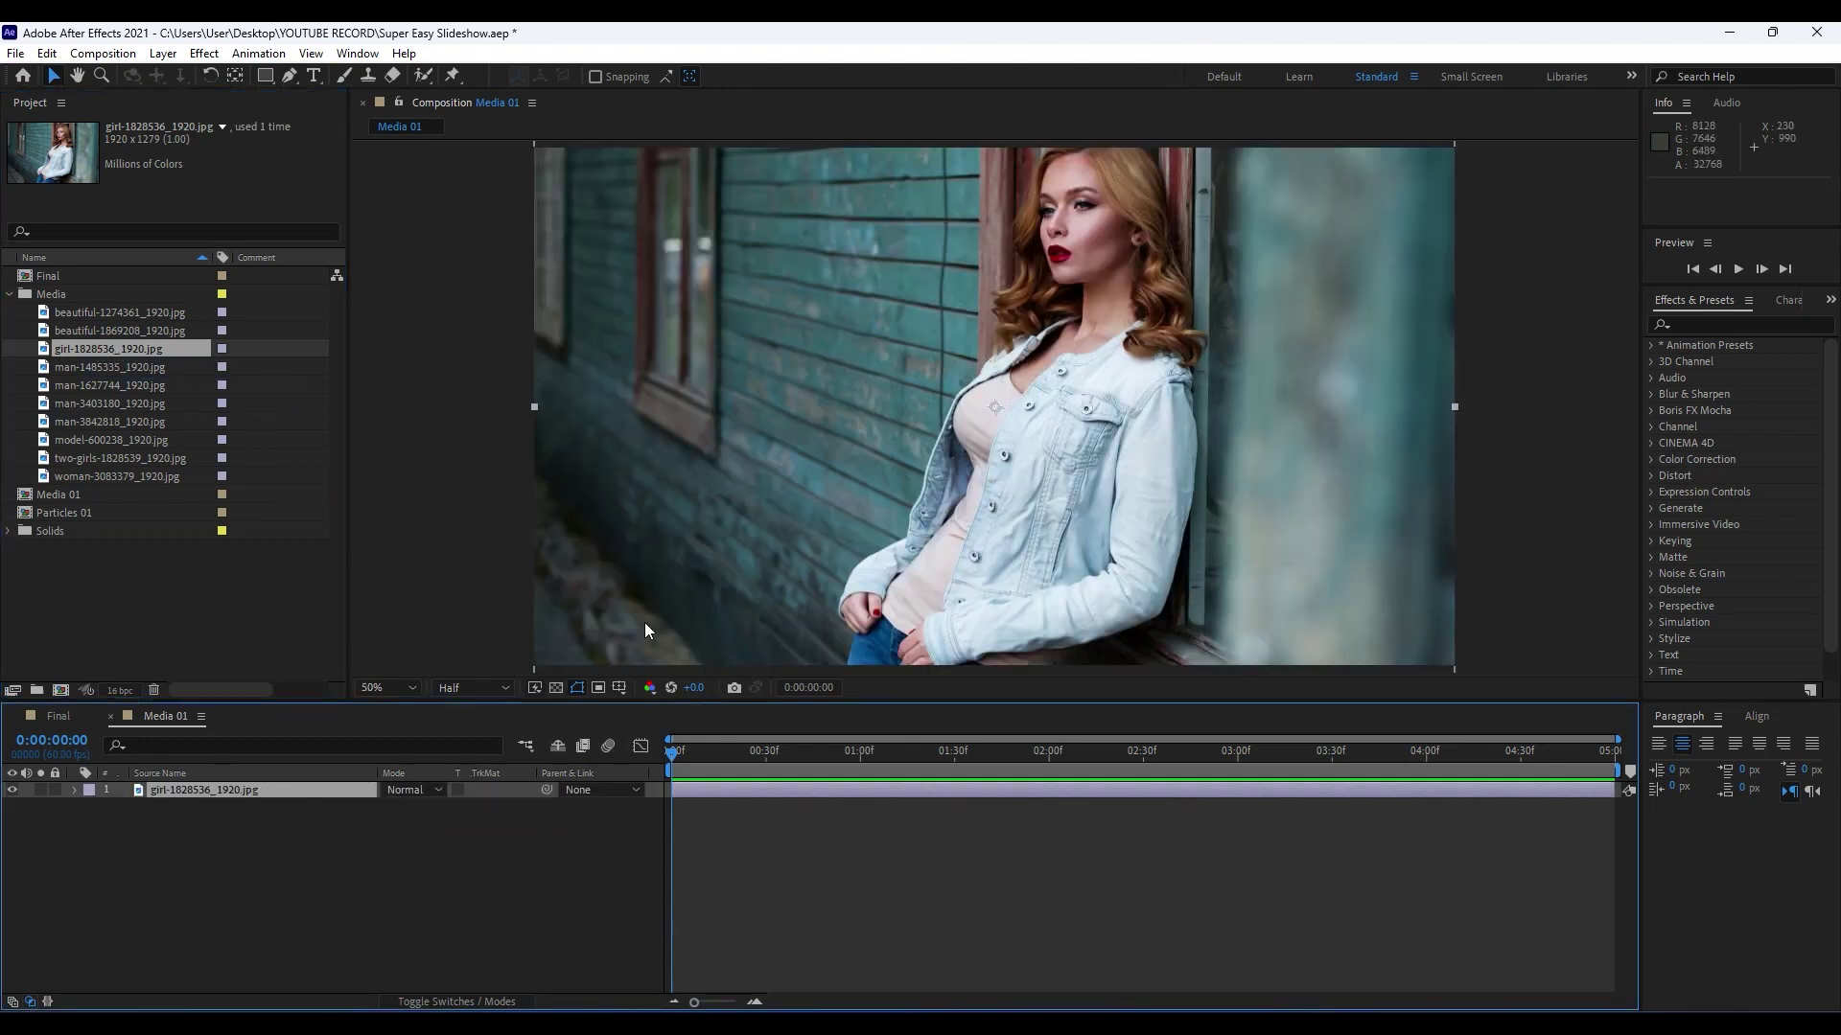
# Keep the girl photo's Scale at 100% and return to the Final composition.
pyautogui.press('s')
pyautogui.moveTo(417, 816); pyautogui.dragTo(426, 811)
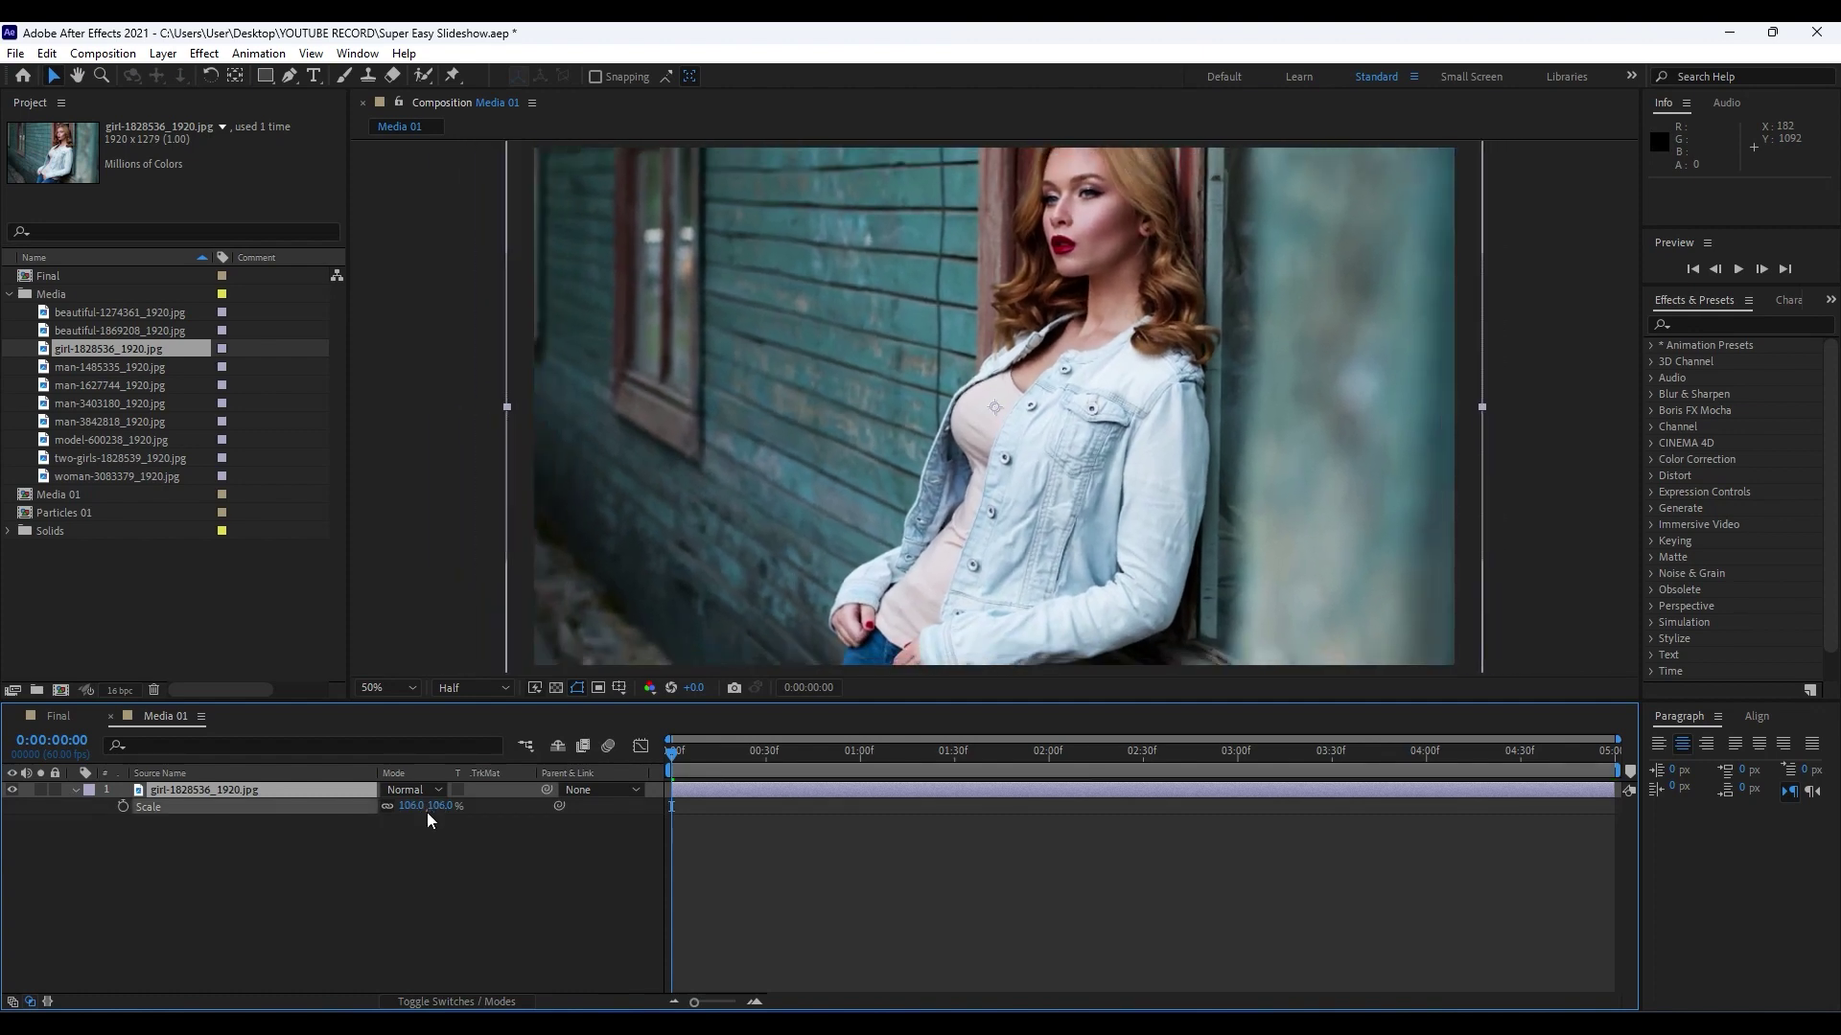
pyautogui.click(441, 862)
pyautogui.scroll(-2, 796, 602)
pyautogui.hotkey('ctrl', 'z')
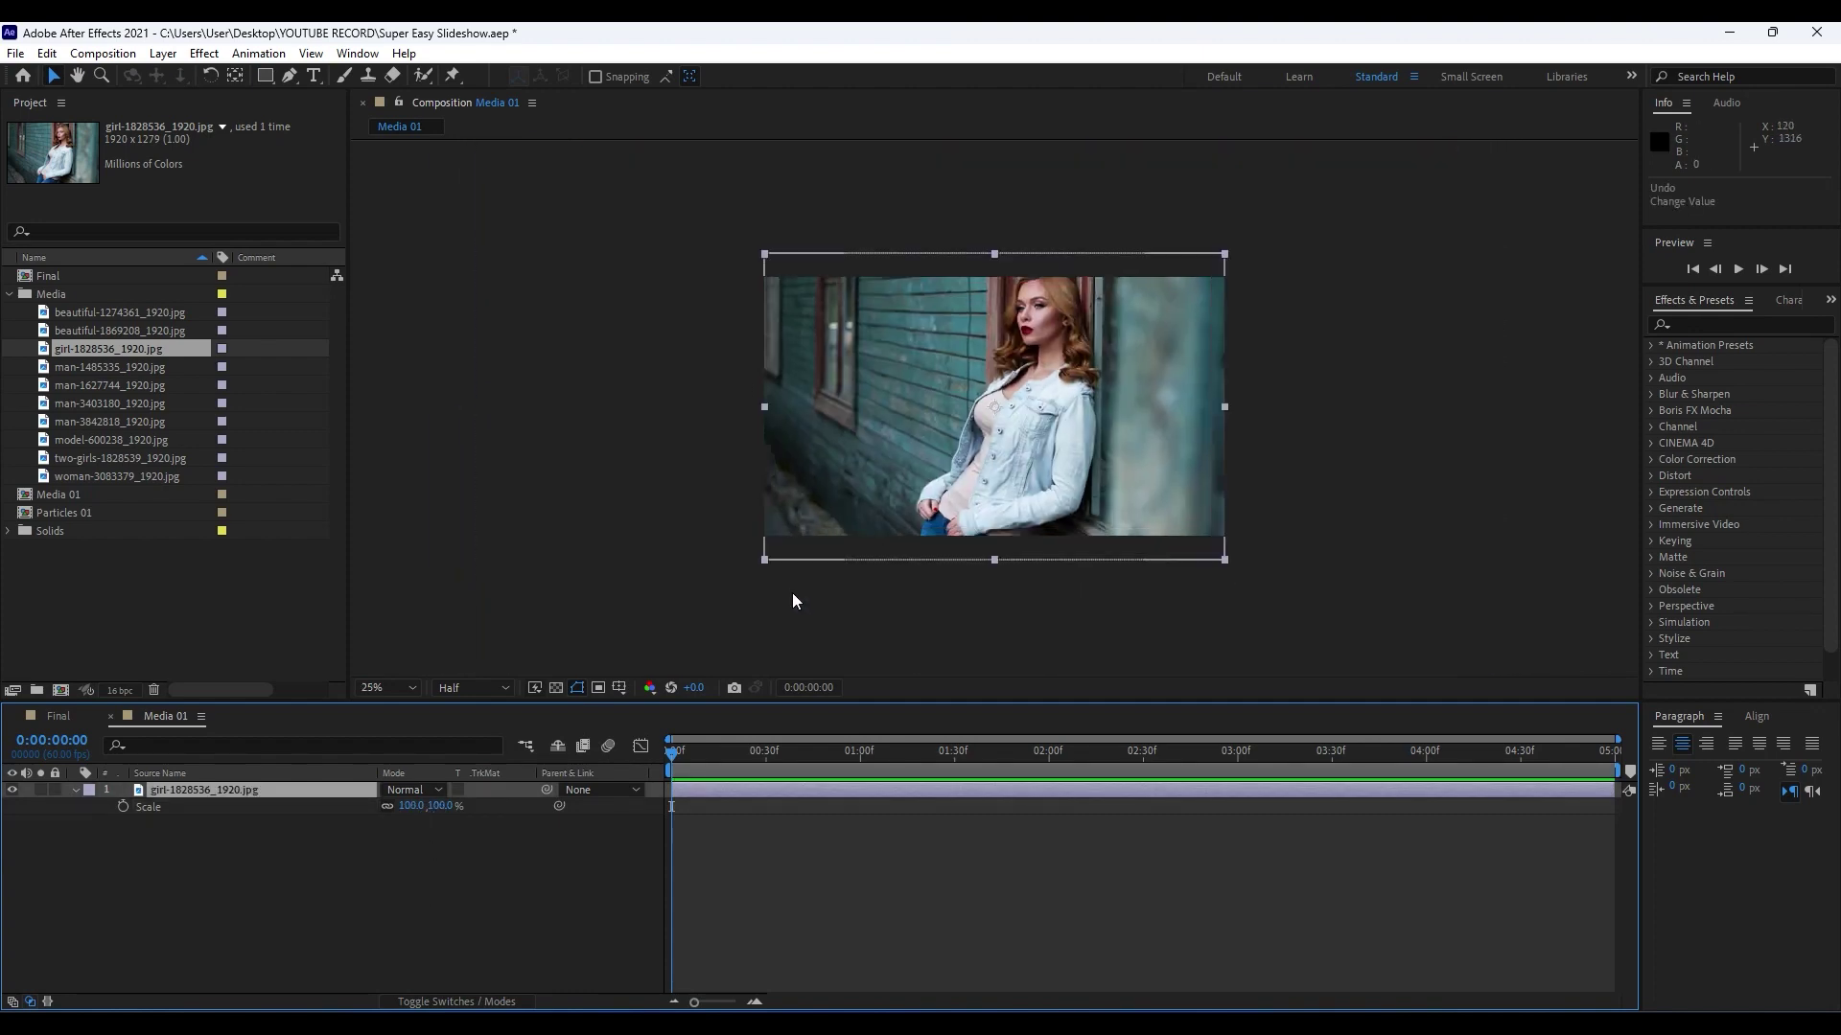
pyautogui.click(58, 721)
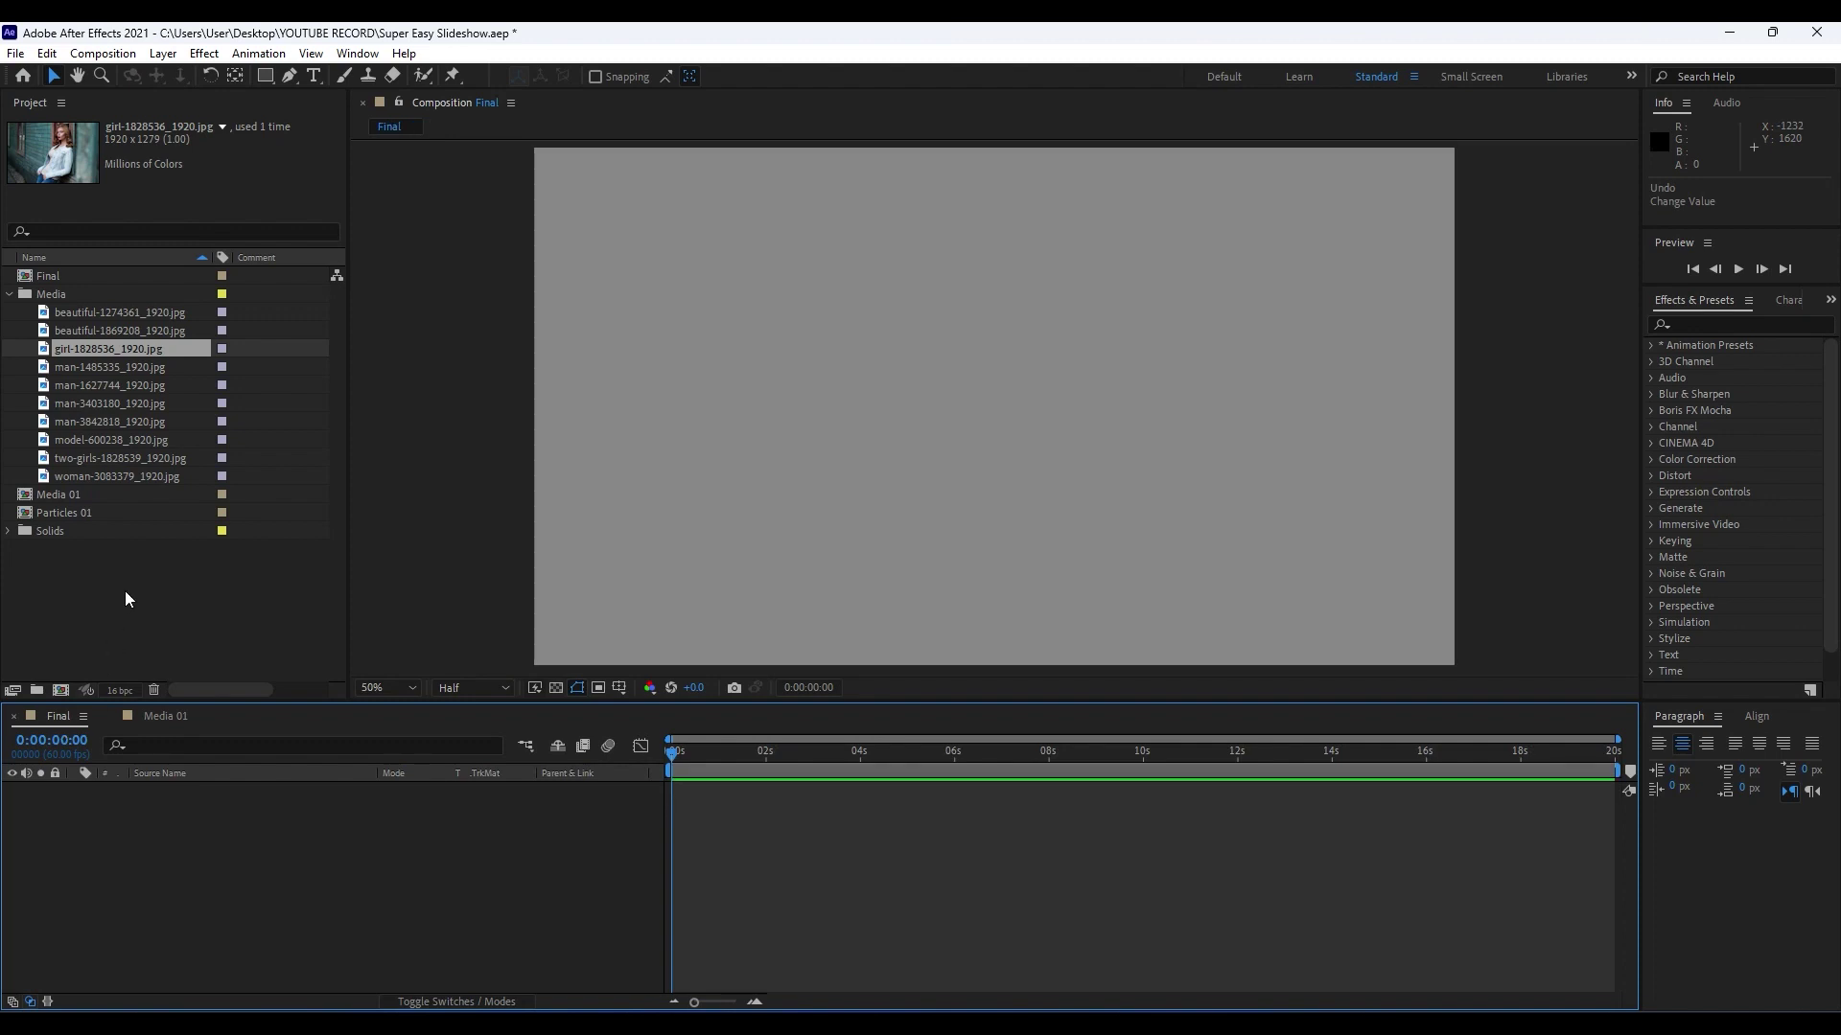
# Add the Media 01 composition as a layer in the Final timeline.
pyautogui.click(10, 295)
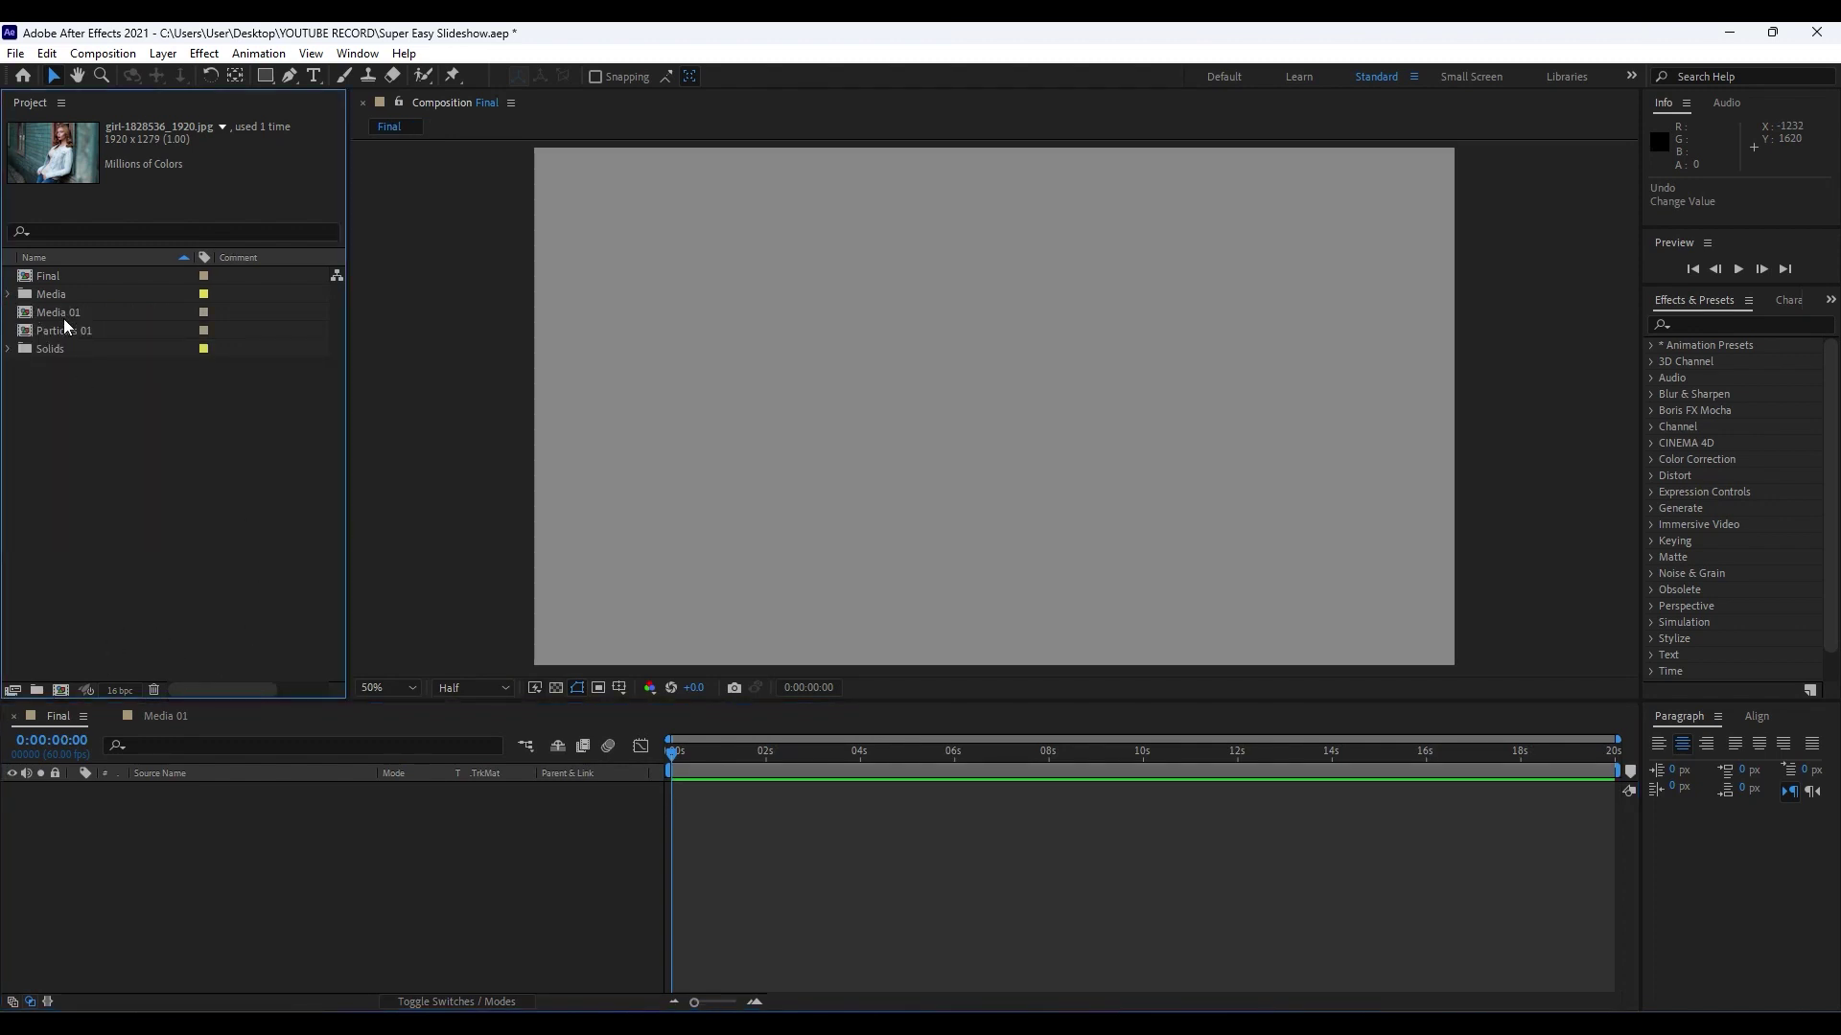
pyautogui.moveTo(63, 317); pyautogui.dragTo(345, 935)
pyautogui.scroll(-2, 981, 508)
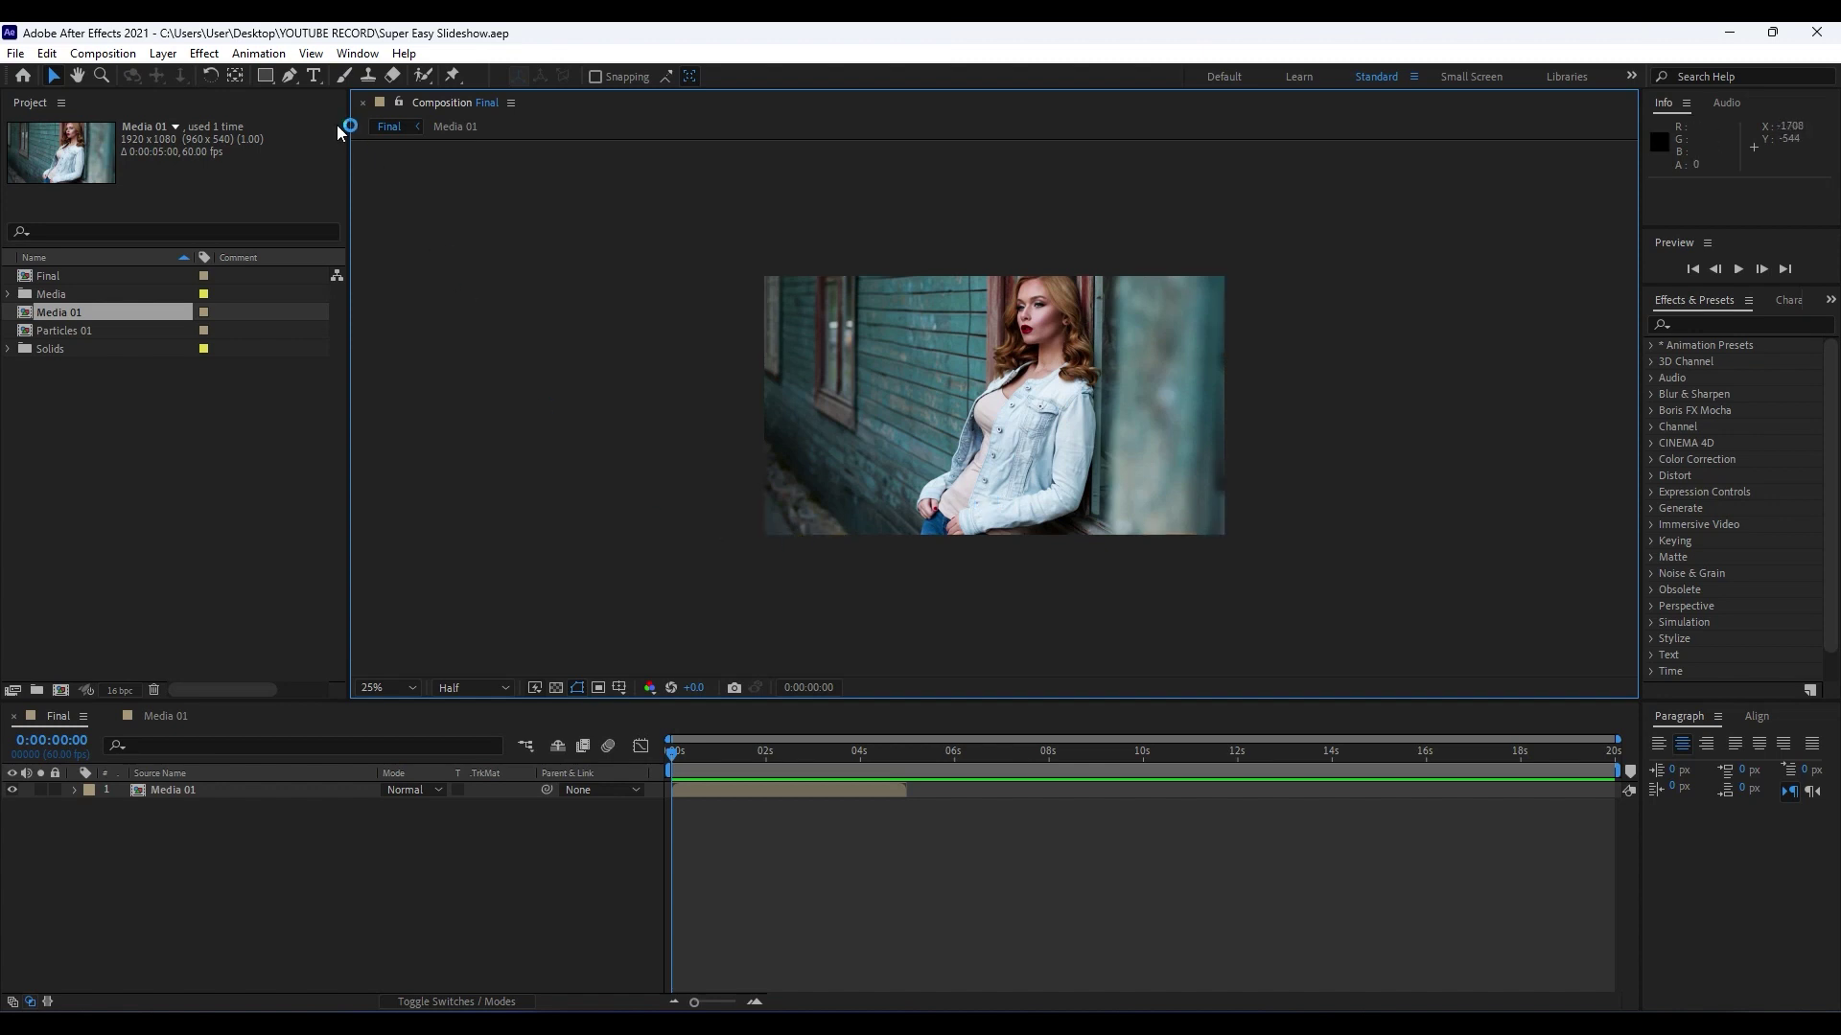
# Turn on rulers in the composition view and select the Media 01 layer.
pyautogui.click(311, 53)
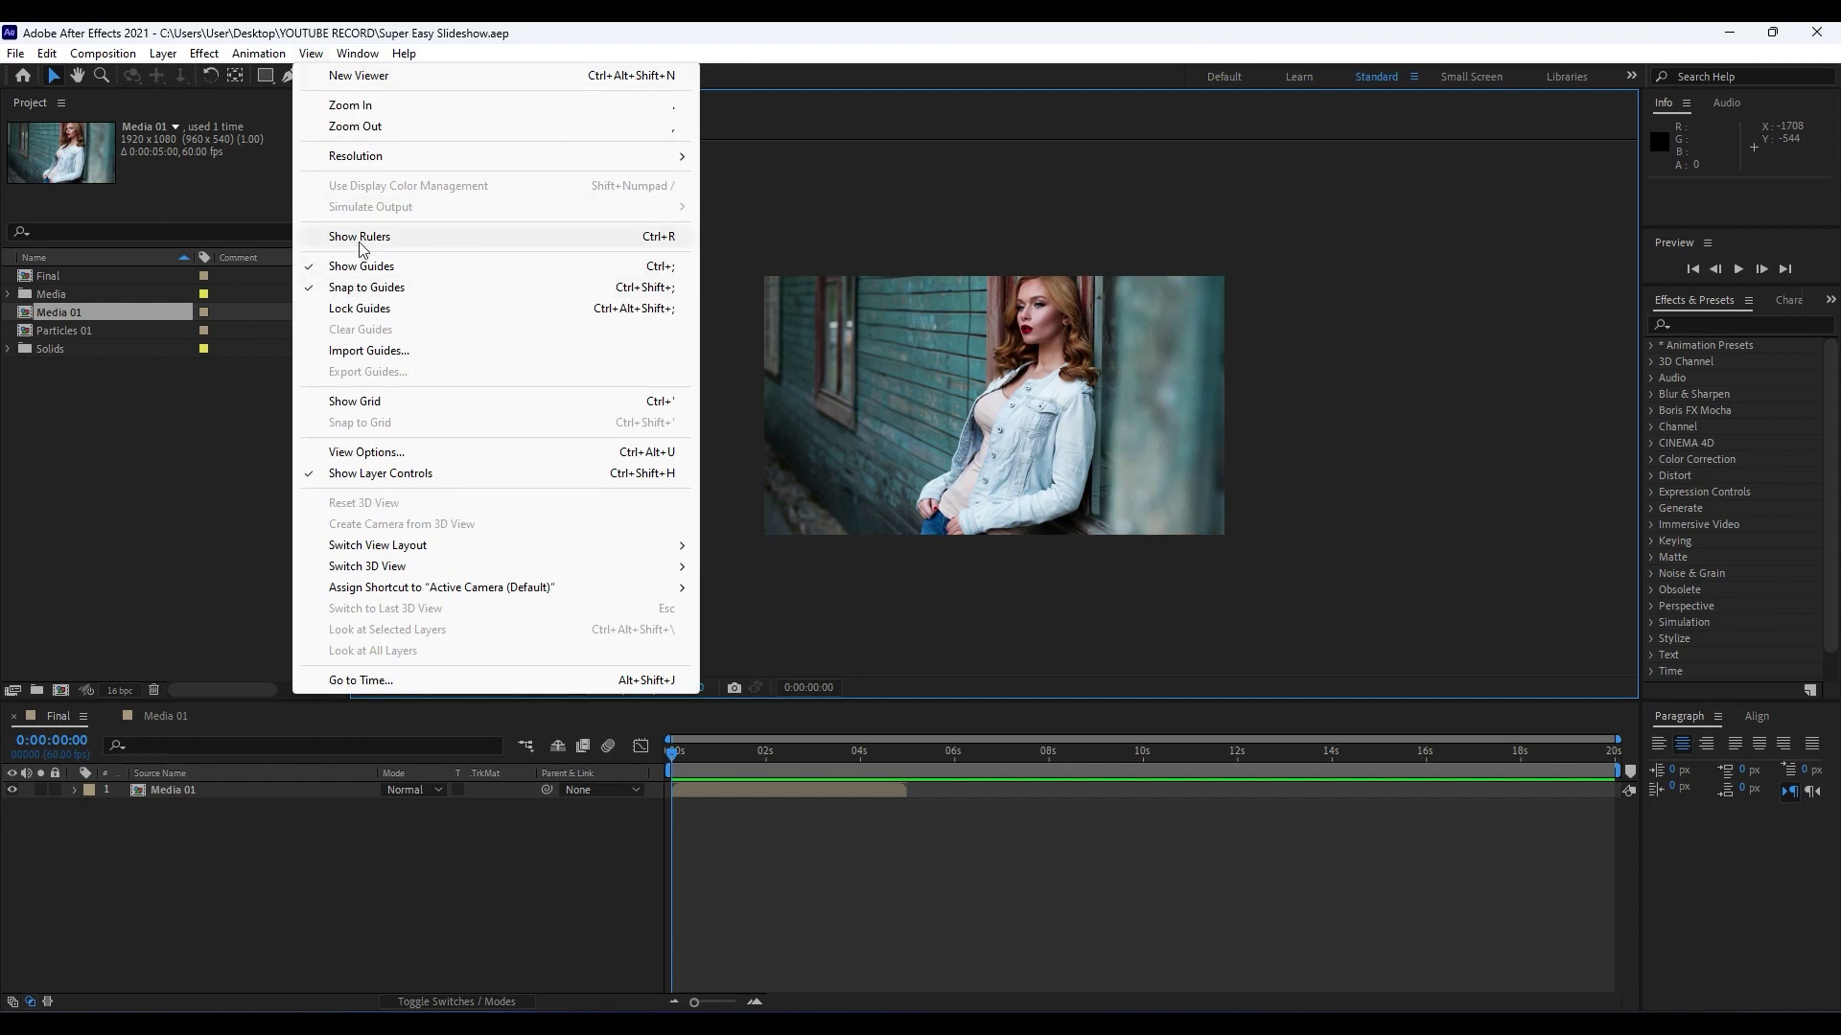
pyautogui.click(660, 237)
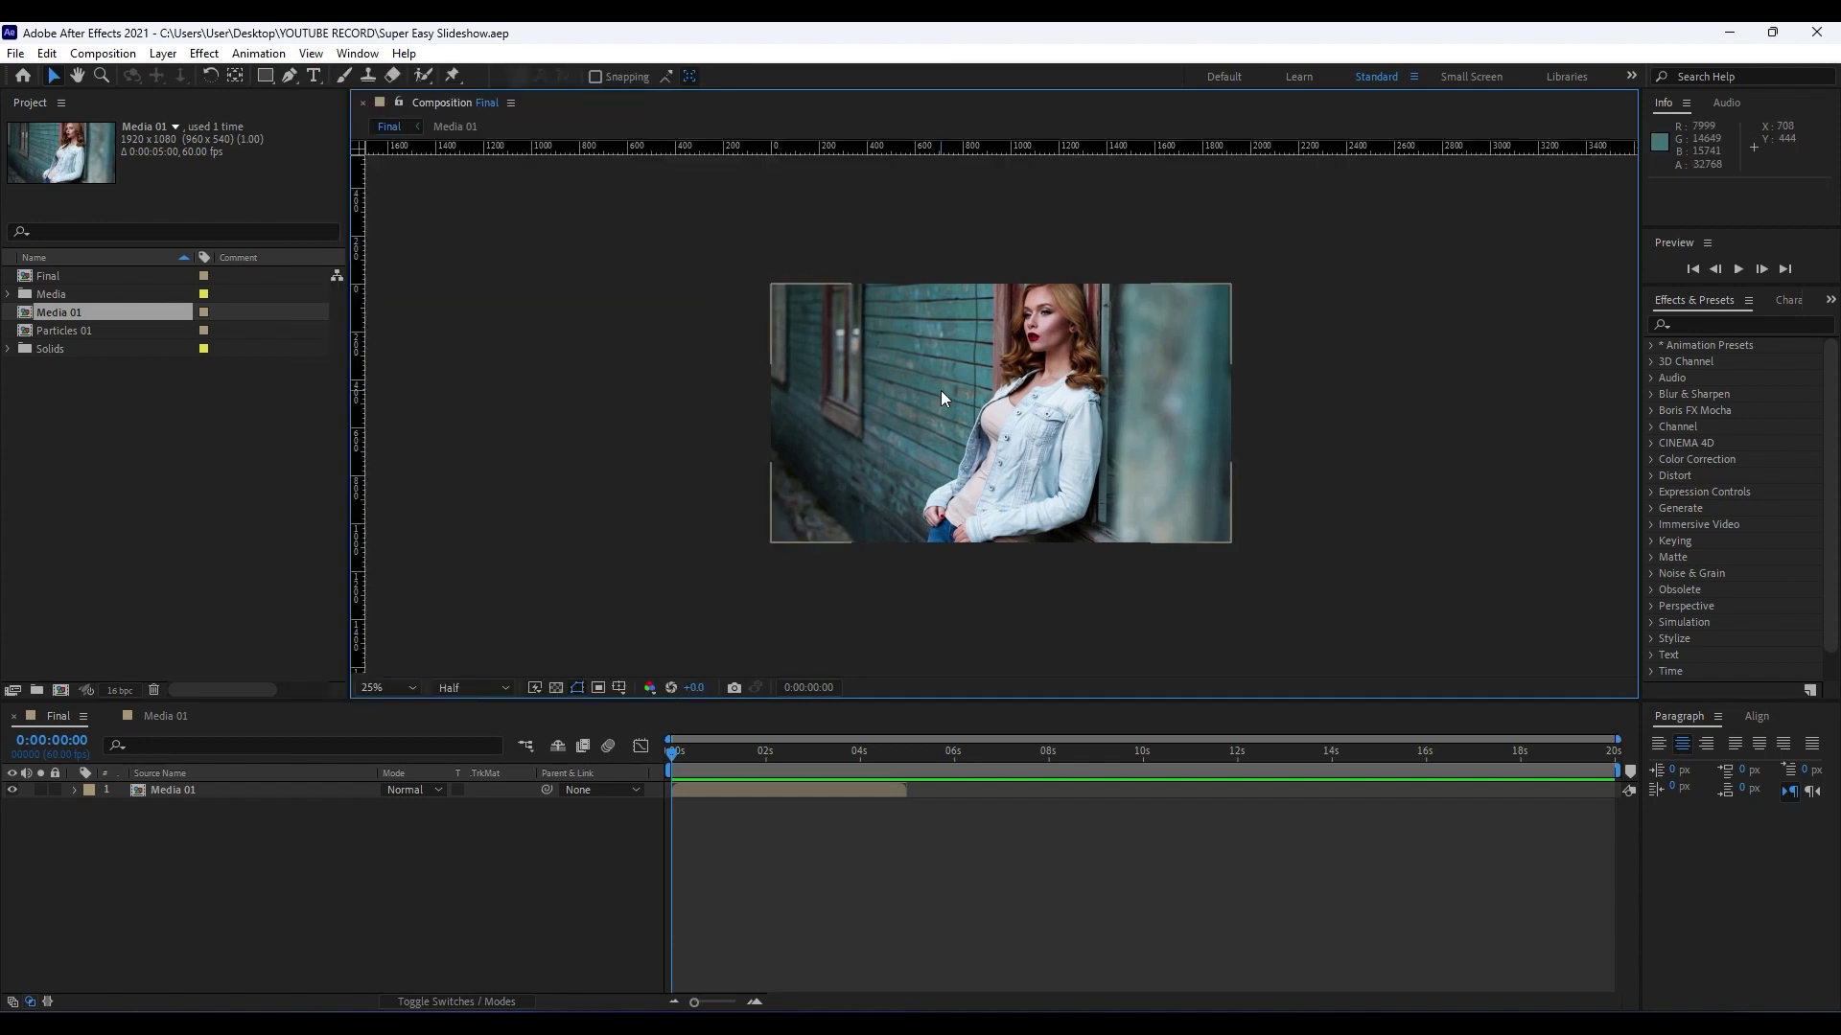
pyautogui.press('.')
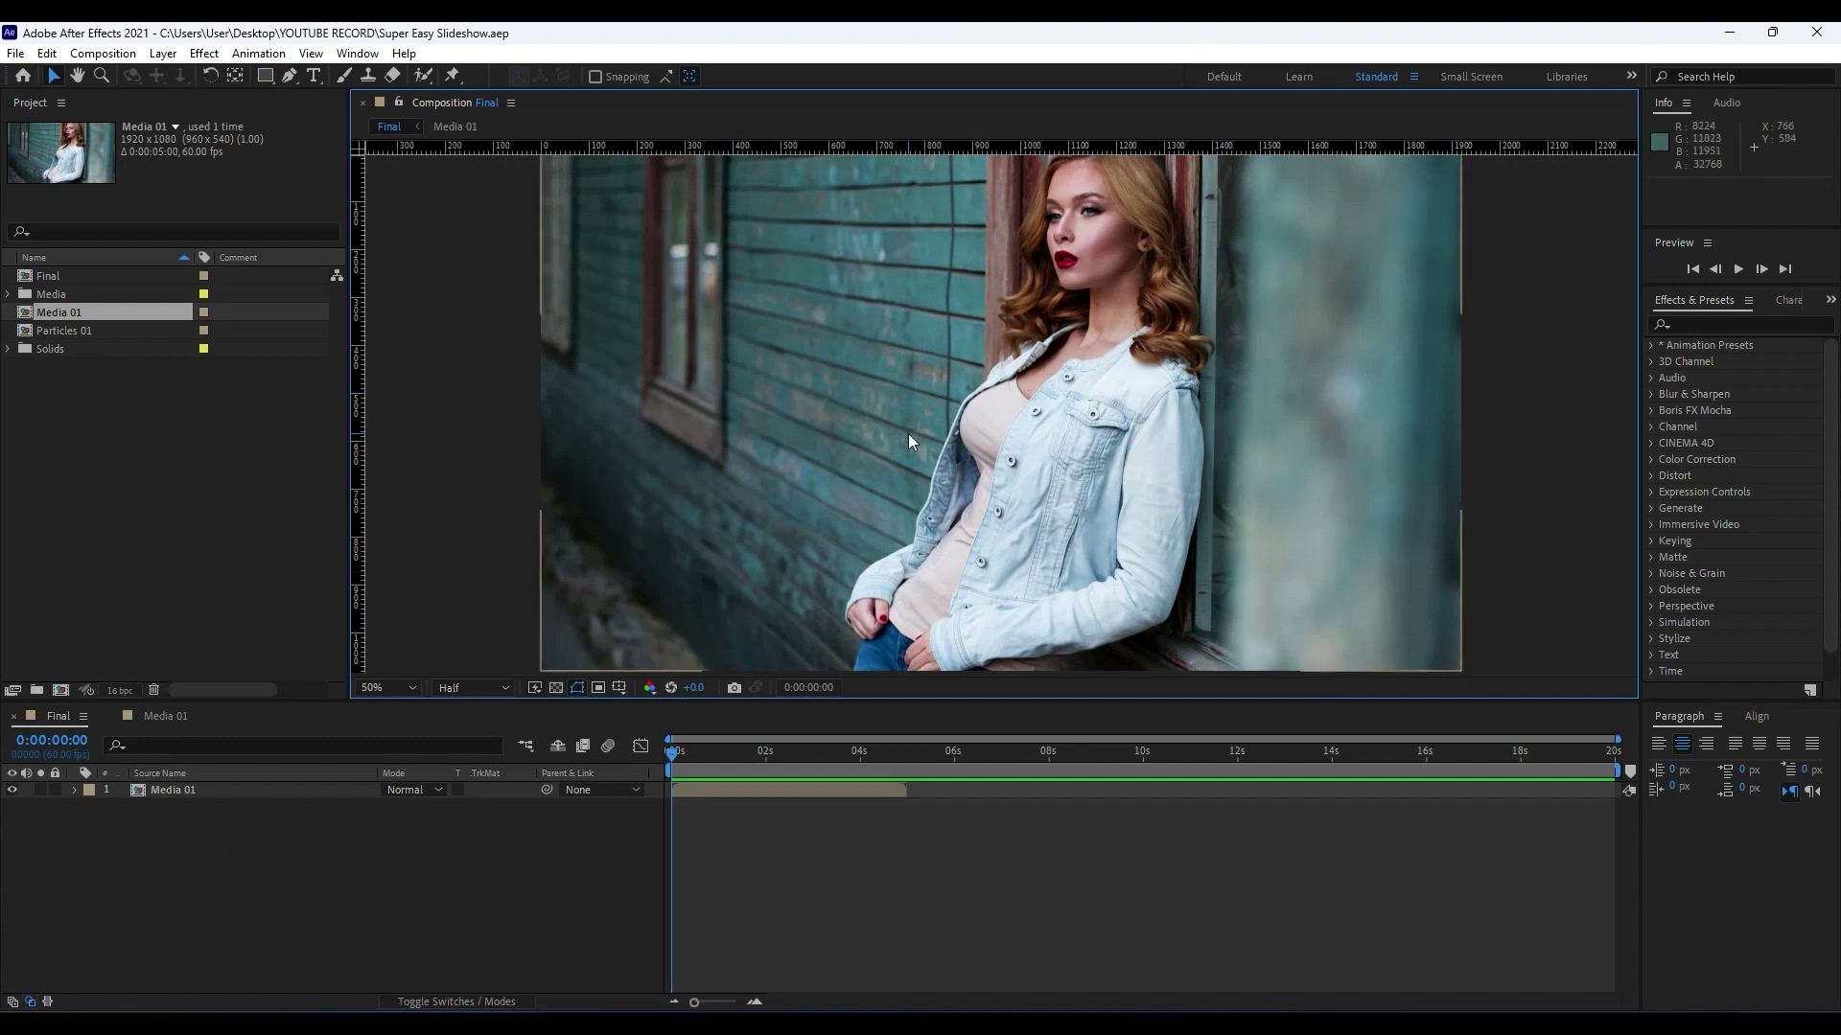
pyautogui.click(214, 791)
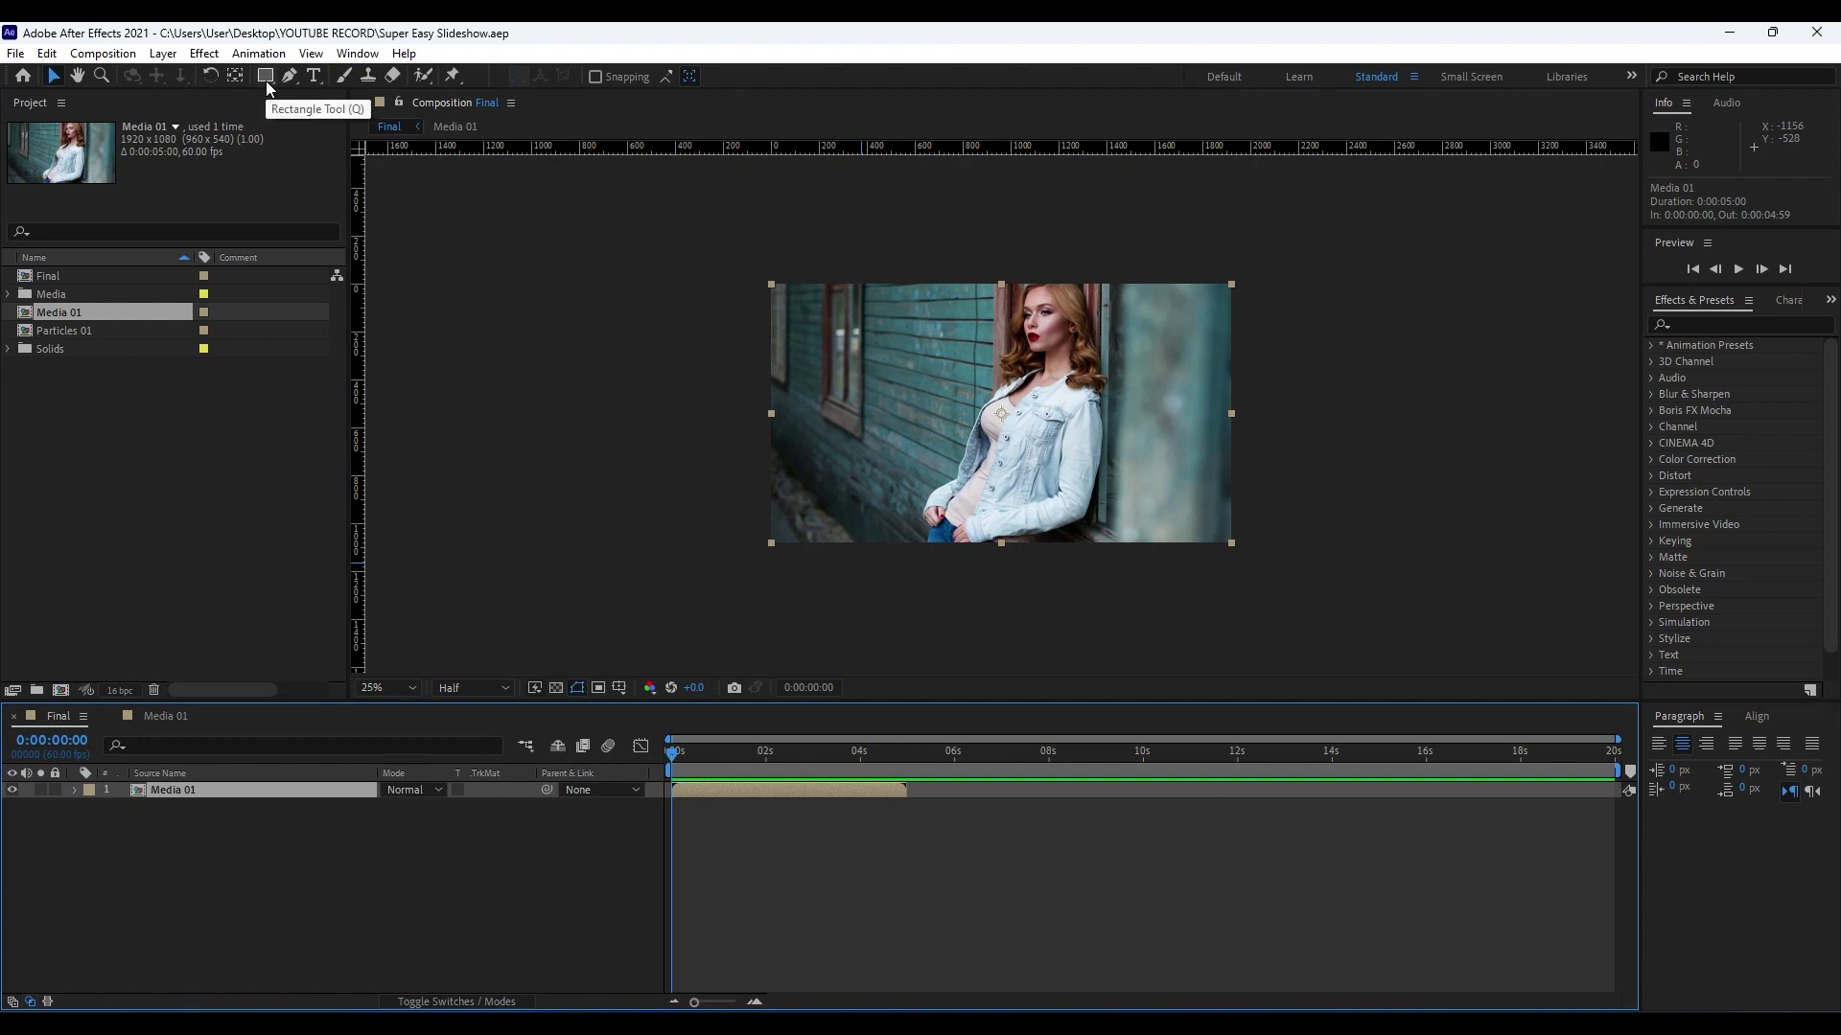
# Draw a rectangle mask limiting Media 01 to a strip across the top of the frame.
pyautogui.press('.')
pyautogui.moveTo(822, 329); pyautogui.dragTo(754, 425)
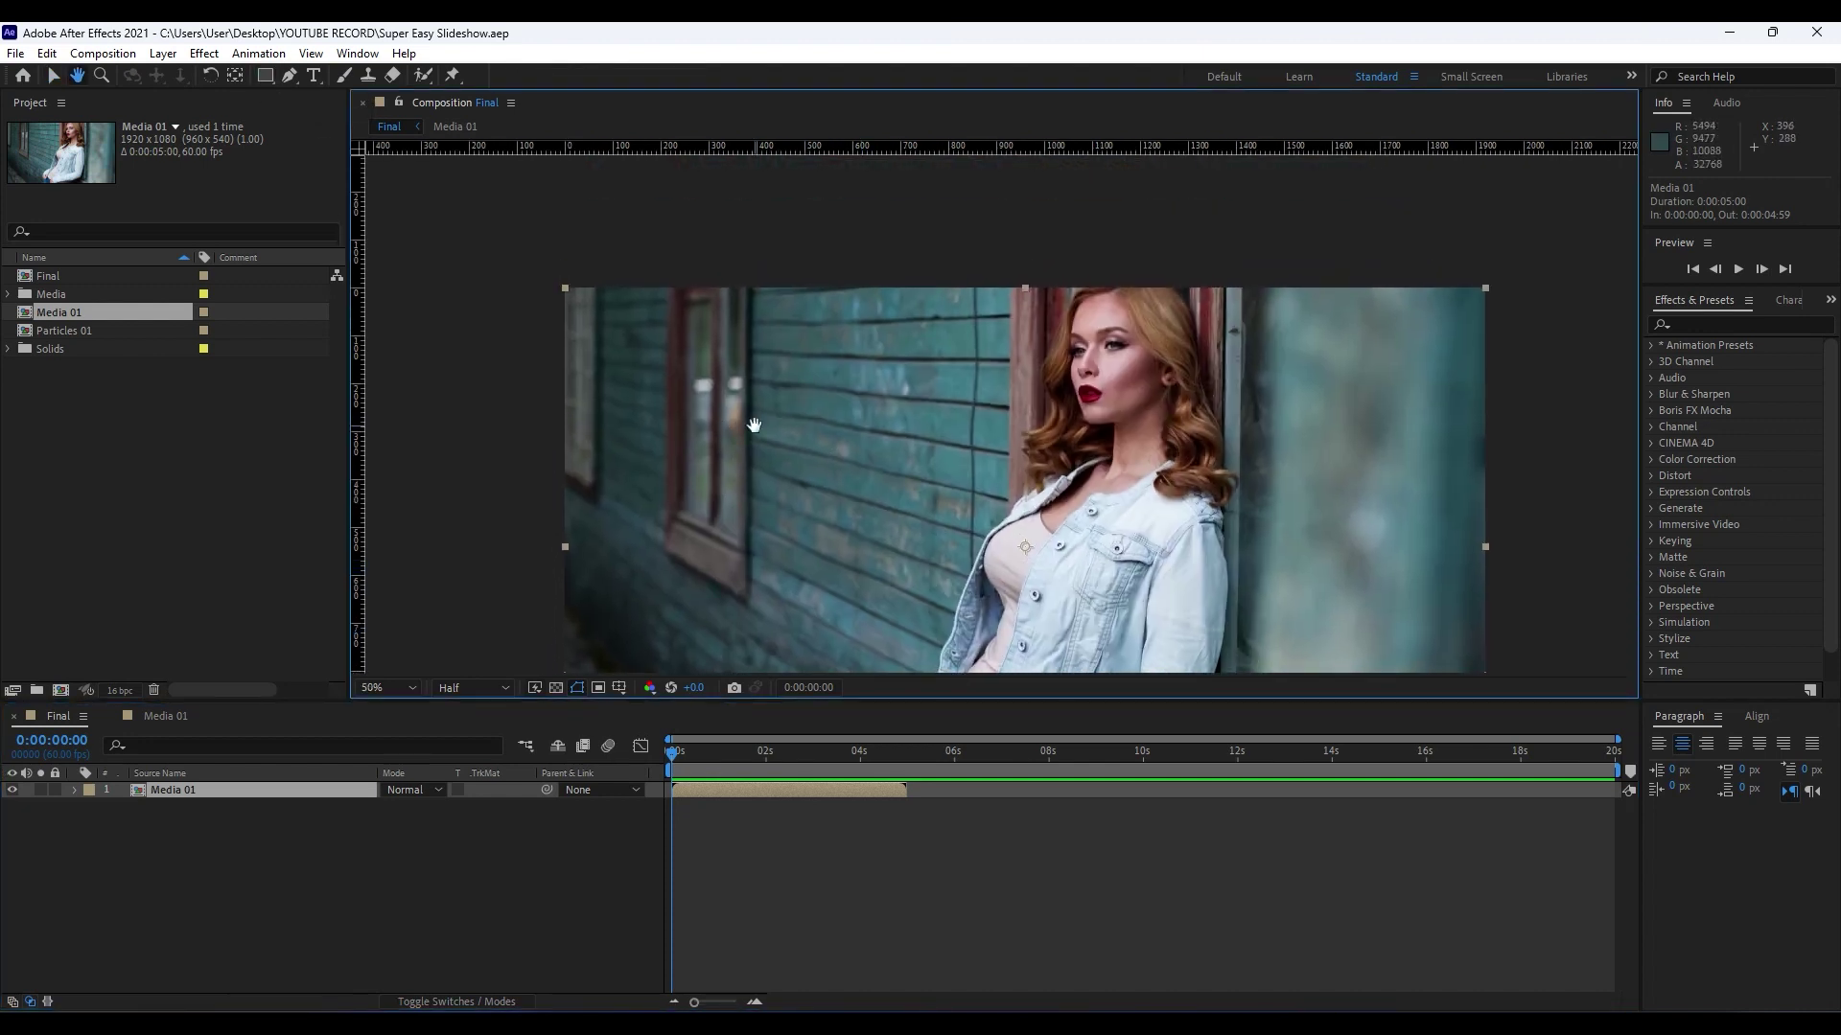
pyautogui.moveTo(867, 394); pyautogui.dragTo(773, 394)
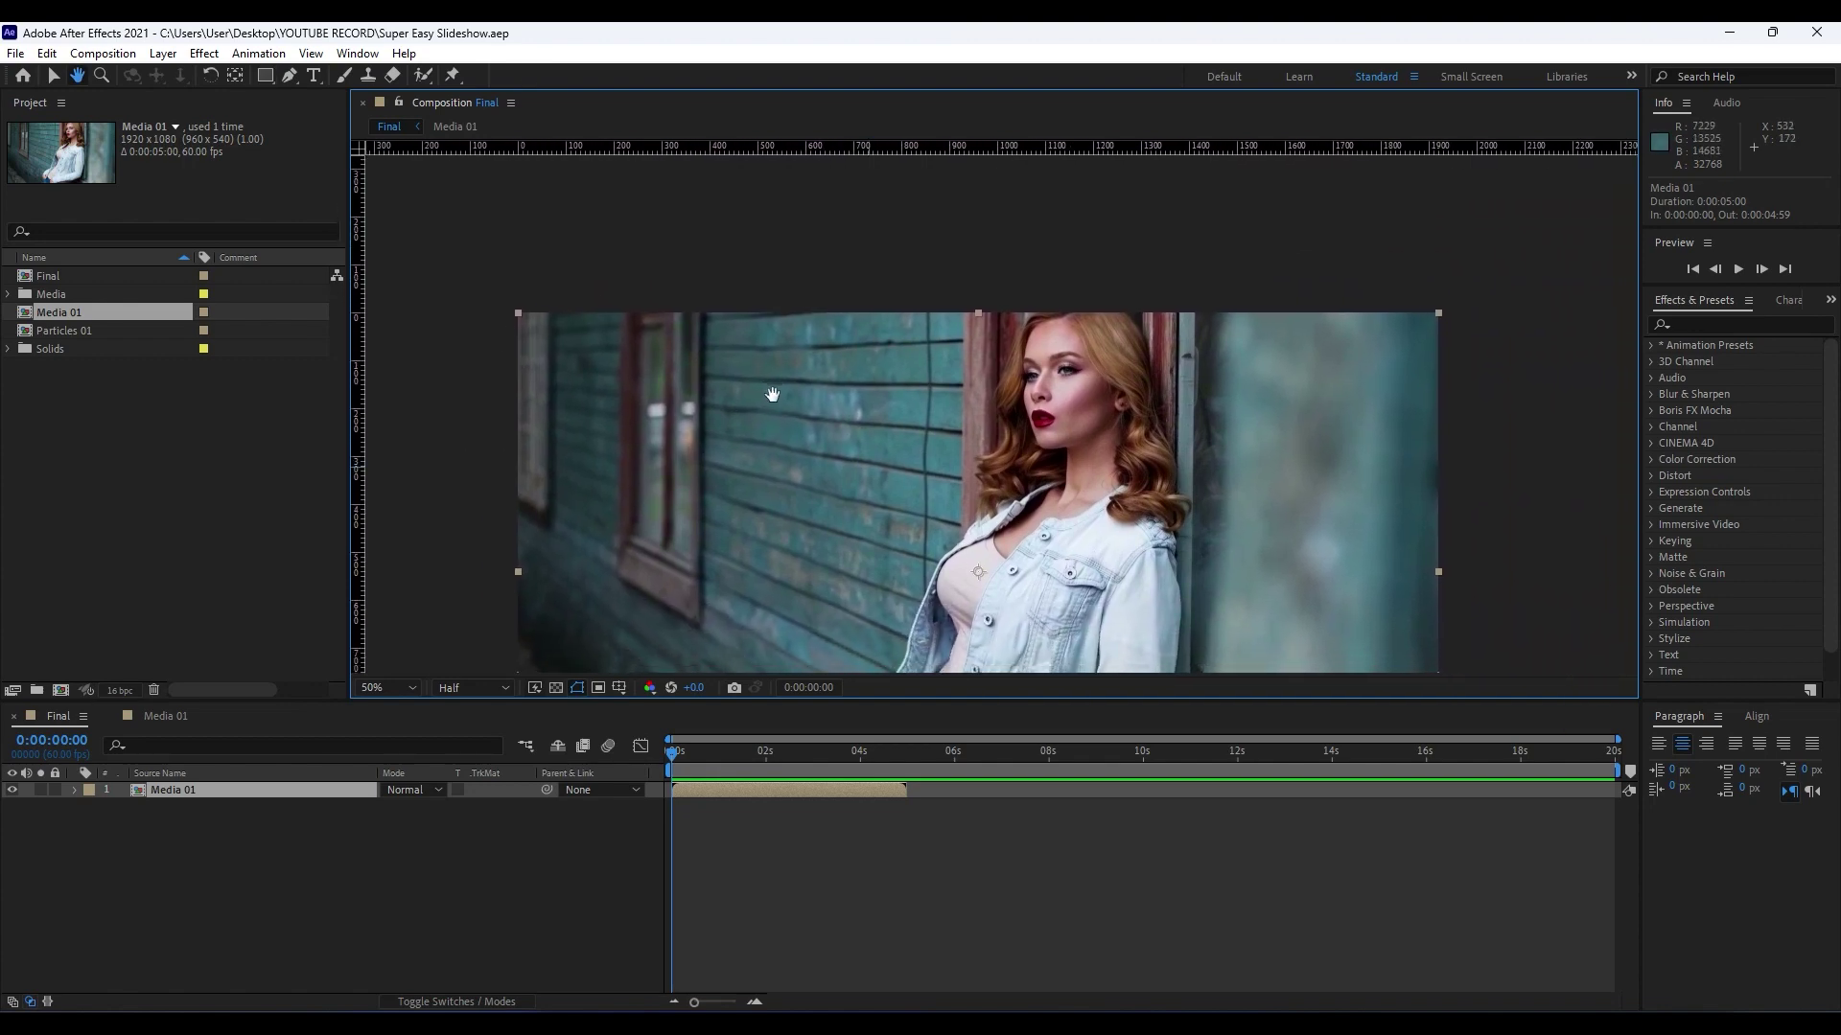
pyautogui.press('q')
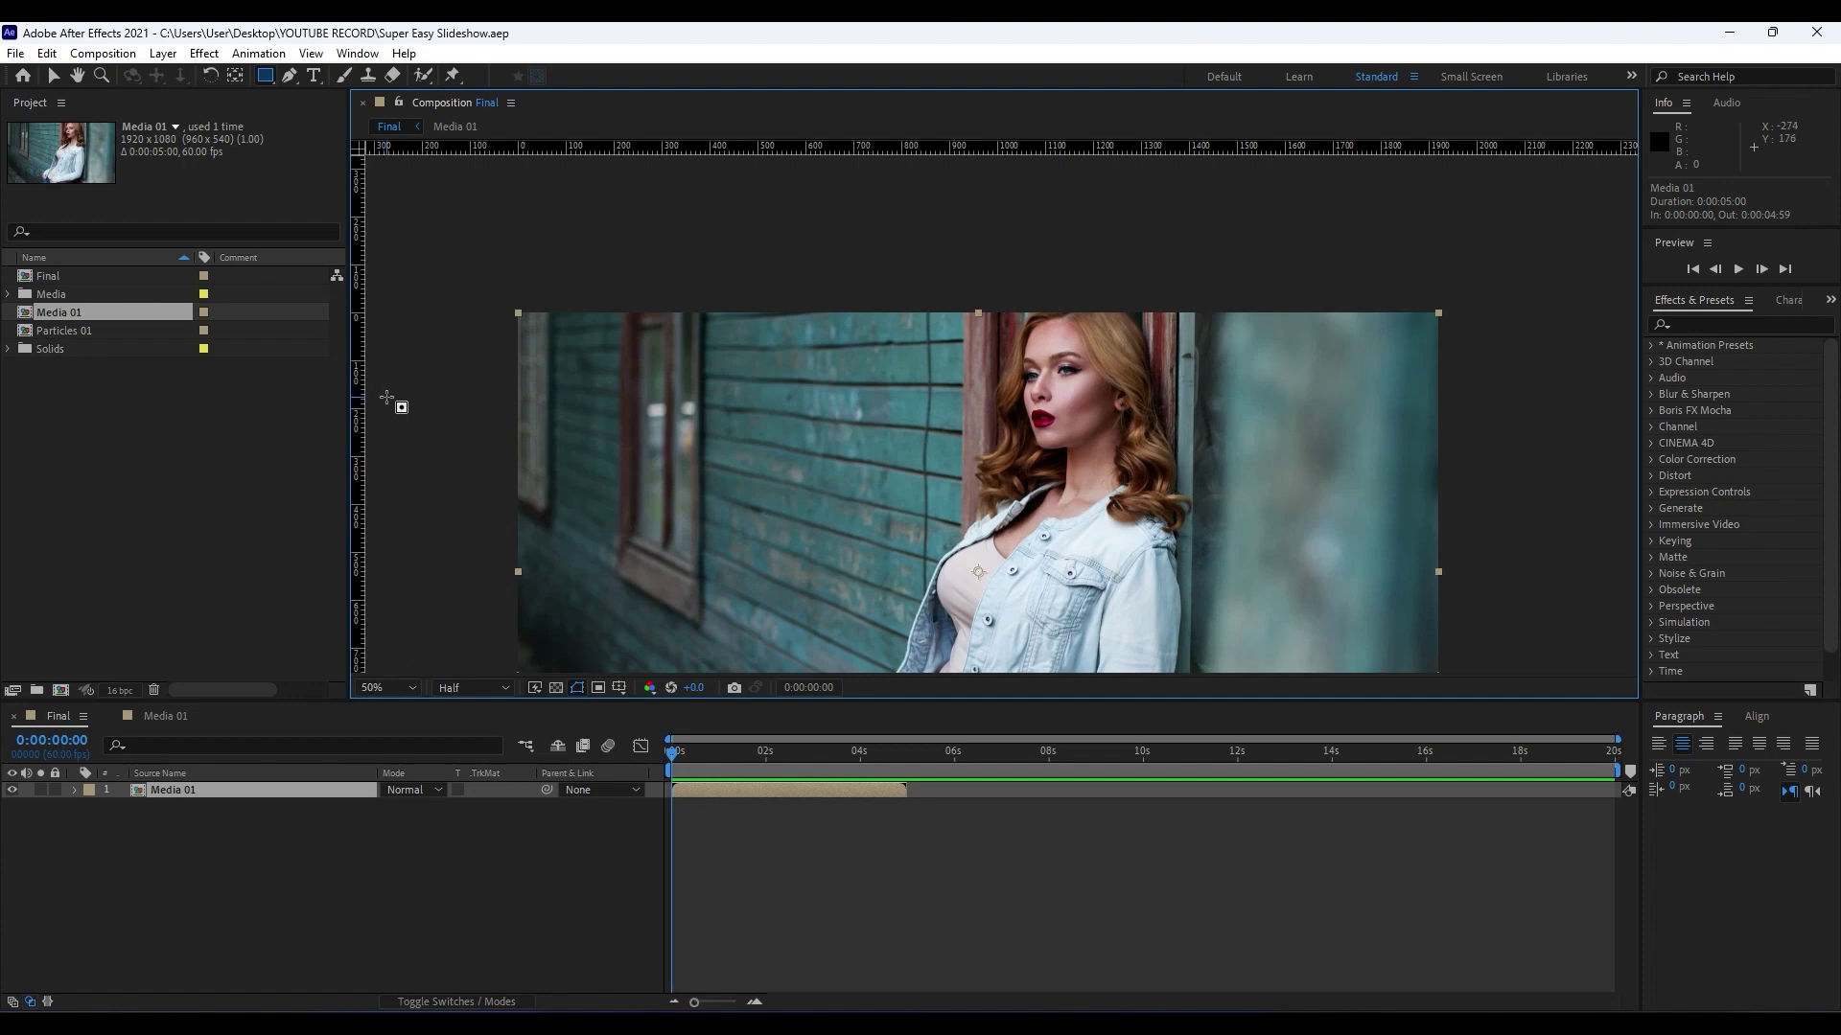
pyautogui.moveTo(386, 397); pyautogui.dragTo(1515, 301)
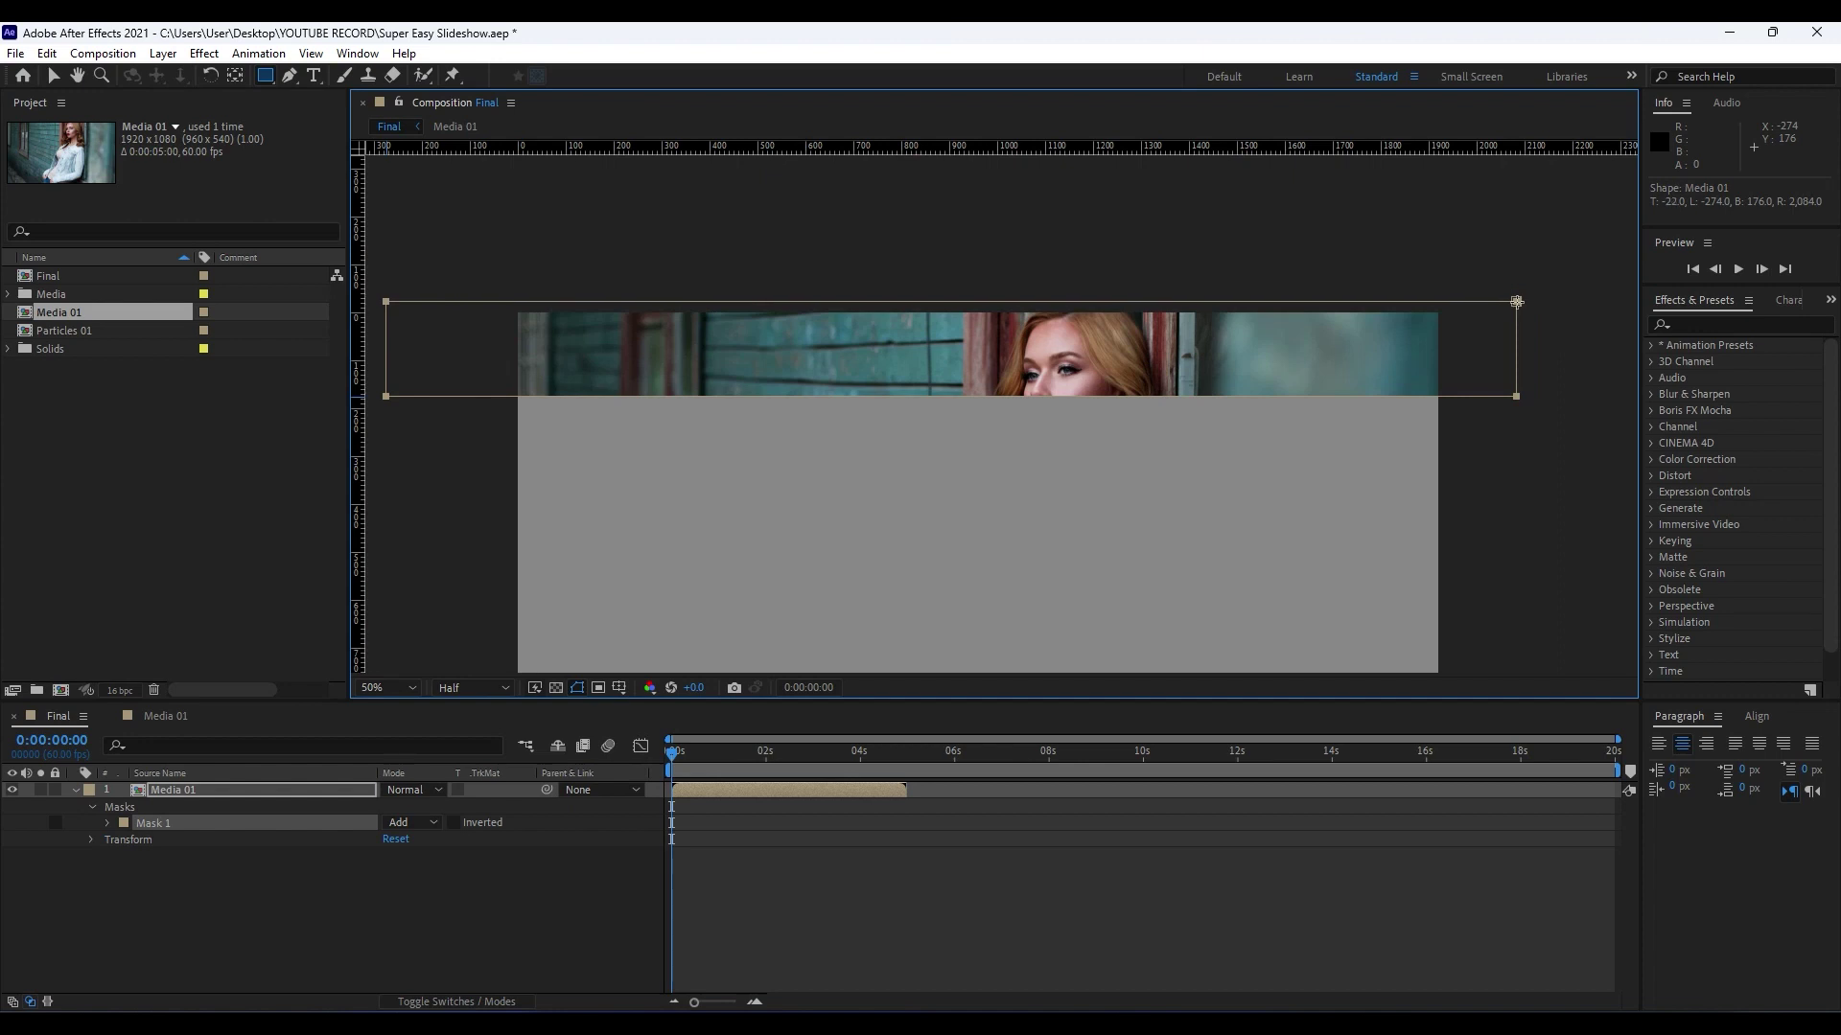
# Rename the masked layer to Media 01 + Mask 01.
pyautogui.click(301, 883)
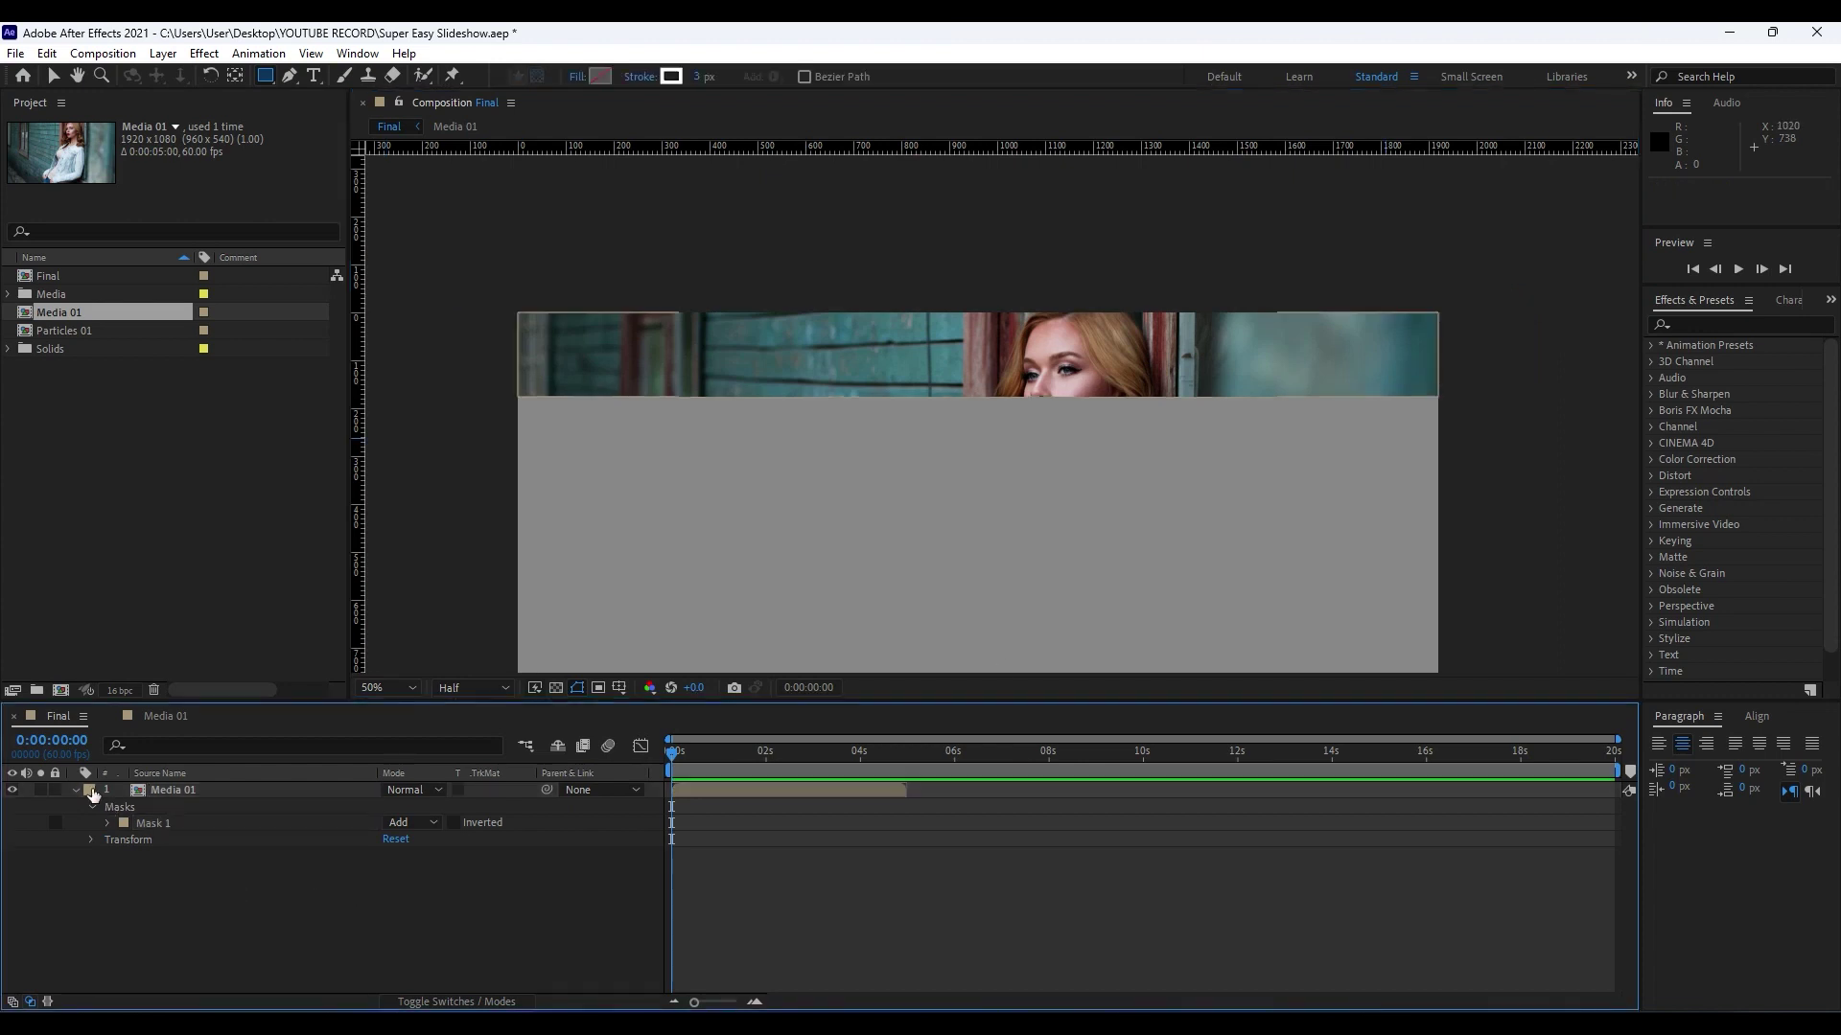
pyautogui.click(76, 790)
pyautogui.click(210, 796)
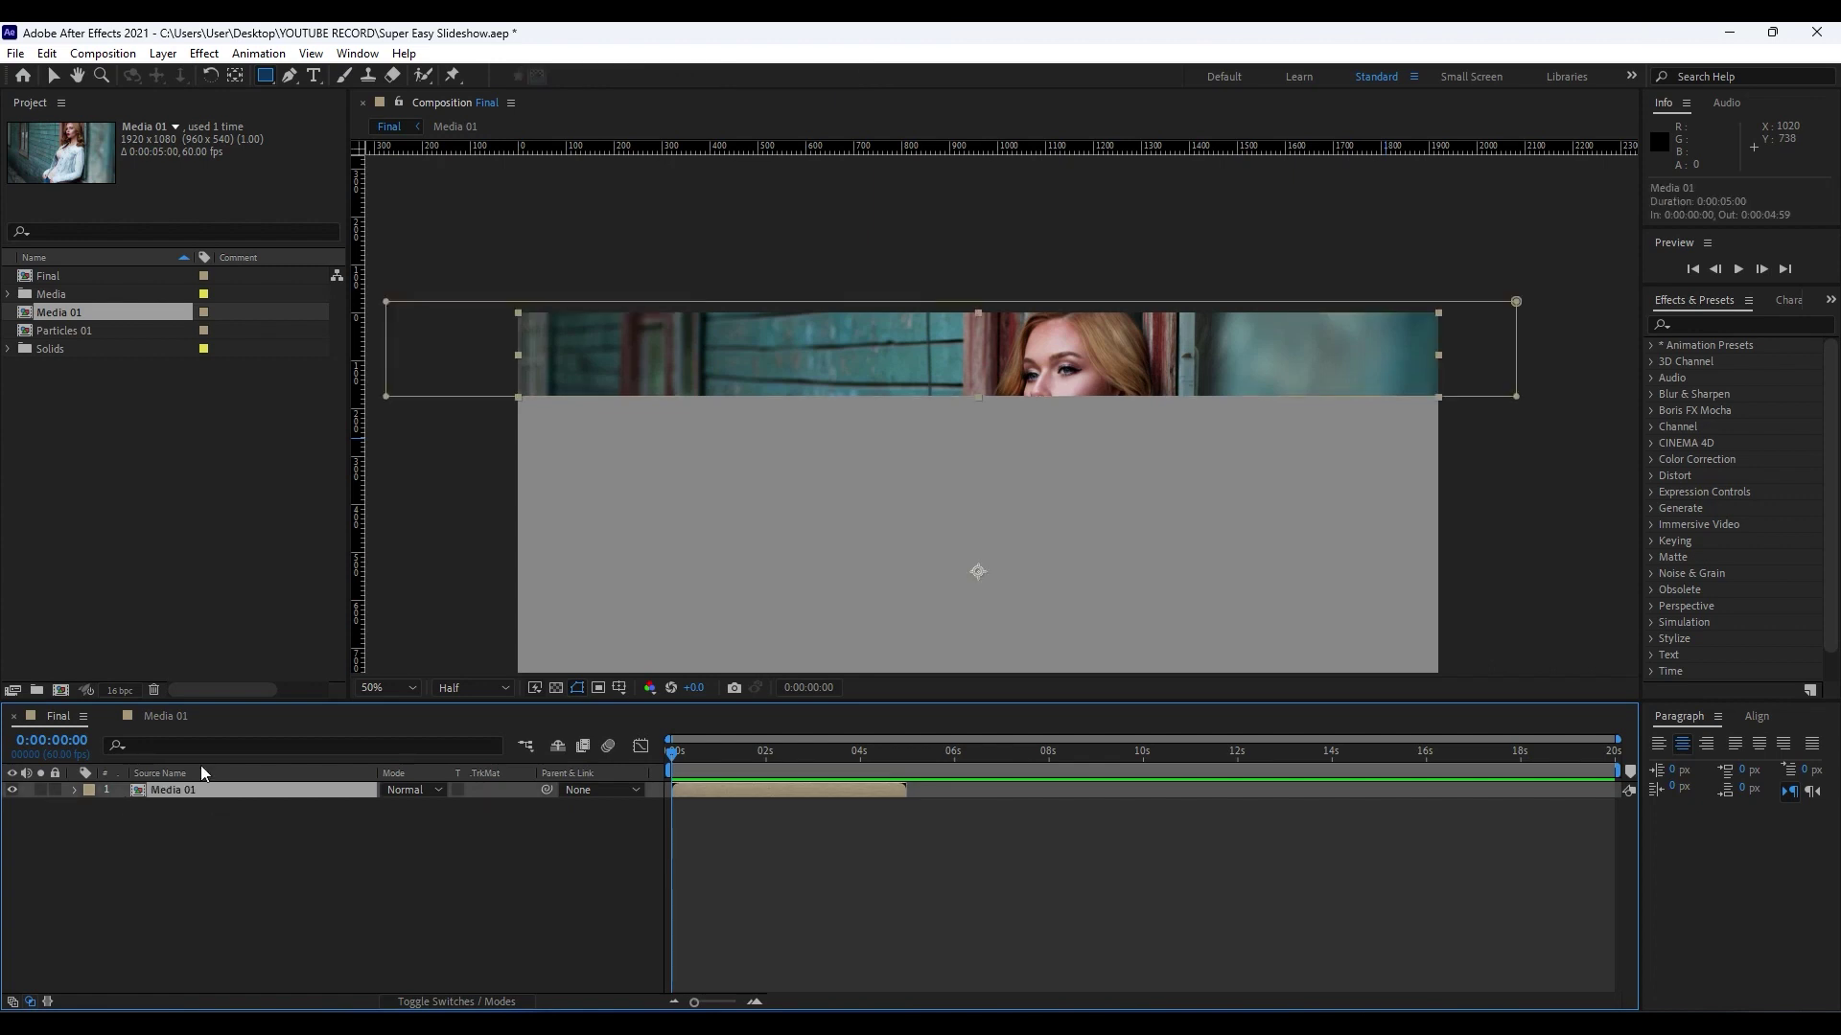
pyautogui.press('Return')
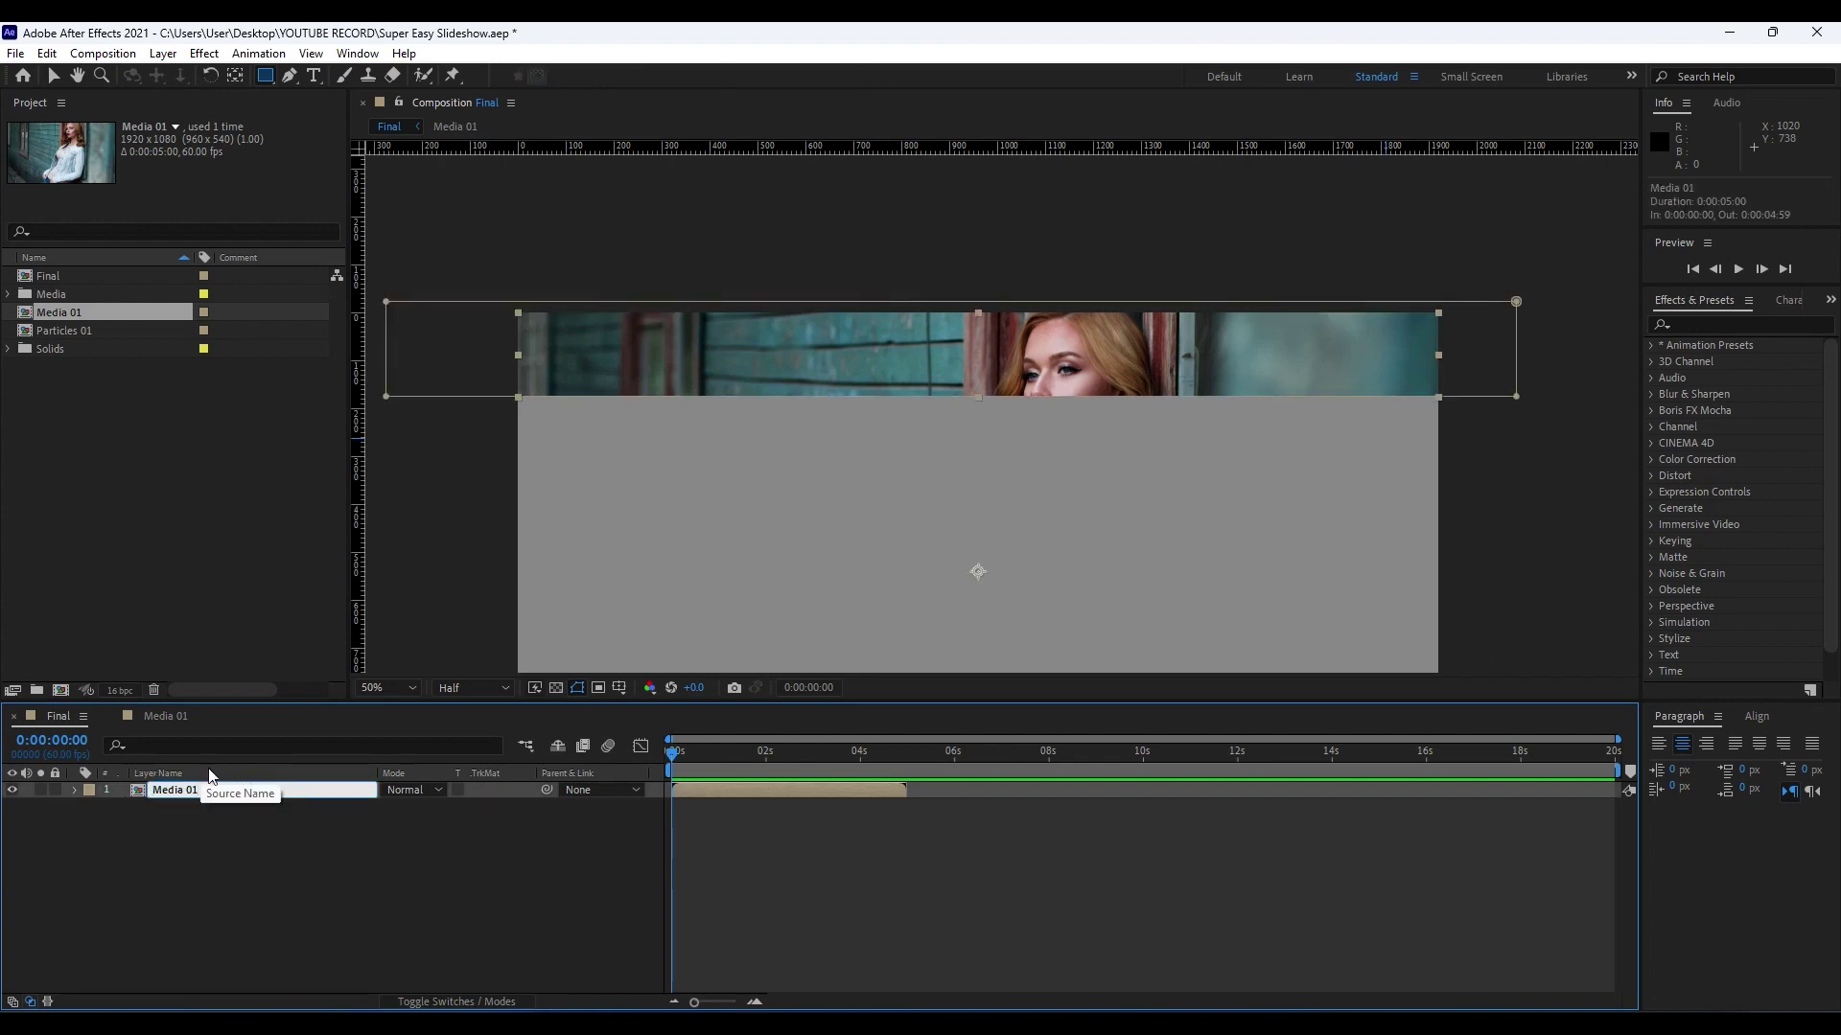
pyautogui.click(361, 876)
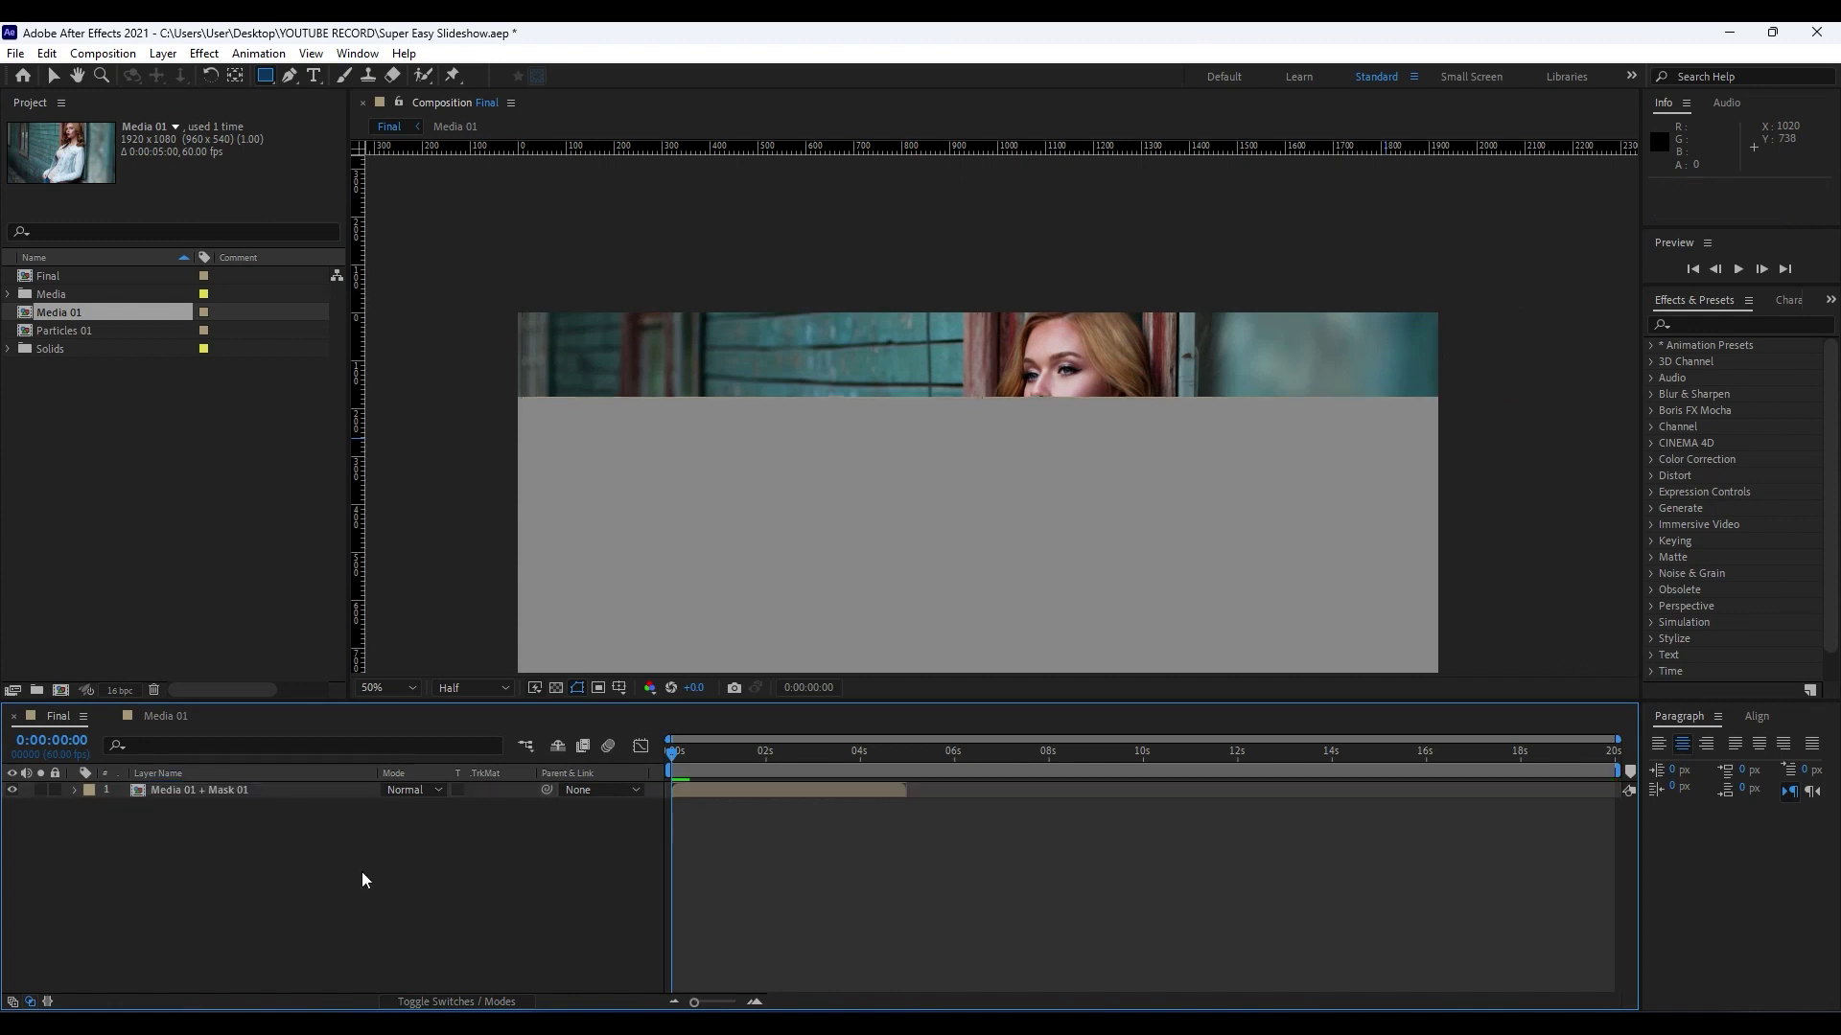
pyautogui.click(212, 791)
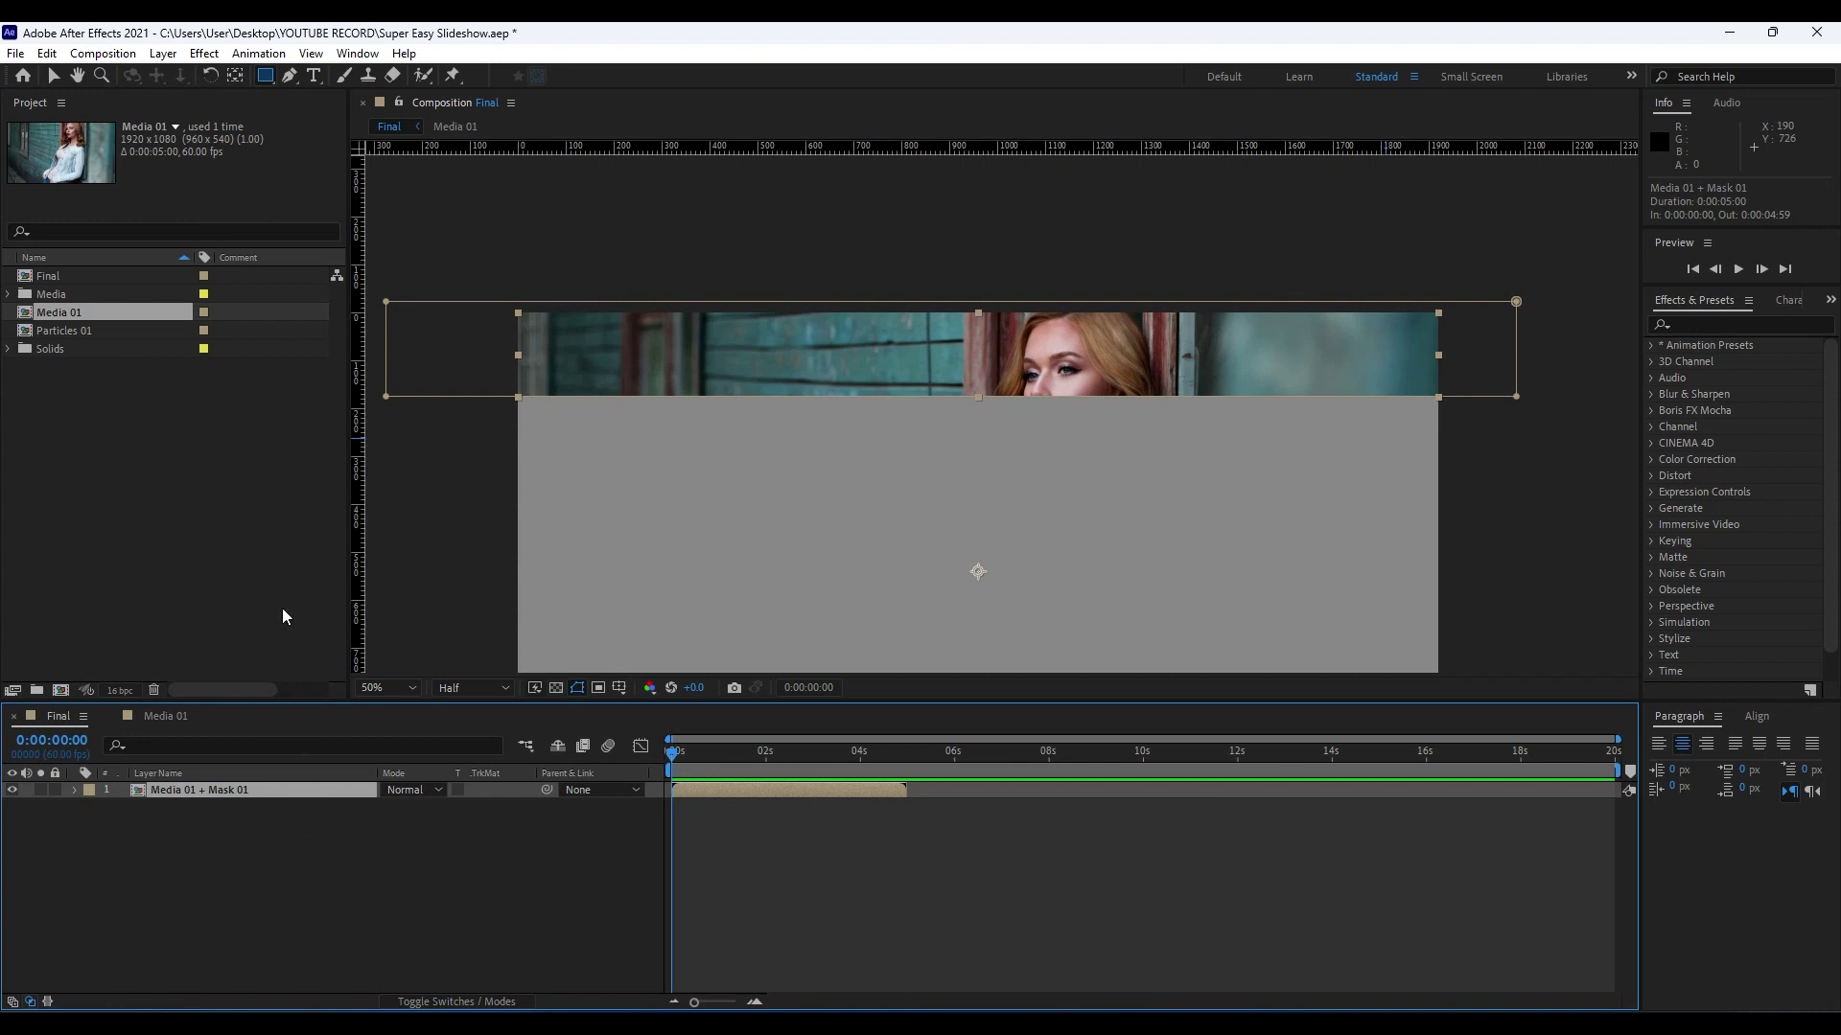
# Duplicate the masked strip layer and reveal its mask path.
pyautogui.click(50, 55)
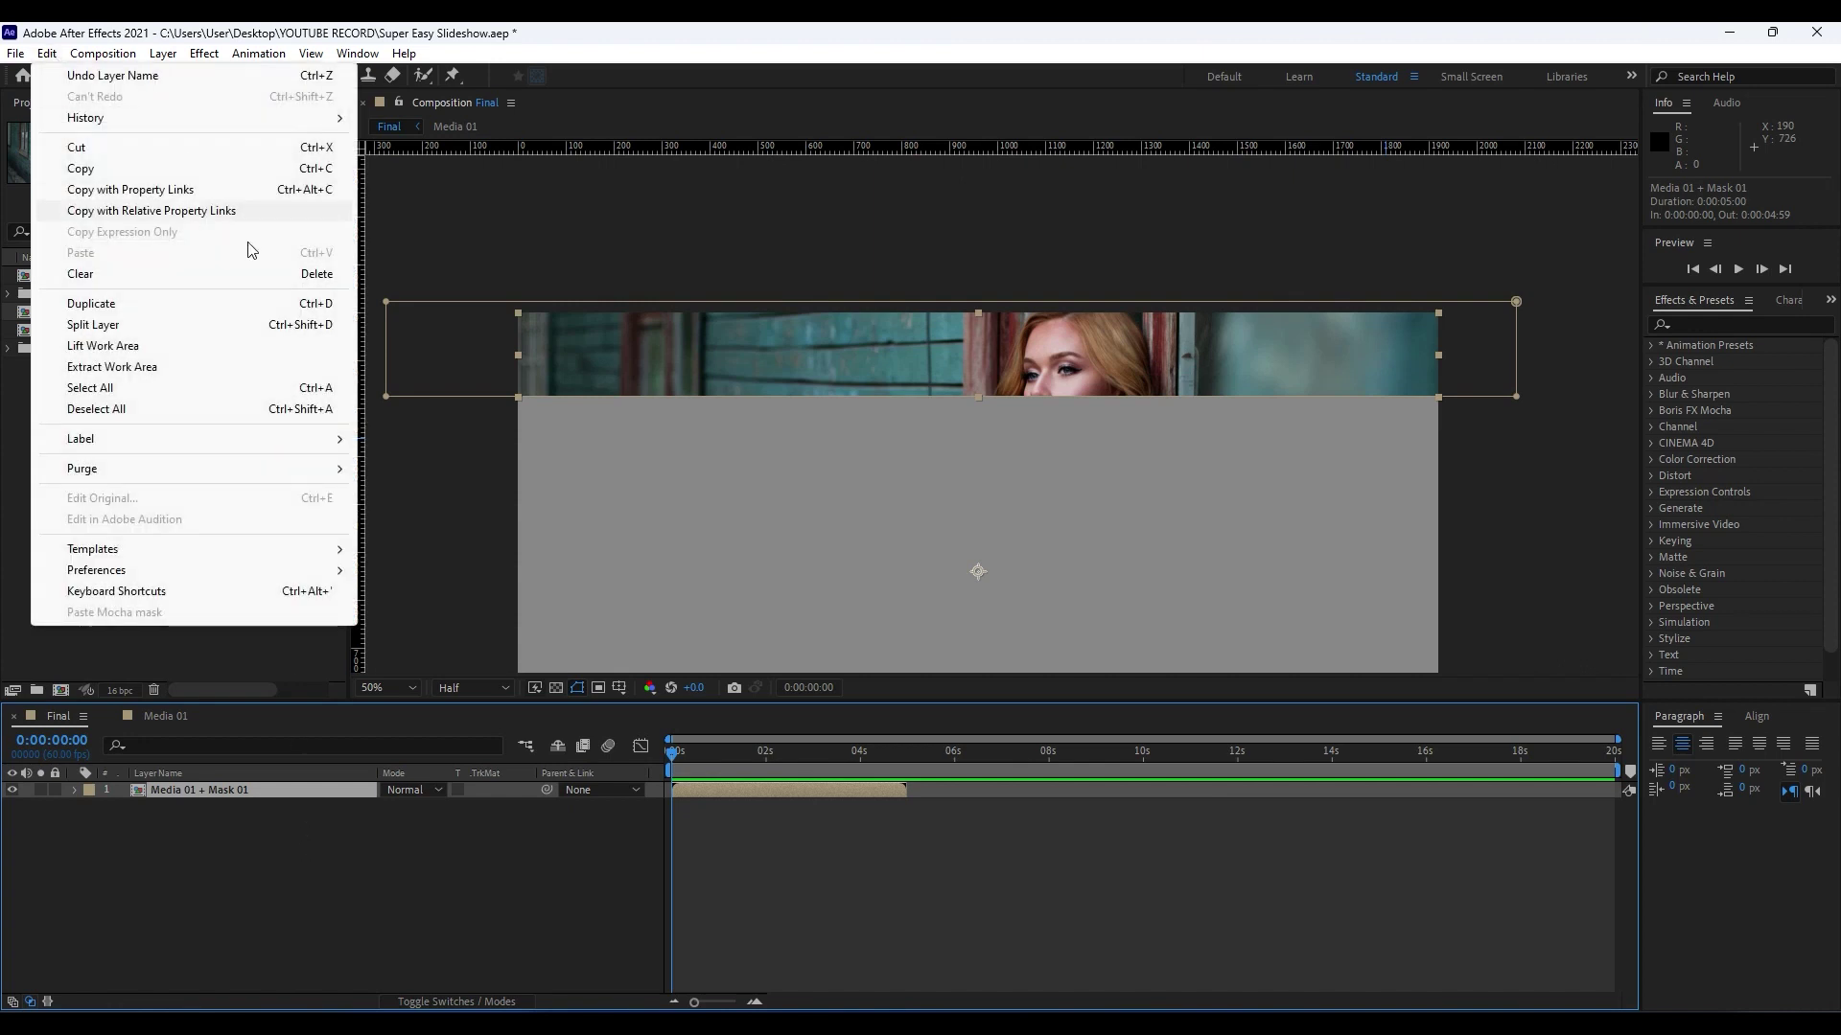
pyautogui.click(91, 303)
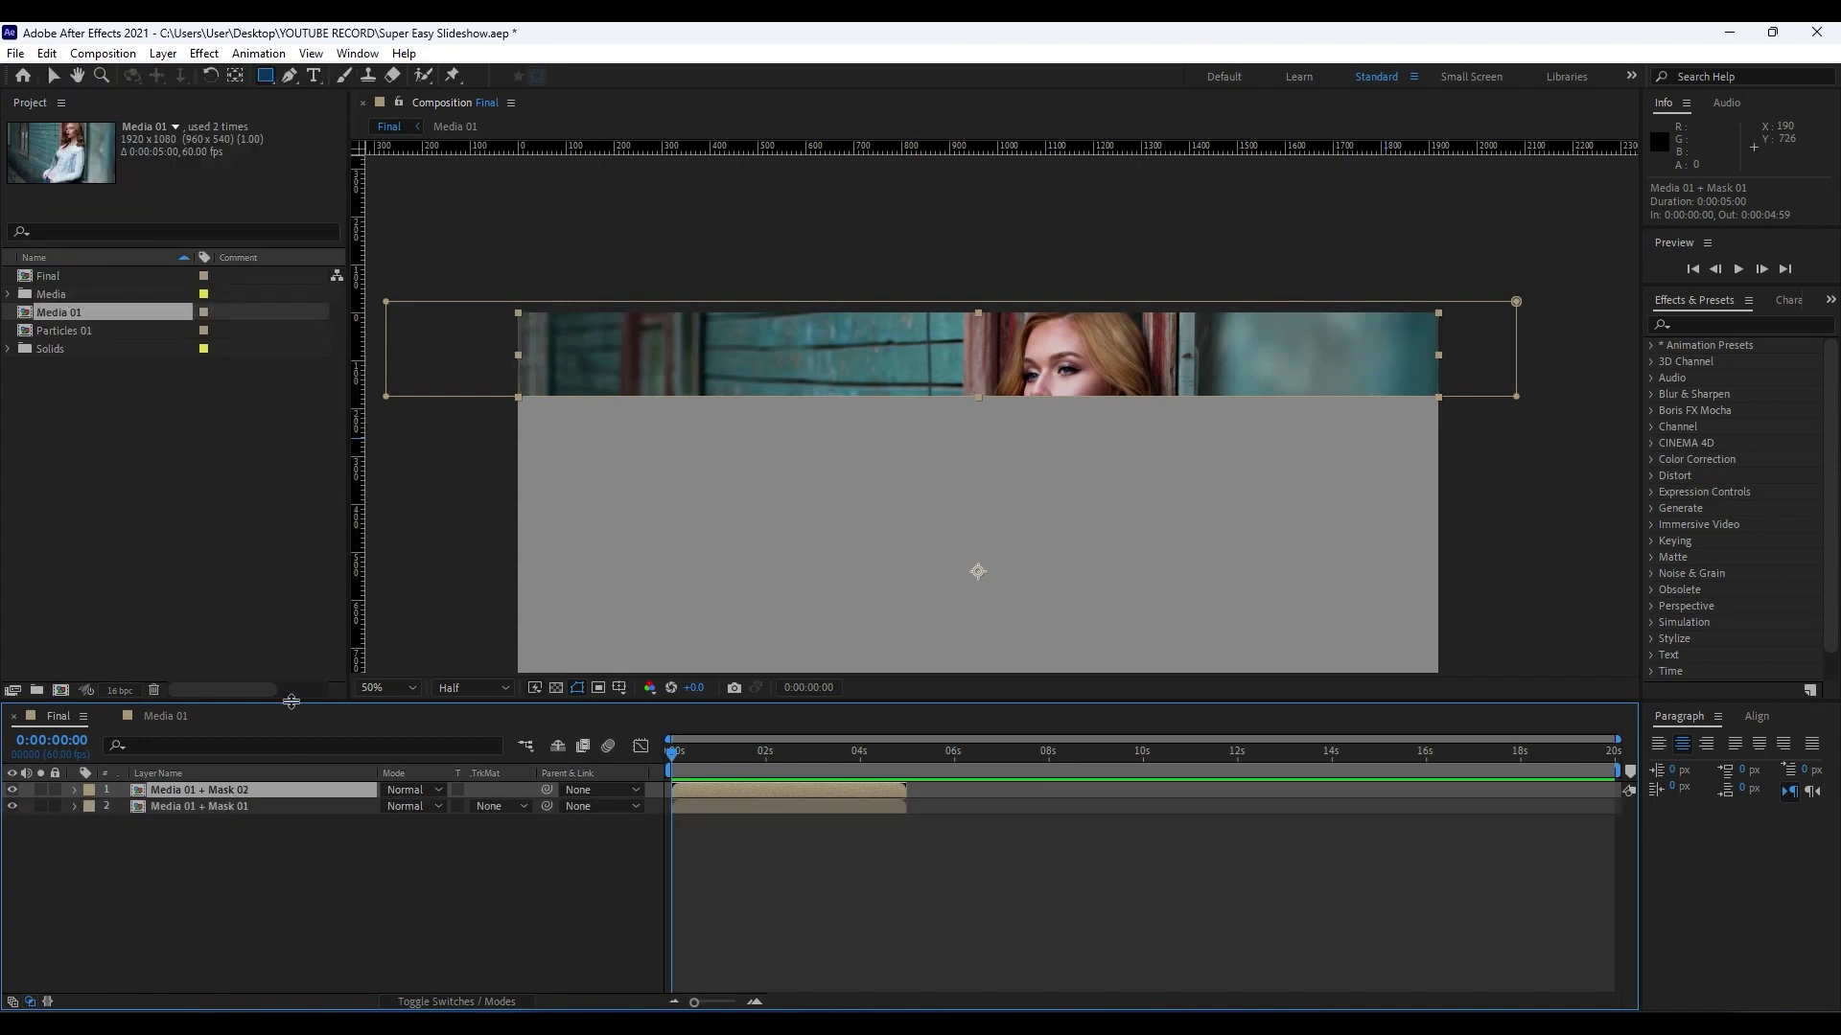
pyautogui.click(75, 791)
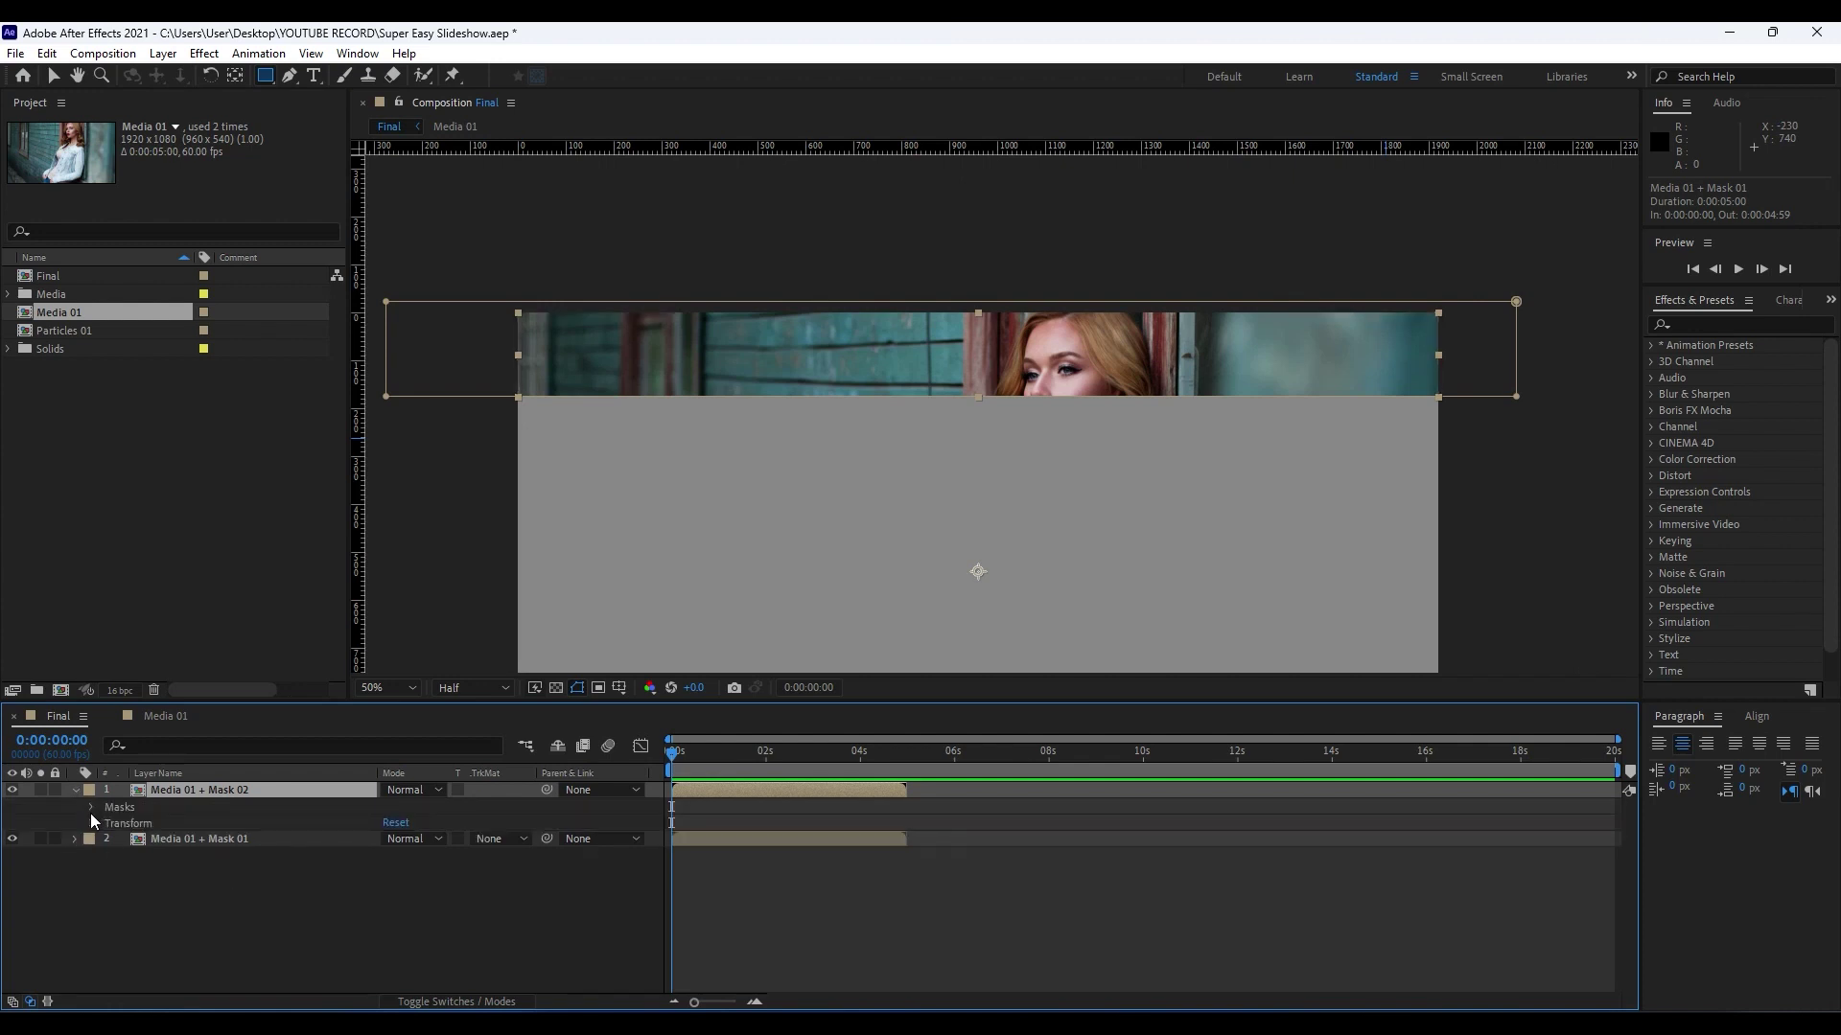
pyautogui.click(89, 808)
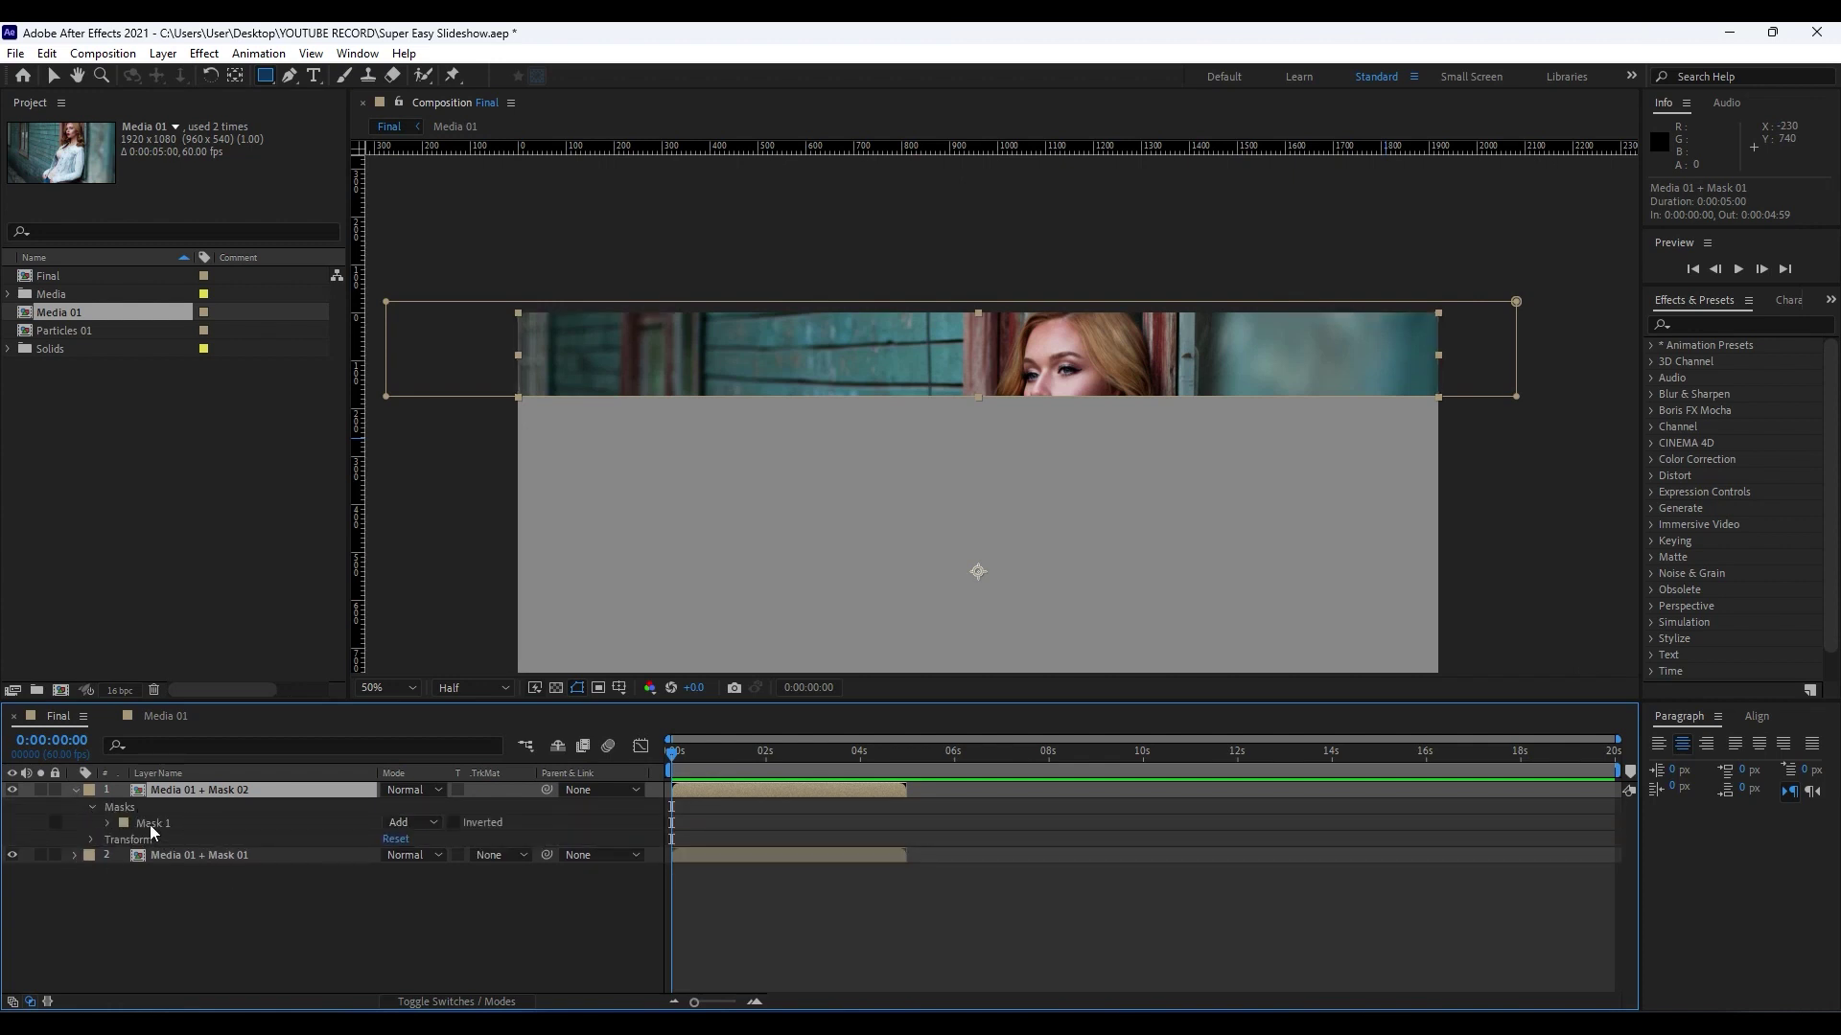
pyautogui.click(151, 825)
pyautogui.click(169, 955)
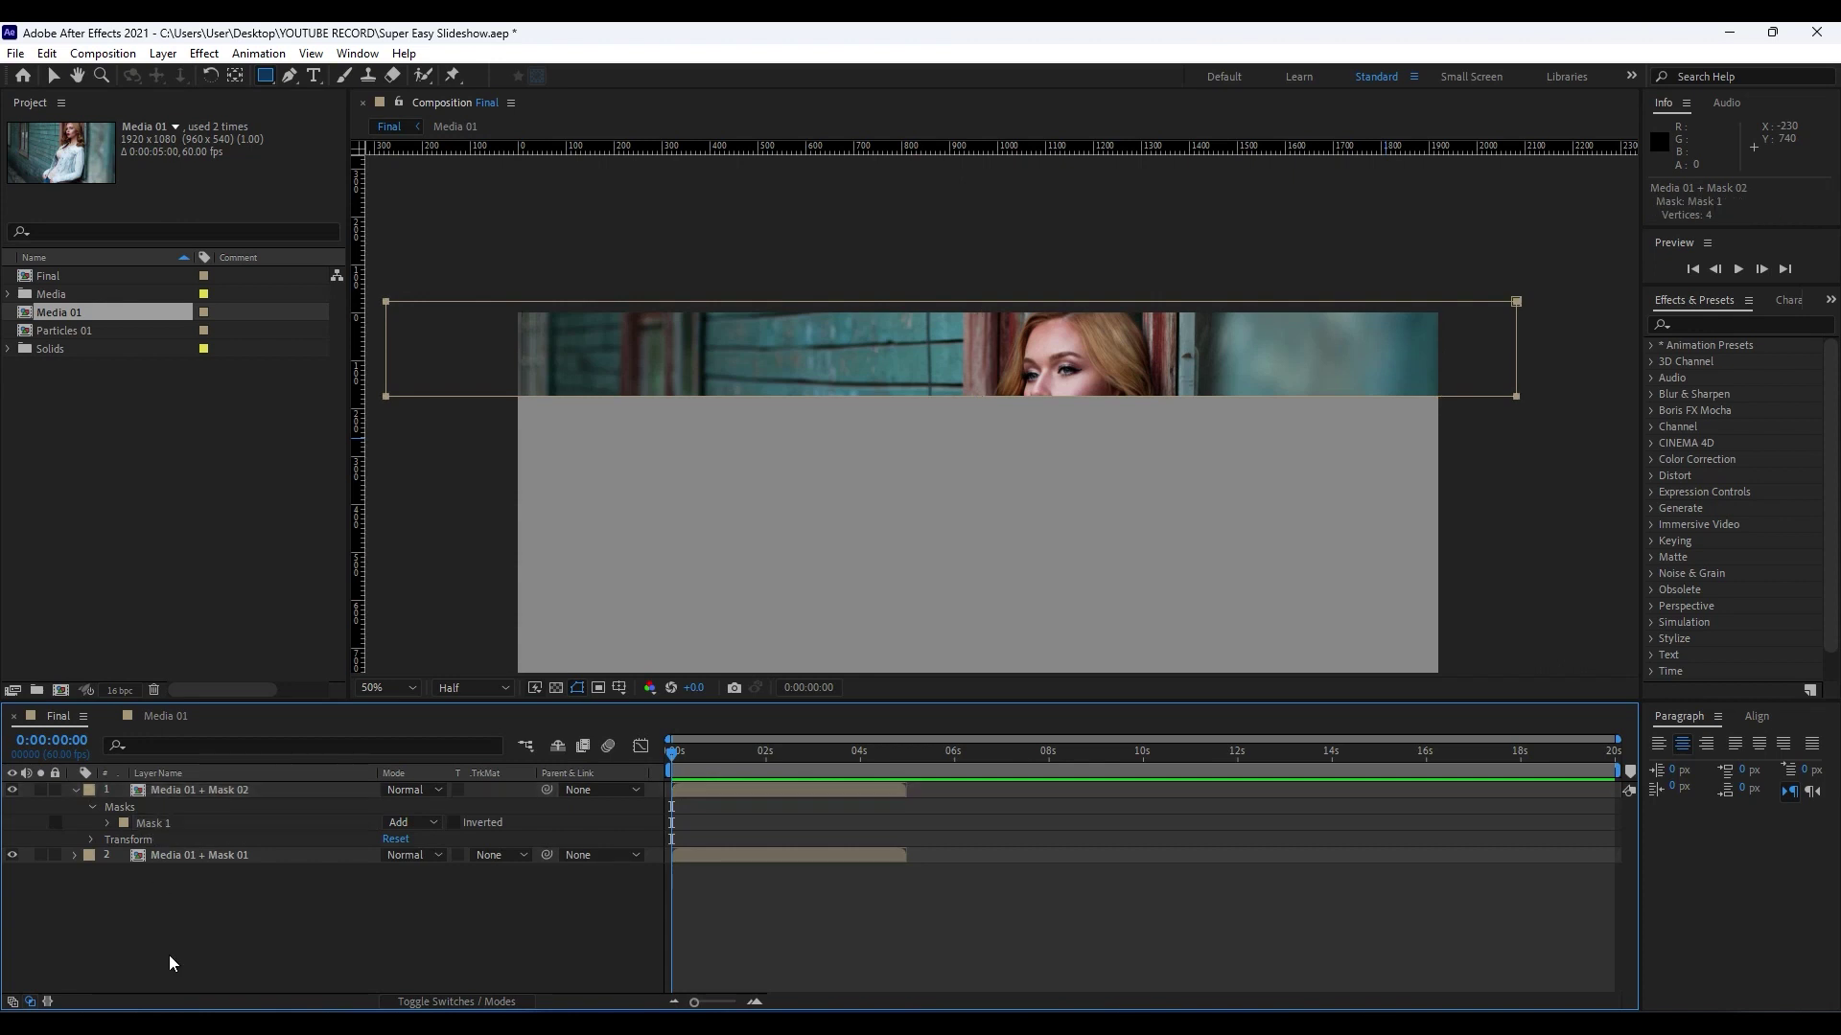
pyautogui.click(182, 790)
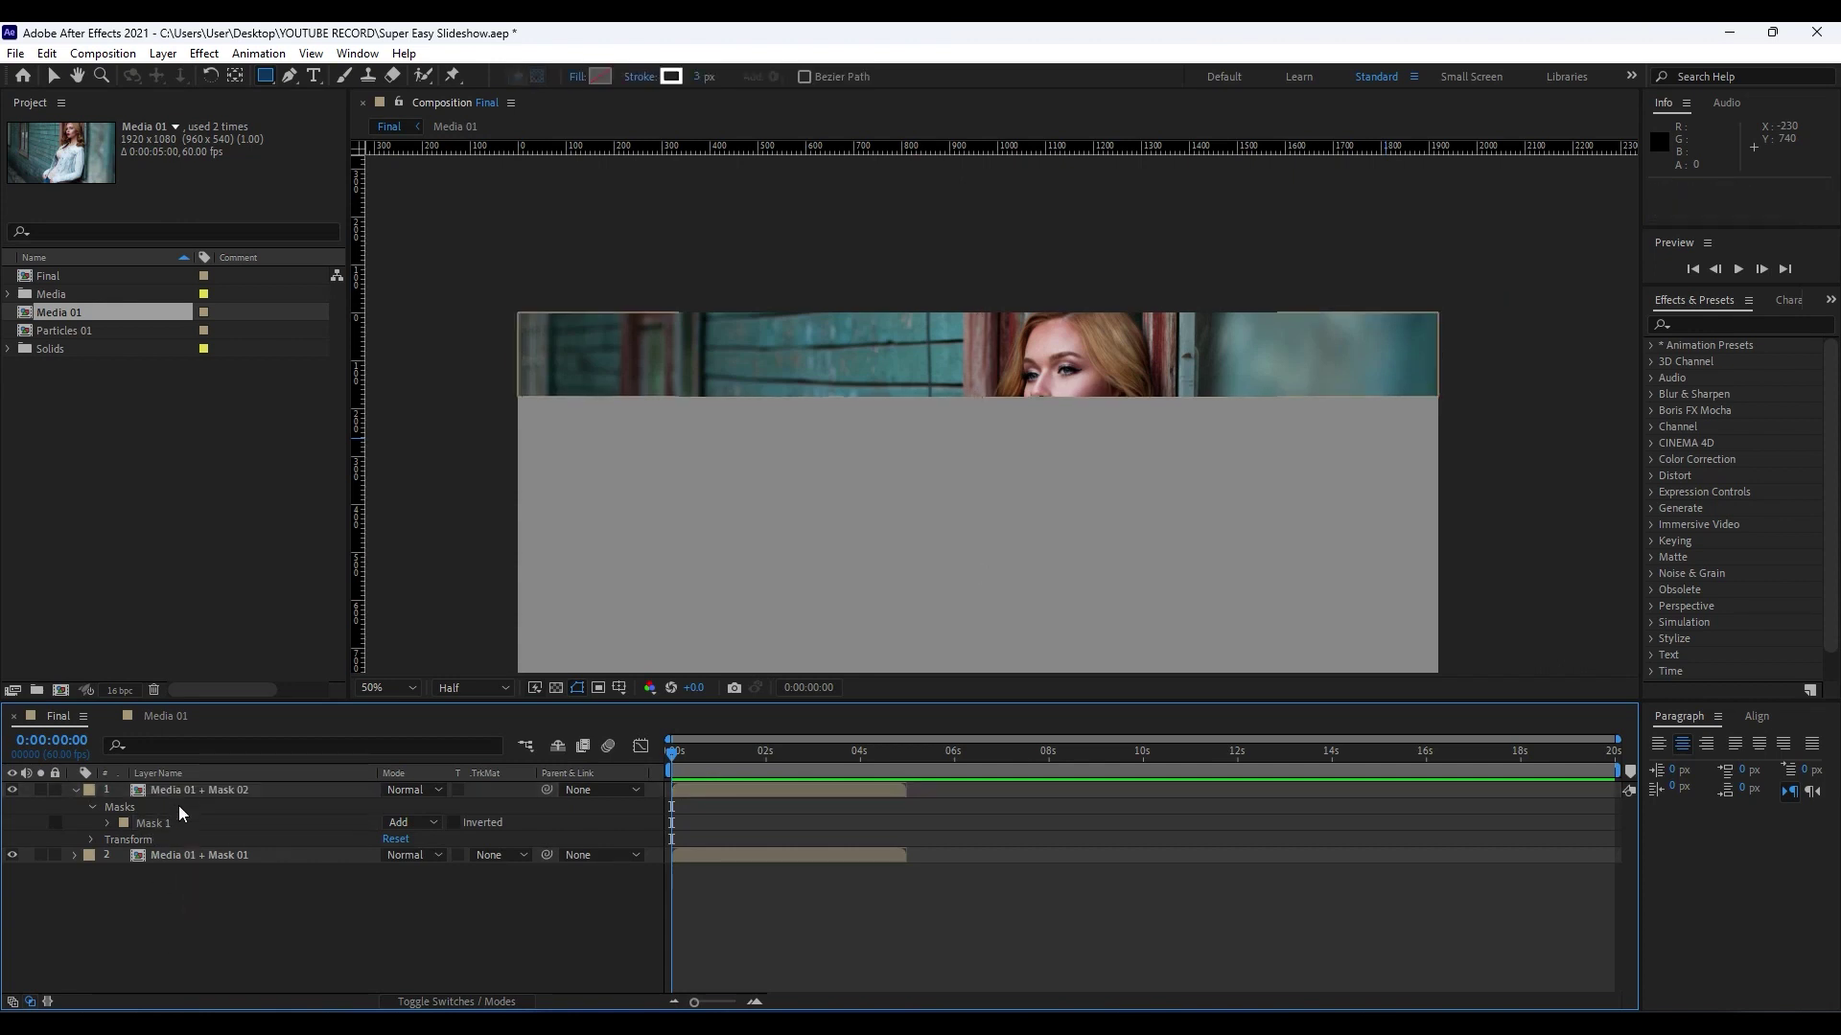
pyautogui.click(178, 789)
pyautogui.press('m')
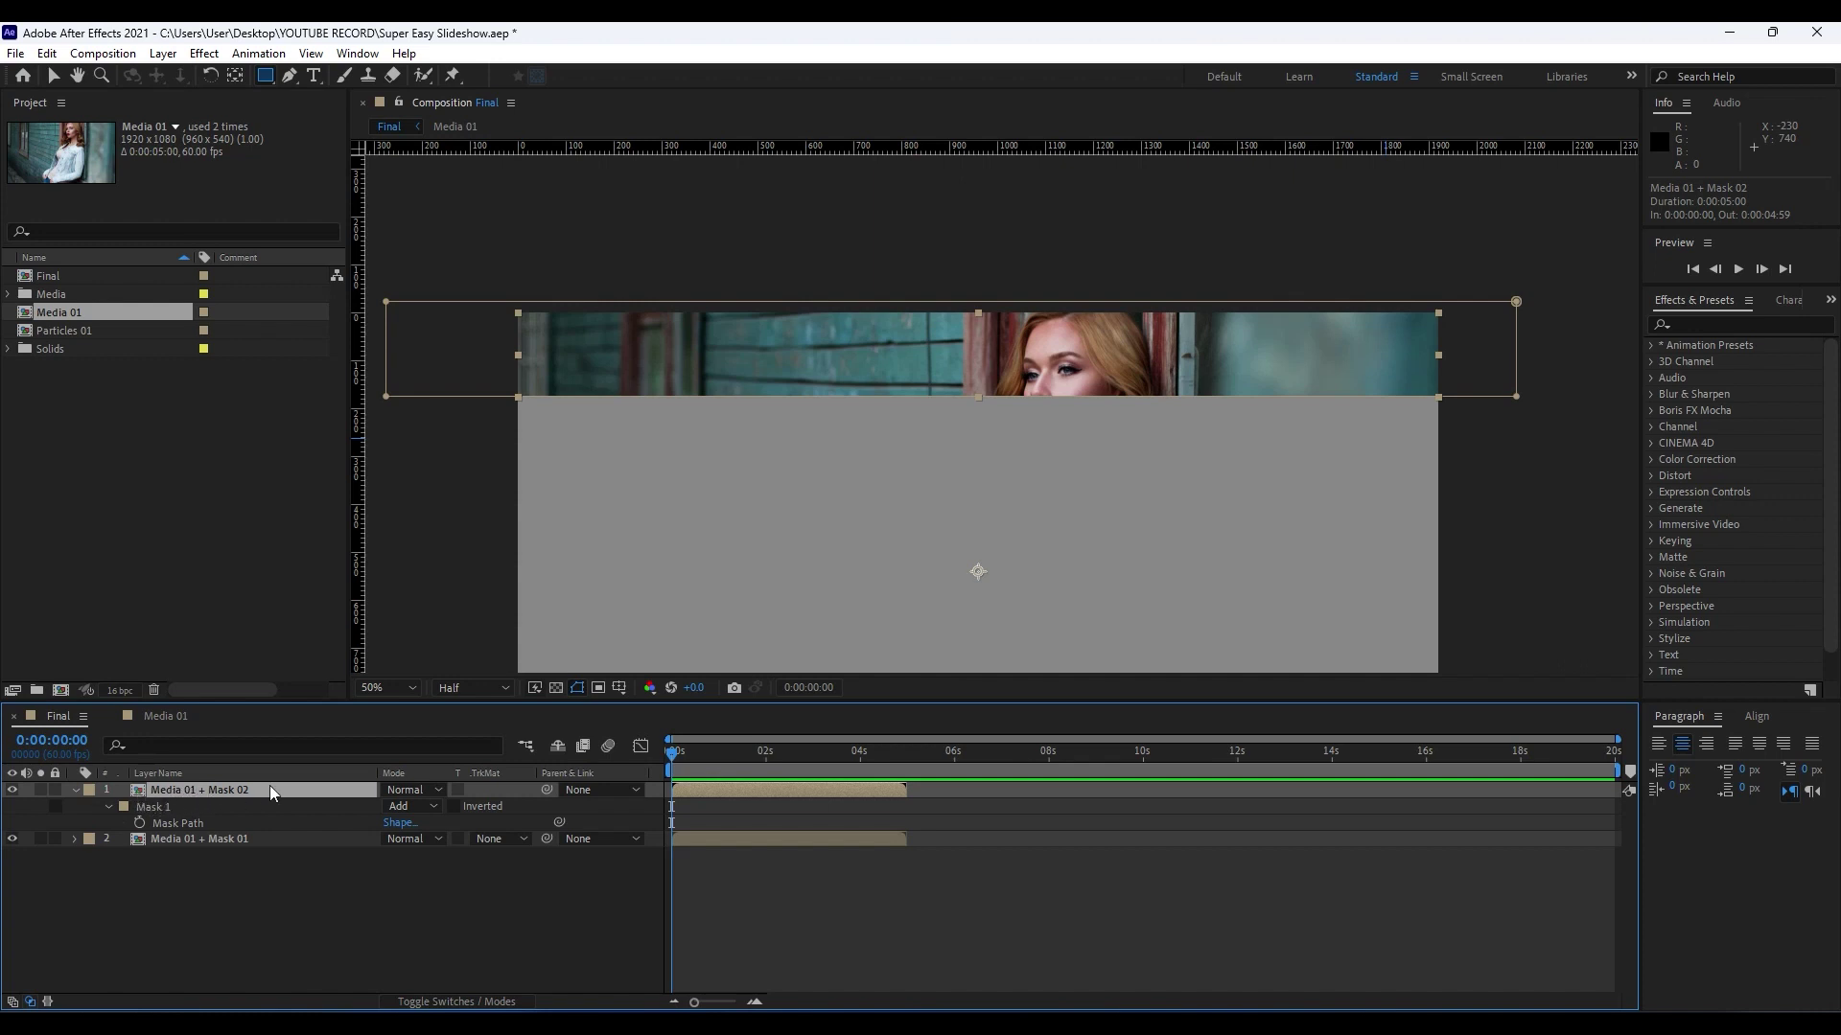
# Slide the duplicate's mask down to the second band with Shift+Down.
pyautogui.click(156, 807)
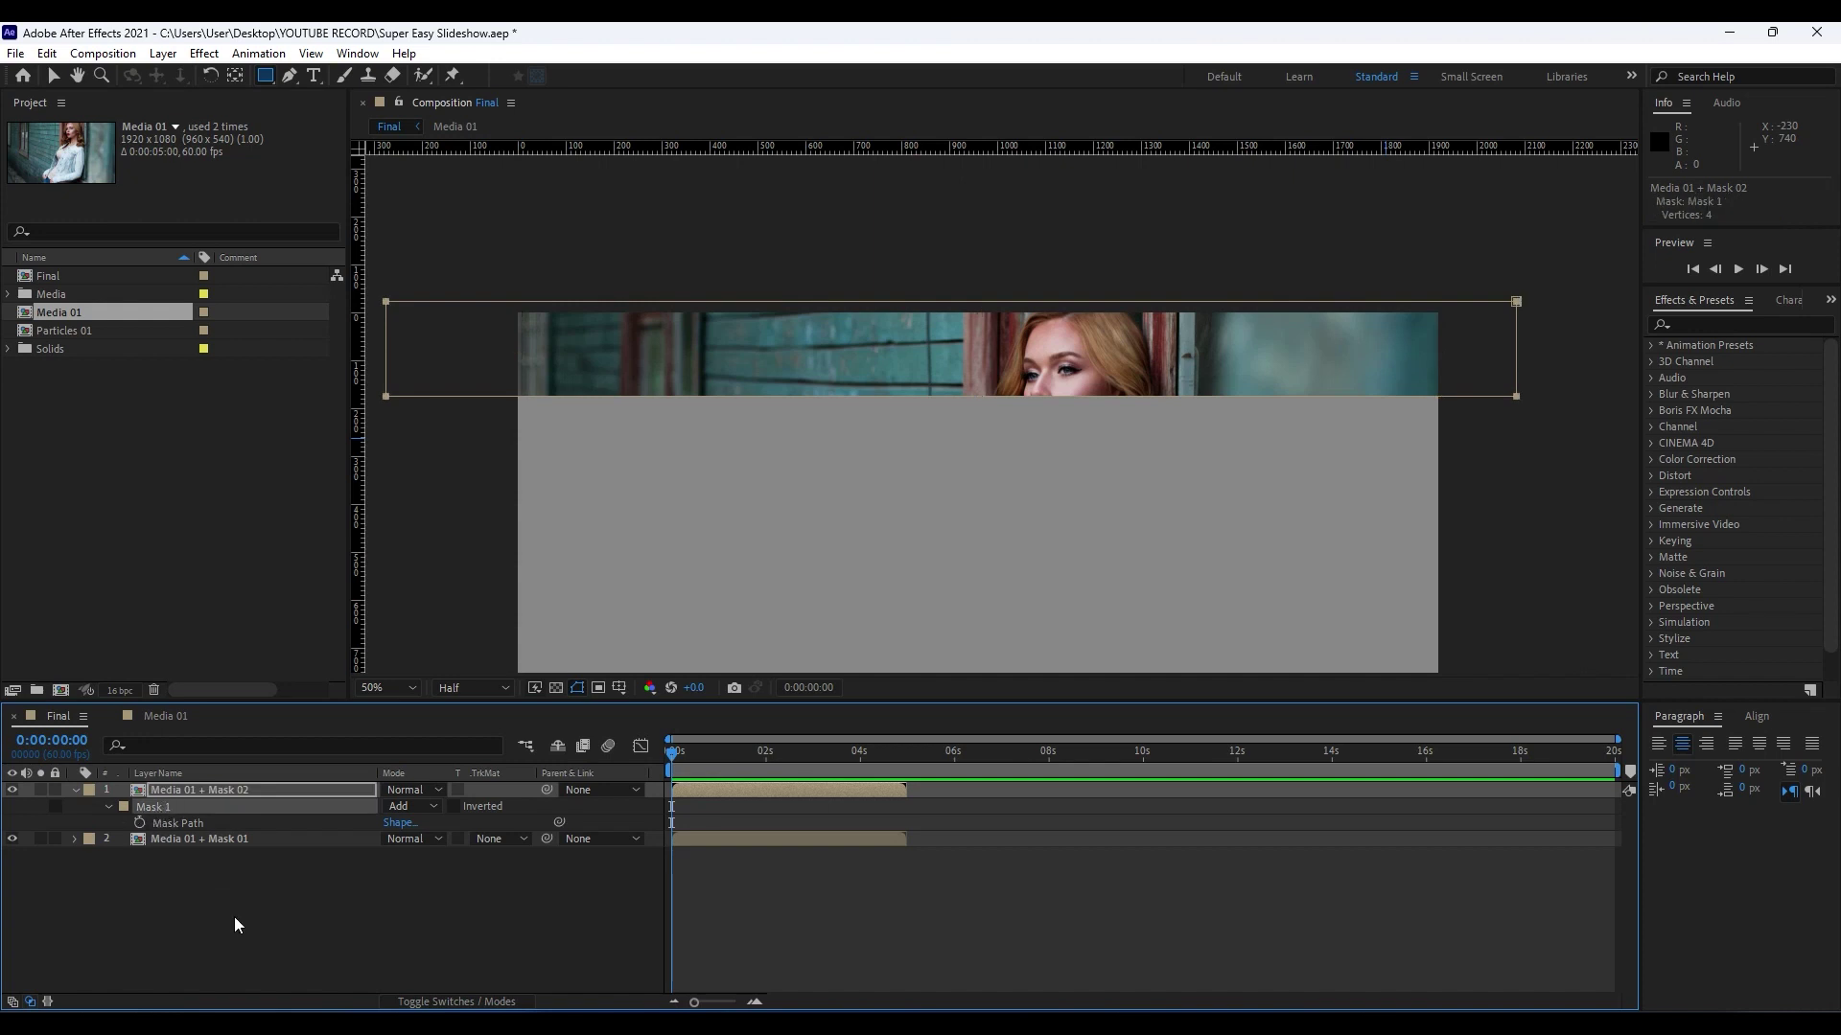
pyautogui.hotkey('shift', 'Down')
pyautogui.hotkey('shift', 'Down')
pyautogui.hotkey('shift', 'Down')
pyautogui.hotkey('shift', 'Down')
pyautogui.hotkey('shift', 'Down')
pyautogui.hotkey('shift', 'Down')
pyautogui.hotkey('shift', 'Down')
pyautogui.hotkey('shift', 'Down')
pyautogui.hotkey('shift', 'Down')
pyautogui.hotkey('shift', 'Down')
pyautogui.hotkey('shift', 'Down')
pyautogui.hotkey('shift', 'Down')
pyautogui.hotkey('shift', 'Down')
pyautogui.hotkey('shift', 'Down')
pyautogui.hotkey('shift', 'Down')
pyautogui.hotkey('shift', 'Down')
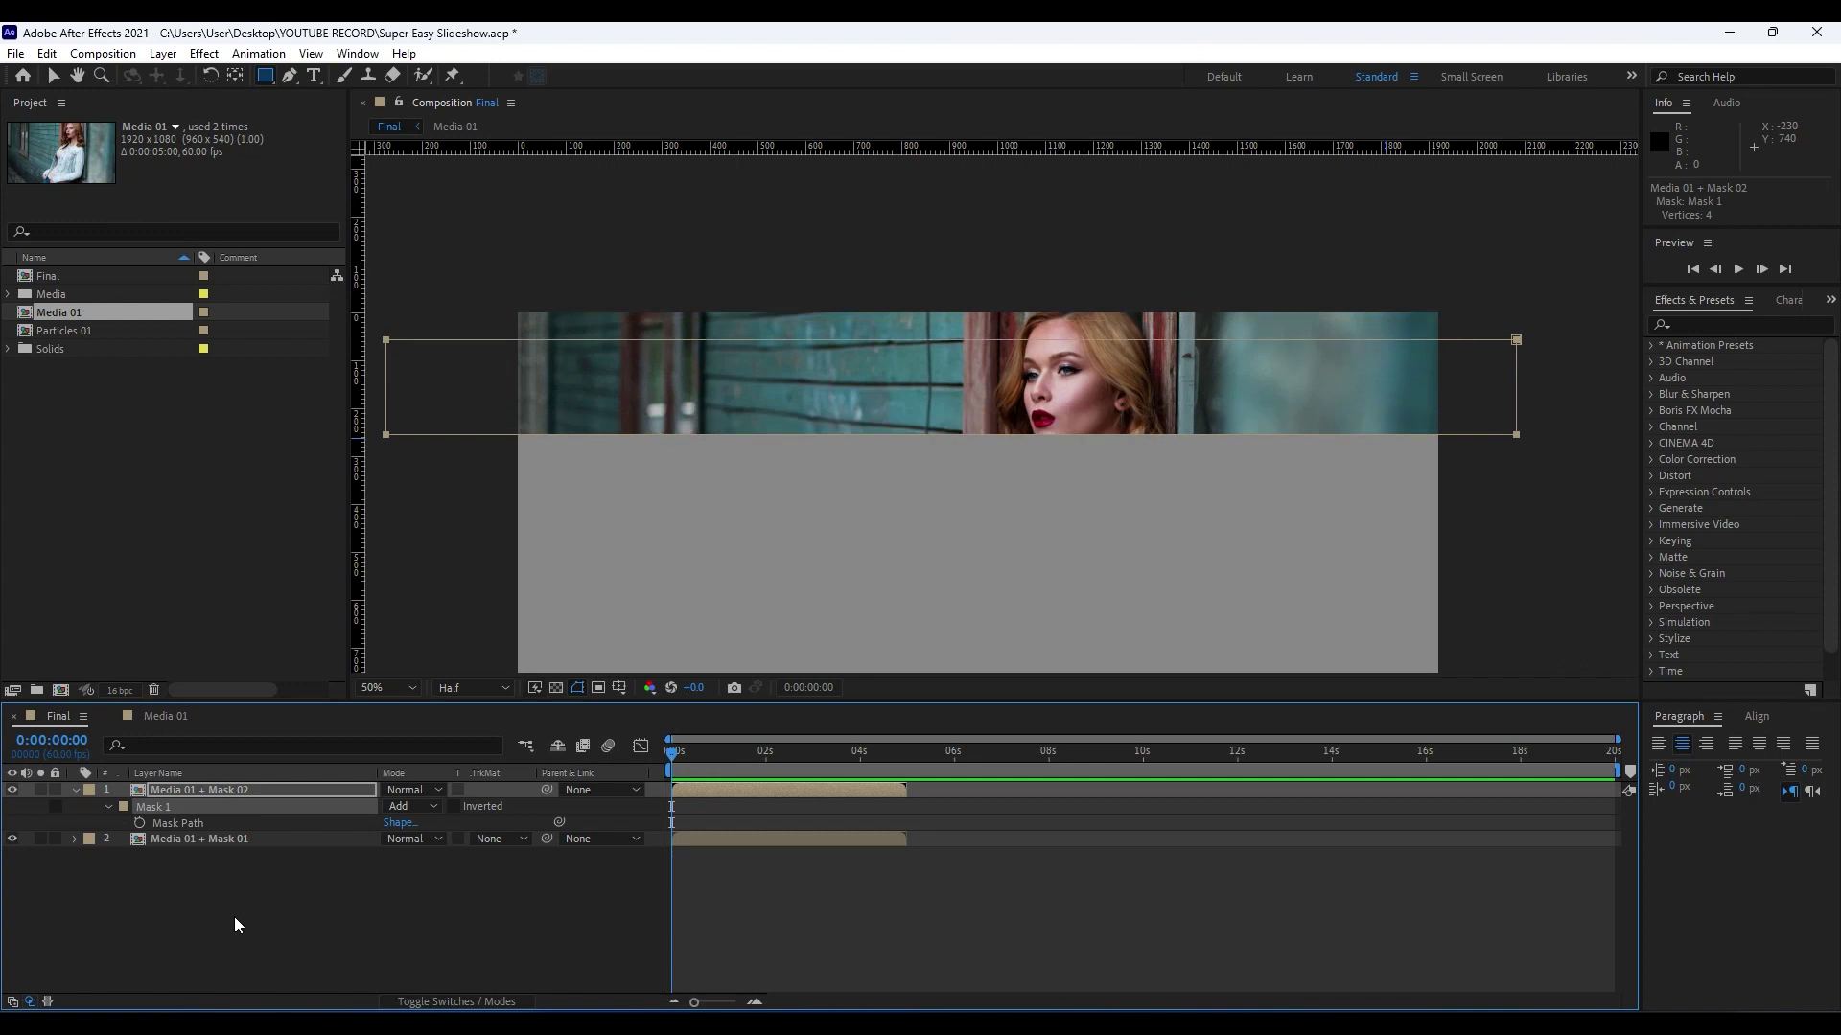
pyautogui.hotkey('shift', 'Down')
pyautogui.hotkey('shift', 'Down')
pyautogui.hotkey('shift', 'Down')
pyautogui.hotkey('shift', 'Down')
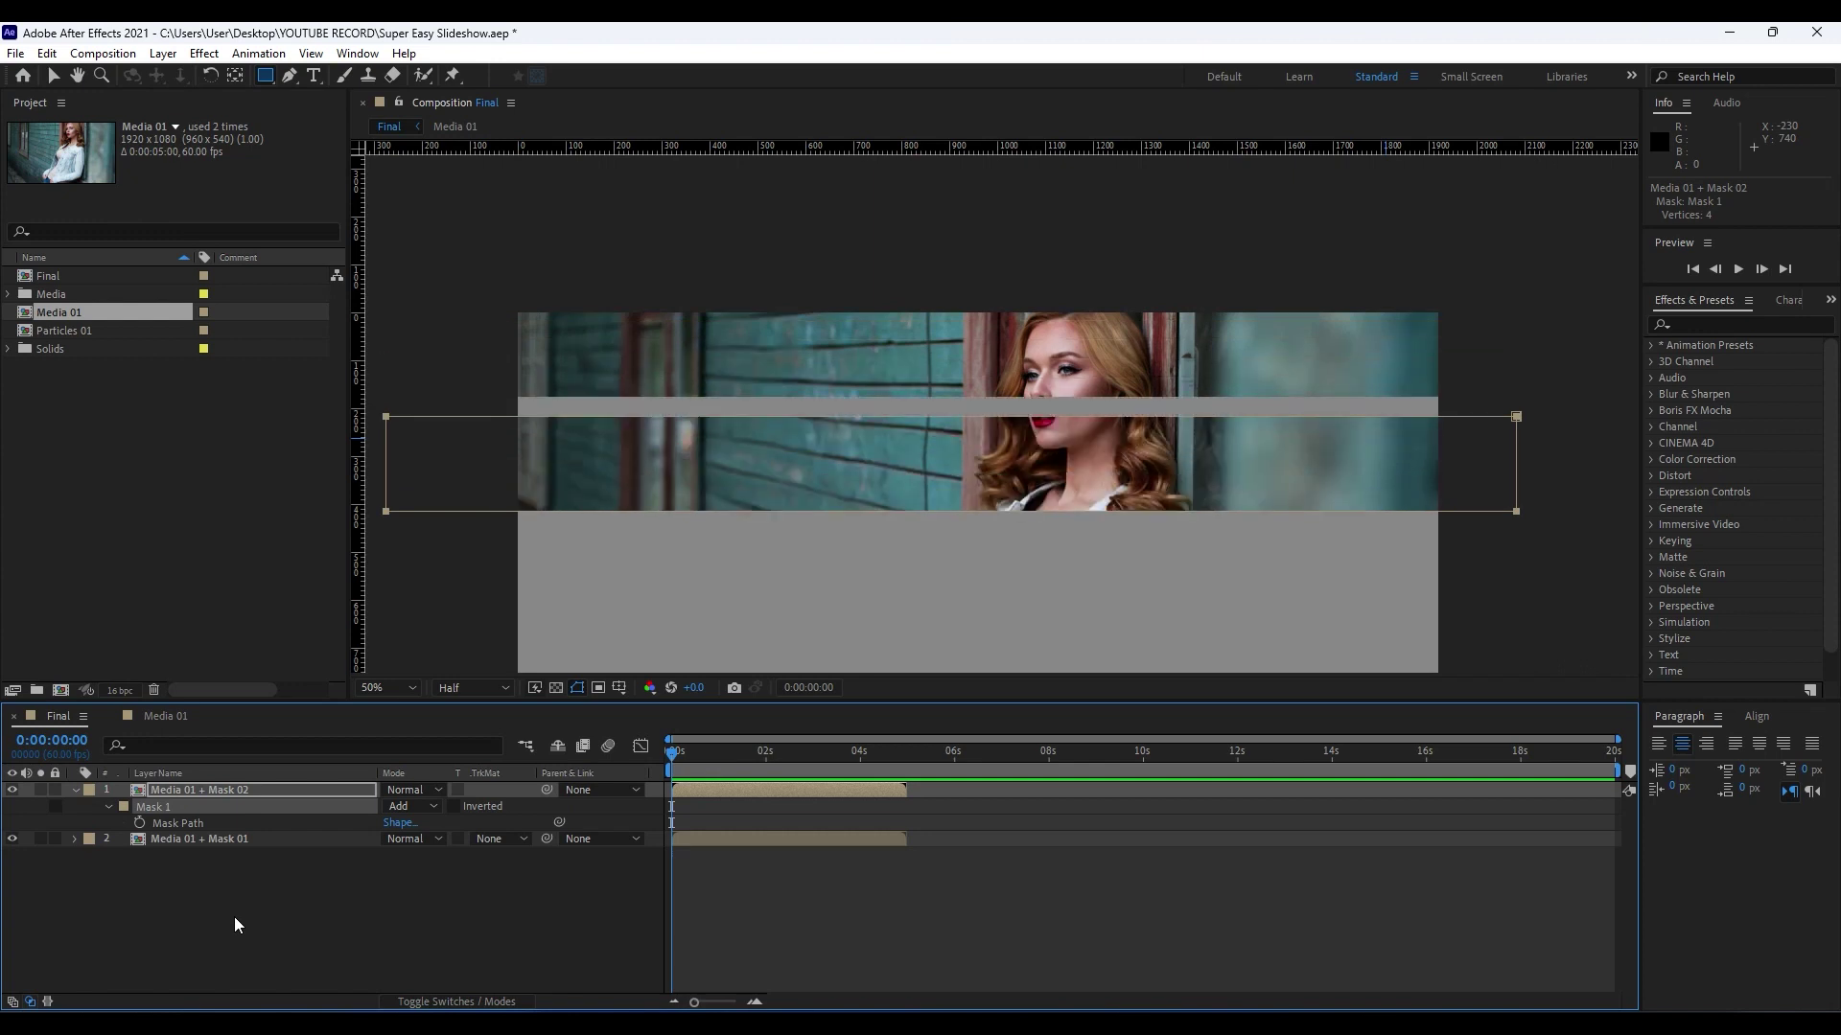
pyautogui.press('Up')
pyautogui.press('Up')
pyautogui.press('Up')
pyautogui.press('Up')
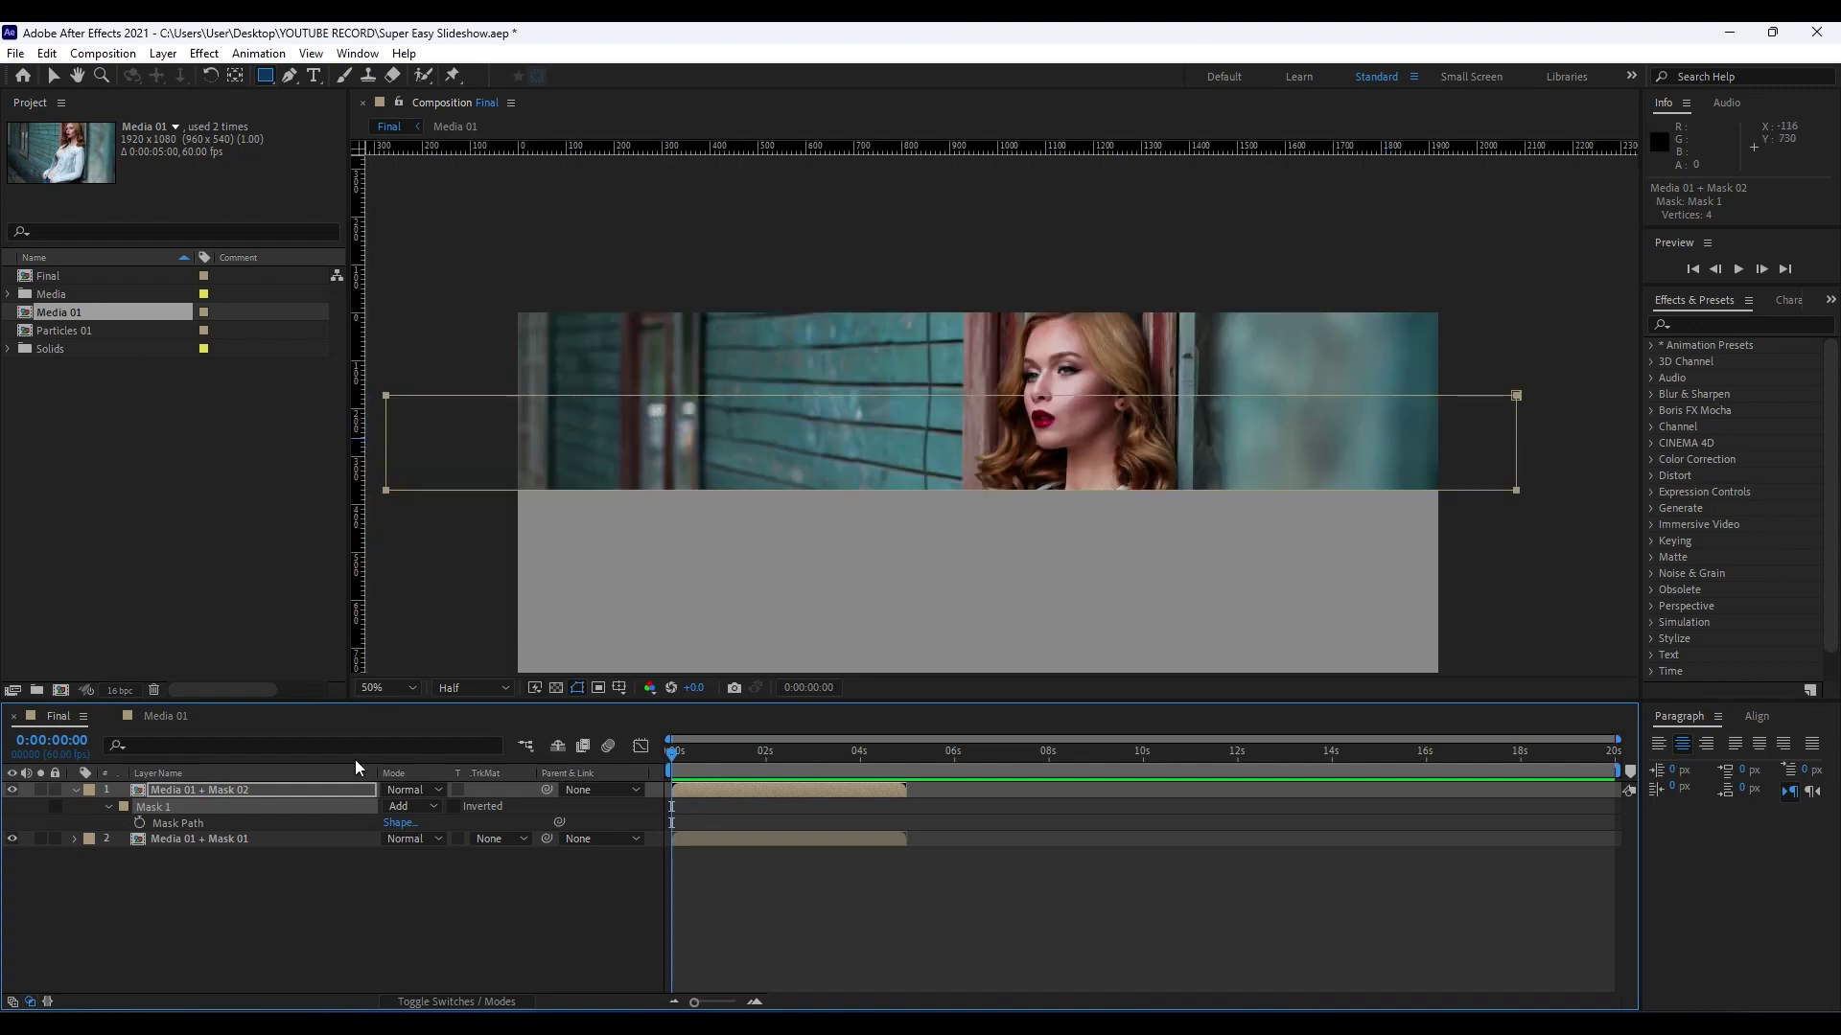
pyautogui.scroll(1, 811, 426)
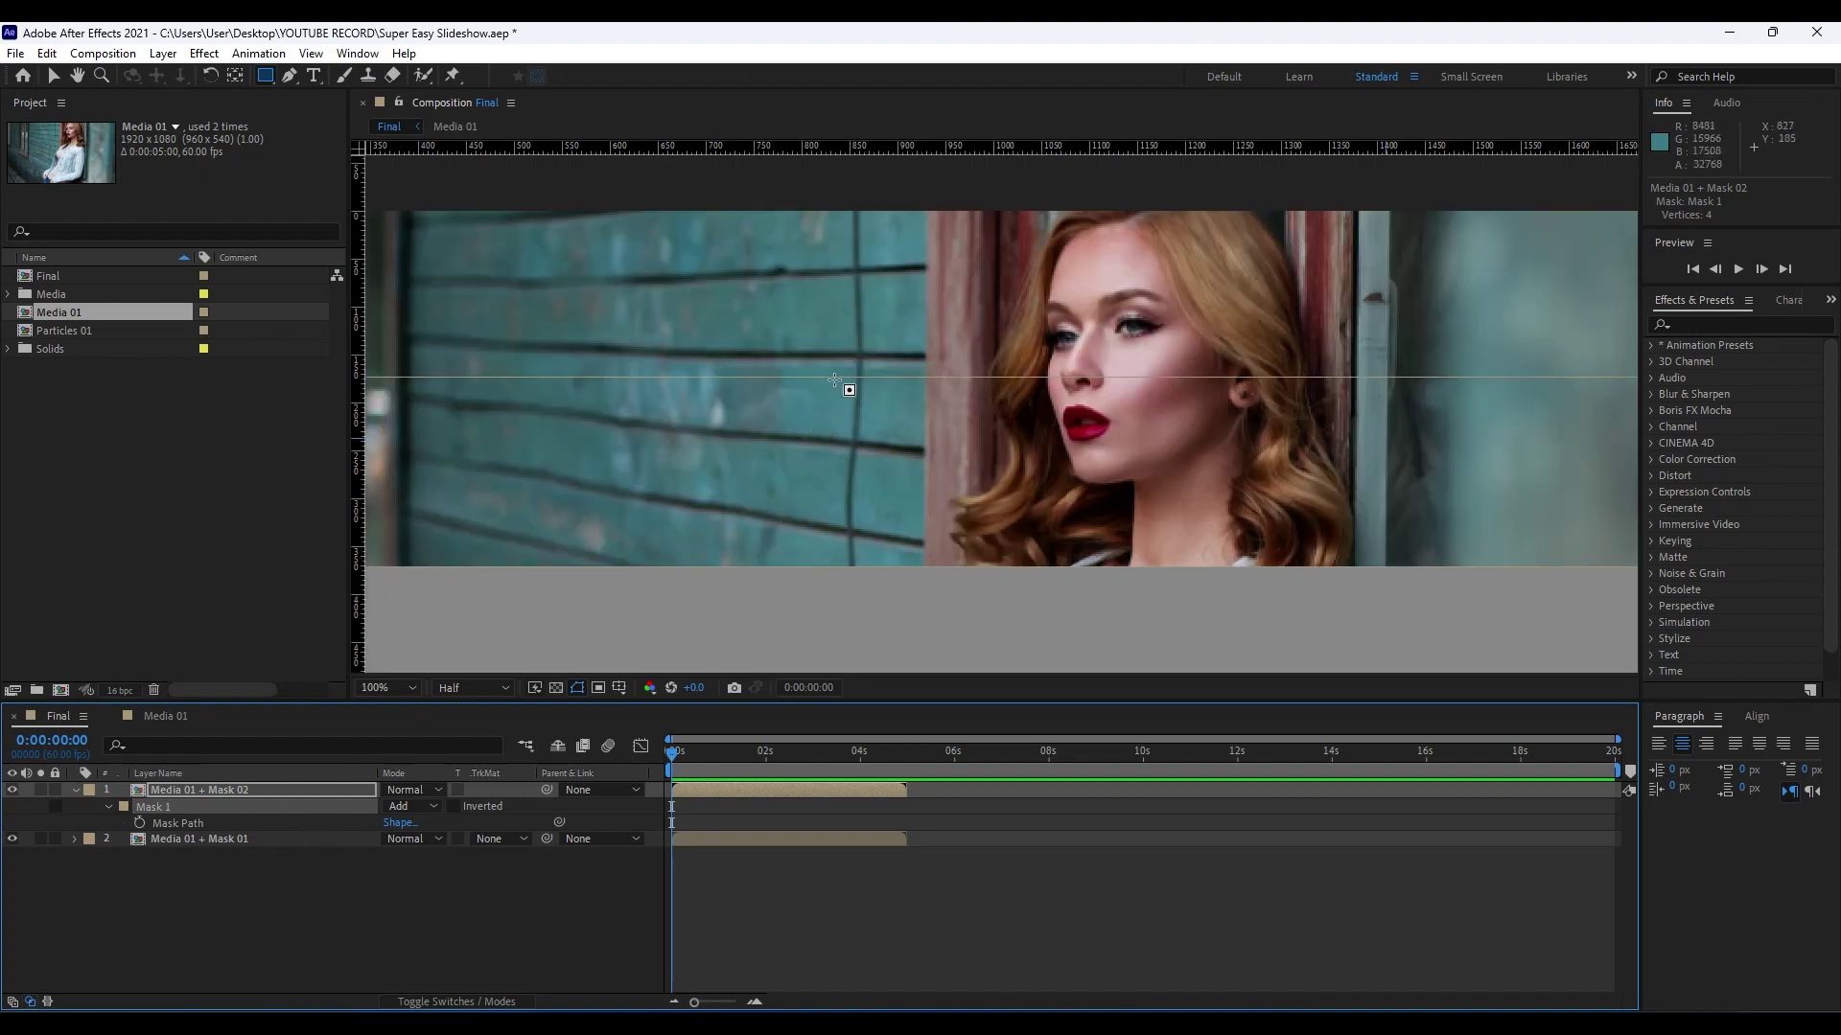
pyautogui.scroll(-1, 843, 383)
pyautogui.click(309, 899)
pyautogui.click(76, 790)
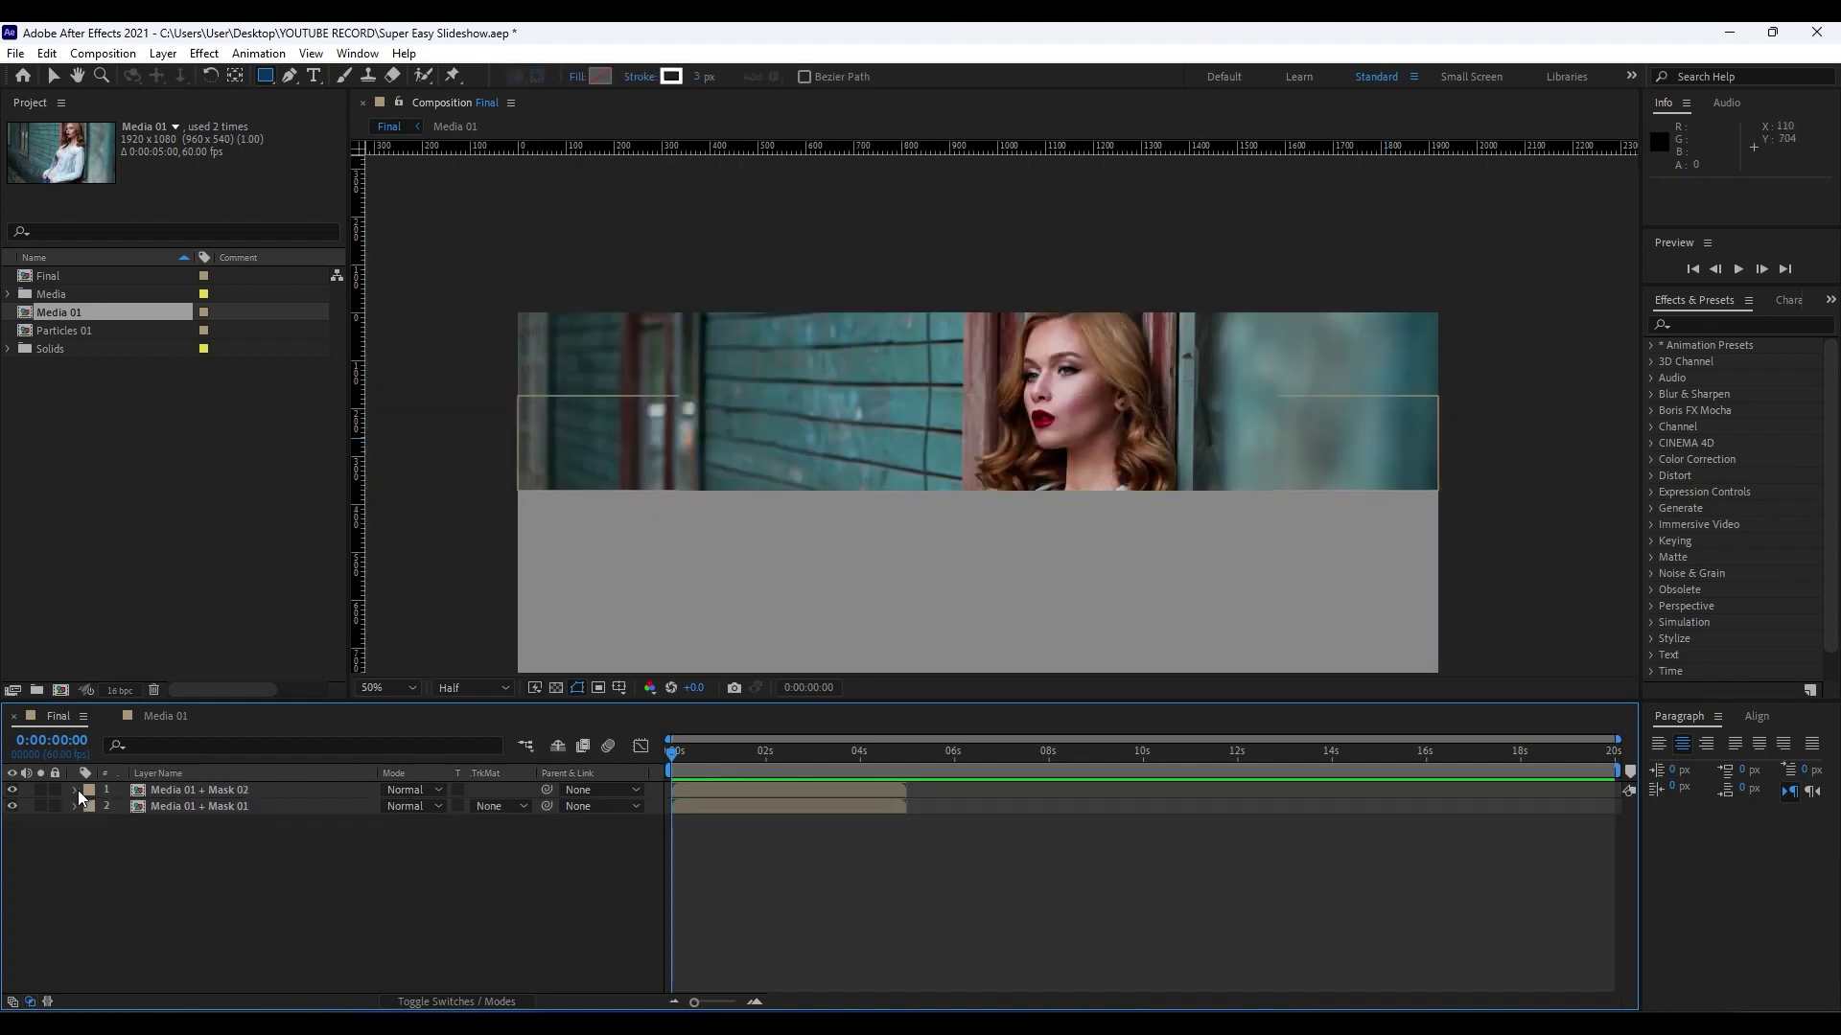
pyautogui.scroll(-1, 778, 556)
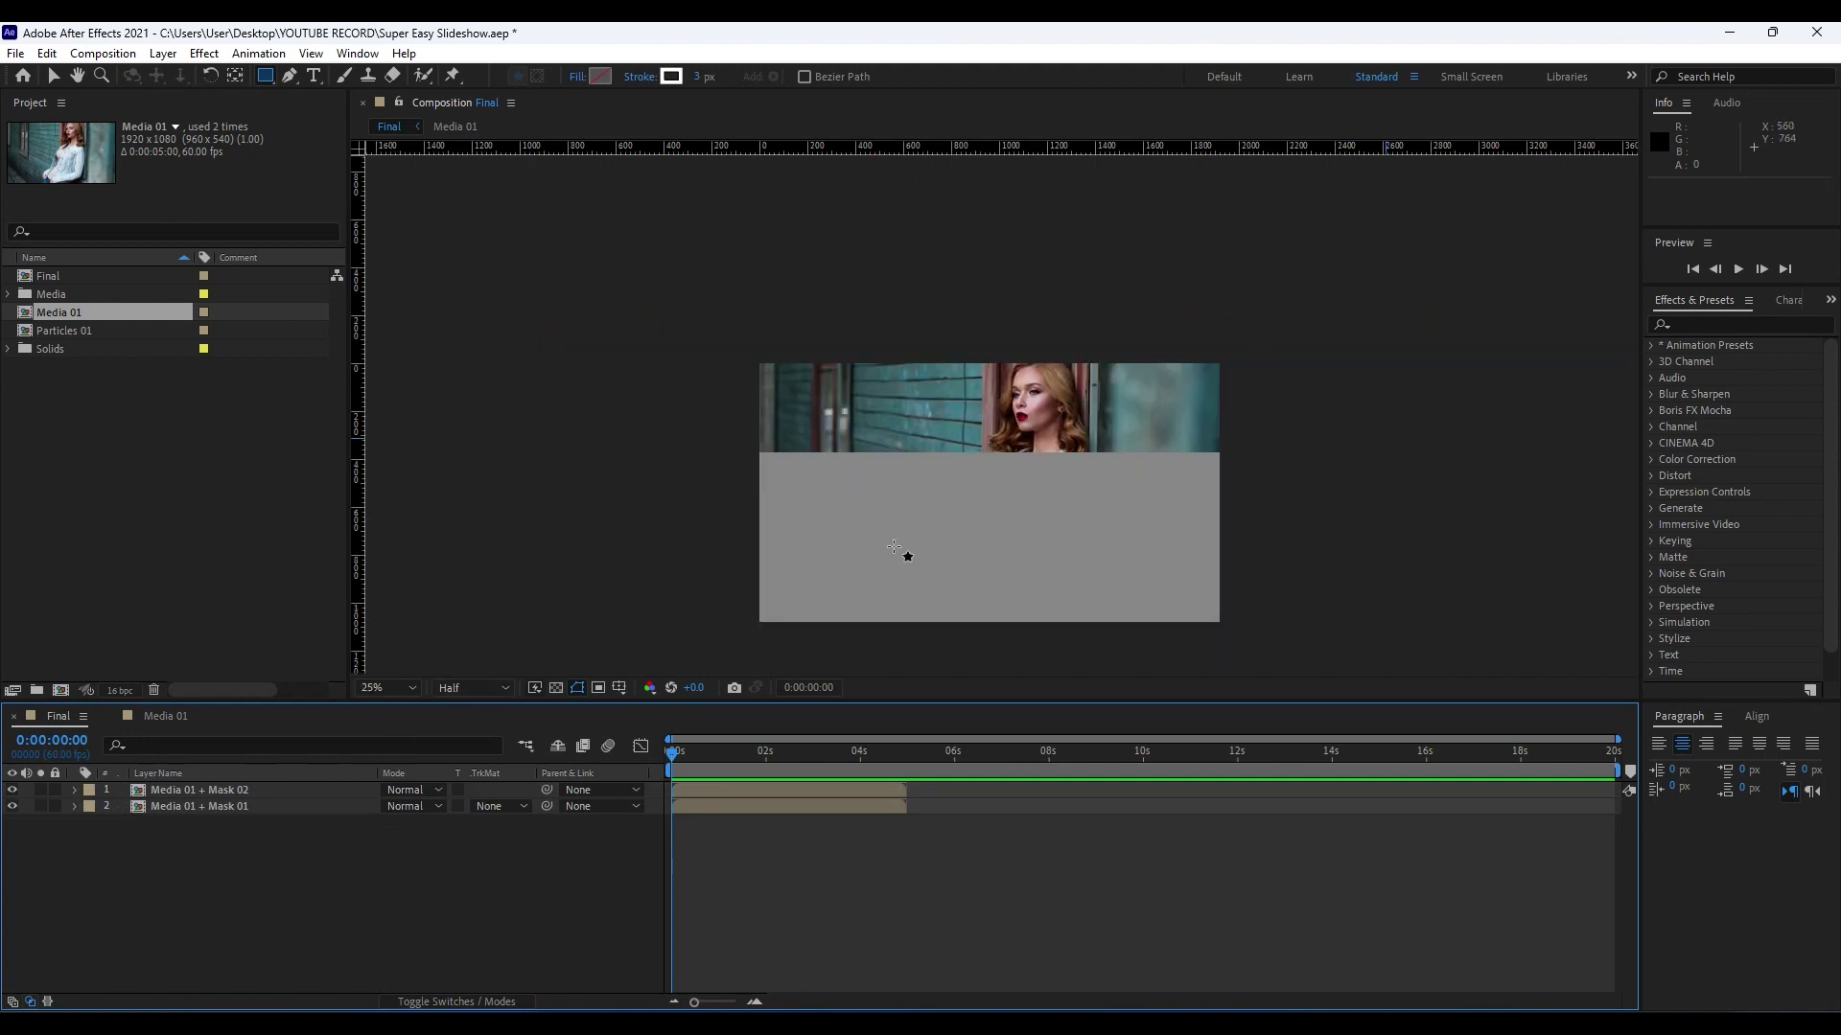
pyautogui.scroll(1, 904, 556)
# Duplicate the strip as Media 01 + Mask 03 and move its mask to the third band.
pyautogui.click(213, 792)
pyautogui.click(215, 792)
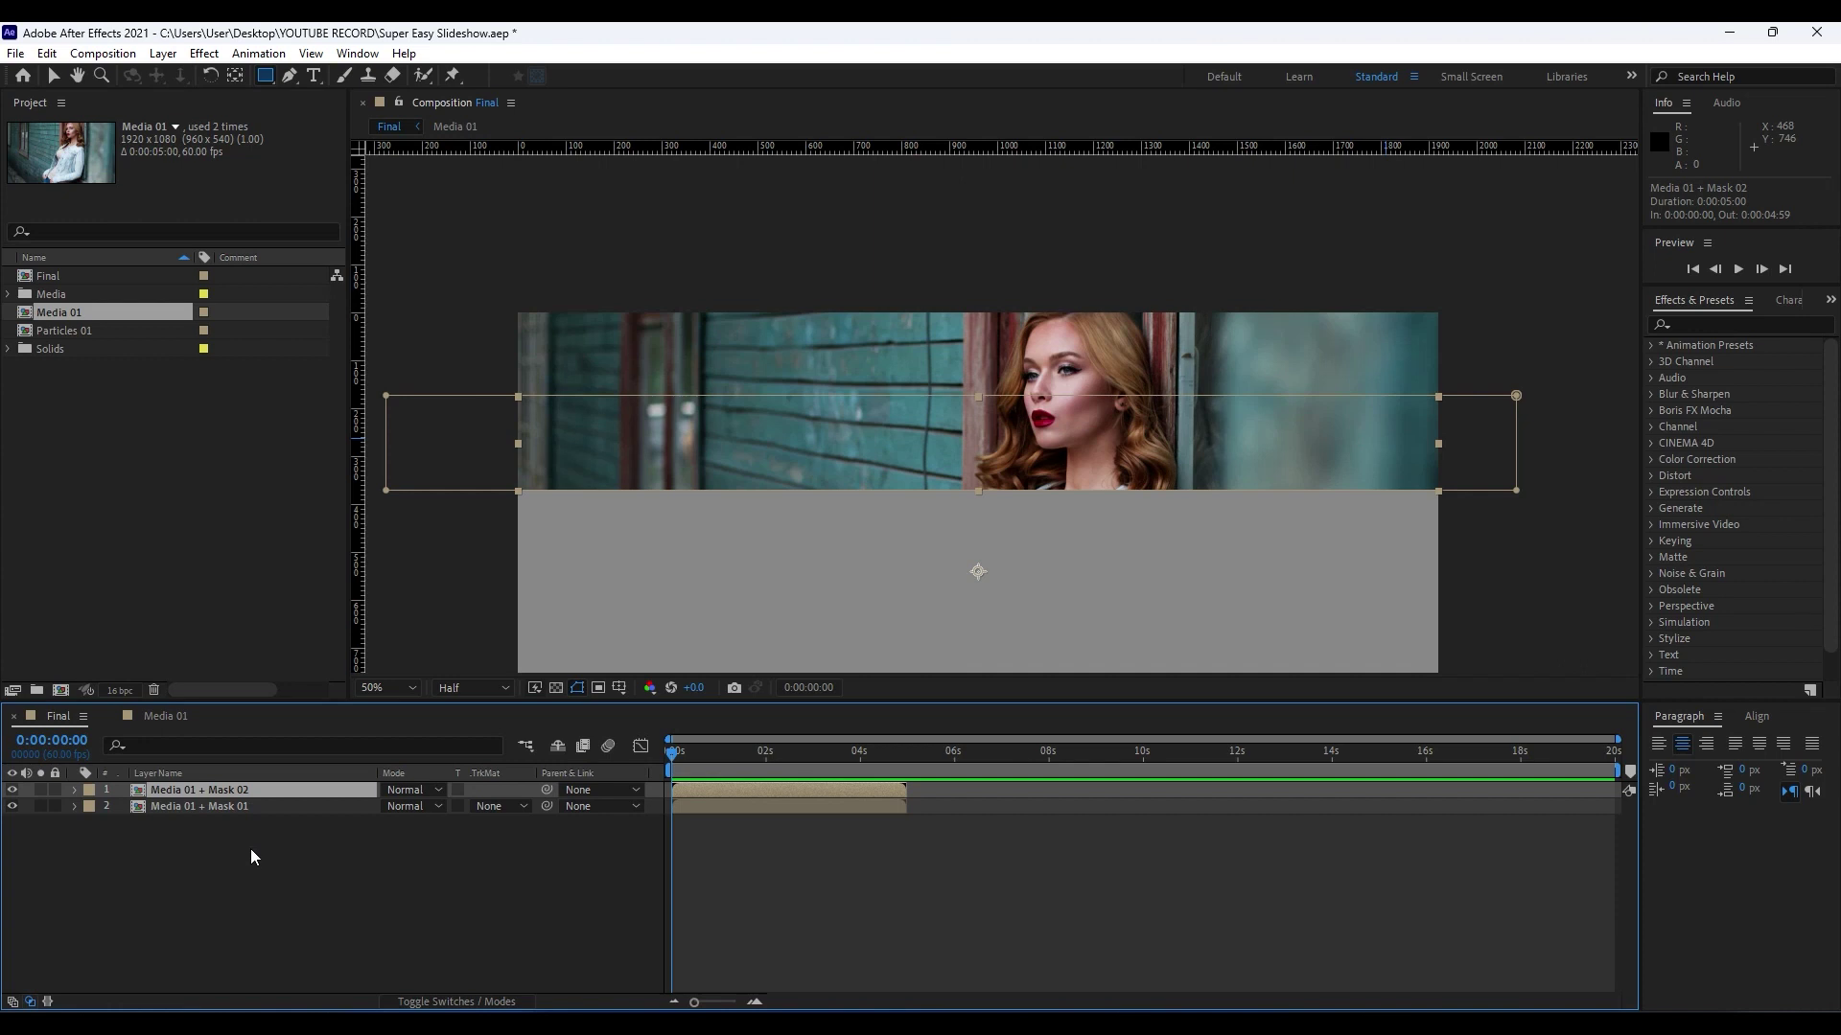
pyautogui.hotkey('ctrl', 'd')
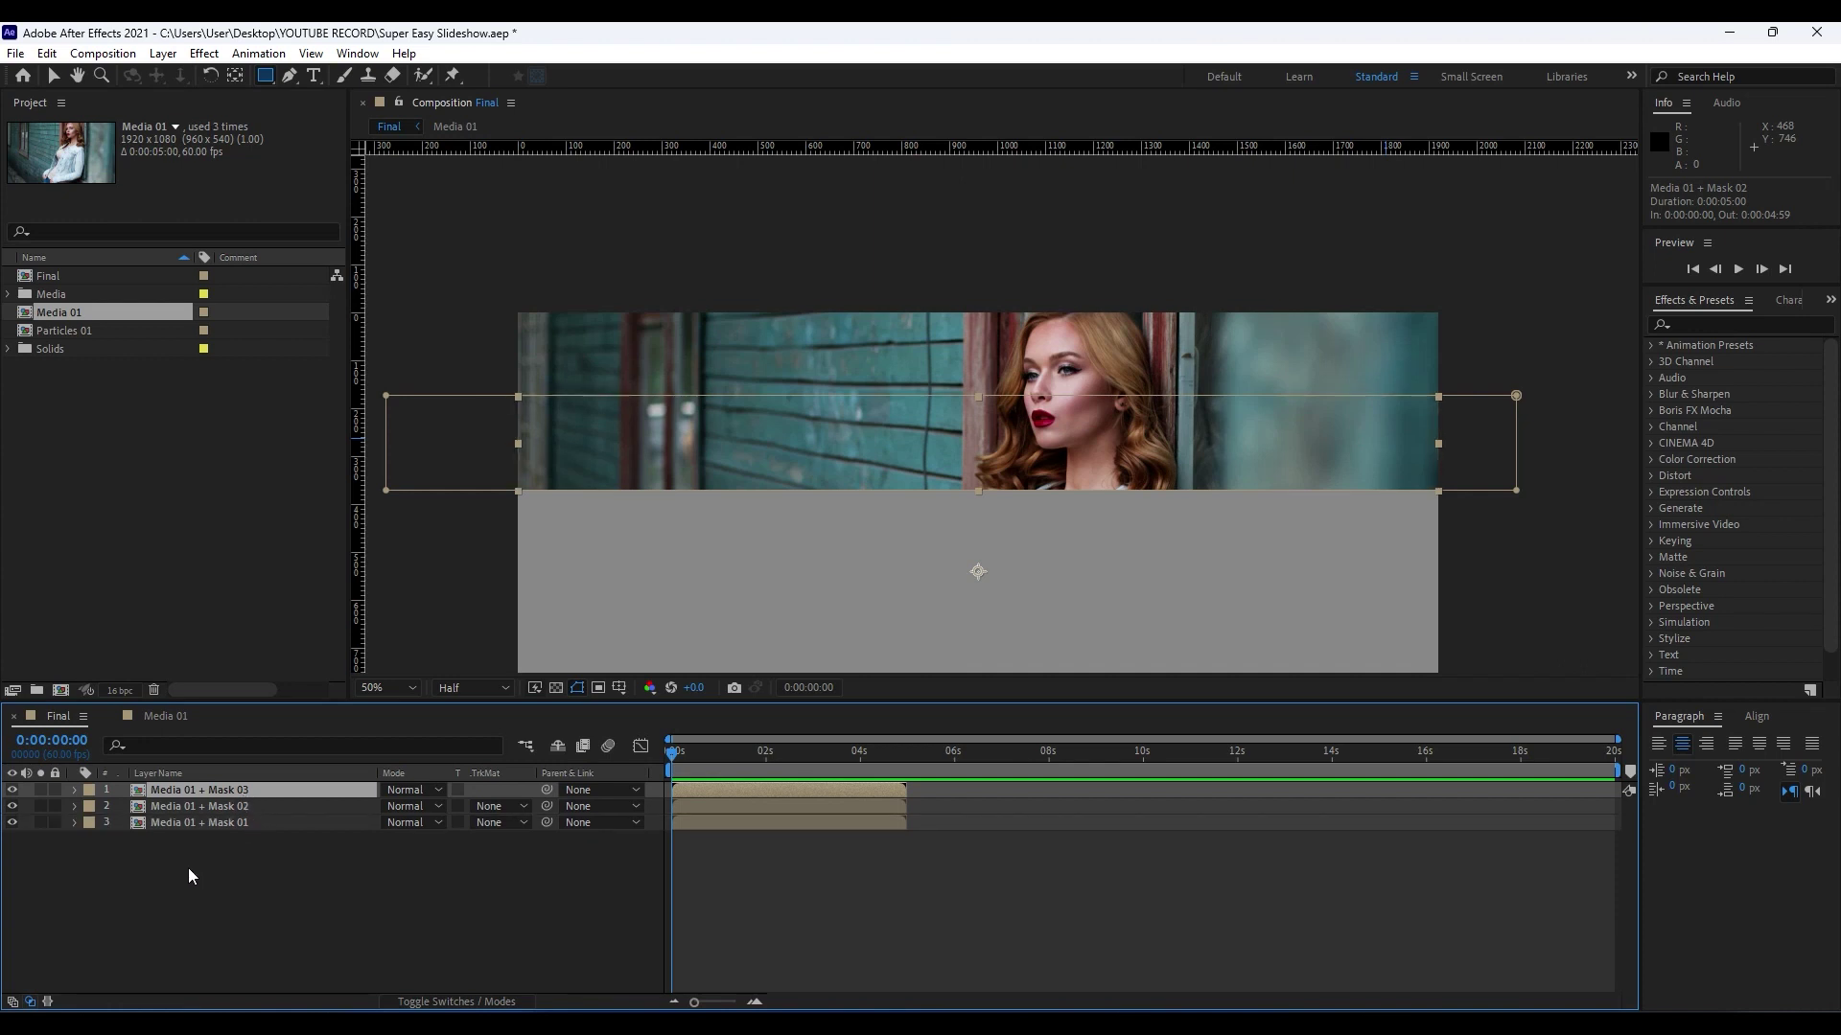
pyautogui.press('m')
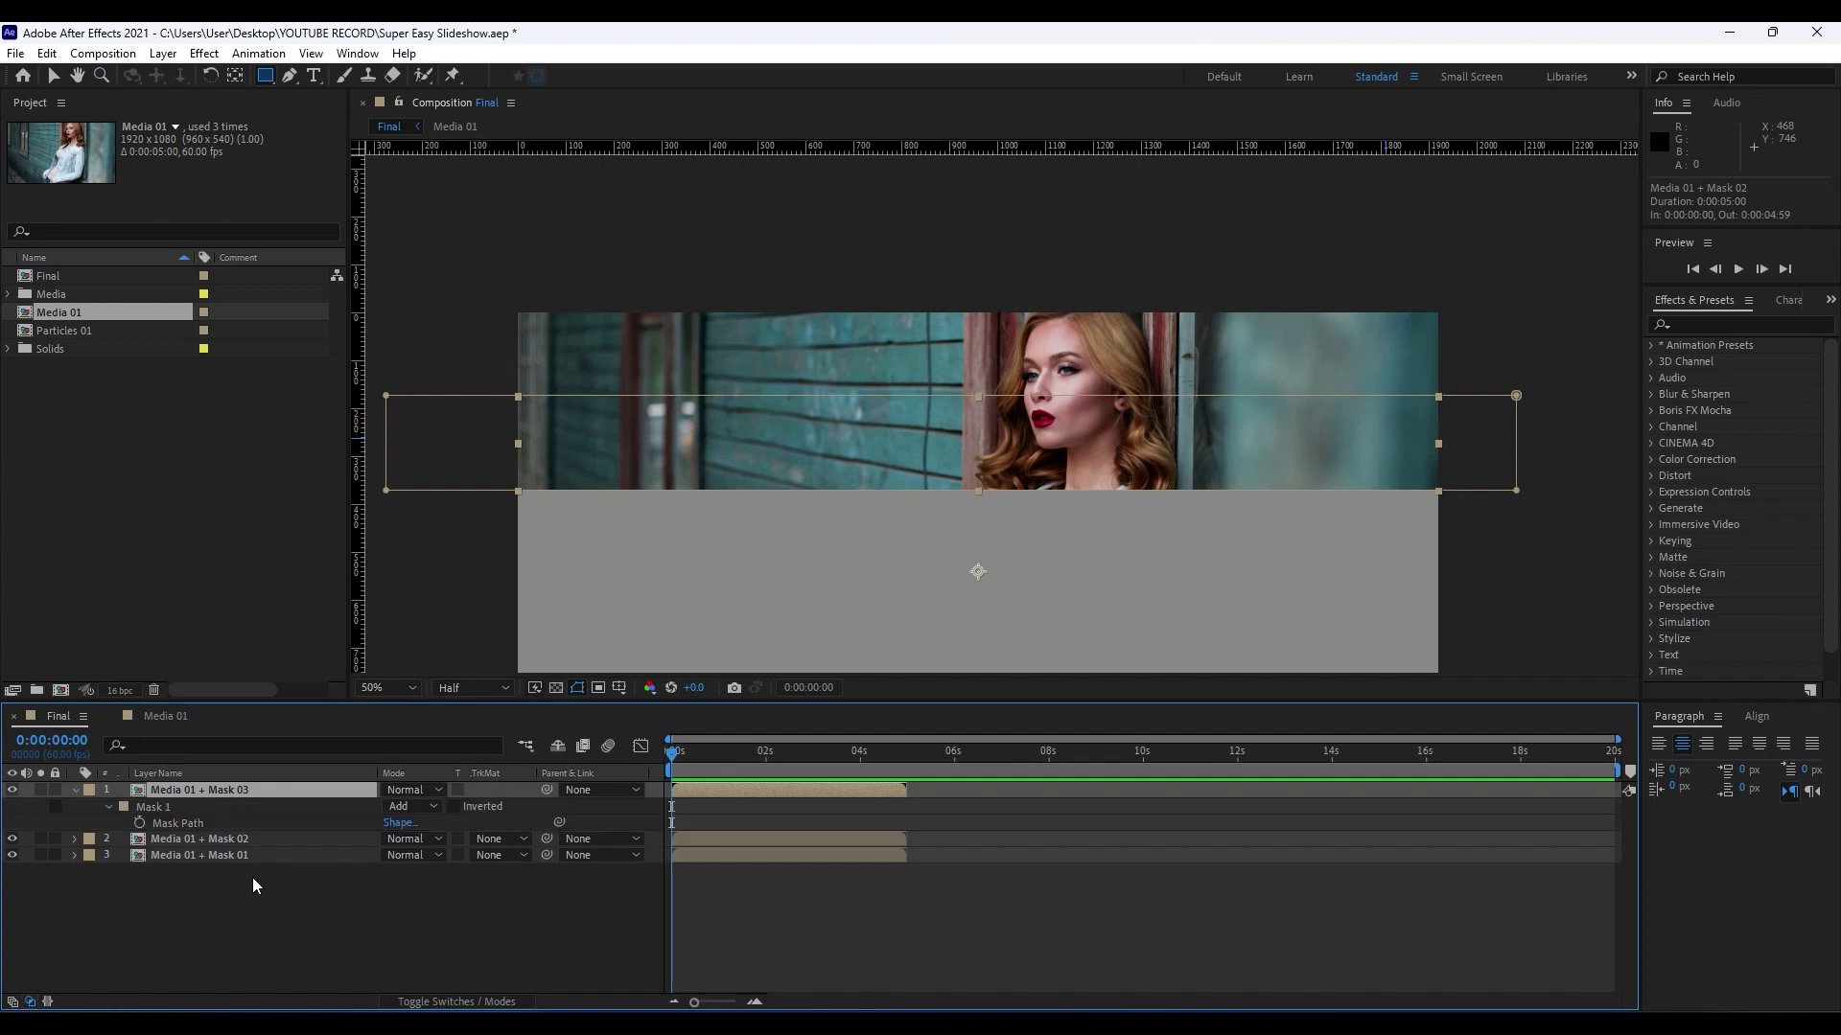
pyautogui.click(157, 807)
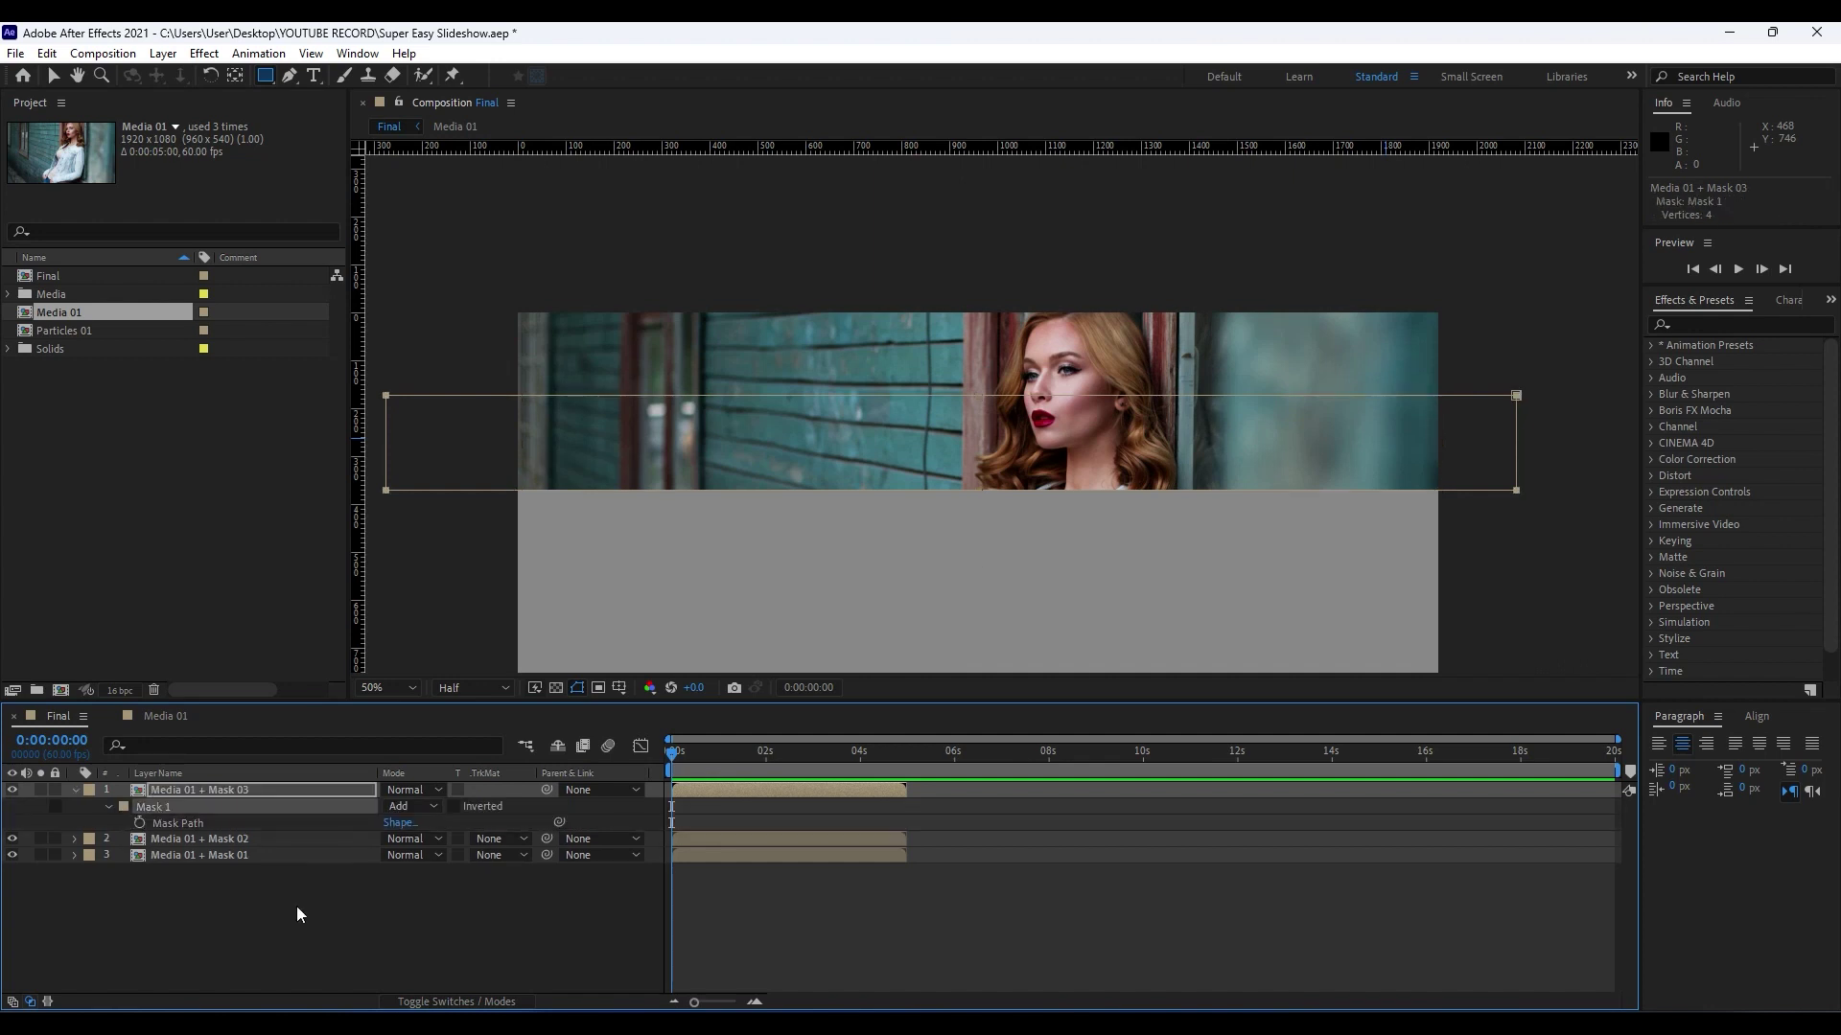
pyautogui.hotkey('shift', 'Down')
pyautogui.hotkey('shift', 'Down')
pyautogui.hotkey('shift', 'Down')
pyautogui.hotkey('shift', 'Down')
pyautogui.hotkey('shift', 'Down')
pyautogui.hotkey('shift', 'Down')
pyautogui.hotkey('shift', 'Down')
pyautogui.hotkey('shift', 'Down')
pyautogui.hotkey('shift', 'Down')
pyautogui.hotkey('shift', 'Down')
pyautogui.hotkey('shift', 'Down')
pyautogui.hotkey('shift', 'Down')
pyautogui.hotkey('shift', 'Down')
pyautogui.hotkey('shift', 'Down')
pyautogui.hotkey('shift', 'Down')
pyautogui.hotkey('shift', 'Down')
pyautogui.hotkey('shift', 'Down')
pyautogui.hotkey('shift', 'Down')
pyautogui.hotkey('shift', 'Down')
pyautogui.hotkey('shift', 'Down')
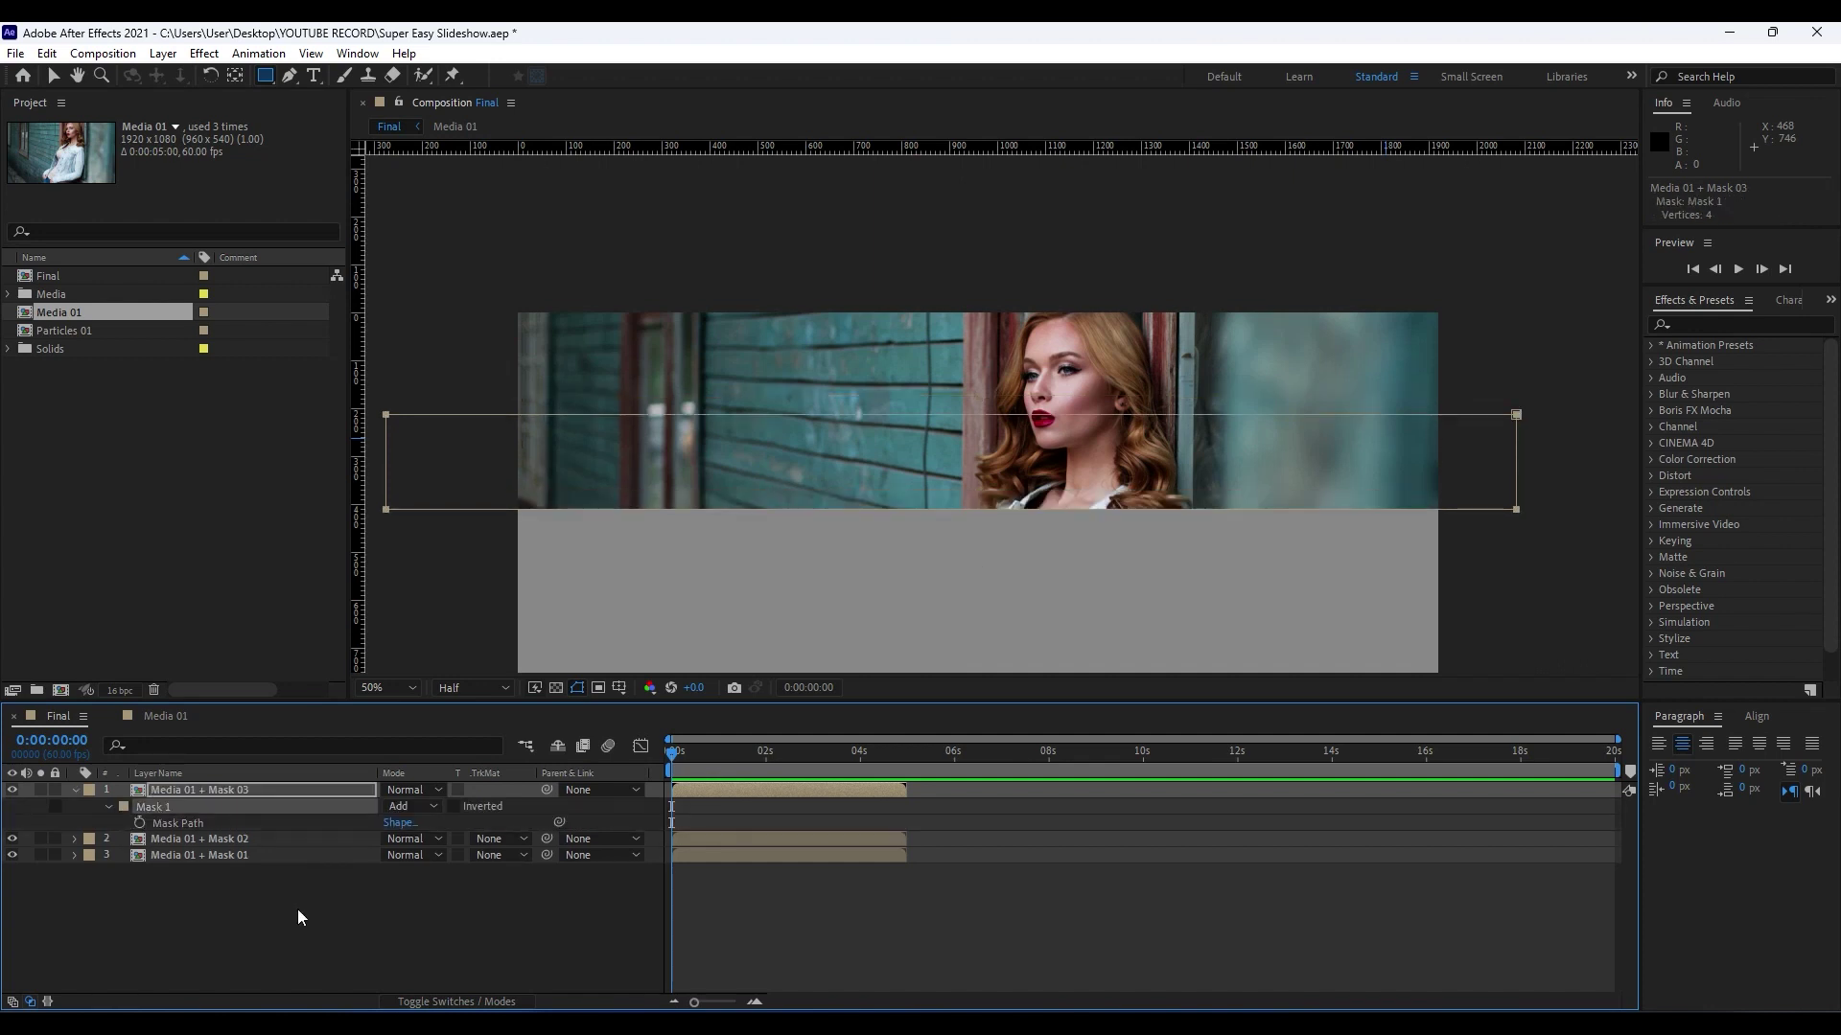
pyautogui.hotkey('shift', 'Down')
pyautogui.hotkey('shift', 'Down')
pyautogui.hotkey('shift', 'Down')
pyautogui.hotkey('shift', 'Down')
pyautogui.hotkey('shift', 'Down')
pyautogui.hotkey('shift', 'Down')
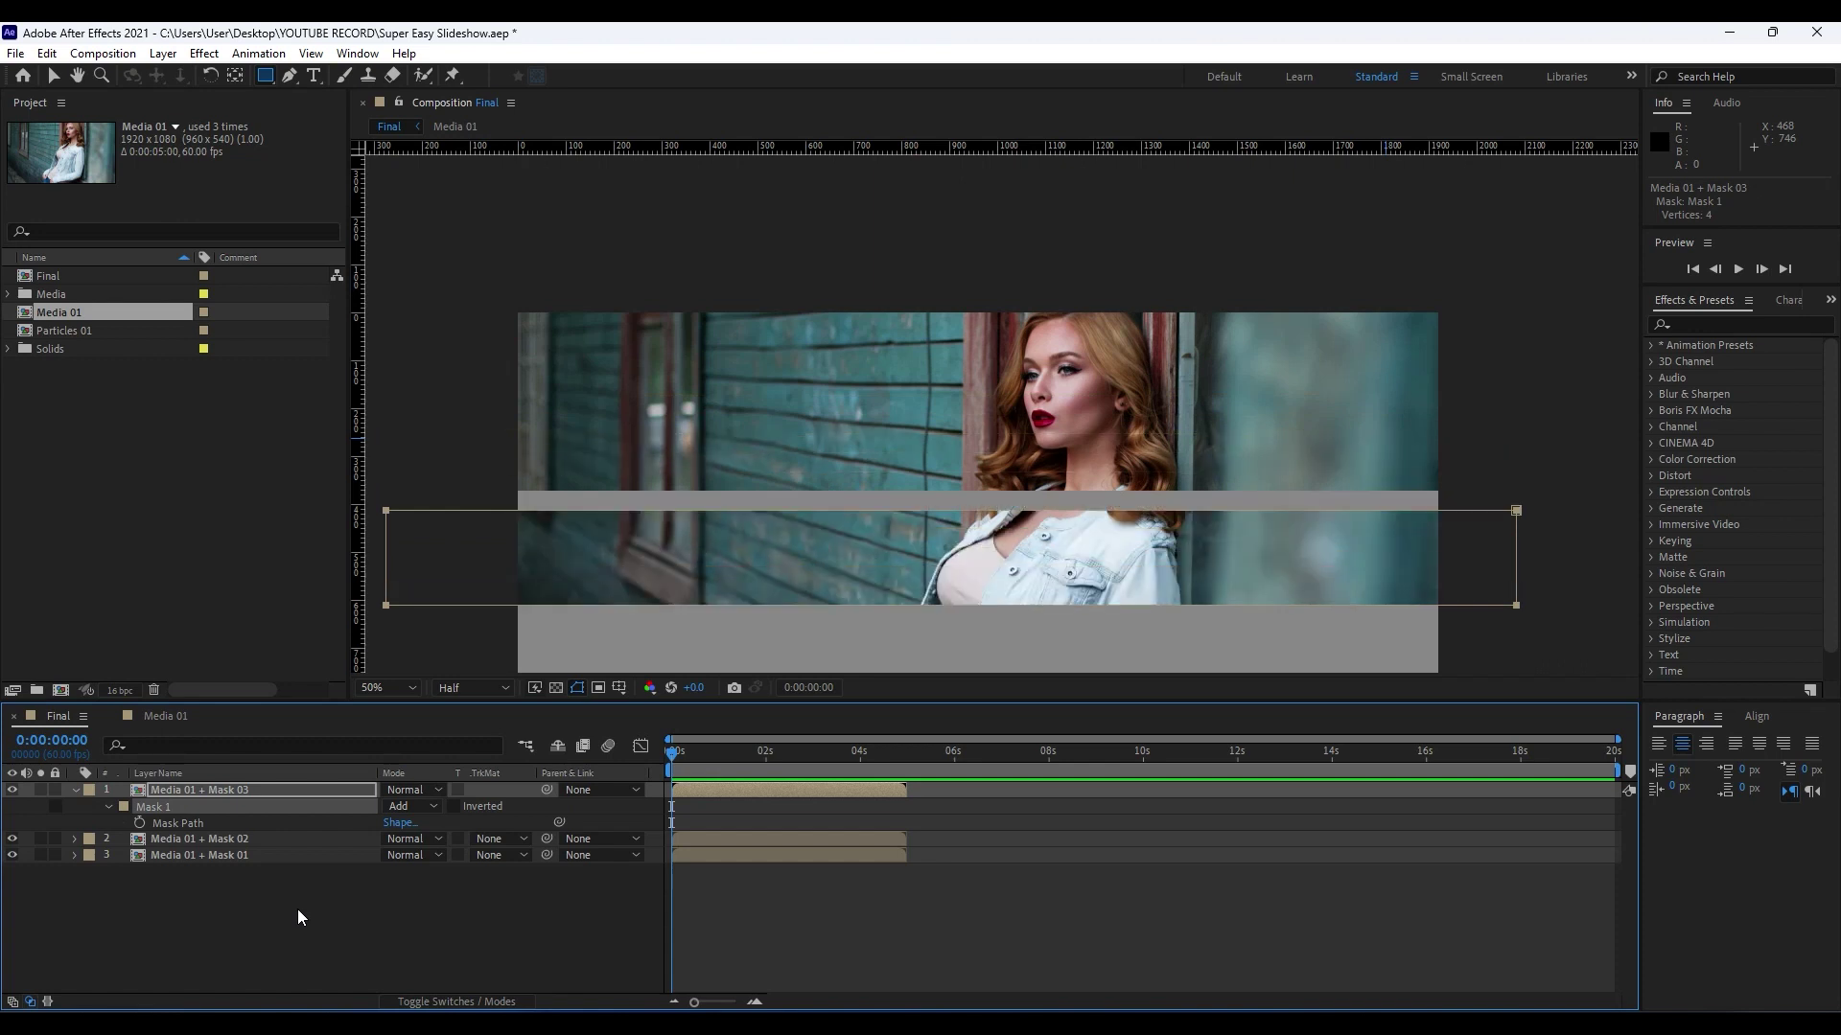
pyautogui.hotkey('shift', 'Up')
pyautogui.hotkey('shift', 'Up')
pyautogui.hotkey('shift', 'Up')
pyautogui.hotkey('shift', 'Up')
pyautogui.hotkey('shift', 'Up')
pyautogui.hotkey('shift', 'Up')
pyautogui.press('Up')
pyautogui.press('Up')
pyautogui.press('Up')
pyautogui.press('Up')
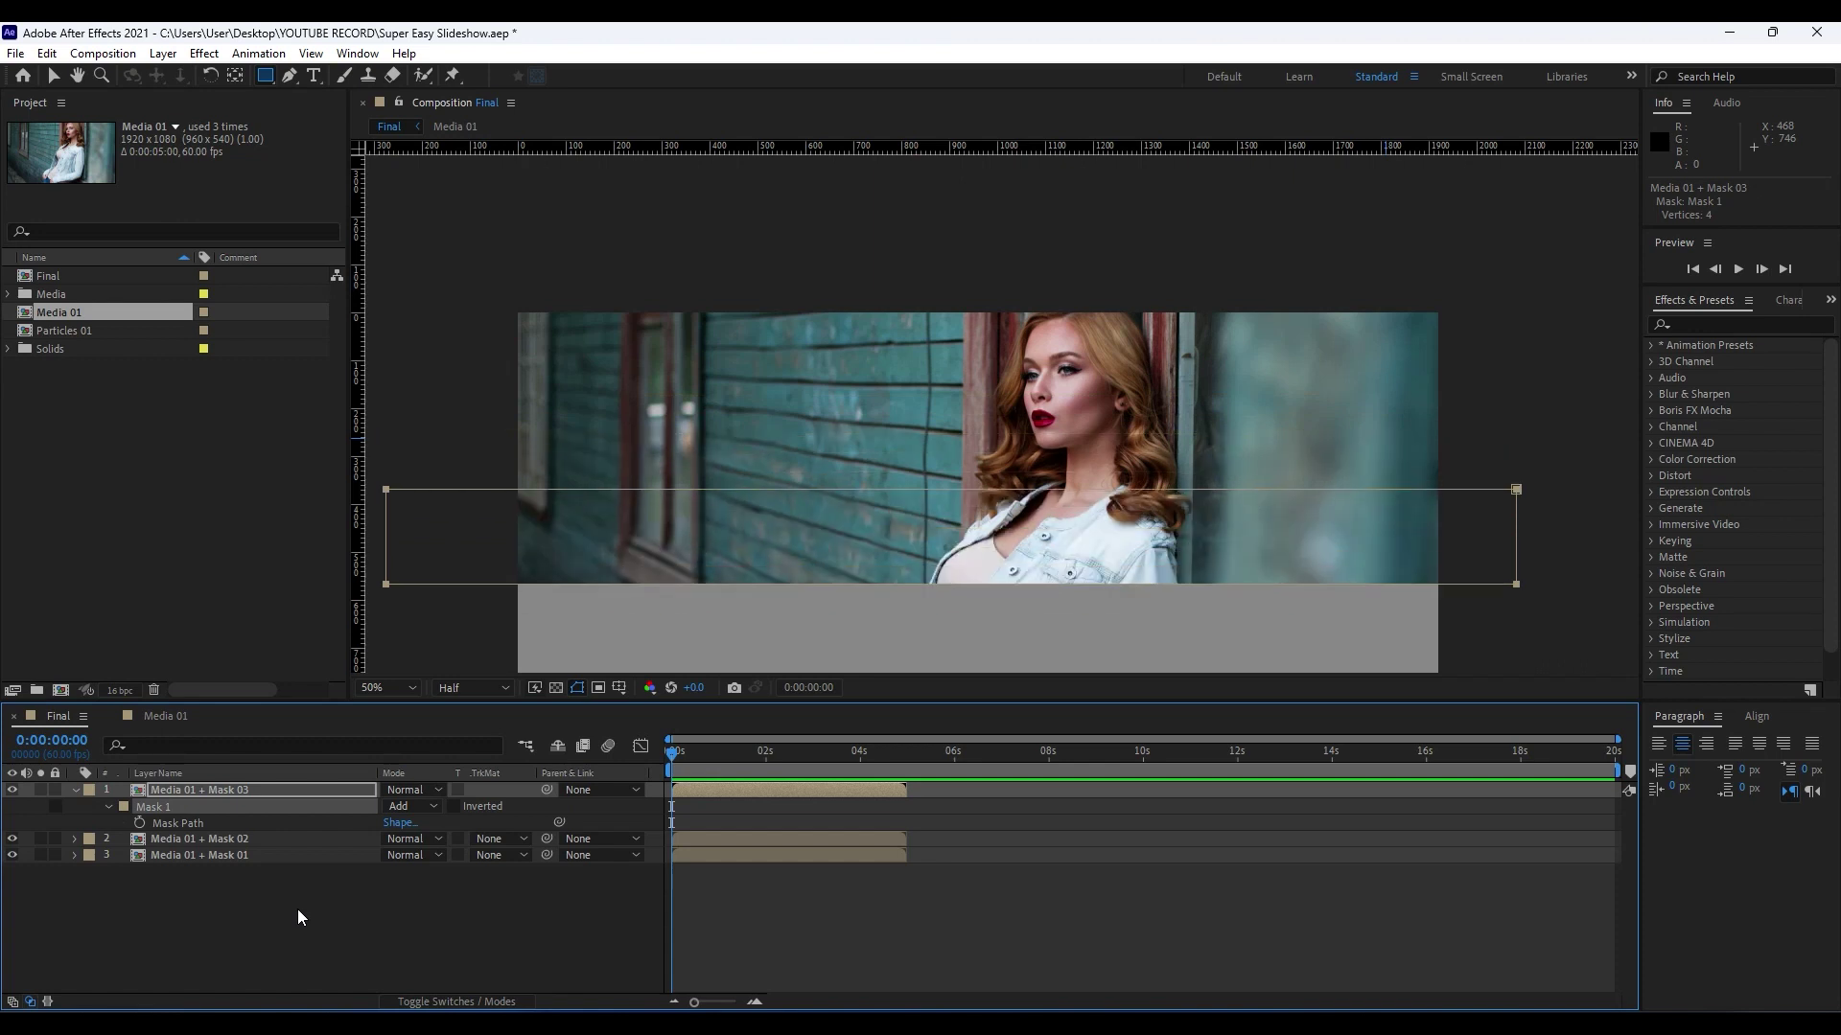
pyautogui.moveTo(686, 515); pyautogui.dragTo(685, 297)
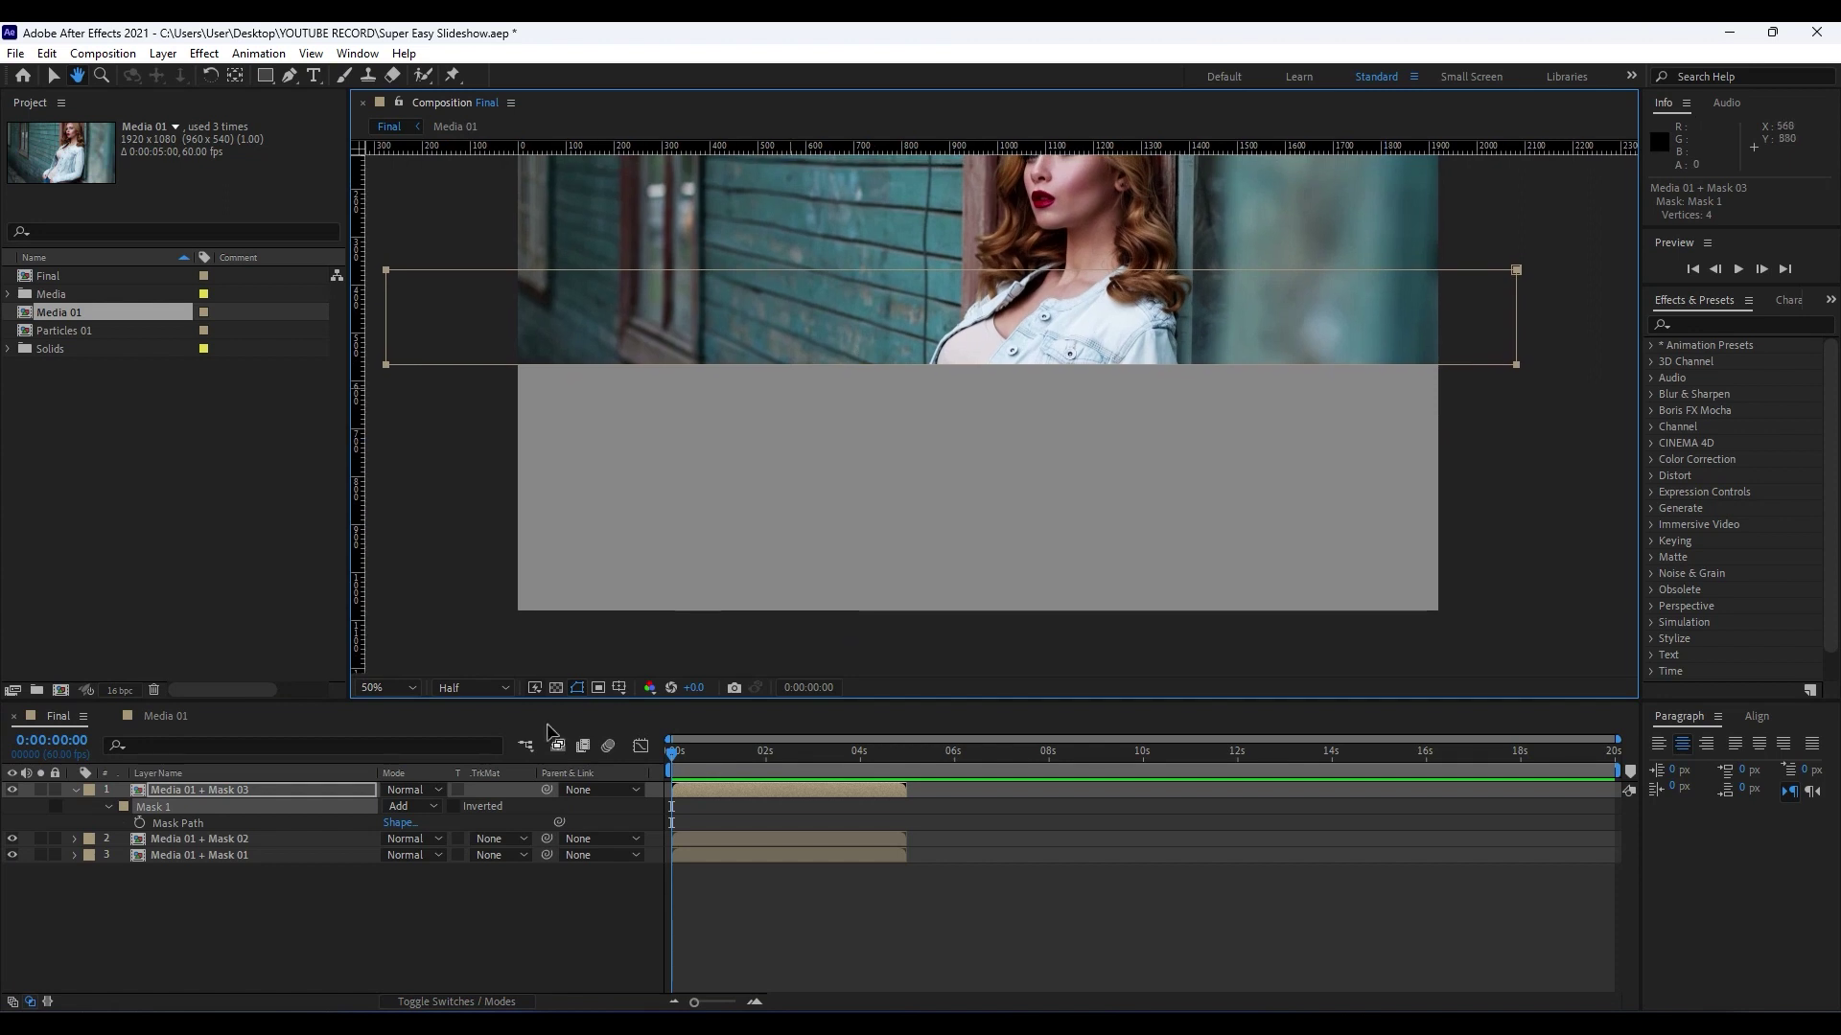
# Duplicate the strip as Media 01 + Mask 04 and move its mask to the fourth band.
pyautogui.click(209, 792)
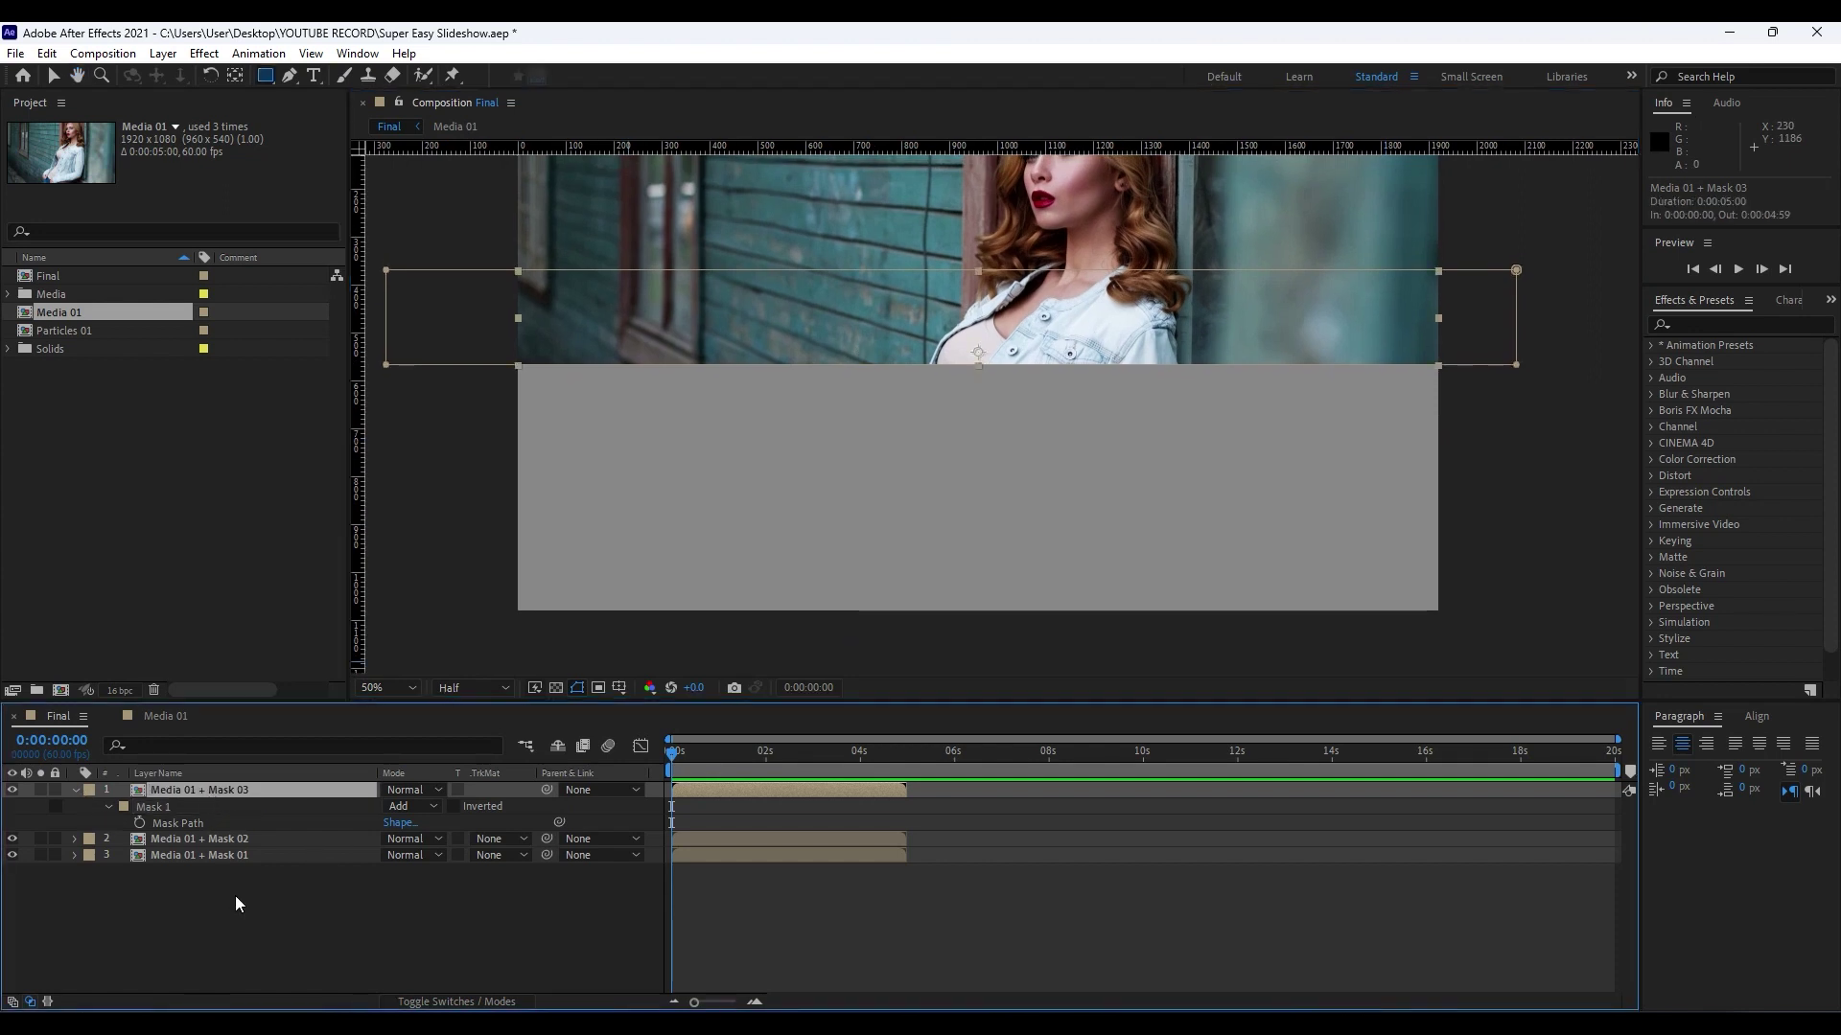
pyautogui.hotkey('ctrl', 'd')
pyautogui.press('m')
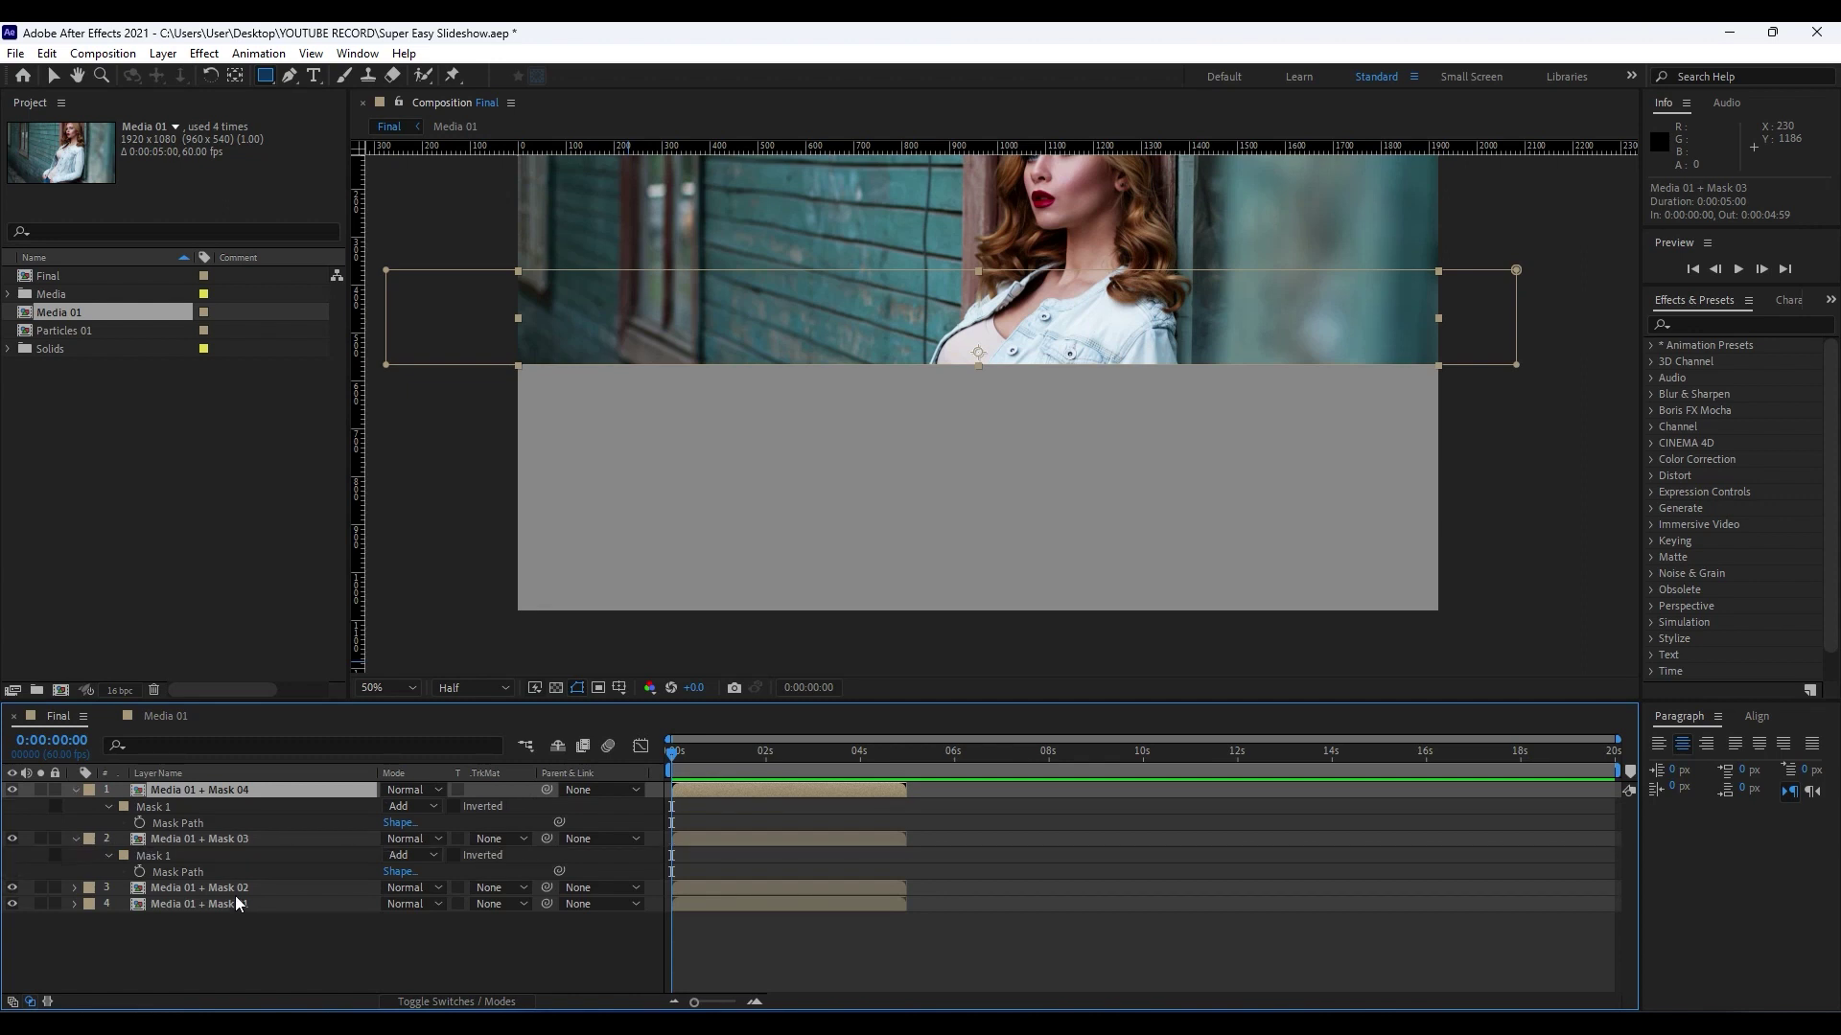
pyautogui.click(158, 807)
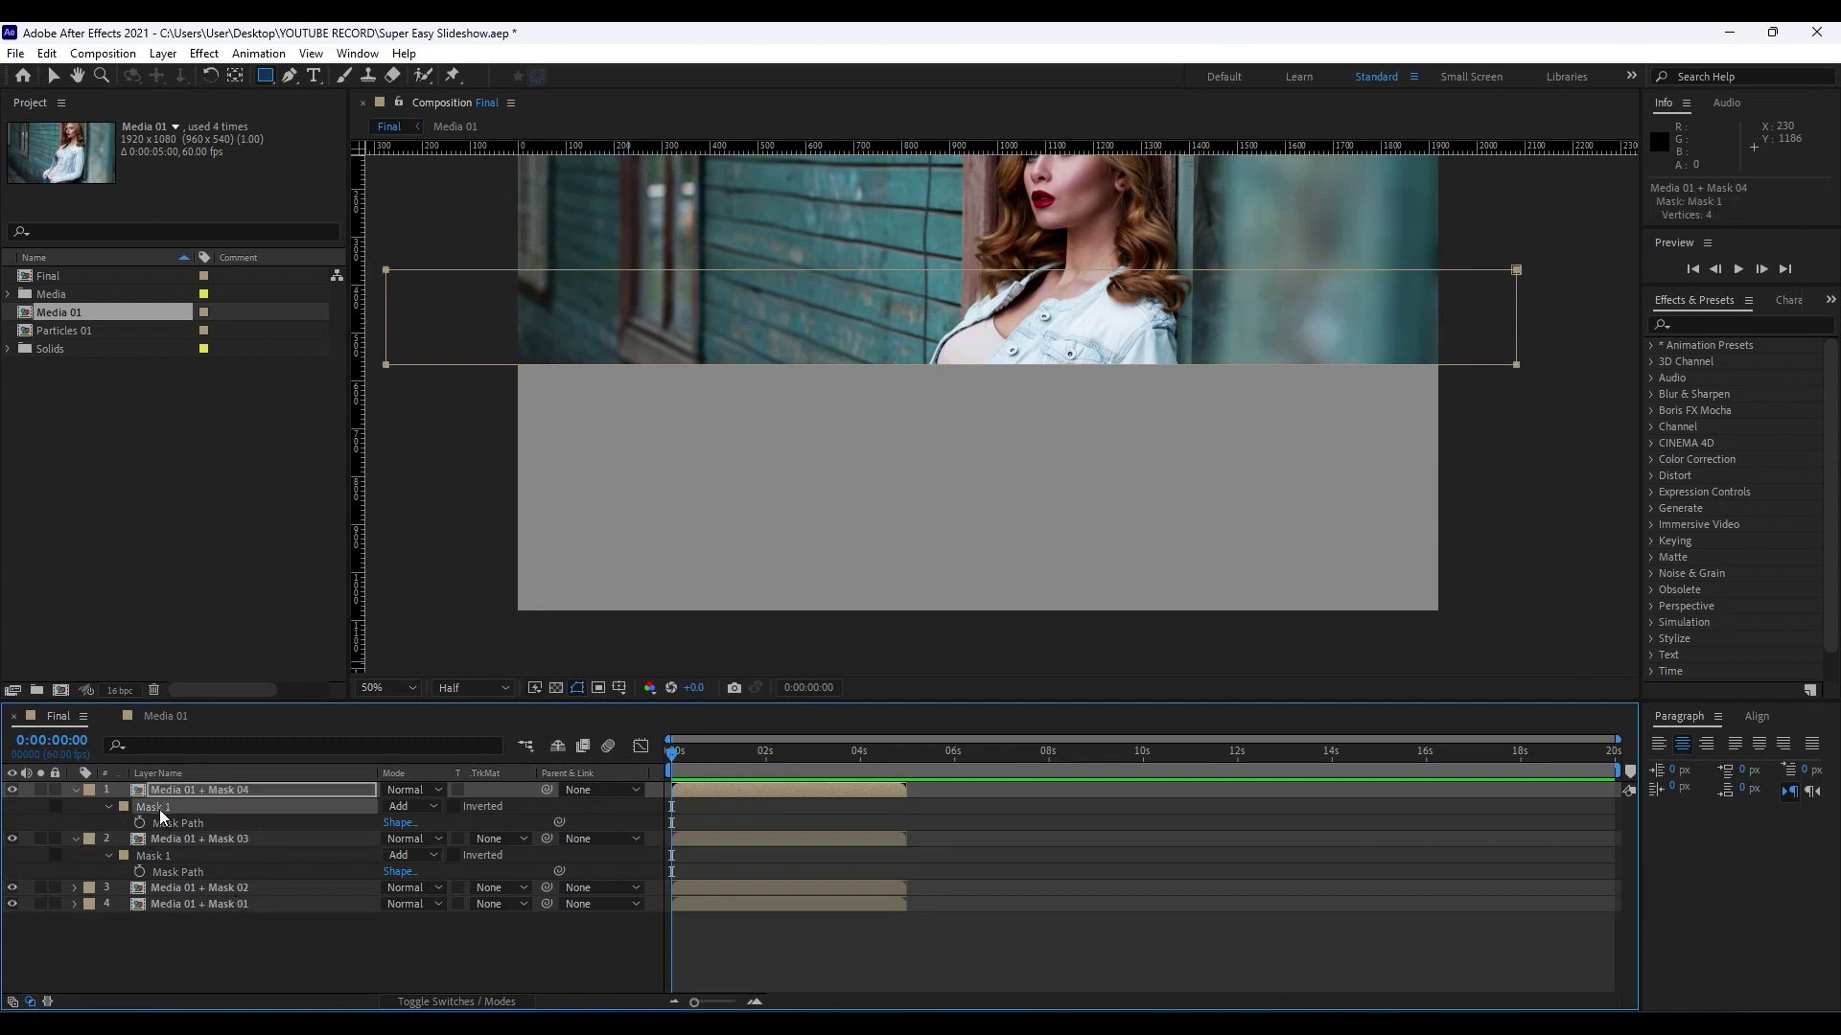
pyautogui.hotkey('shift', 'Down')
pyautogui.hotkey('shift', 'Down')
pyautogui.hotkey('shift', 'Down')
pyautogui.hotkey('shift', 'Down')
pyautogui.hotkey('shift', 'Down')
pyautogui.hotkey('shift', 'Down')
pyautogui.hotkey('shift', 'Down')
pyautogui.hotkey('shift', 'Down')
pyautogui.hotkey('shift', 'Down')
pyautogui.hotkey('shift', 'Down')
pyautogui.hotkey('shift', 'Down')
pyautogui.hotkey('shift', 'Down')
pyautogui.hotkey('shift', 'Down')
pyautogui.hotkey('shift', 'Down')
pyautogui.hotkey('shift', 'Down')
pyautogui.hotkey('shift', 'Down')
pyautogui.hotkey('shift', 'Down')
pyautogui.hotkey('shift', 'Down')
pyautogui.hotkey('shift', 'Down')
pyautogui.hotkey('shift', 'Down')
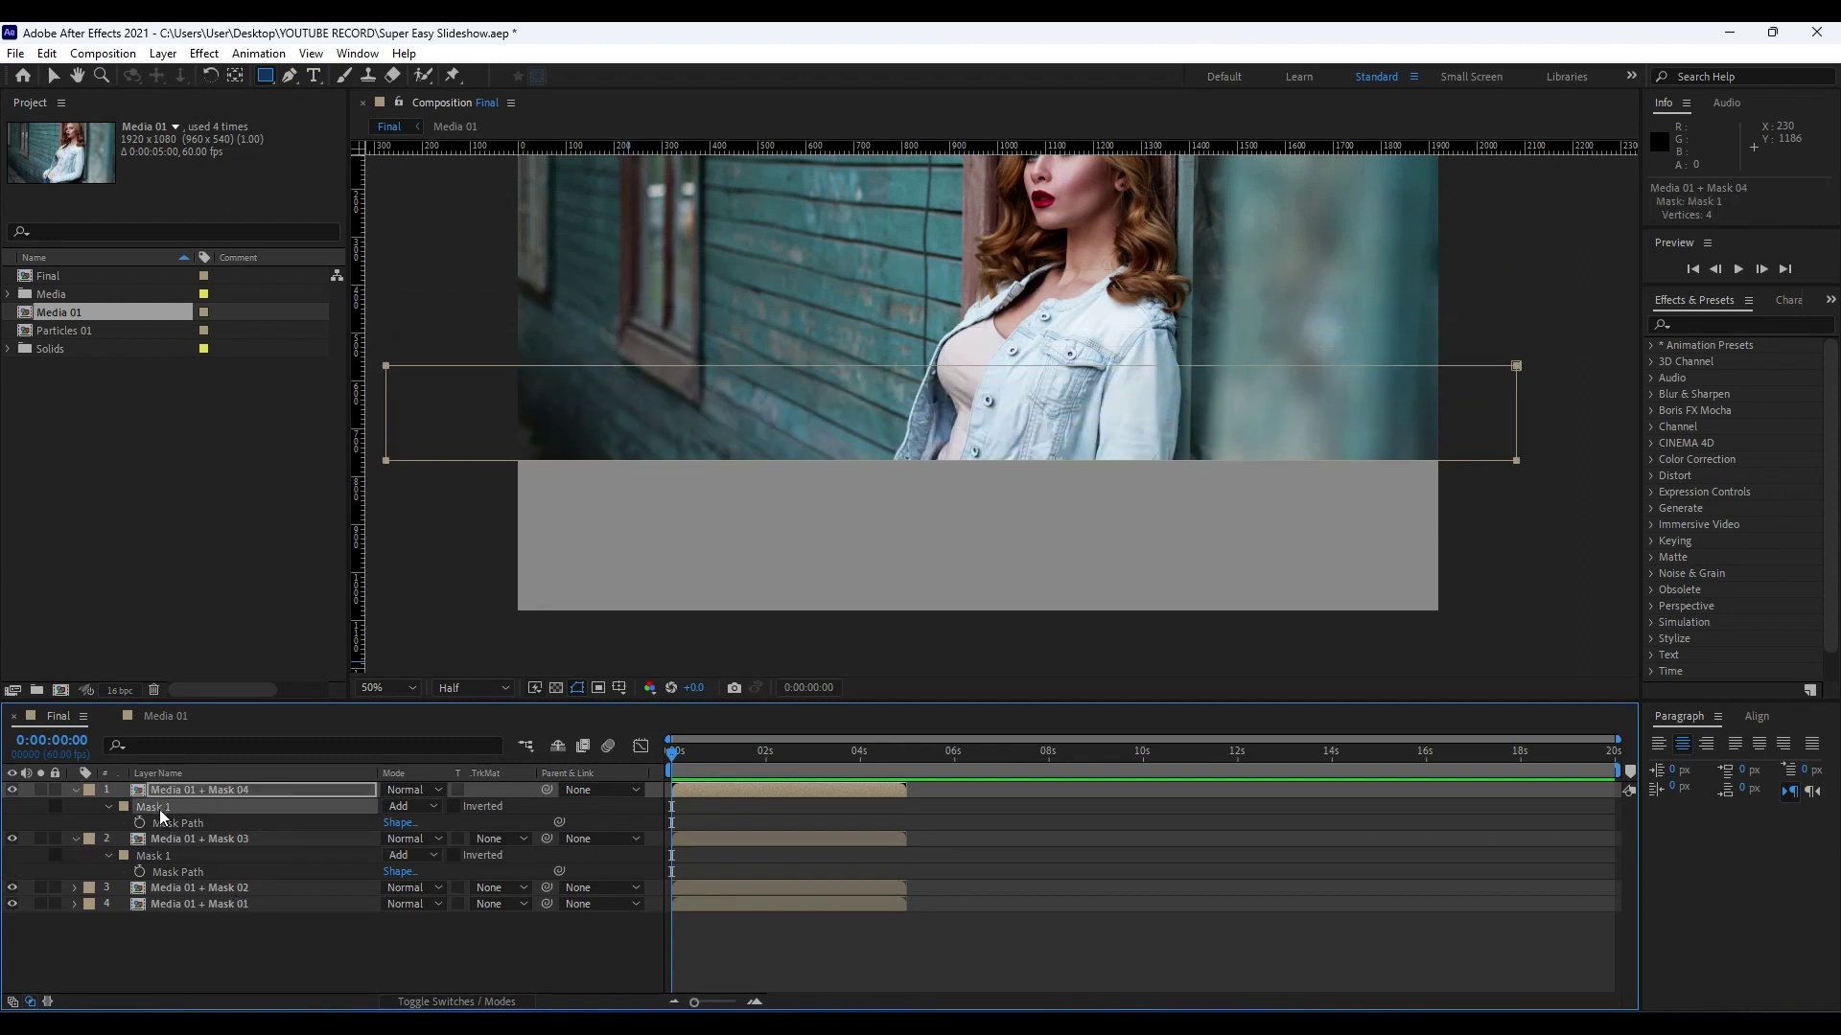
pyautogui.hotkey('shift', 'Down')
pyautogui.hotkey('shift', 'Down')
pyautogui.hotkey('shift', 'Down')
pyautogui.hotkey('shift', 'Down')
pyautogui.hotkey('shift', 'Down')
pyautogui.hotkey('shift', 'Up')
pyautogui.hotkey('shift', 'Up')
pyautogui.hotkey('shift', 'Up')
pyautogui.hotkey('shift', 'Up')
pyautogui.hotkey('shift', 'Up')
pyautogui.press('Up')
pyautogui.press('Up')
pyautogui.press('Up')
pyautogui.press('Up')
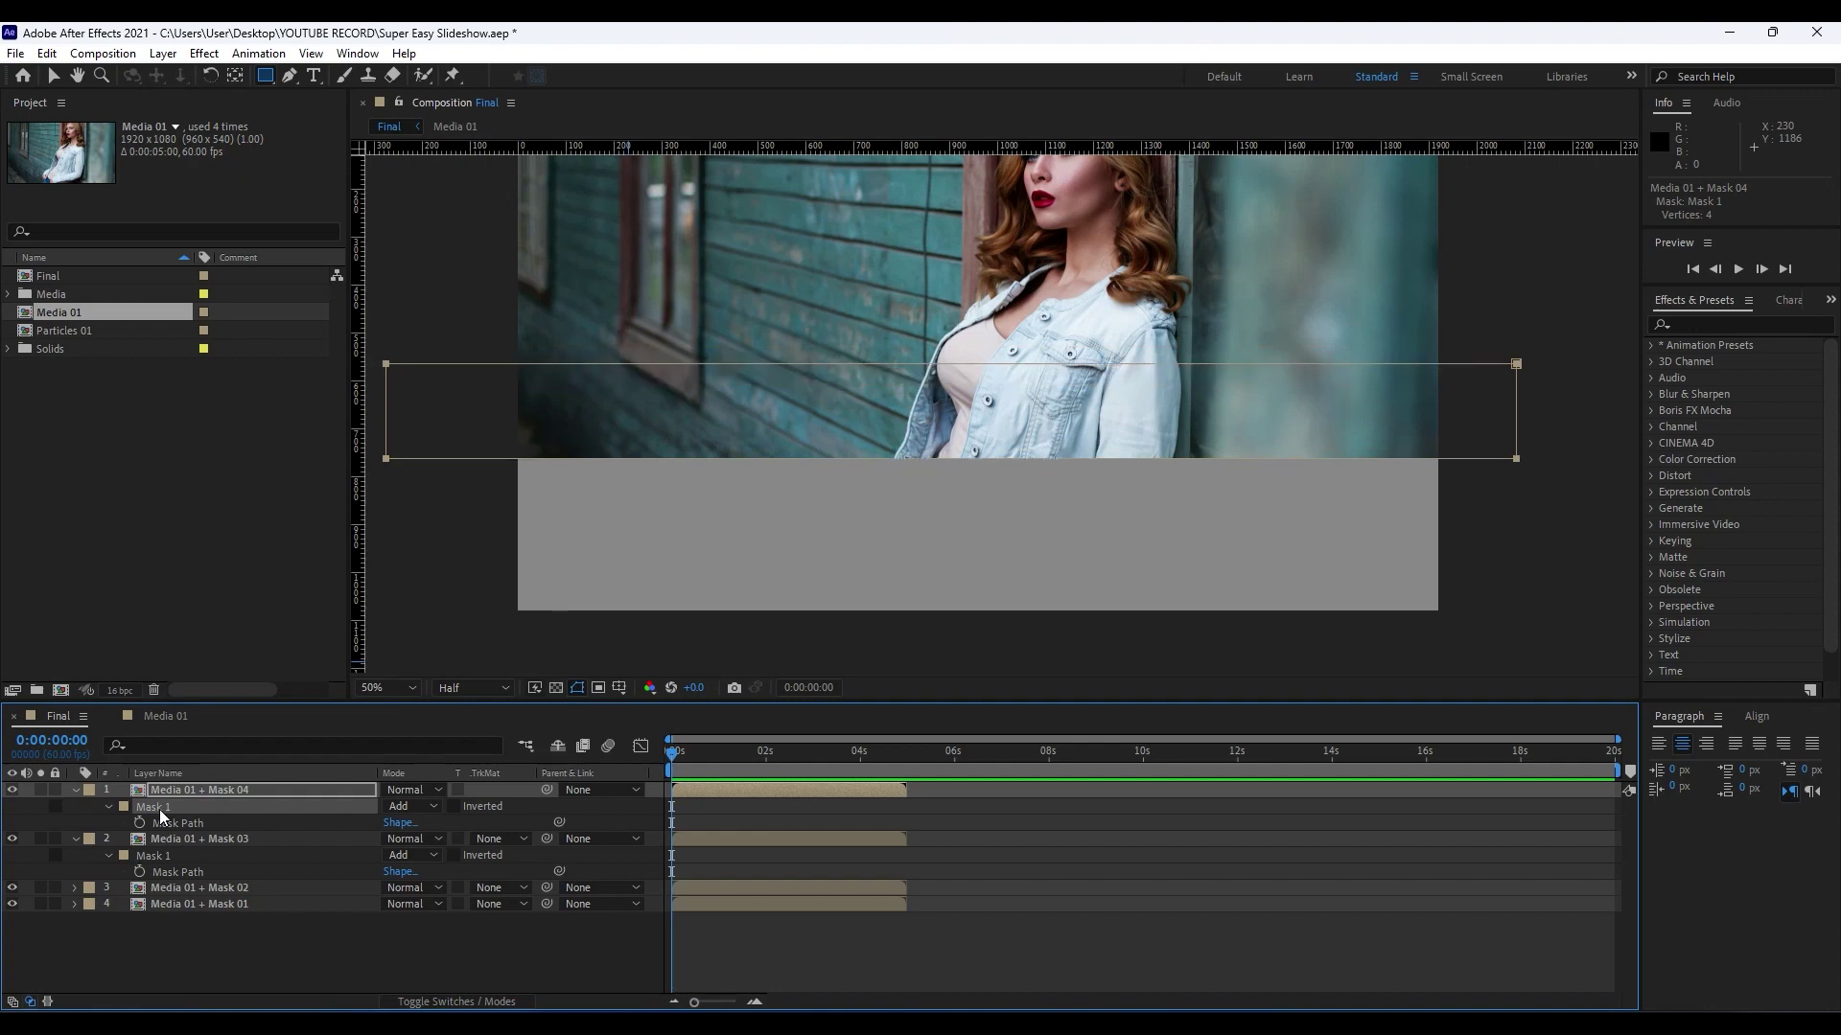
pyautogui.click(76, 840)
pyautogui.click(75, 791)
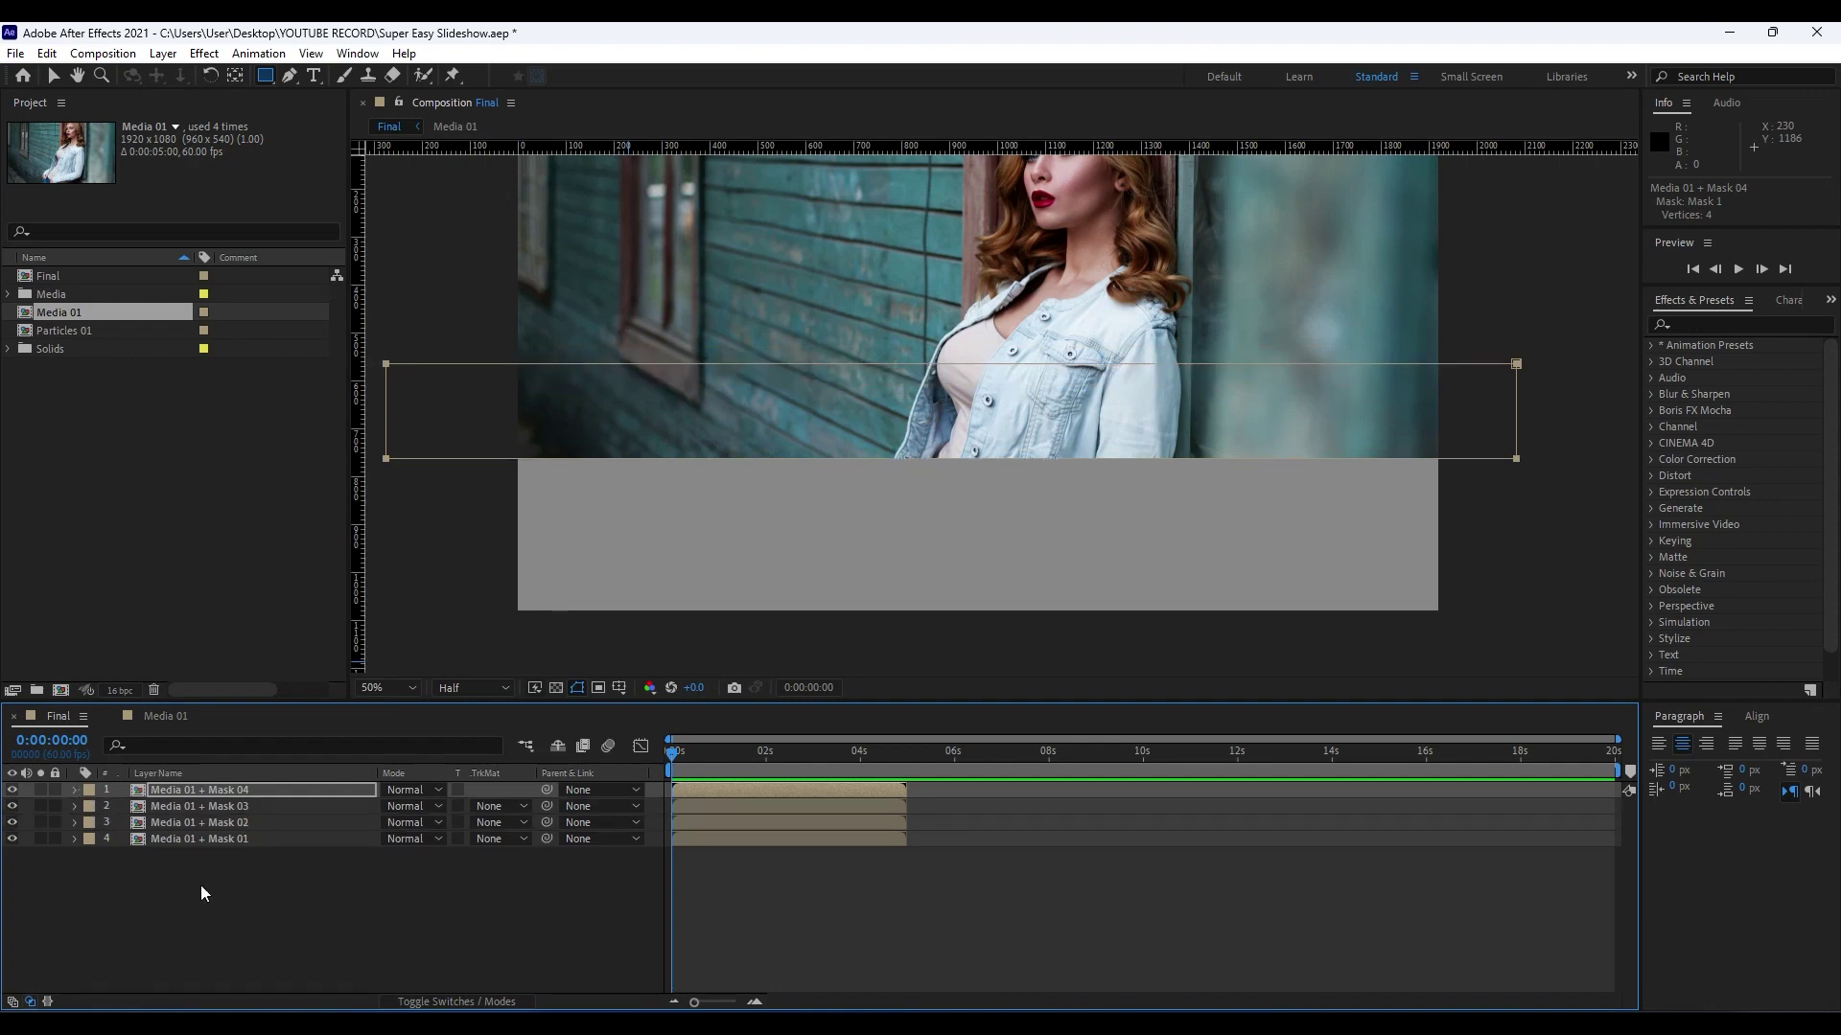
# Duplicate the strip as Media 01 + Mask 05 and move its mask down one band.
pyautogui.click(199, 884)
pyautogui.hotkey('ctrl', 'Down')
pyautogui.hotkey('ctrl', 'd')
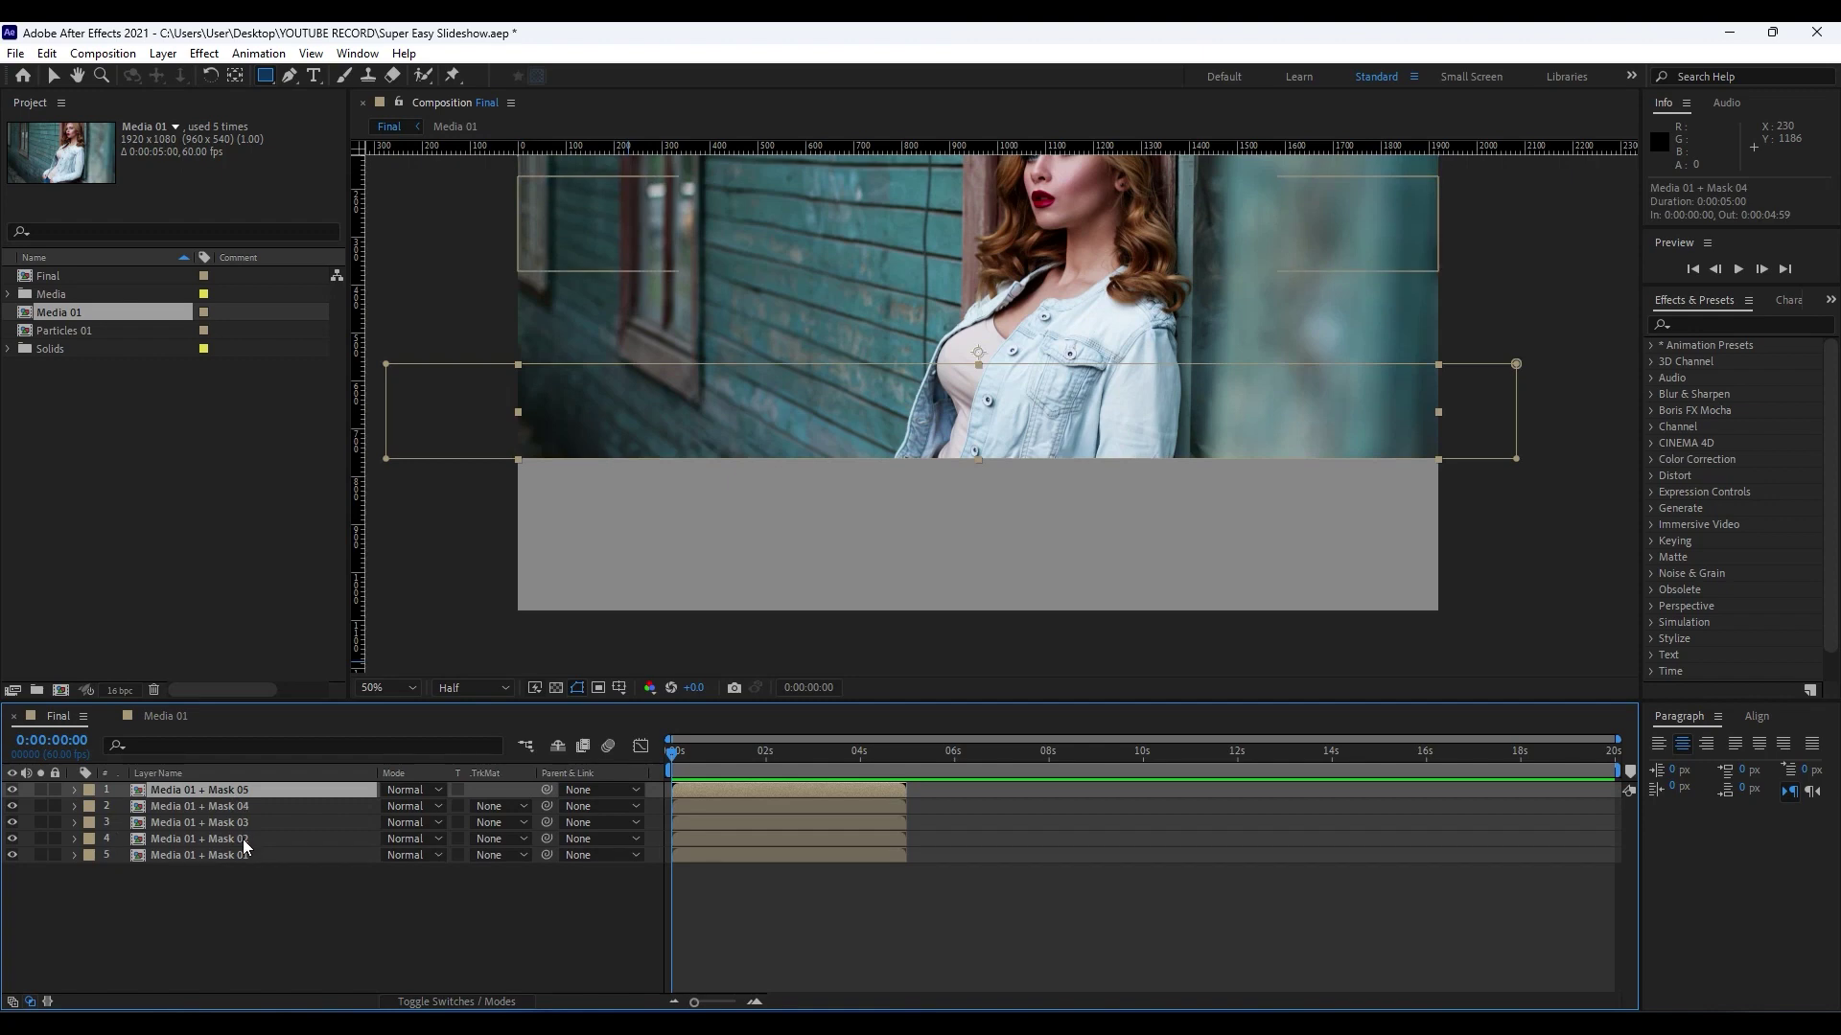
pyautogui.press('m')
pyautogui.click(159, 808)
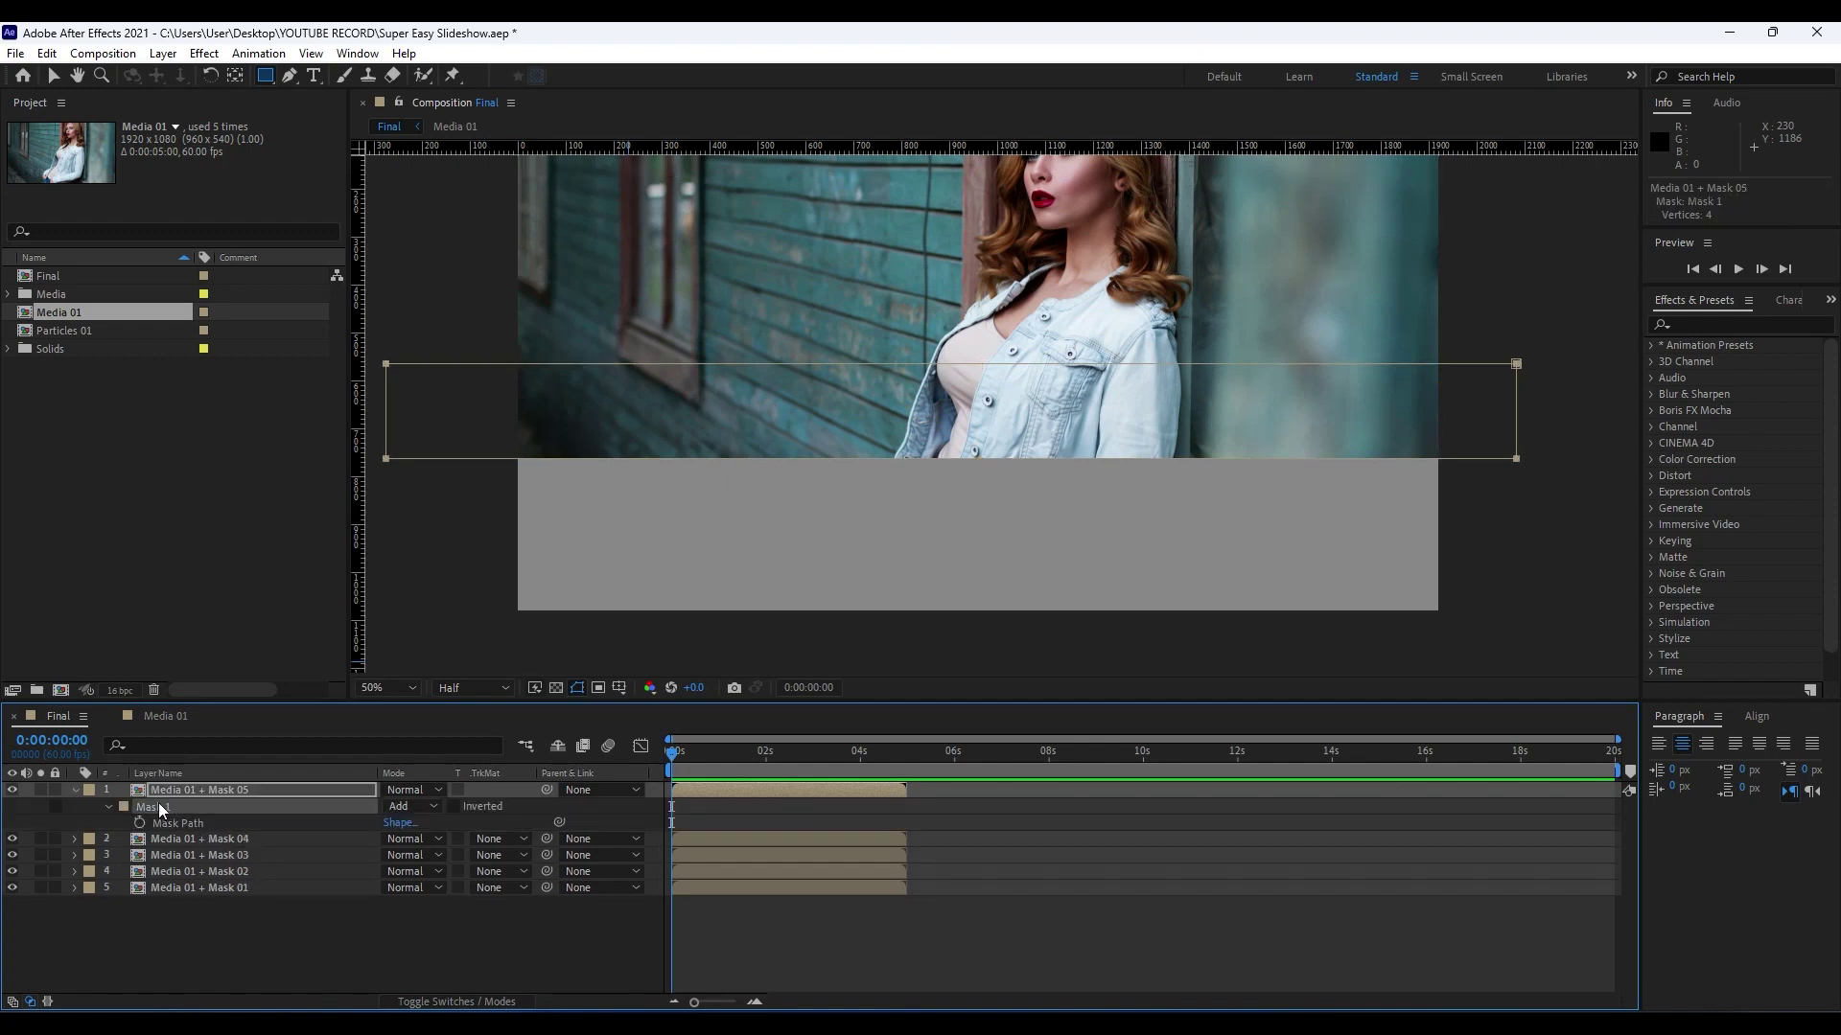
pyautogui.hotkey('shift', 'Down')
pyautogui.hotkey('shift', 'Down')
pyautogui.hotkey('shift', 'Down')
pyautogui.hotkey('shift', 'Down')
pyautogui.hotkey('shift', 'Down')
pyautogui.hotkey('shift', 'Down')
pyautogui.hotkey('shift', 'Down')
pyautogui.hotkey('shift', 'Down')
pyautogui.hotkey('shift', 'Down')
pyautogui.hotkey('shift', 'Down')
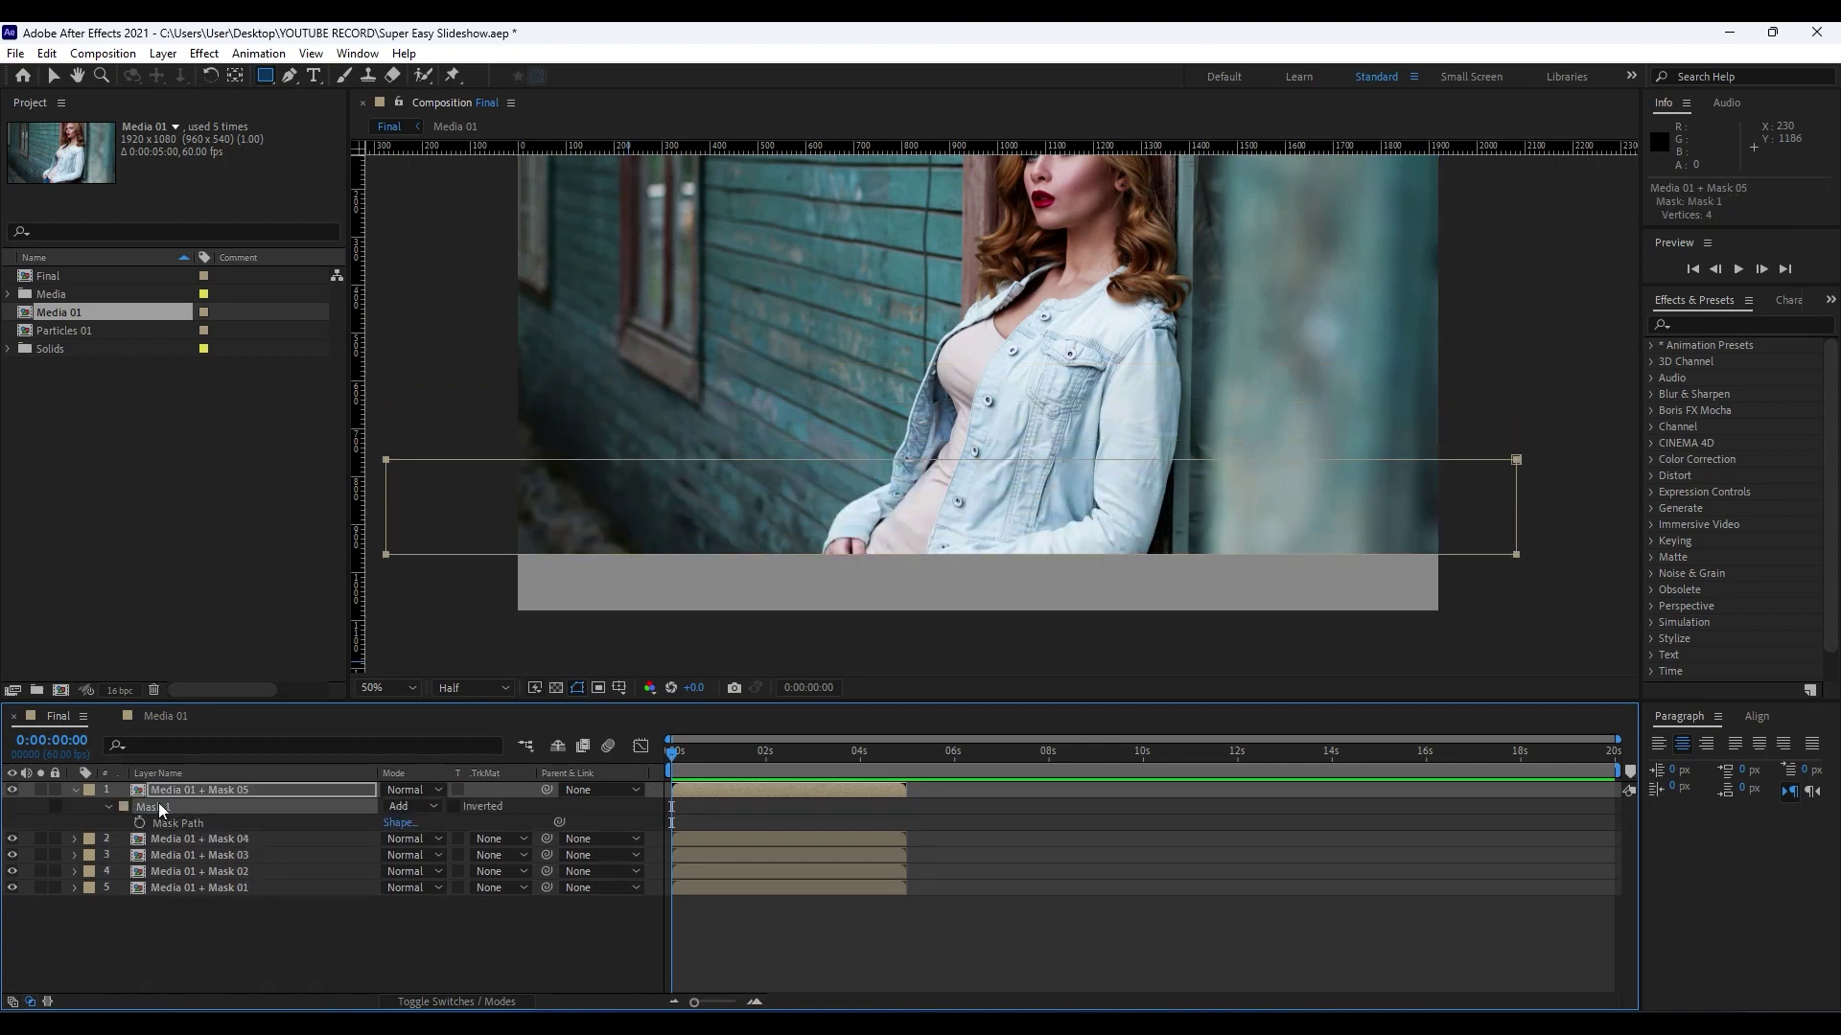
pyautogui.click(194, 913)
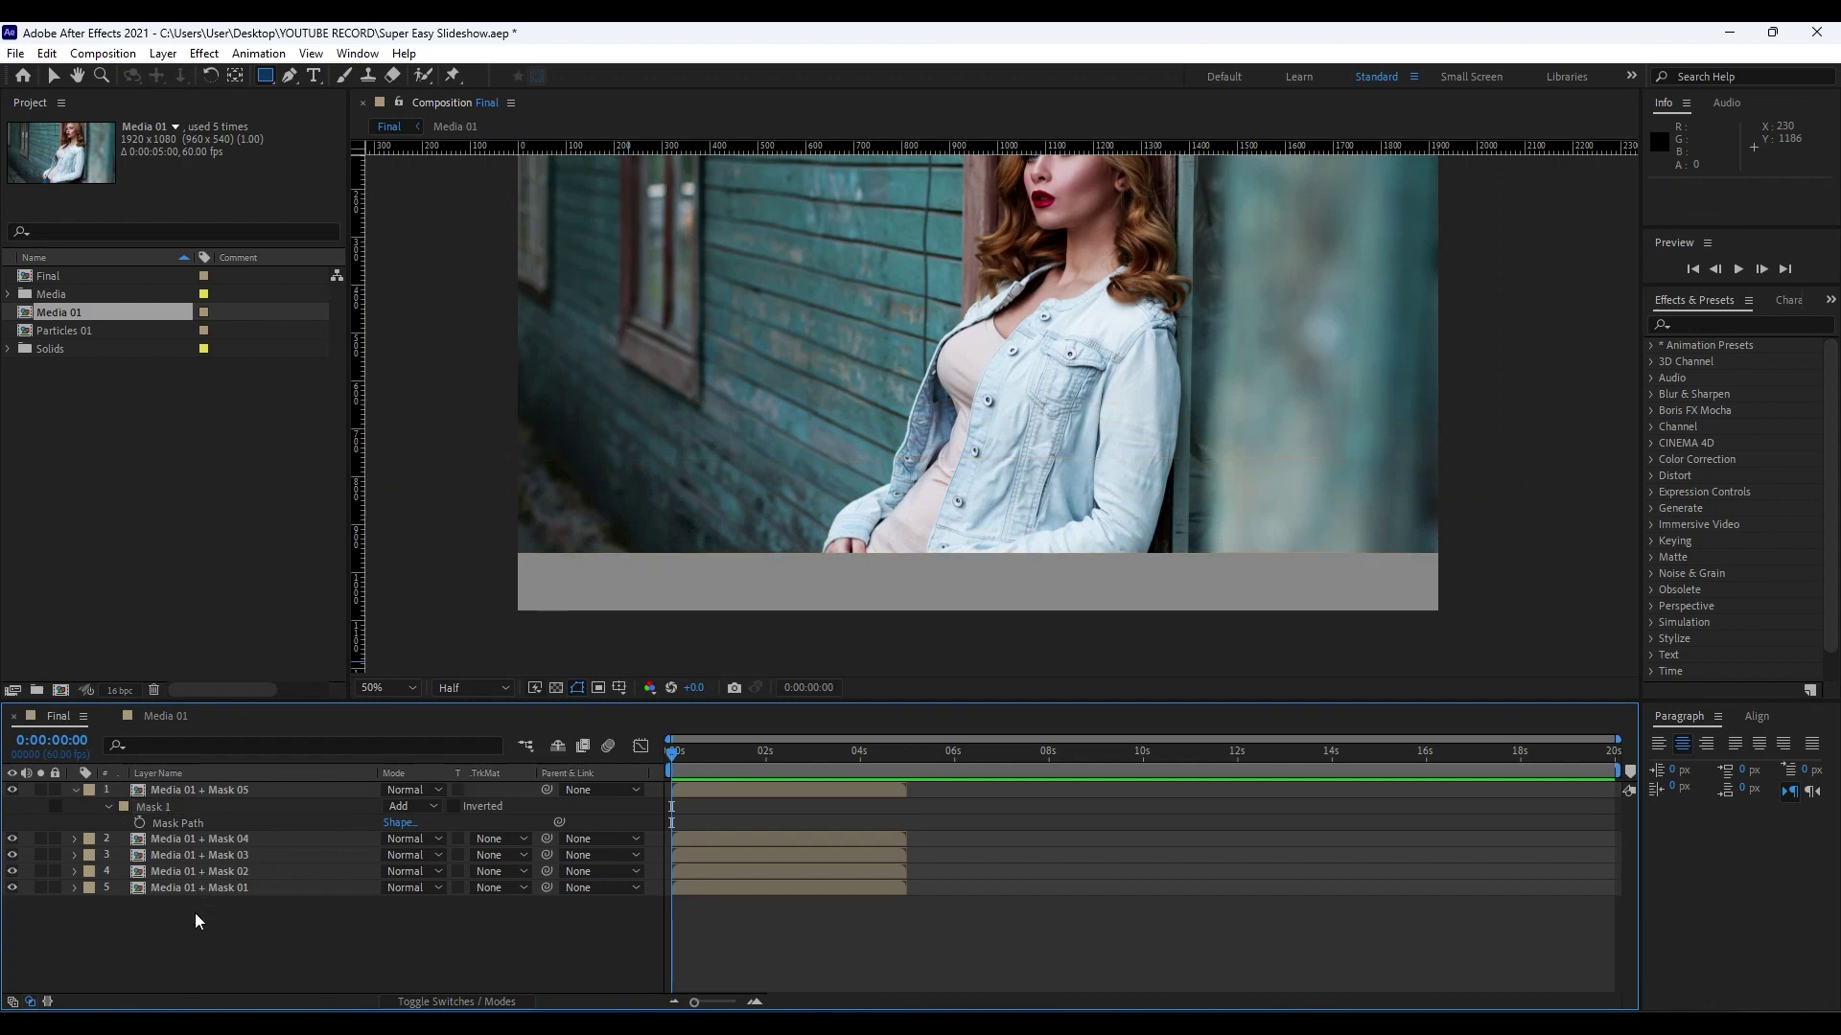
pyautogui.click(80, 790)
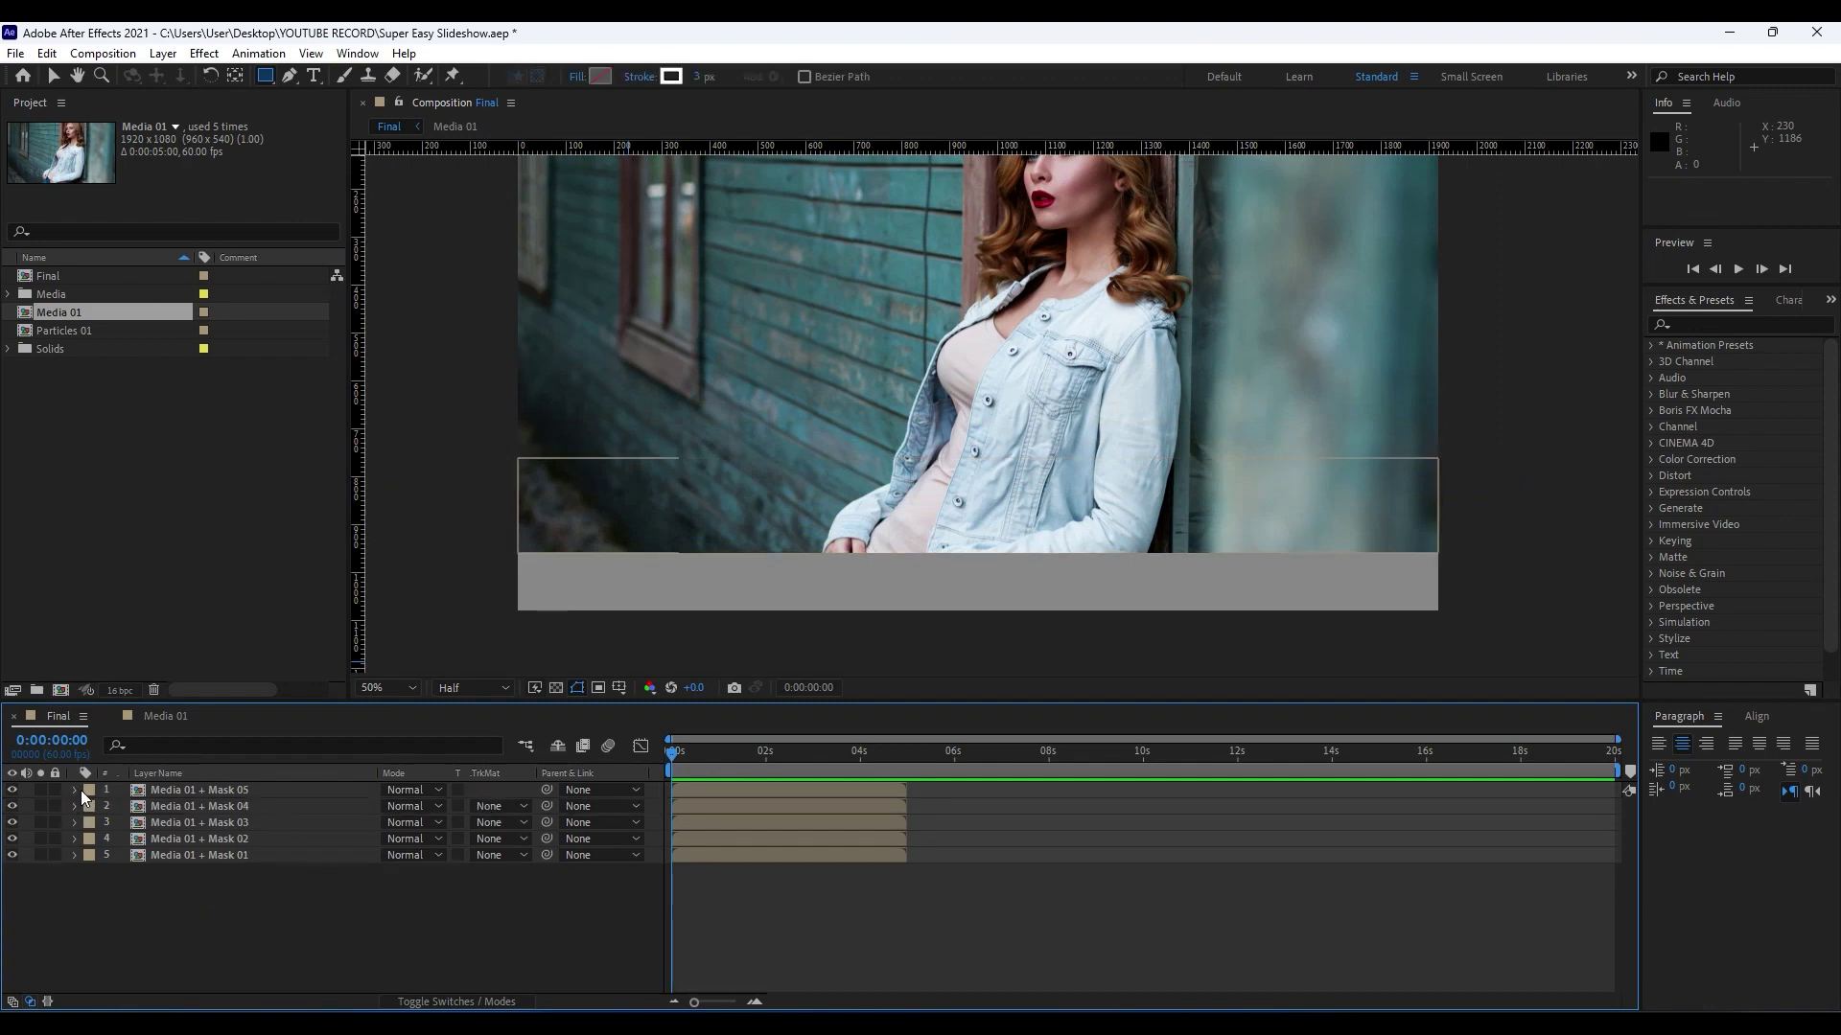
# Duplicate the top strip as Media 01 + Mask 06 and fit its mask to the bottom band.
pyautogui.click(201, 788)
pyautogui.hotkey('ctrl', 'd')
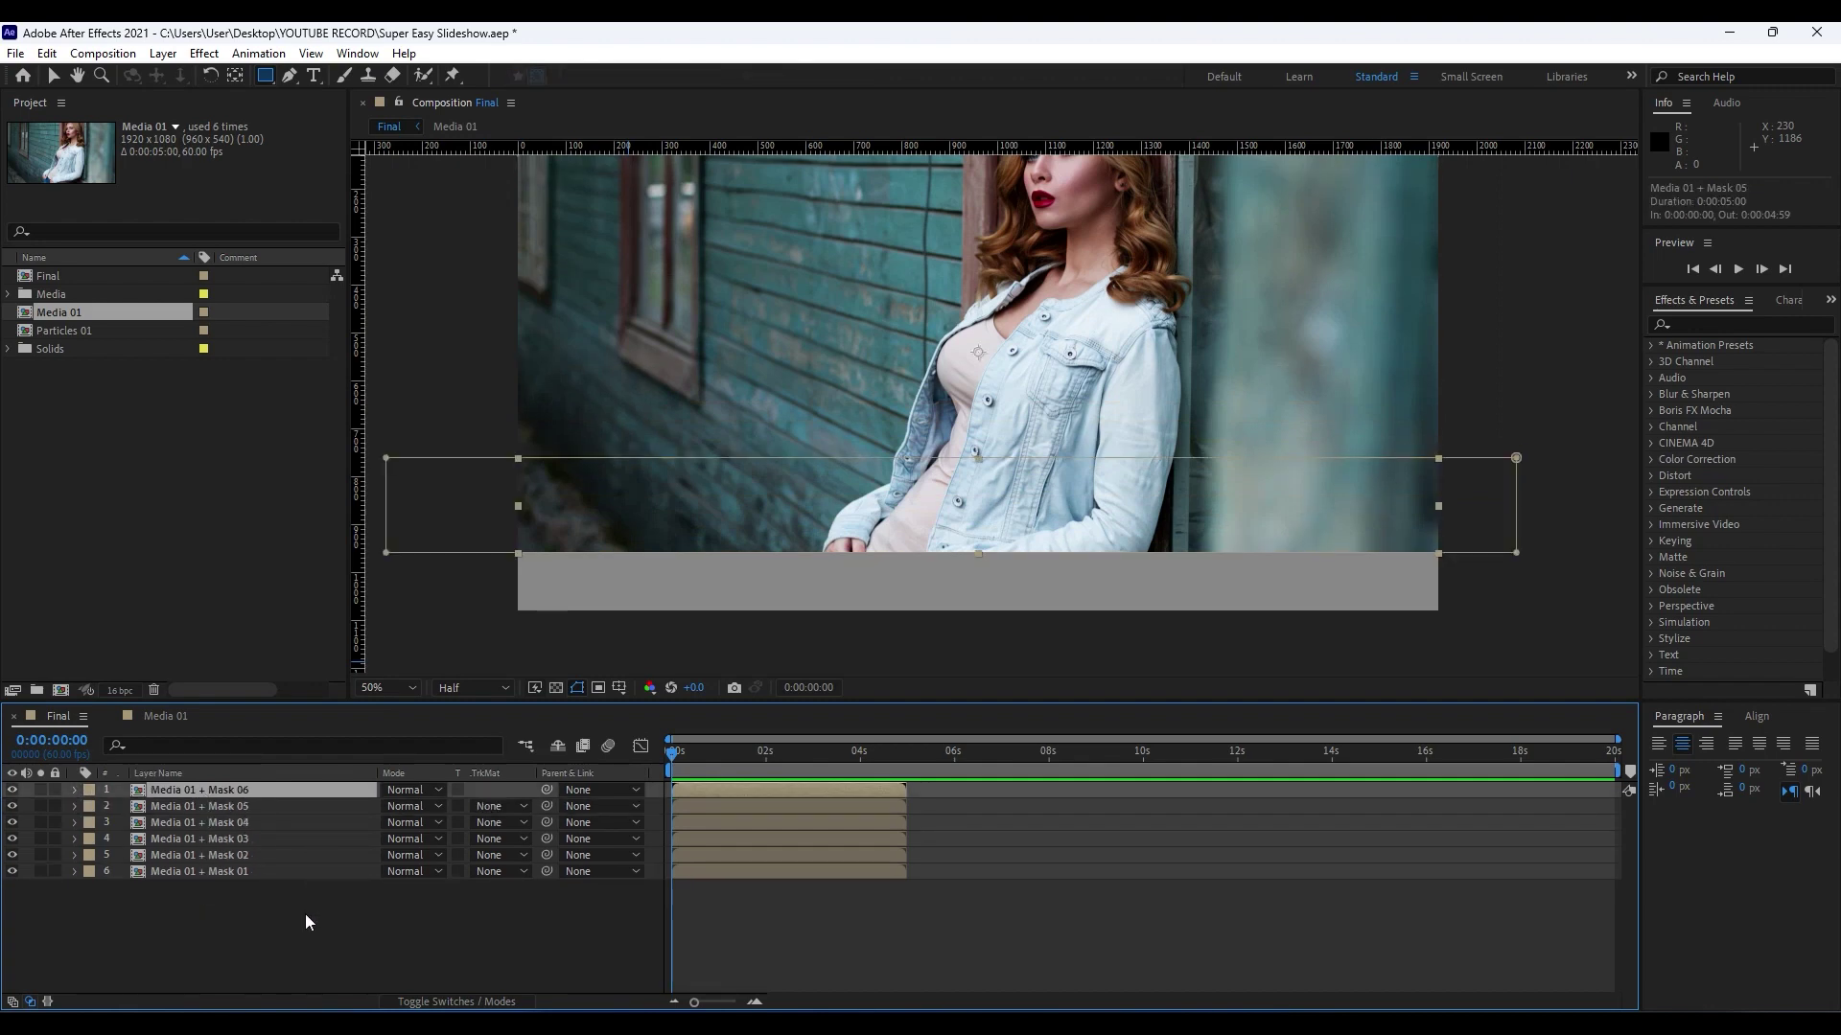
pyautogui.press('m')
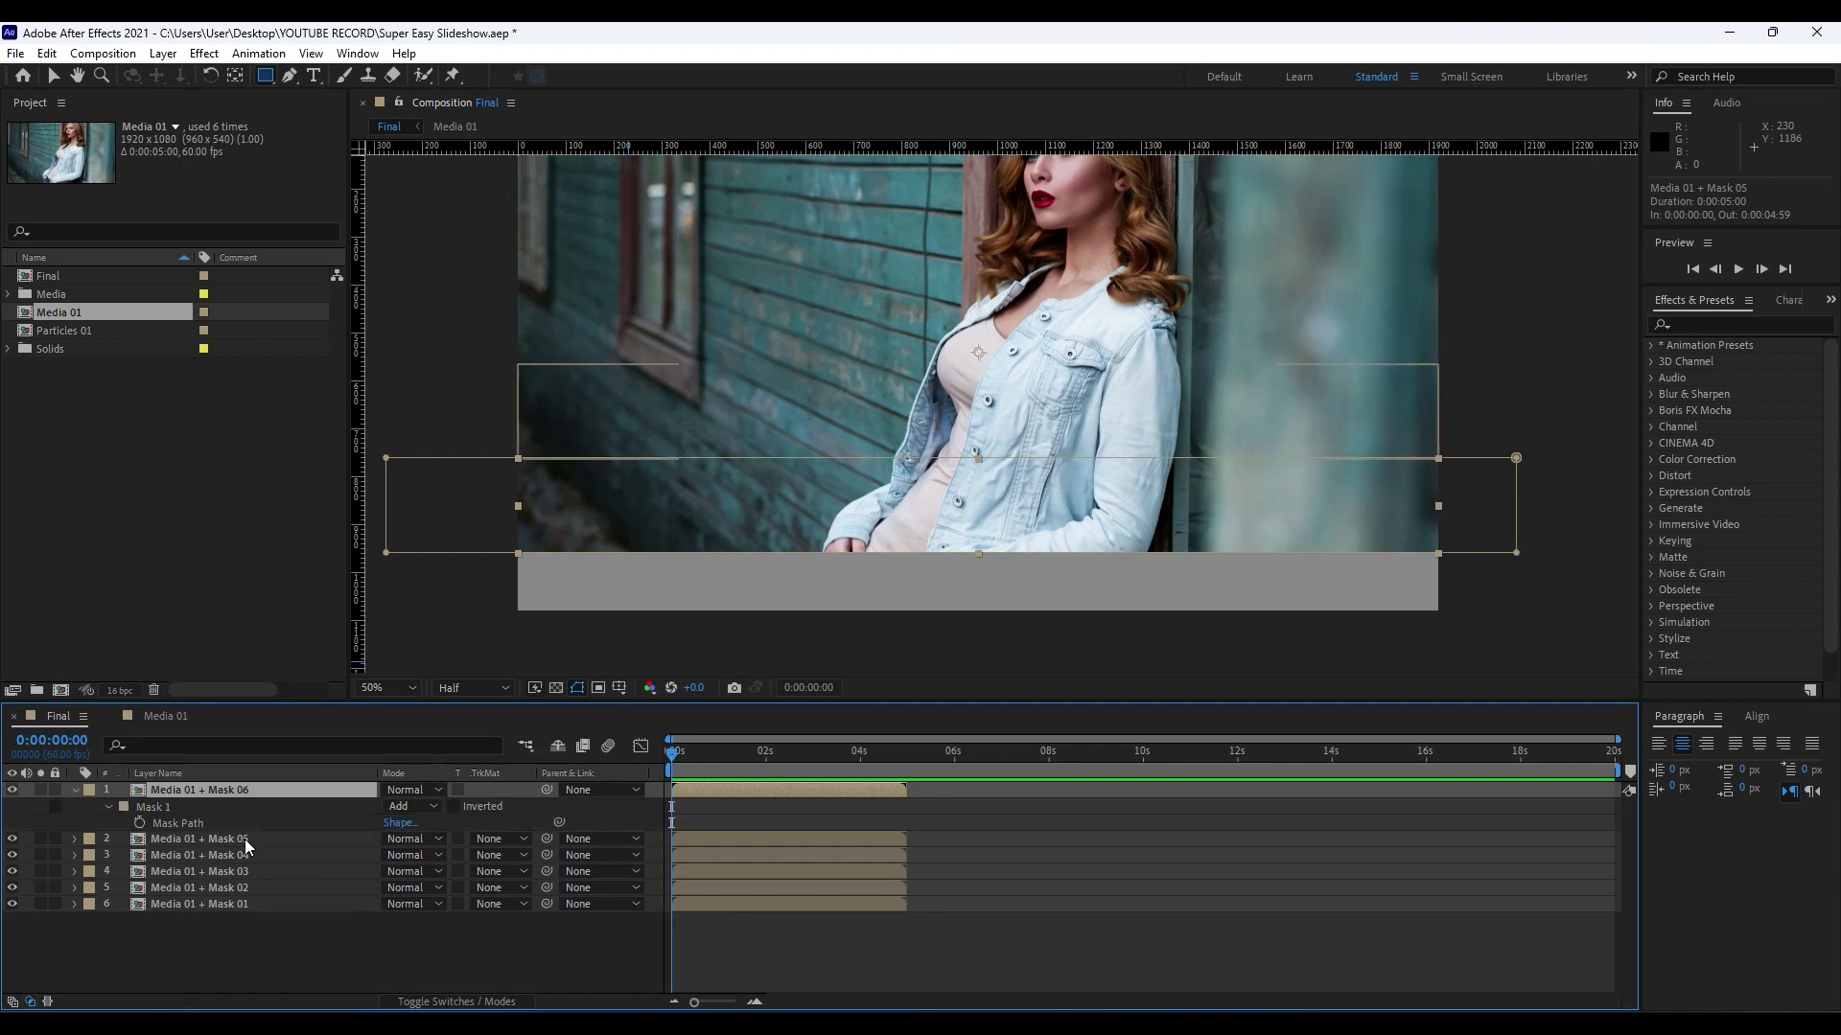
pyautogui.click(153, 809)
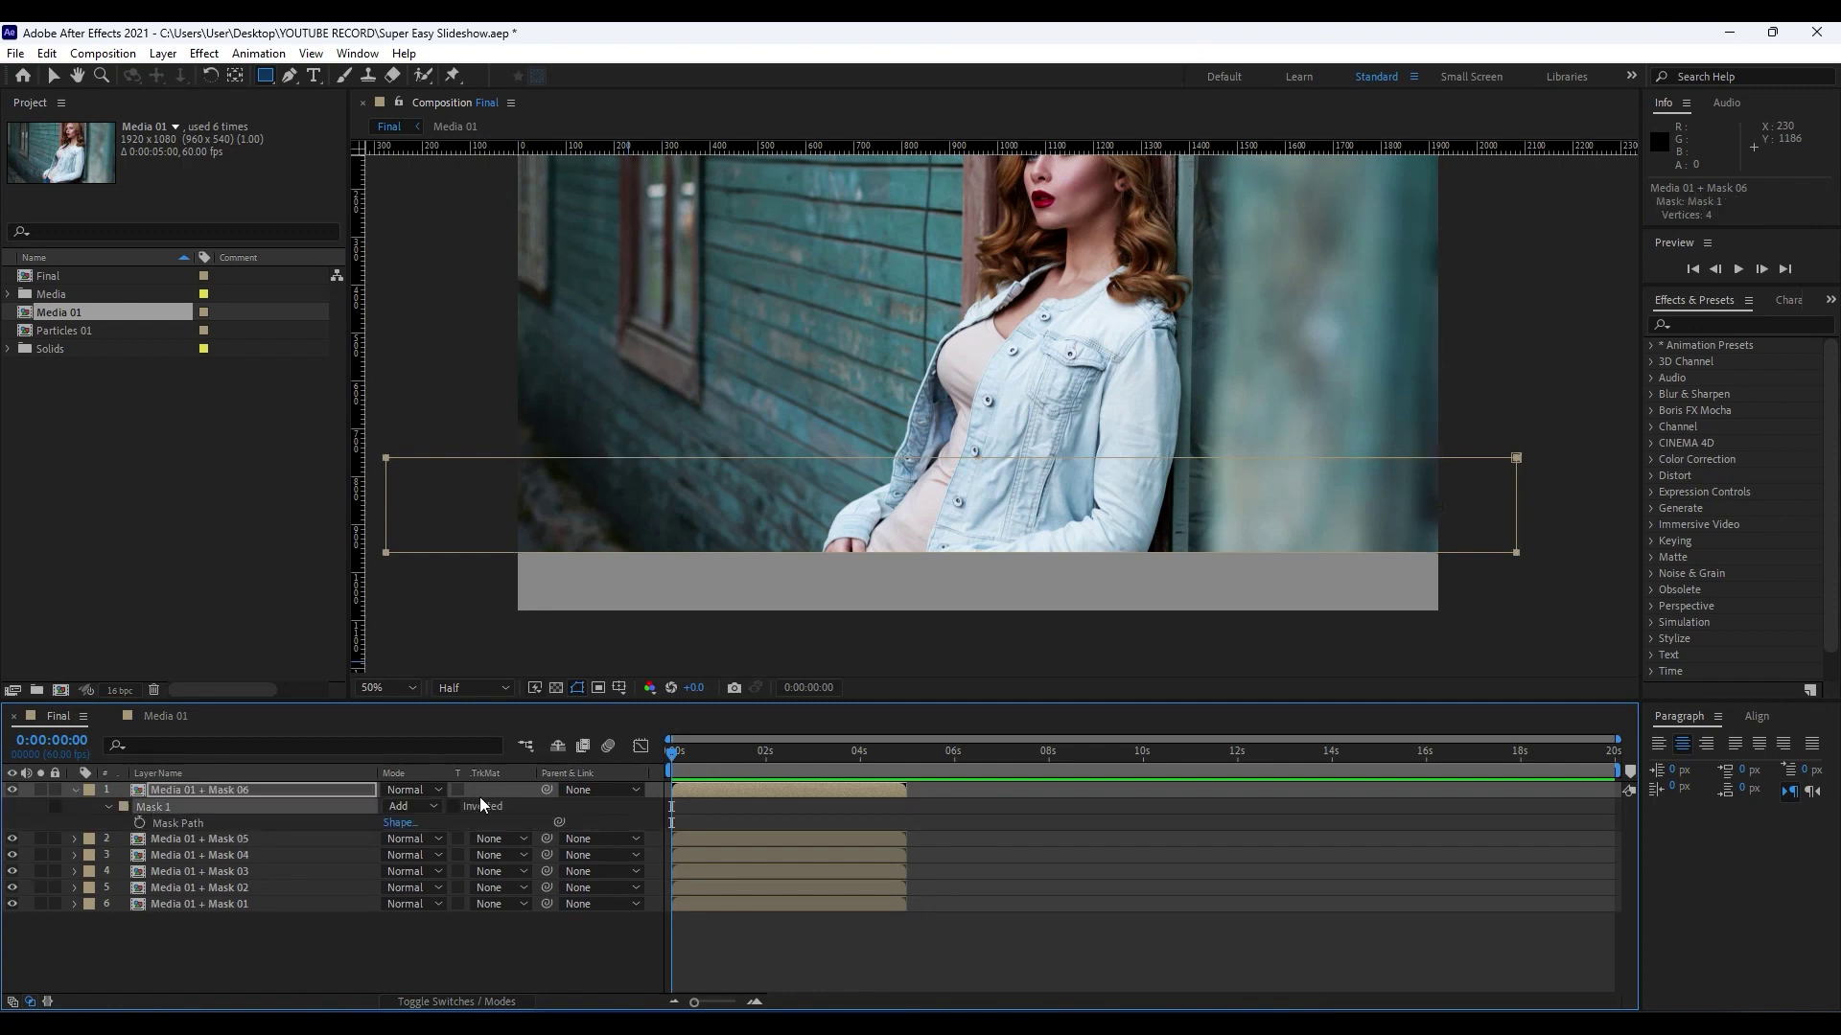
pyautogui.hotkey('shift', 'Down')
pyautogui.hotkey('shift', 'Down')
pyautogui.hotkey('shift', 'Down')
pyautogui.hotkey('shift', 'Down')
pyautogui.hotkey('shift', 'Down')
pyautogui.hotkey('shift', 'Down')
pyautogui.hotkey('shift', 'Down')
pyautogui.hotkey('shift', 'Down')
pyautogui.hotkey('shift', 'Down')
pyautogui.hotkey('shift', 'Down')
pyautogui.hotkey('shift', 'Down')
pyautogui.hotkey('shift', 'Down')
pyautogui.hotkey('shift', 'Down')
pyautogui.hotkey('shift', 'Down')
pyautogui.hotkey('shift', 'Down')
pyautogui.hotkey('shift', 'Down')
pyautogui.hotkey('shift', 'Down')
pyautogui.hotkey('shift', 'Down')
pyautogui.hotkey('shift', 'Down')
pyautogui.hotkey('shift', 'Down')
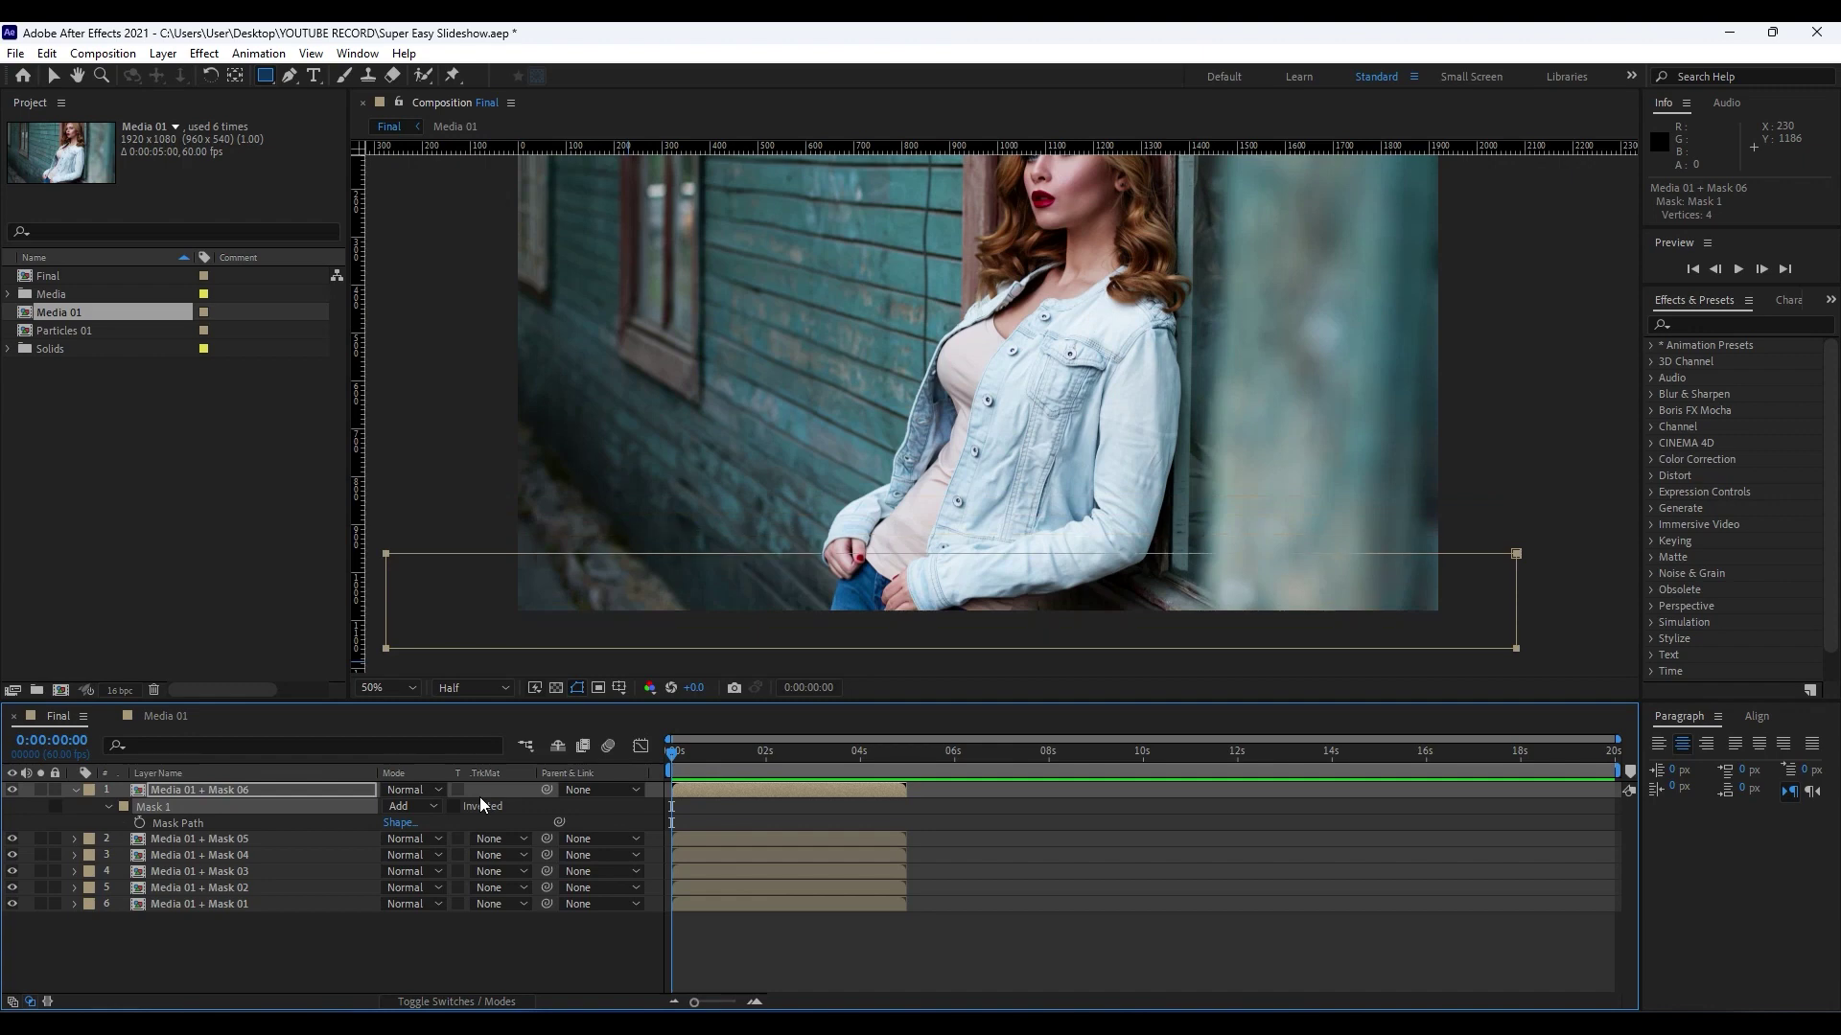
pyautogui.hotkey('shift', 'Up')
pyautogui.hotkey('shift', 'Up')
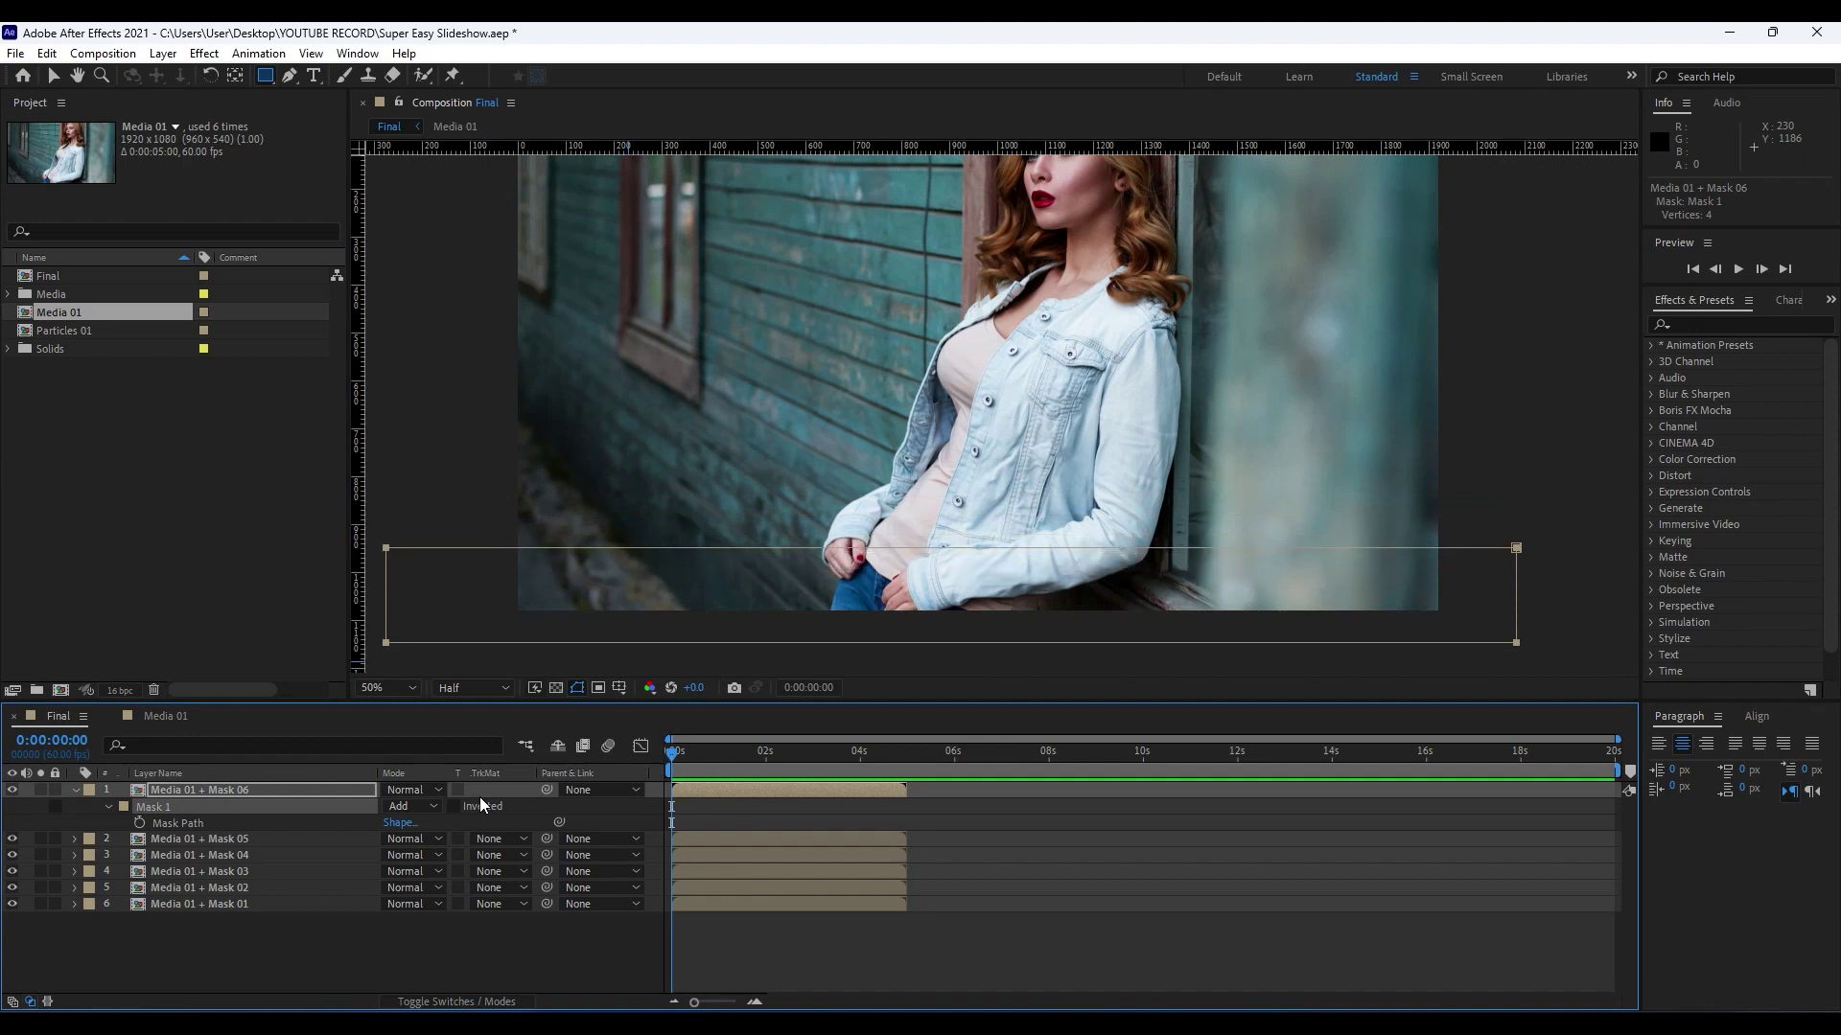
pyautogui.press(',')
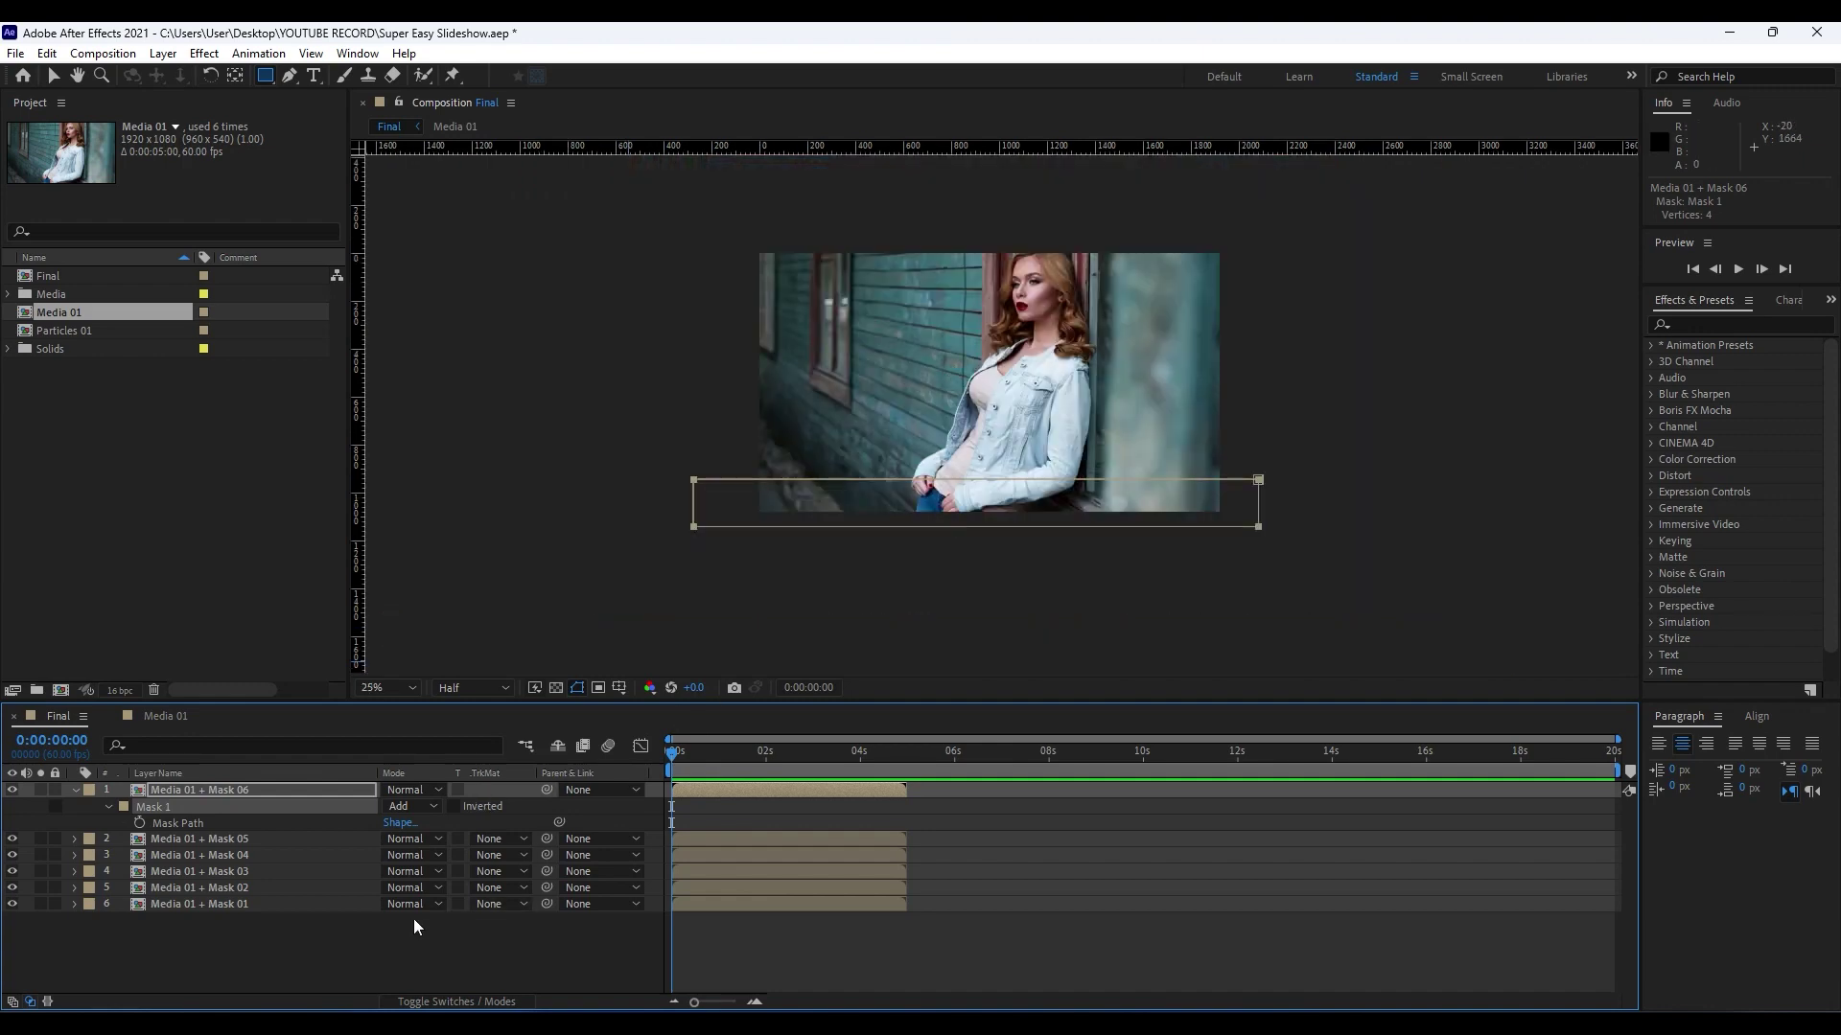
# Set Position keyframes at 2 seconds on all six strip layers.
pyautogui.click(87, 790)
pyautogui.click(77, 790)
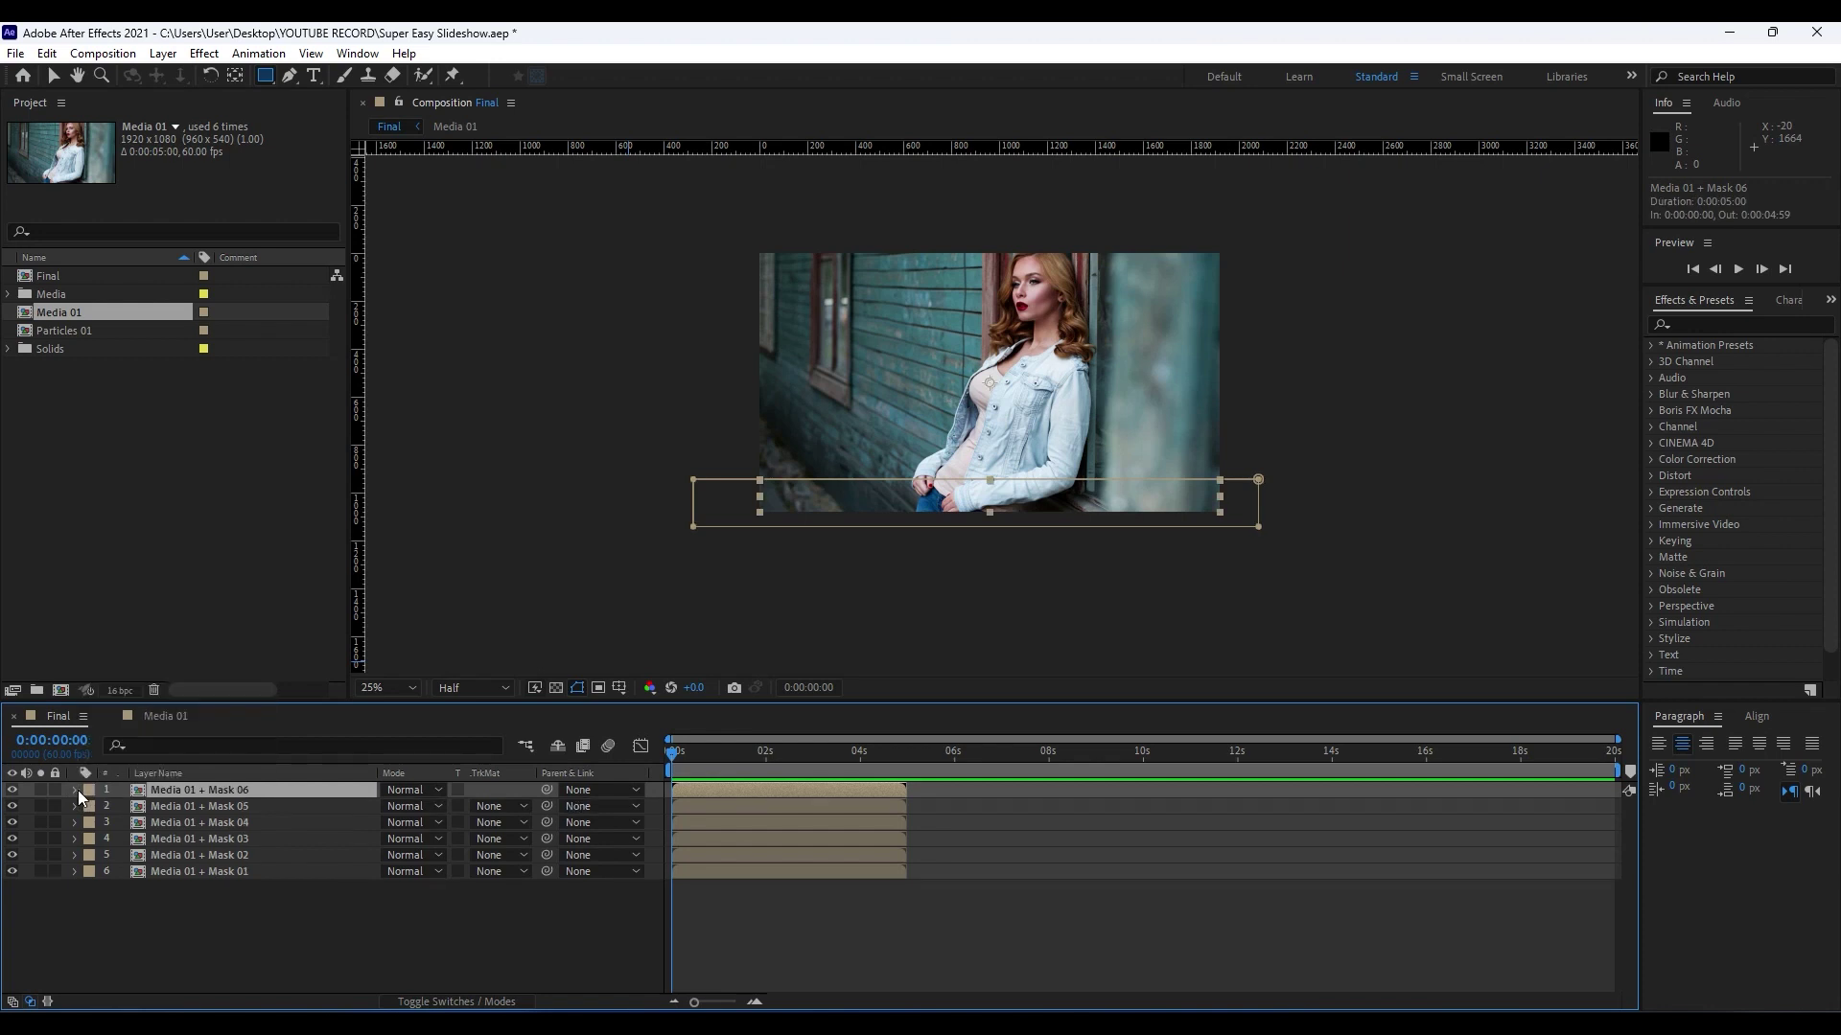
pyautogui.moveTo(701, 1008); pyautogui.dragTo(725, 1008)
pyautogui.moveTo(736, 767); pyautogui.dragTo(974, 757)
pyautogui.moveTo(289, 958); pyautogui.dragTo(148, 734)
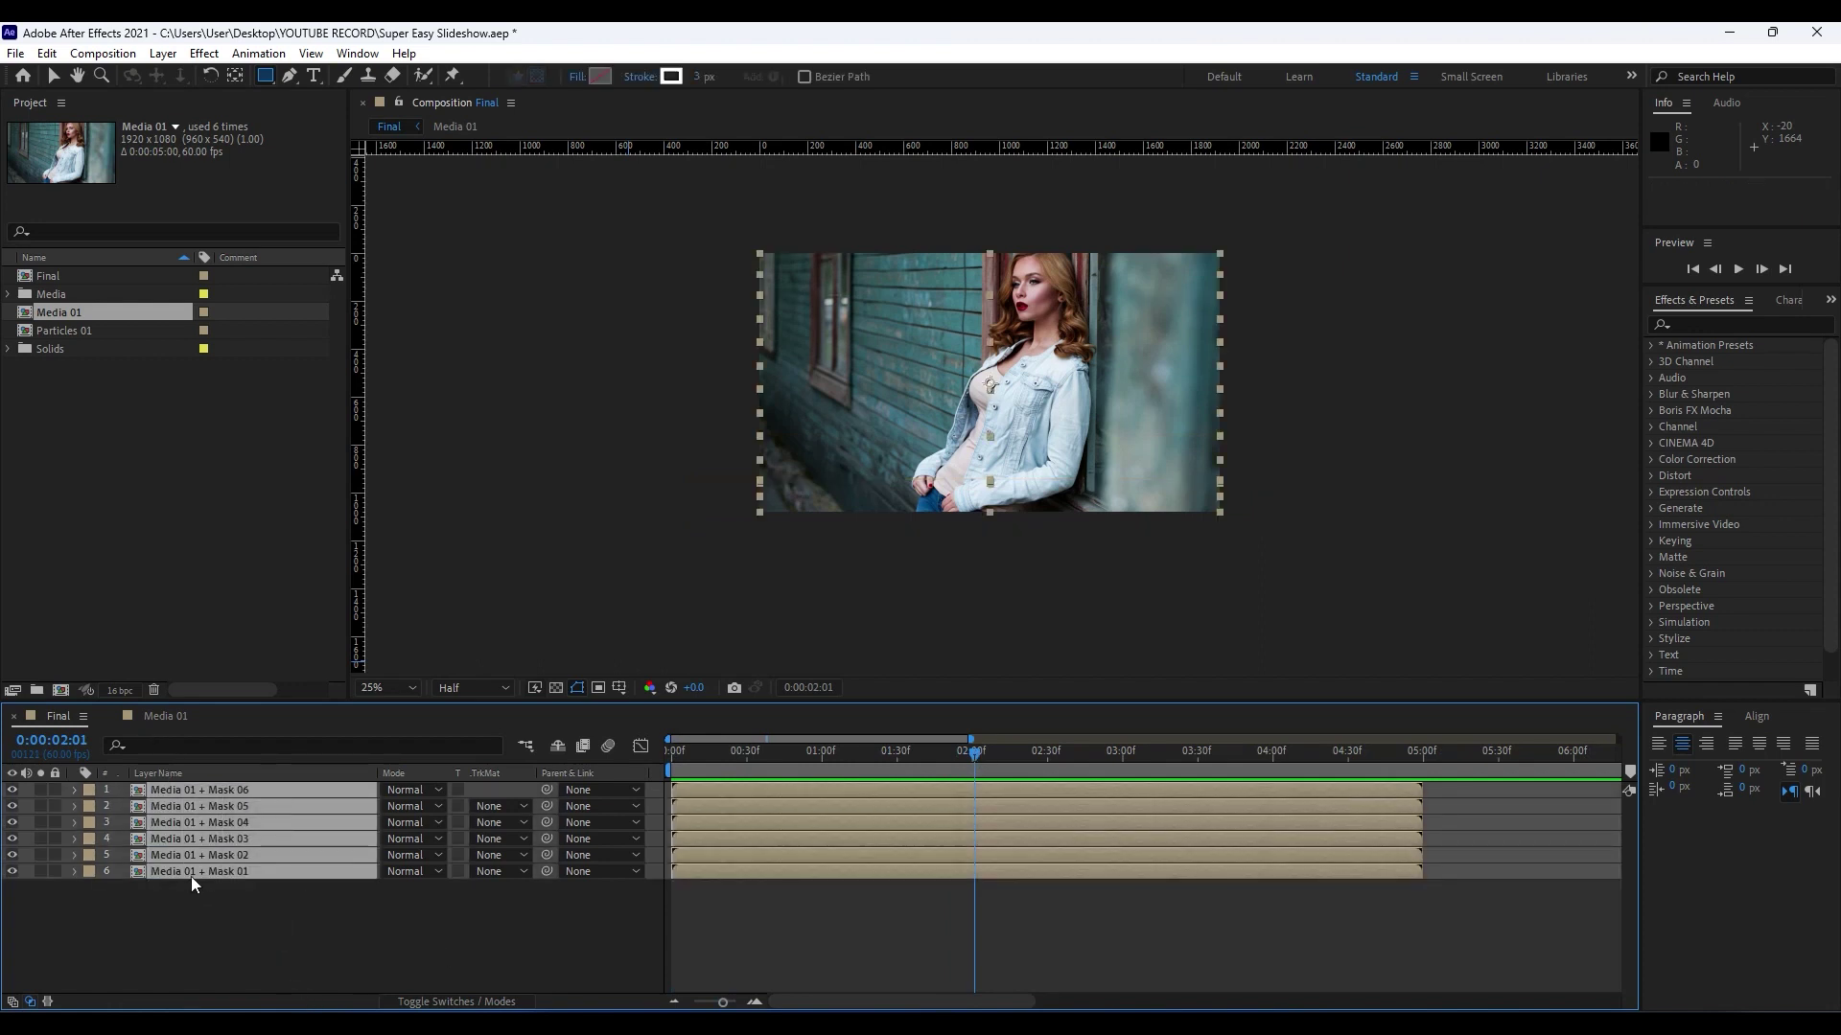
pyautogui.press('p')
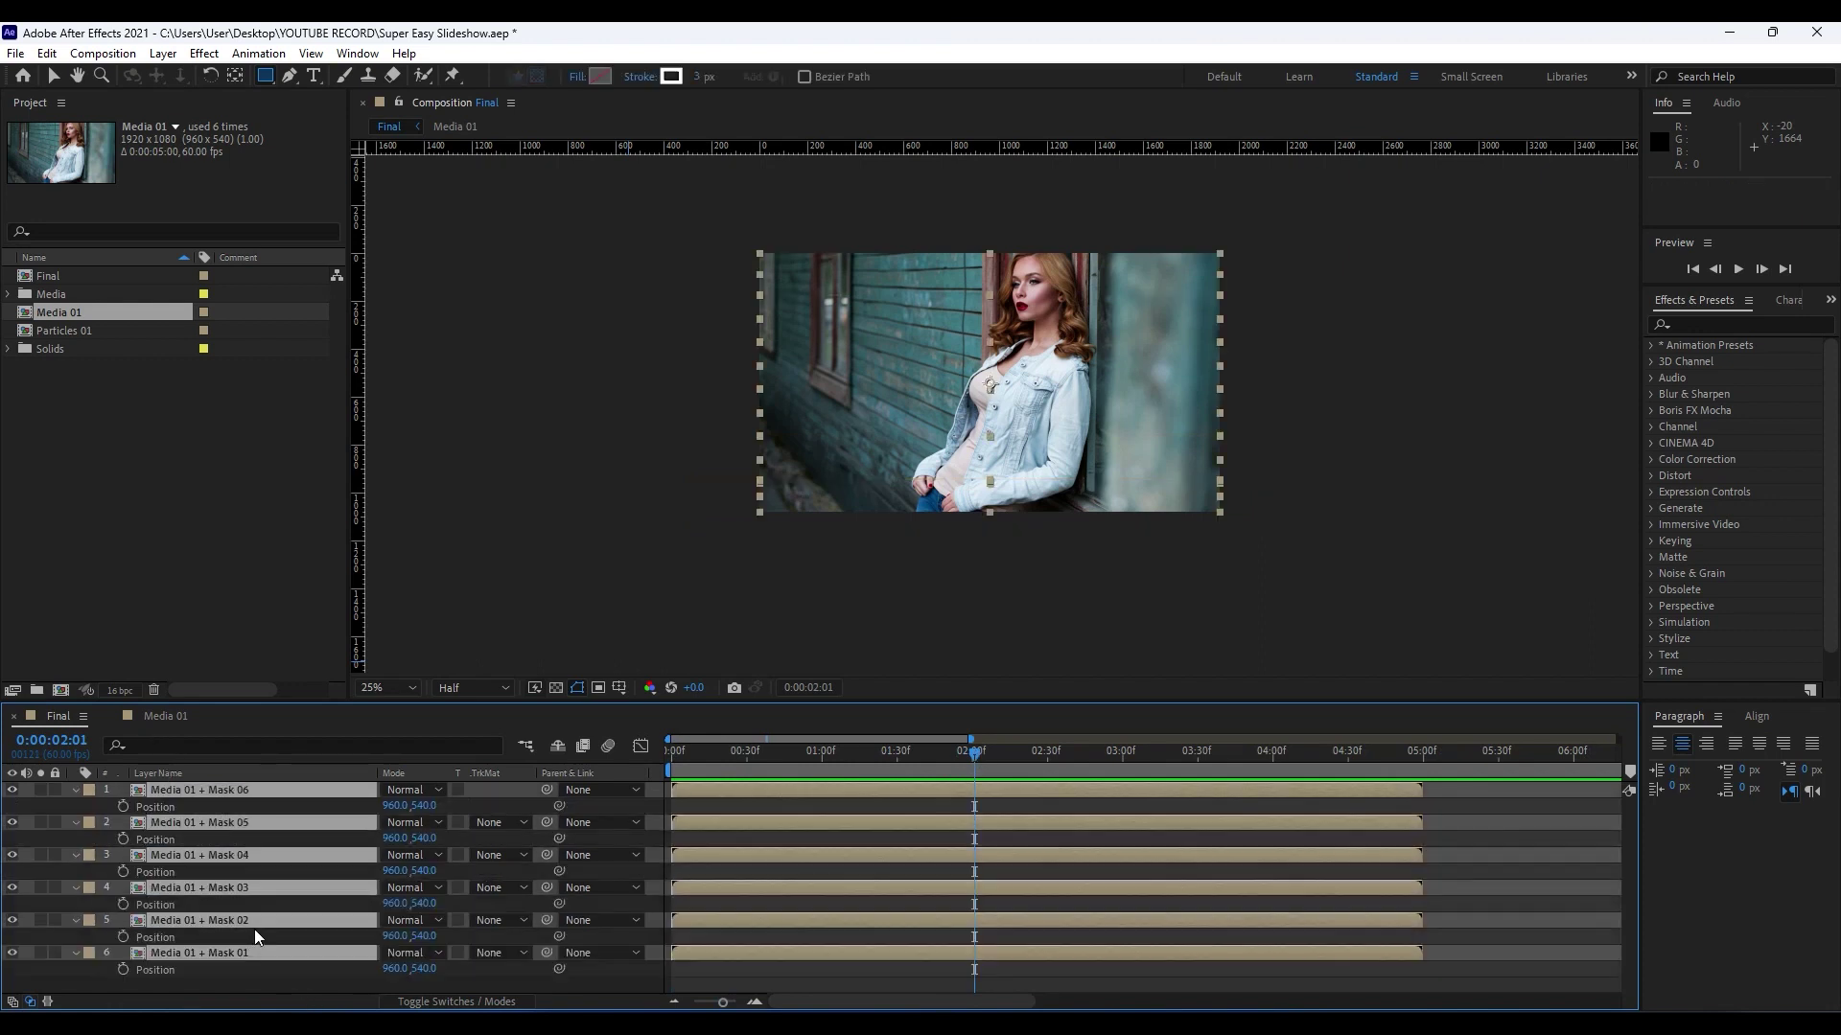
pyautogui.click(123, 971)
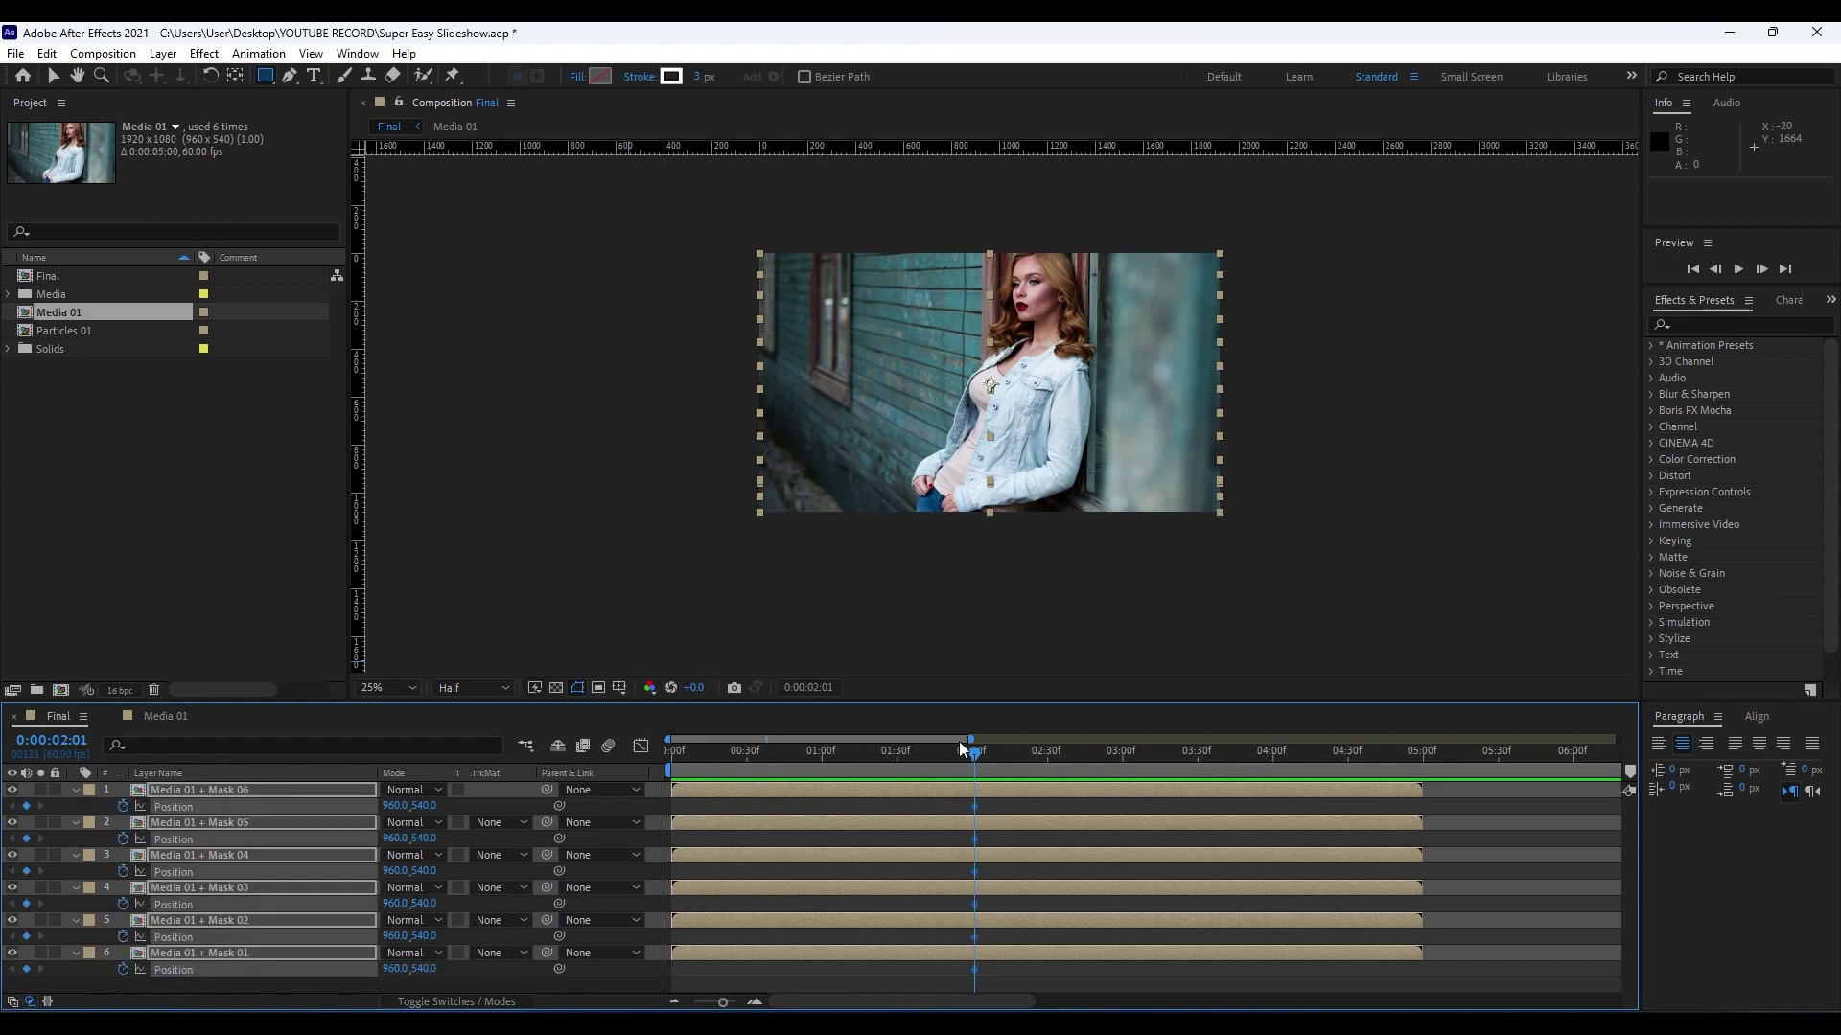
# Move the strips off-frame left to -988,540 at 0:00 and Easy Ease the keyframes.
pyautogui.moveTo(970, 760); pyautogui.dragTo(569, 771)
pyautogui.moveTo(396, 969); pyautogui.dragTo(494, 933)
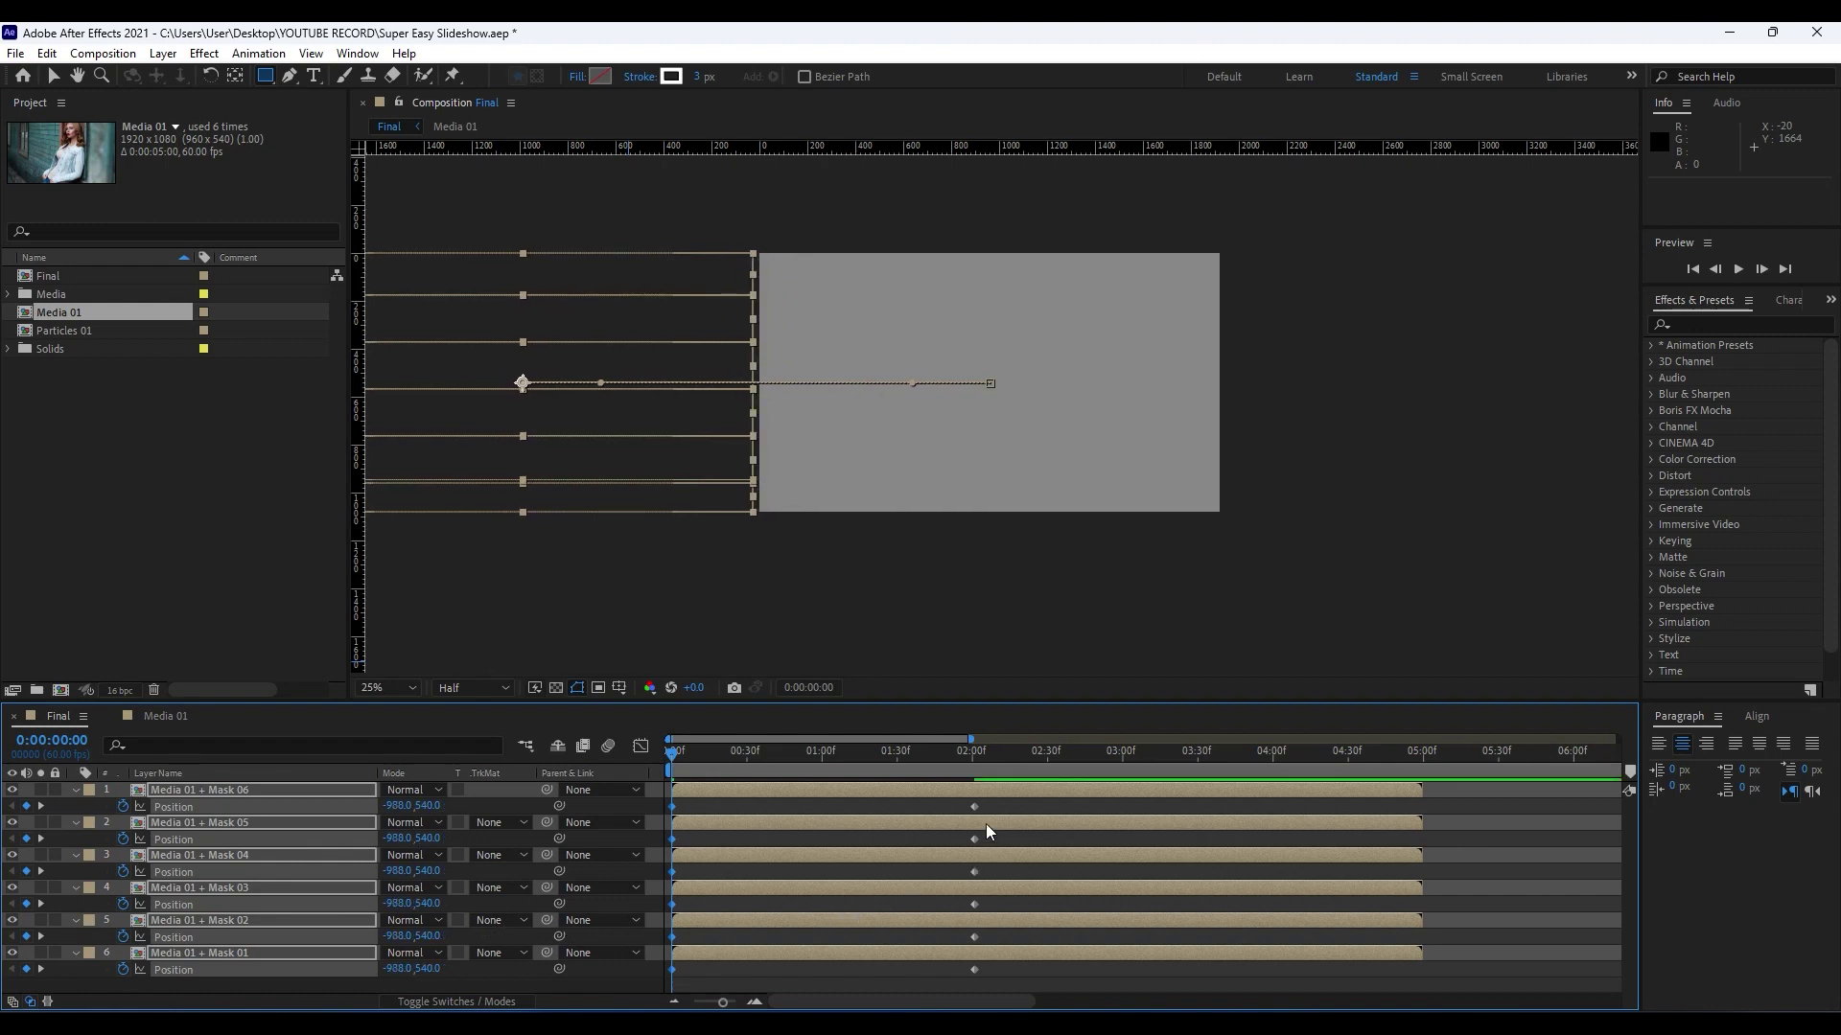
pyautogui.moveTo(1021, 803); pyautogui.dragTo(633, 1009)
pyautogui.press('F9')
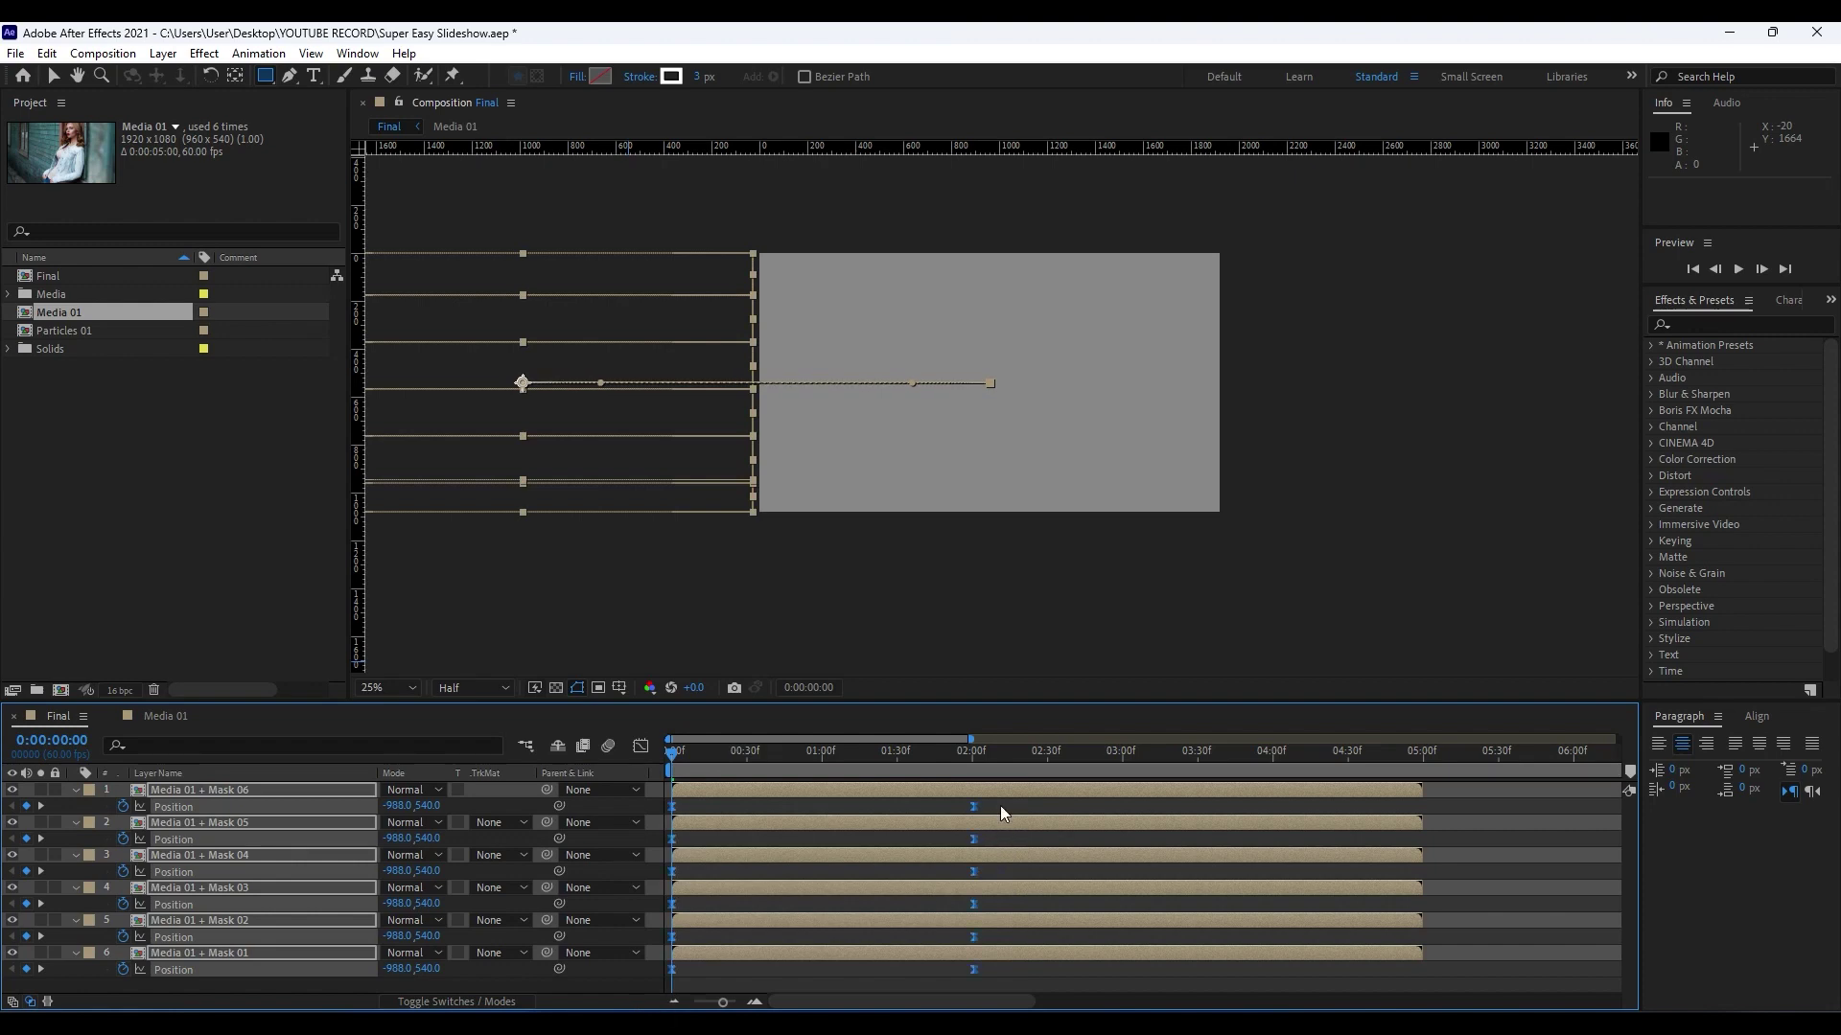
pyautogui.moveTo(1000, 803); pyautogui.dragTo(590, 993)
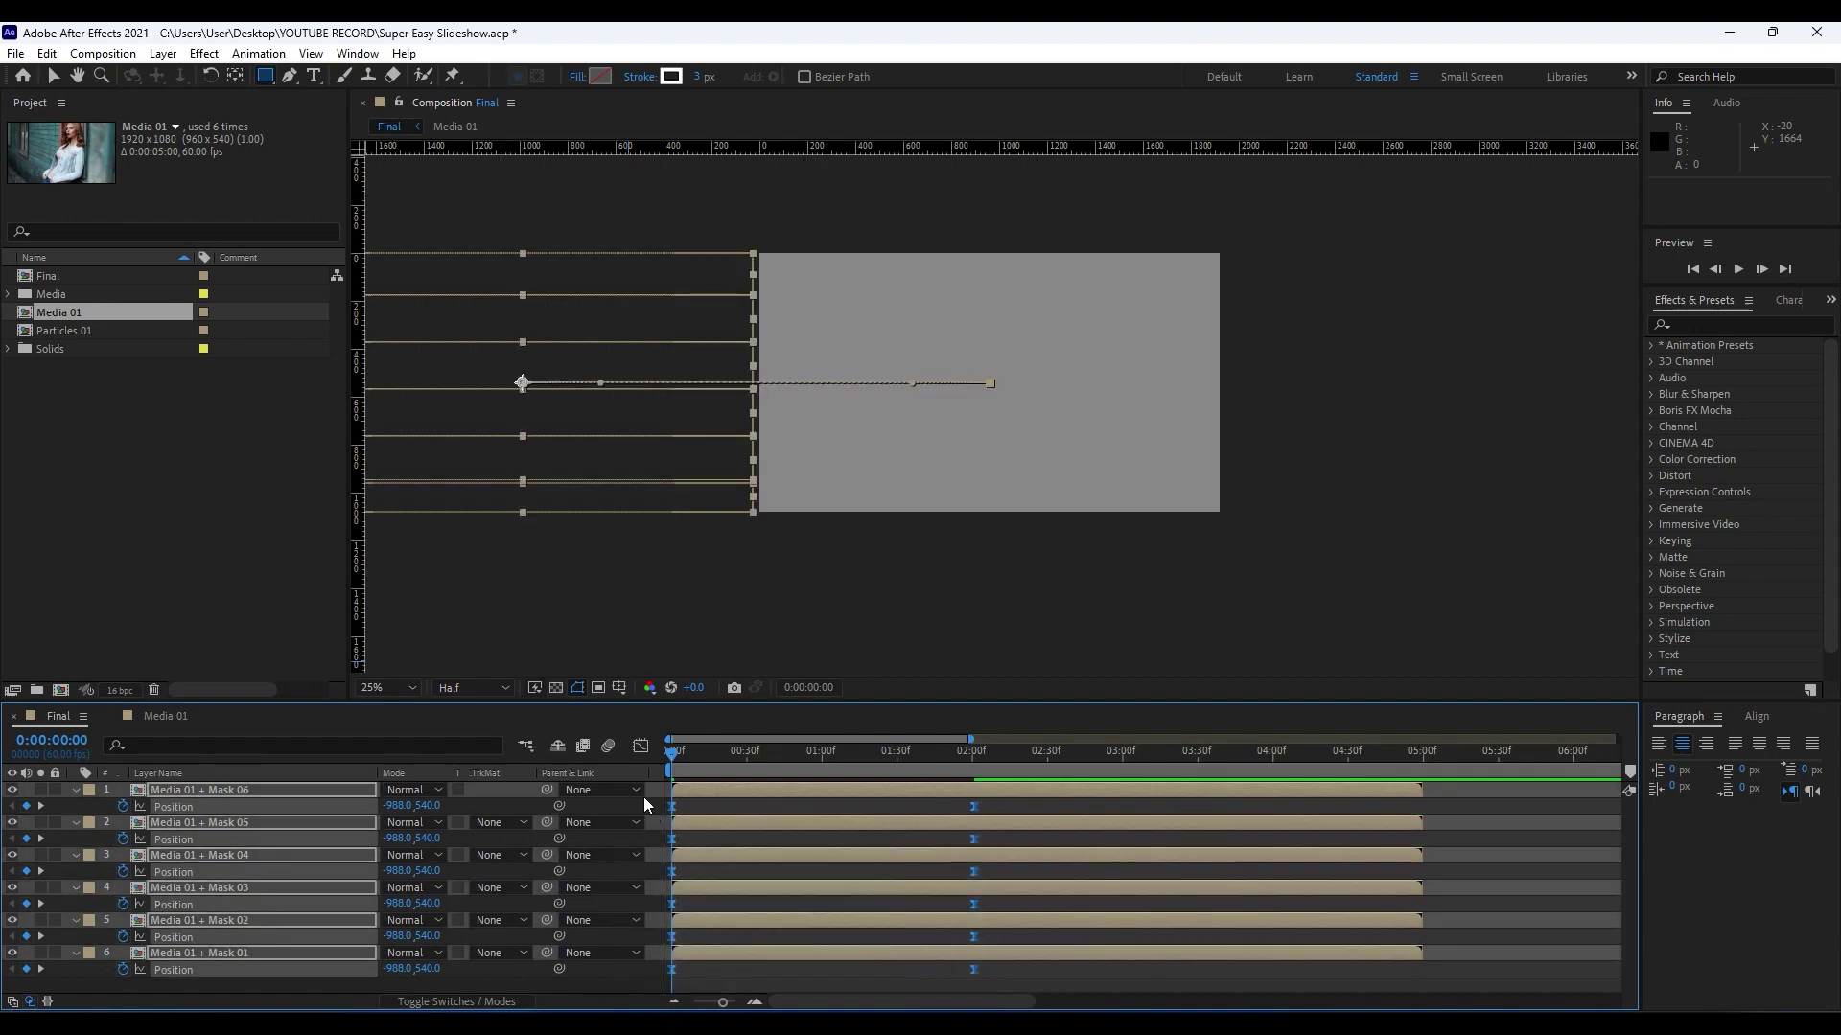
# In the Graph Editor's speed graph, set the Position keyframe influence to 100%.
pyautogui.click(641, 746)
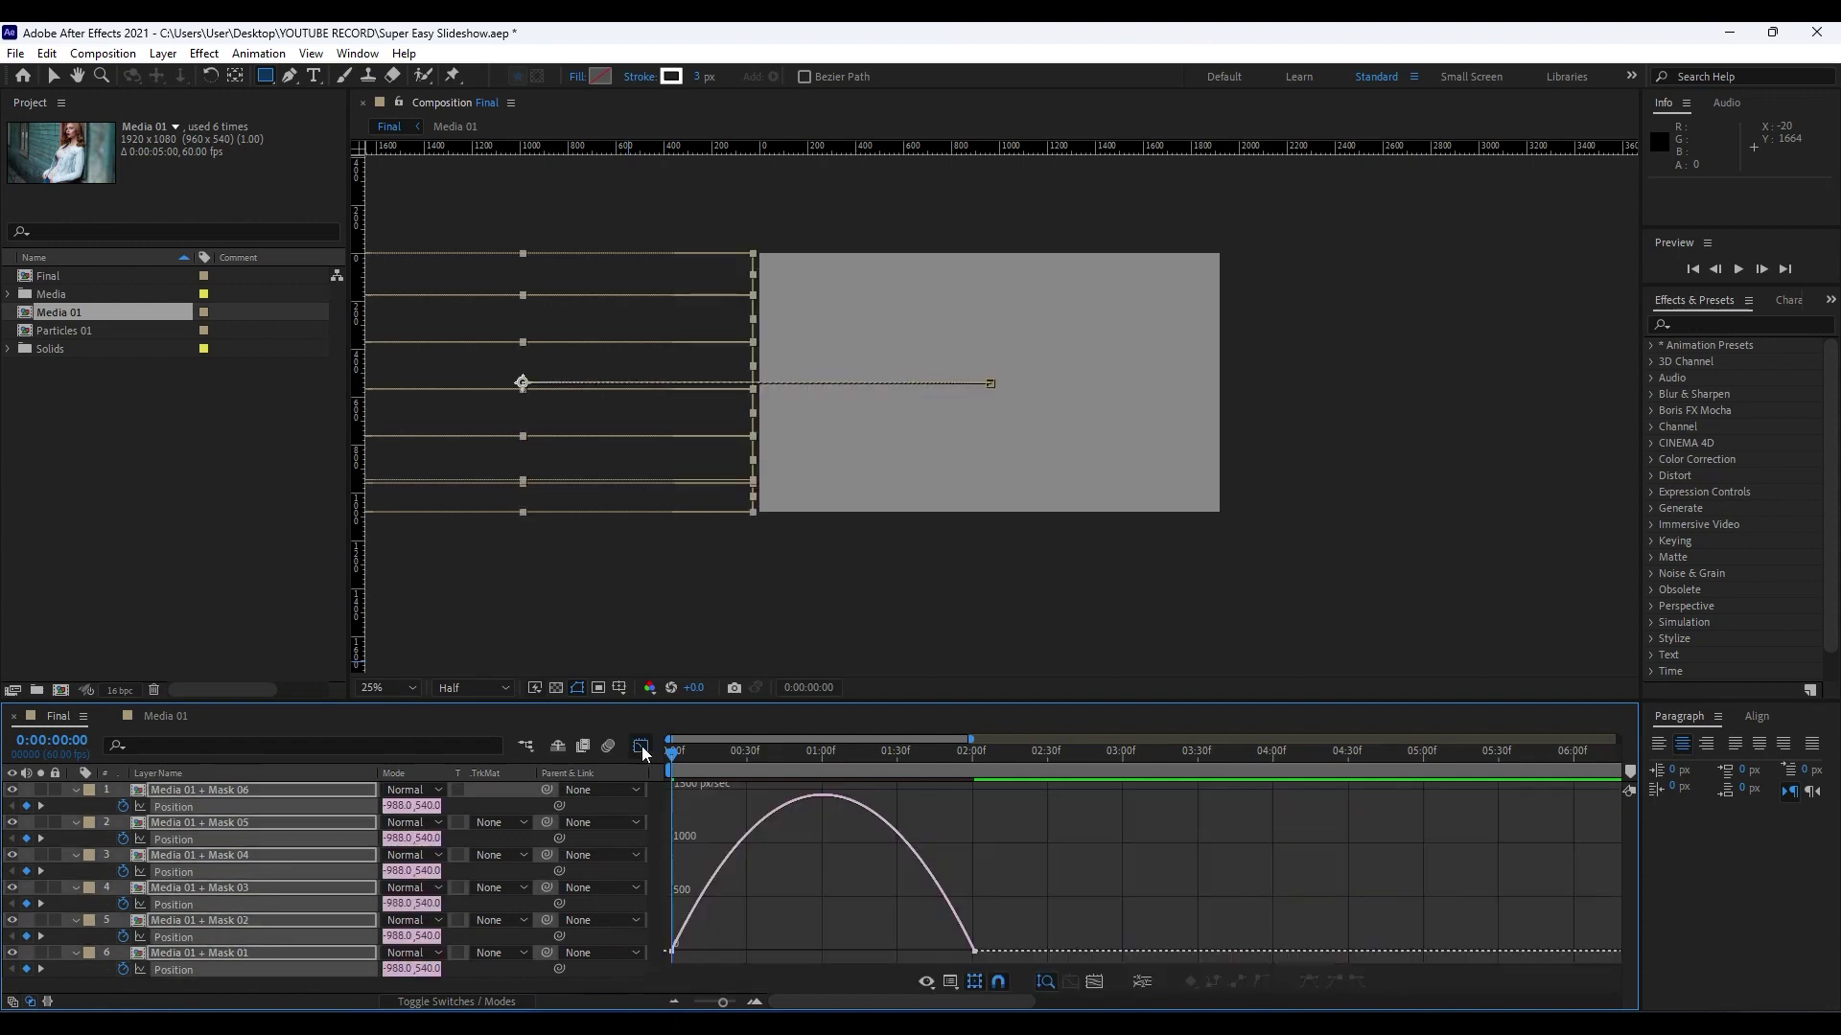
pyautogui.rightClick(990, 875)
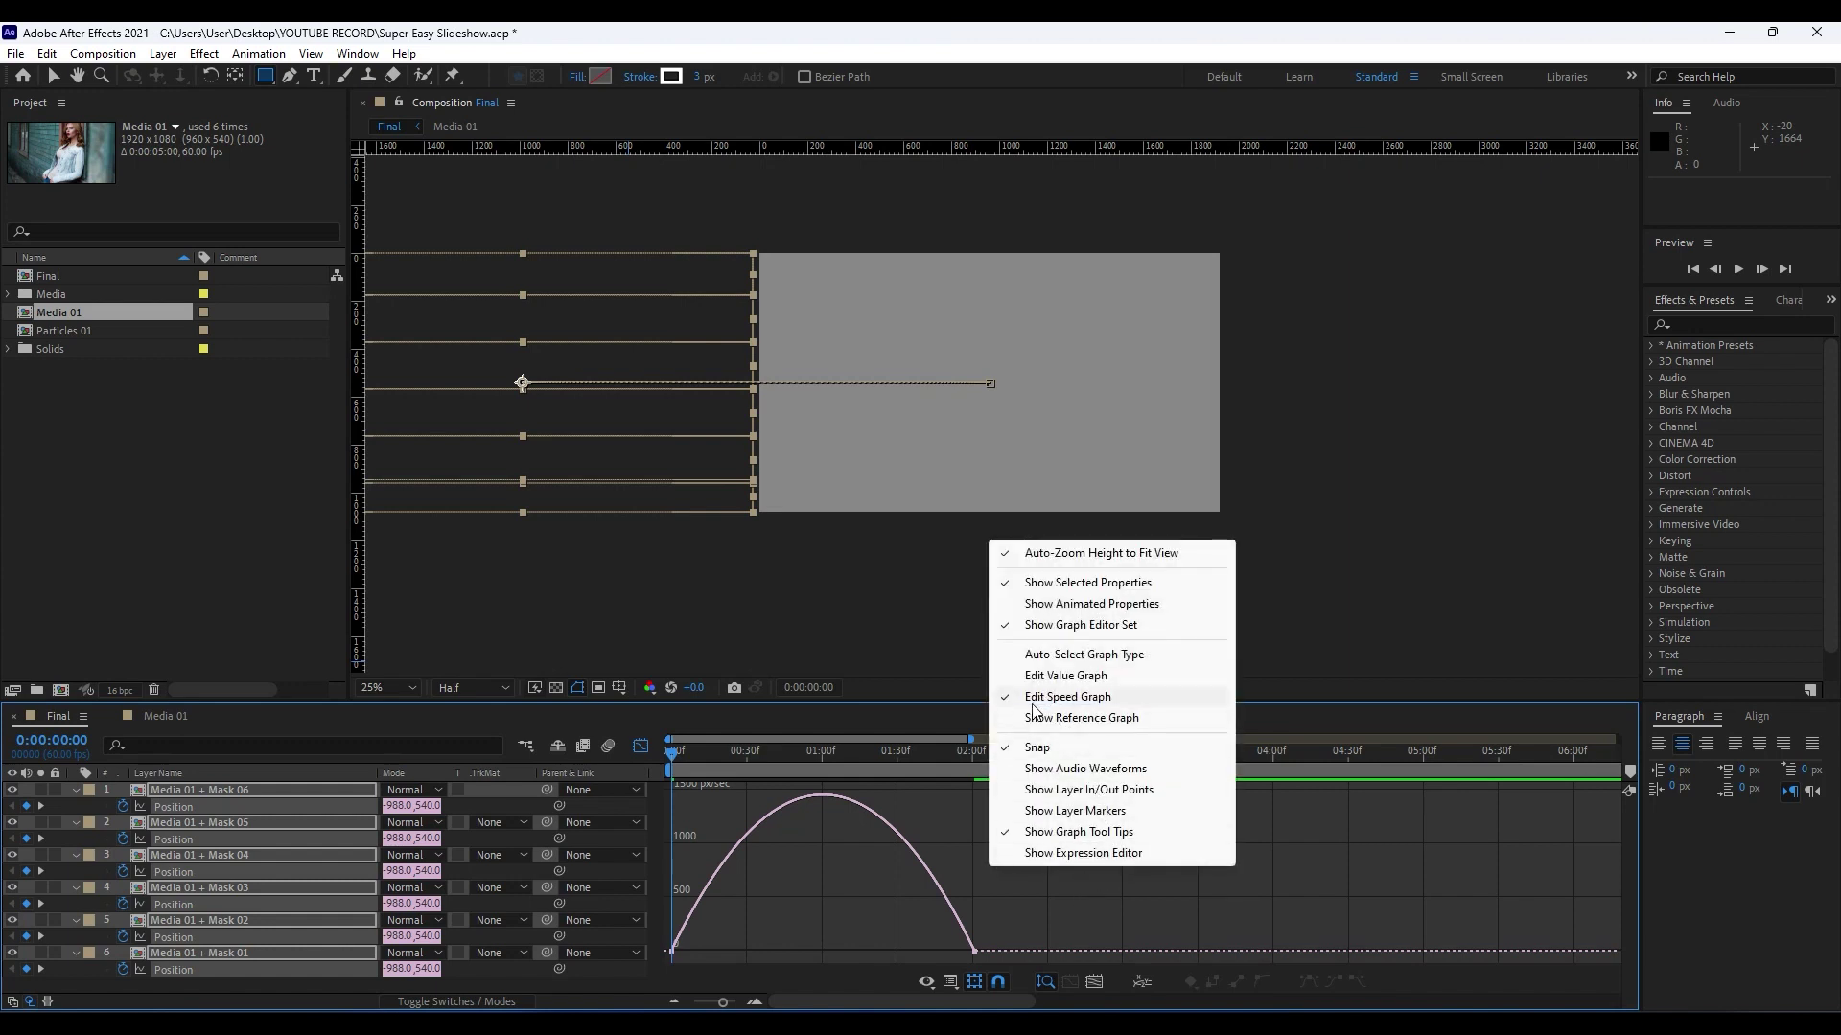
pyautogui.click(1101, 706)
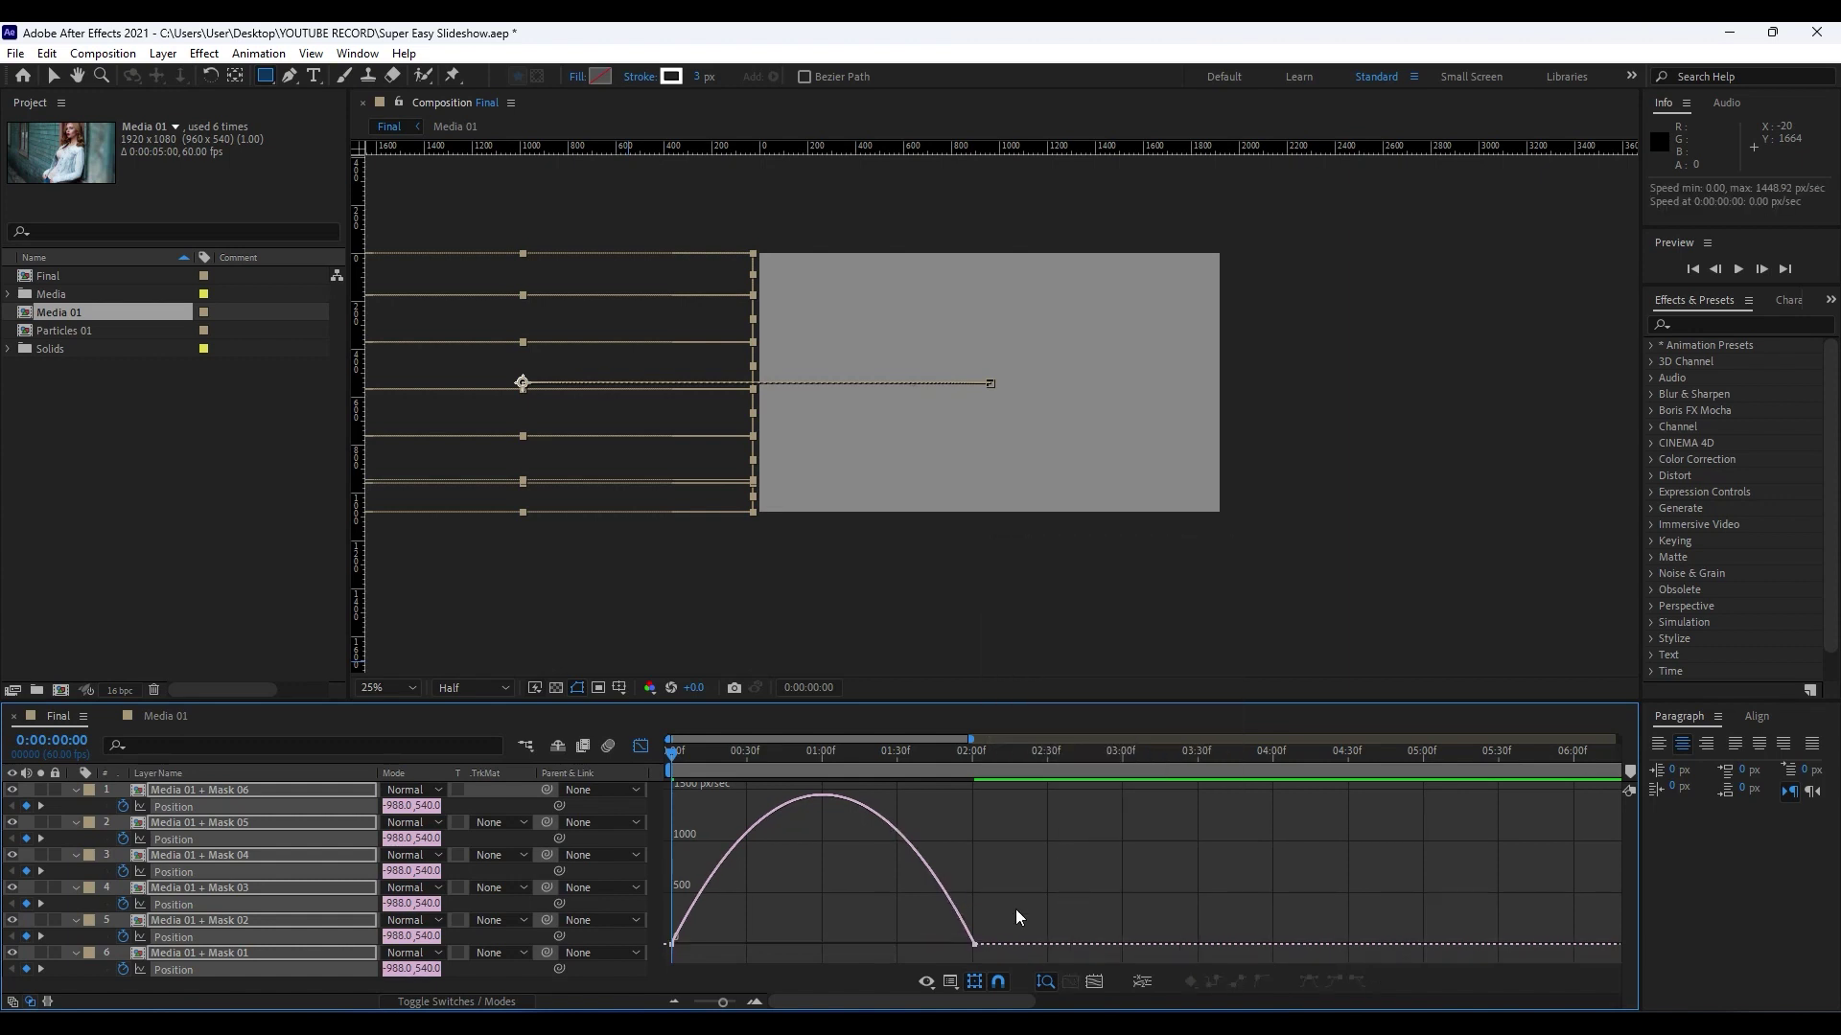
pyautogui.moveTo(1092, 880); pyautogui.dragTo(822, 948)
pyautogui.click(640, 747)
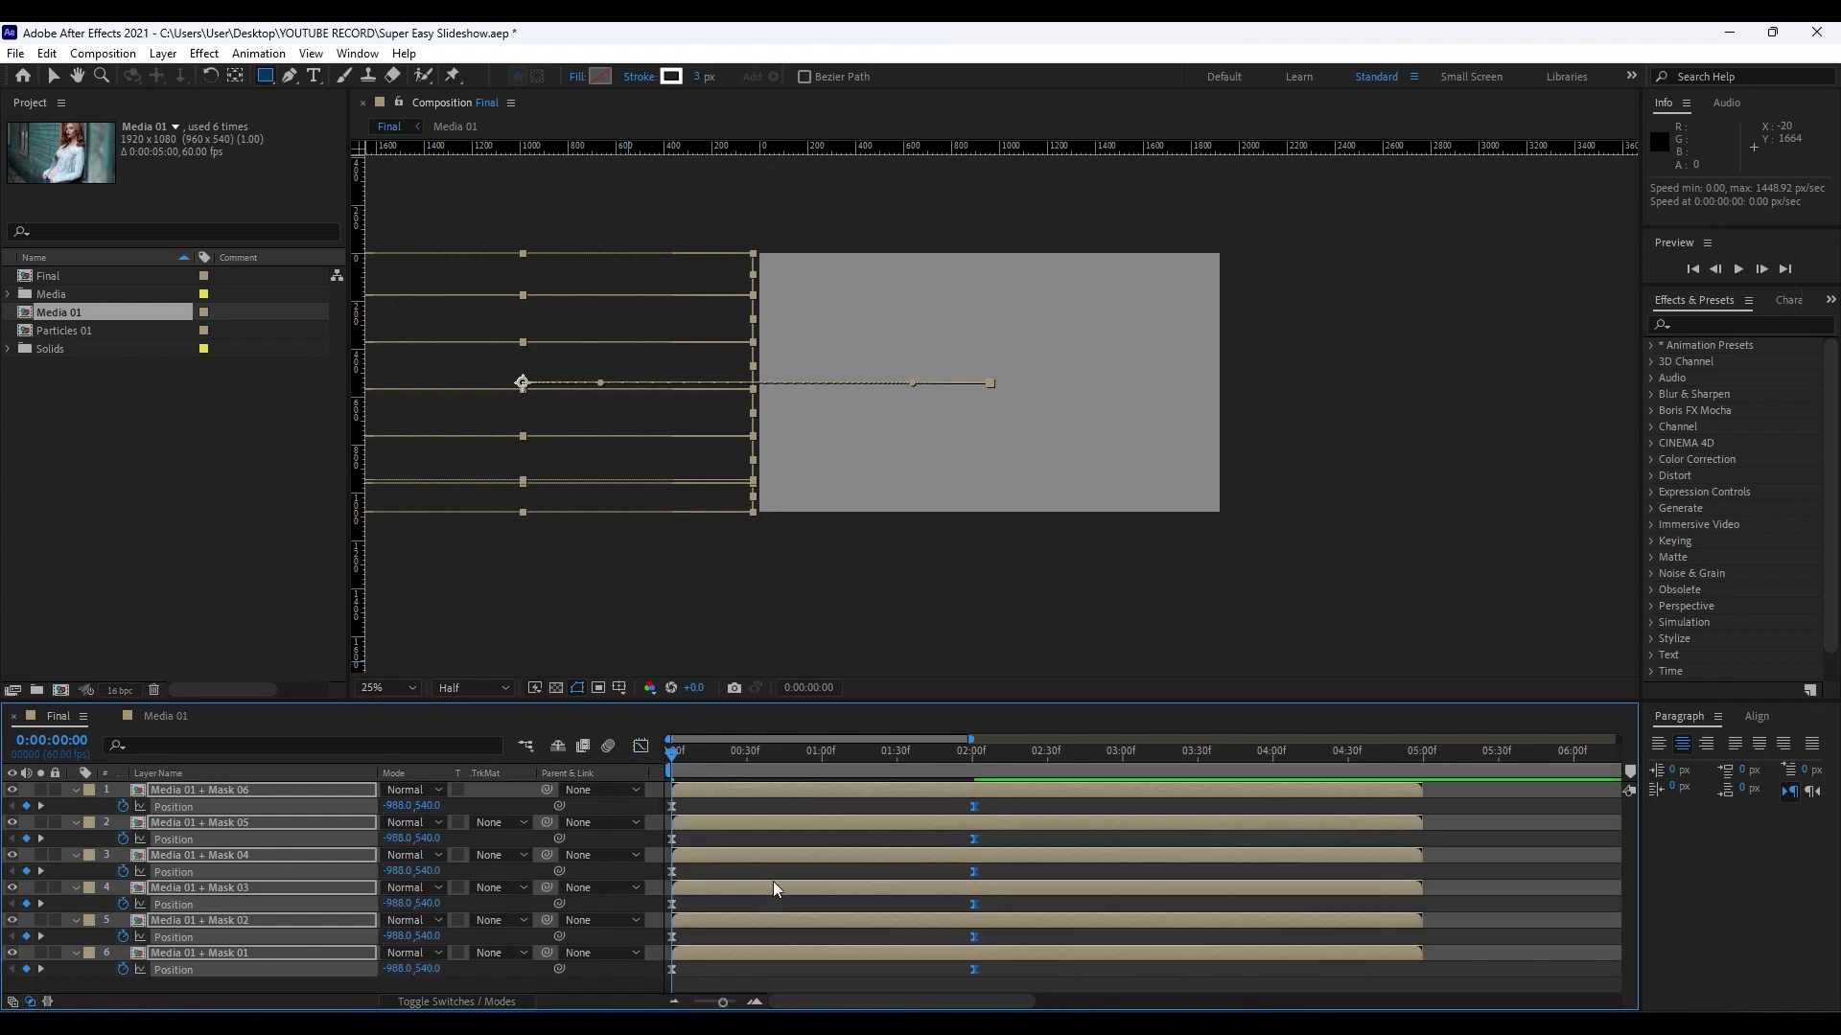
# Preview the slide-in, collapse the layers, and zoom the timeline to single frames.
pyautogui.press('space')
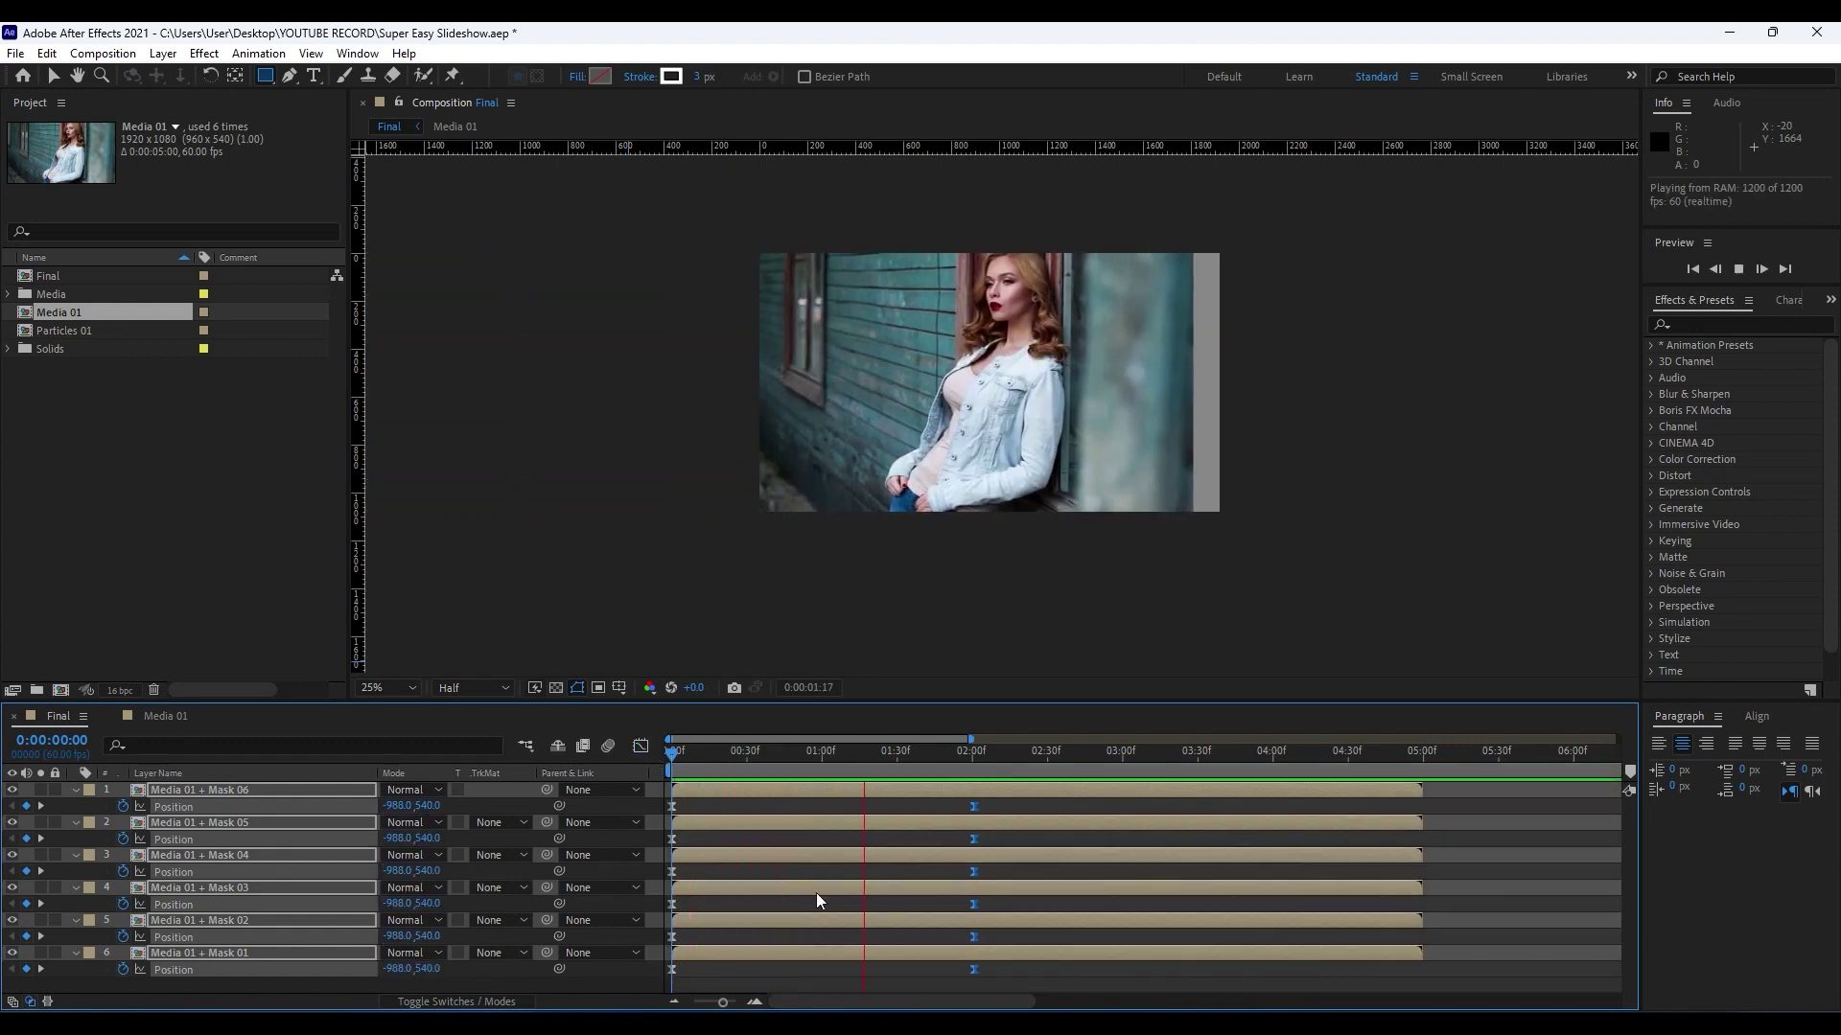
pyautogui.press('space')
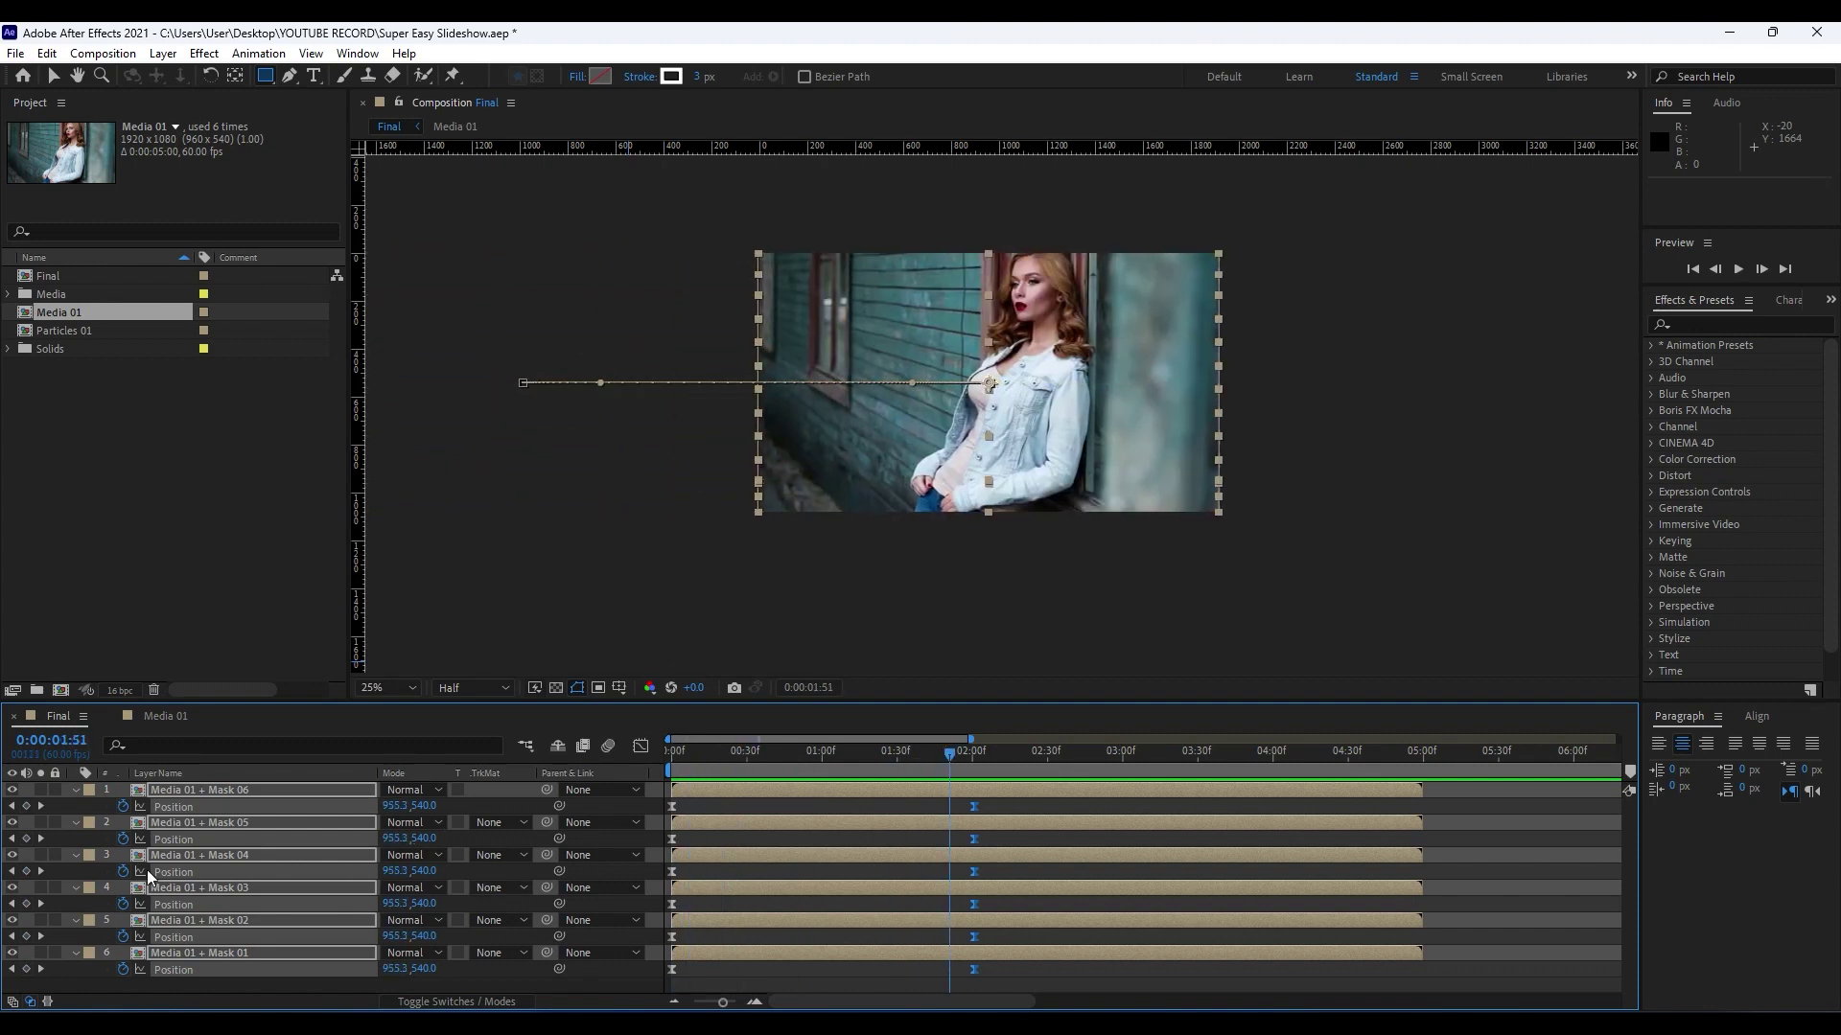
pyautogui.click(75, 791)
pyautogui.click(124, 894)
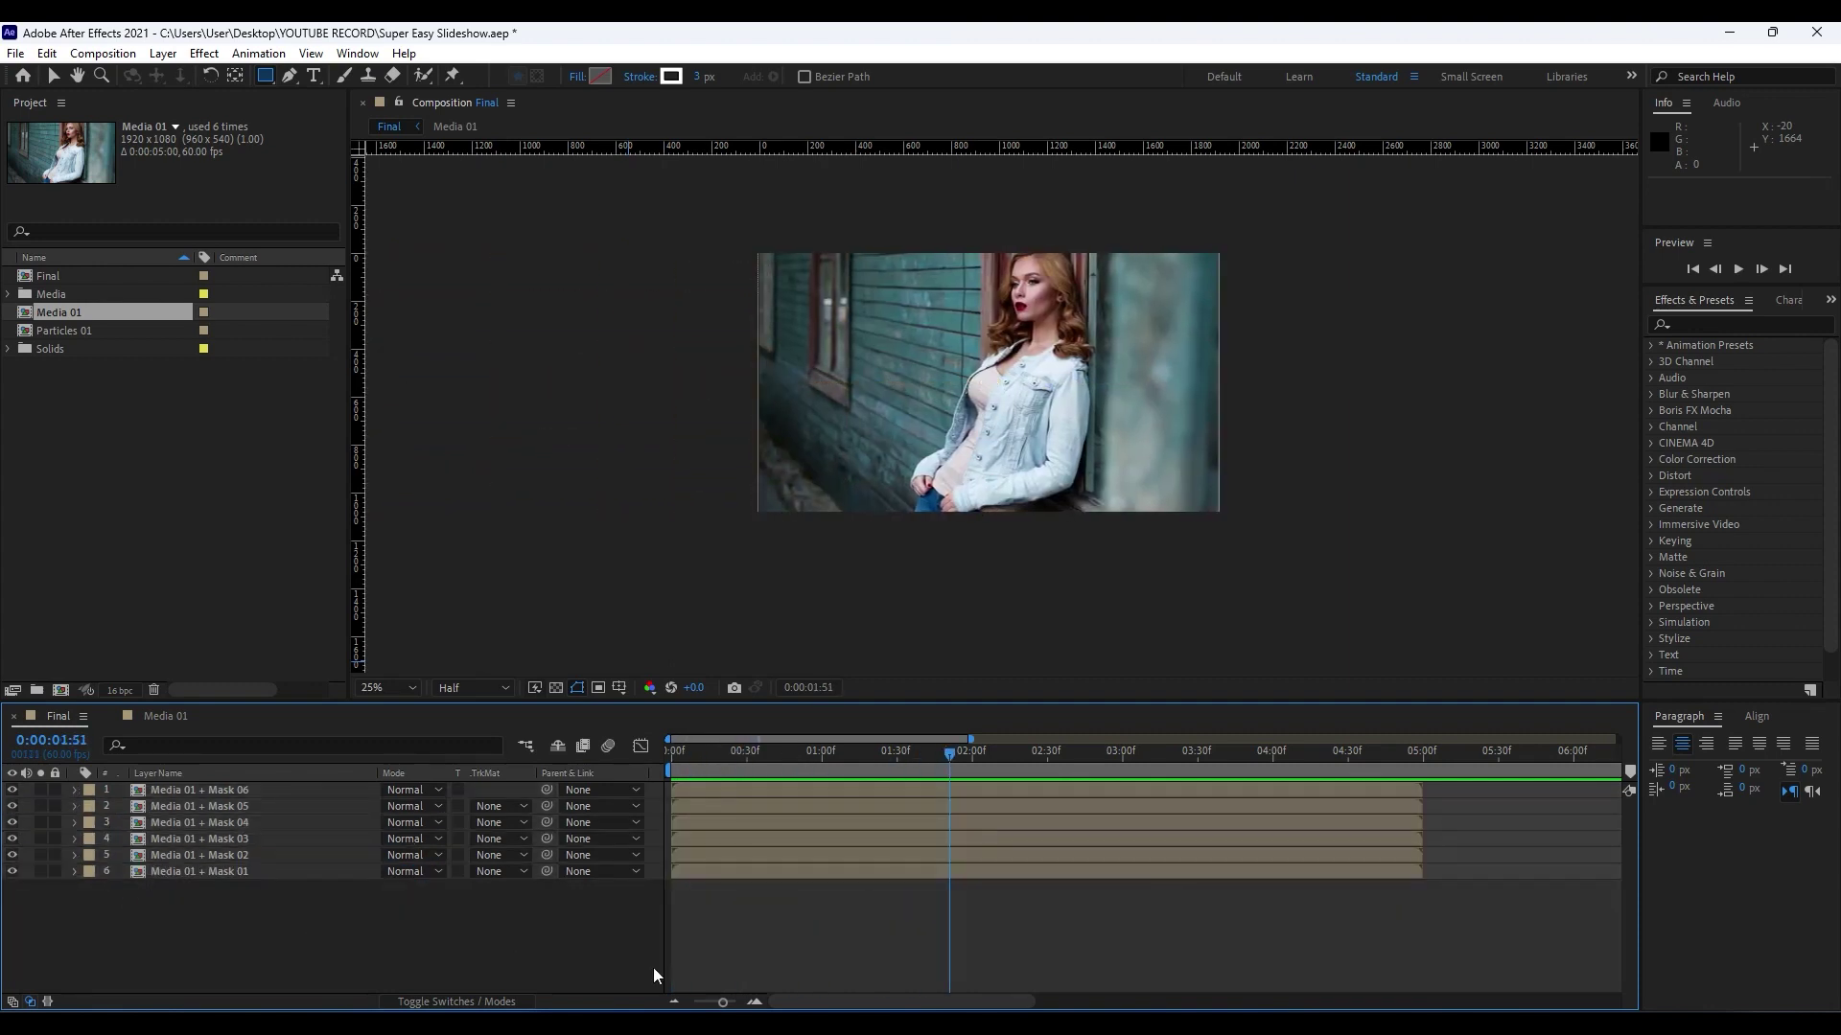
pyautogui.moveTo(722, 1003); pyautogui.dragTo(752, 1004)
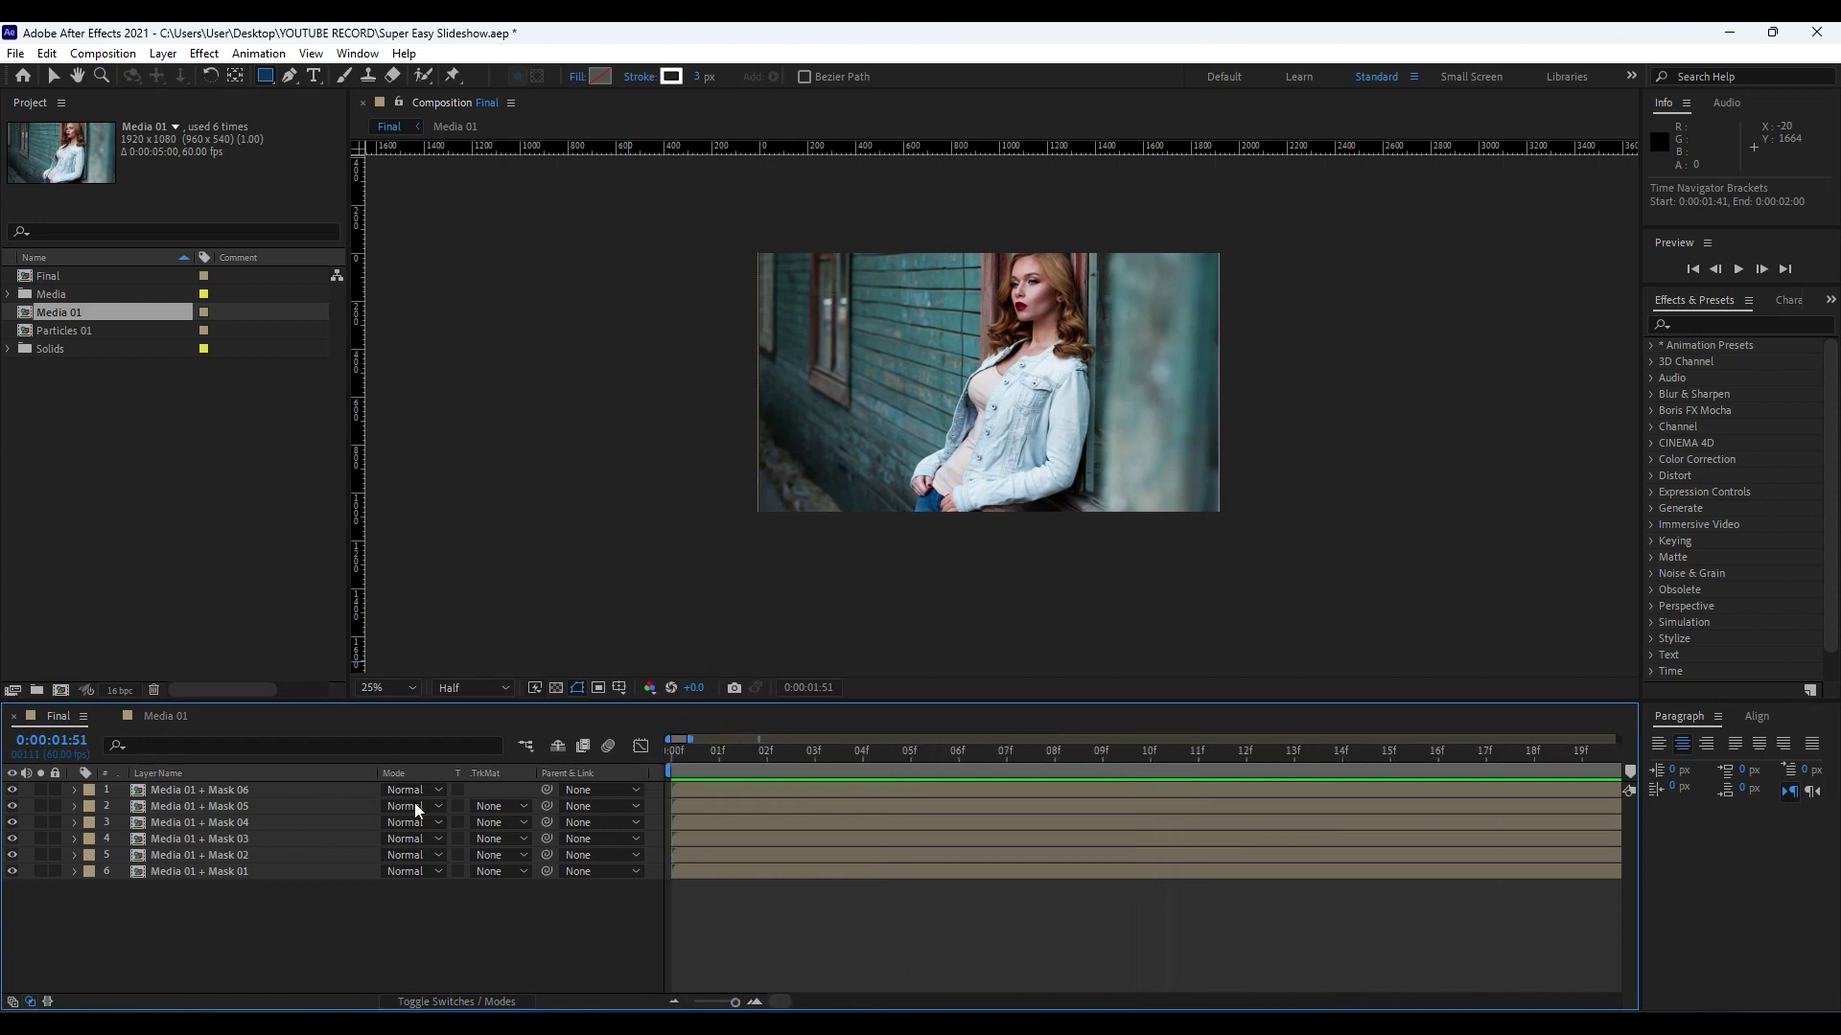
# Offset each strip's layer bar one frame later, from Mask 06 first to Mask 01 last.
pyautogui.click(240, 790)
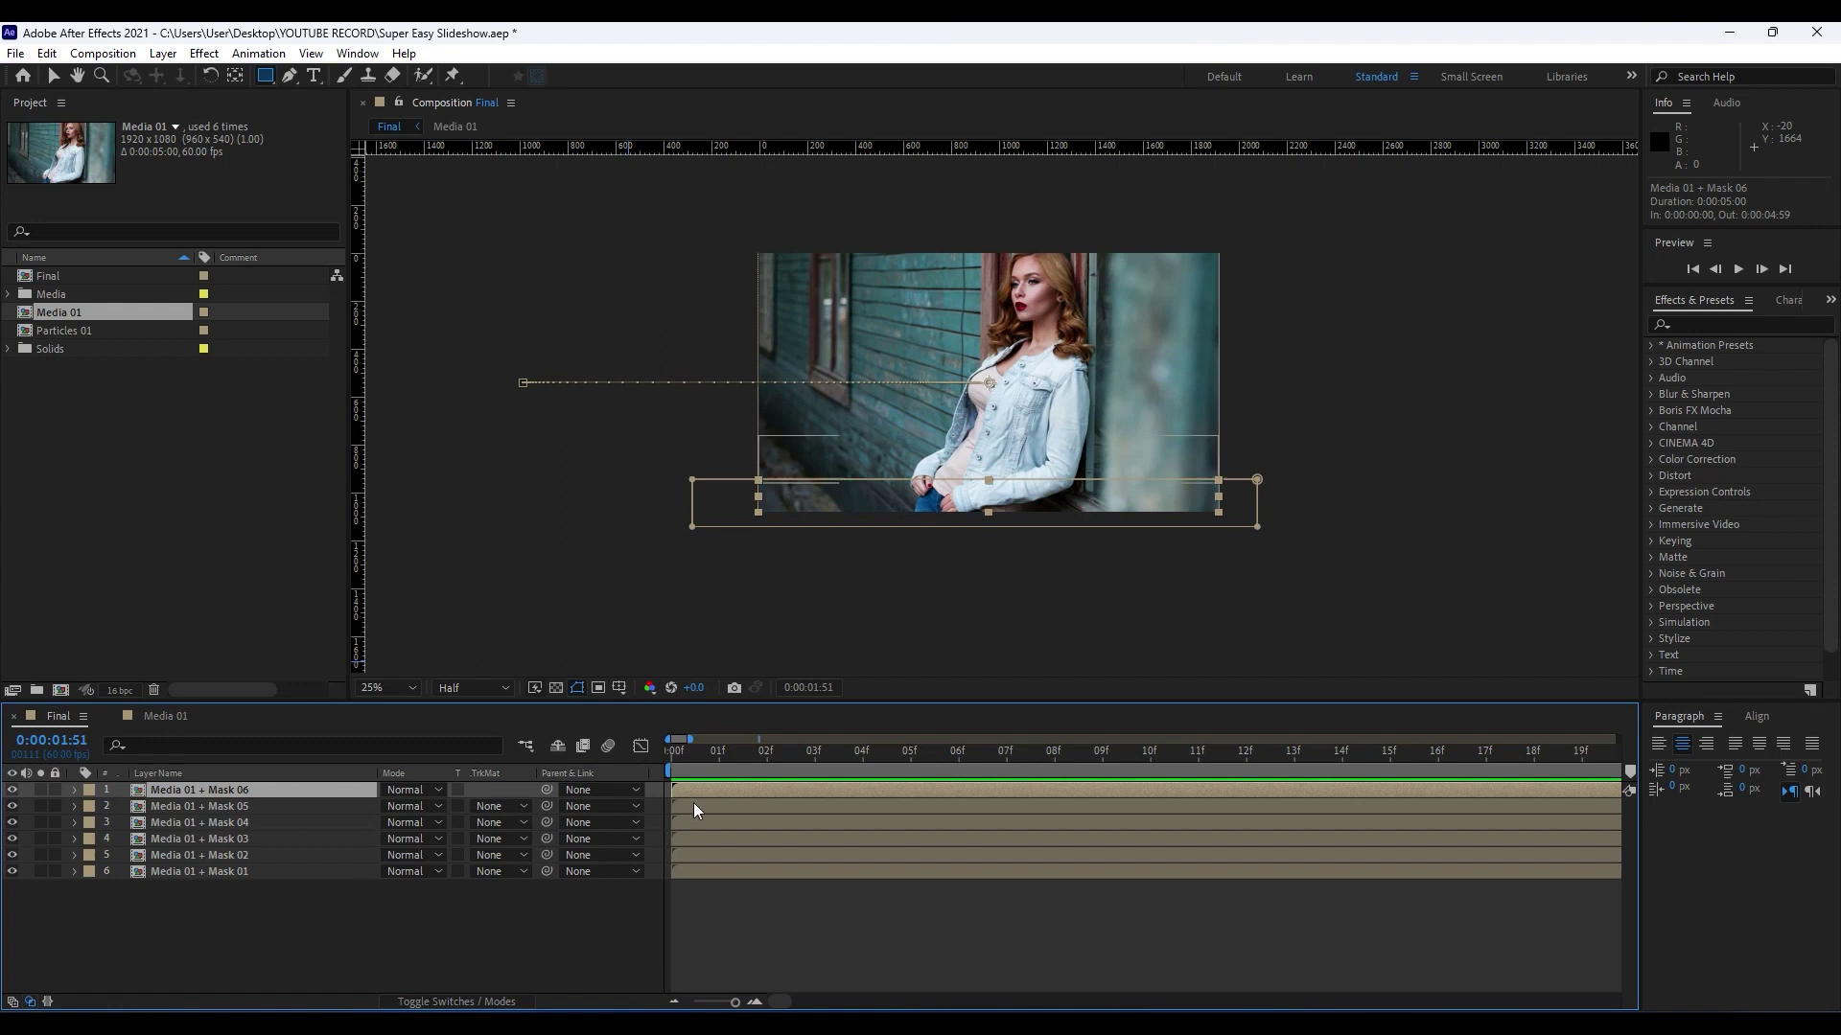
pyautogui.moveTo(694, 807); pyautogui.dragTo(848, 841)
pyautogui.moveTo(692, 857); pyautogui.dragTo(887, 859)
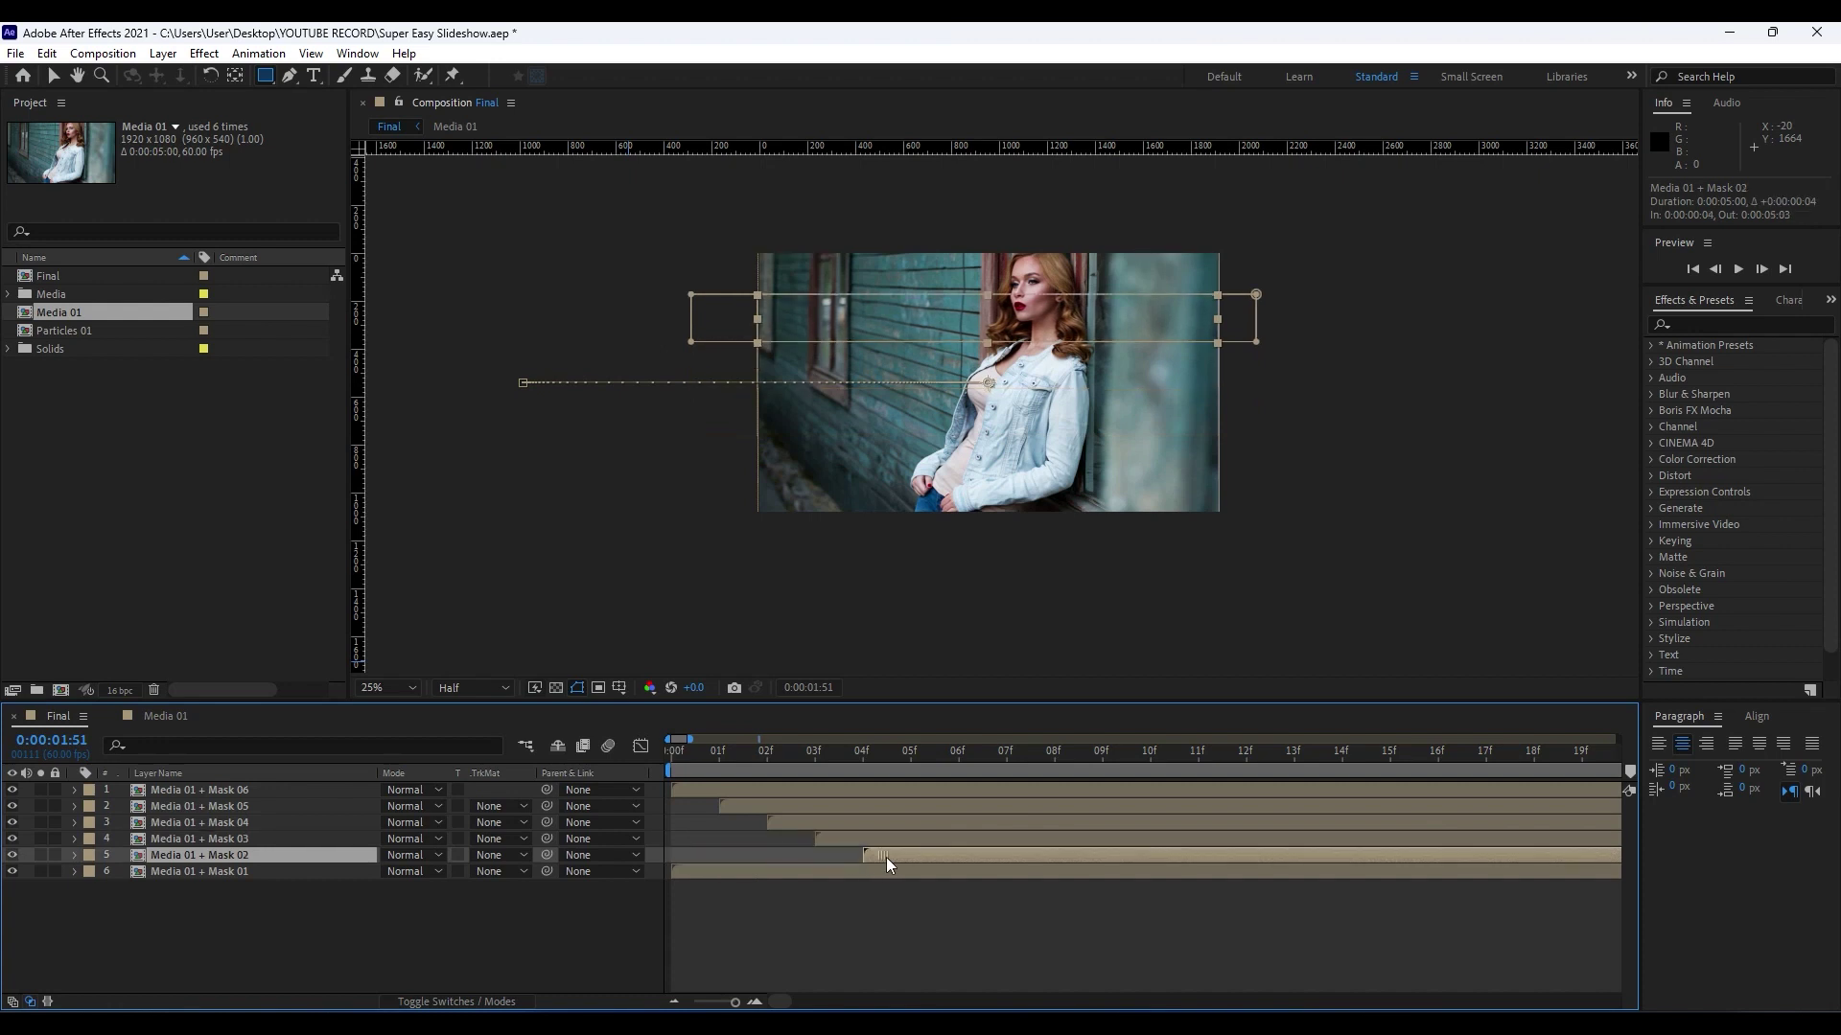
pyautogui.moveTo(682, 872); pyautogui.dragTo(908, 874)
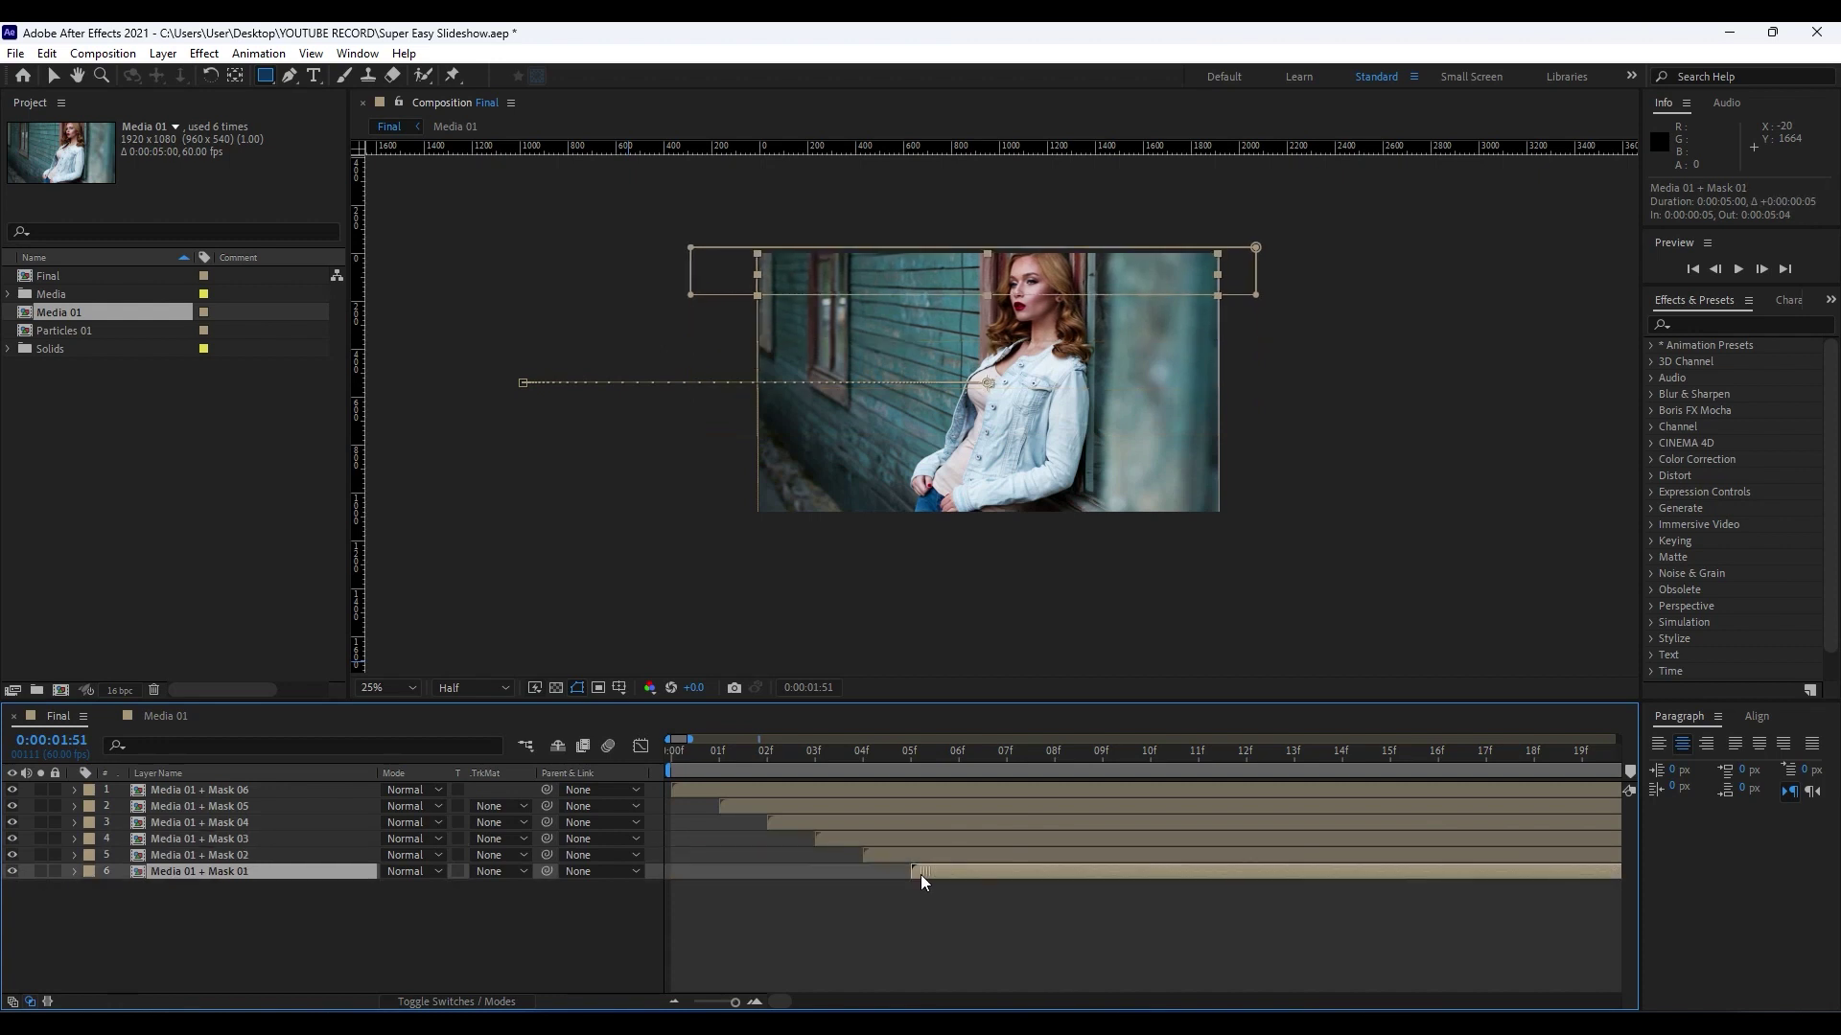
pyautogui.moveTo(685, 763); pyautogui.dragTo(801, 826)
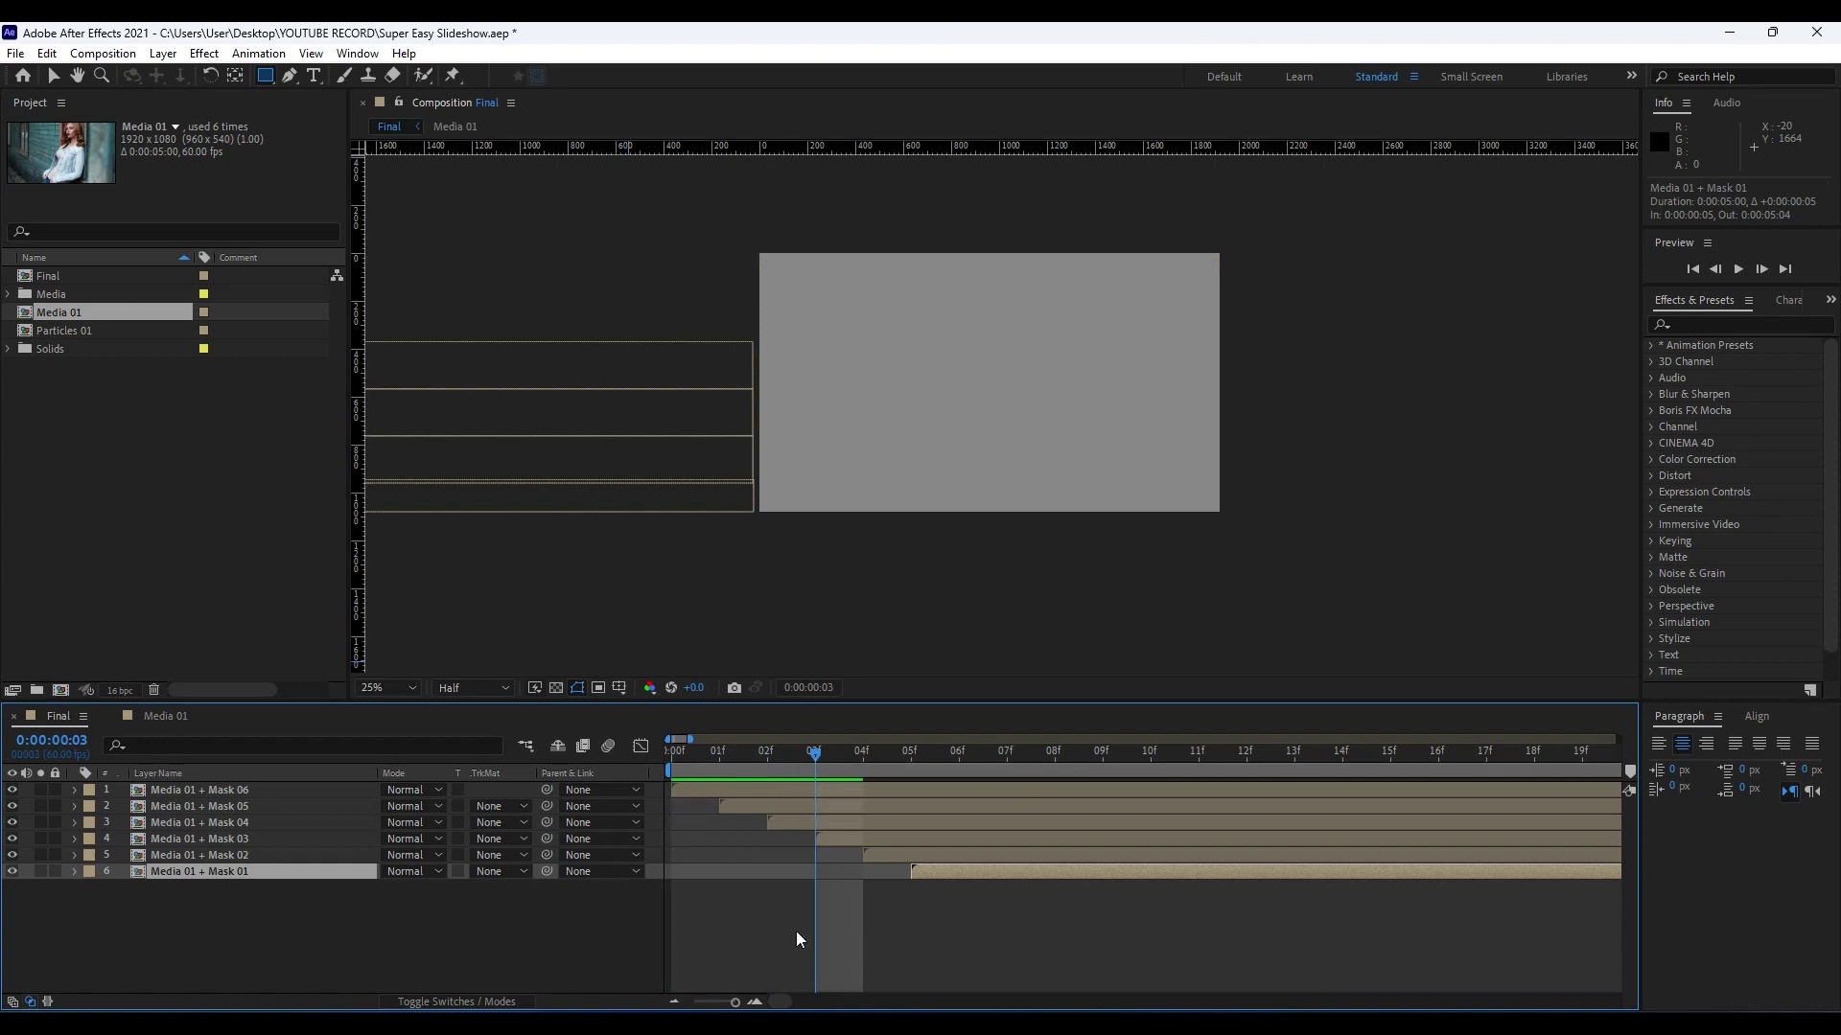
pyautogui.moveTo(733, 1003); pyautogui.dragTo(694, 1002)
# Preview the staggered strip slide-in around 2.5 seconds and enable composition motion blur.
pyautogui.press('space')
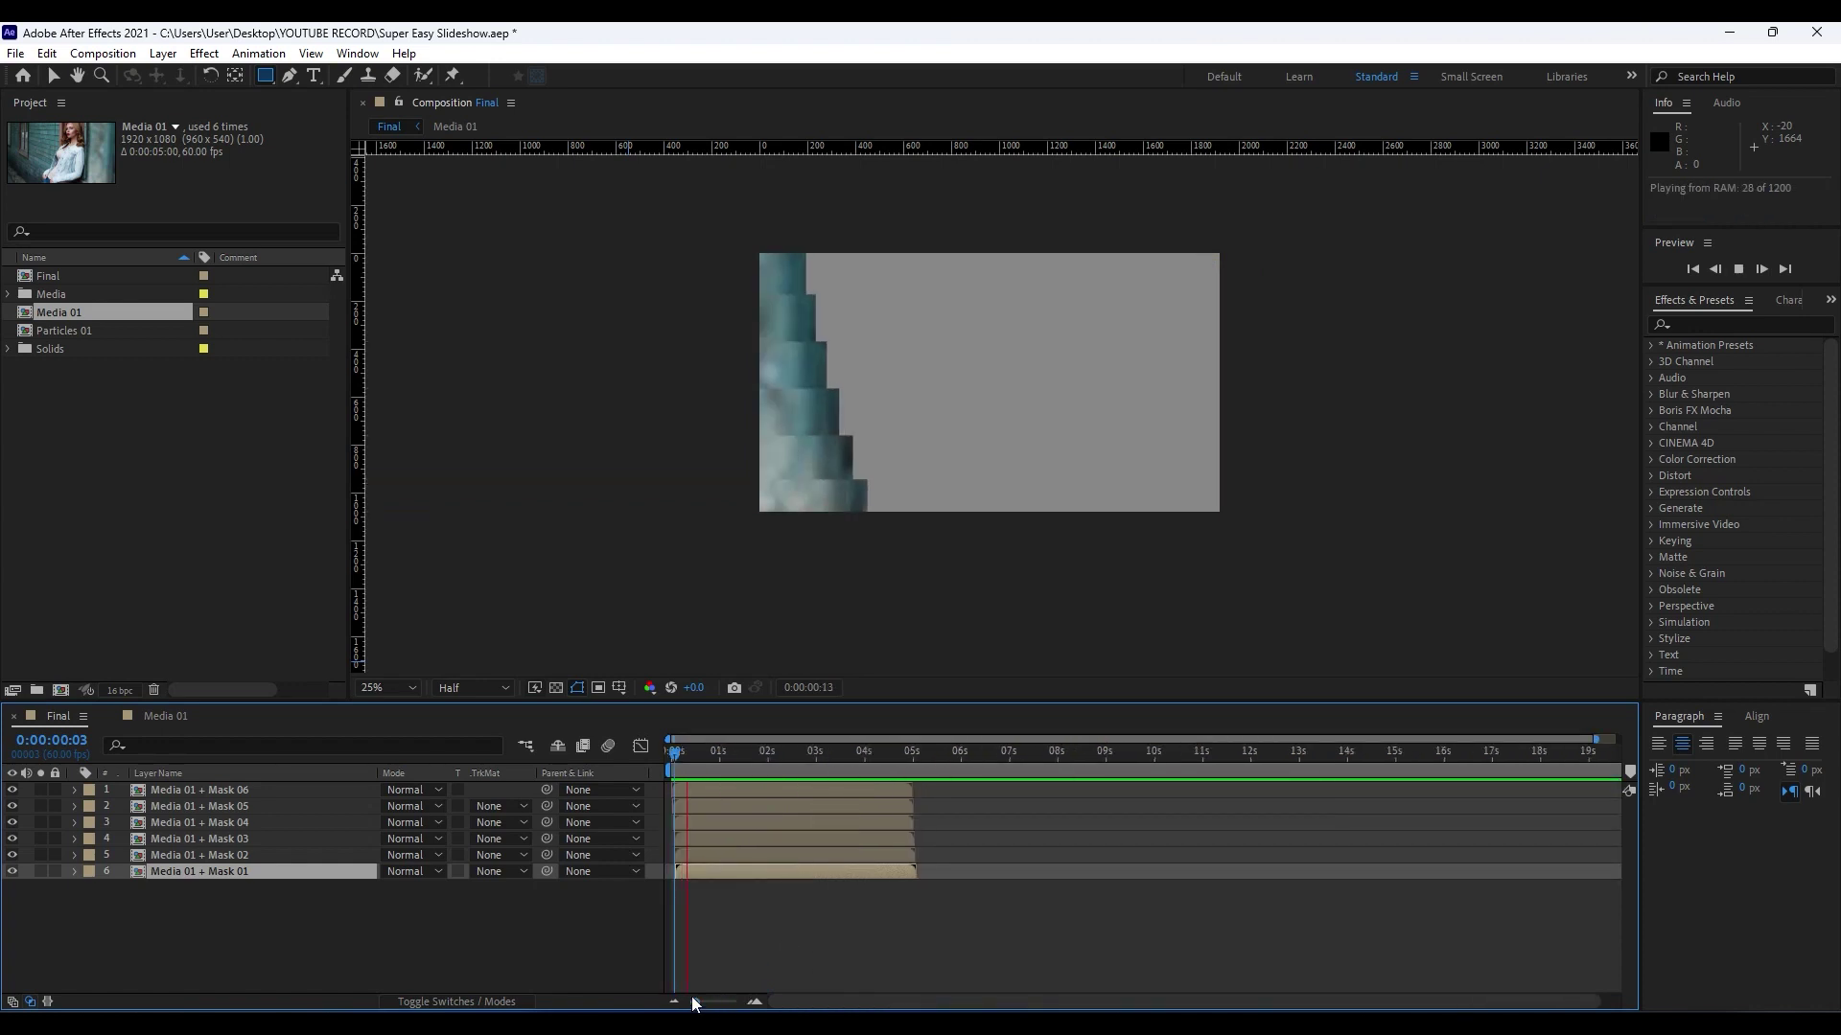
pyautogui.moveTo(692, 752); pyautogui.dragTo(796, 743)
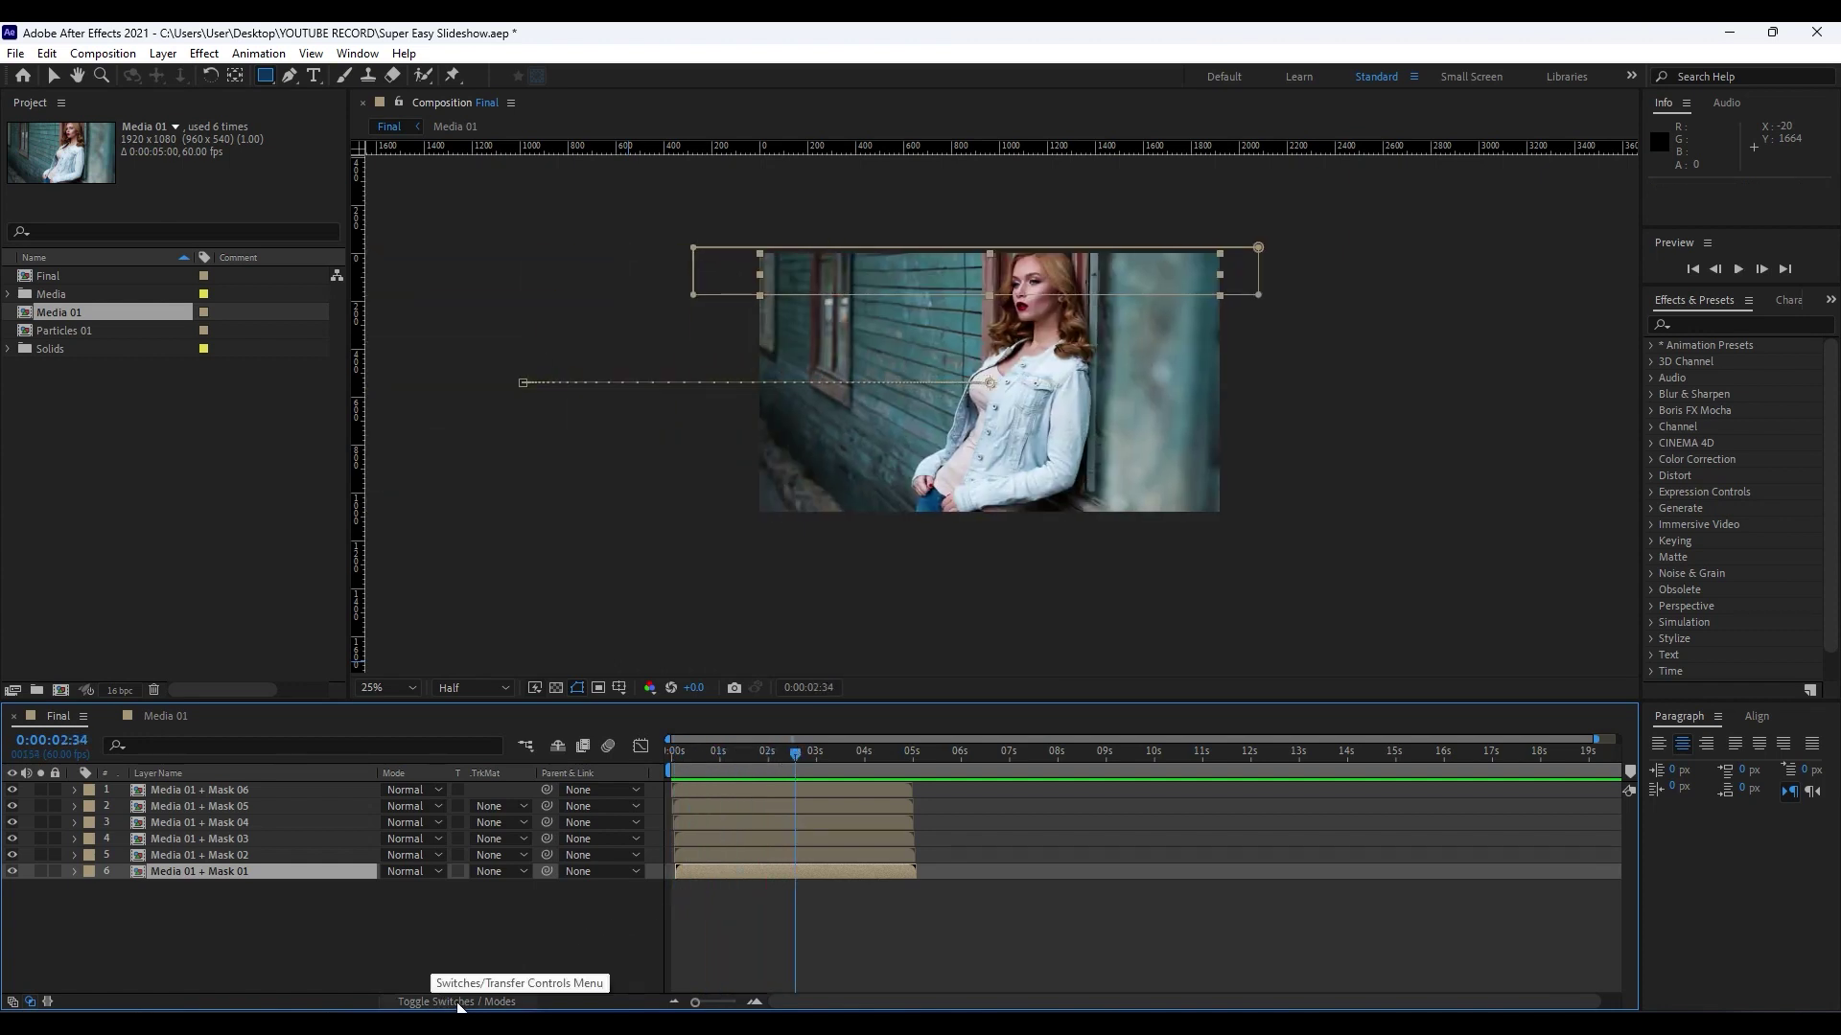
pyautogui.click(485, 1003)
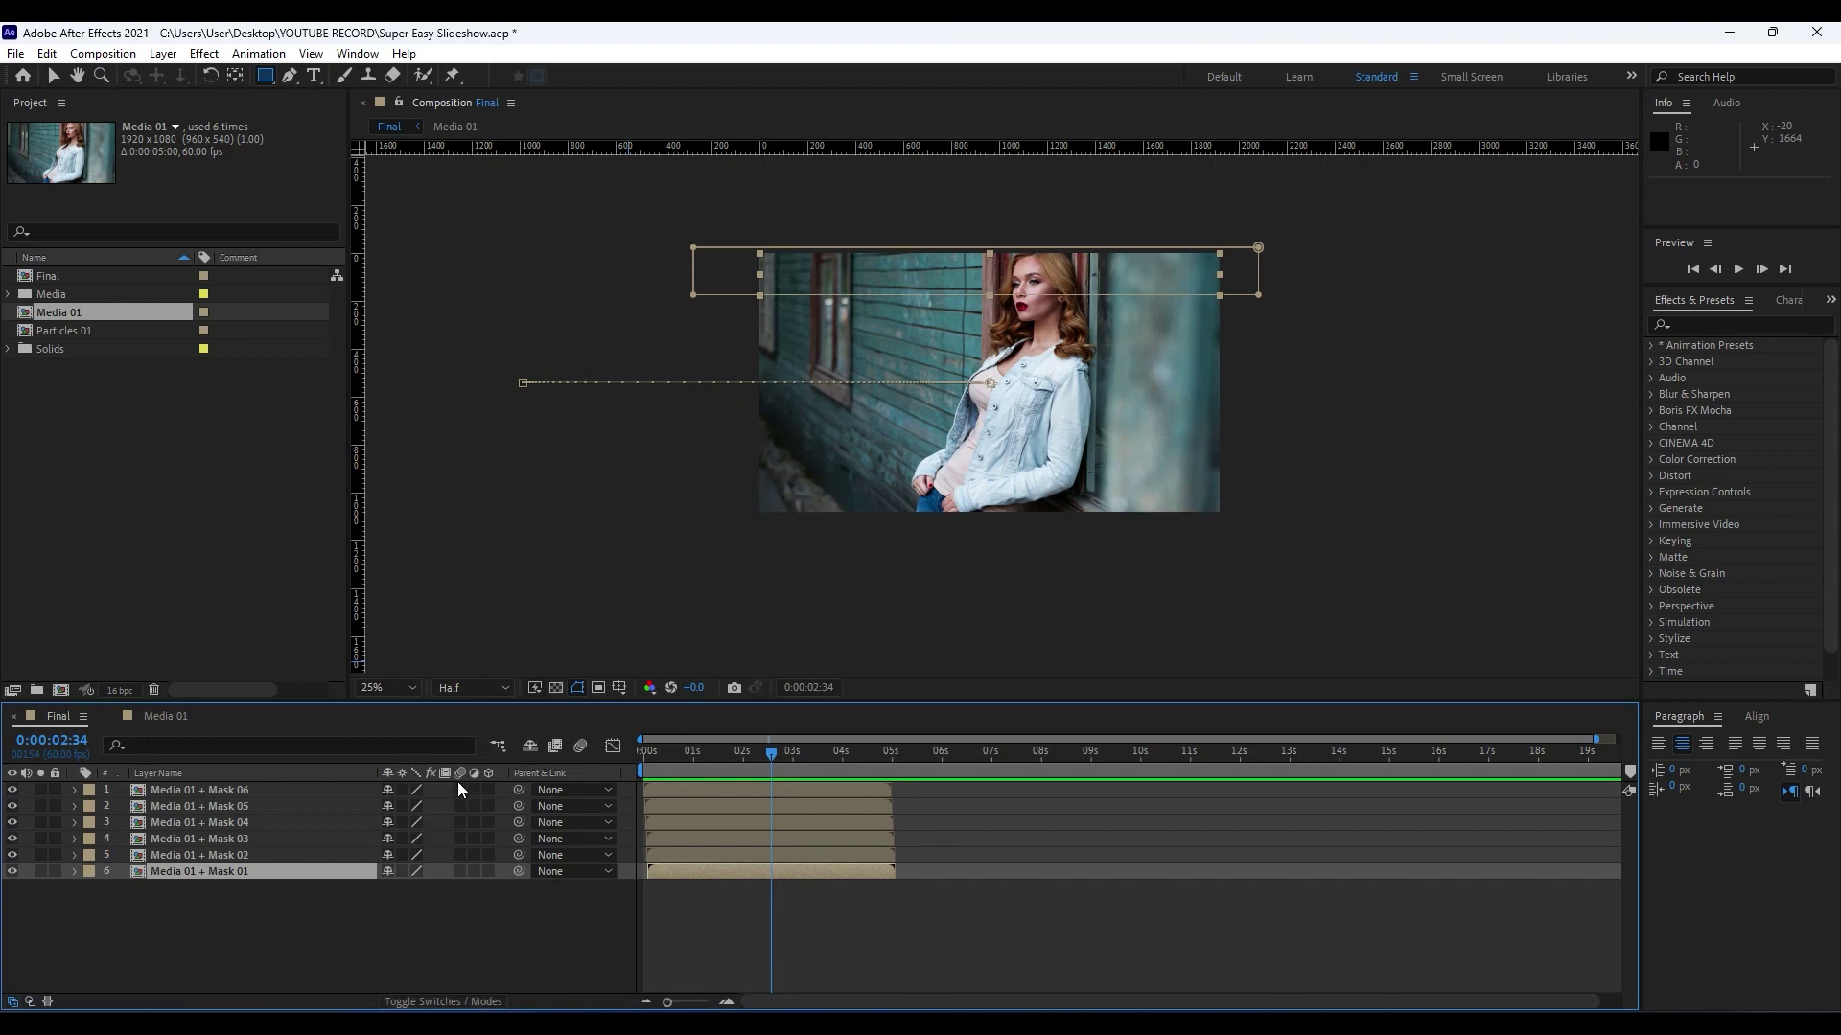
pyautogui.click(582, 746)
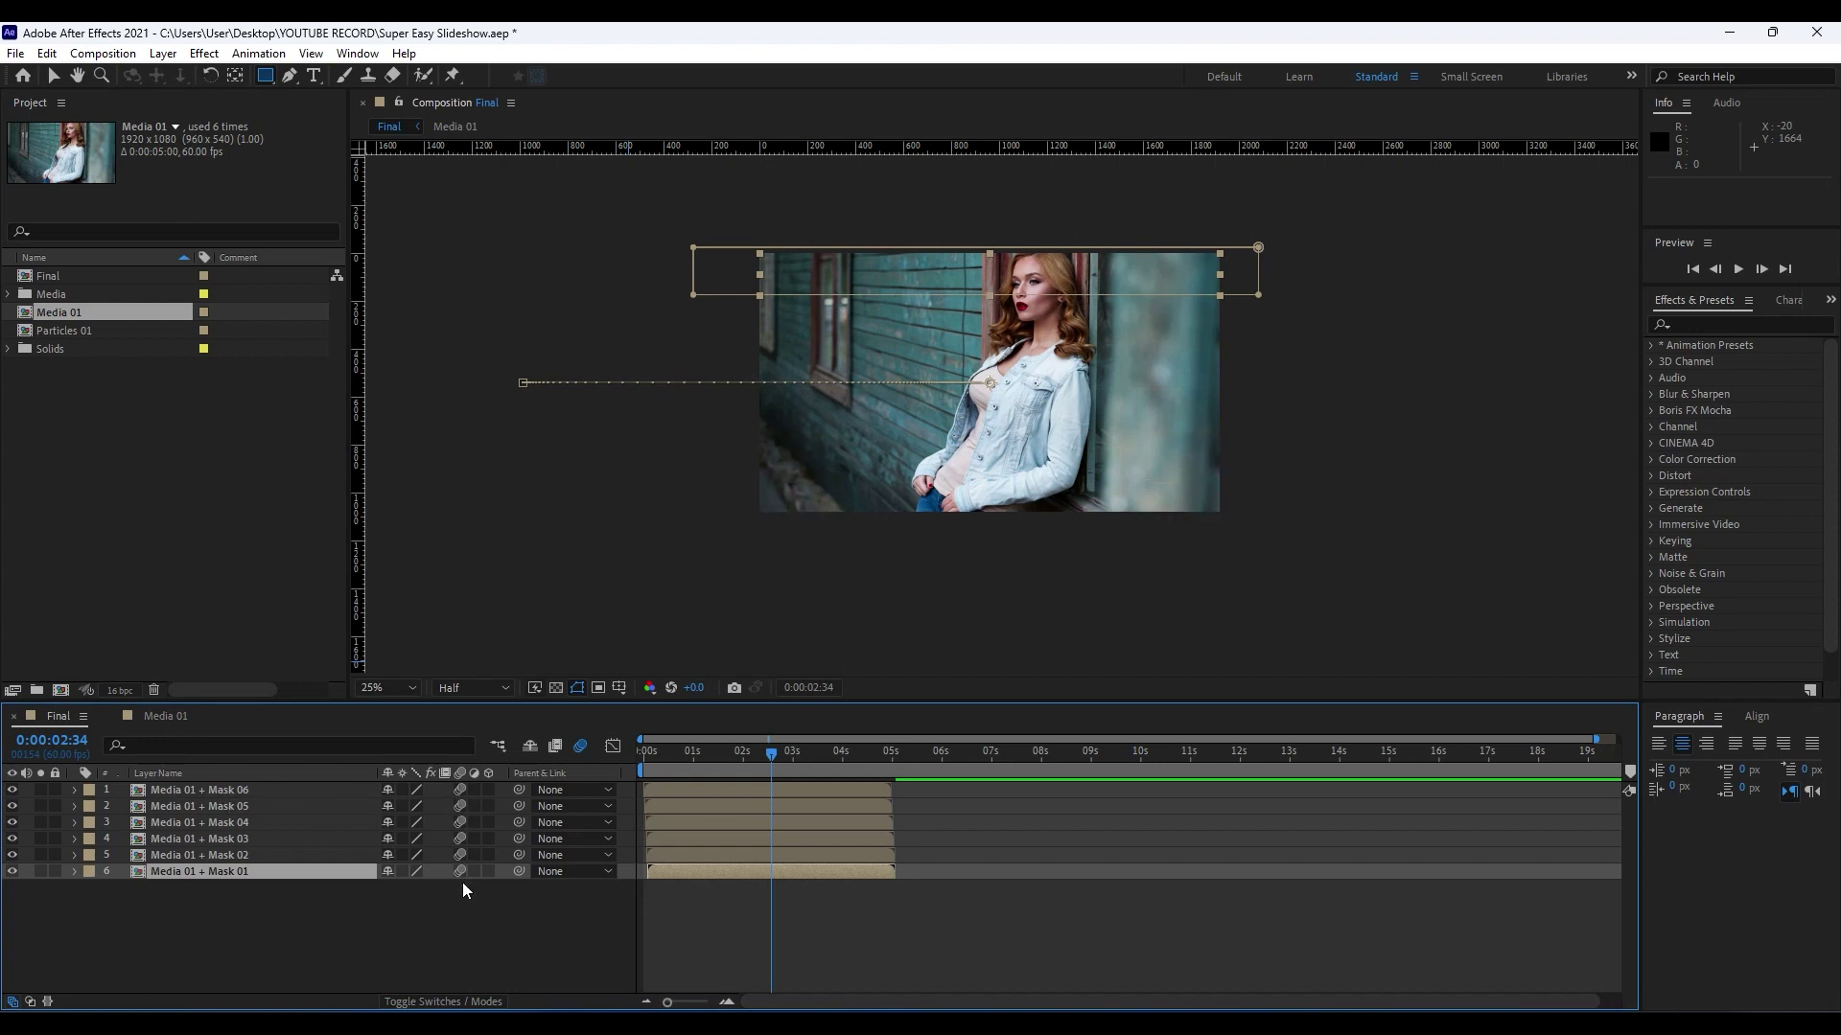
pyautogui.click(506, 928)
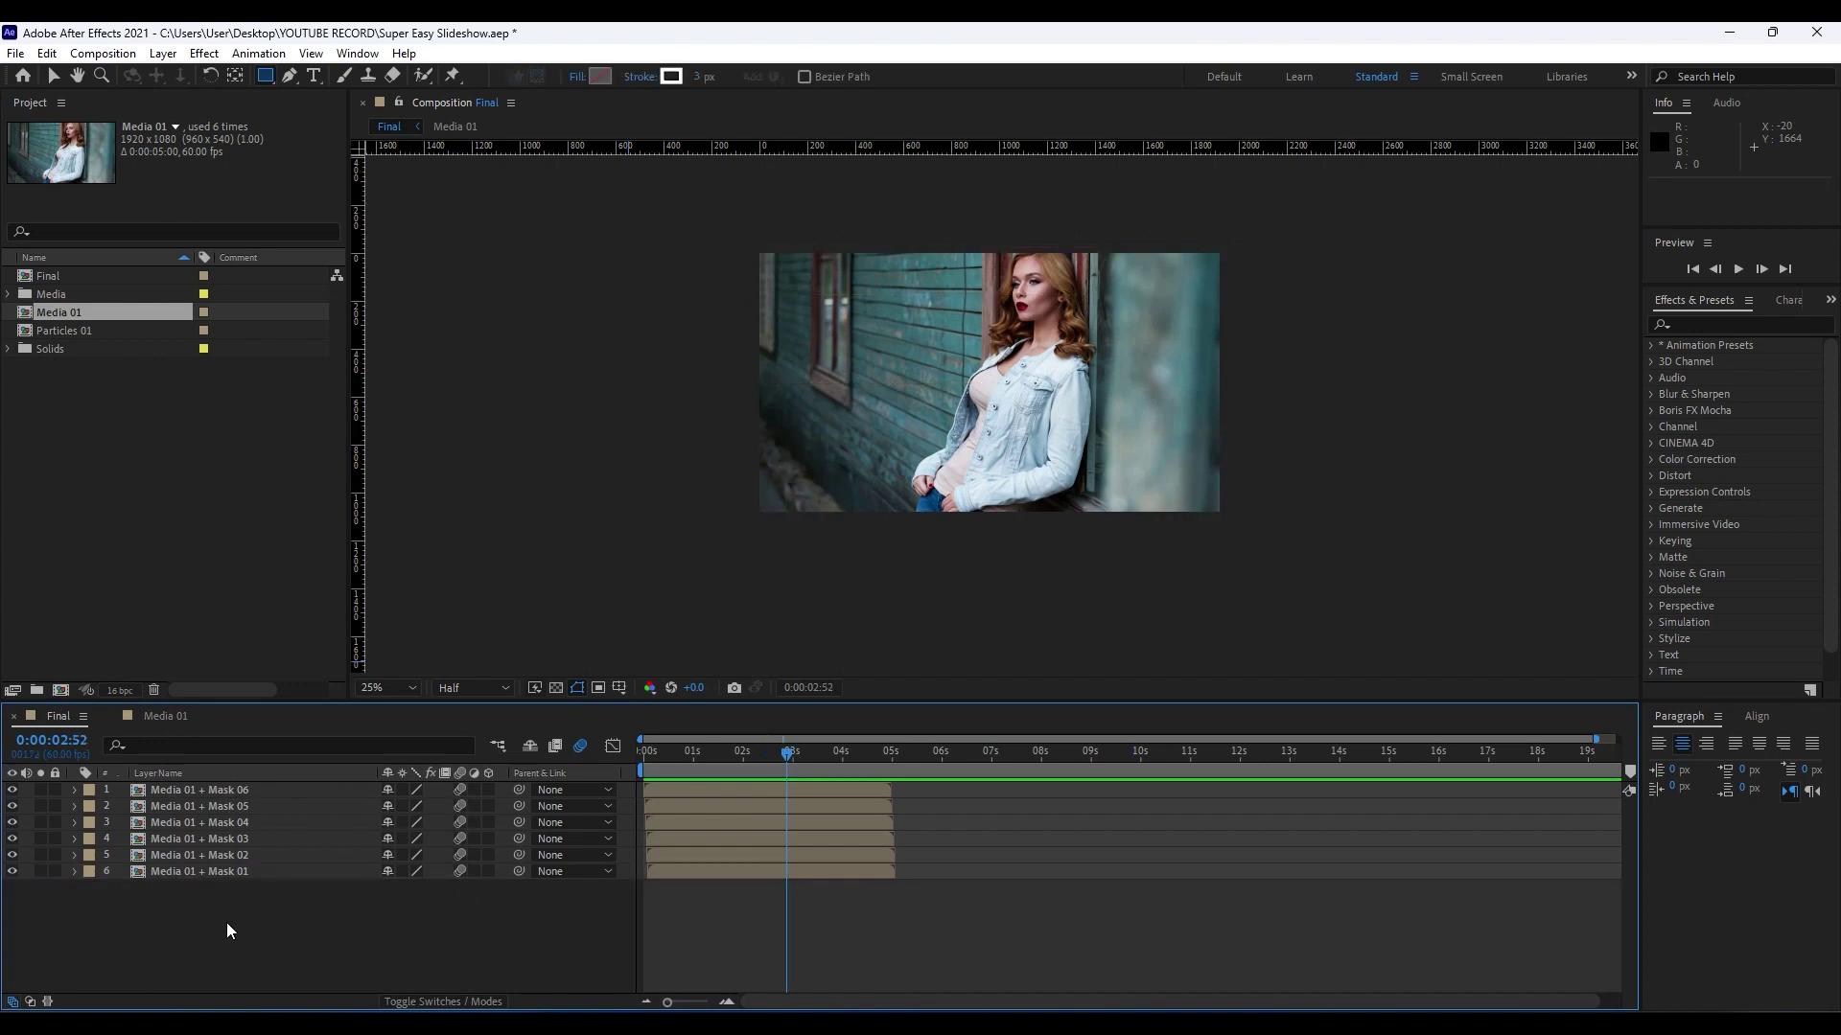
# Precompose the six strip layers as 'Media 01 + Elements', moving all attributes.
pyautogui.moveTo(325, 922); pyautogui.dragTo(169, 761)
pyautogui.rightClick(255, 832)
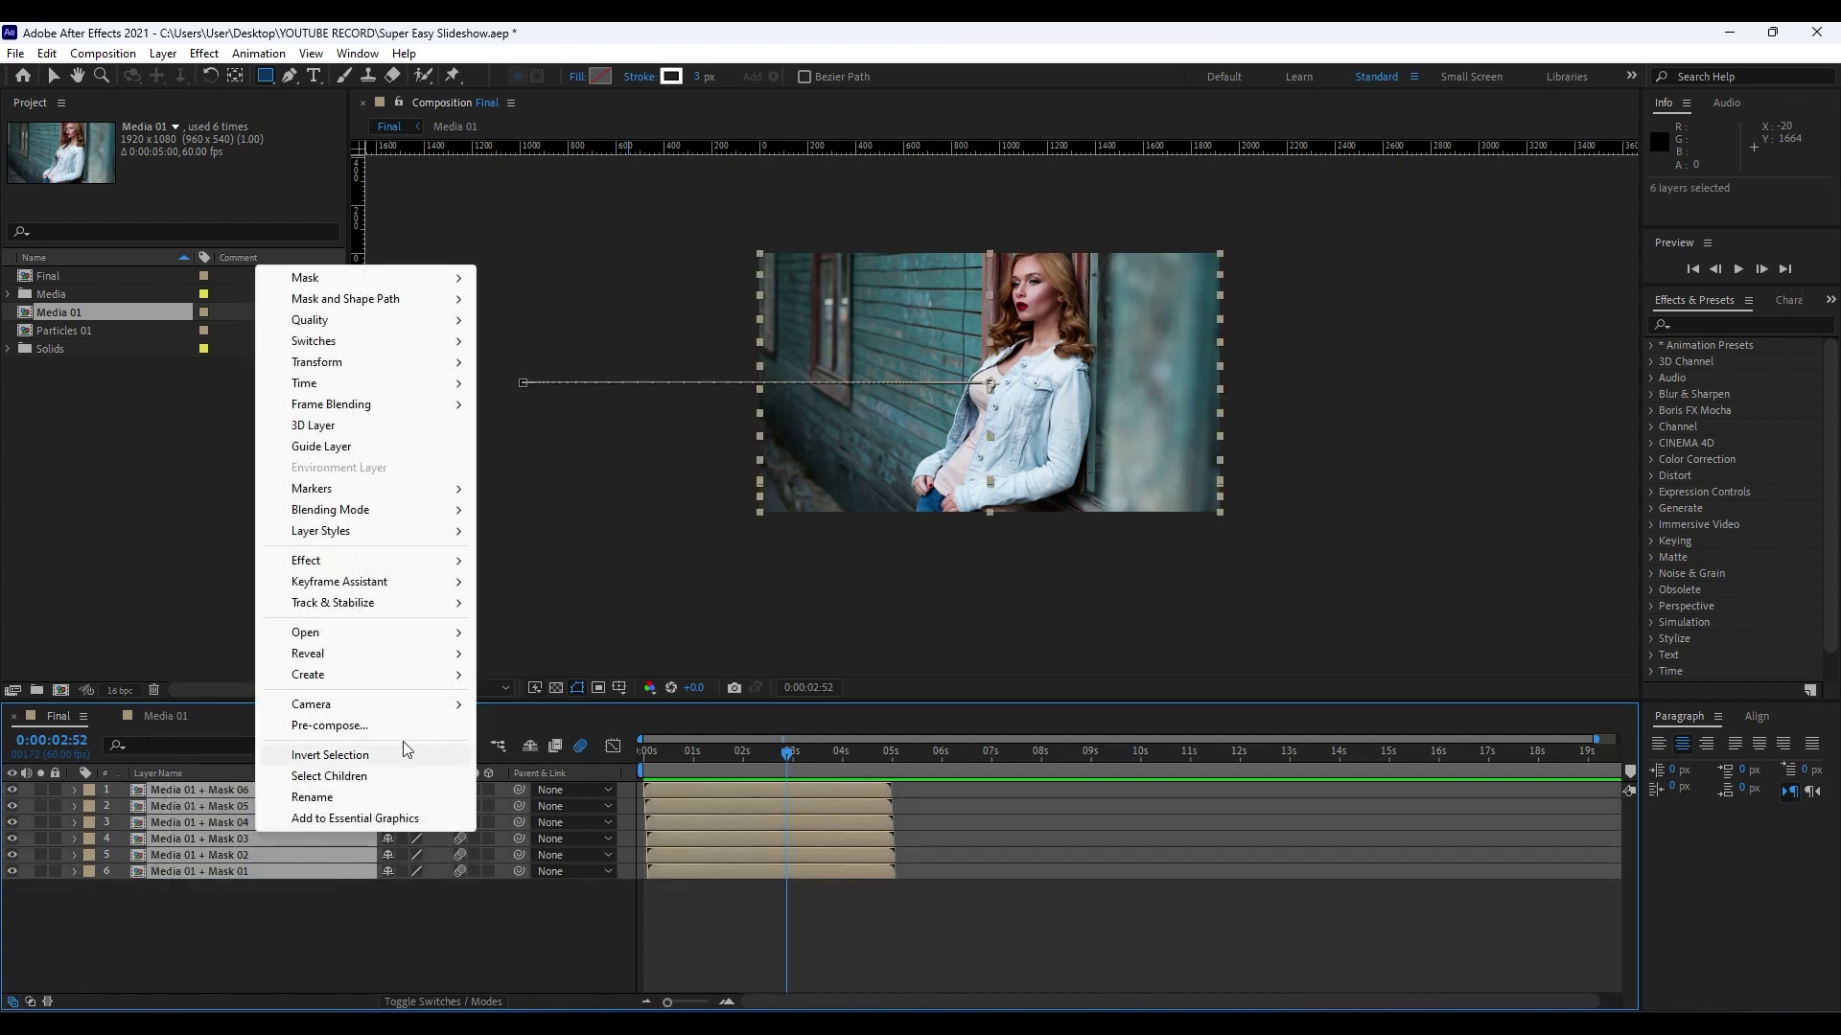
pyautogui.click(399, 724)
pyautogui.click(844, 536)
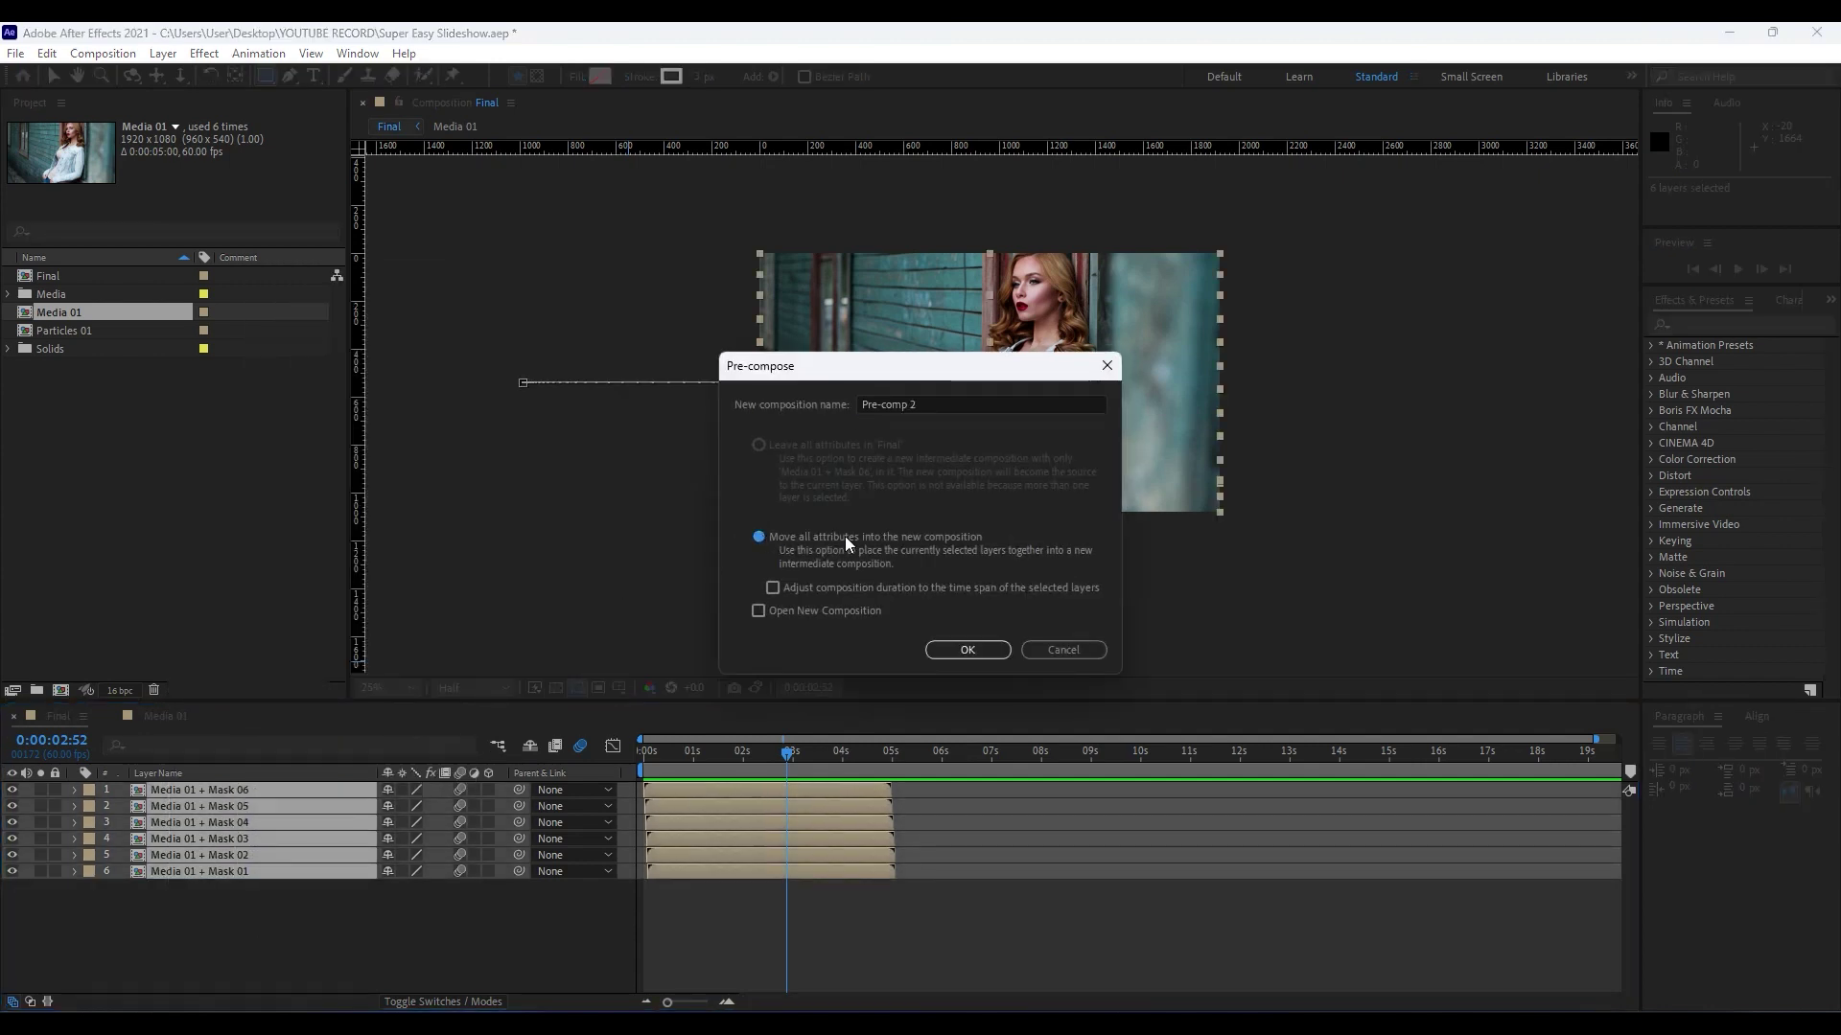
pyautogui.click(952, 401)
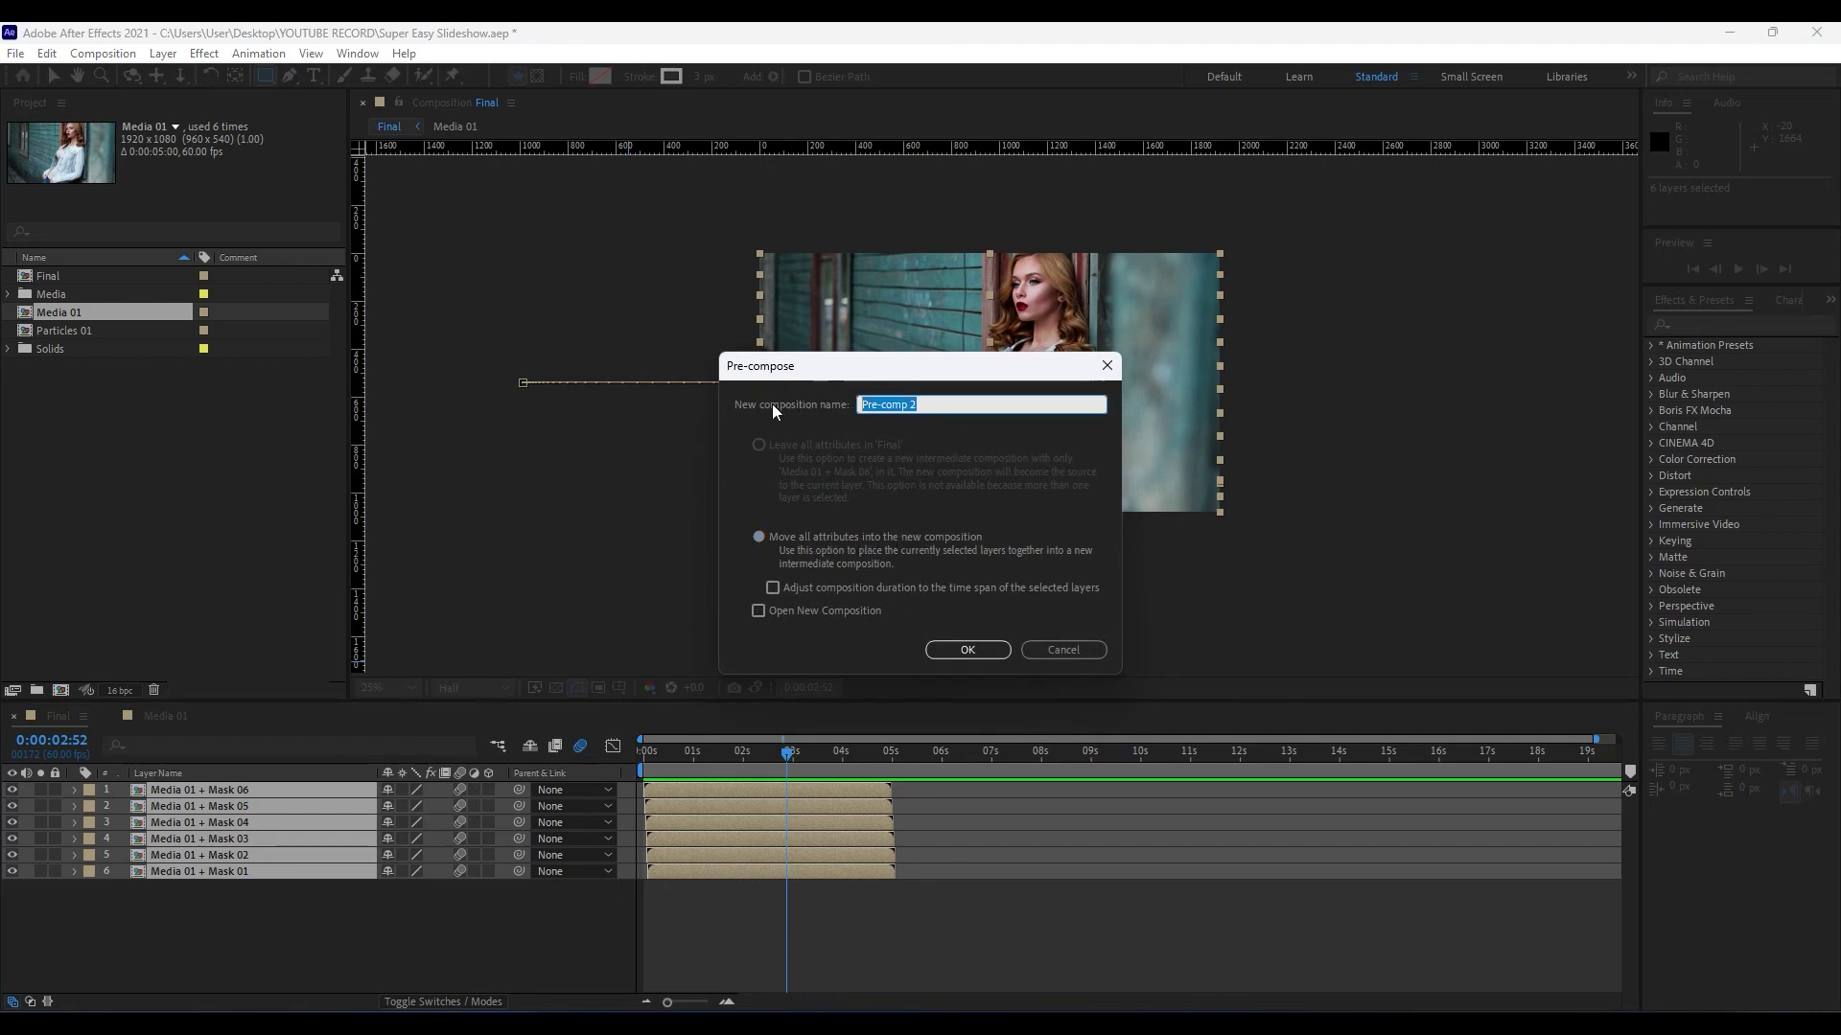
pyautogui.write('Media 01 + Elements')
pyautogui.press('Return')
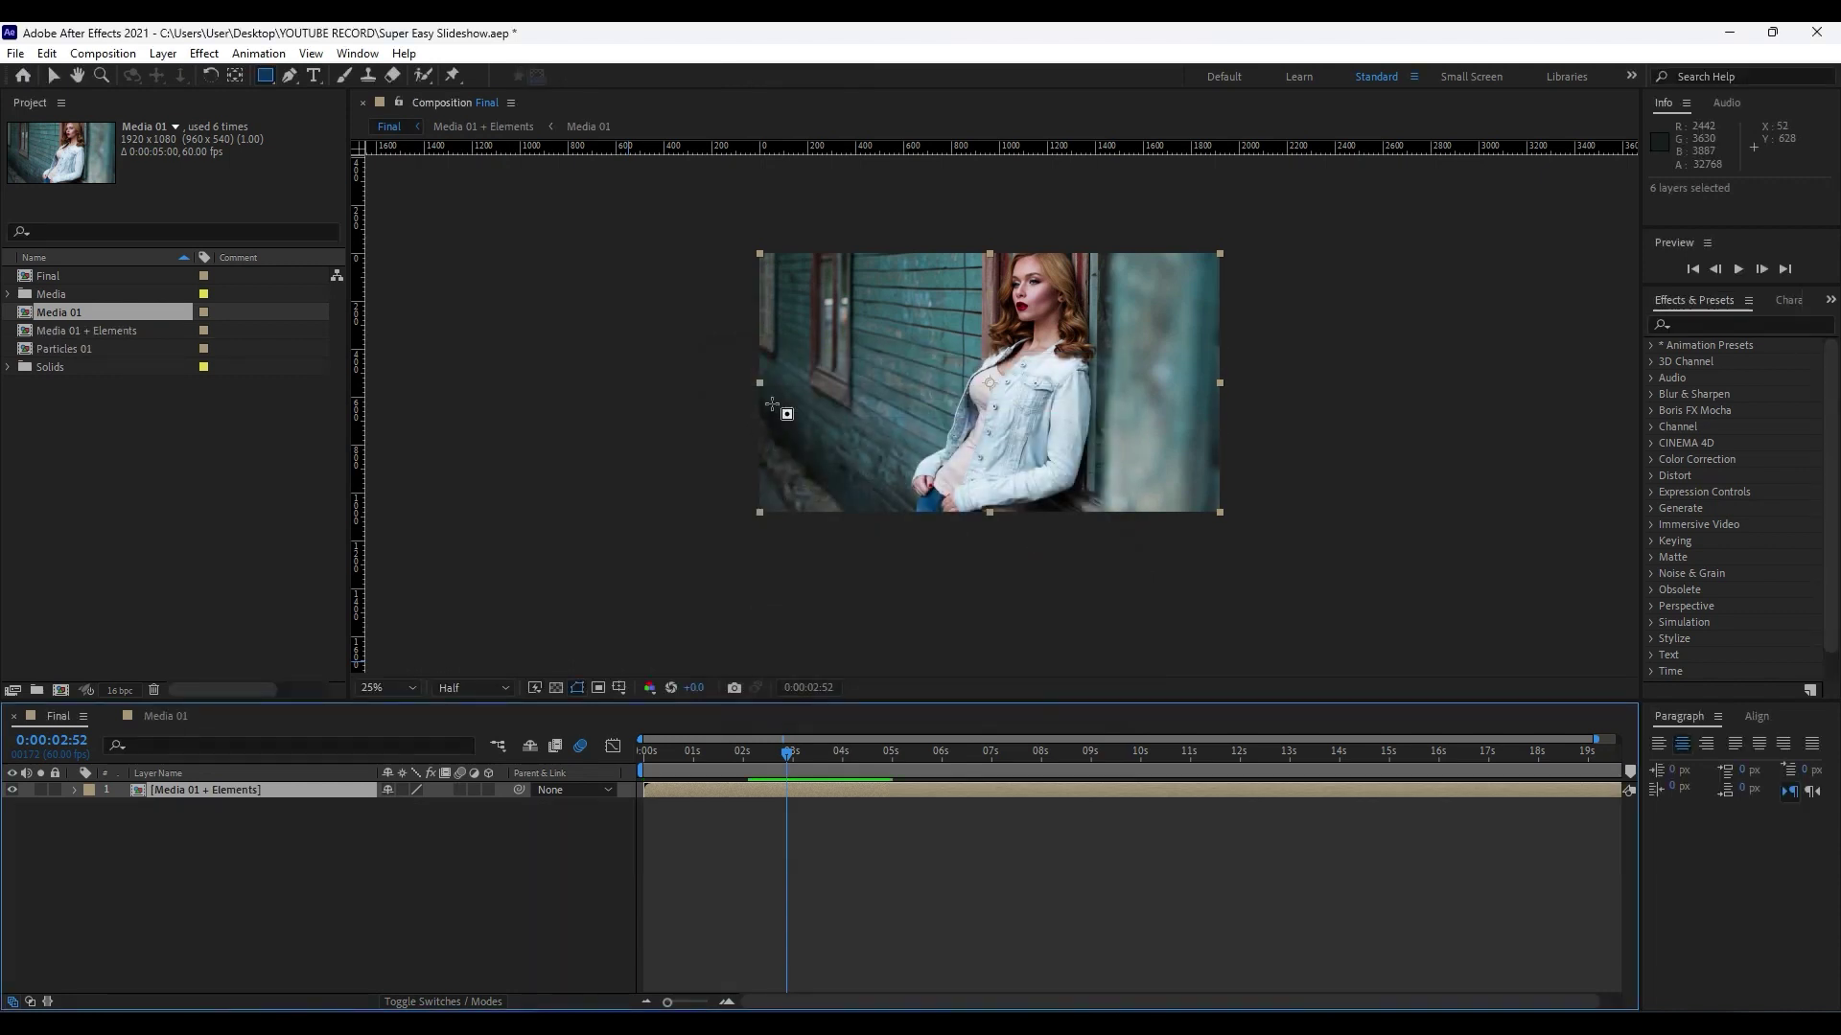
# Duplicate the Media 01 + Elements layer and shift the top copy one frame later.
pyautogui.moveTo(677, 1009); pyautogui.dragTo(701, 1005)
pyautogui.moveTo(707, 755); pyautogui.dragTo(633, 762)
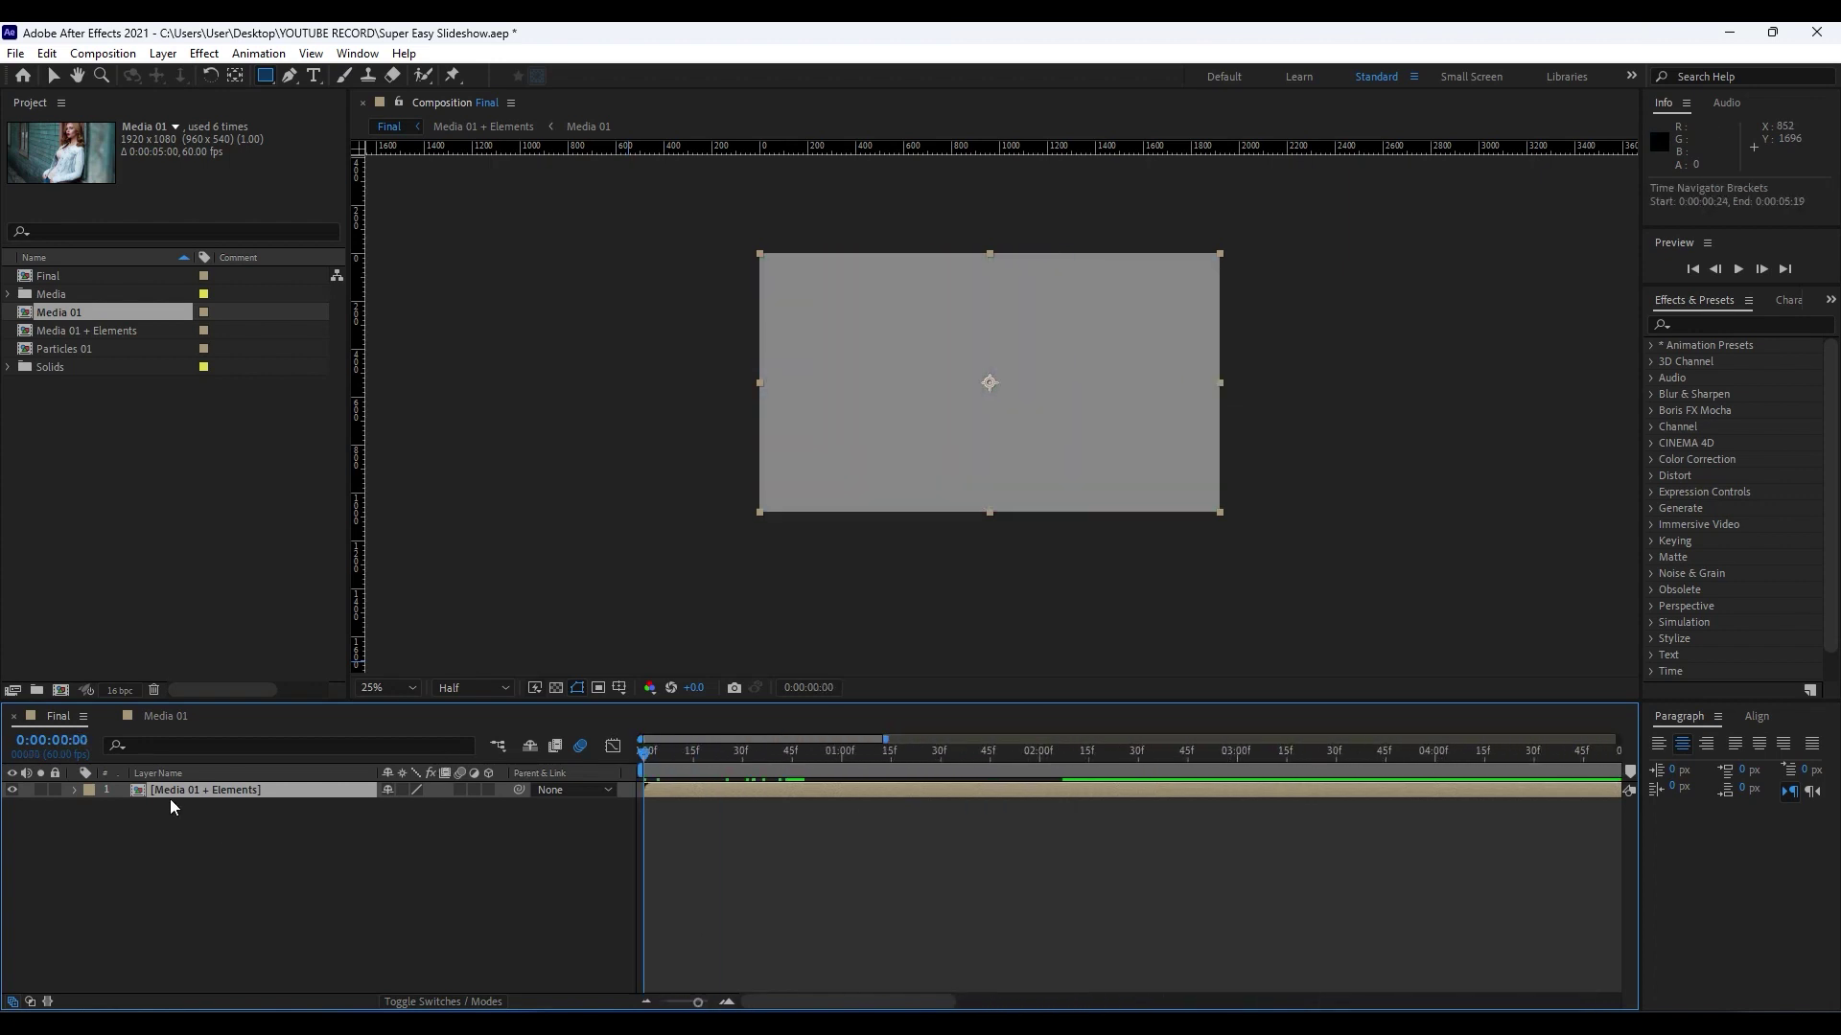
pyautogui.click(47, 53)
pyautogui.click(140, 304)
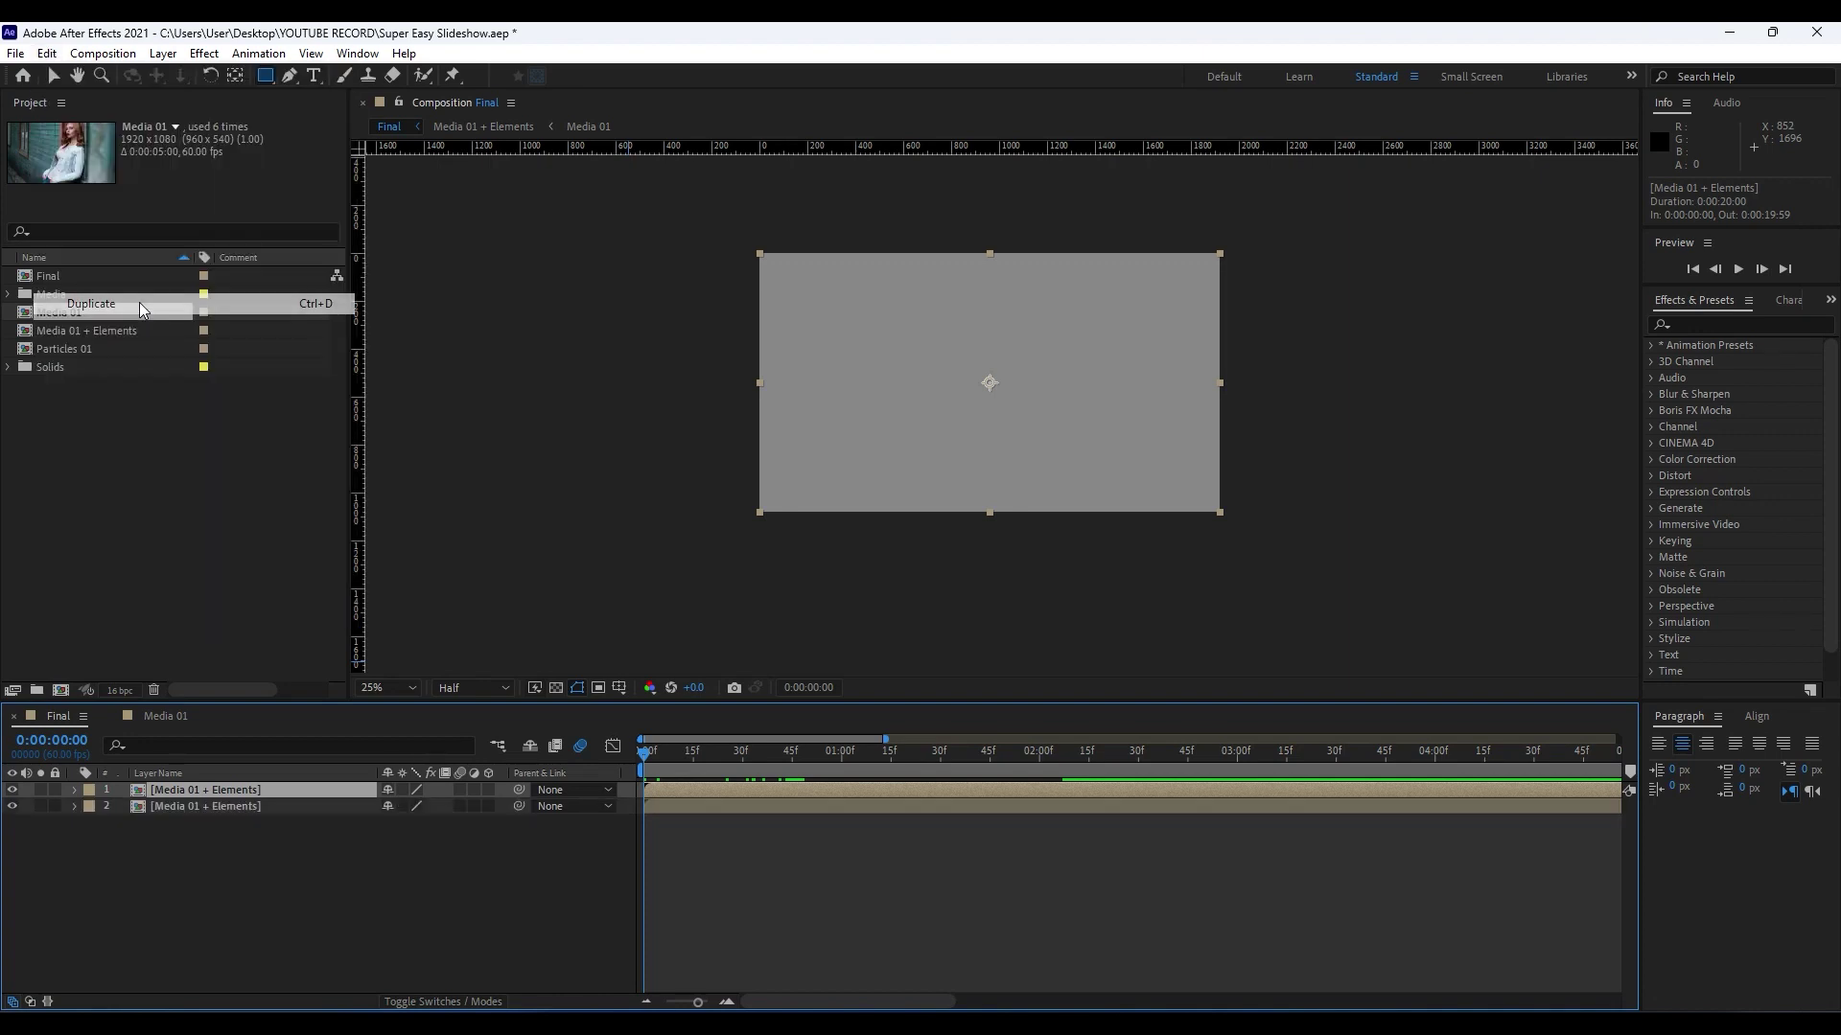
pyautogui.moveTo(699, 1002); pyautogui.dragTo(707, 1002)
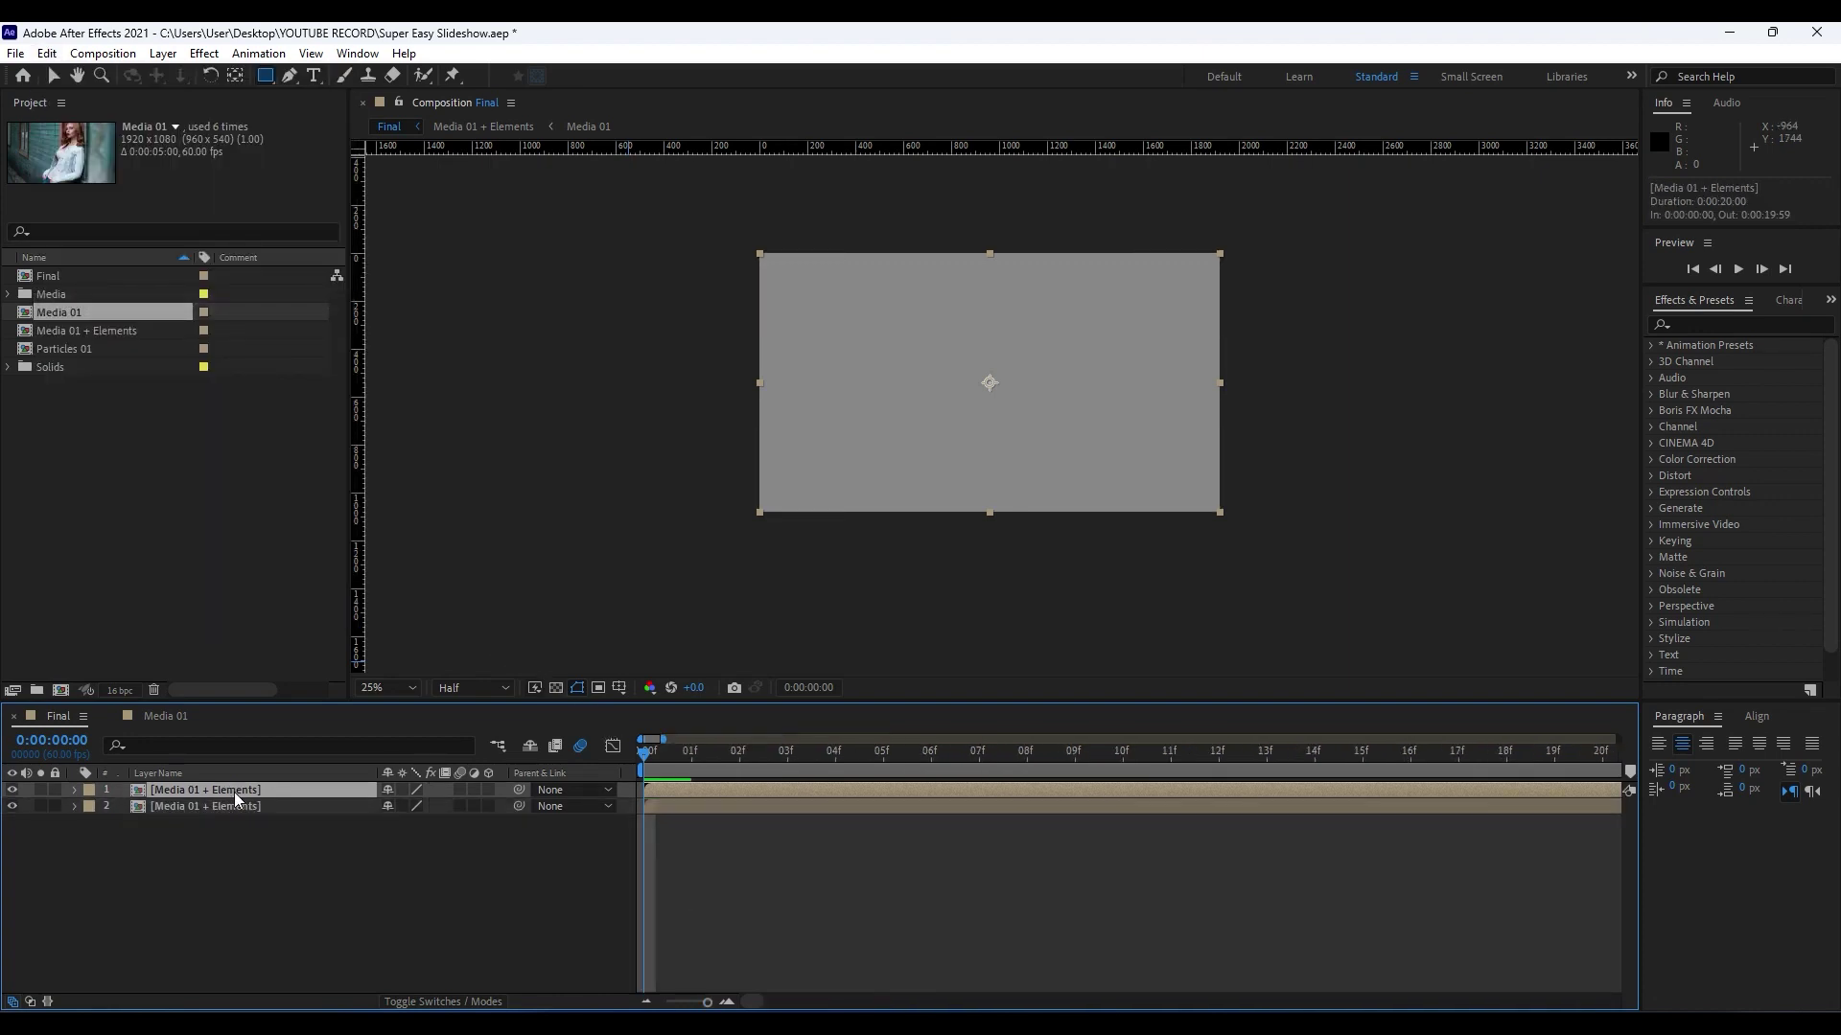
pyautogui.moveTo(713, 790); pyautogui.dragTo(751, 789)
pyautogui.click(242, 838)
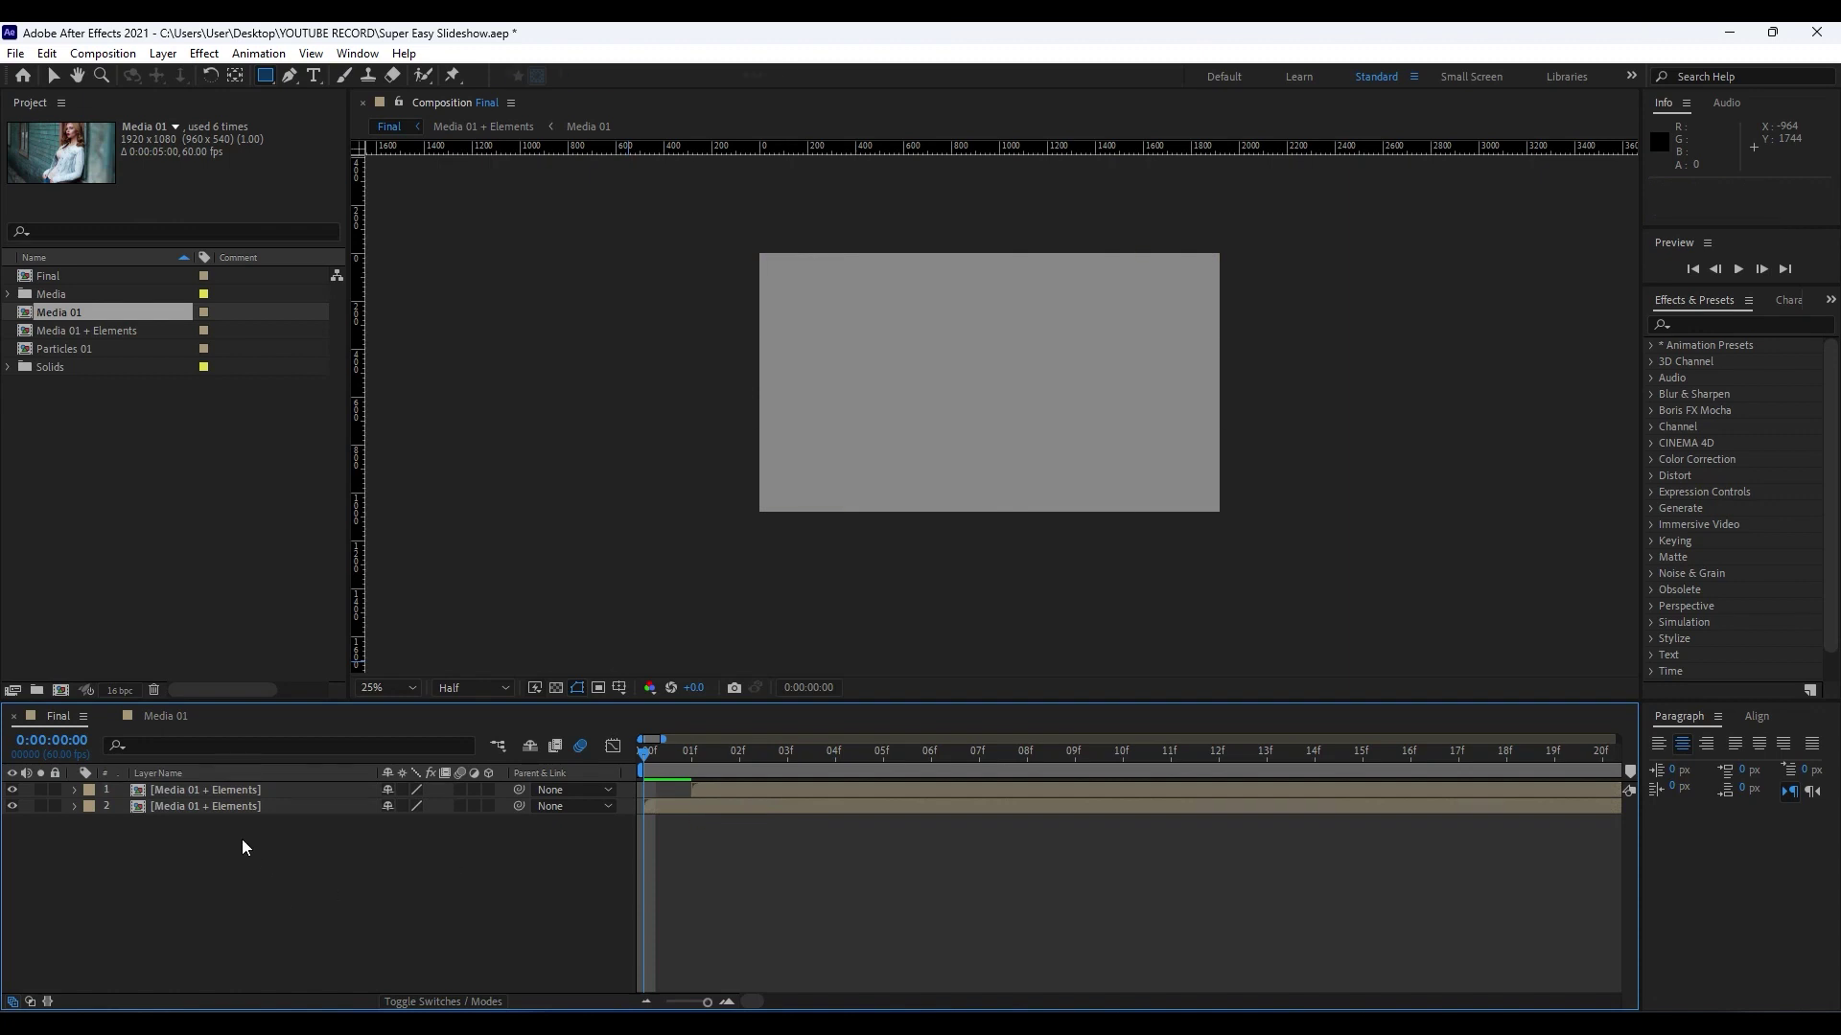
# Apply the Fill effect to the lower Media 01 + Elements copy.
pyautogui.click(229, 807)
pyautogui.click(1689, 325)
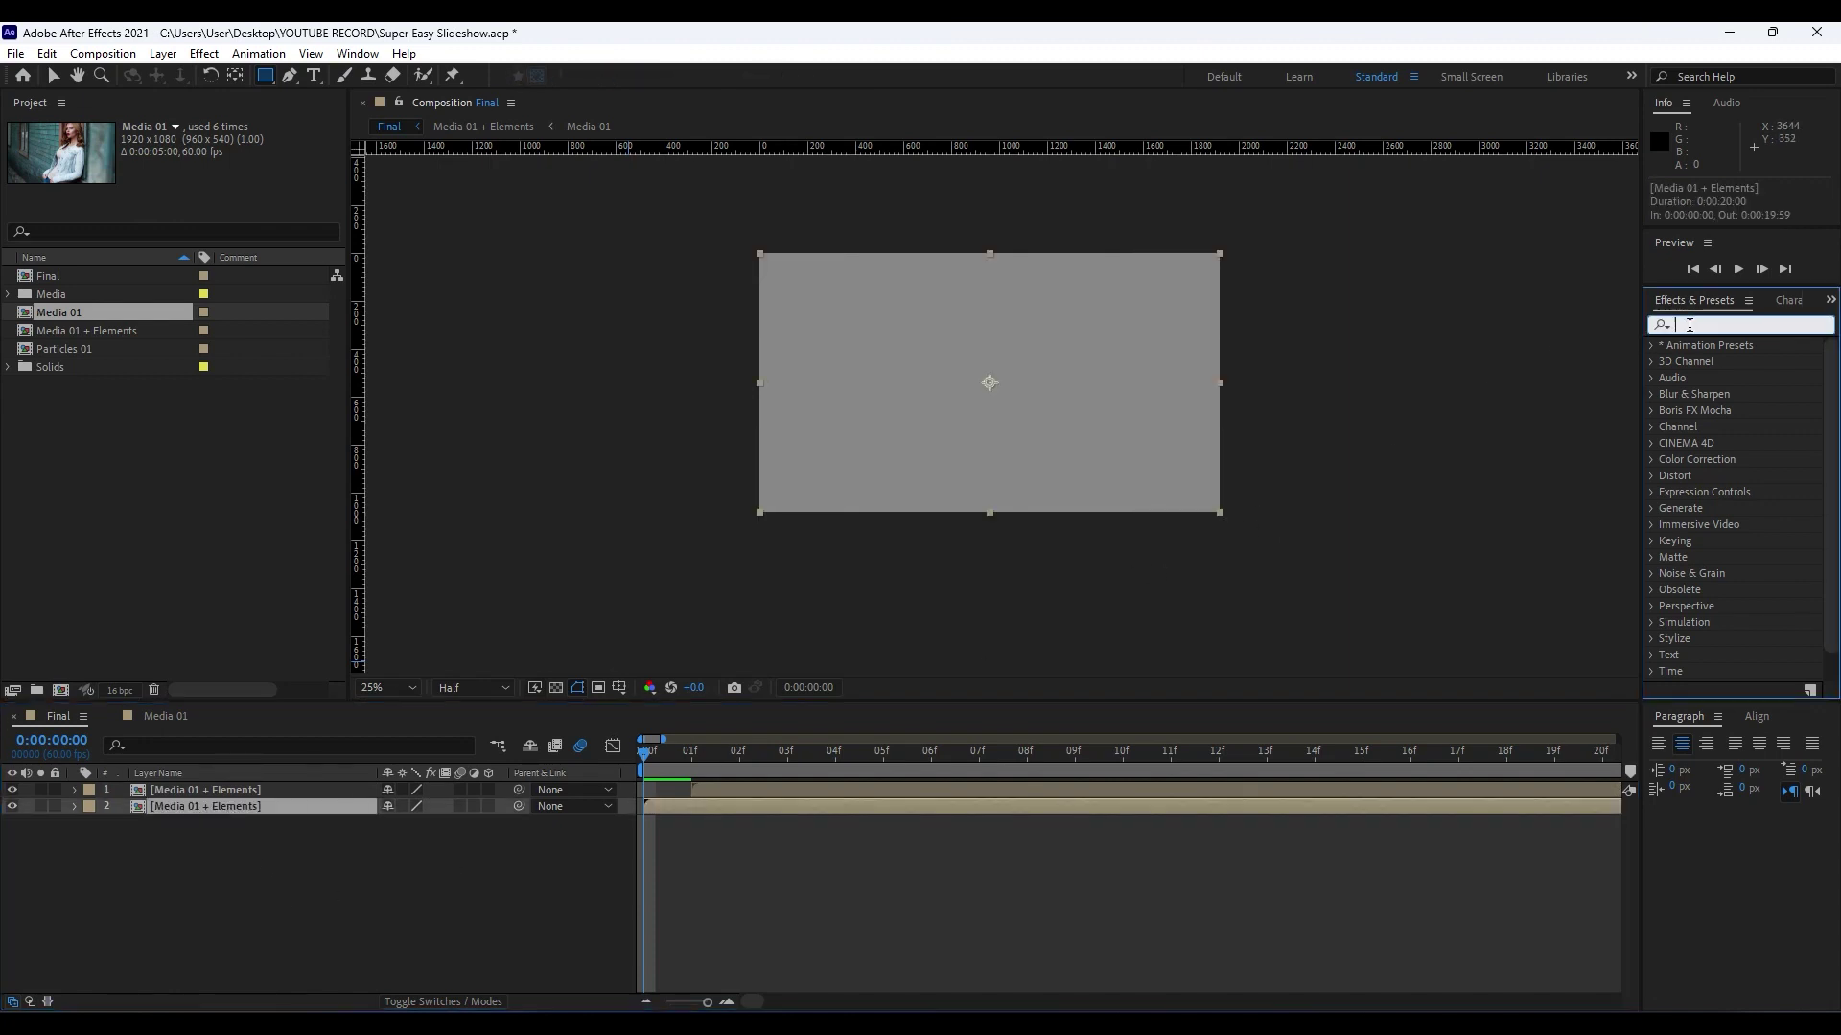
pyautogui.write('fill')
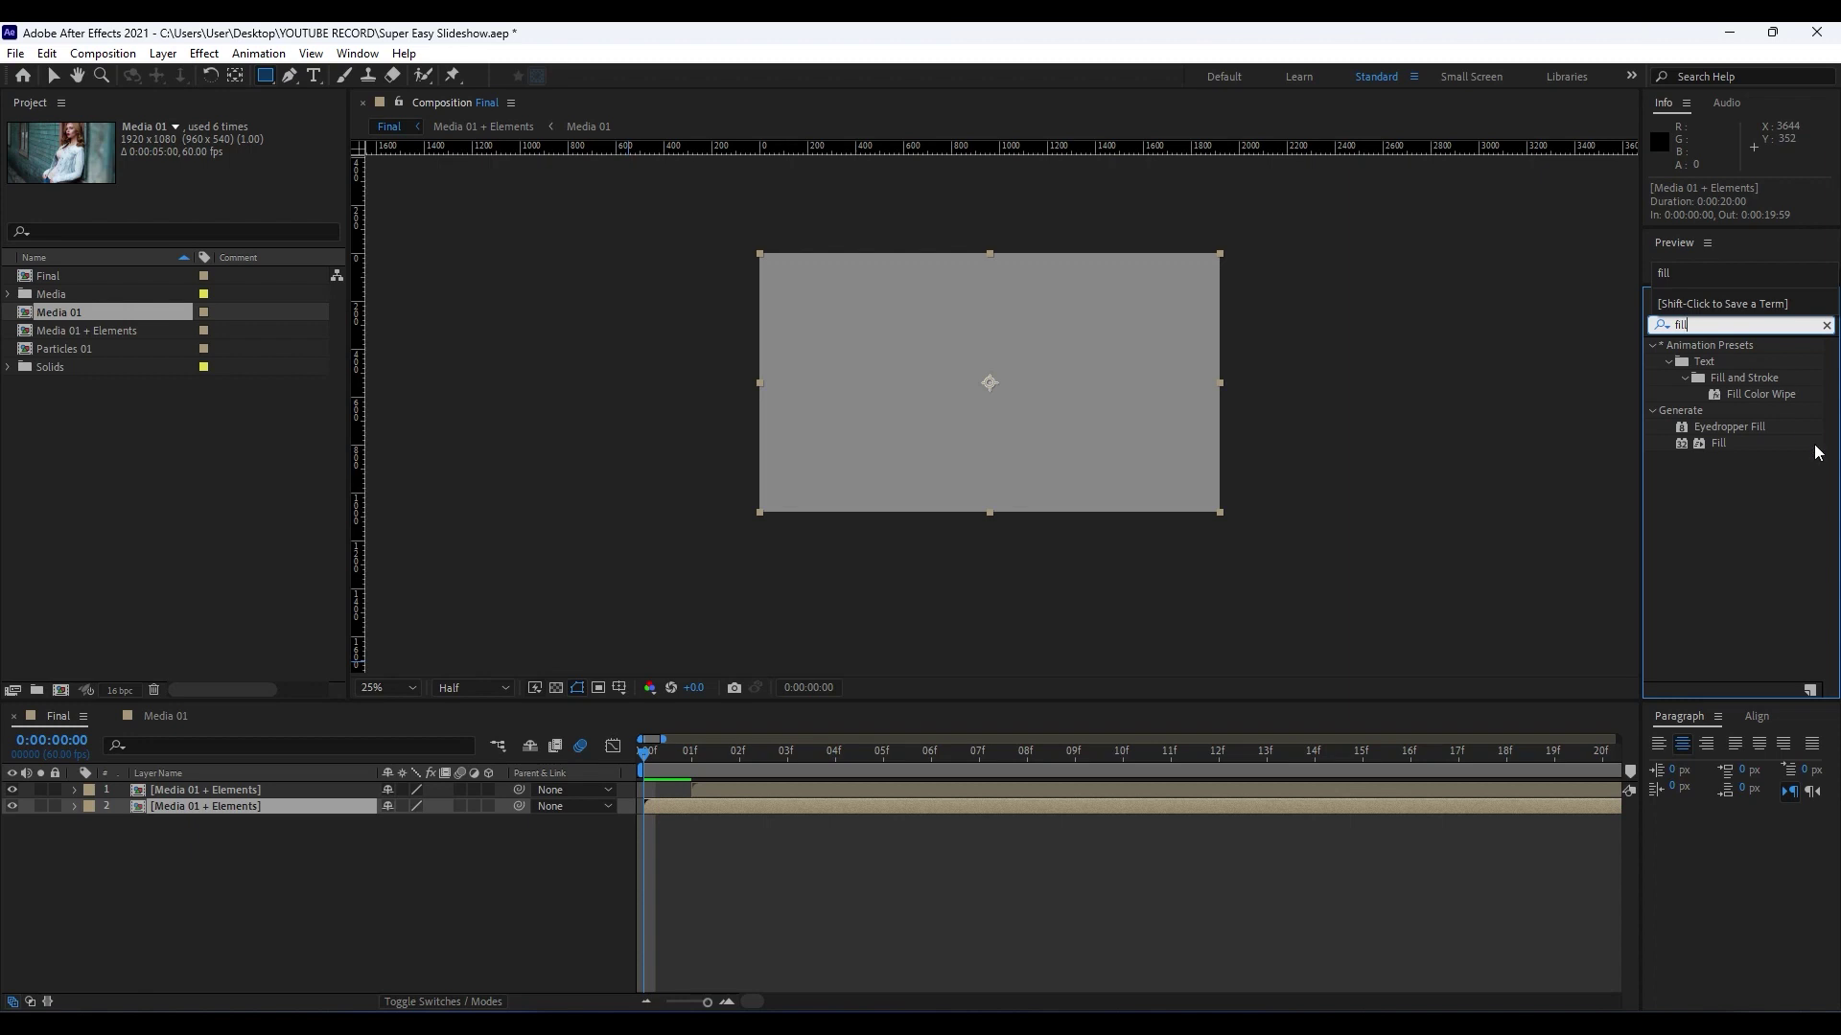
pyautogui.moveTo(1716, 443); pyautogui.dragTo(238, 809)
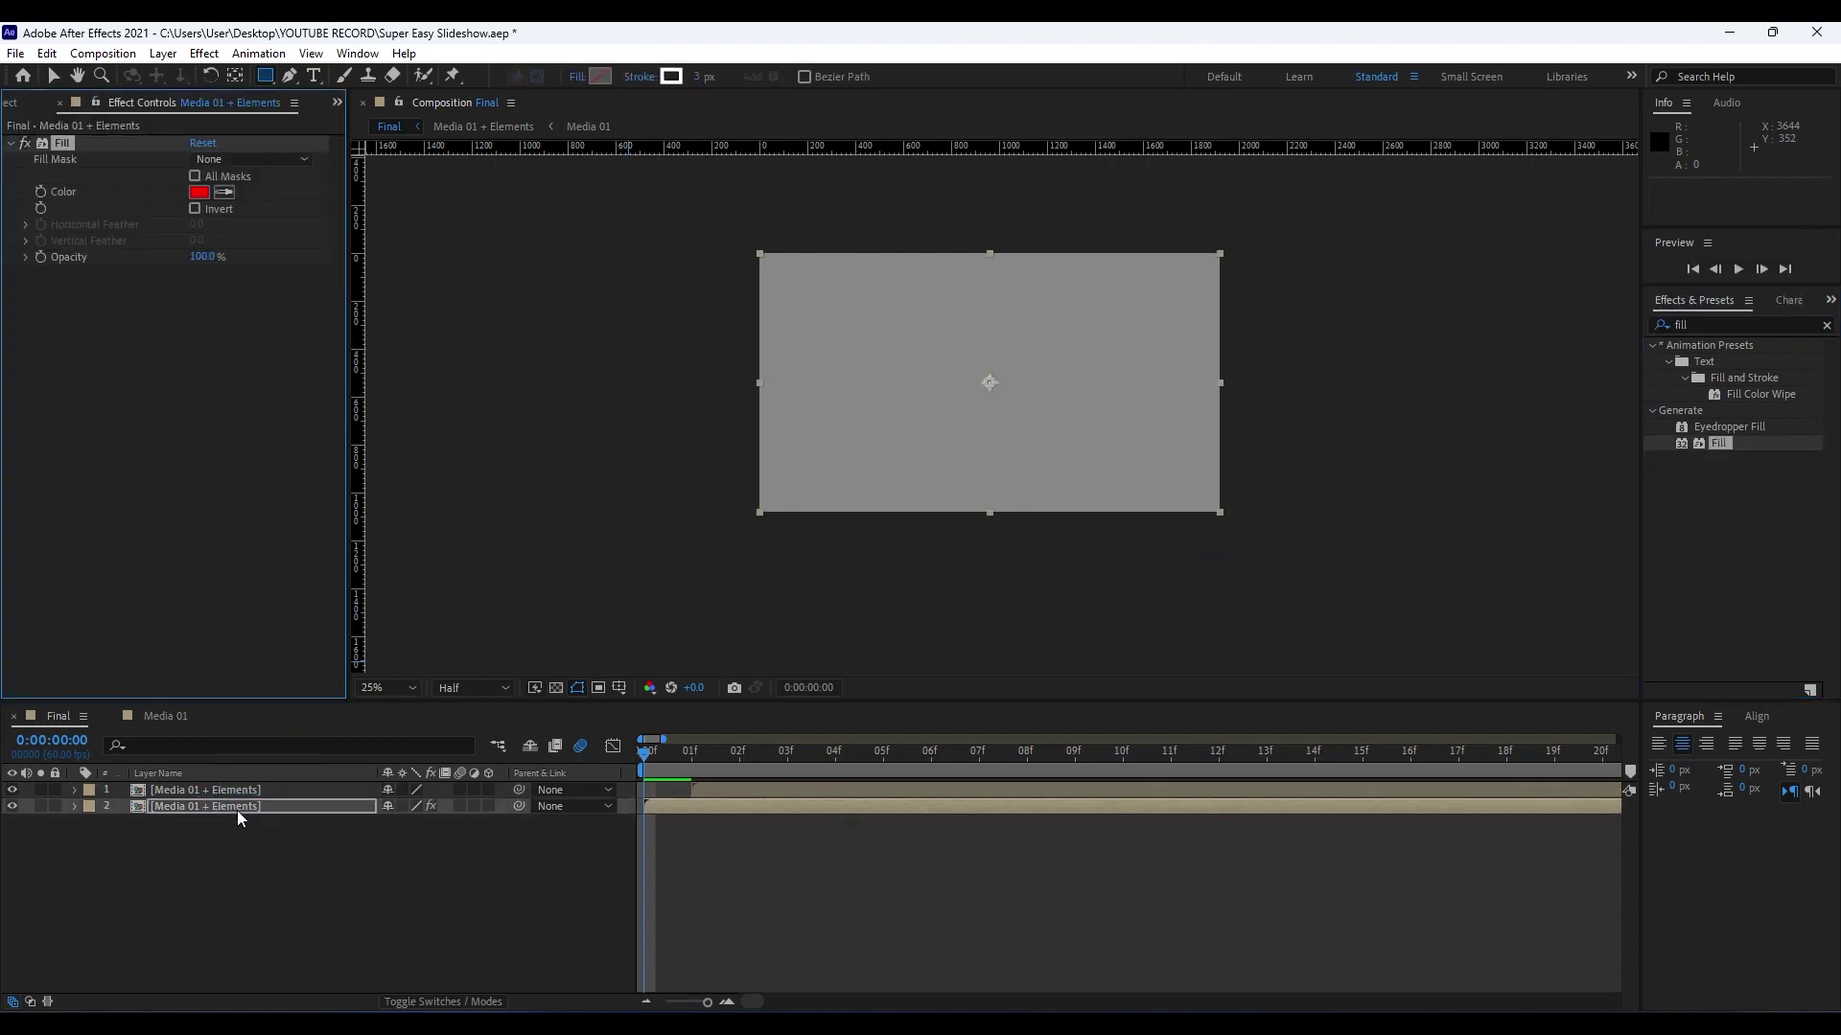
# Preview and scrub the slide-in frame by frame to check the red edge.
pyautogui.press('space')
pyautogui.click(1200, 759)
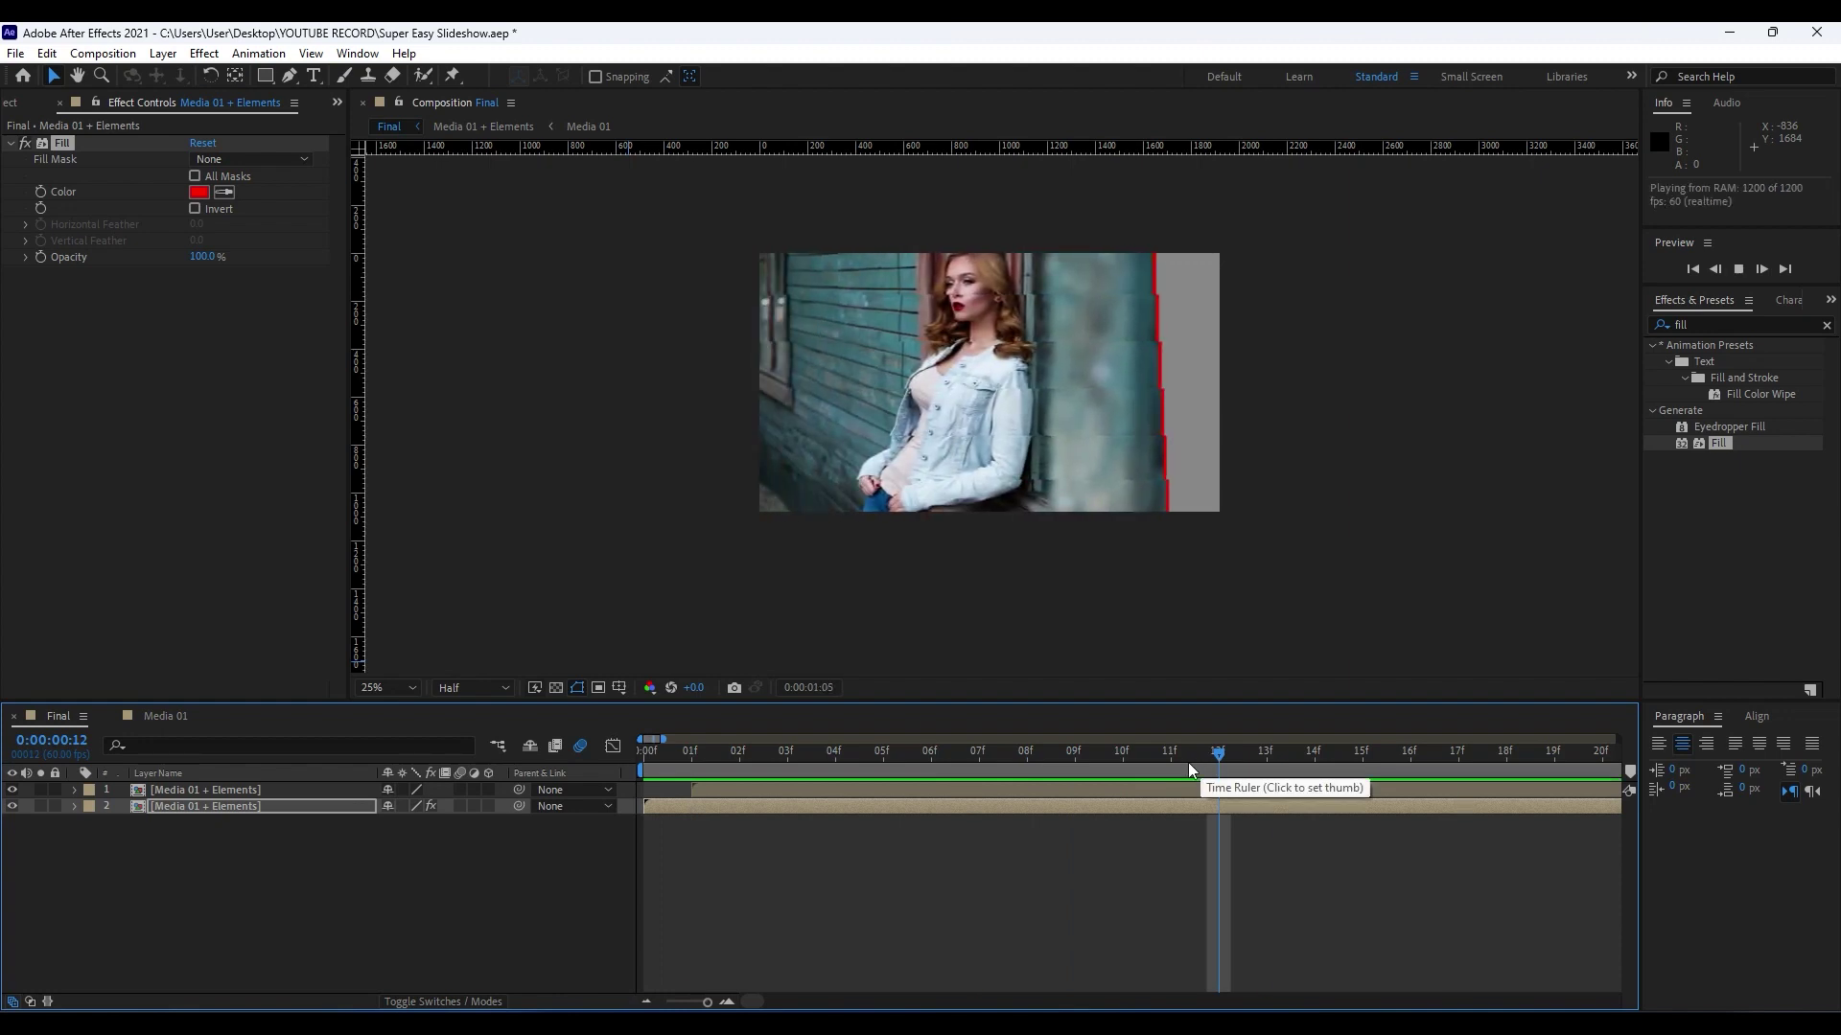
pyautogui.click(845, 757)
pyautogui.click(892, 761)
pyautogui.press('space')
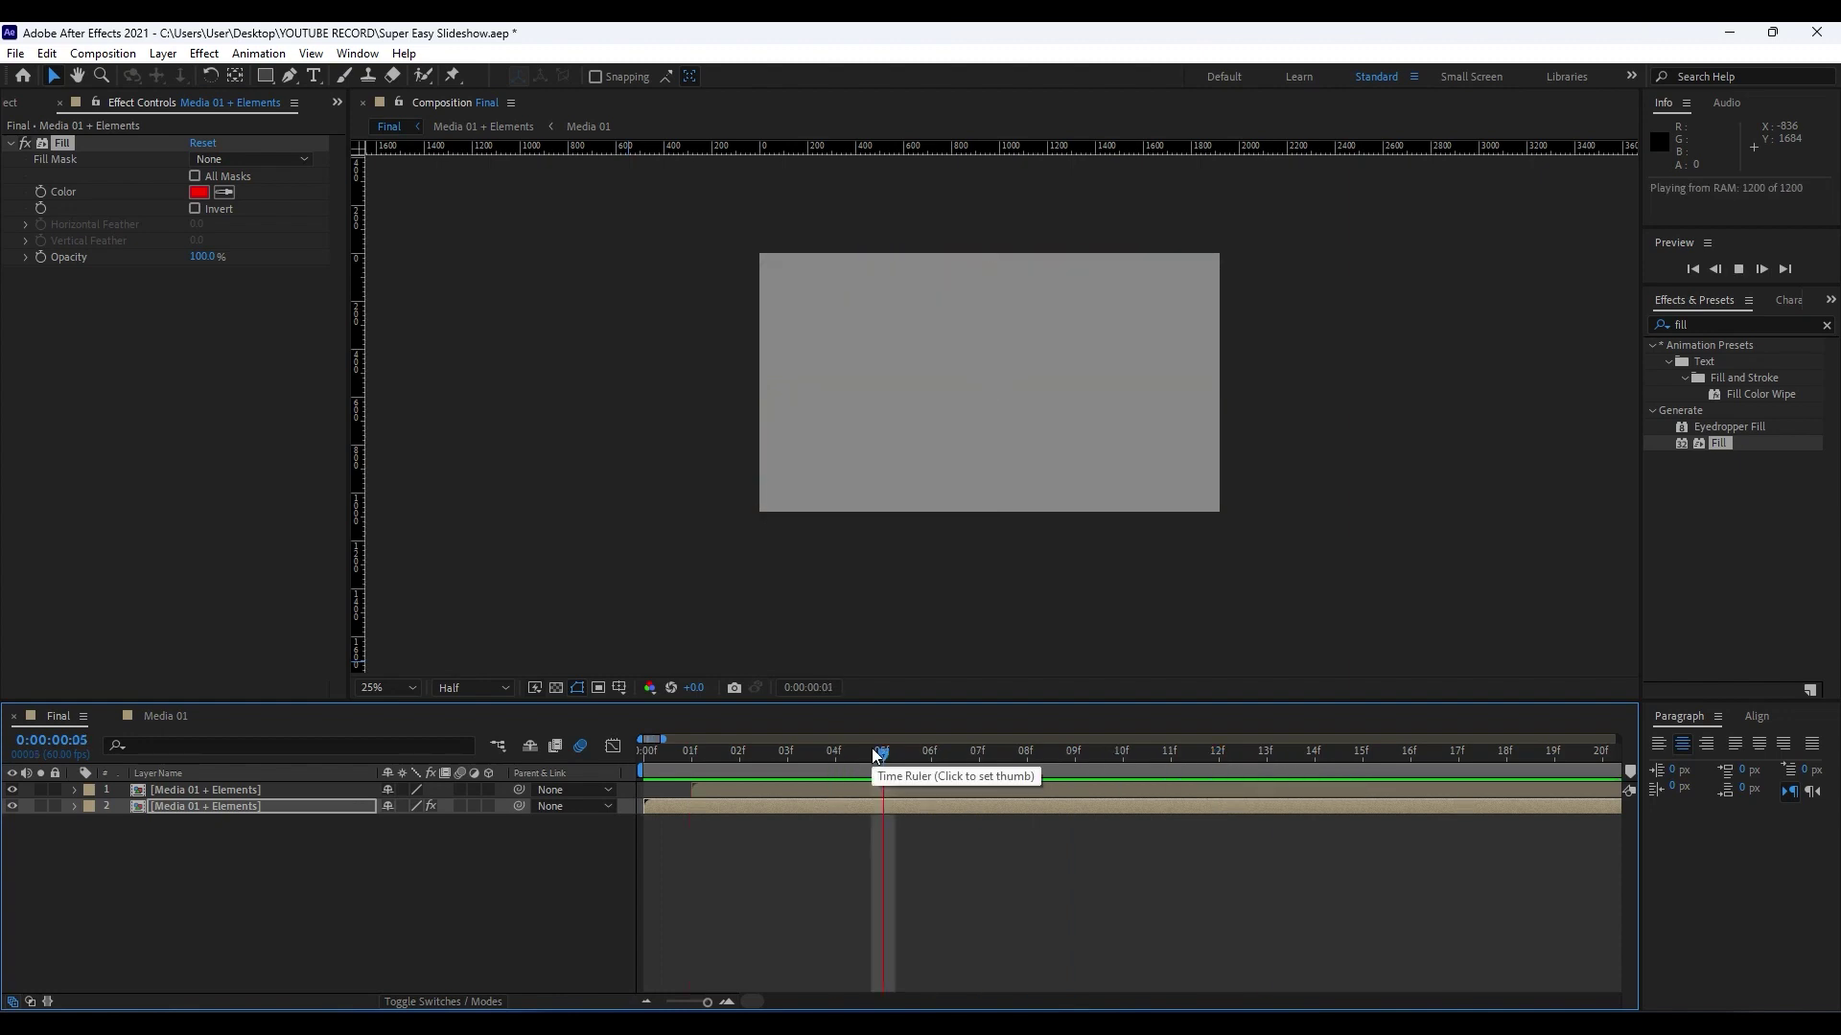
pyautogui.moveTo(761, 765); pyautogui.dragTo(1313, 753)
# Try a blue fill colour, cancel to keep red, and preview again.
pyautogui.click(207, 200)
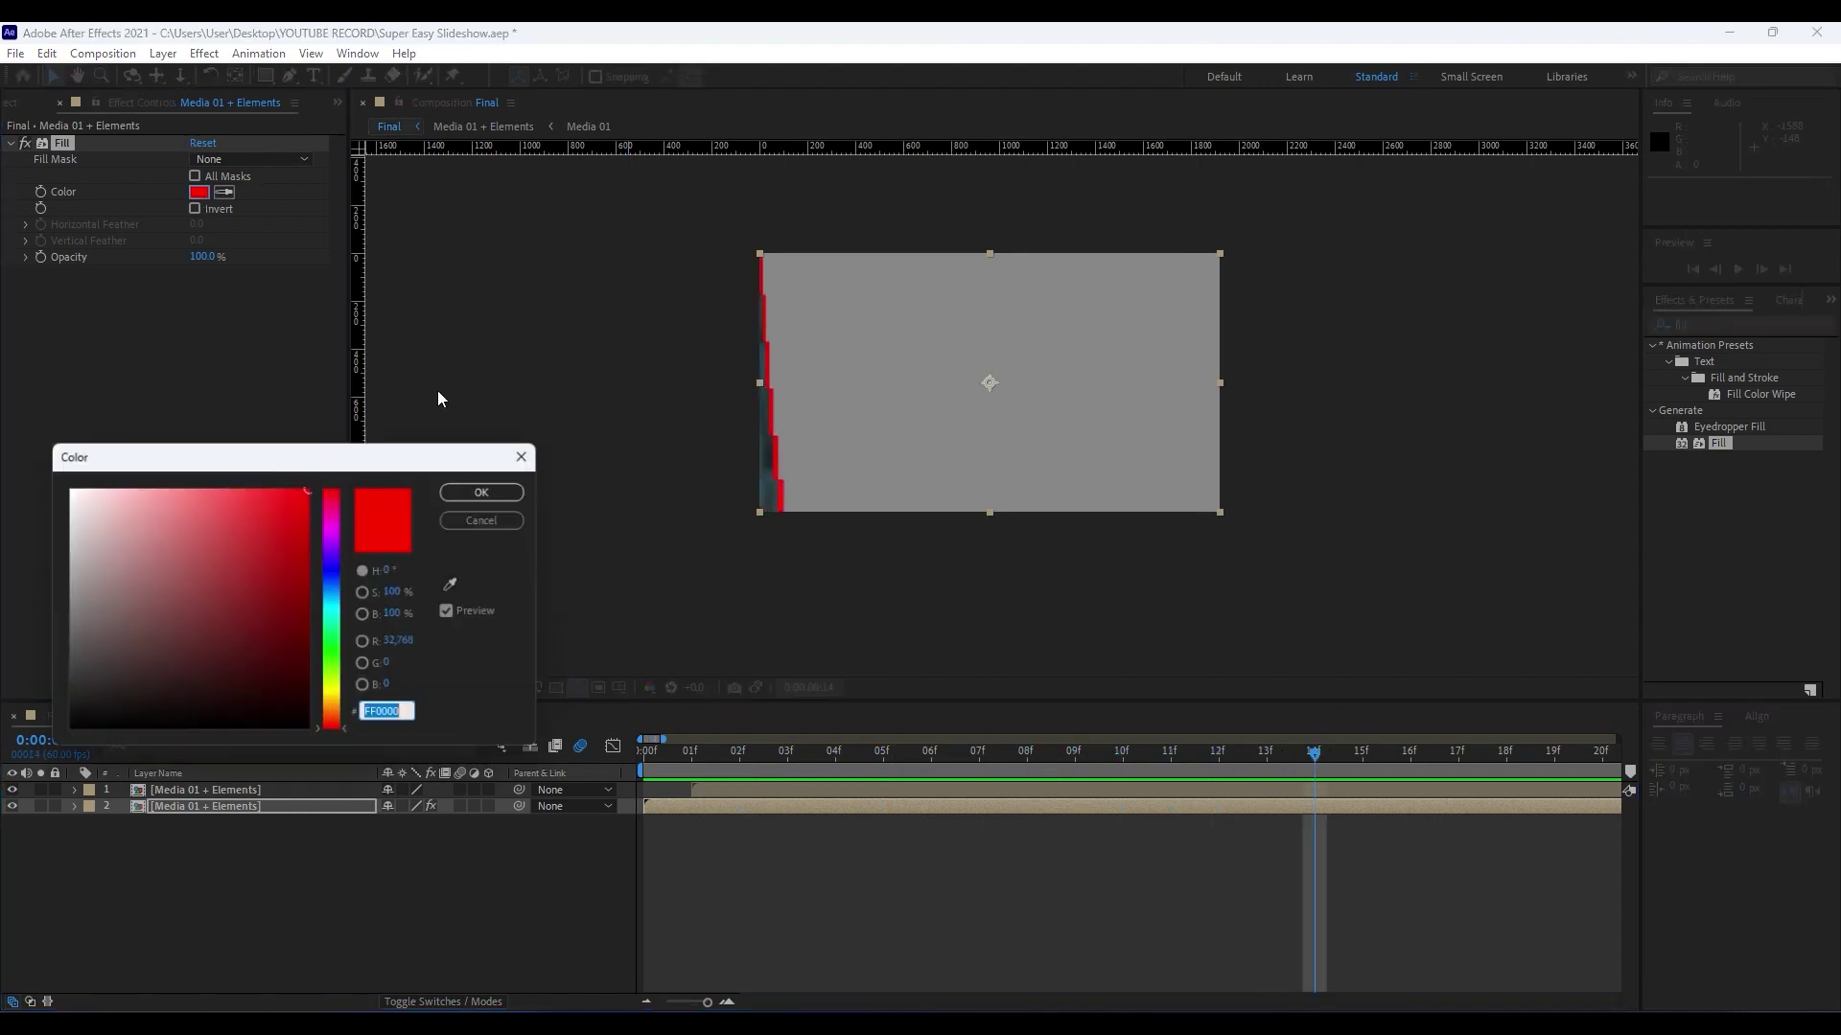
pyautogui.moveTo(342, 595); pyautogui.dragTo(341, 590)
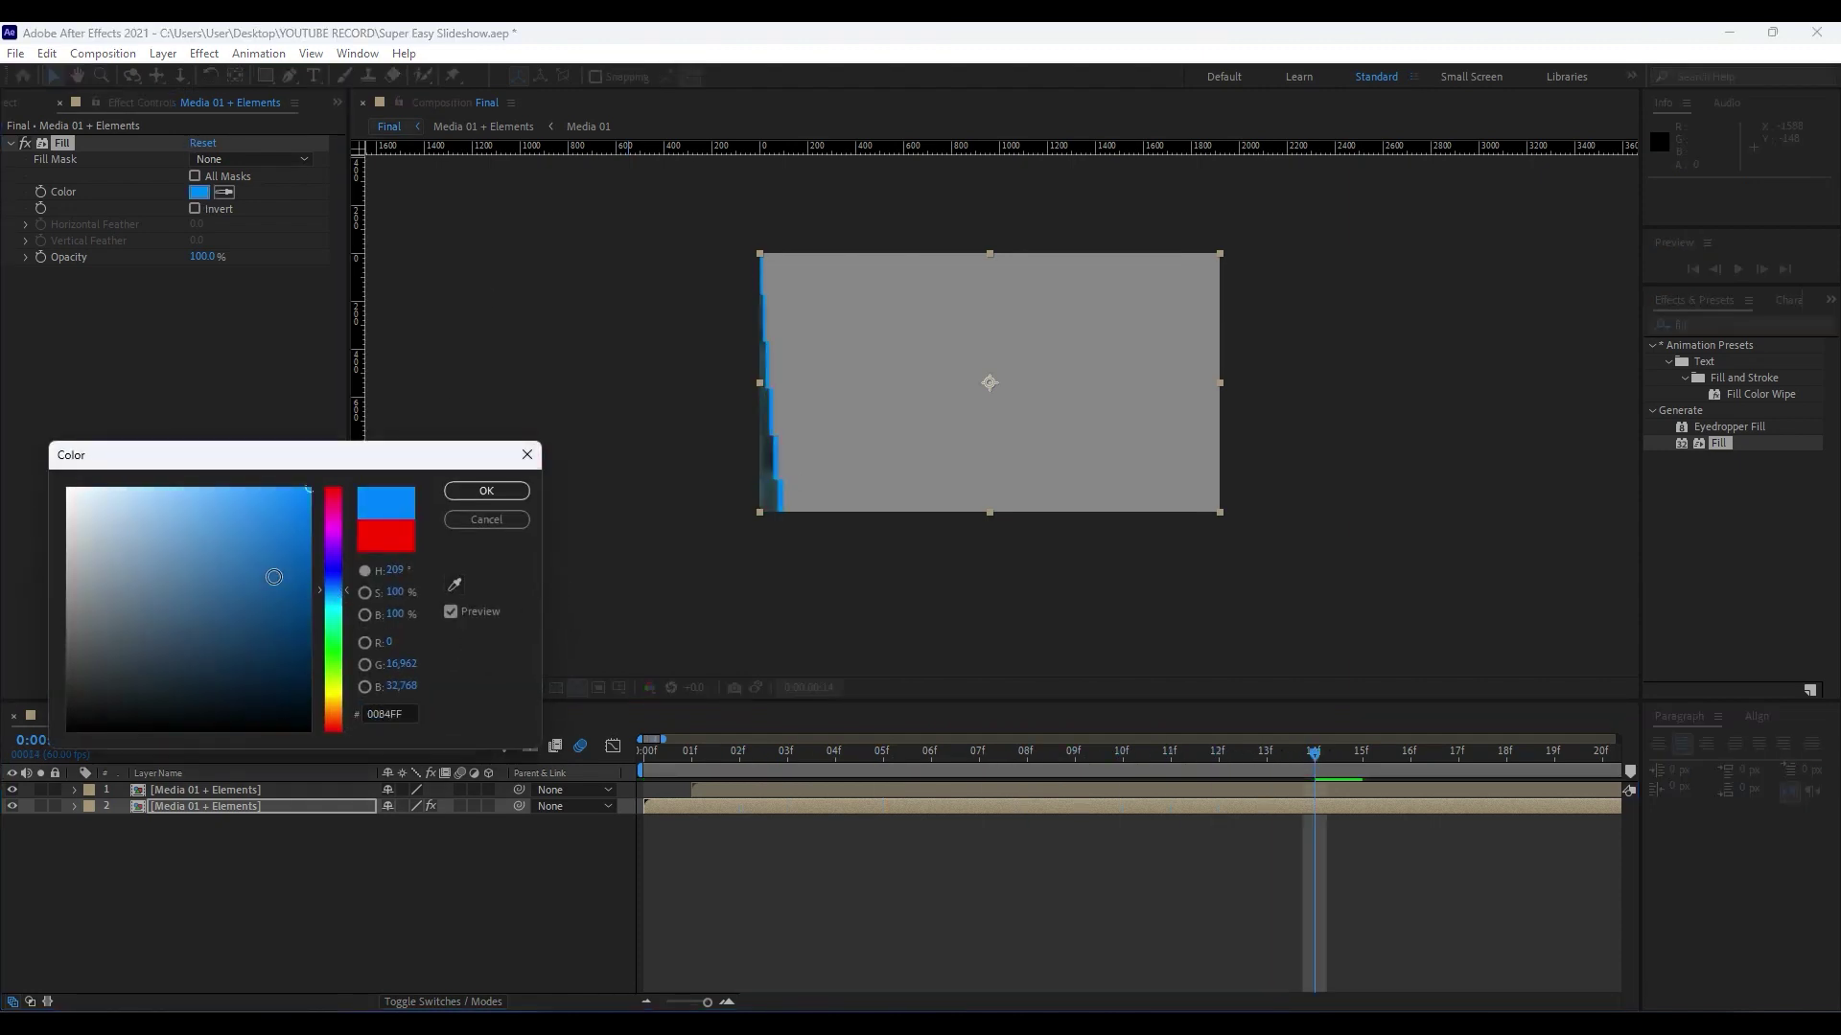
pyautogui.click(484, 522)
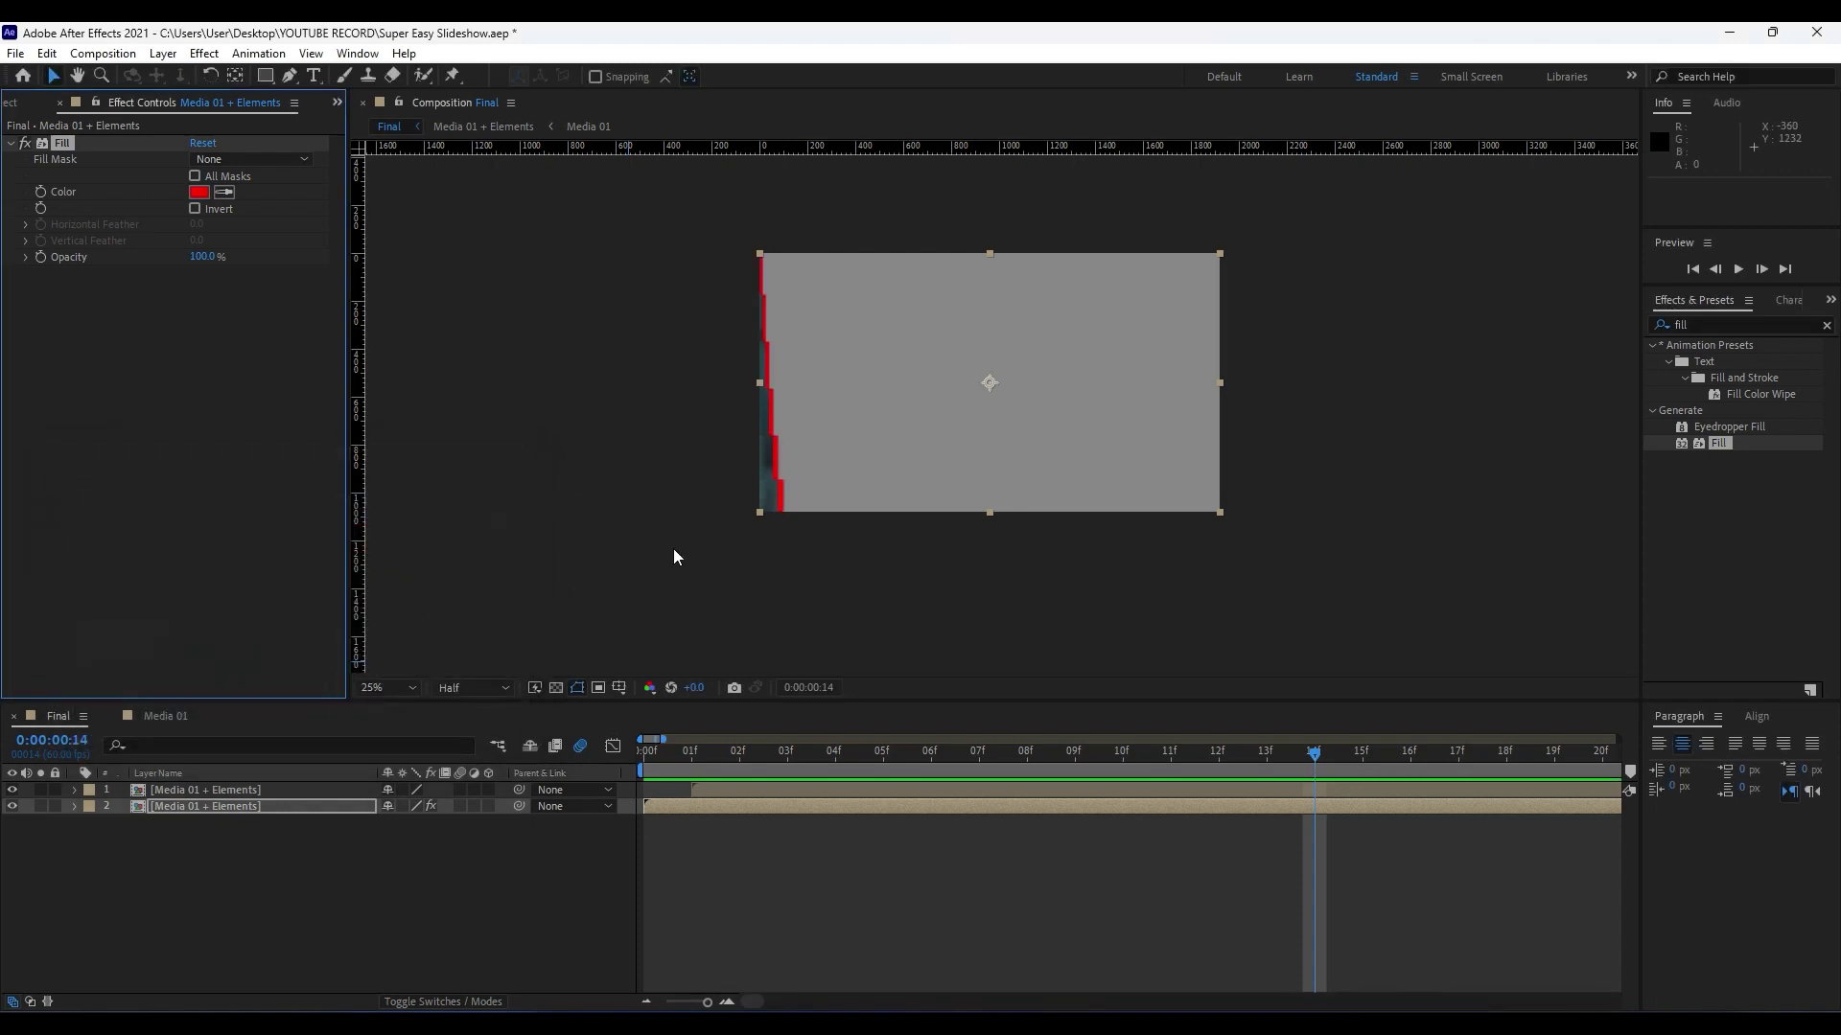
pyautogui.press('space')
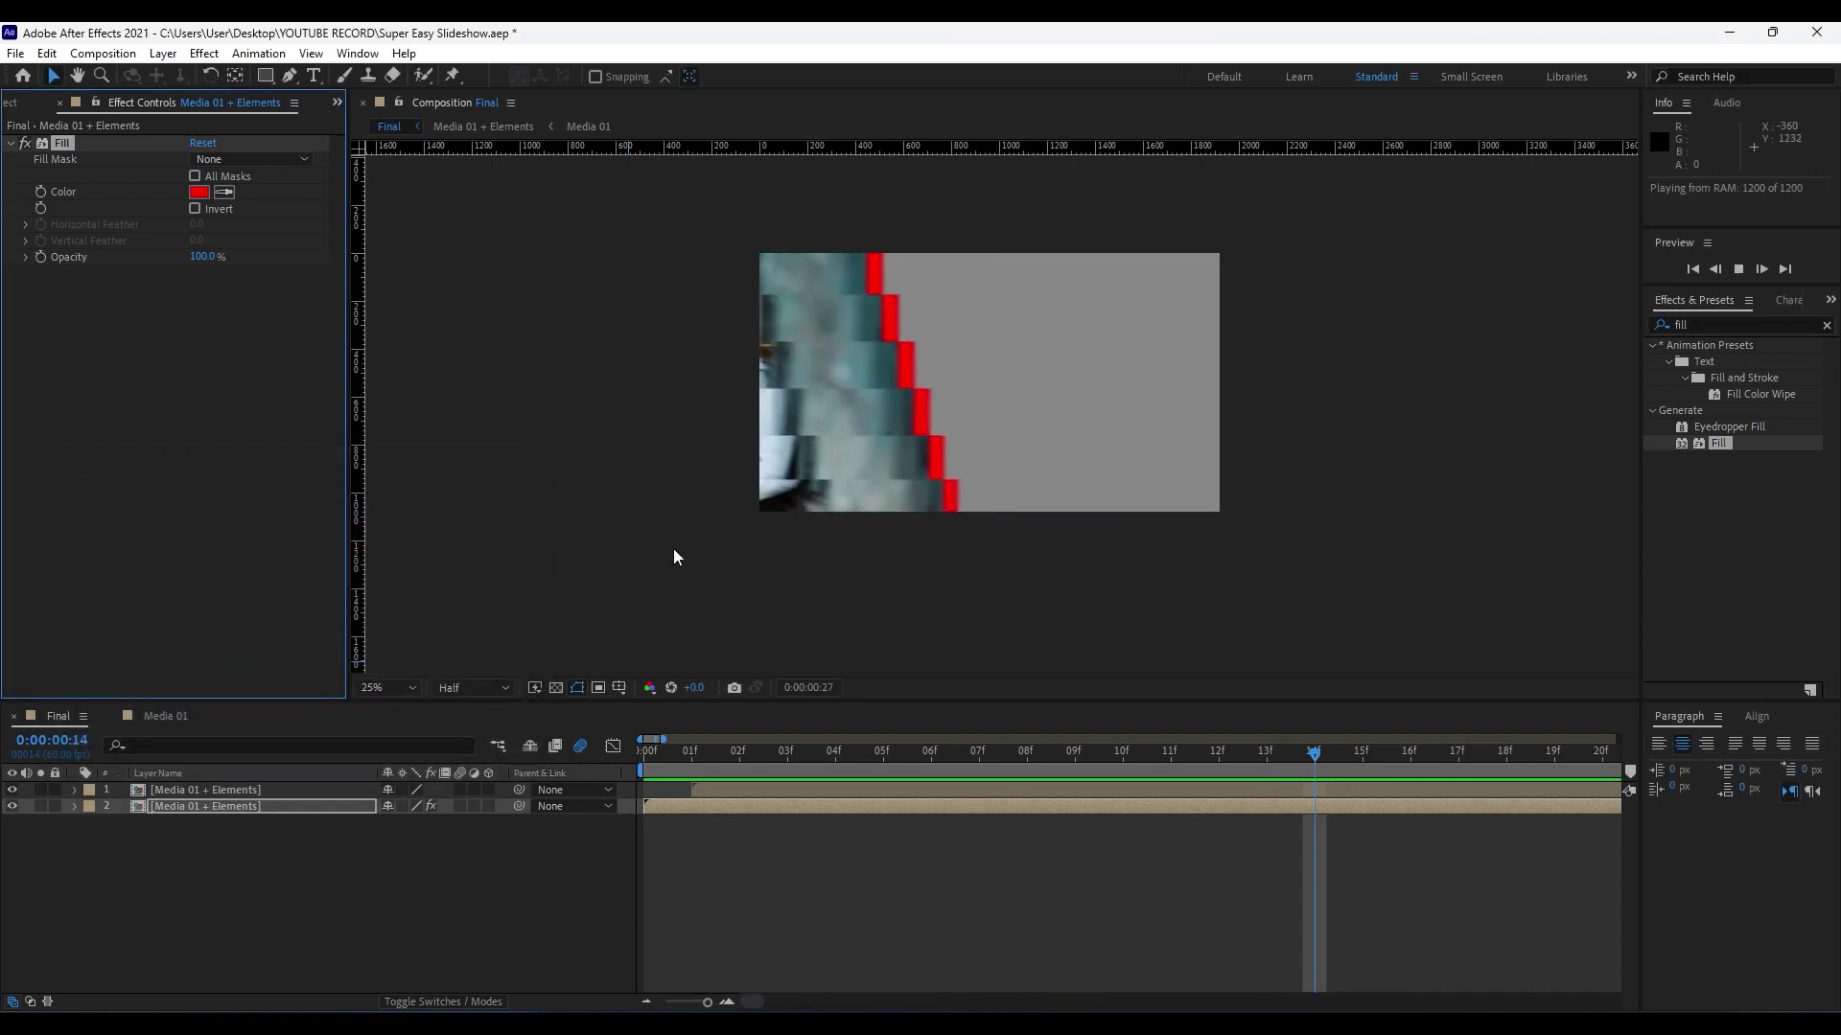
pyautogui.press('space')
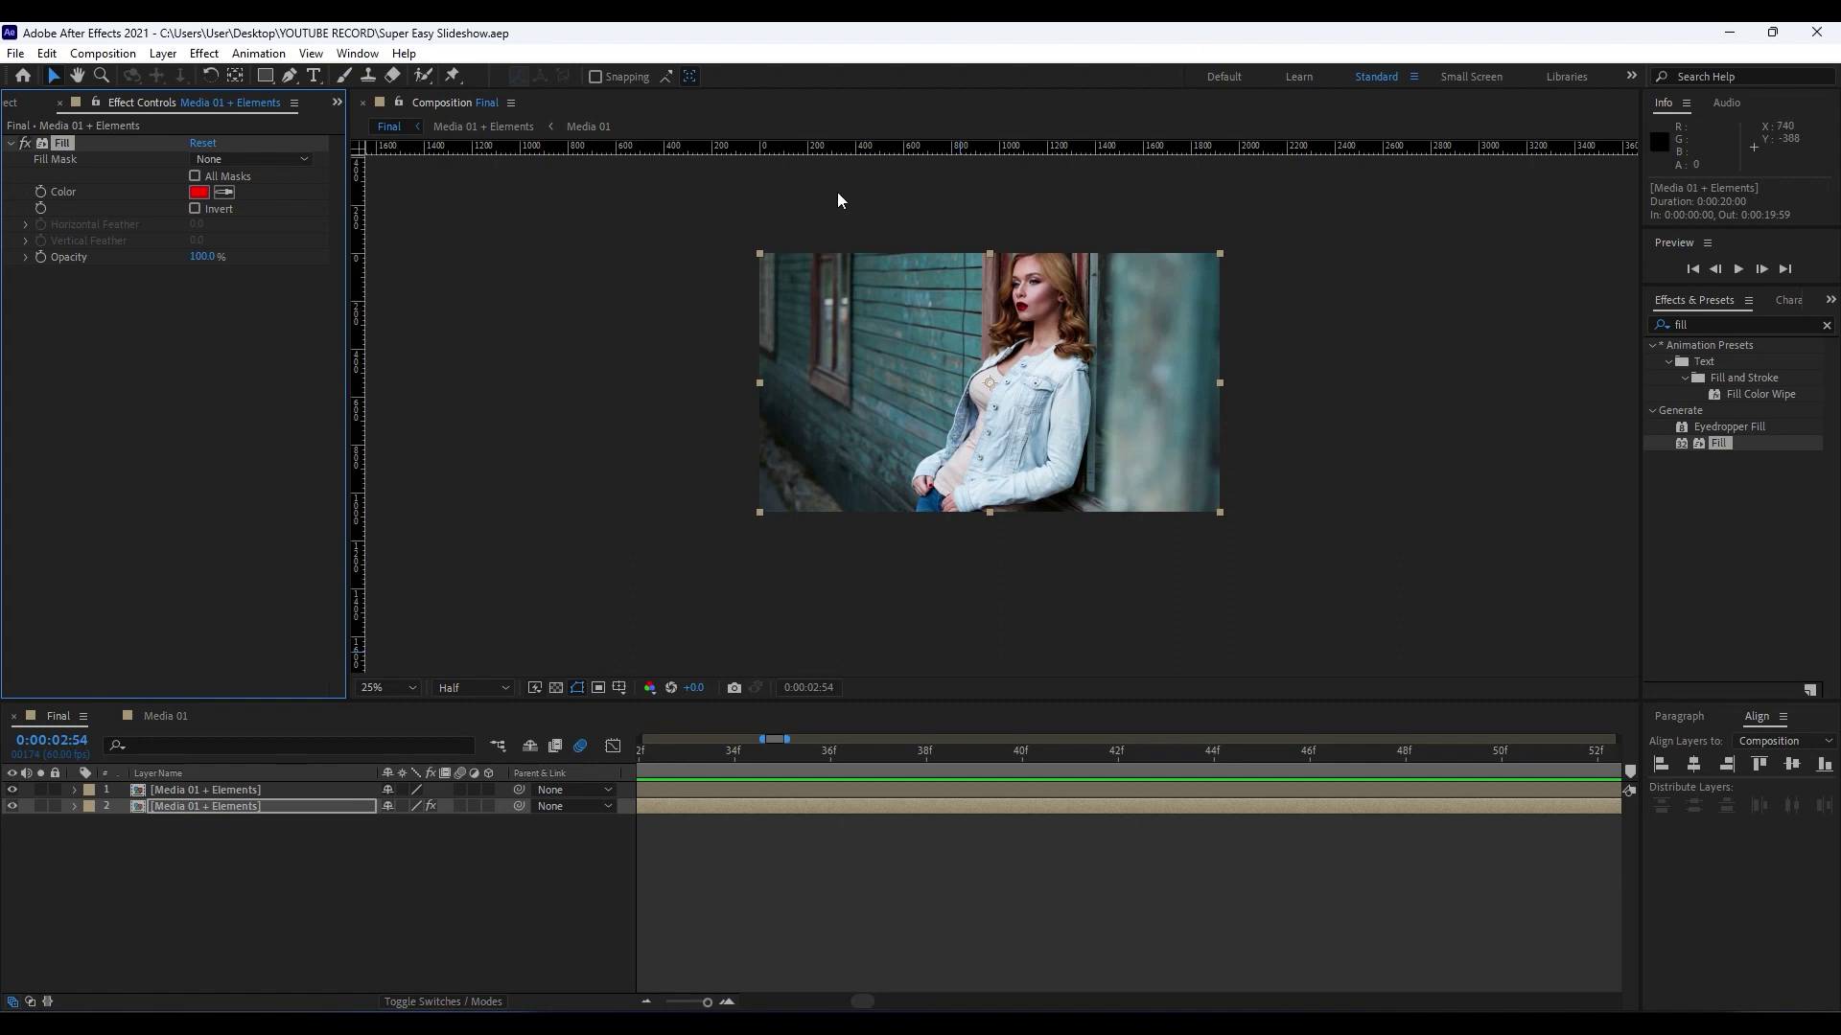
# Turn off Show Rulers in the View menu.
pyautogui.click(310, 54)
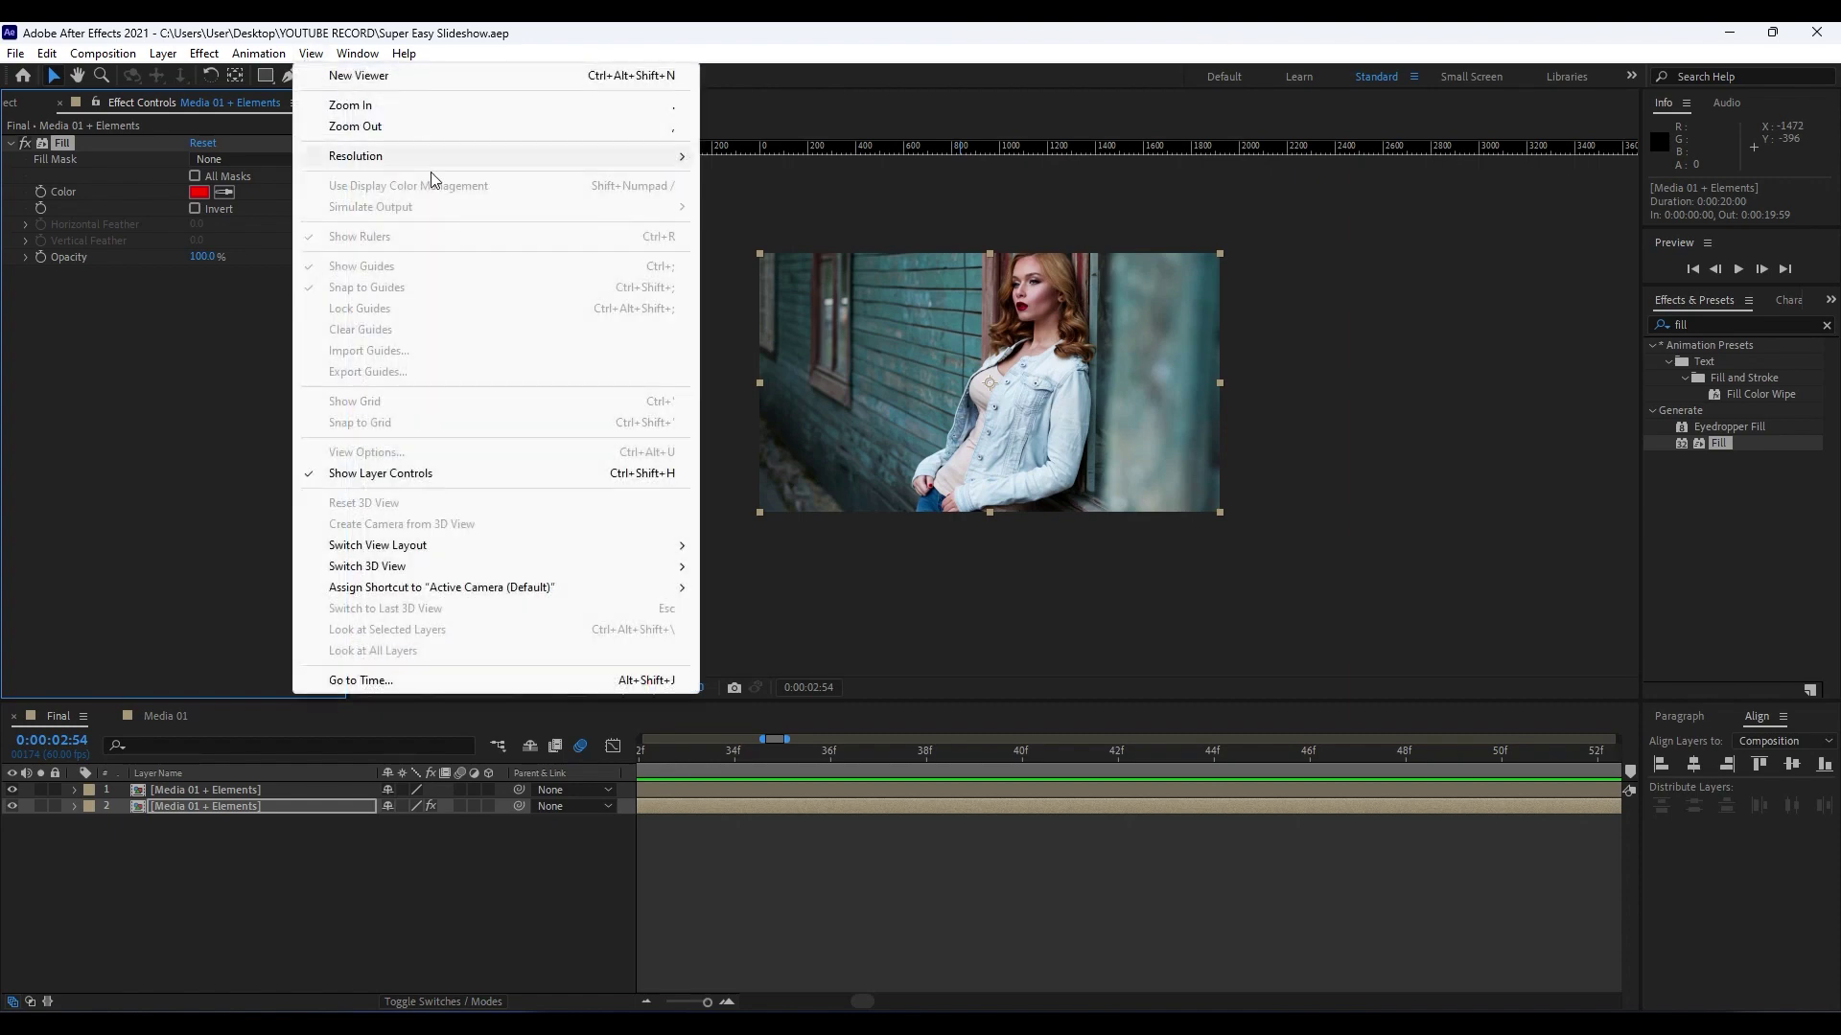
pyautogui.click(195, 912)
pyautogui.click(310, 53)
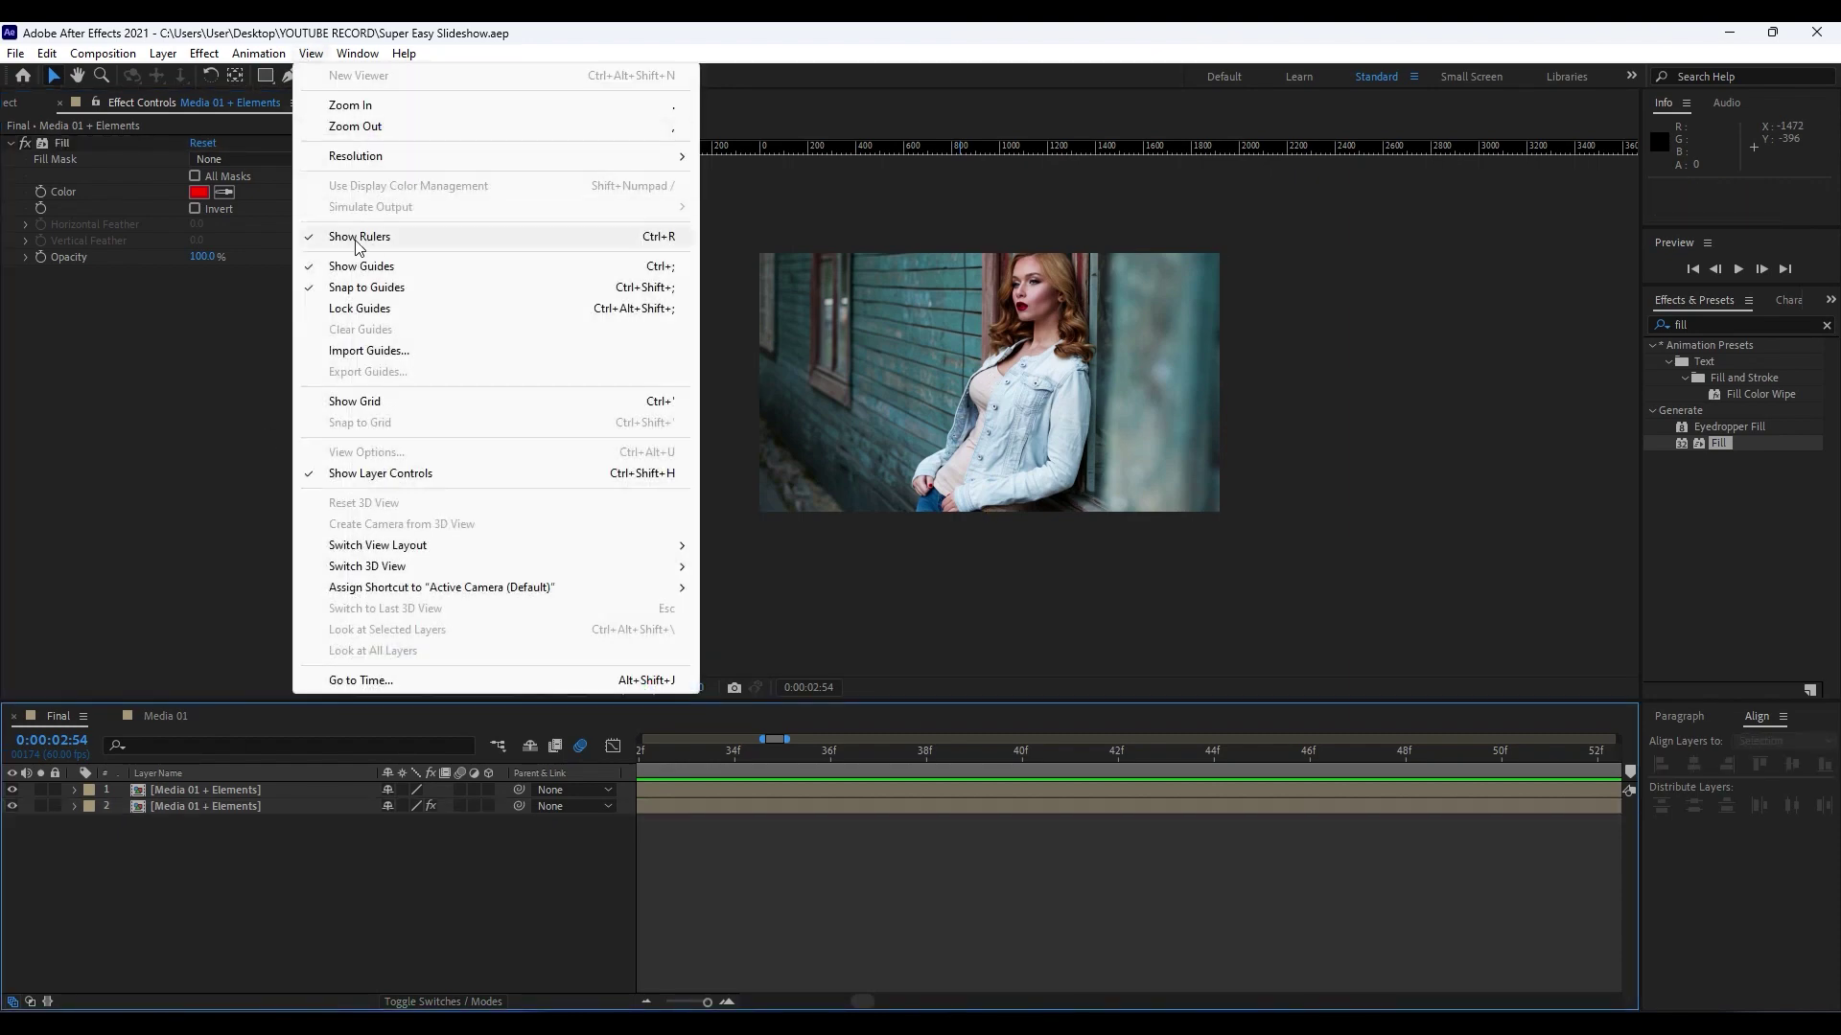
pyautogui.click(393, 239)
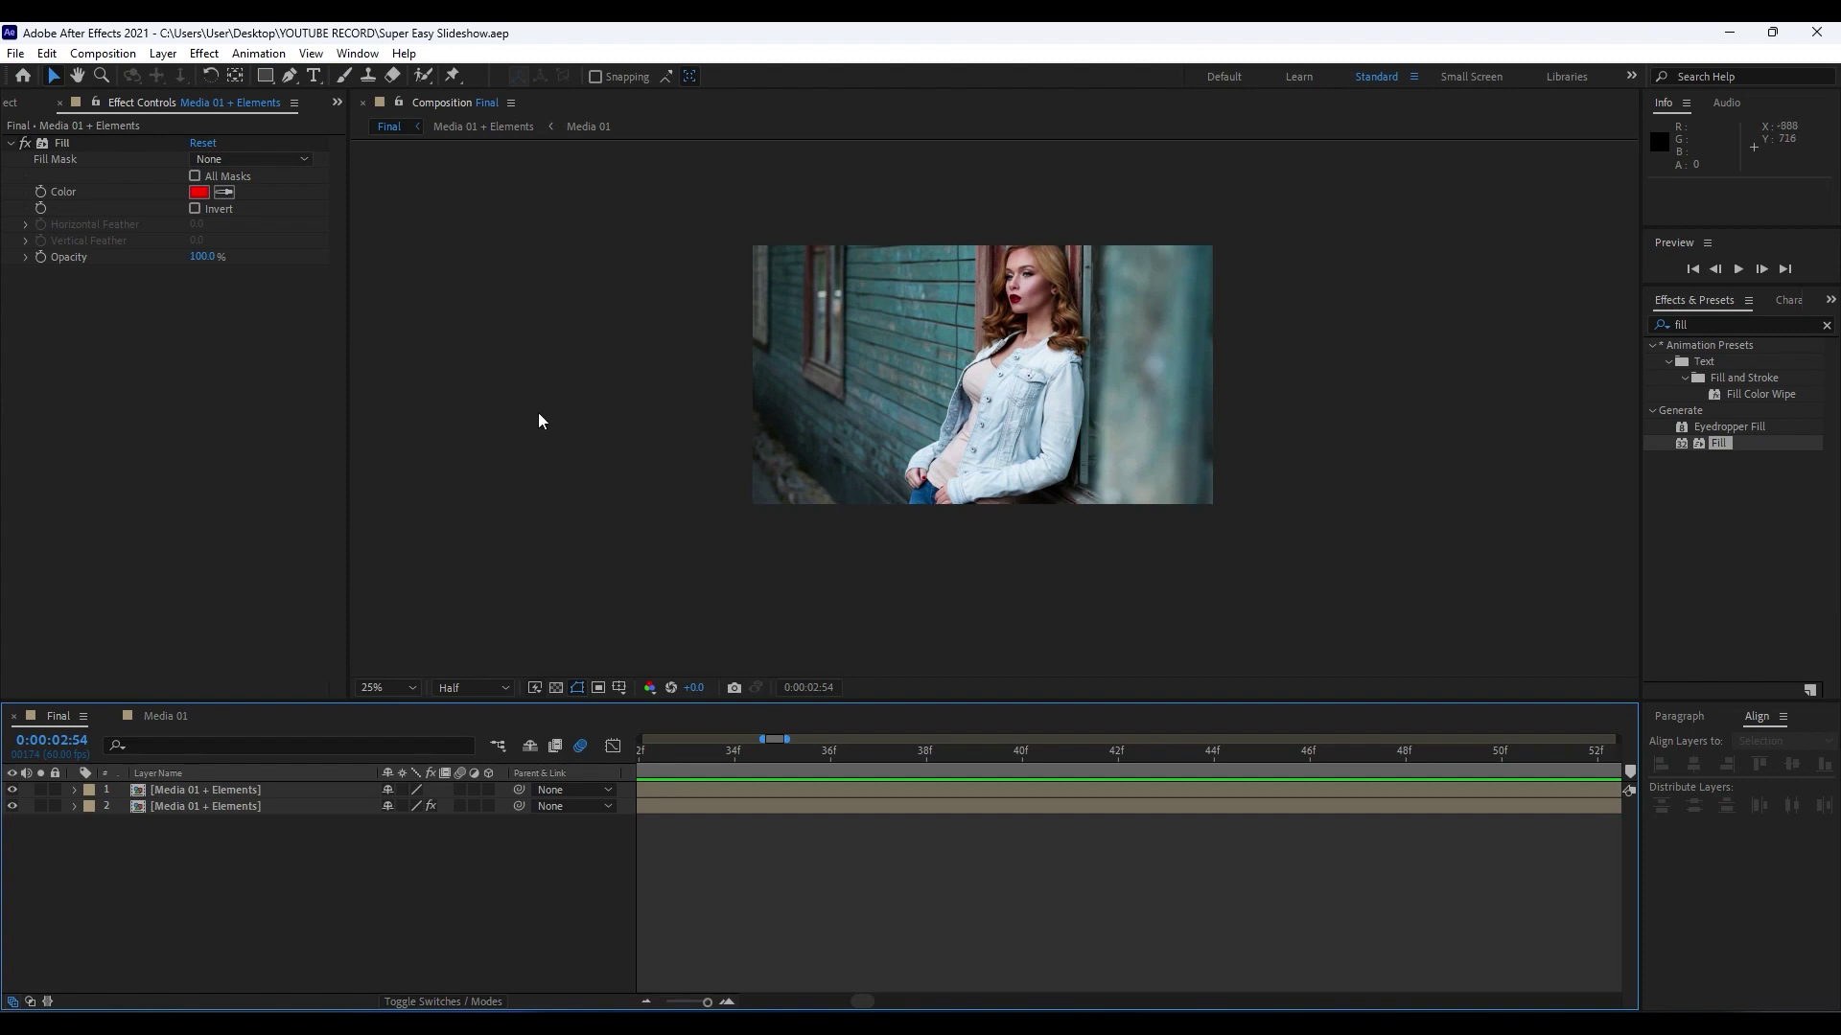
# Add a text layer reading 'Creative Slideshow' over the photo.
pyautogui.click(313, 76)
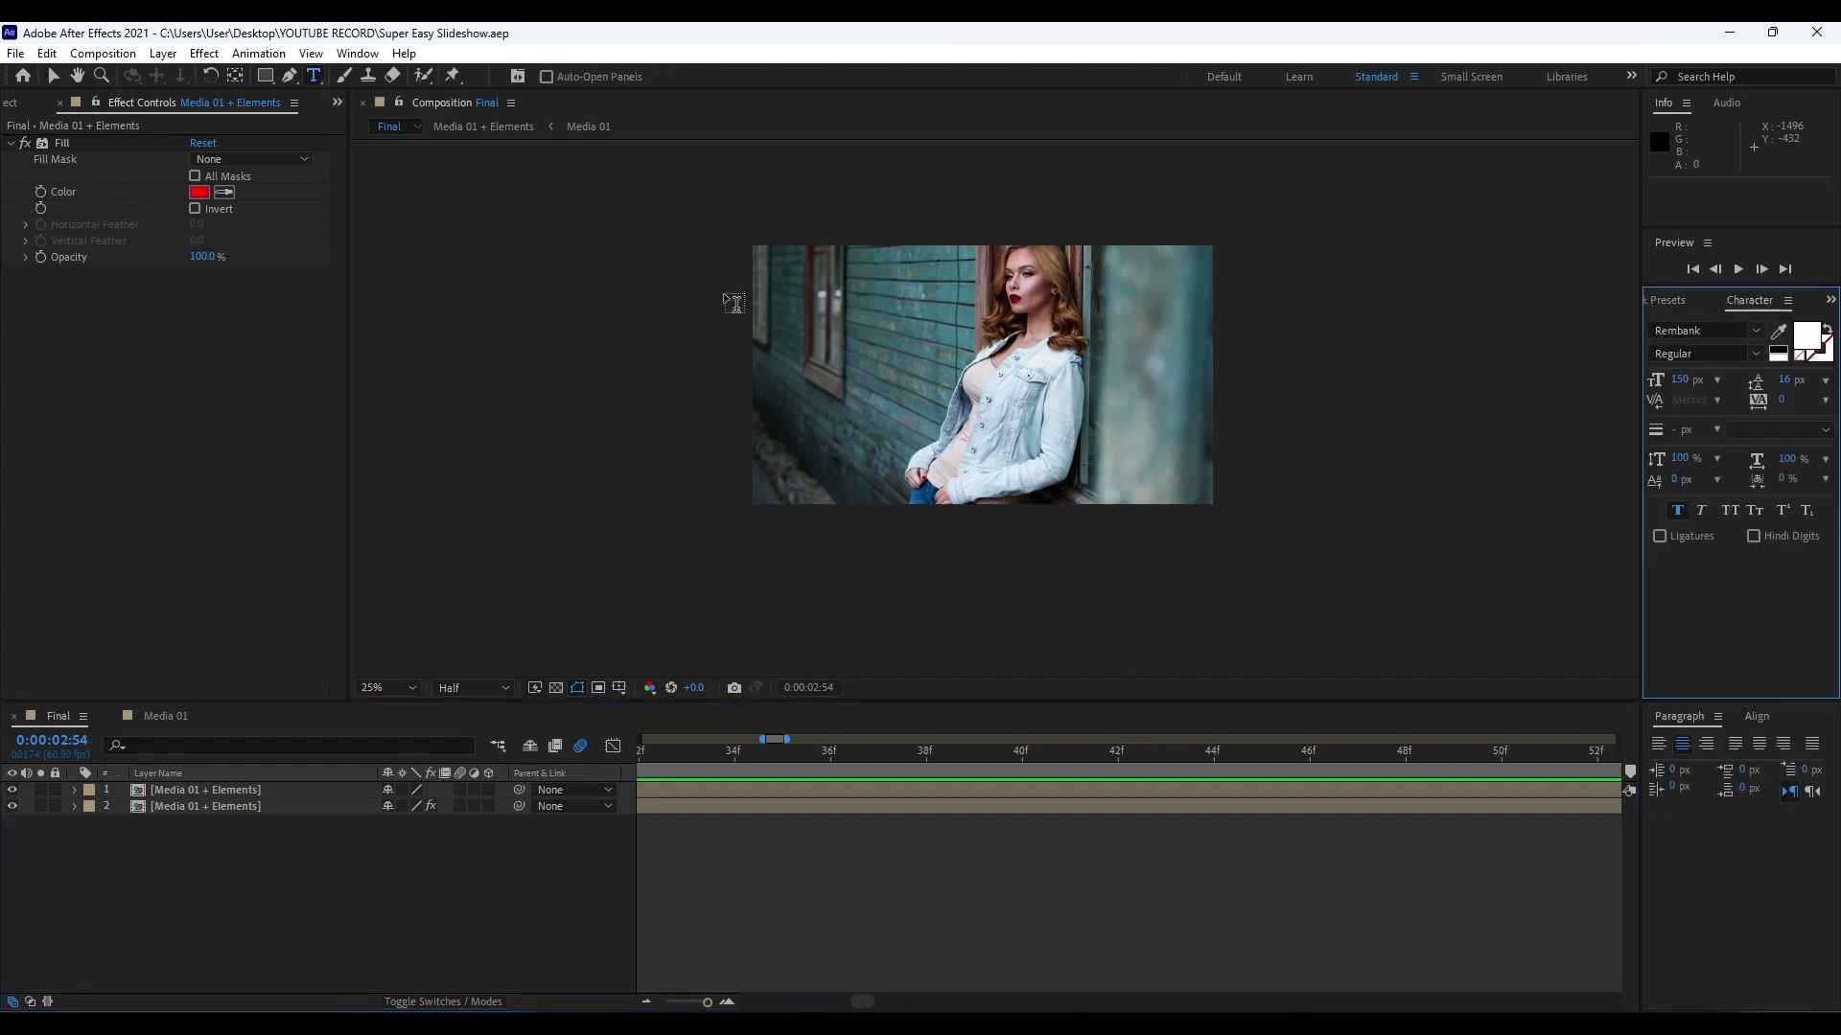
pyautogui.click(928, 375)
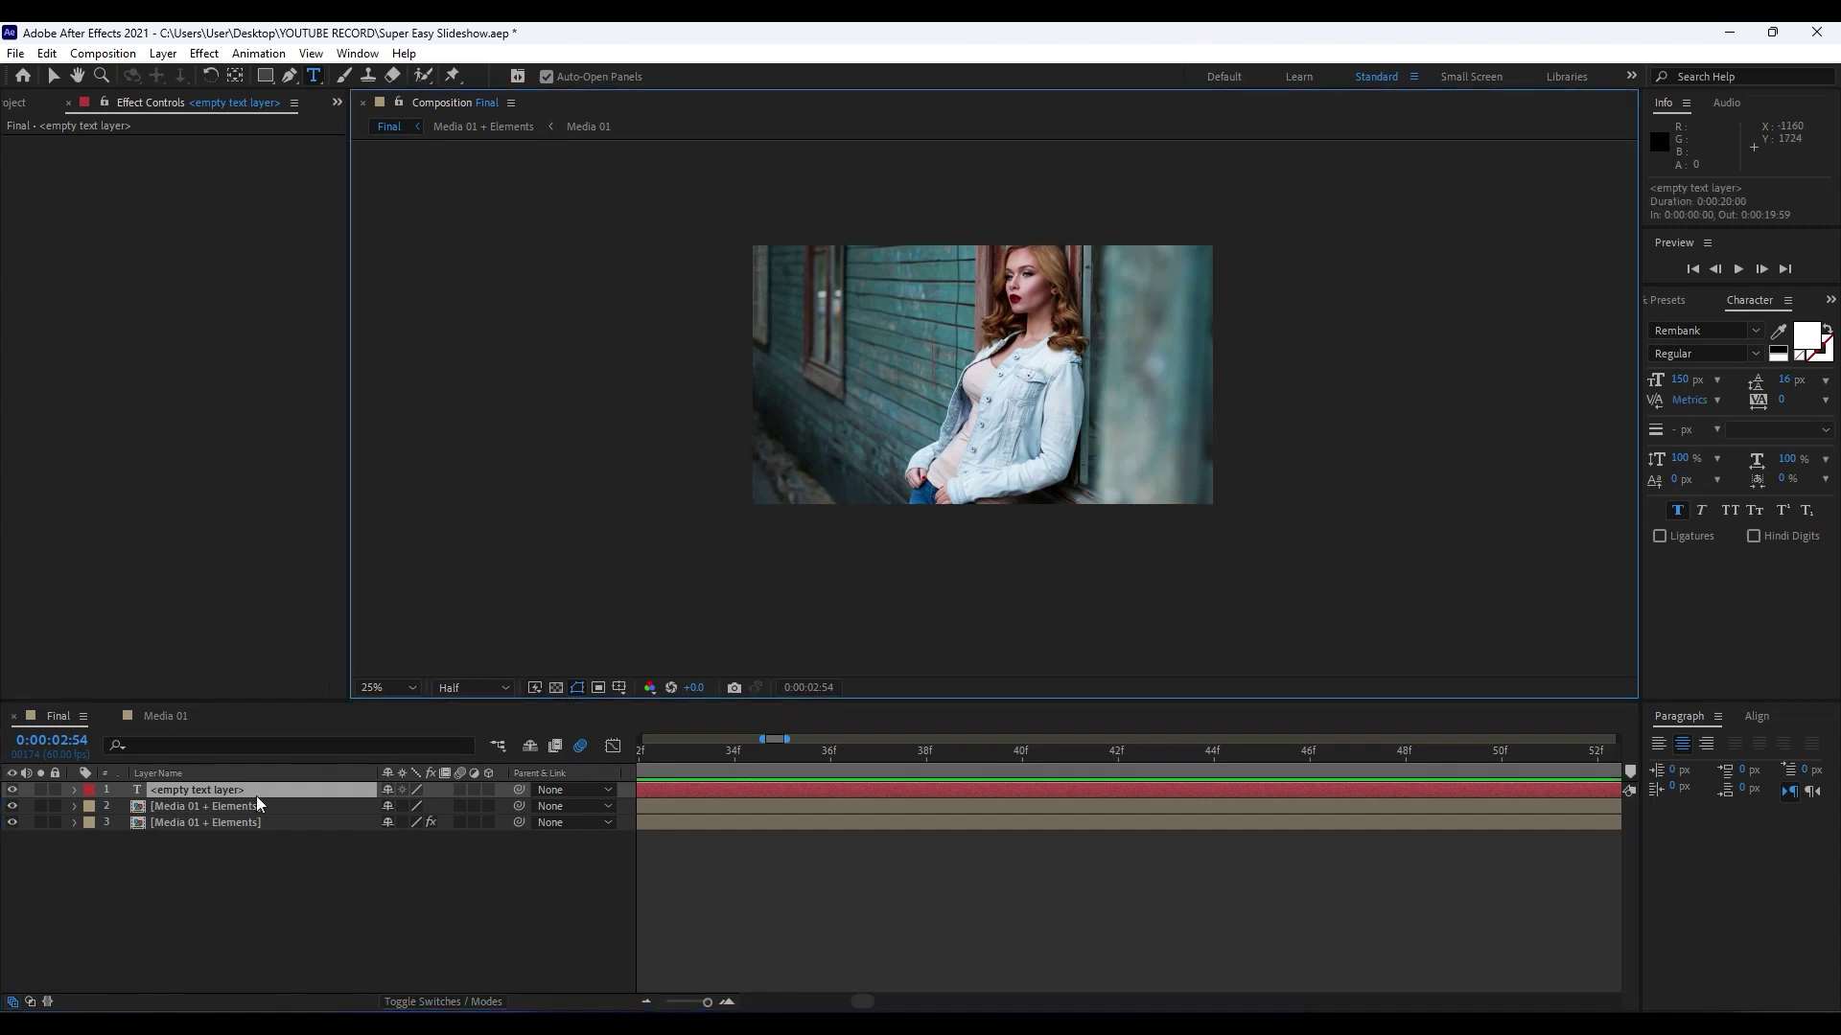
pyautogui.write('Crea')
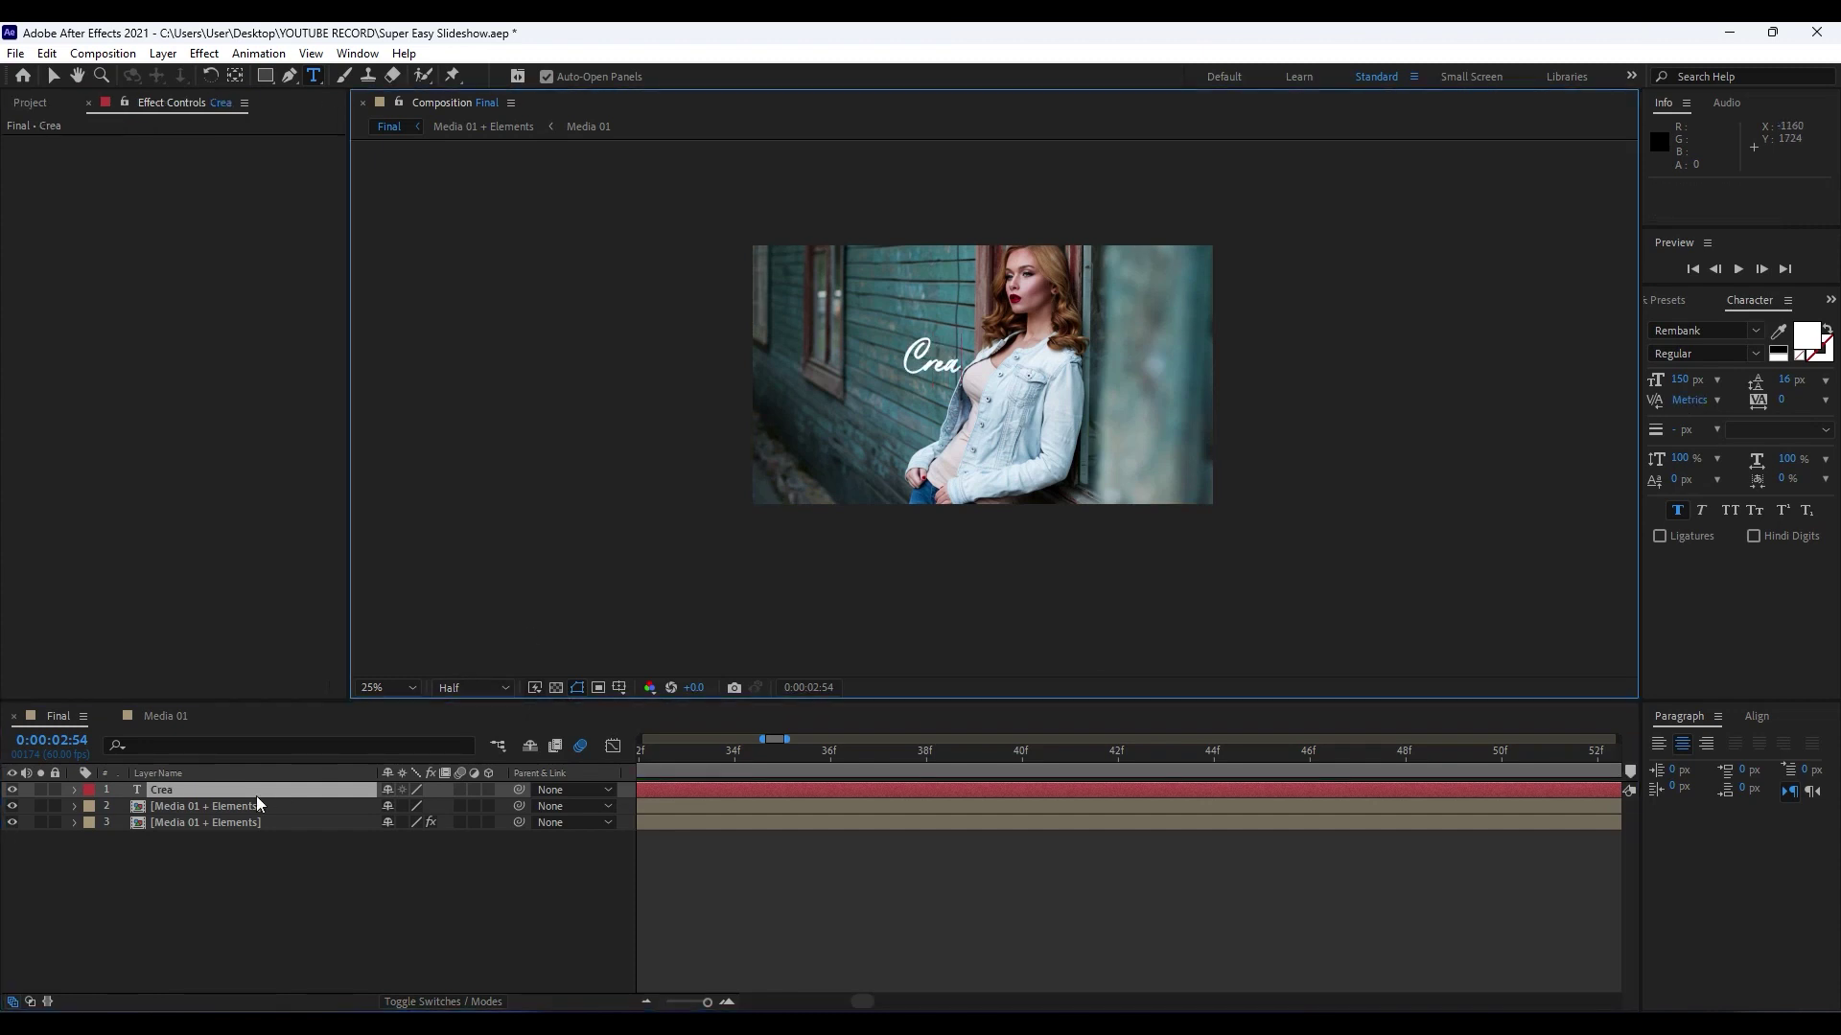
pyautogui.write('tive Sli')
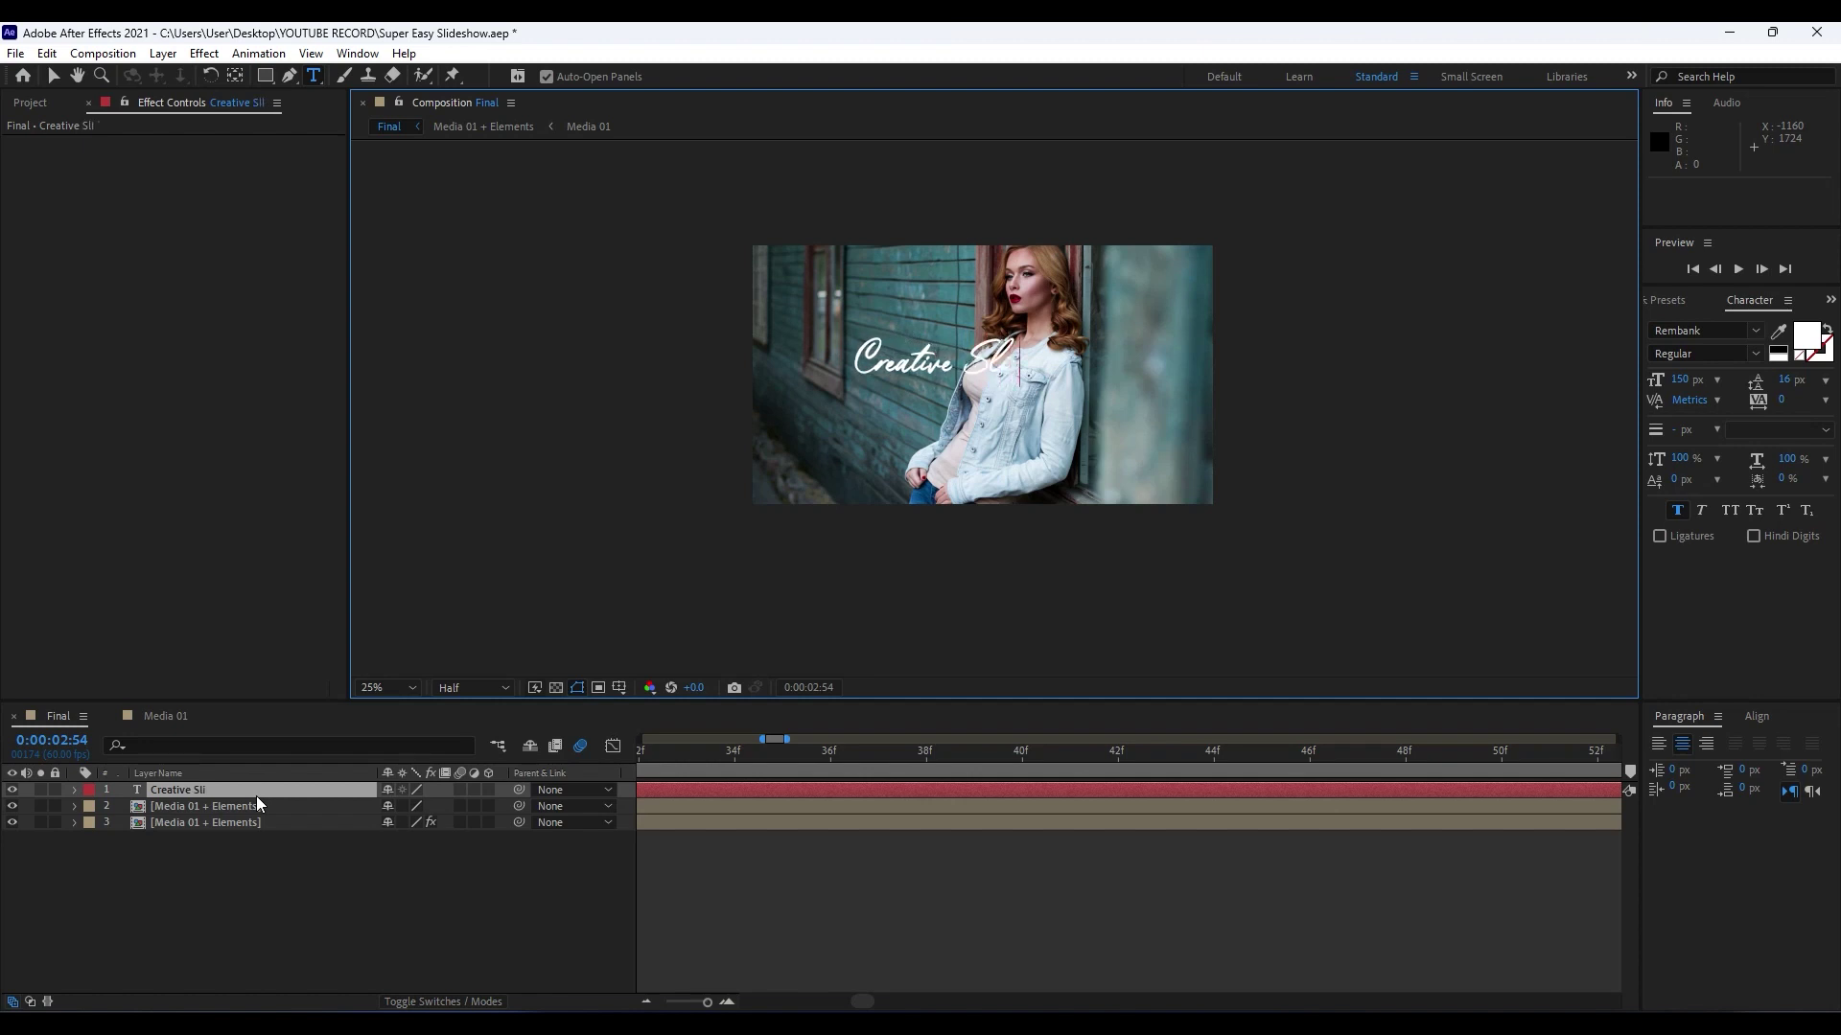
pyautogui.write('deshow')
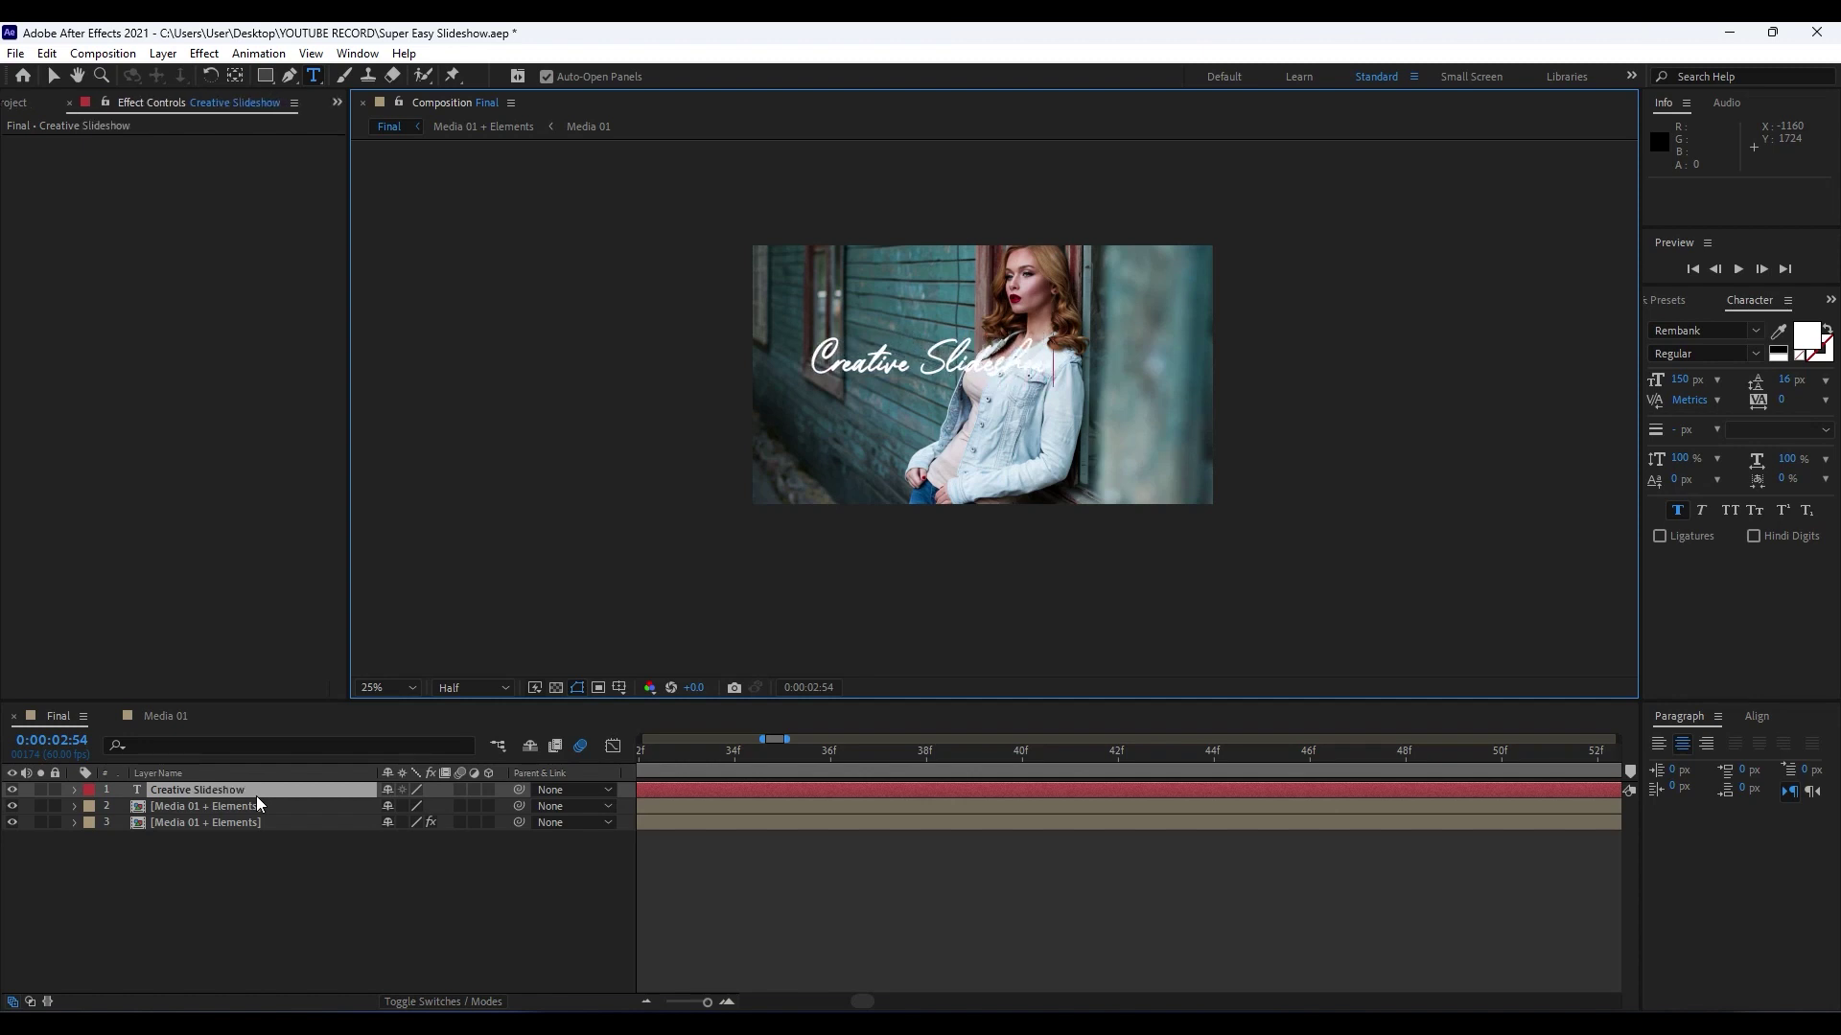
pyautogui.click(180, 889)
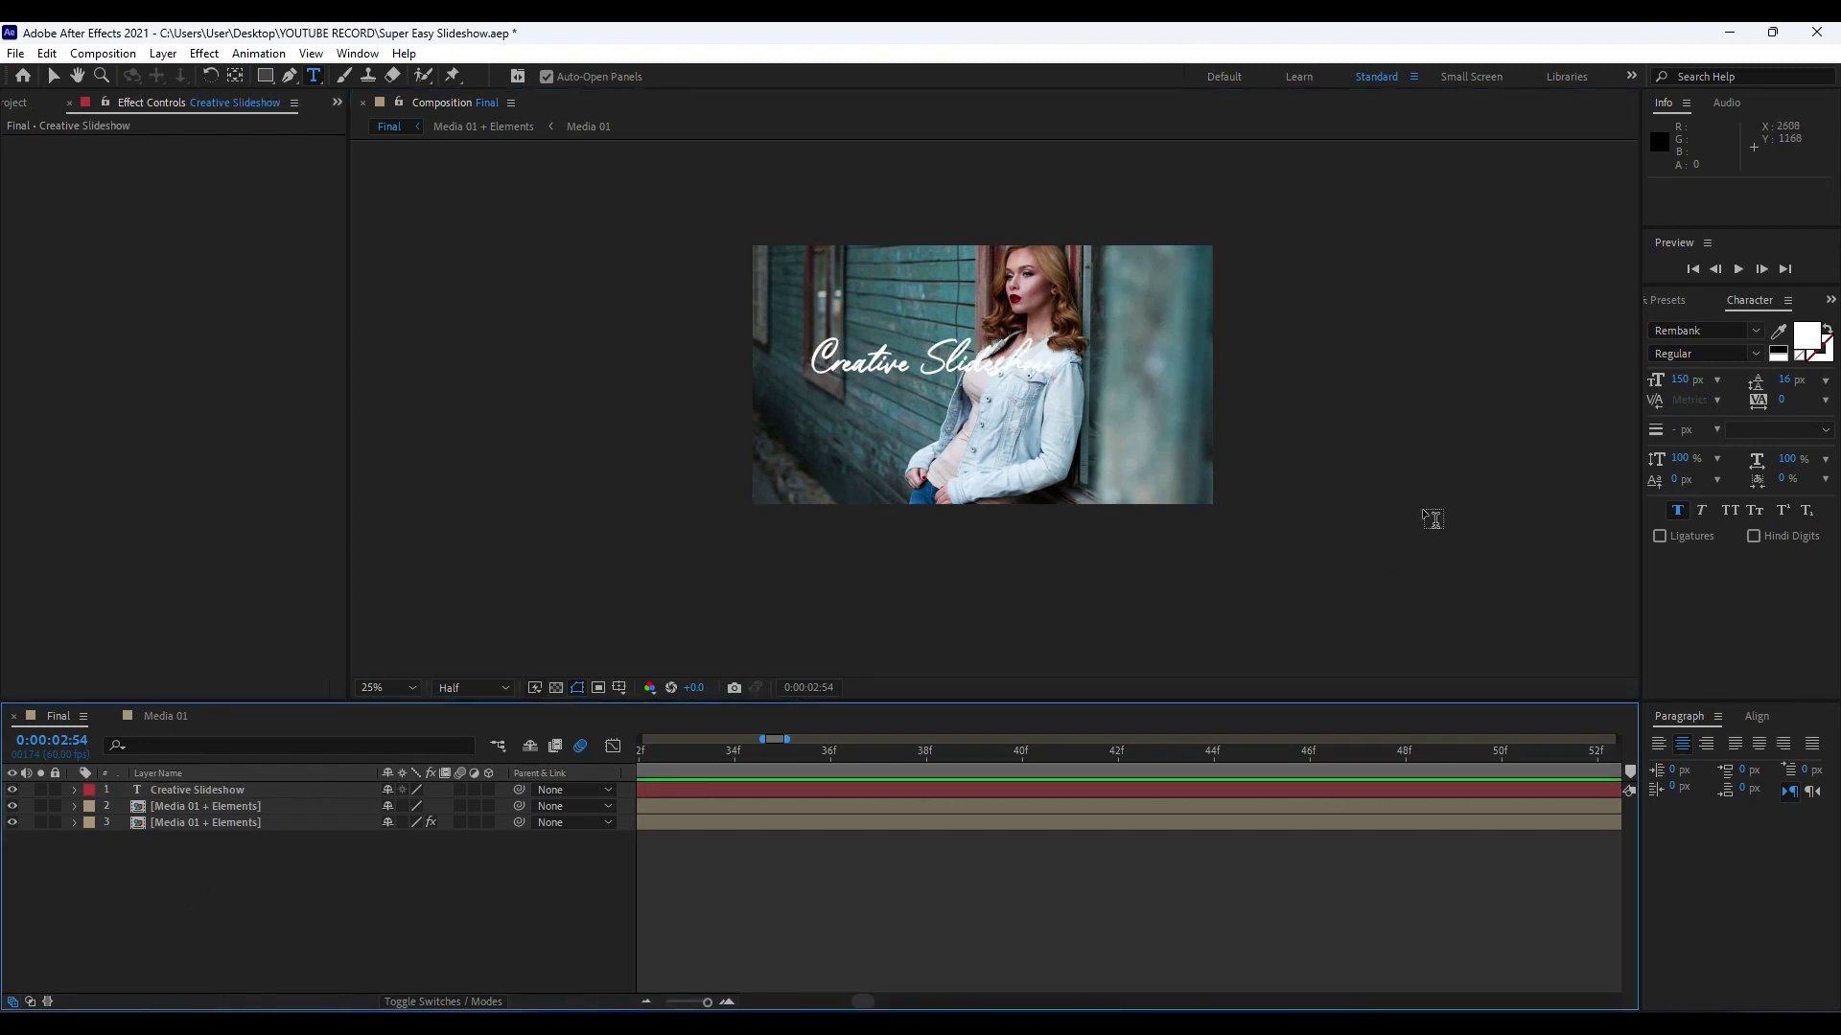
pyautogui.click(1655, 303)
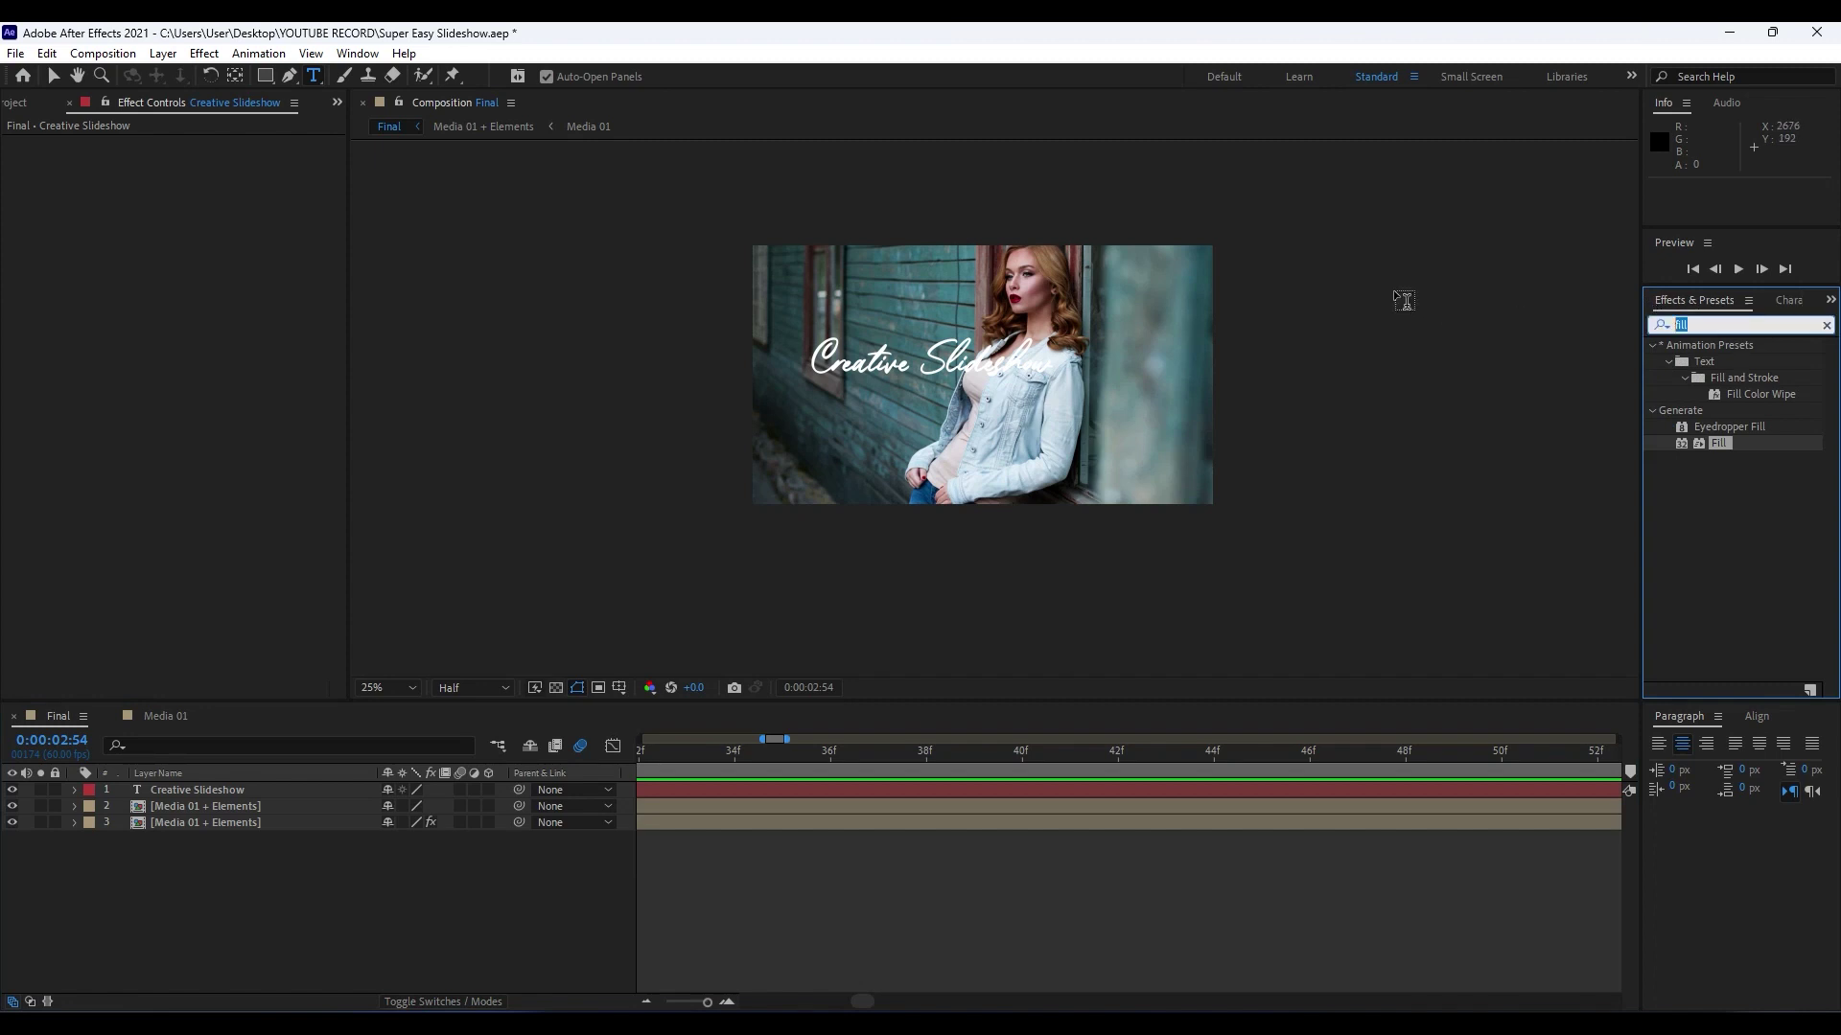
# Apply Drop Shadow to the title with distance 10 and softness 30.
pyautogui.write('drop s')
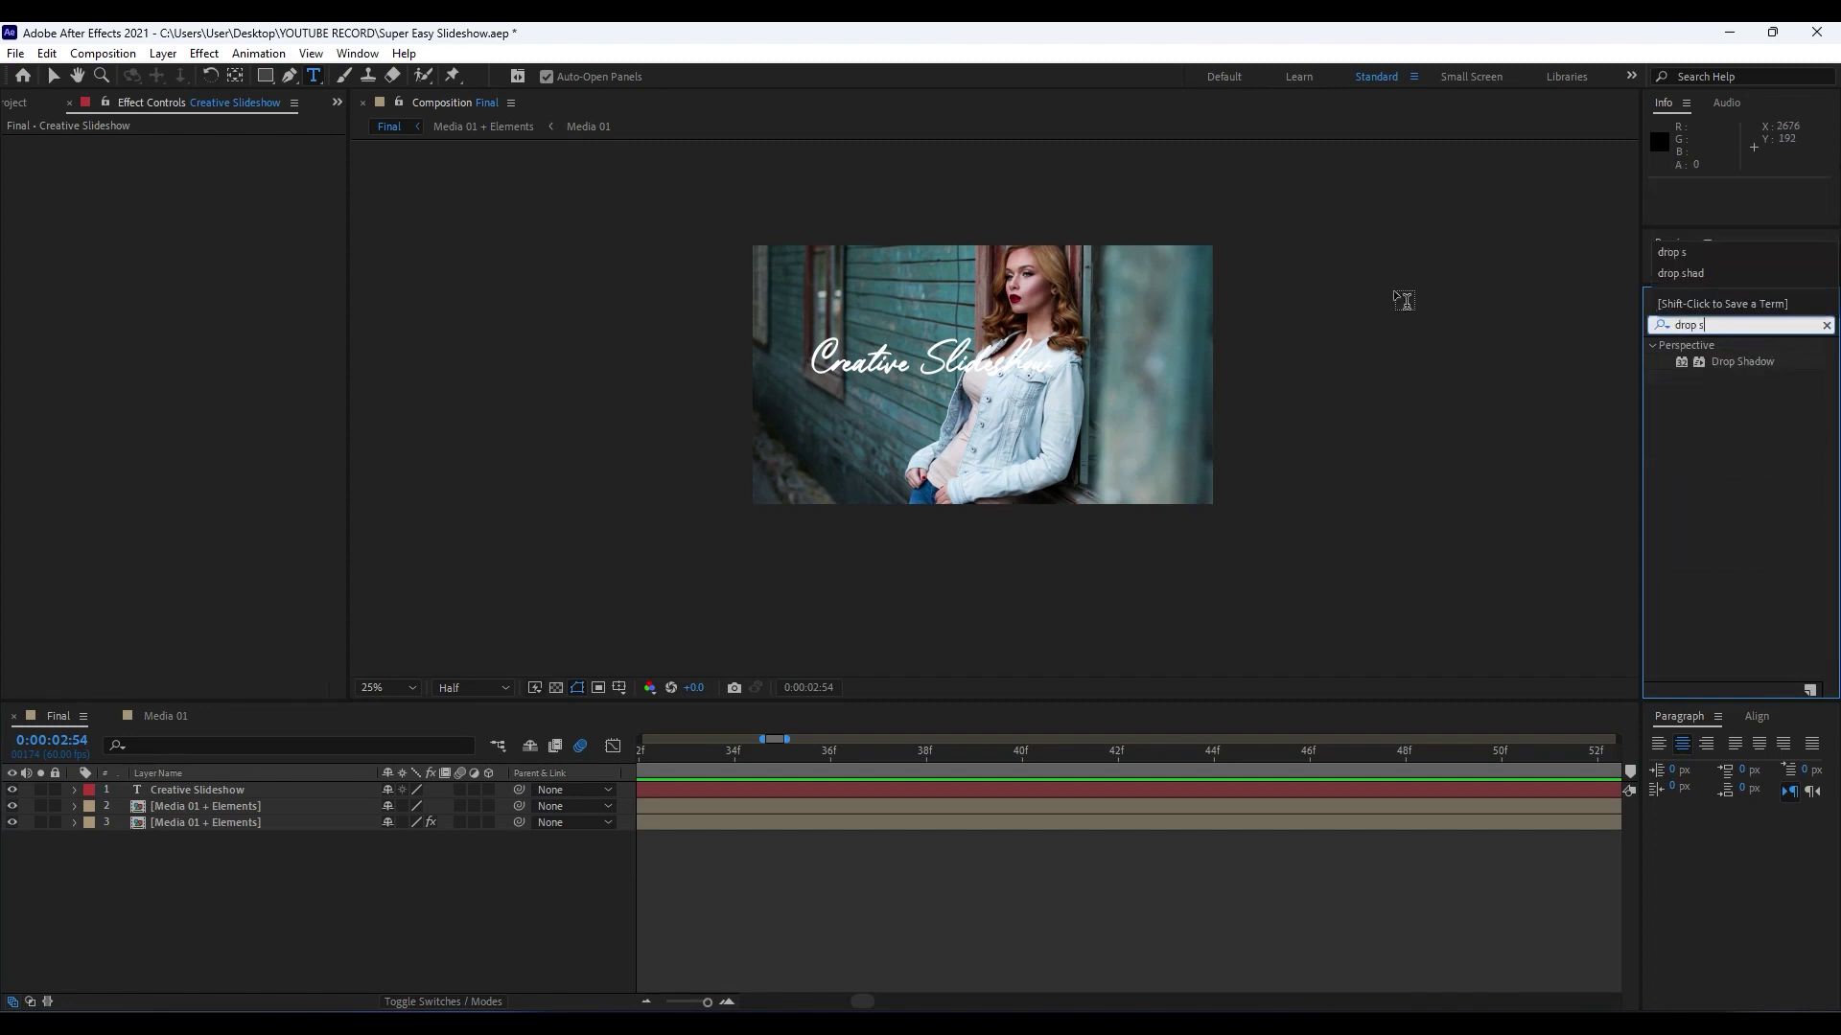
pyautogui.moveTo(1723, 362); pyautogui.dragTo(299, 796)
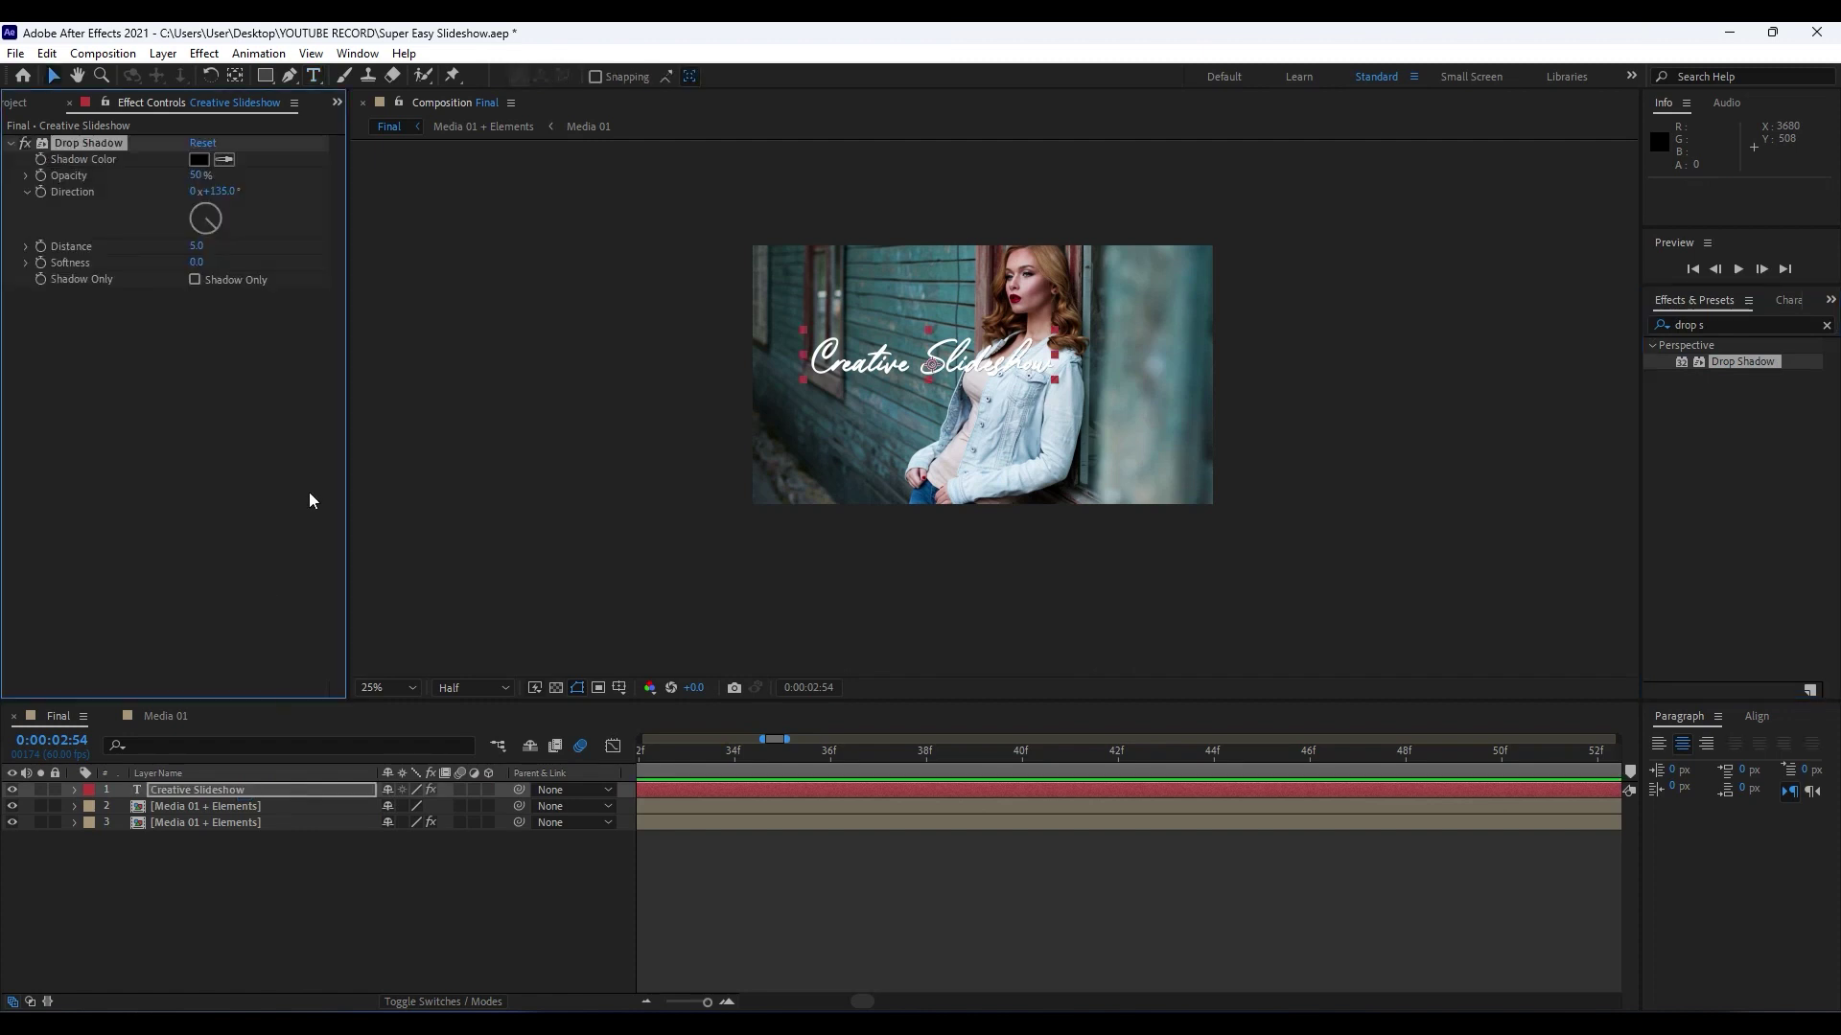
pyautogui.click(195, 245)
pyautogui.write('10')
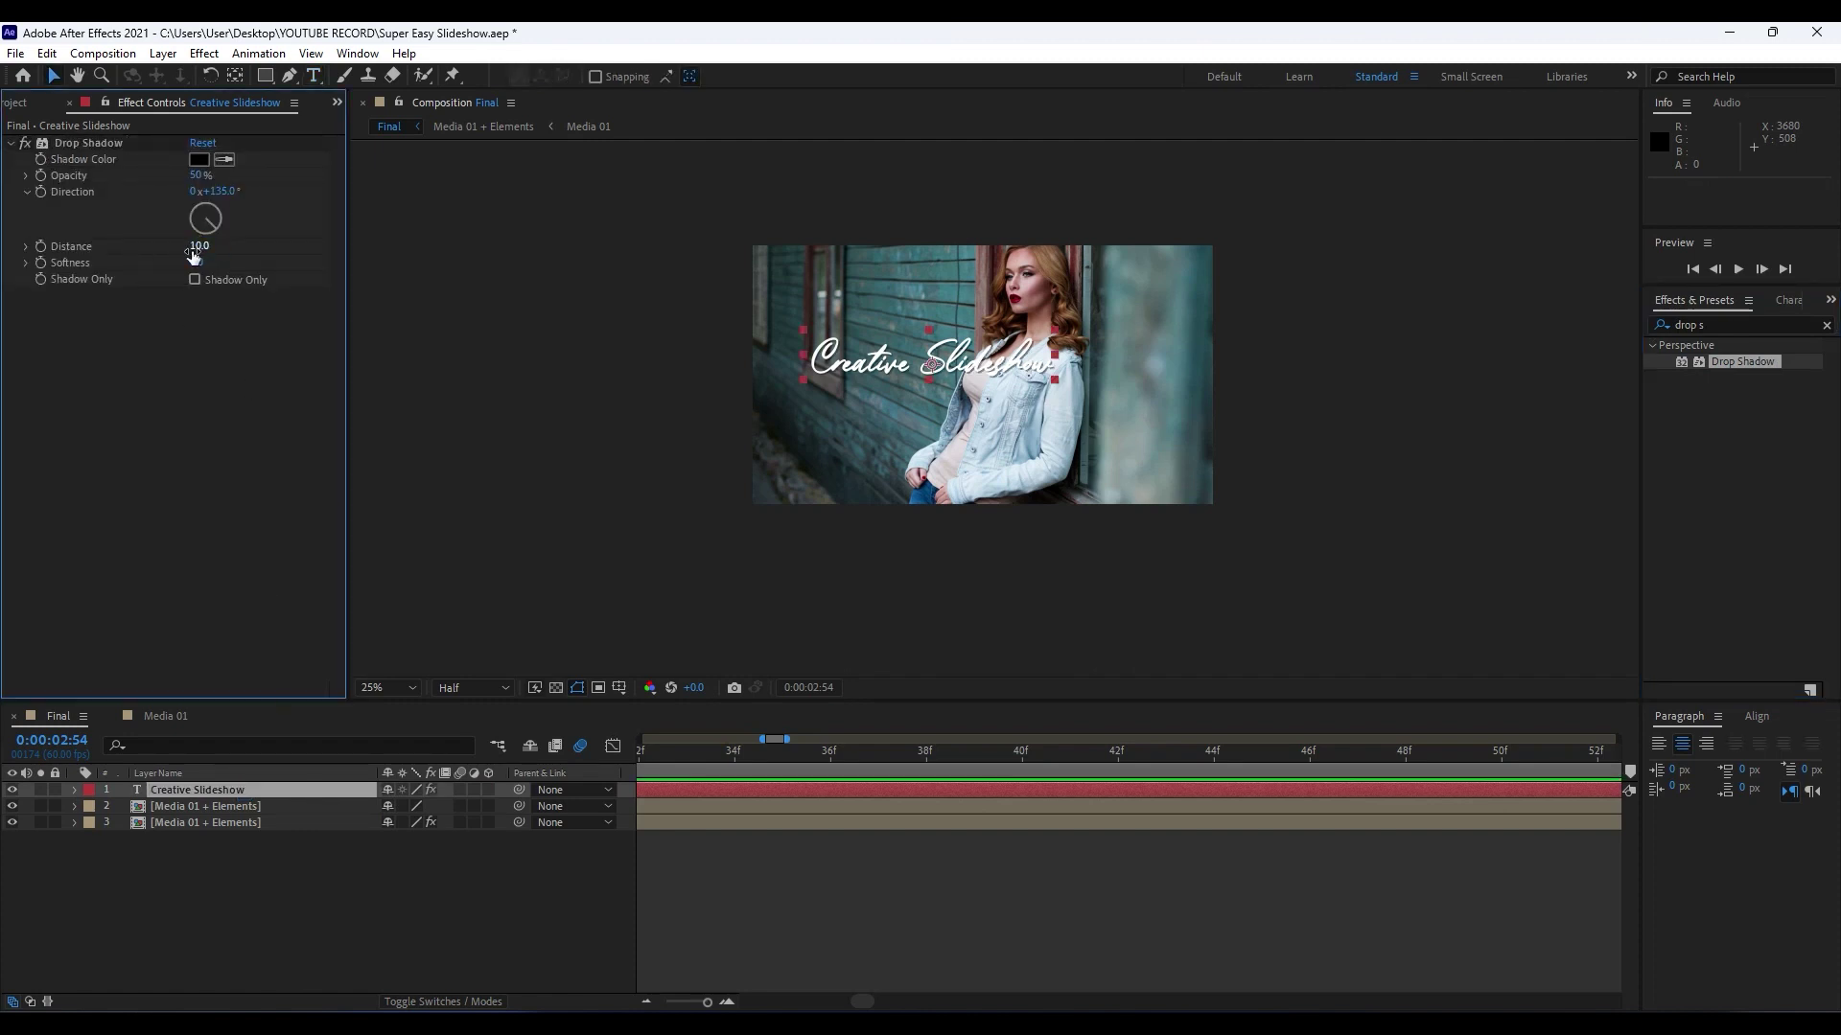
pyautogui.press('Tab')
pyautogui.scroll(2, 1041, 508)
pyautogui.write('30')
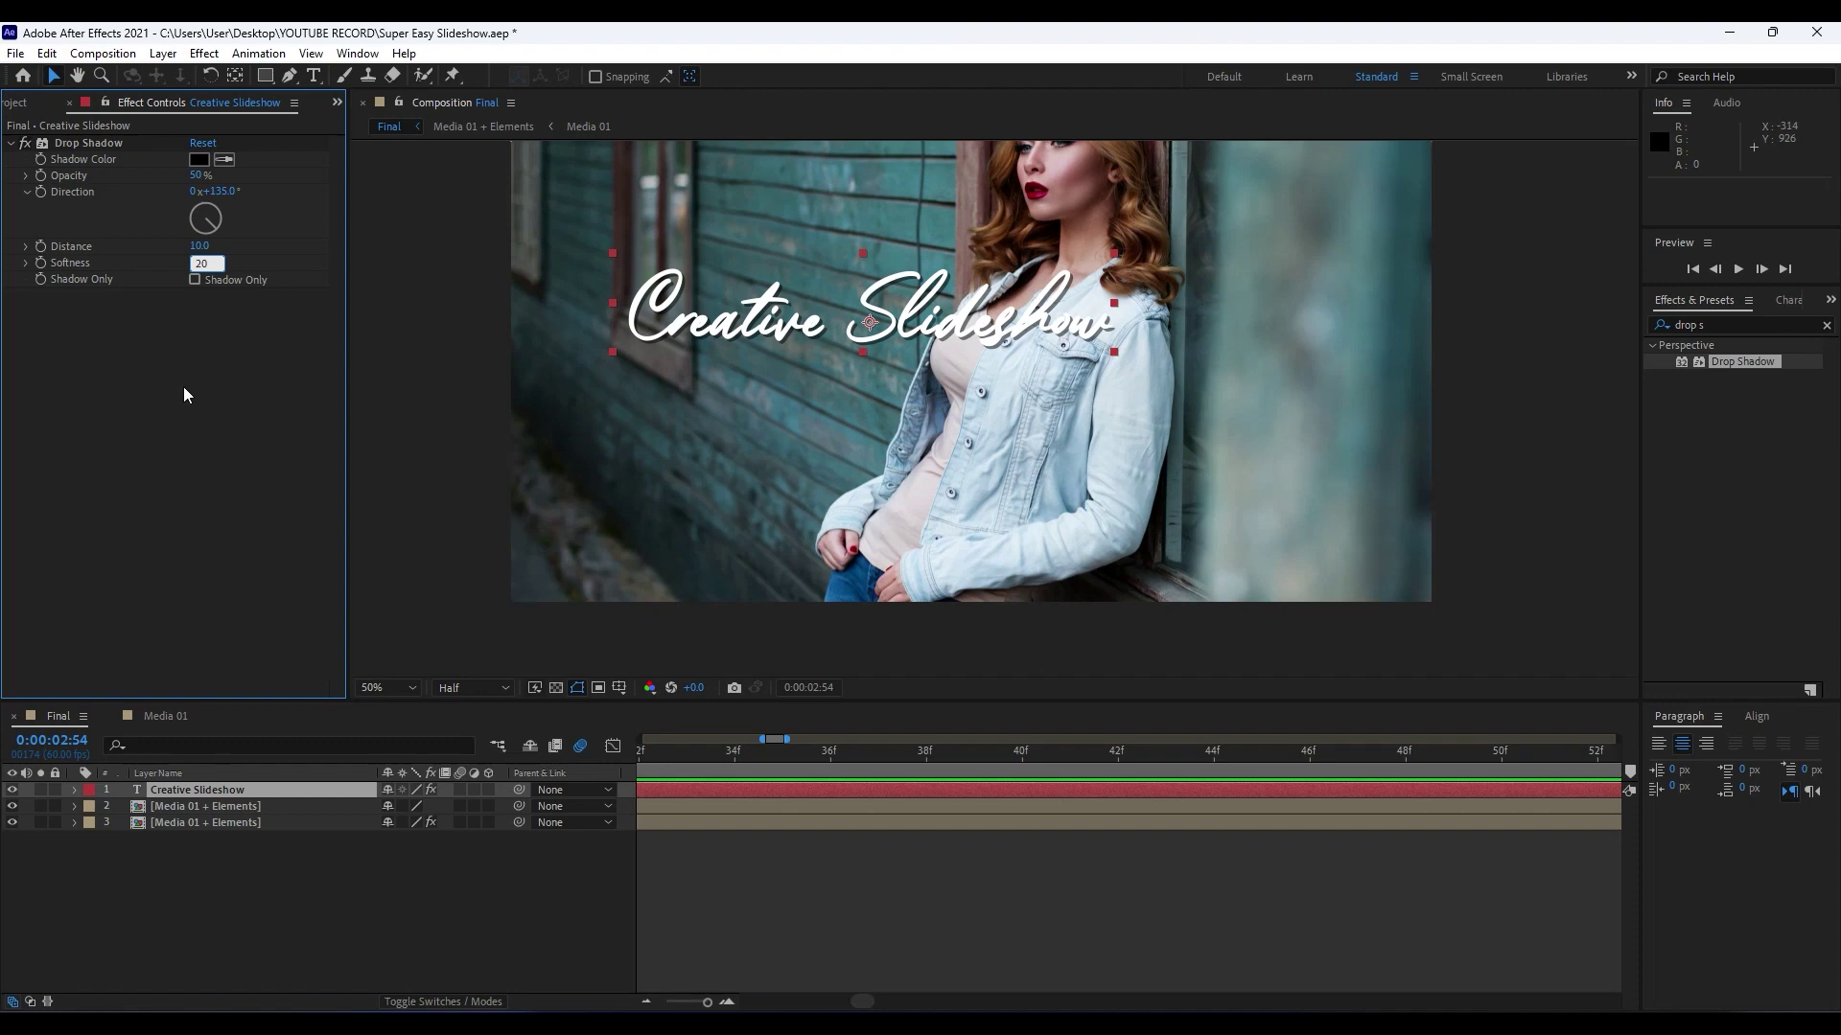
pyautogui.press('Return')
# Readjust the shadow to settle on distance 10 and softness 20.
pyautogui.moveTo(200, 263)
pyautogui.mouseDown()
pyautogui.moveTo(336, 263)
pyautogui.moveTo(225, 246)
pyautogui.mouseUp()
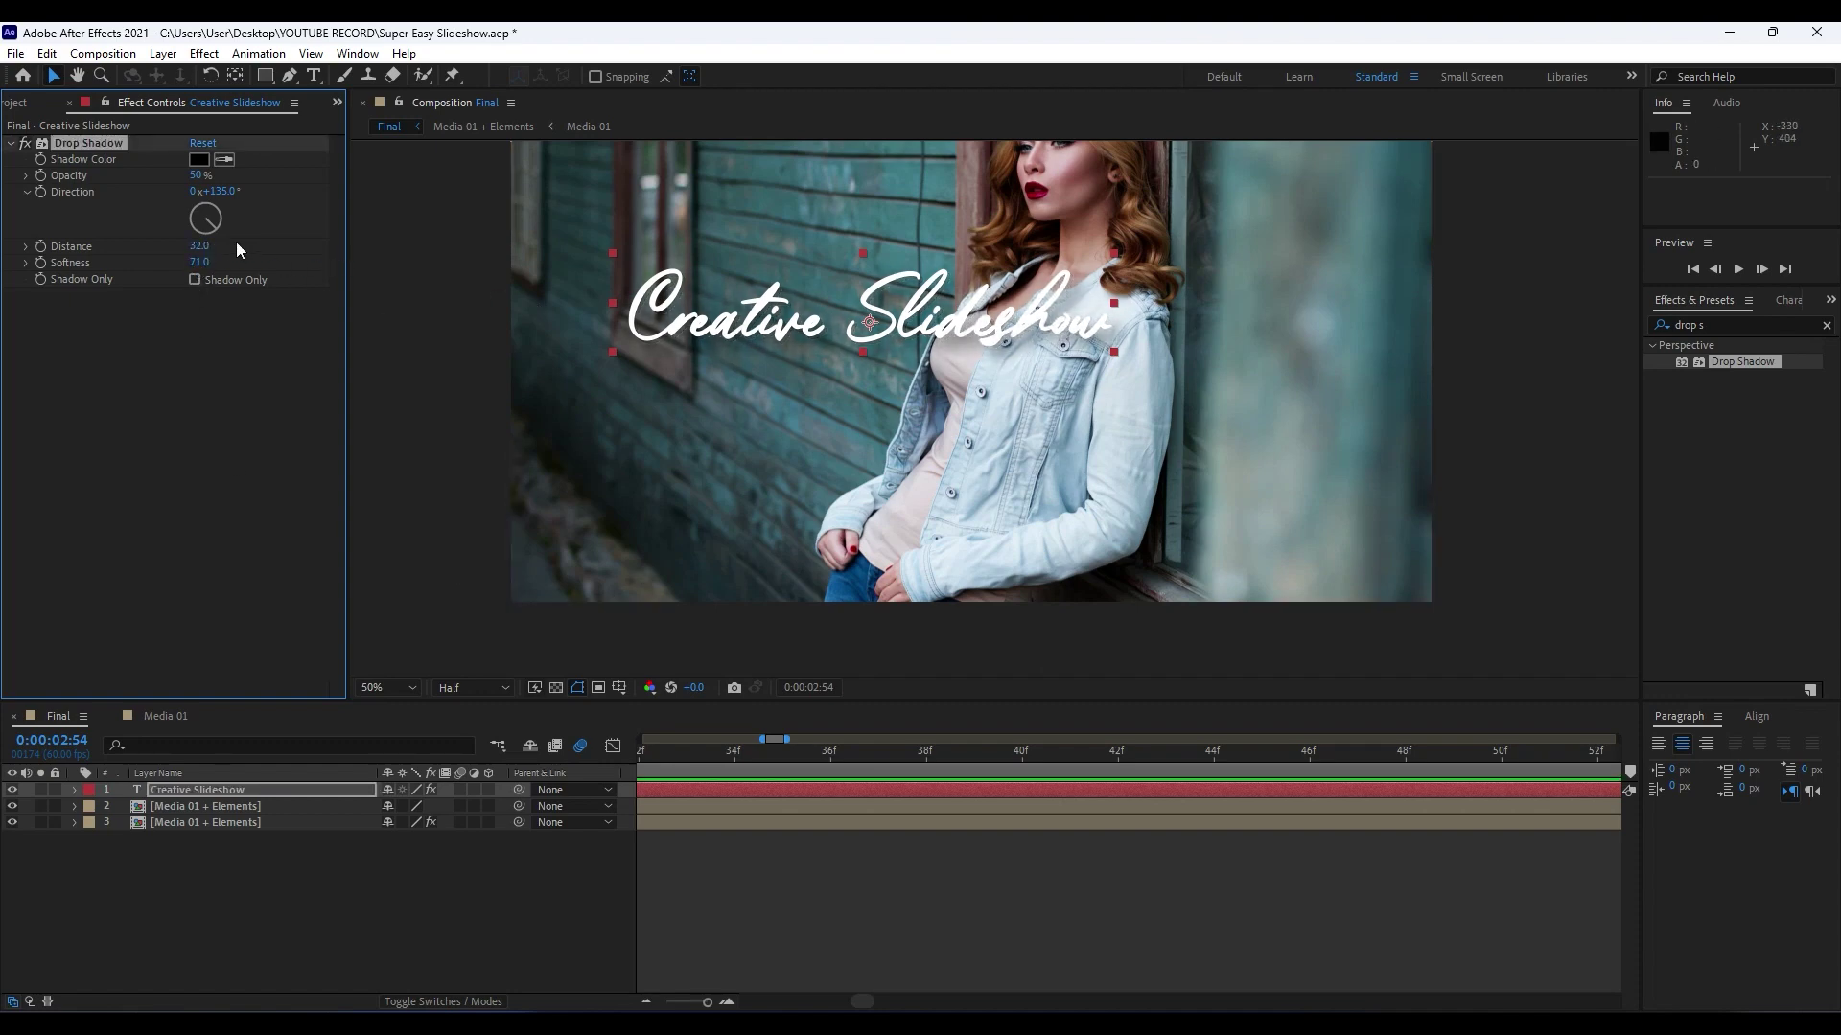
pyautogui.click(196, 246)
pyautogui.write('10')
pyautogui.press('Return')
pyautogui.click(198, 262)
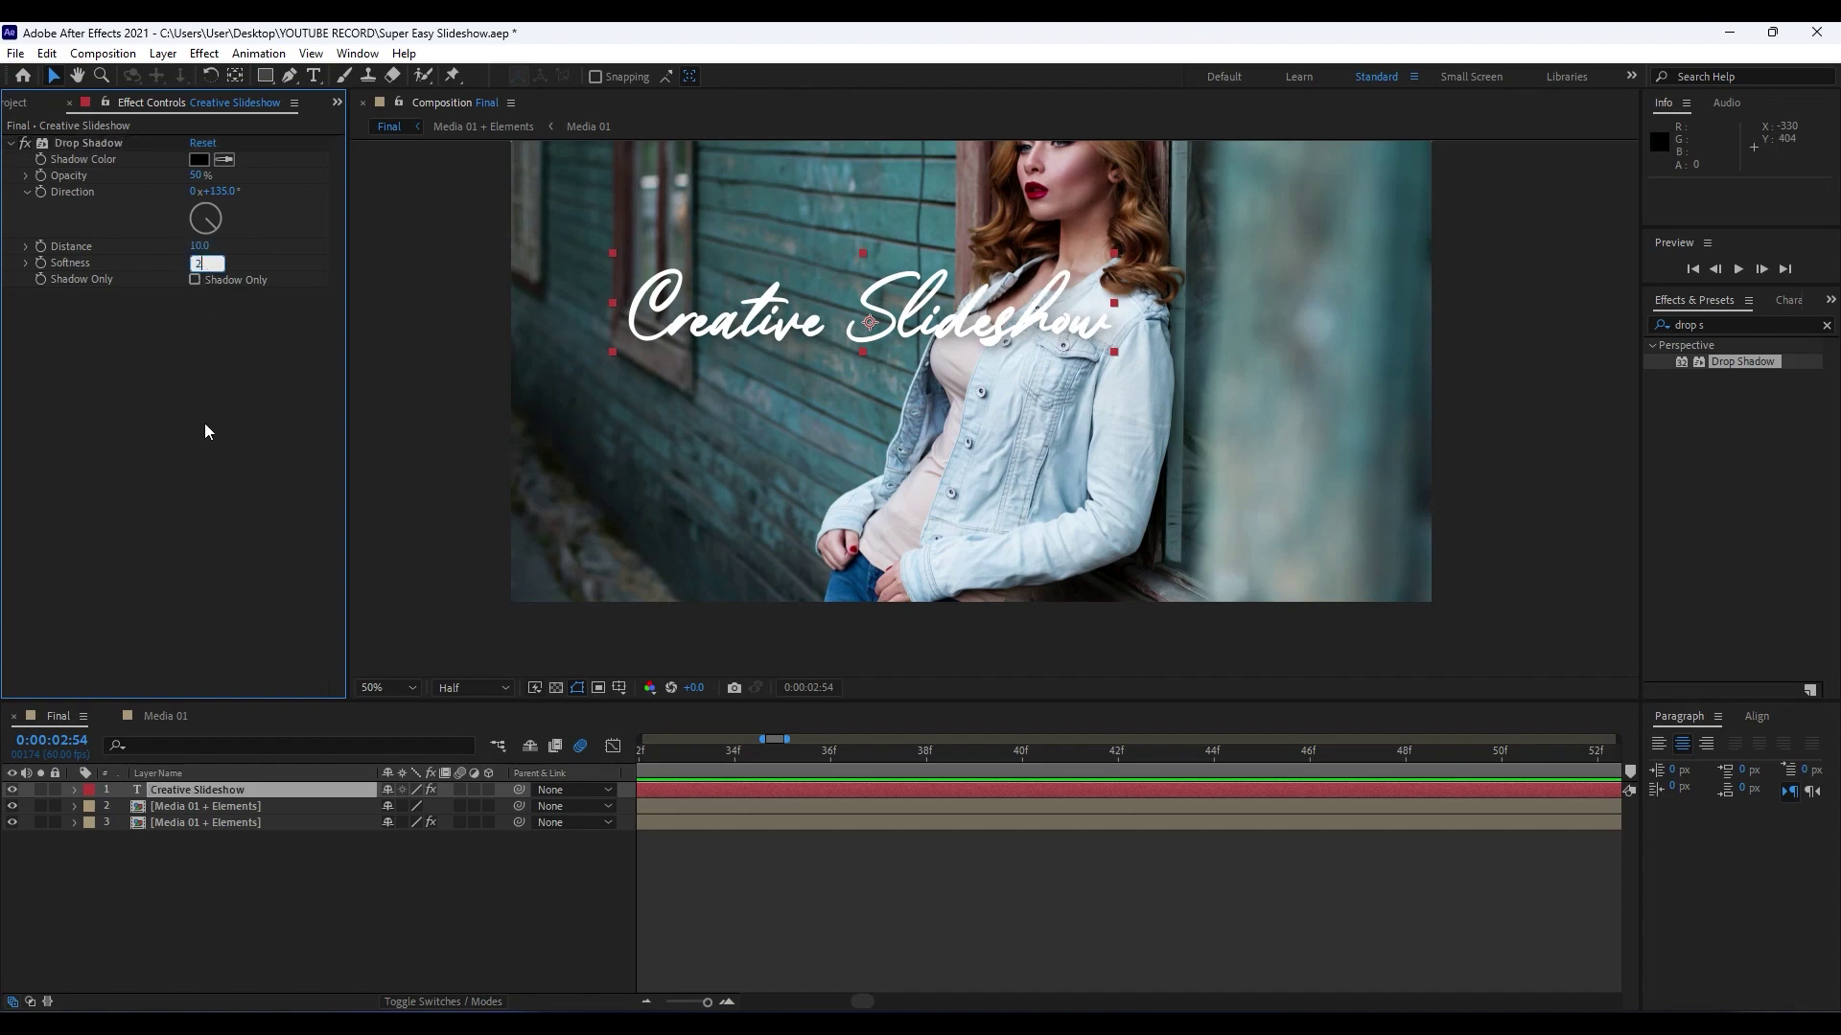
pyautogui.write('20')
pyautogui.press('Return')
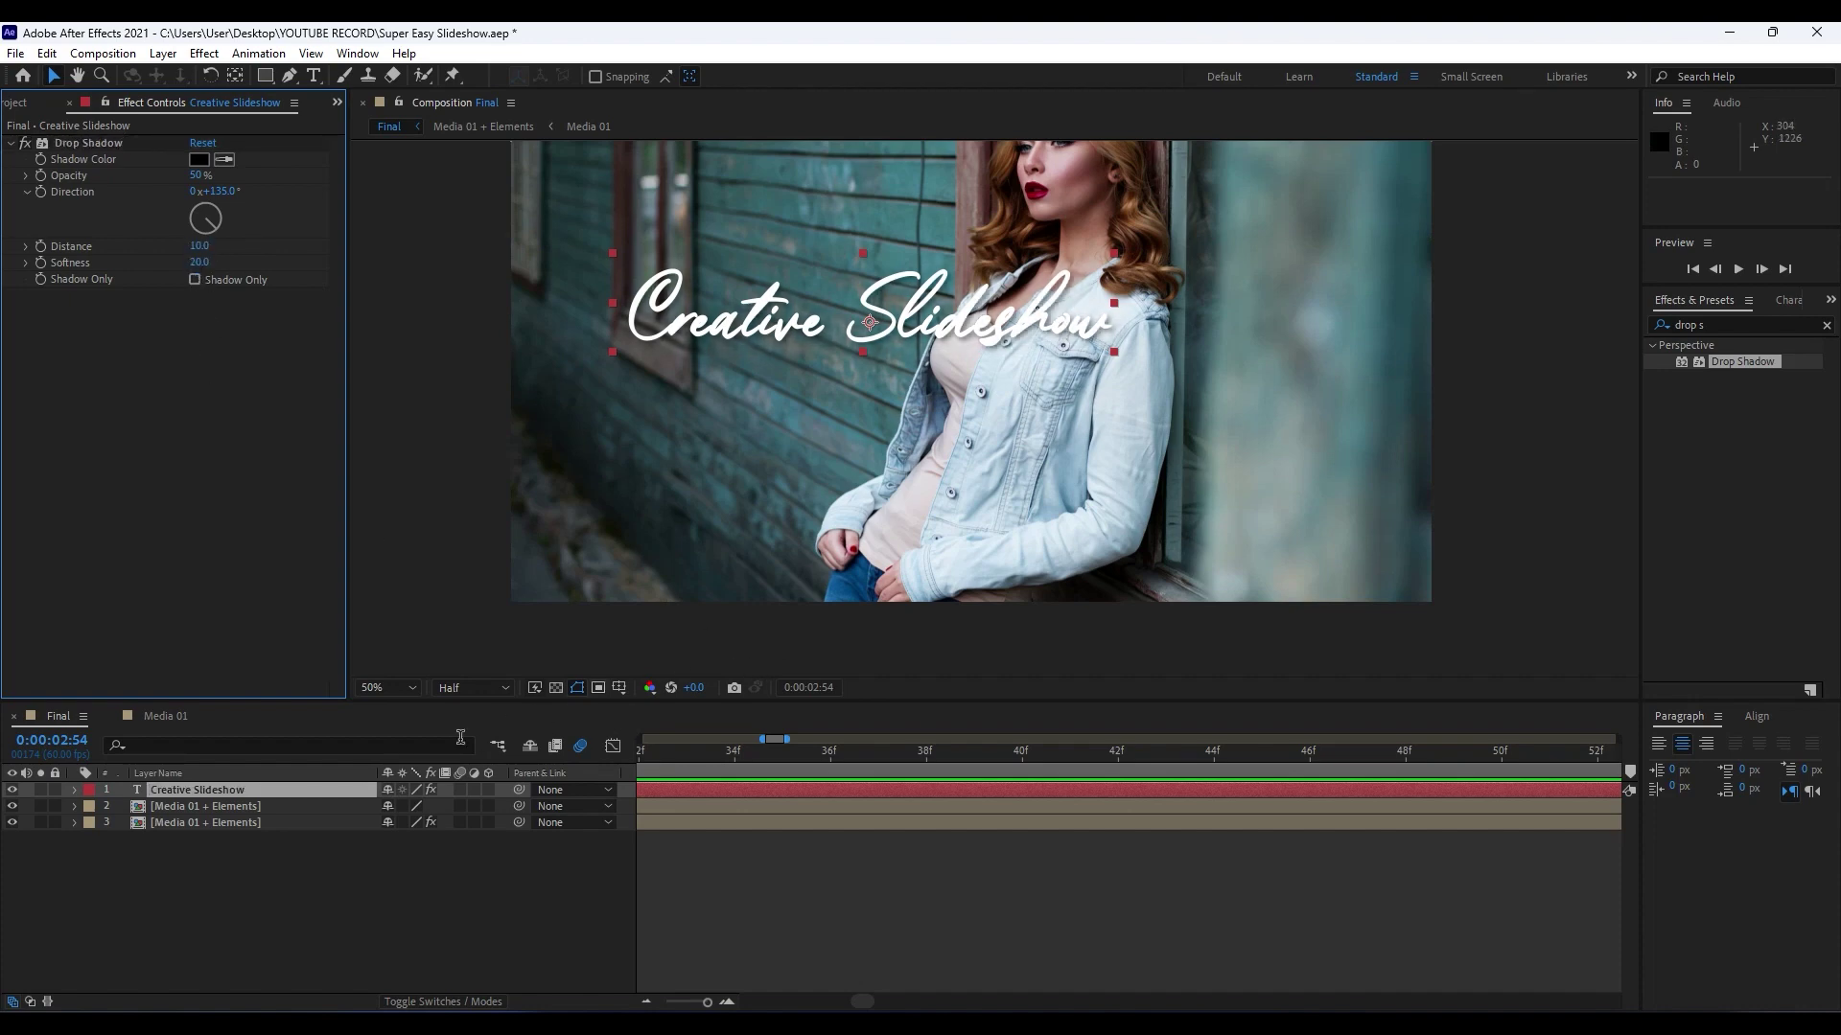
# Align the Creative Slideshow title to the horizontal and vertical centre.
pyautogui.click(242, 792)
pyautogui.click(1756, 716)
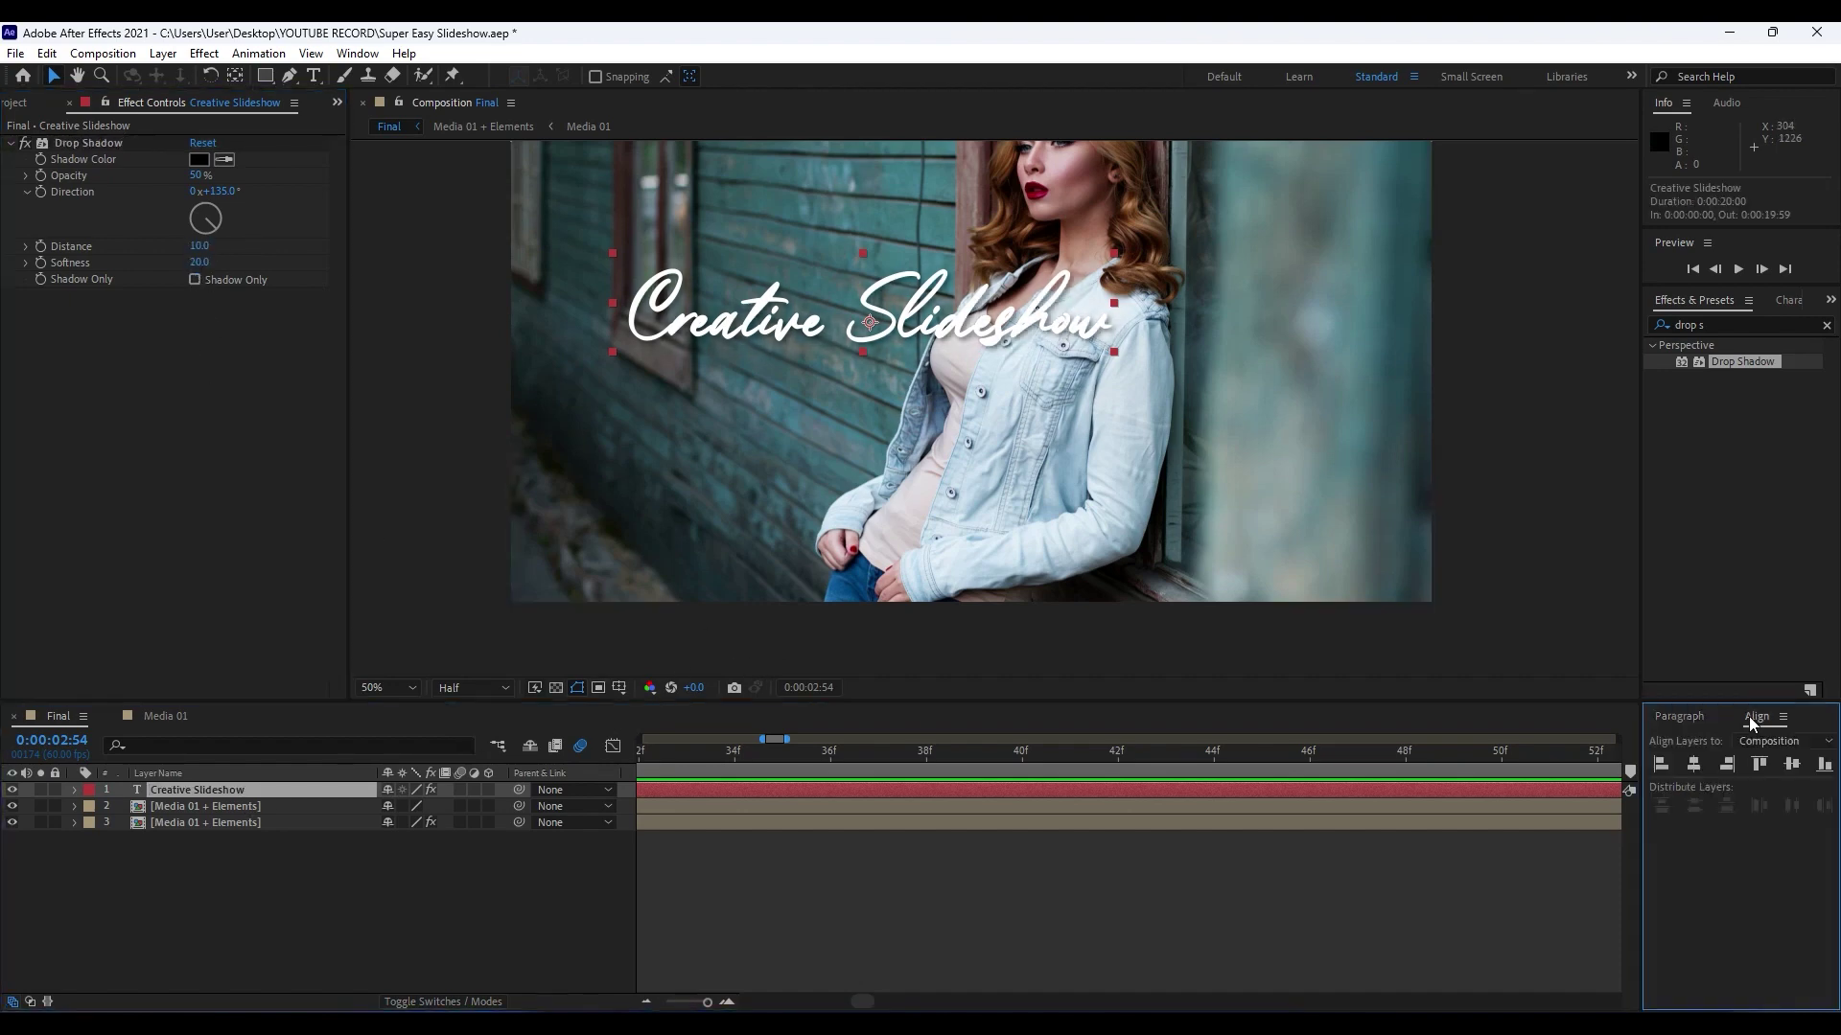
pyautogui.click(1694, 764)
pyautogui.click(1791, 764)
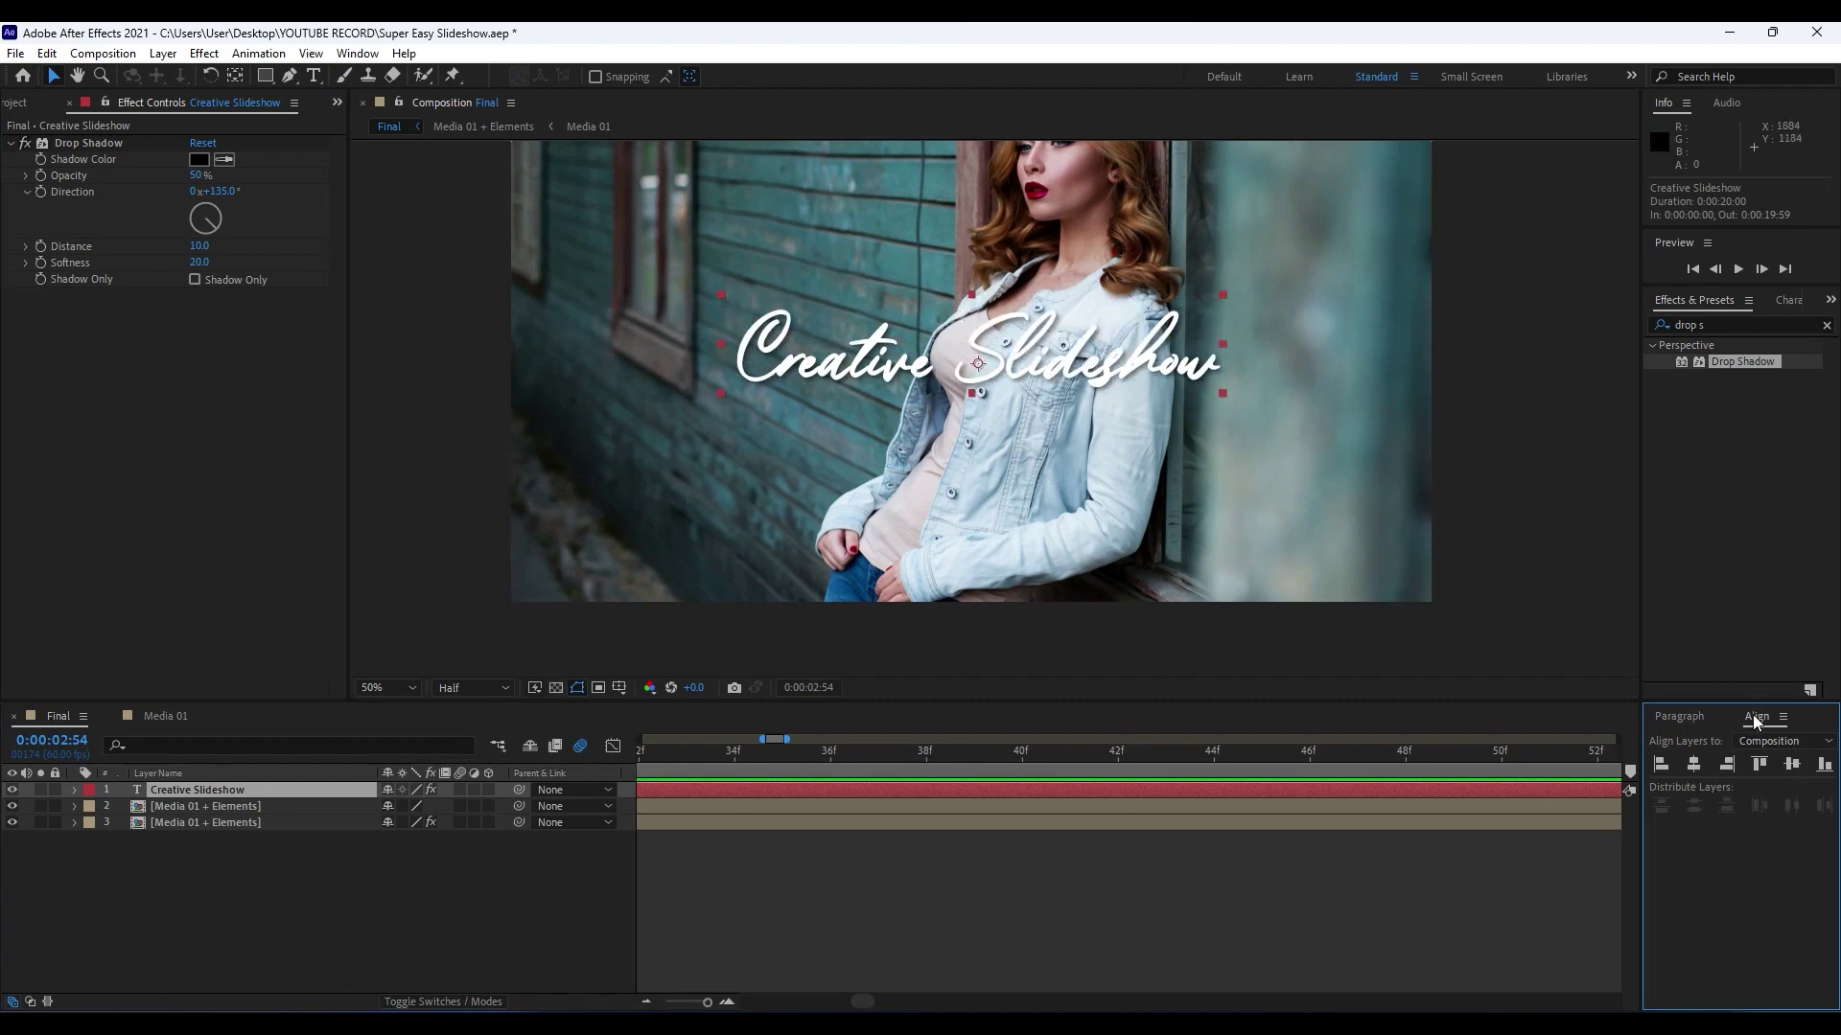
# Show the full 20-second timeline and preview the slideshow up to about 3 seconds.
pyautogui.click(369, 57)
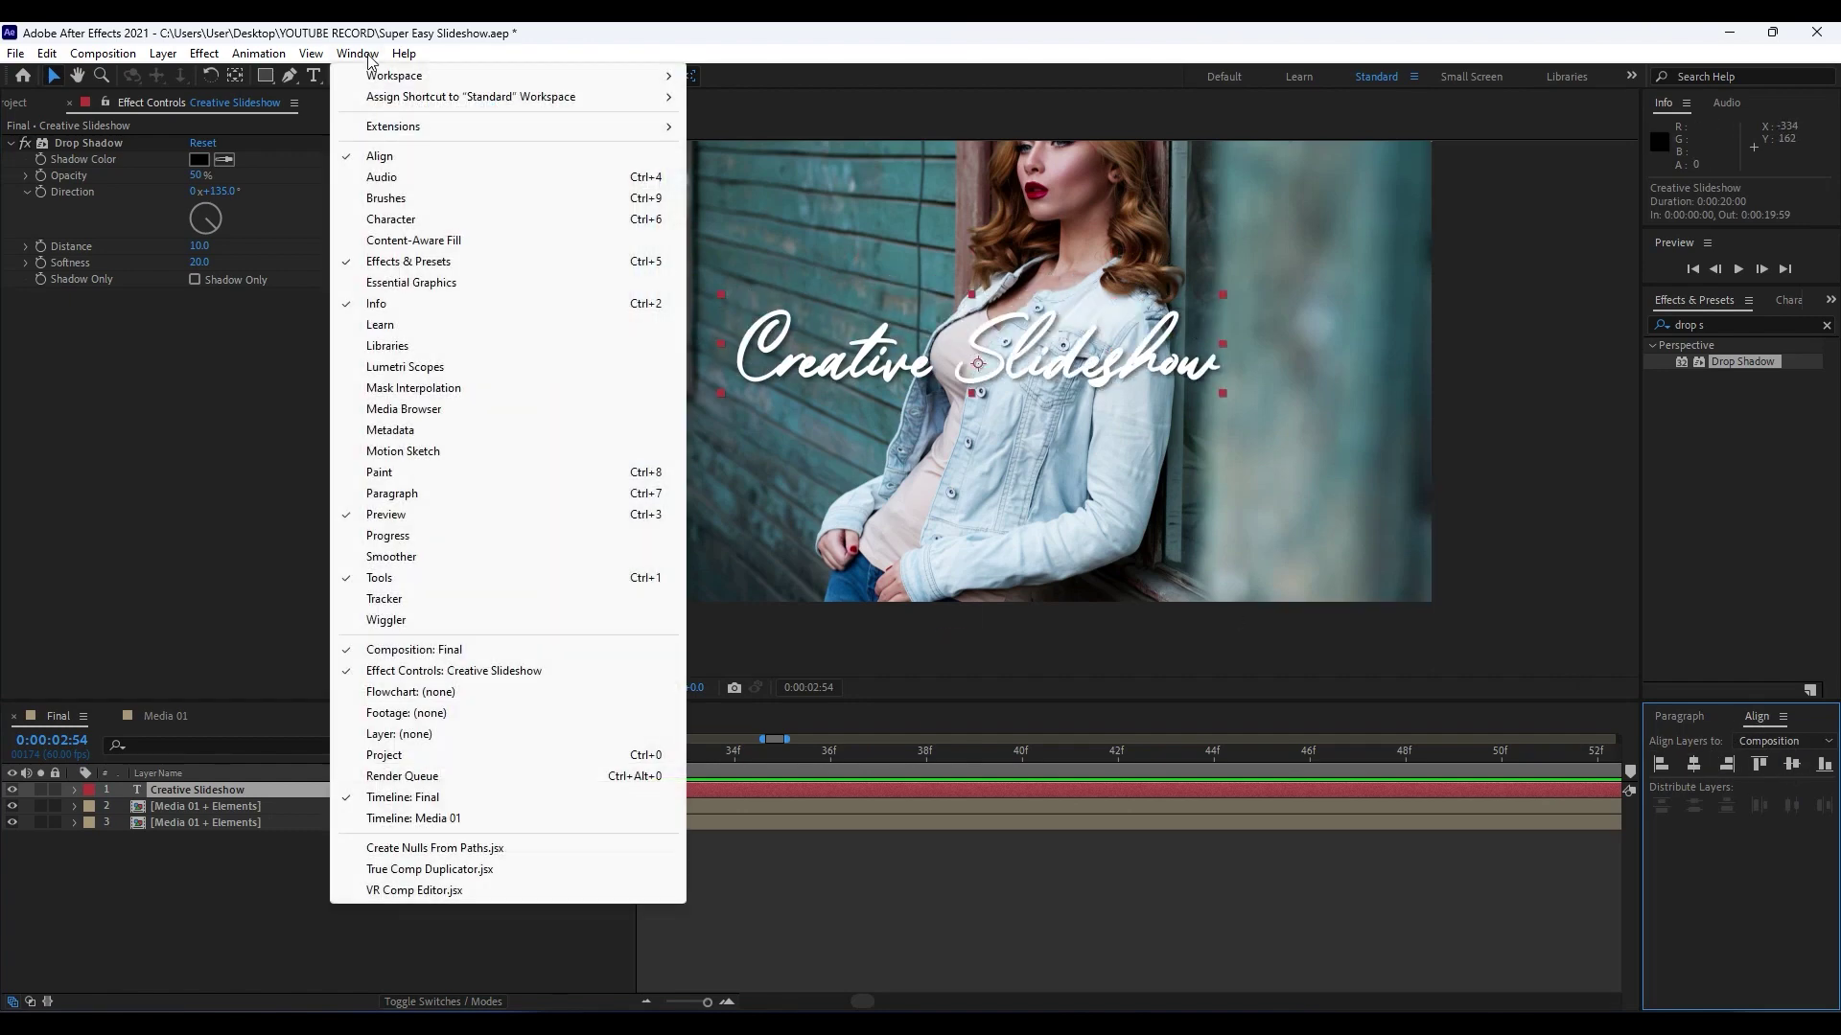
pyautogui.click(254, 899)
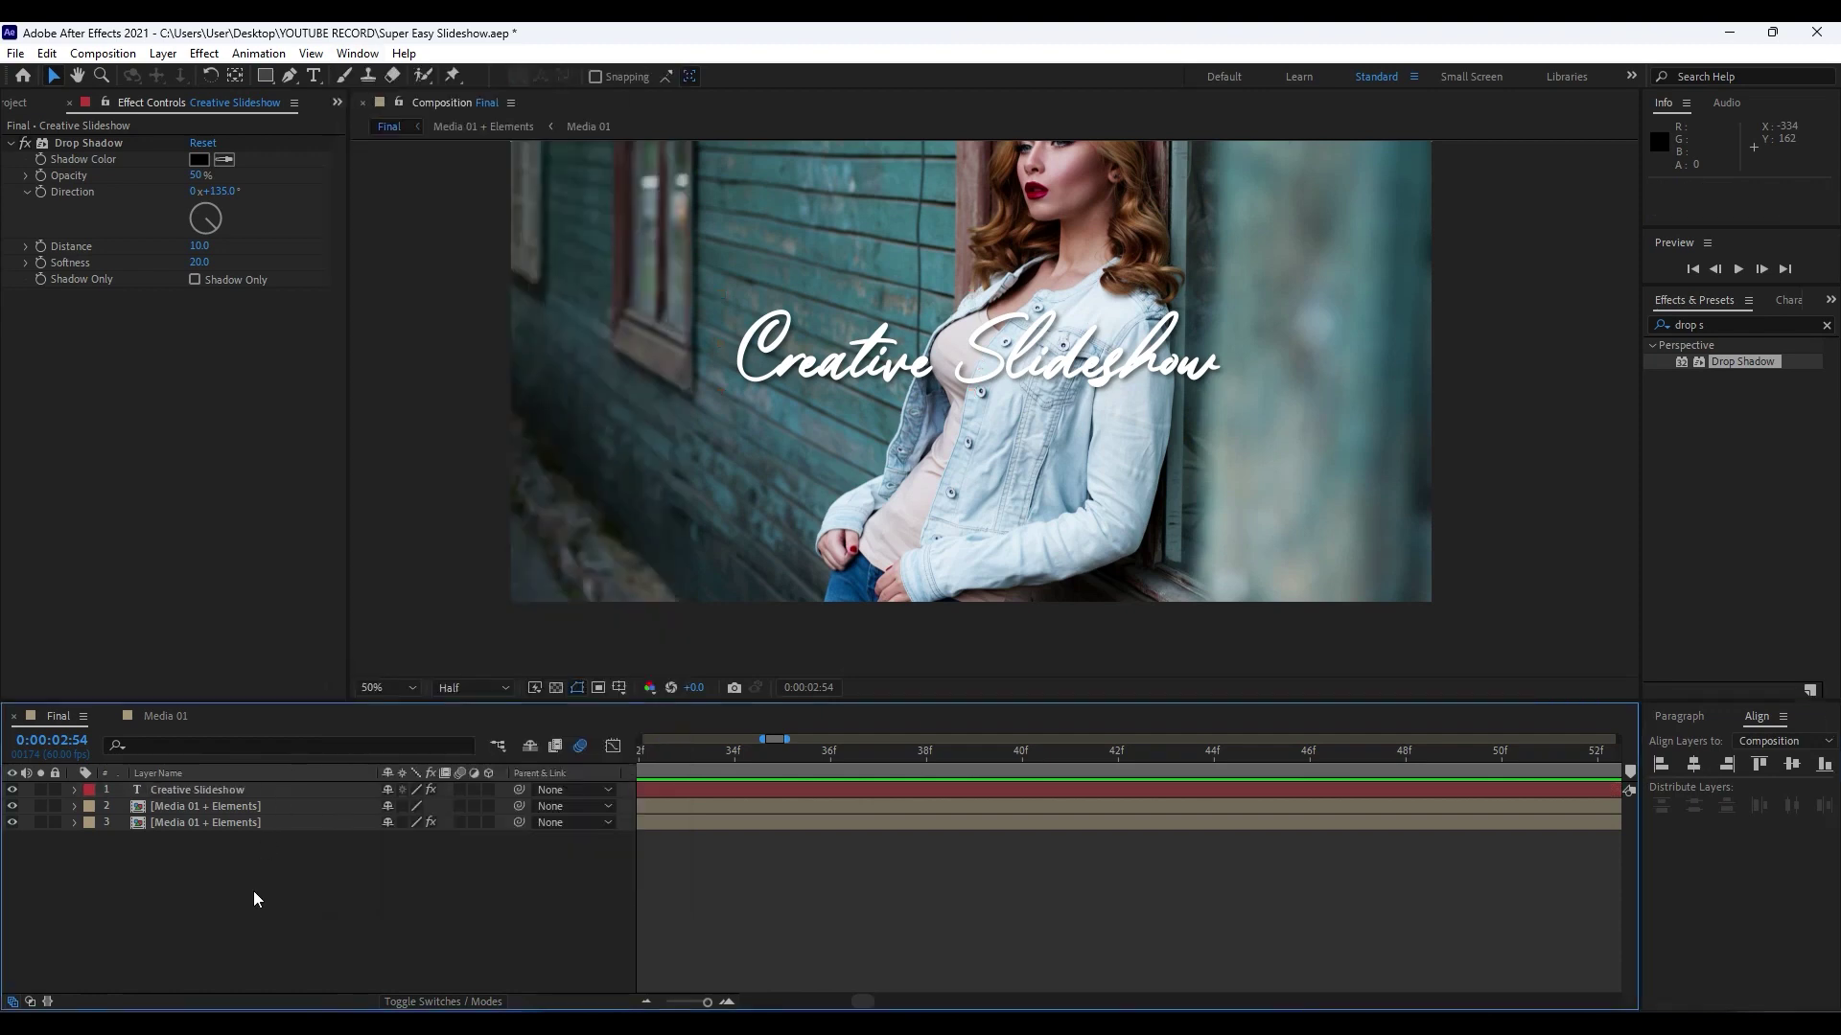
pyautogui.scroll(-2, 1077, 487)
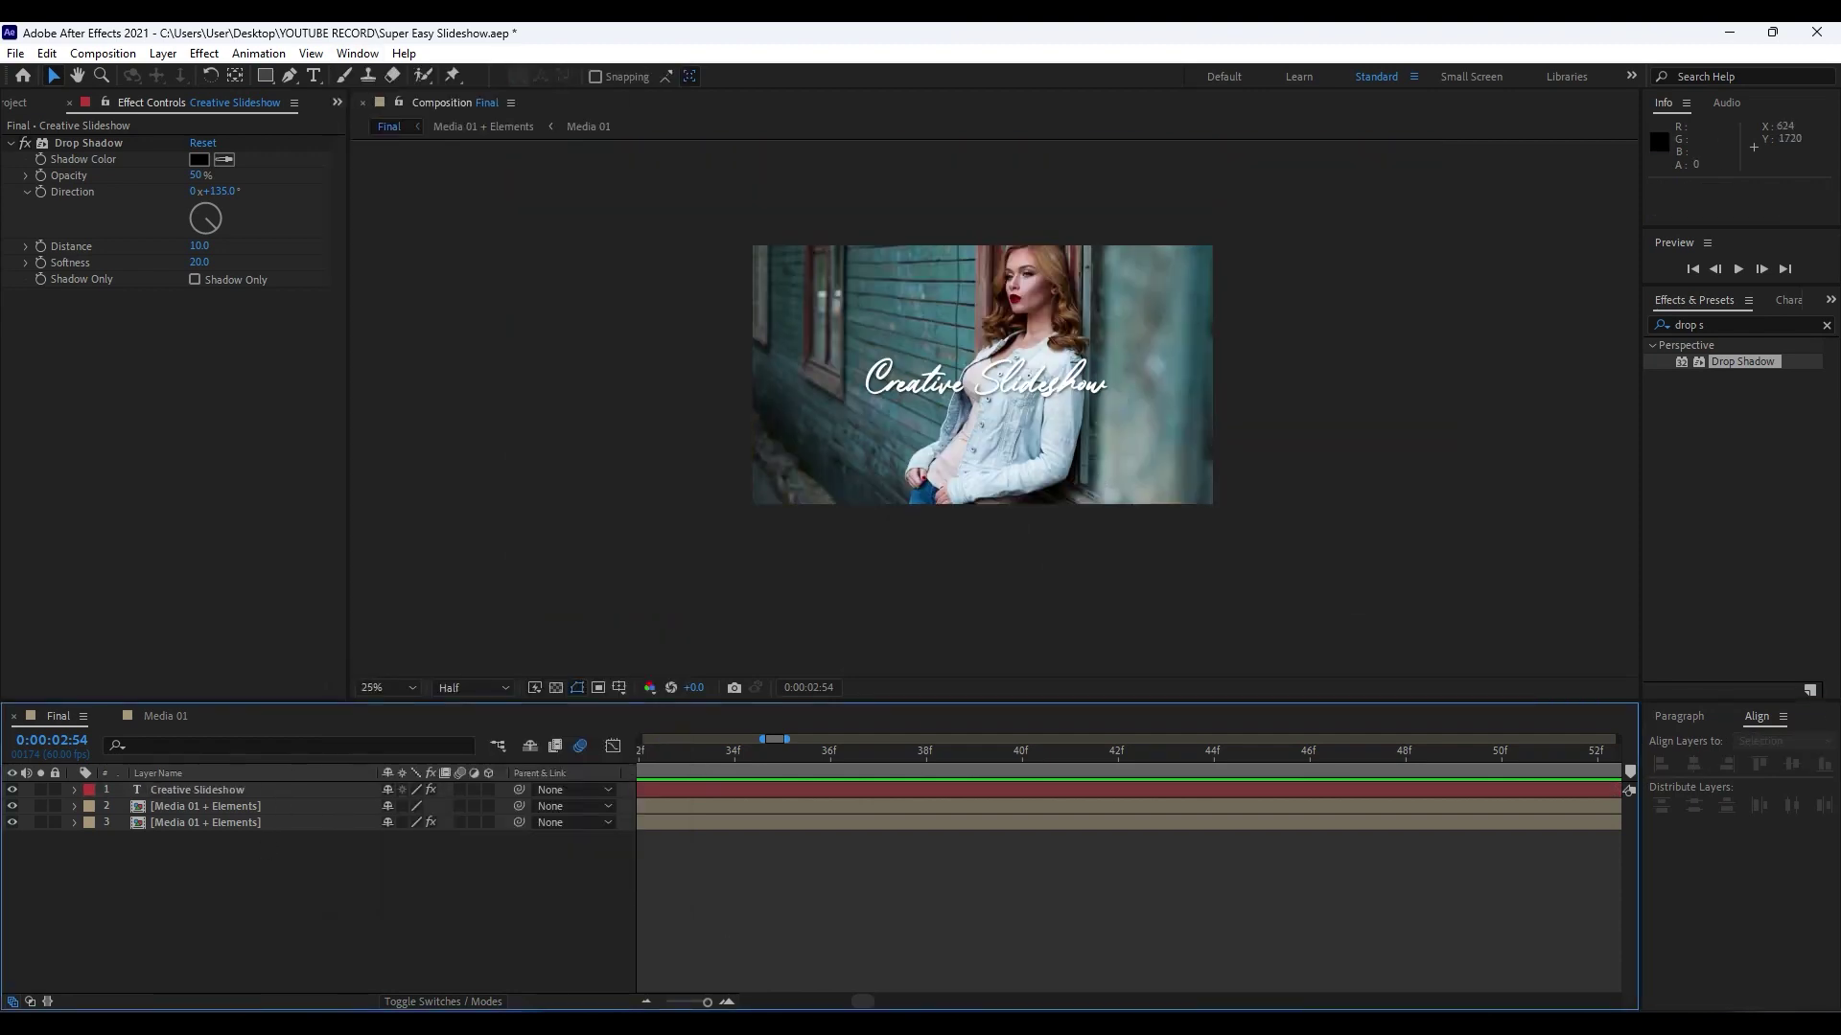
pyautogui.moveTo(706, 1002); pyautogui.dragTo(666, 1002)
pyautogui.press('space')
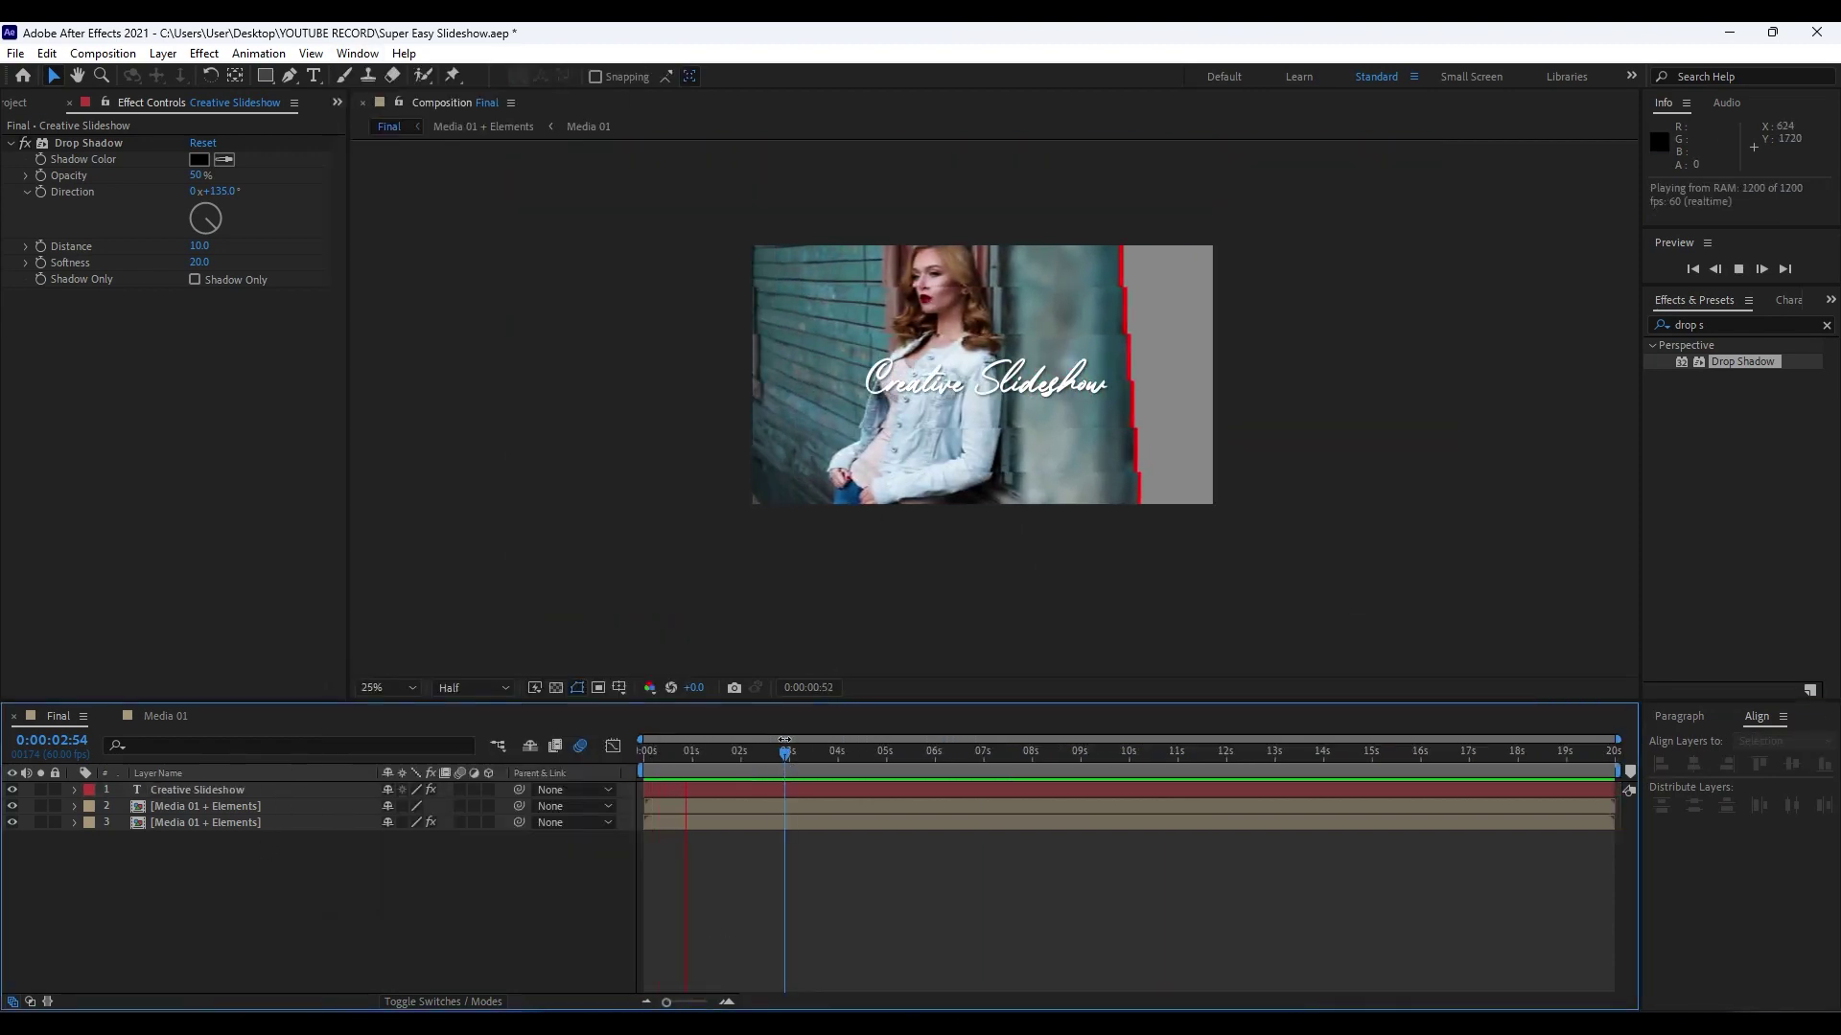
pyautogui.moveTo(756, 756); pyautogui.dragTo(788, 773)
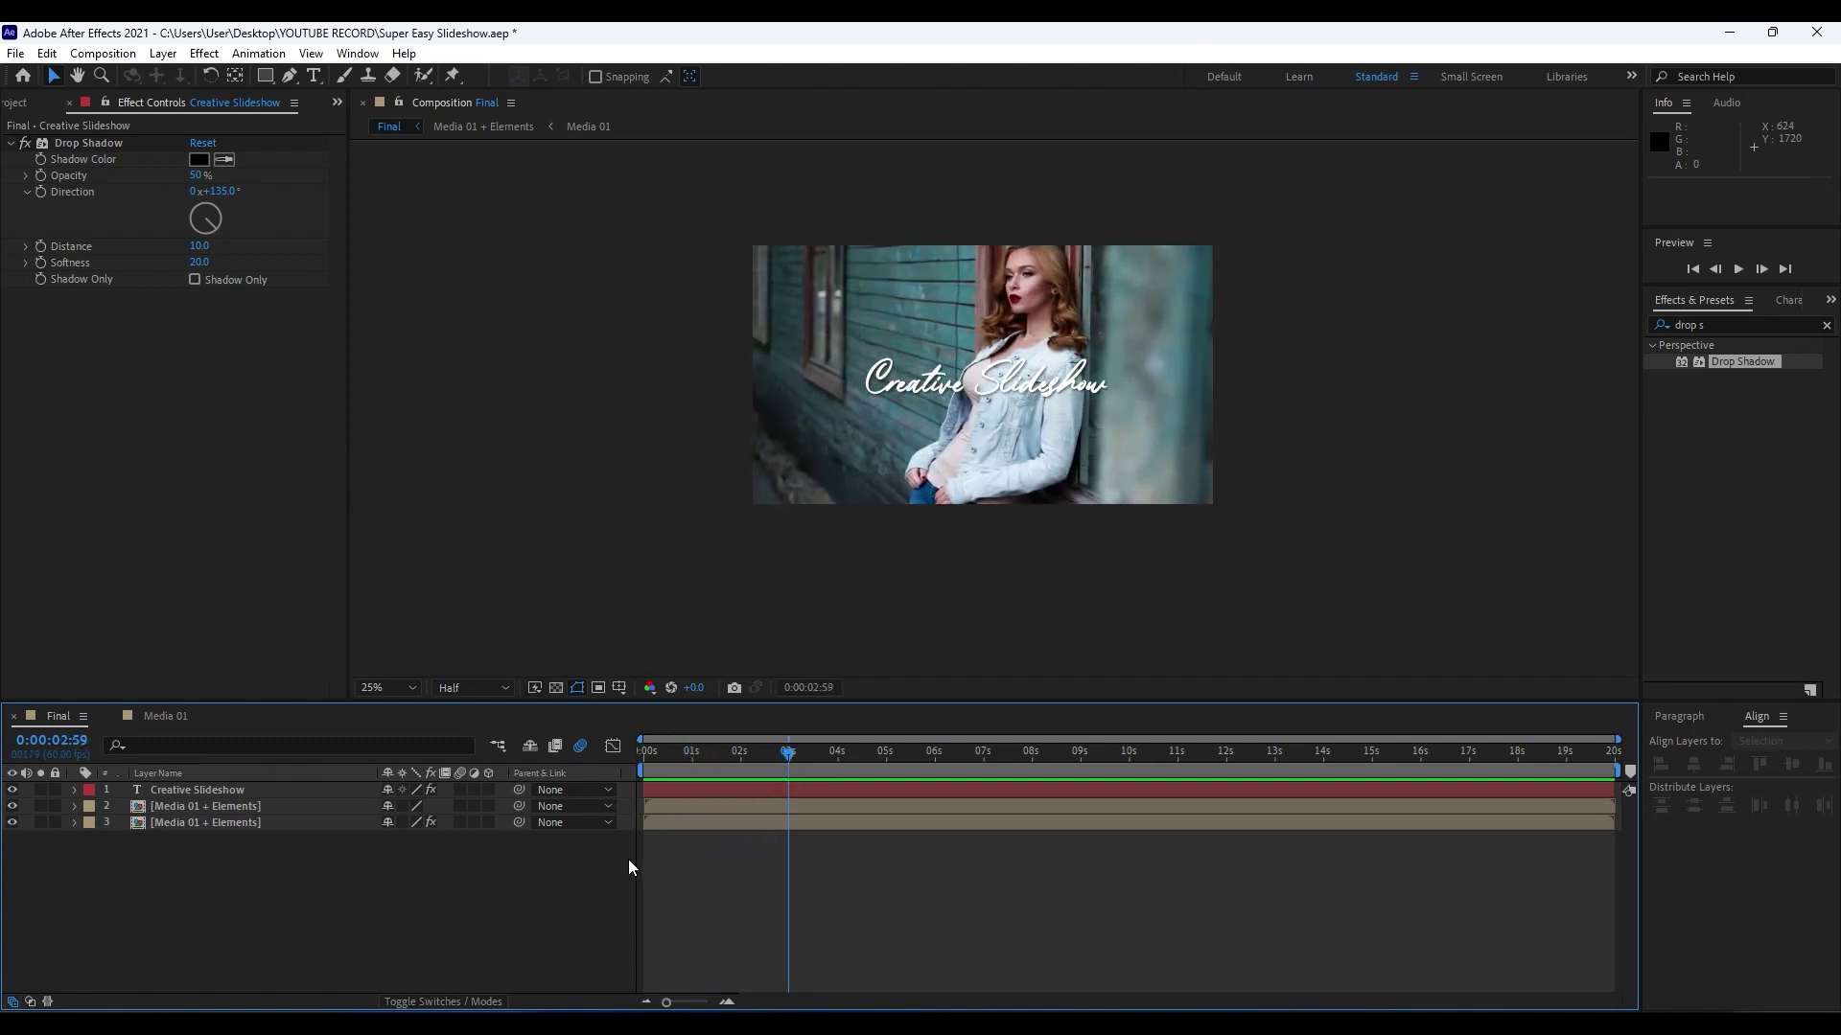
# Keyframe the title's Position at 3 s and move it off-frame left at 0 s.
pyautogui.click(269, 792)
pyautogui.press('p')
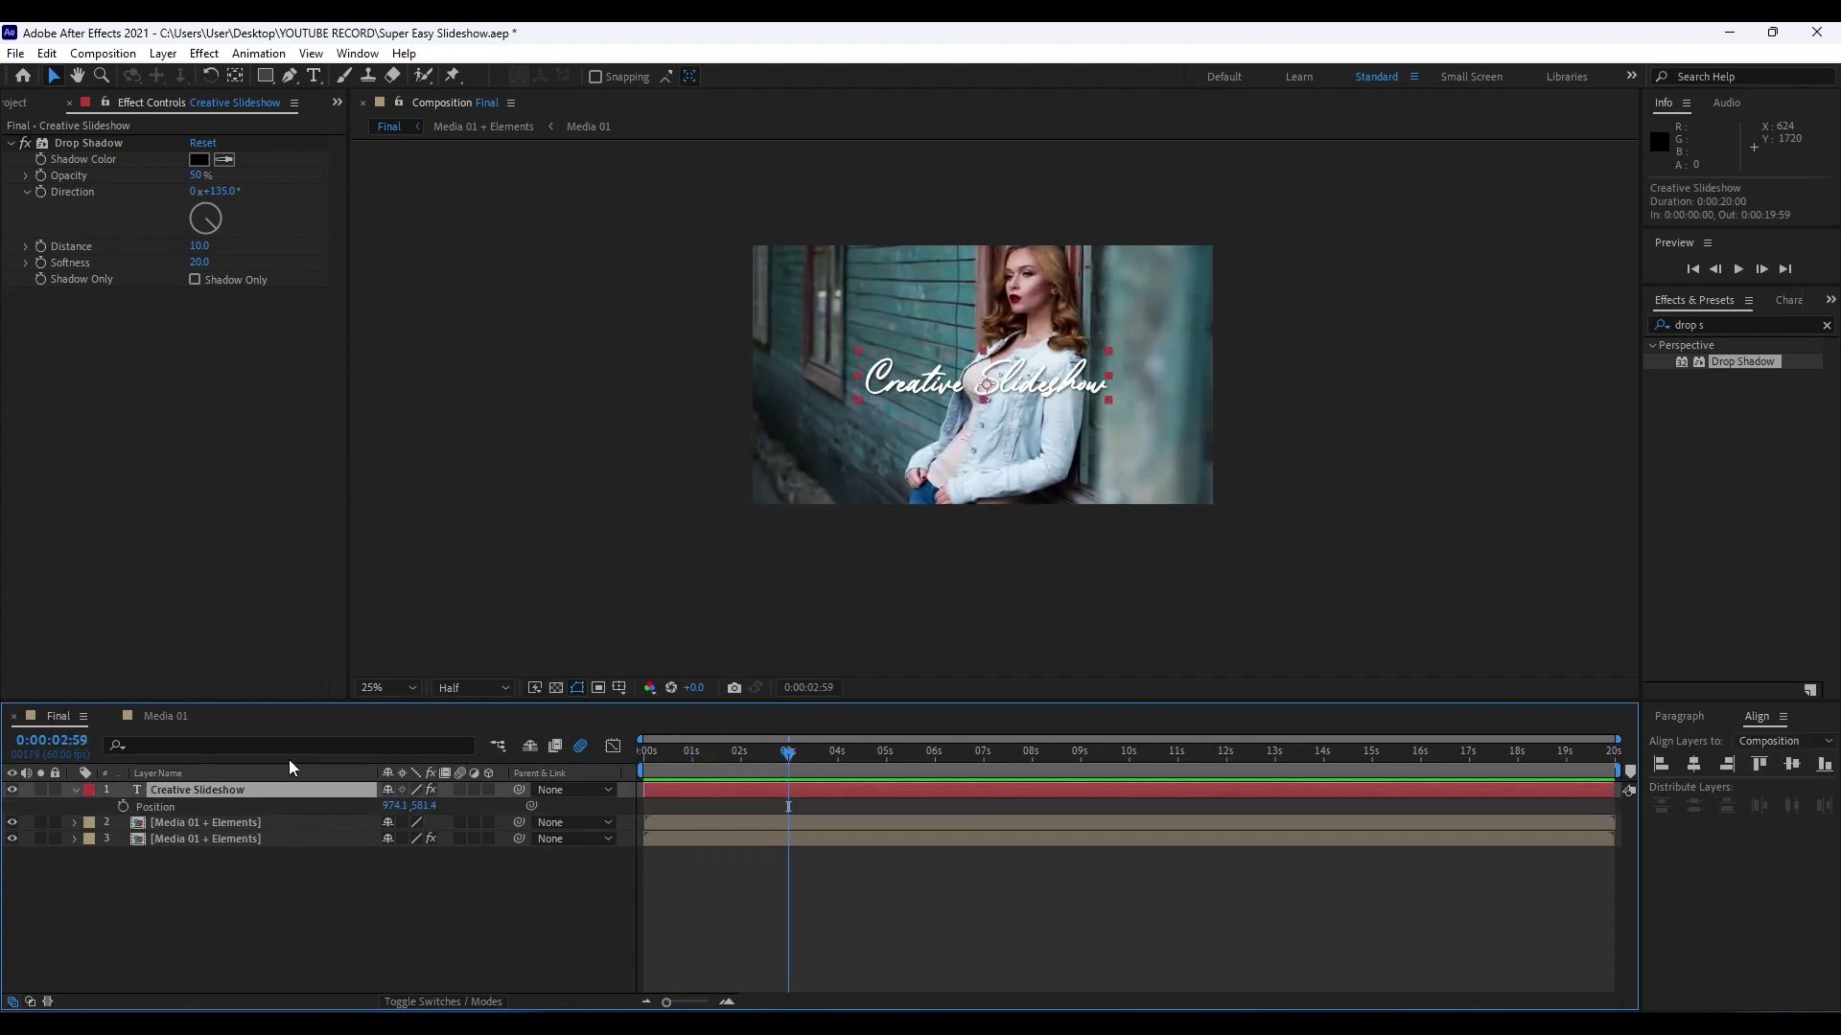
pyautogui.click(123, 807)
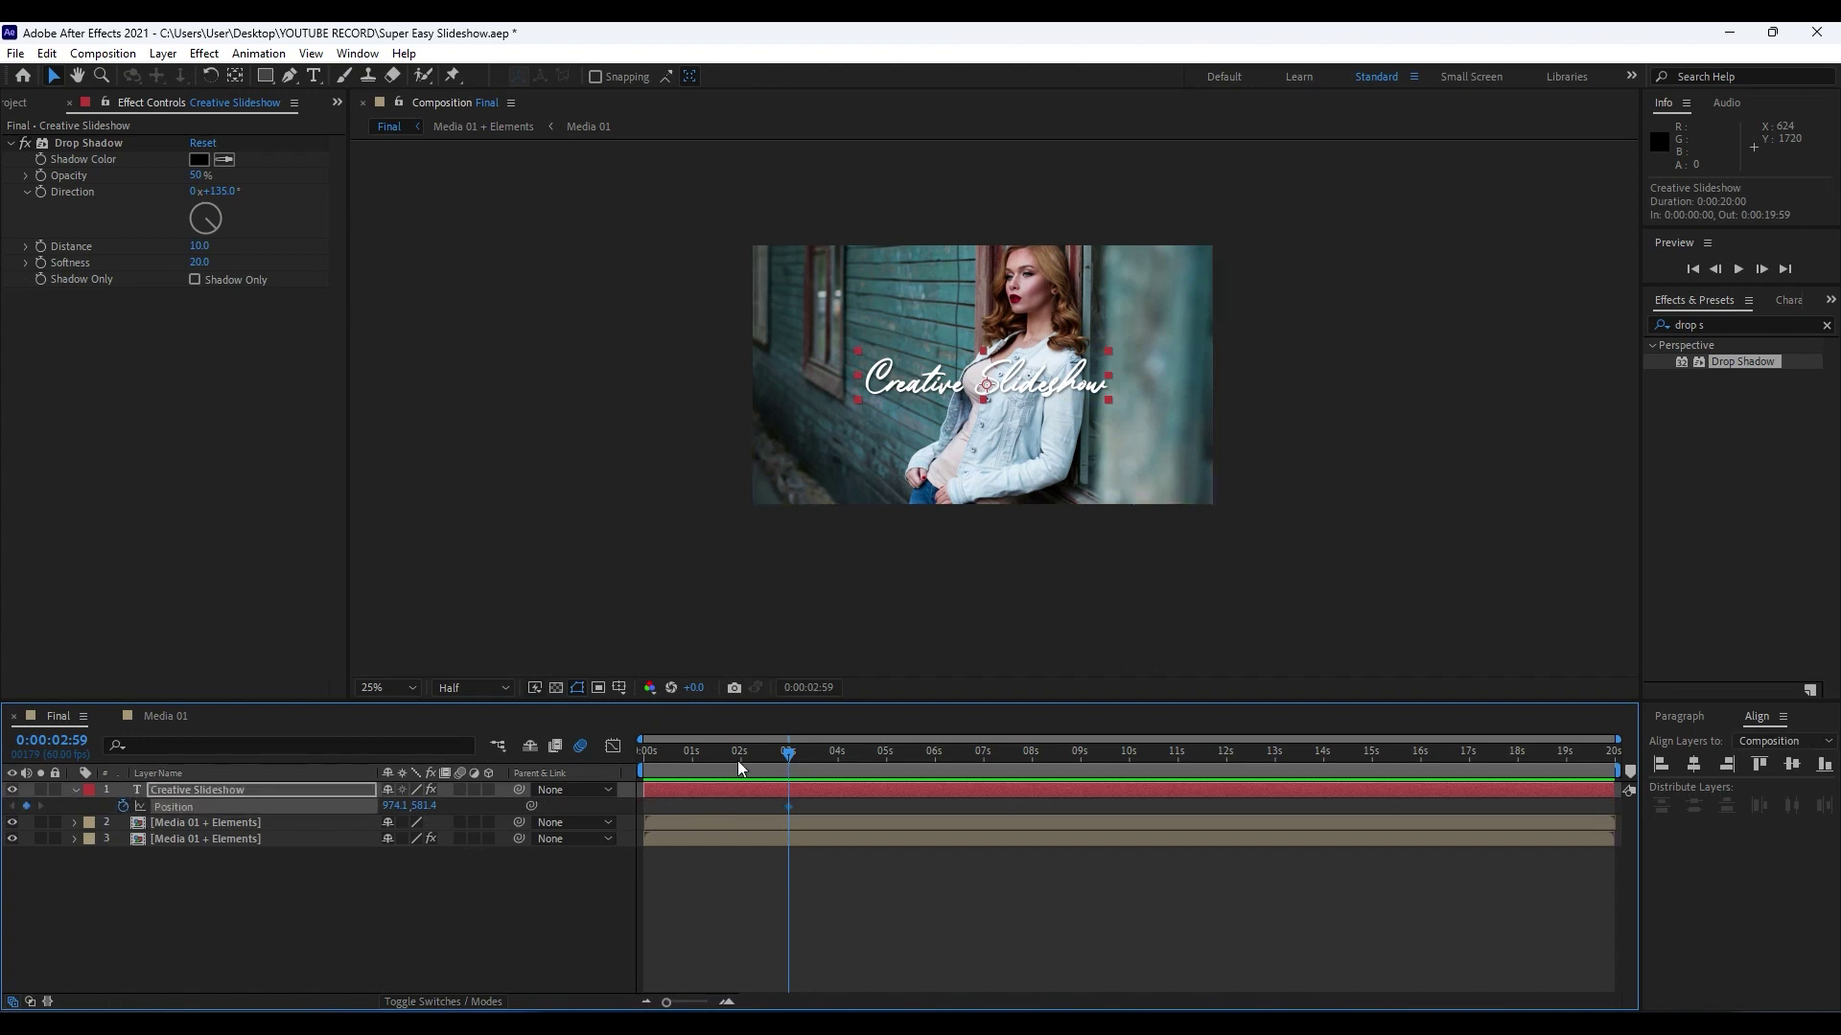
pyautogui.press('Home')
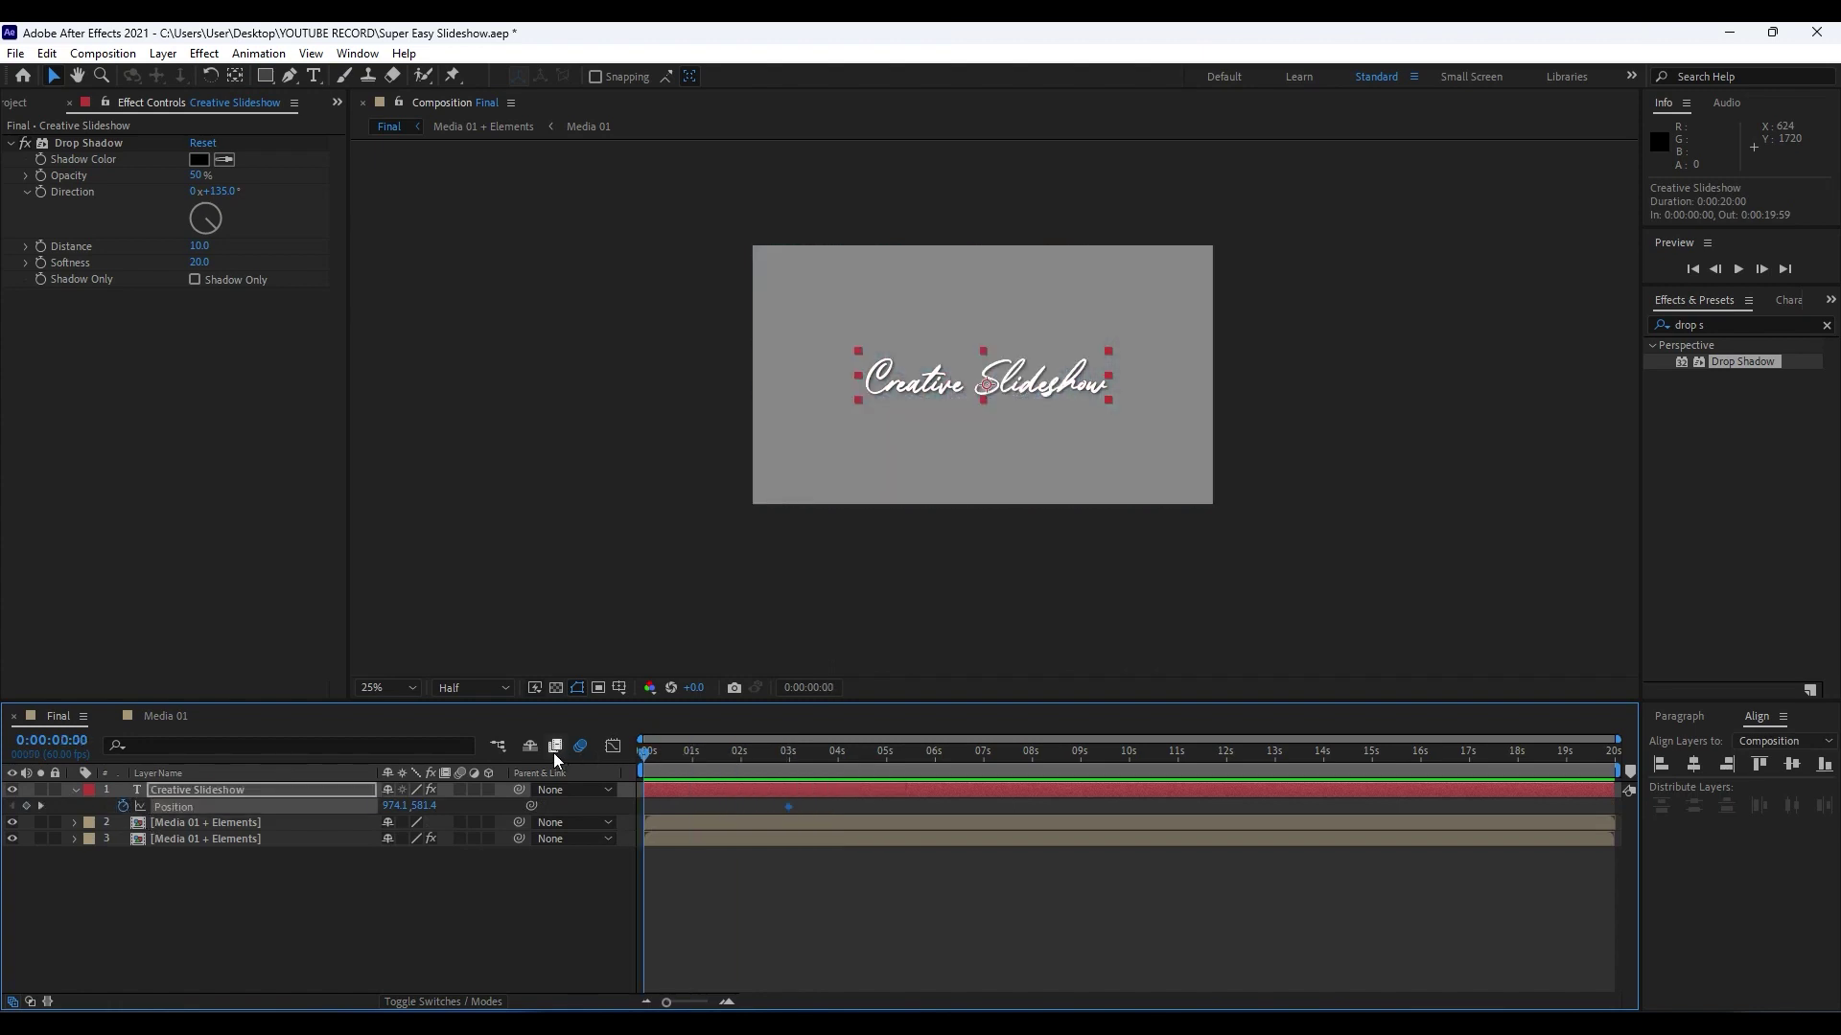
pyautogui.moveTo(392, 812); pyautogui.dragTo(240, 822)
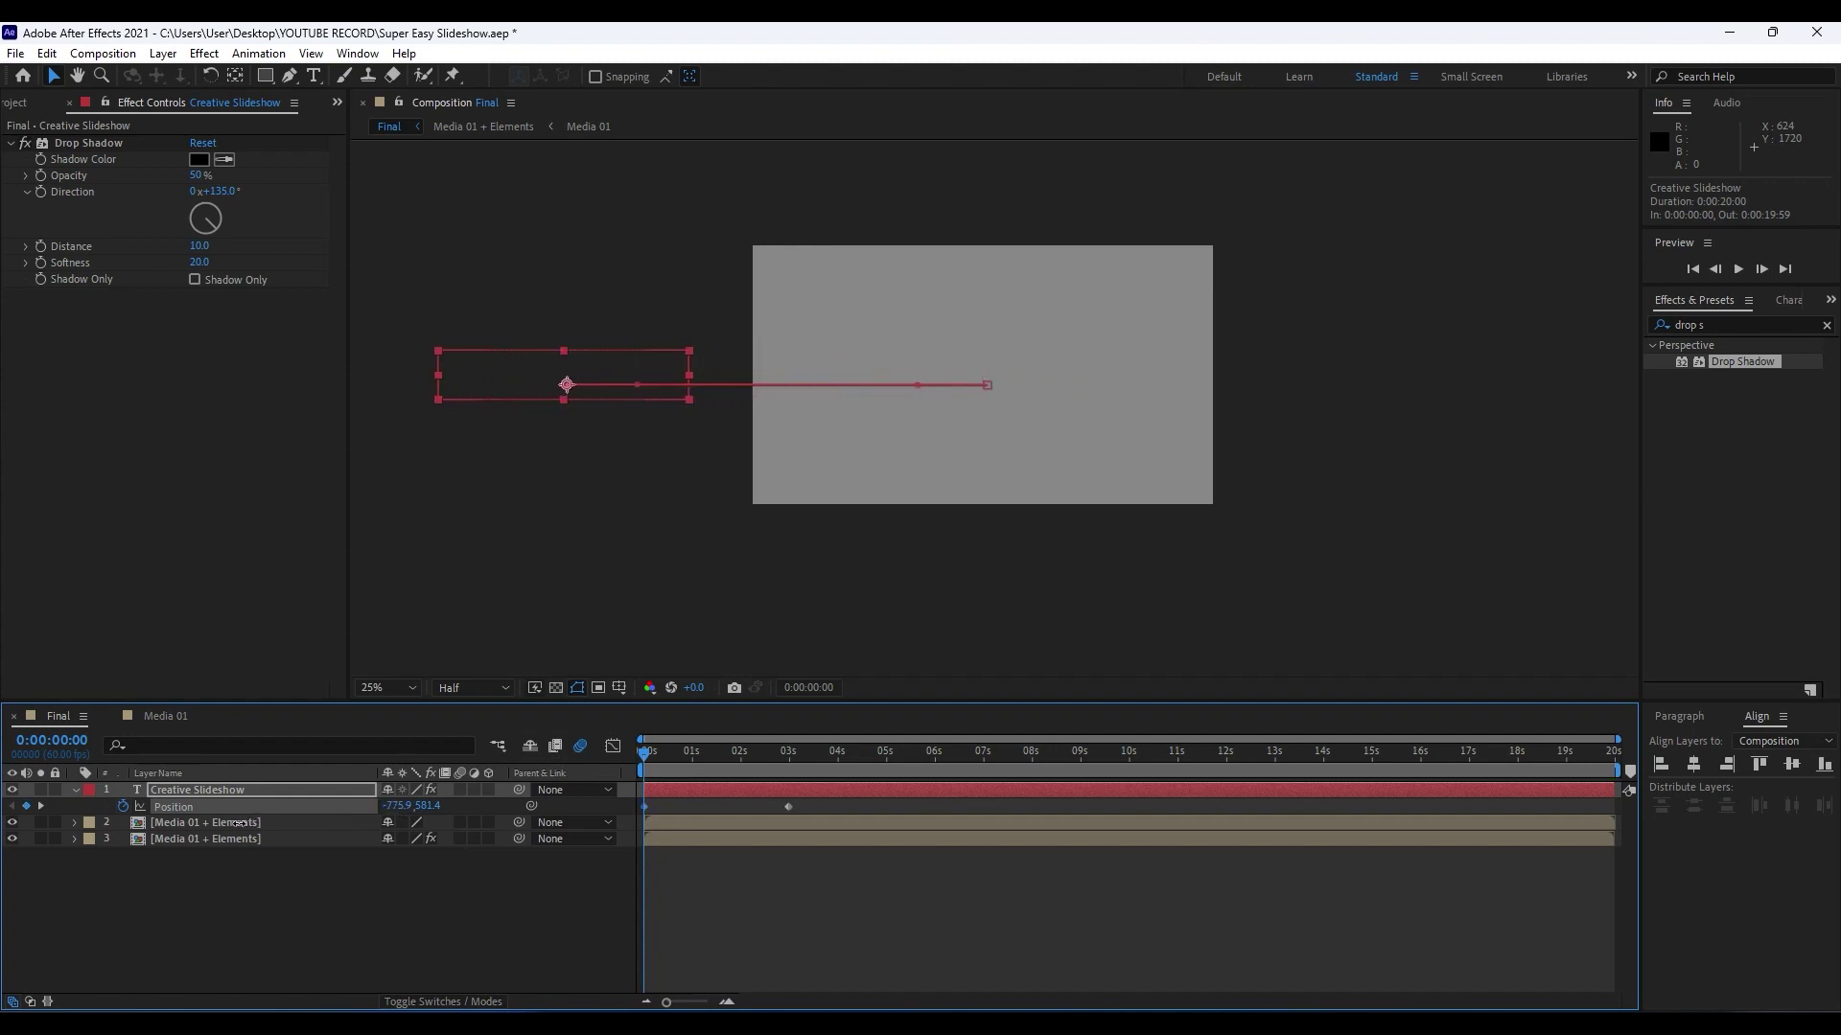
# Preview the title slide-in and select both Position keyframes.
pyautogui.click(834, 895)
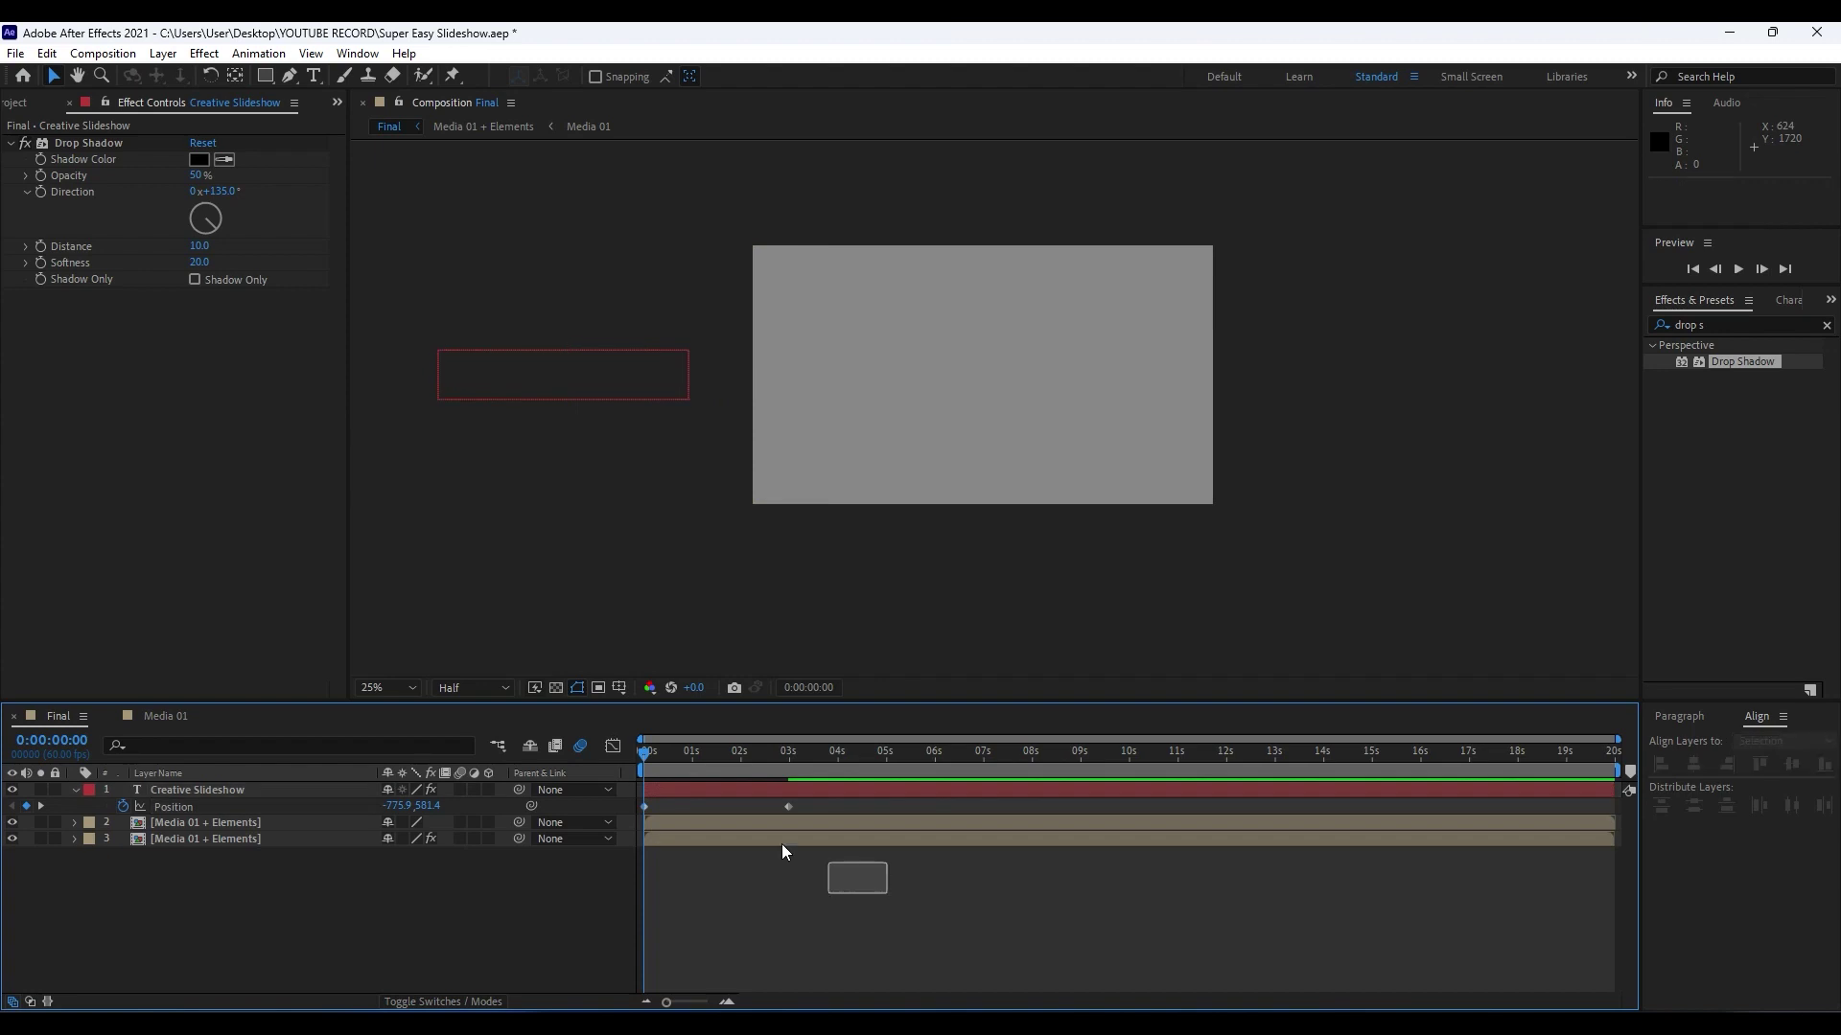
pyautogui.moveTo(783, 852); pyautogui.dragTo(612, 780)
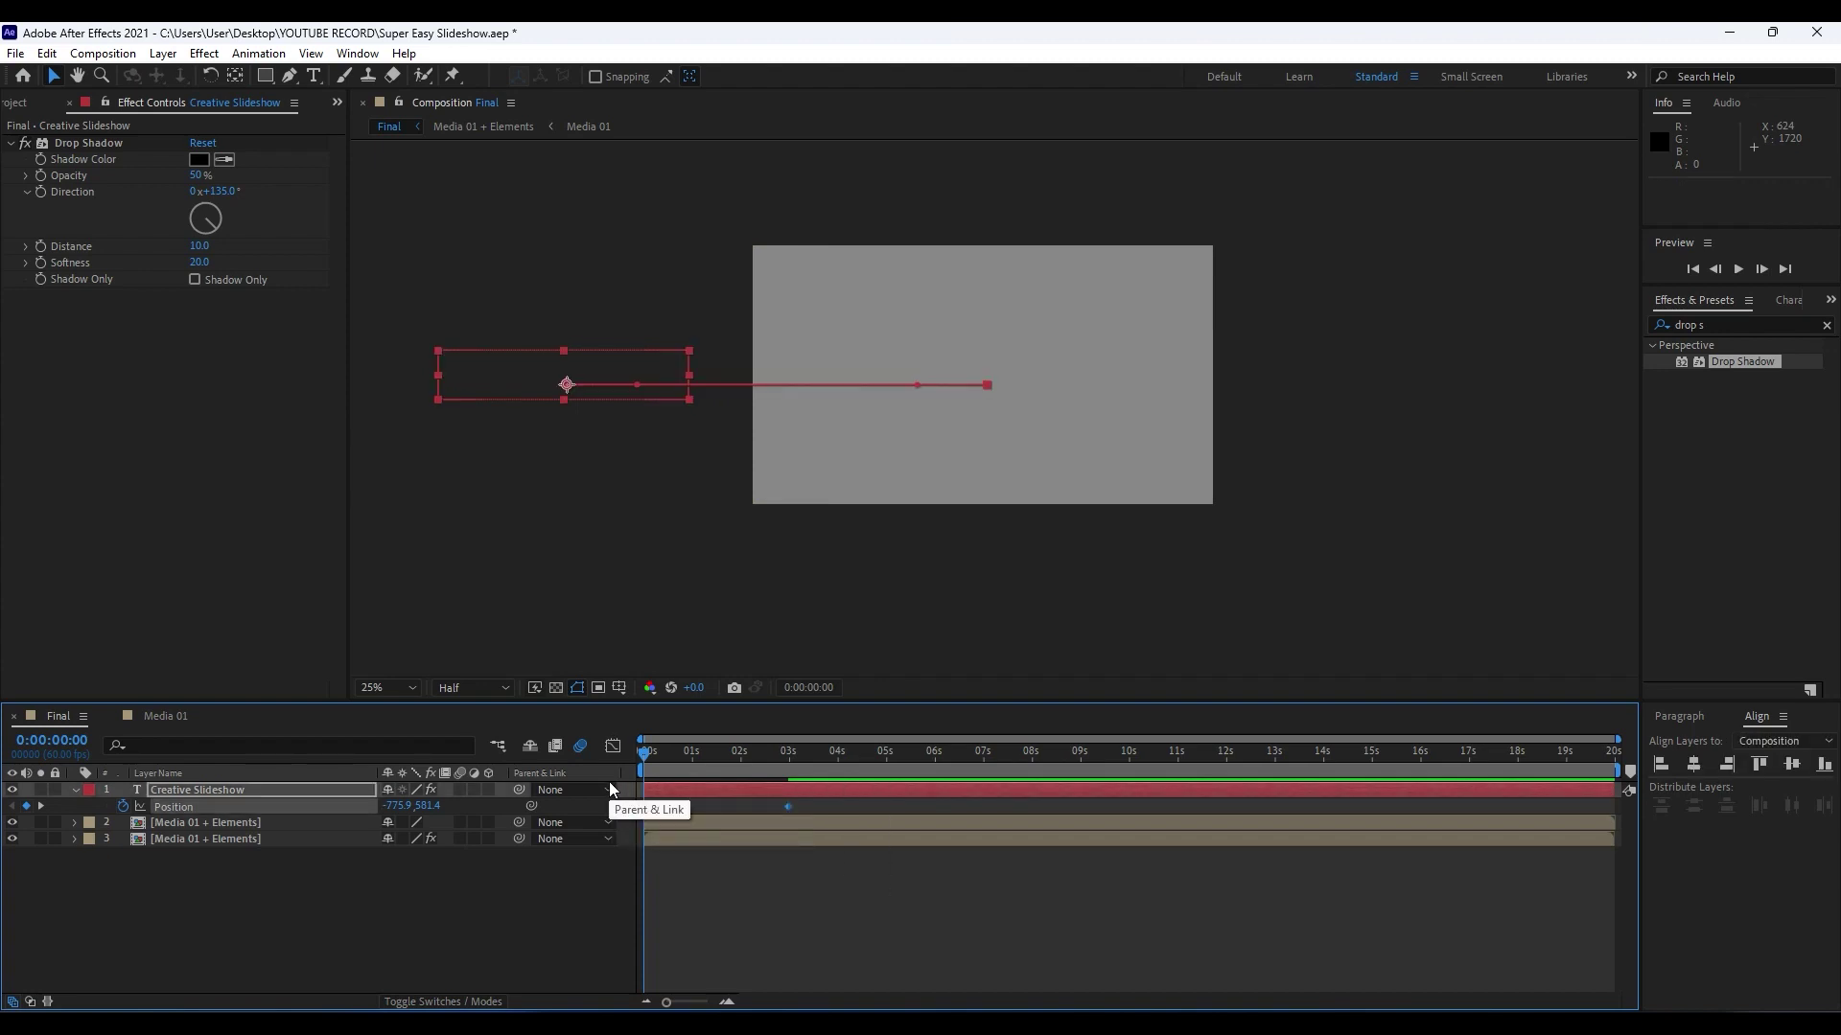
pyautogui.press('space')
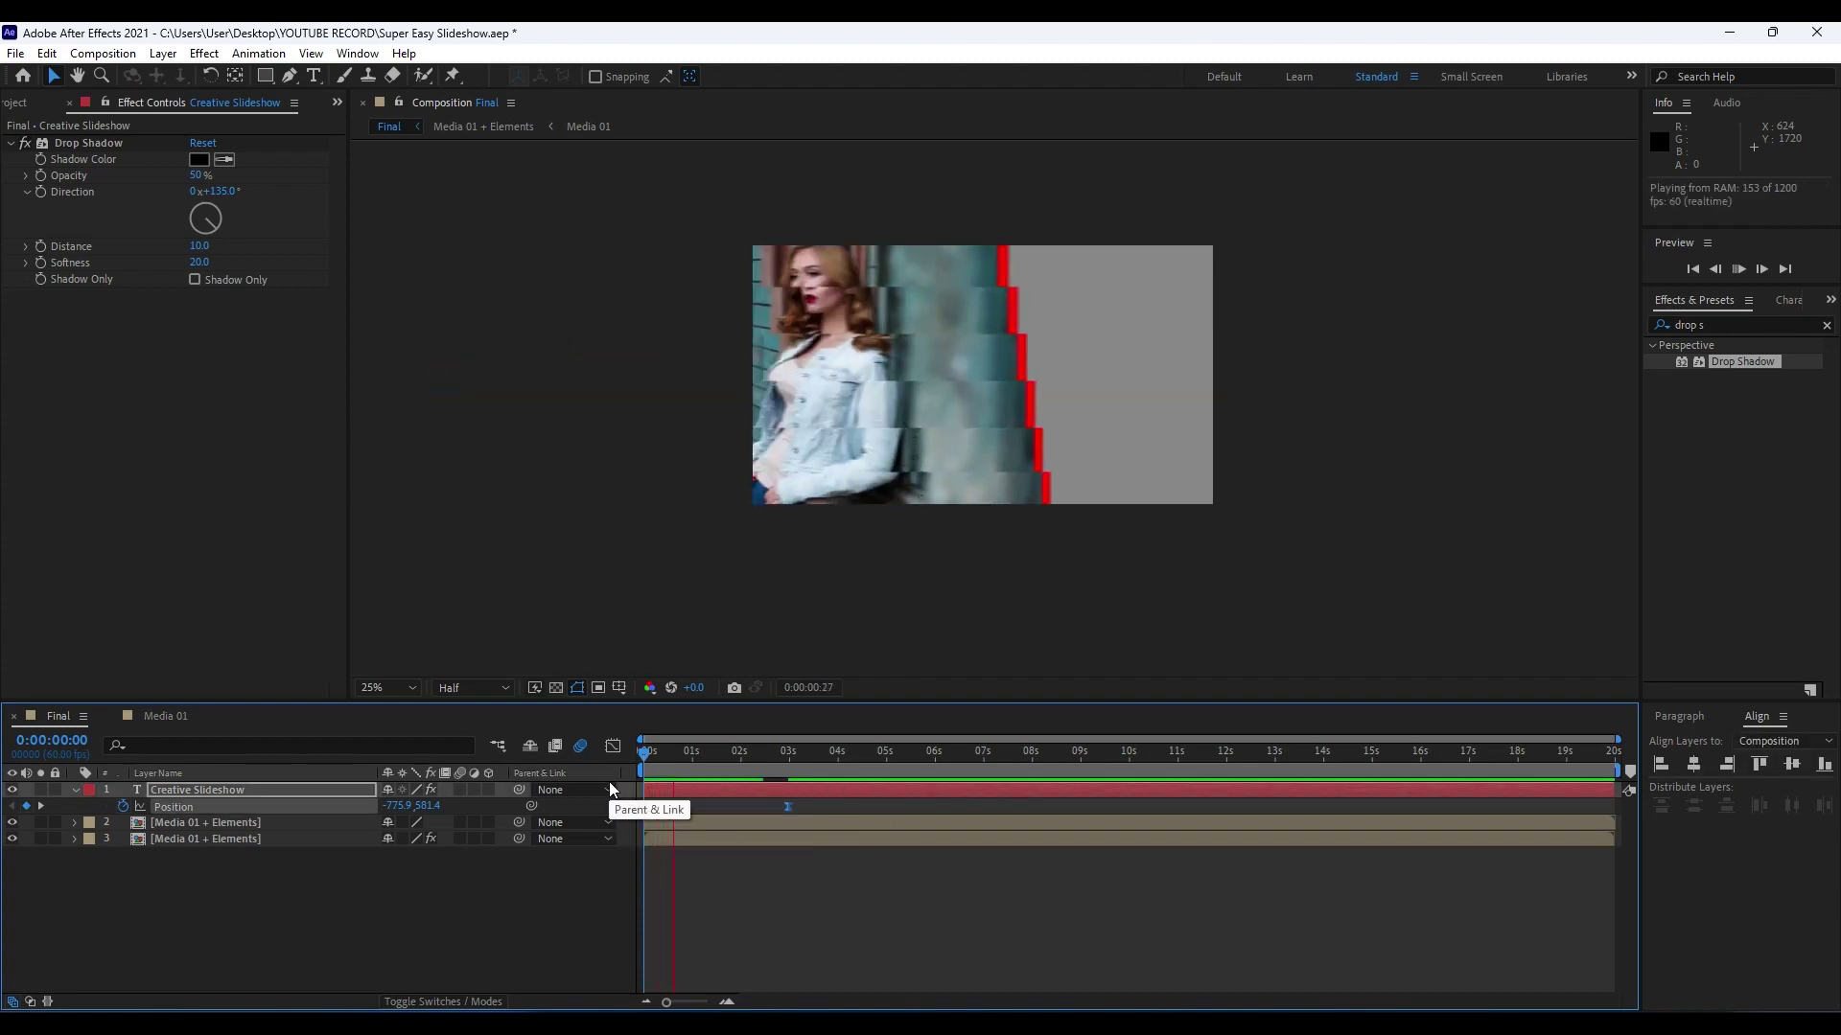
pyautogui.moveTo(751, 750)
pyautogui.mouseDown()
pyautogui.moveTo(670, 751)
pyautogui.moveTo(727, 763)
pyautogui.mouseUp()
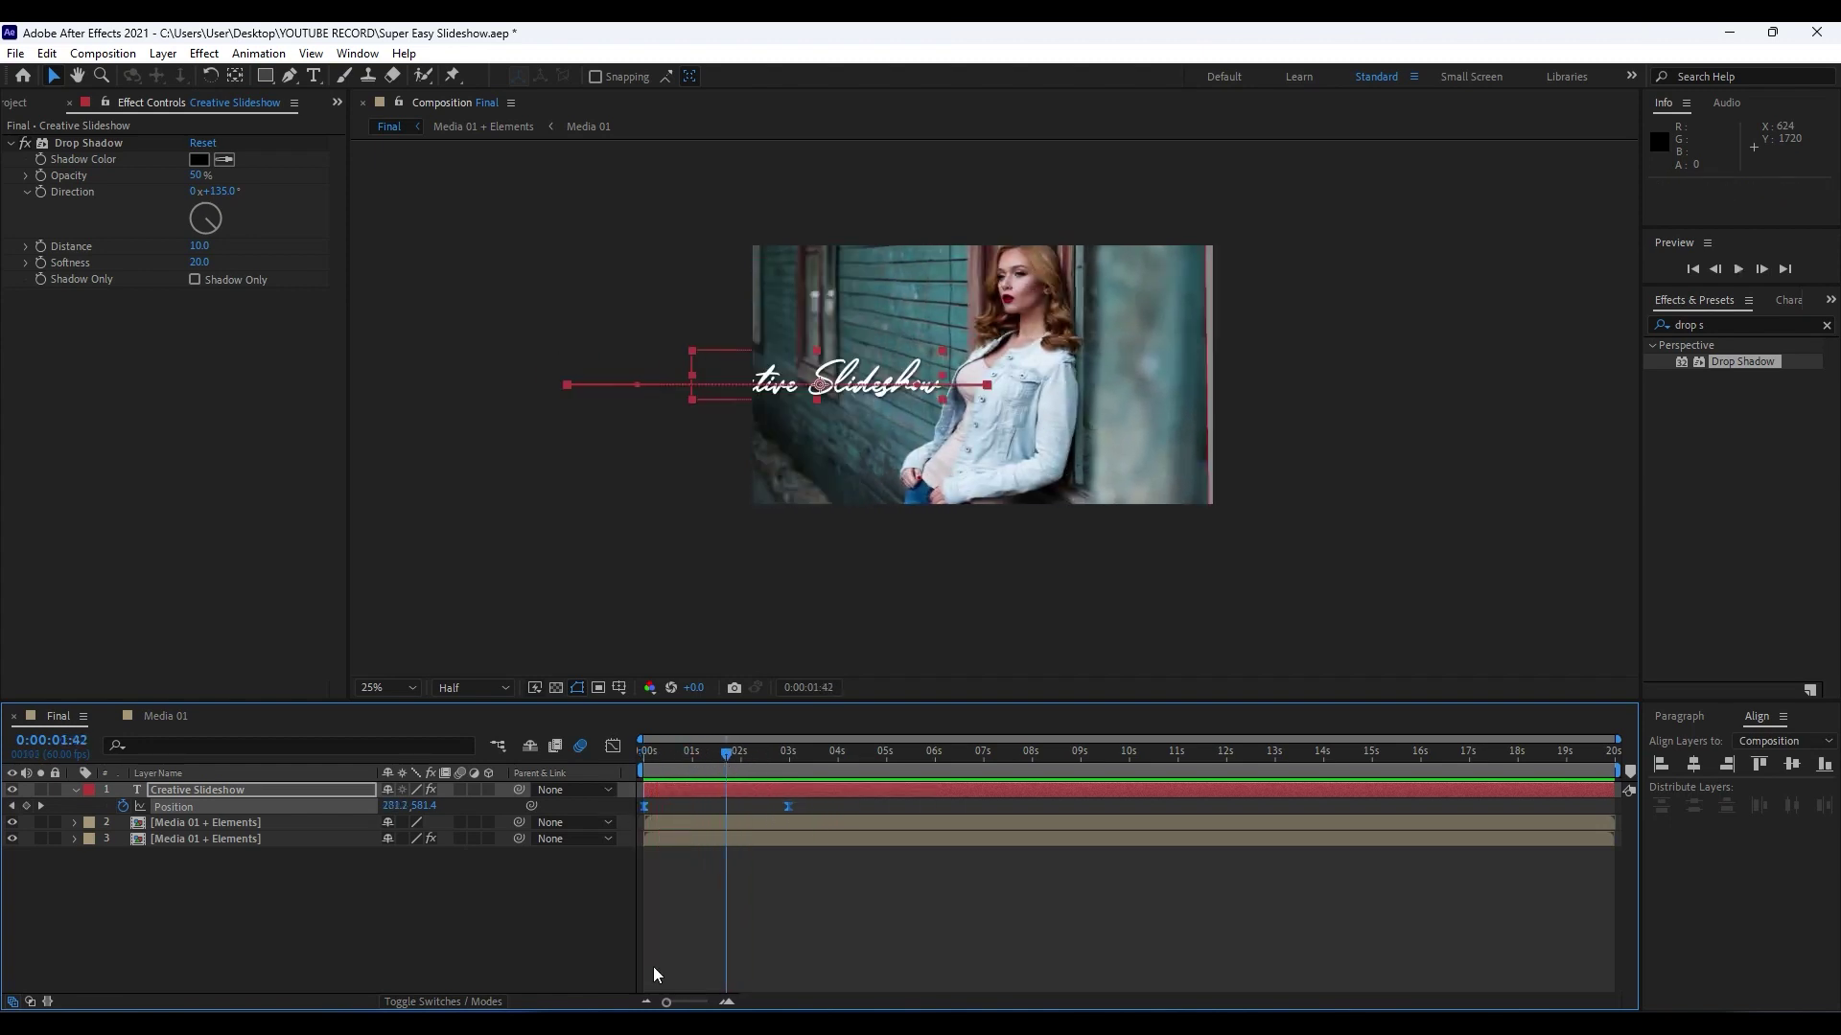
pyautogui.moveTo(667, 1001); pyautogui.dragTo(686, 1002)
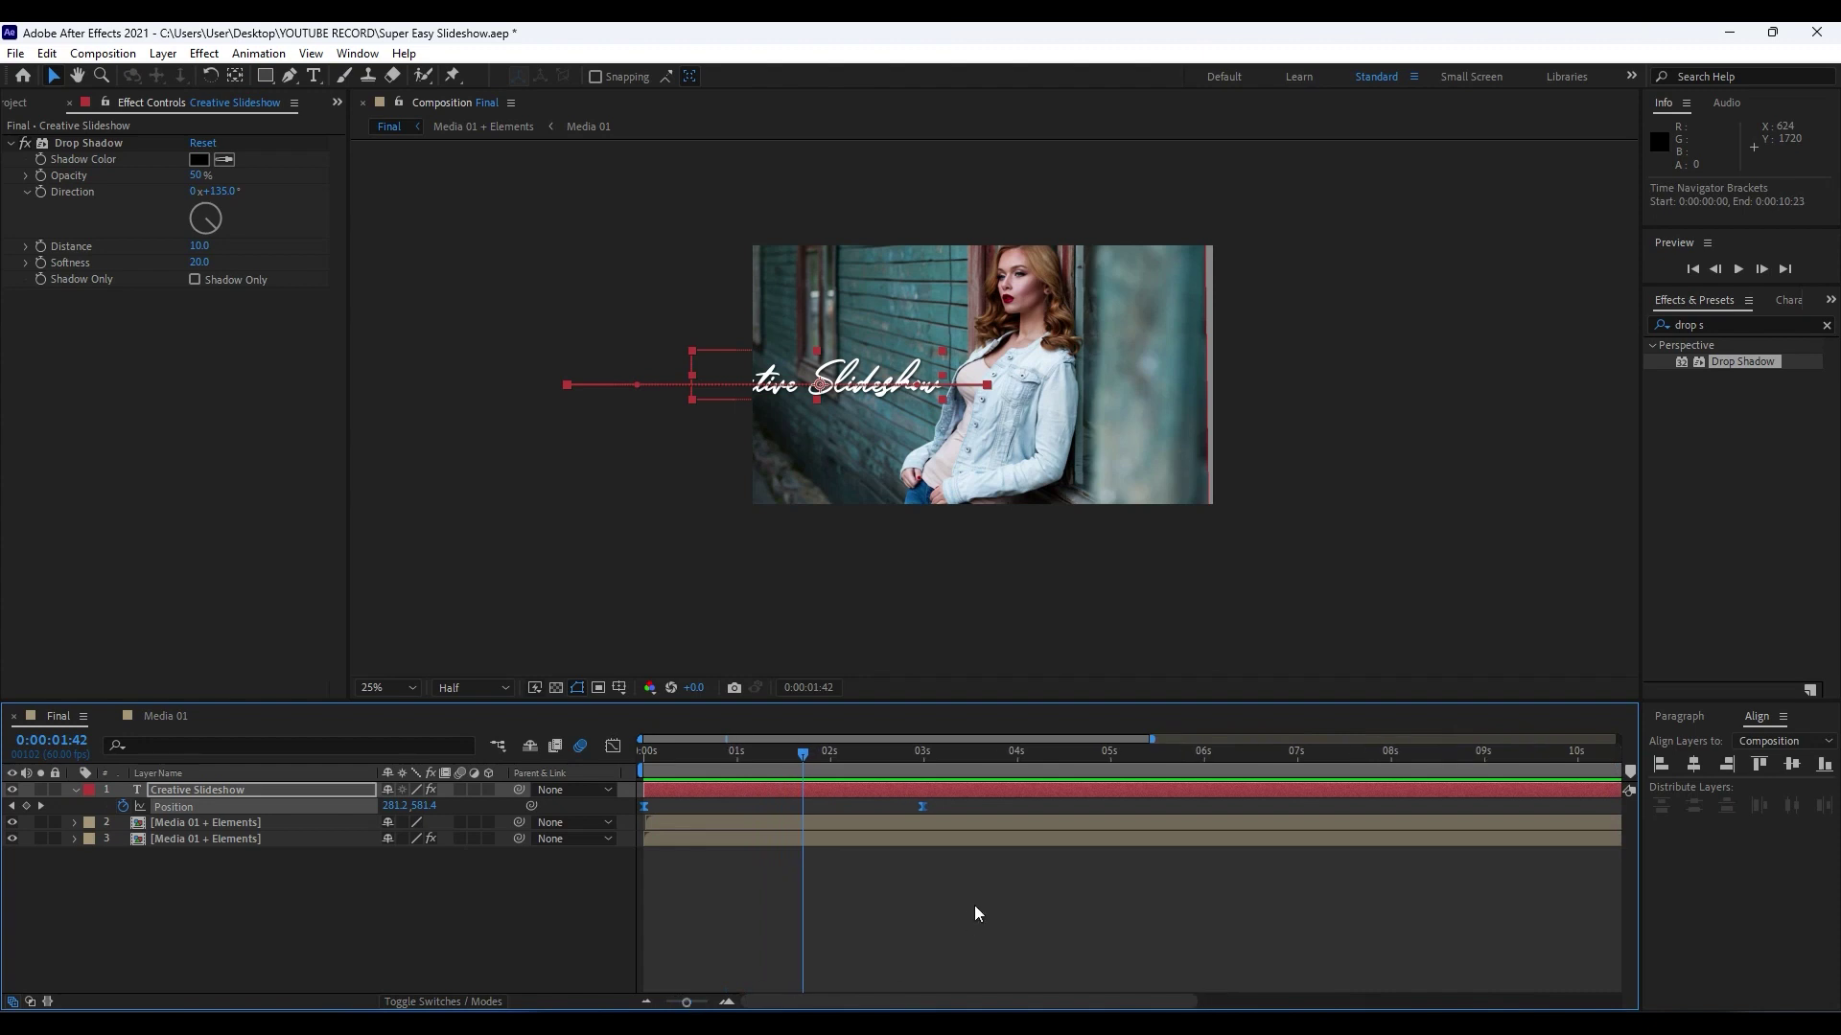
pyautogui.moveTo(1020, 920); pyautogui.dragTo(625, 785)
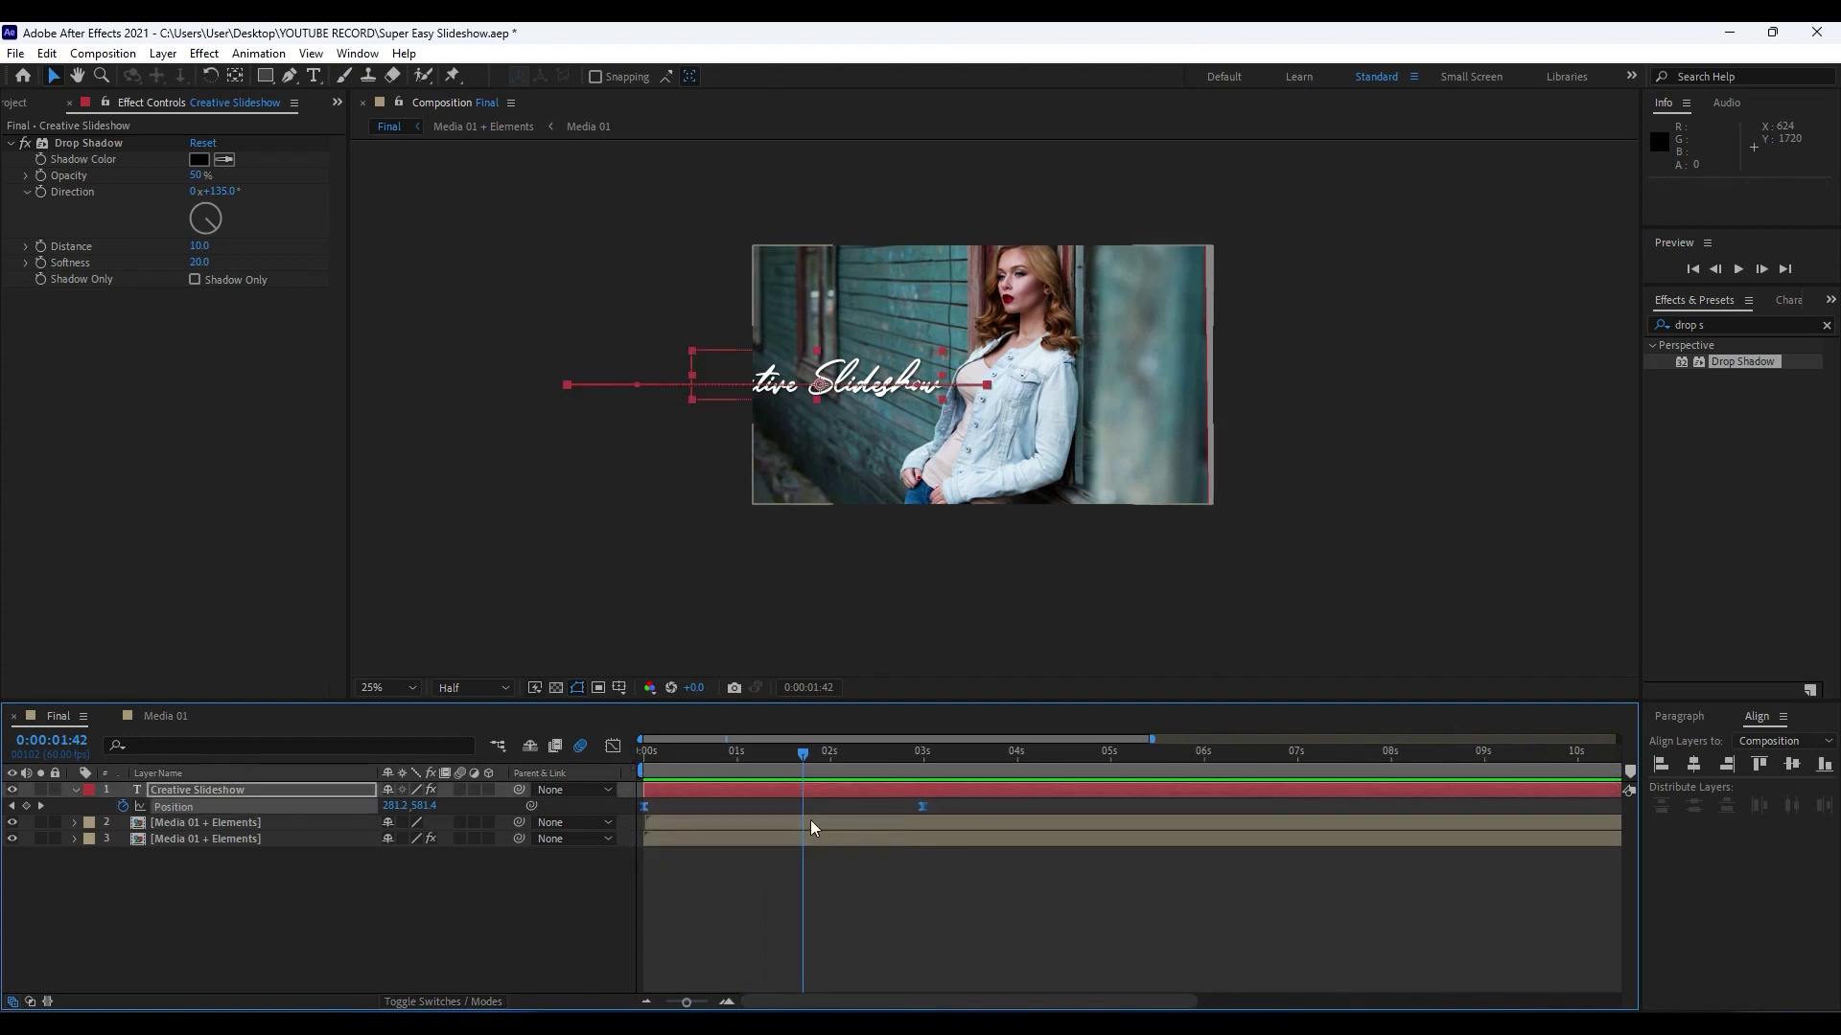
pyautogui.click(613, 746)
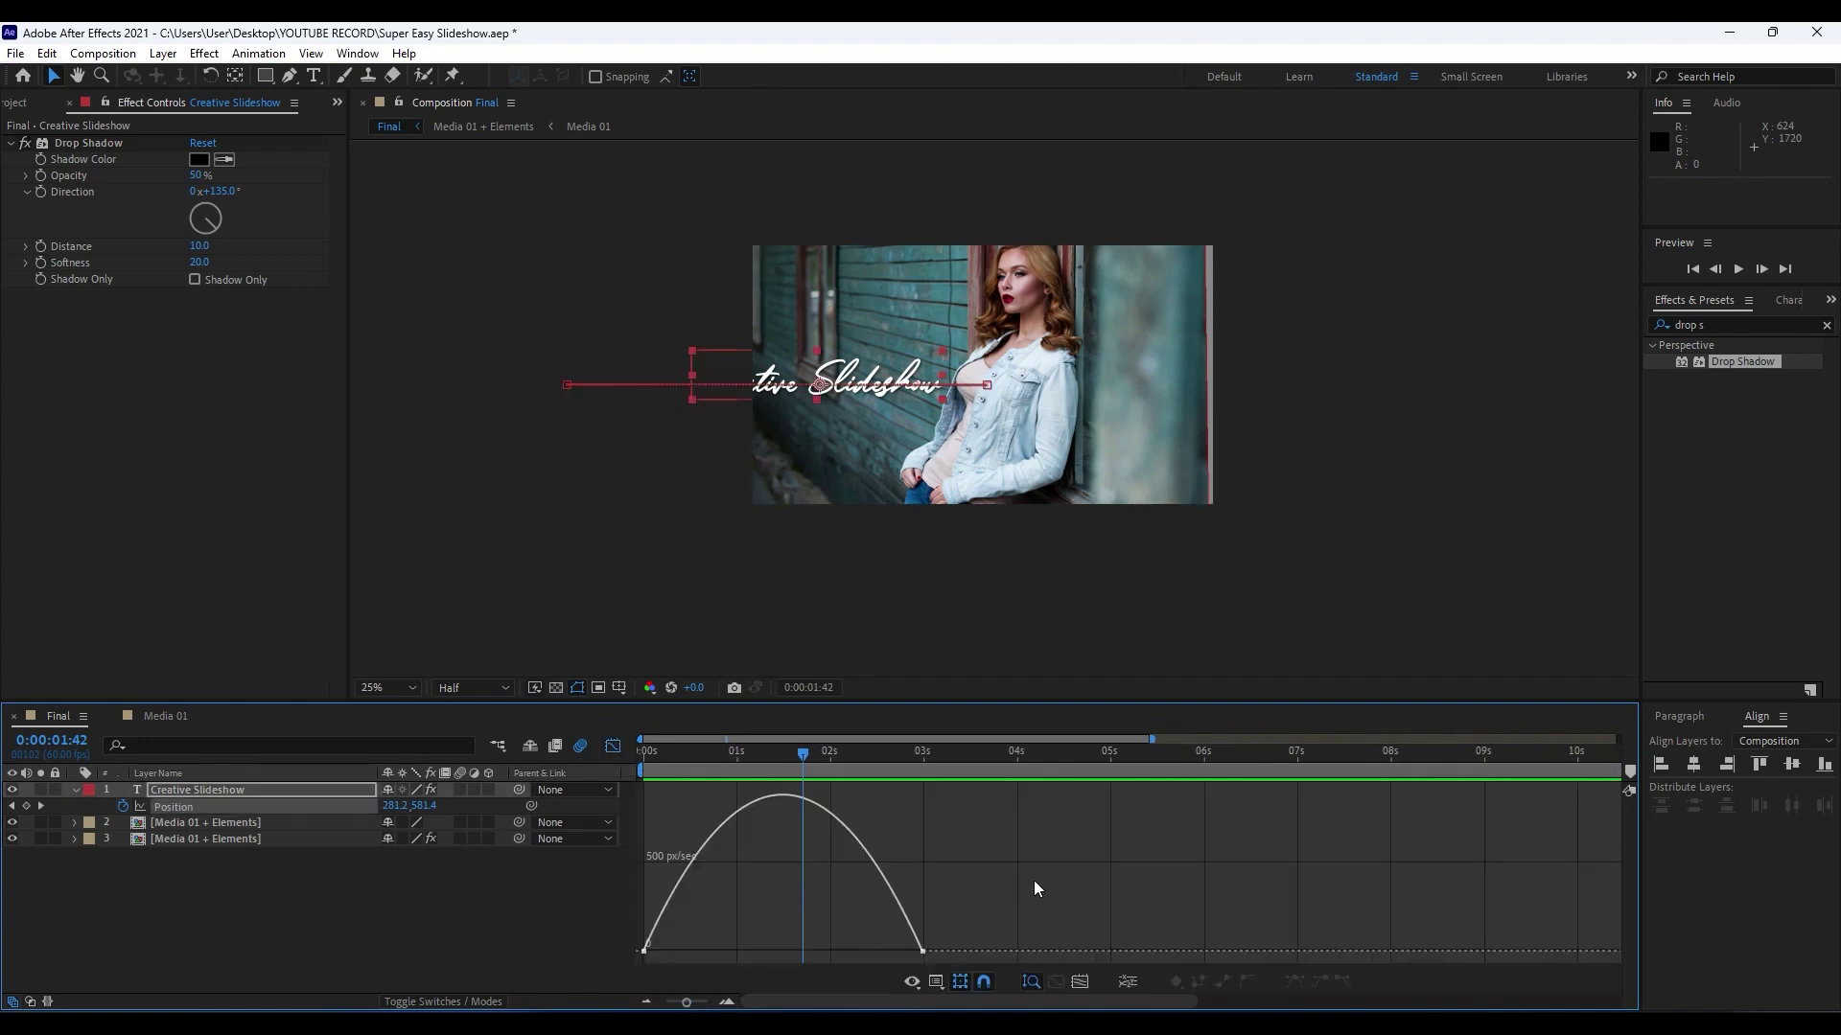
# Raise the 3-second keyframe's influence to about 92% and preview the eased slide-in.
pyautogui.moveTo(1033, 880); pyautogui.dragTo(810, 951)
pyautogui.moveTo(723, 904); pyautogui.dragTo(788, 953)
pyautogui.press('space')
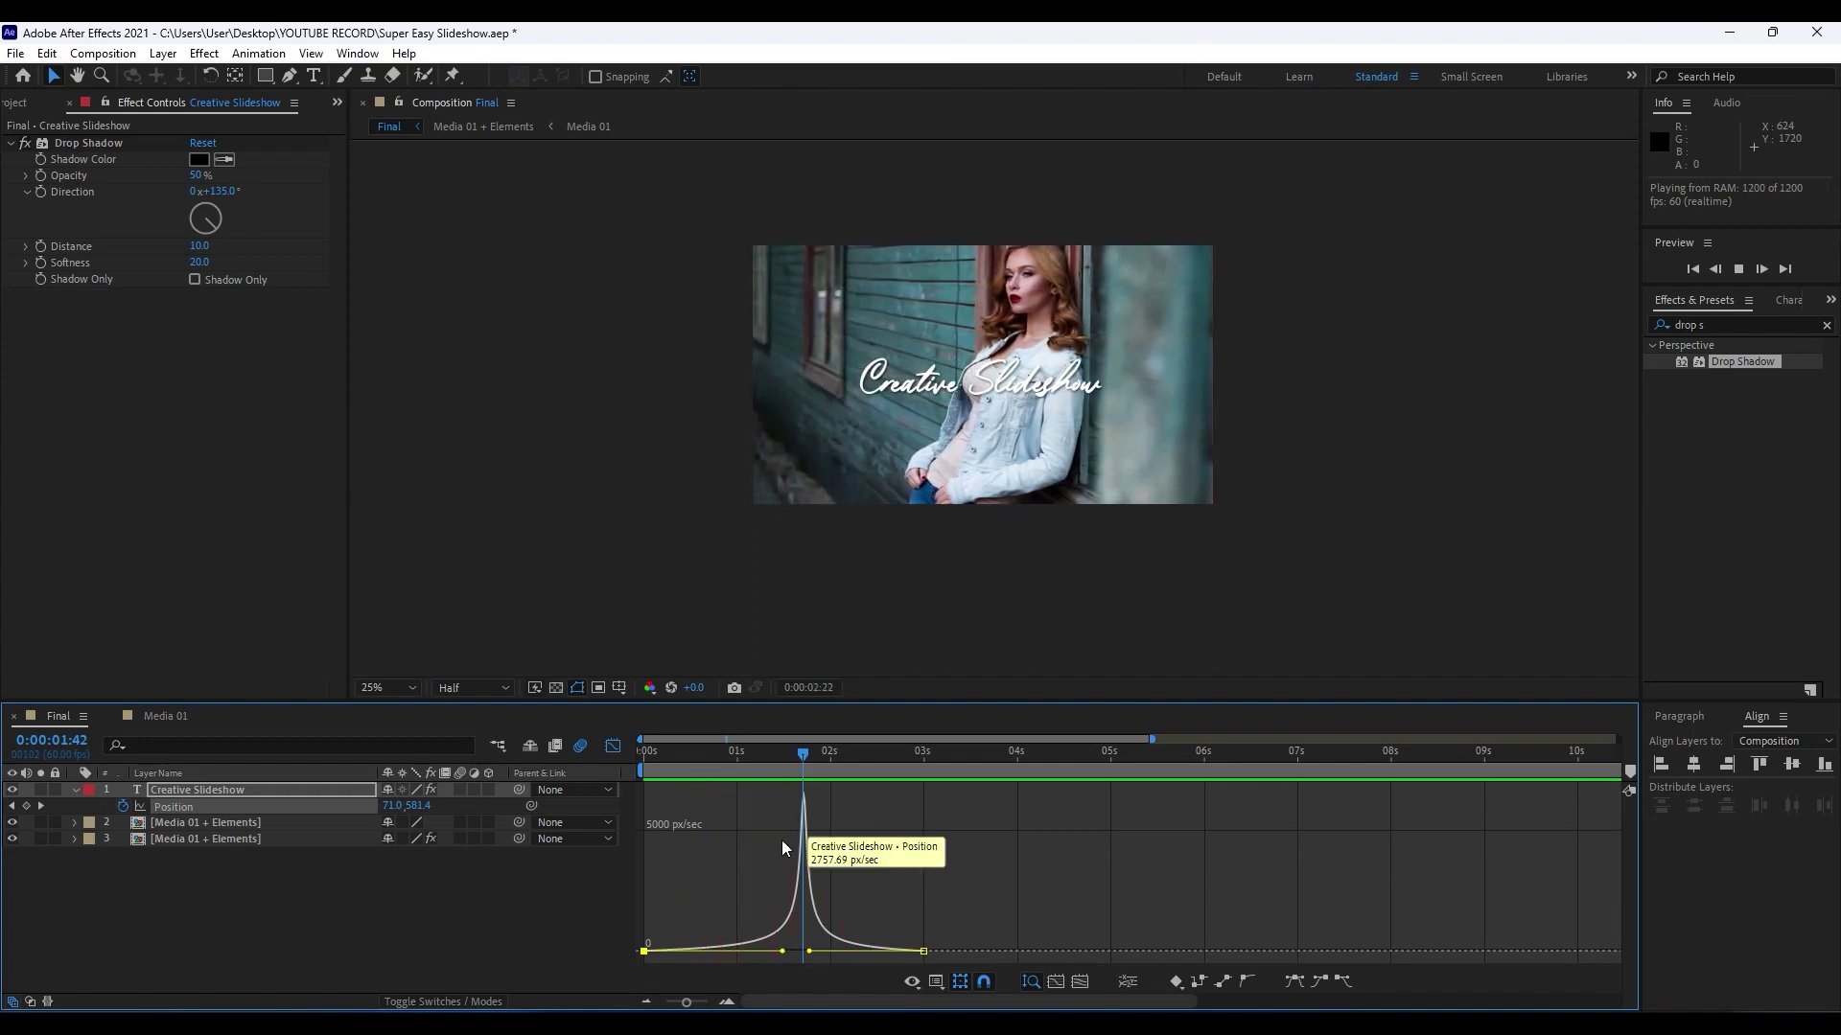
pyautogui.press('space')
pyautogui.click(614, 747)
pyautogui.press('space')
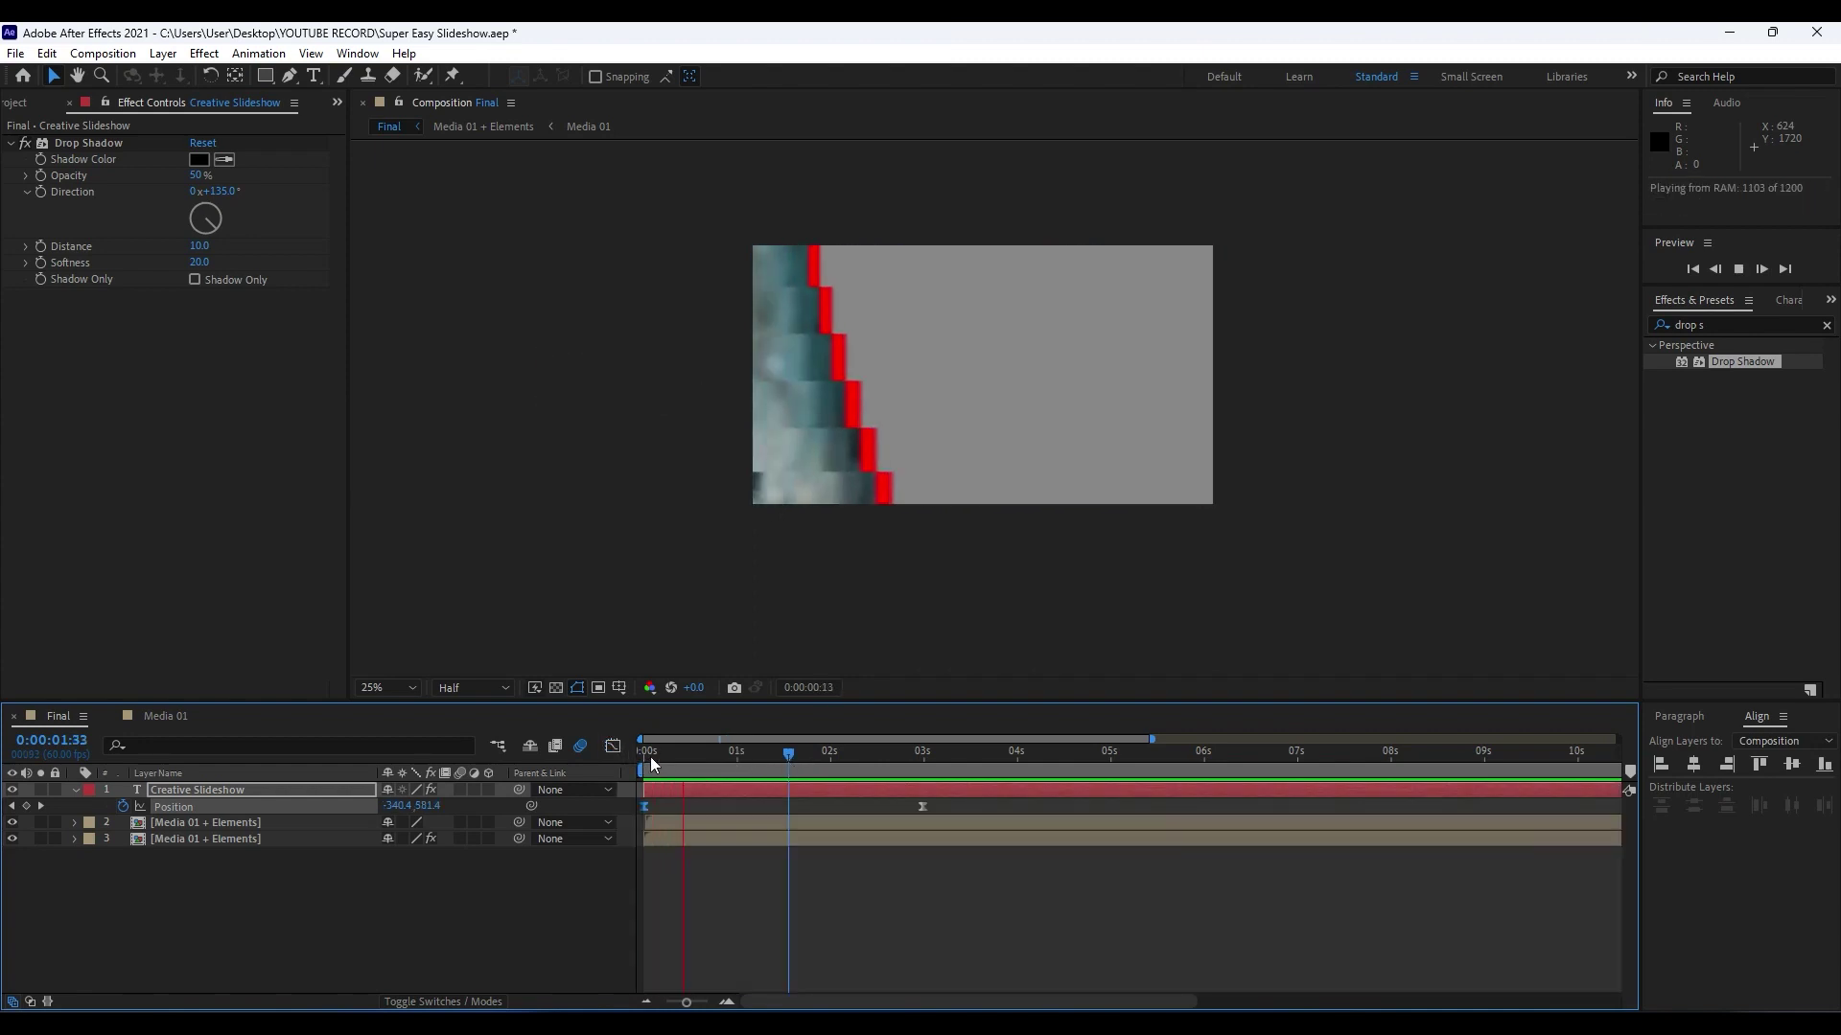
pyautogui.moveTo(788, 756); pyautogui.dragTo(856, 761)
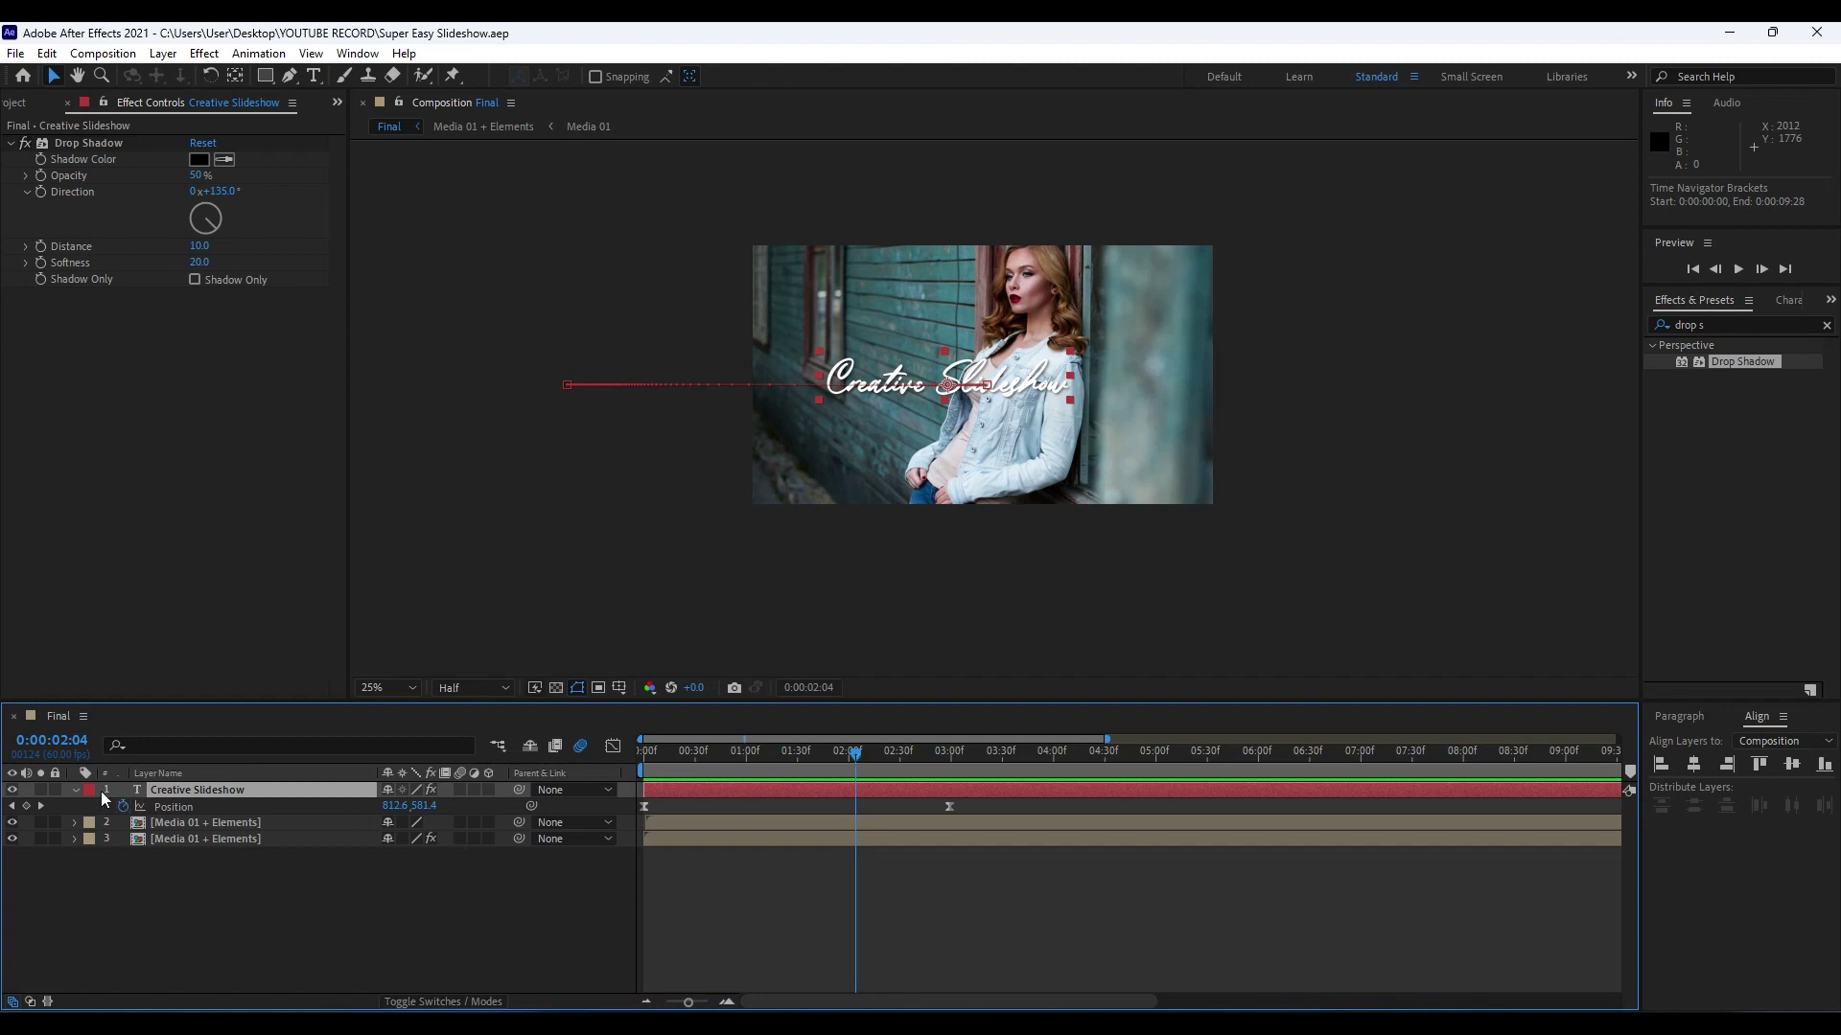
# Set the Media 01 + Elements duration to 0:00:05:00, then go back to Final.
pyautogui.click(75, 790)
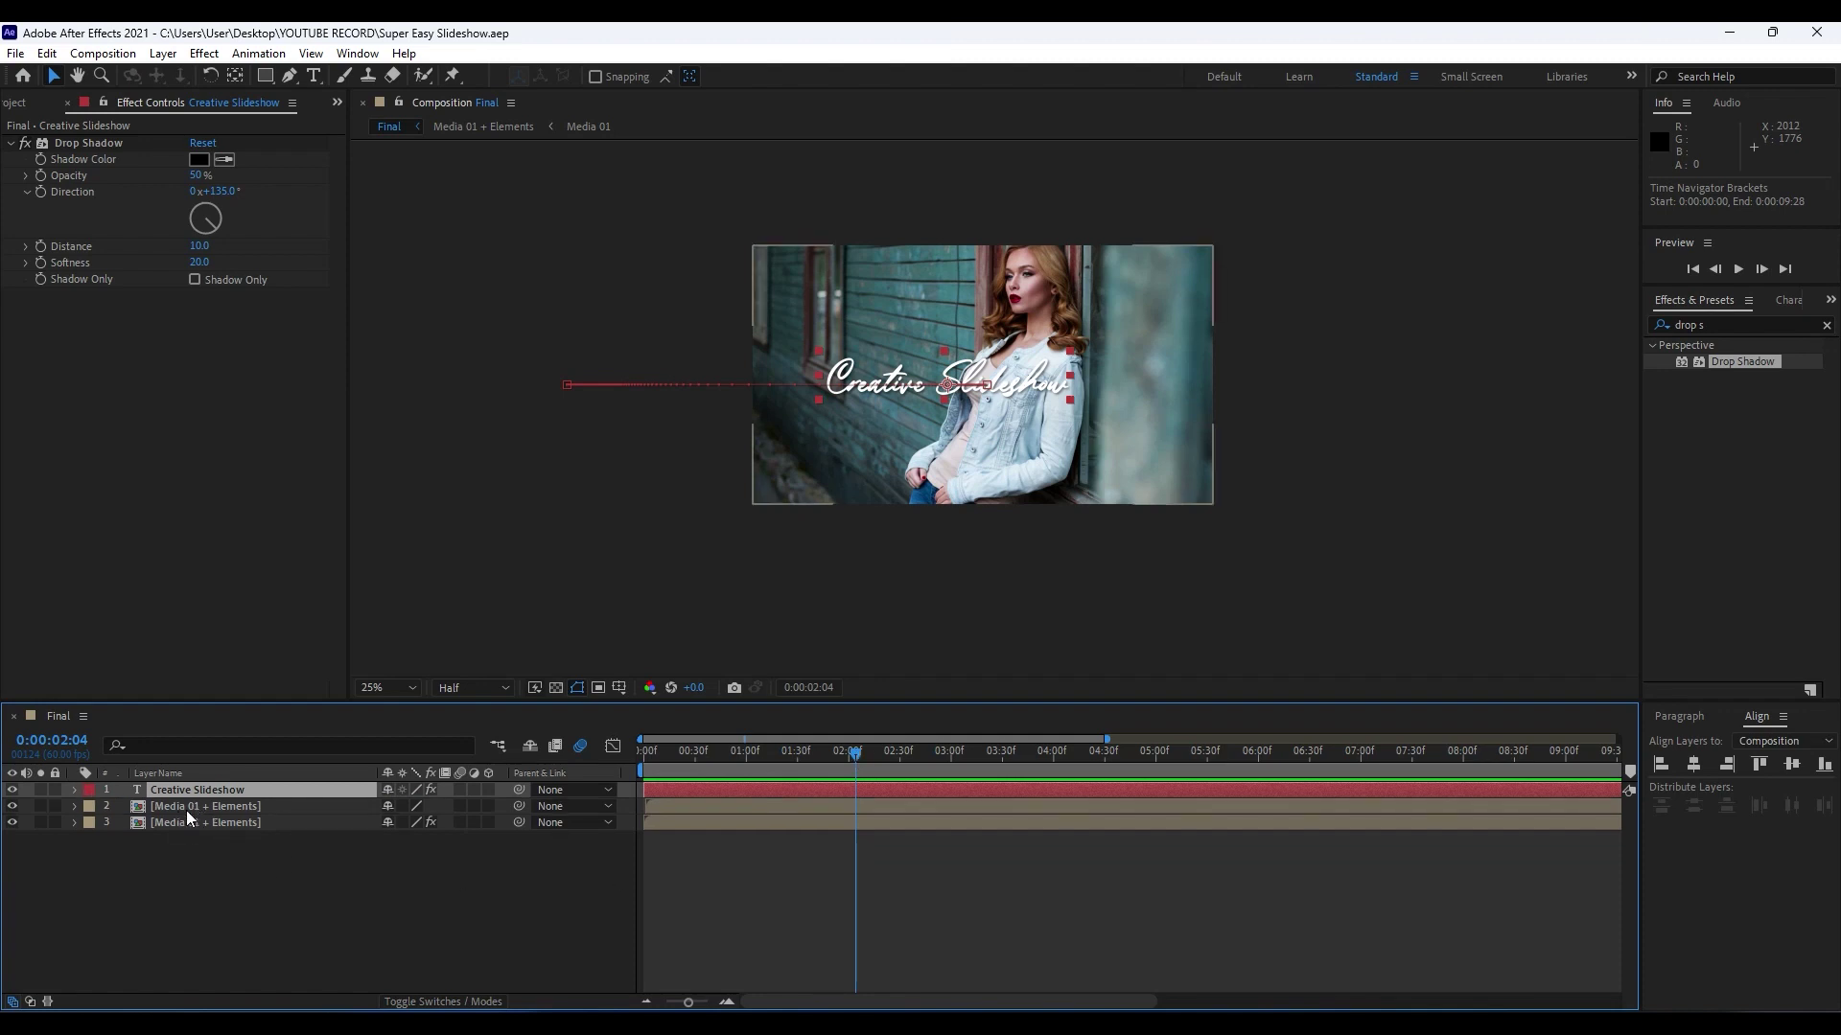
pyautogui.doubleClick(186, 809)
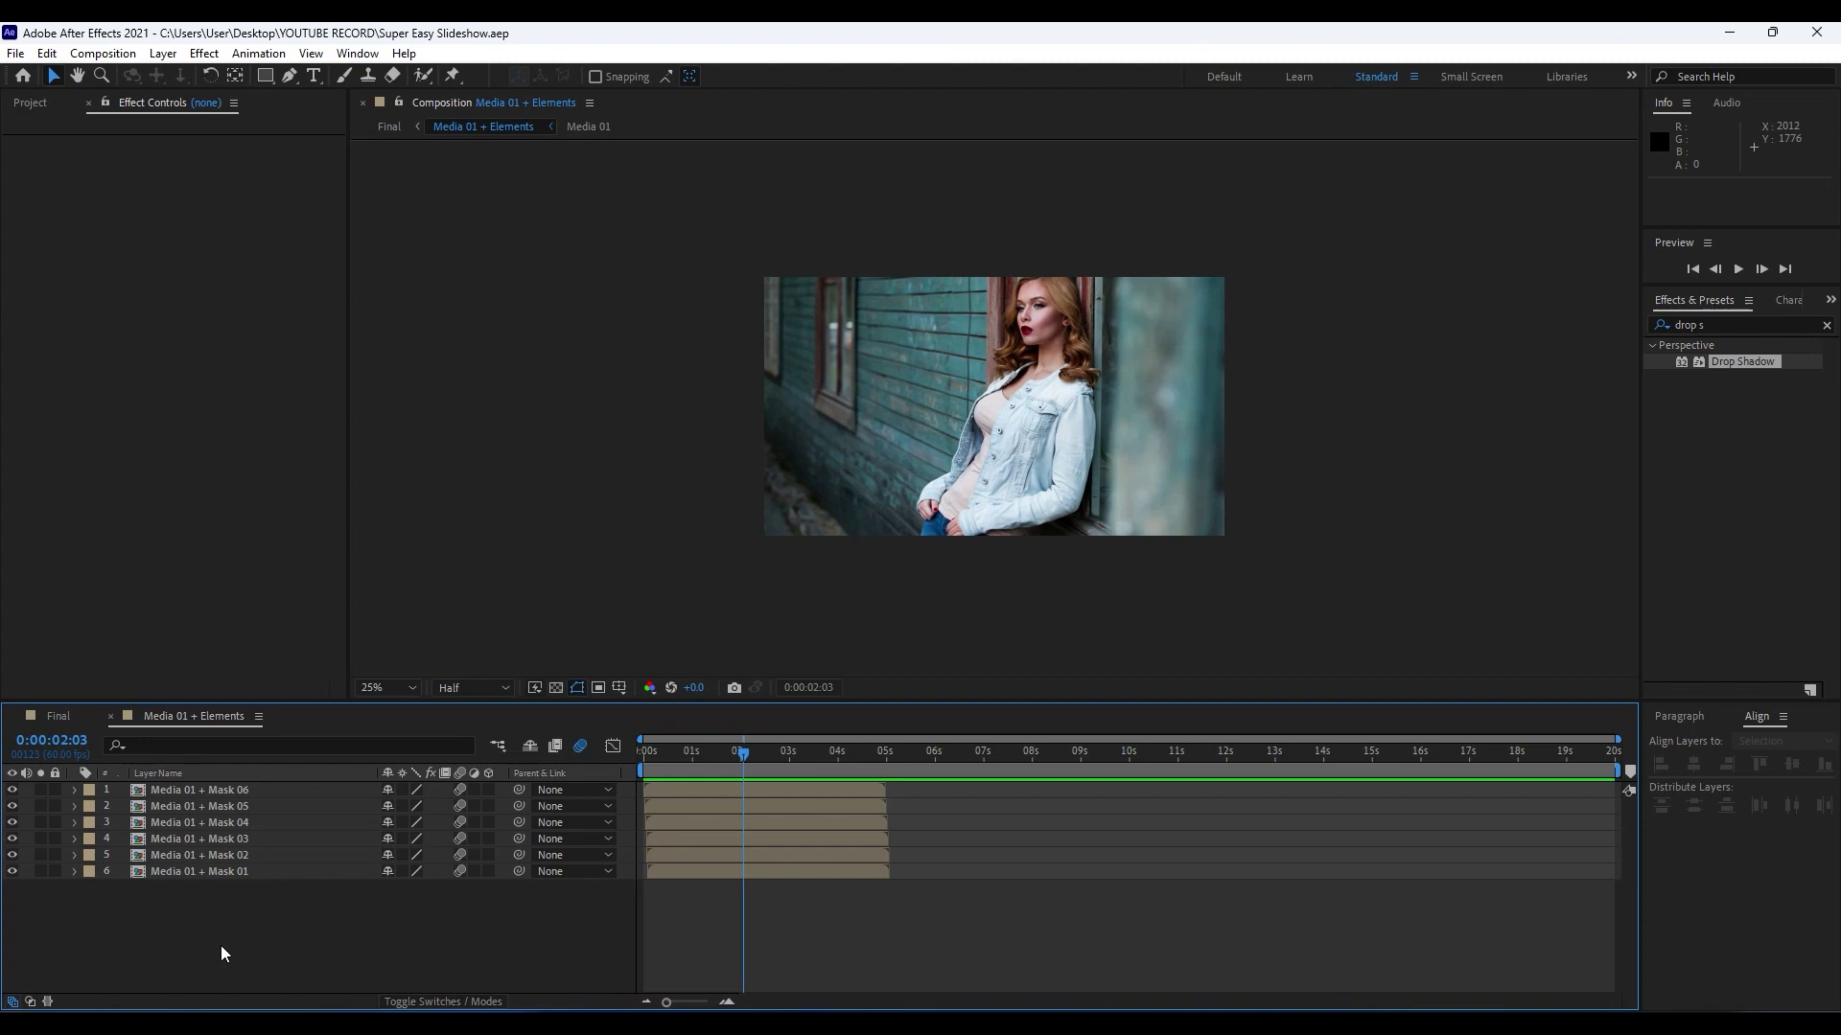
pyautogui.hotkey('ctrl', 'k')
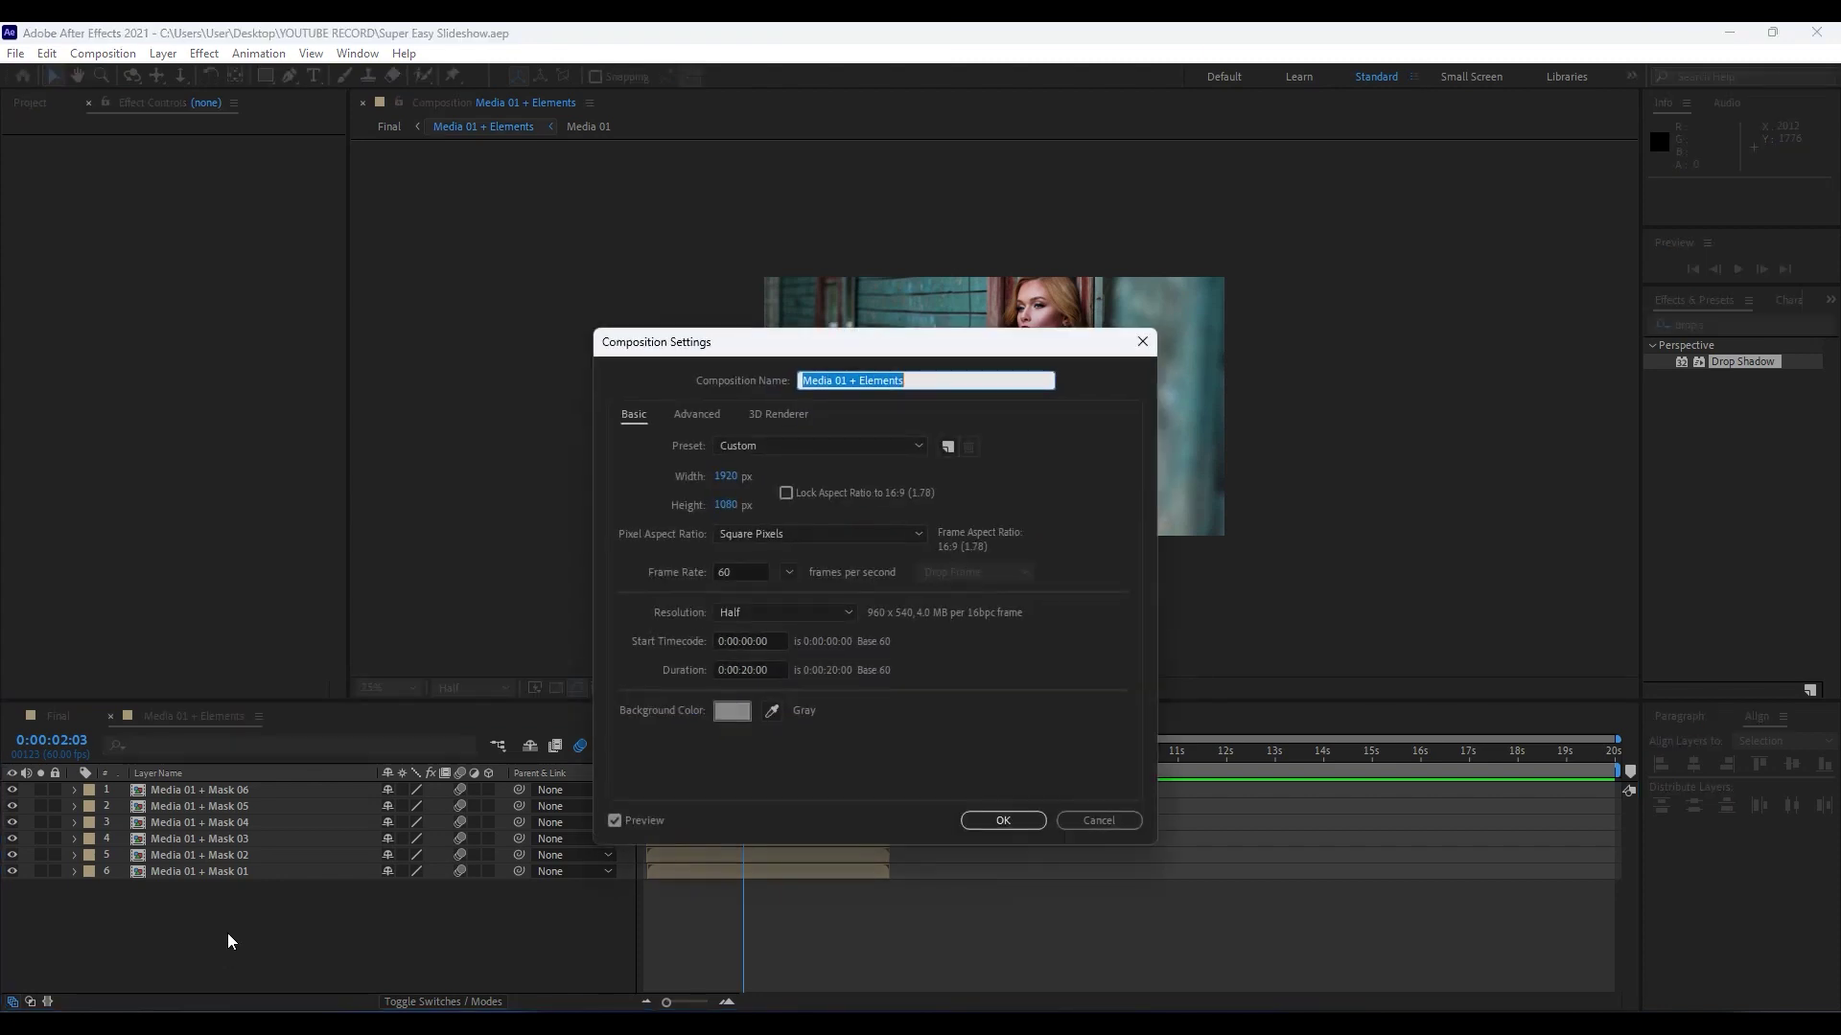
pyautogui.click(749, 670)
pyautogui.press('BackSpace')
pyautogui.press('BackSpace')
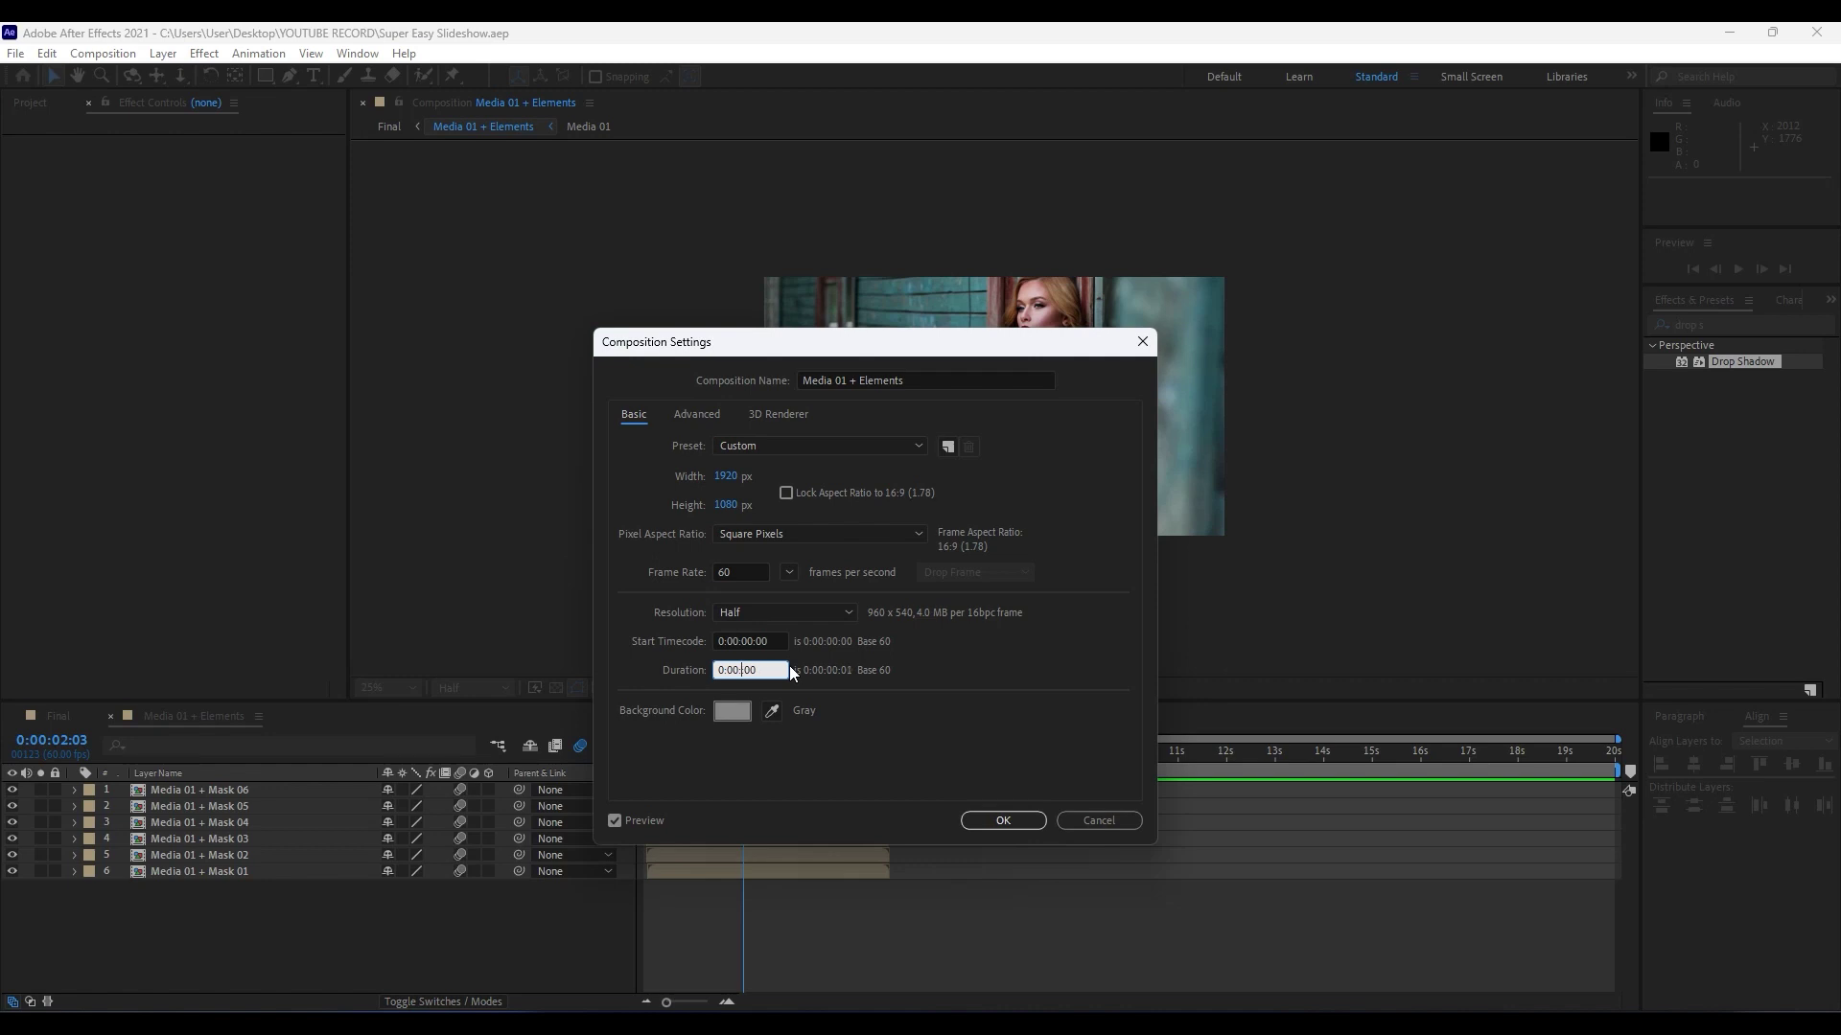
pyautogui.write('05:00')
pyautogui.press('Return')
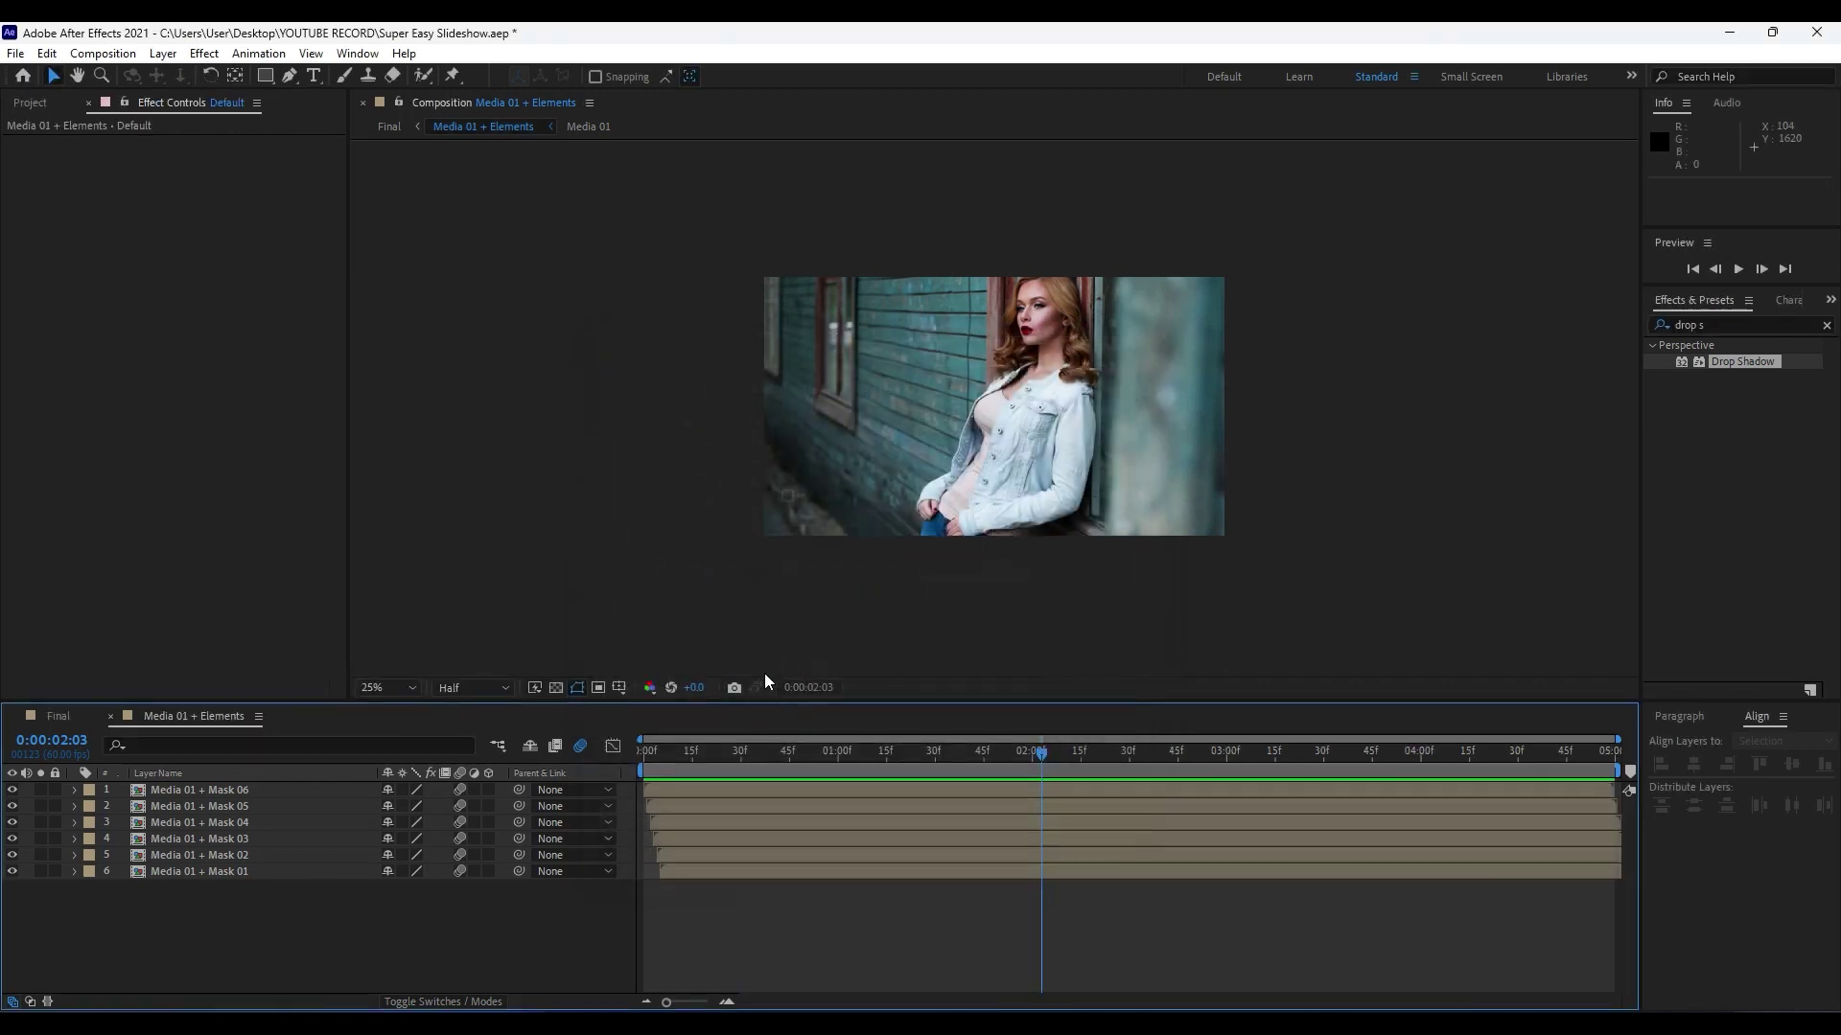
pyautogui.click(63, 715)
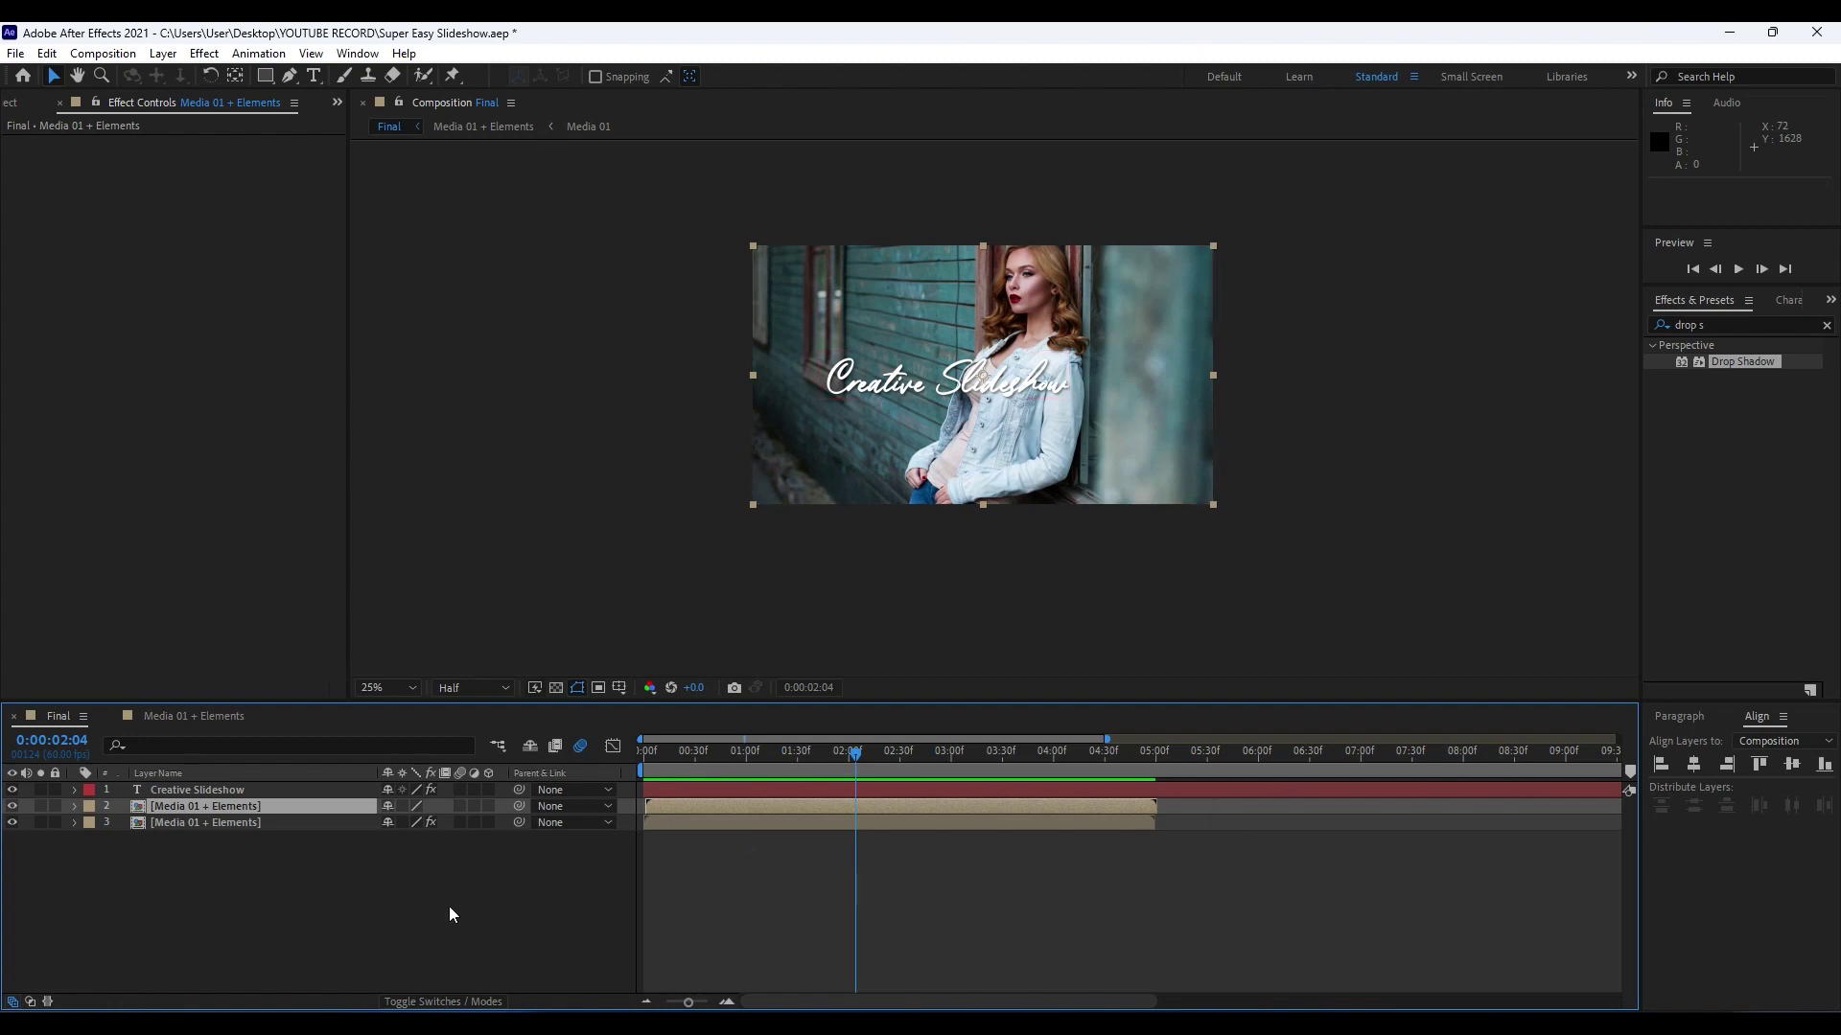
# Add a Tracking animator to the title and keyframe Tracking Amount 0 at 0:00.
pyautogui.click(243, 790)
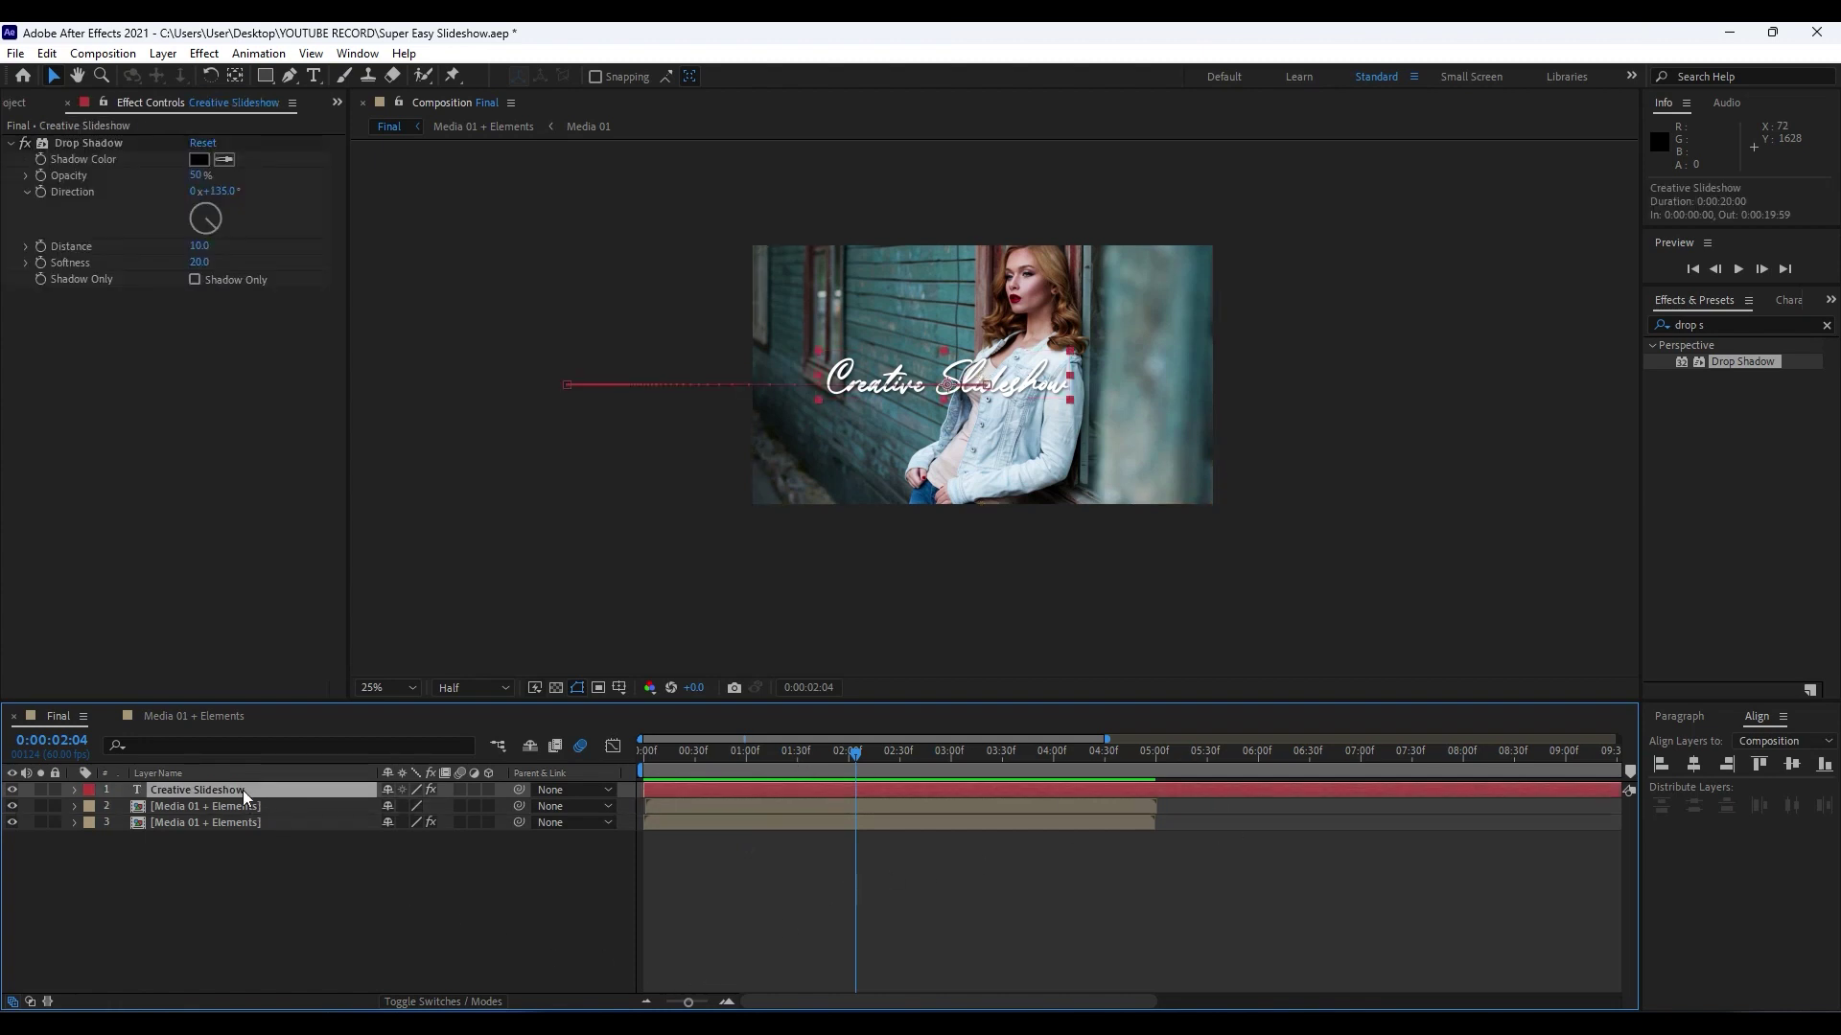
pyautogui.click(74, 790)
pyautogui.click(498, 807)
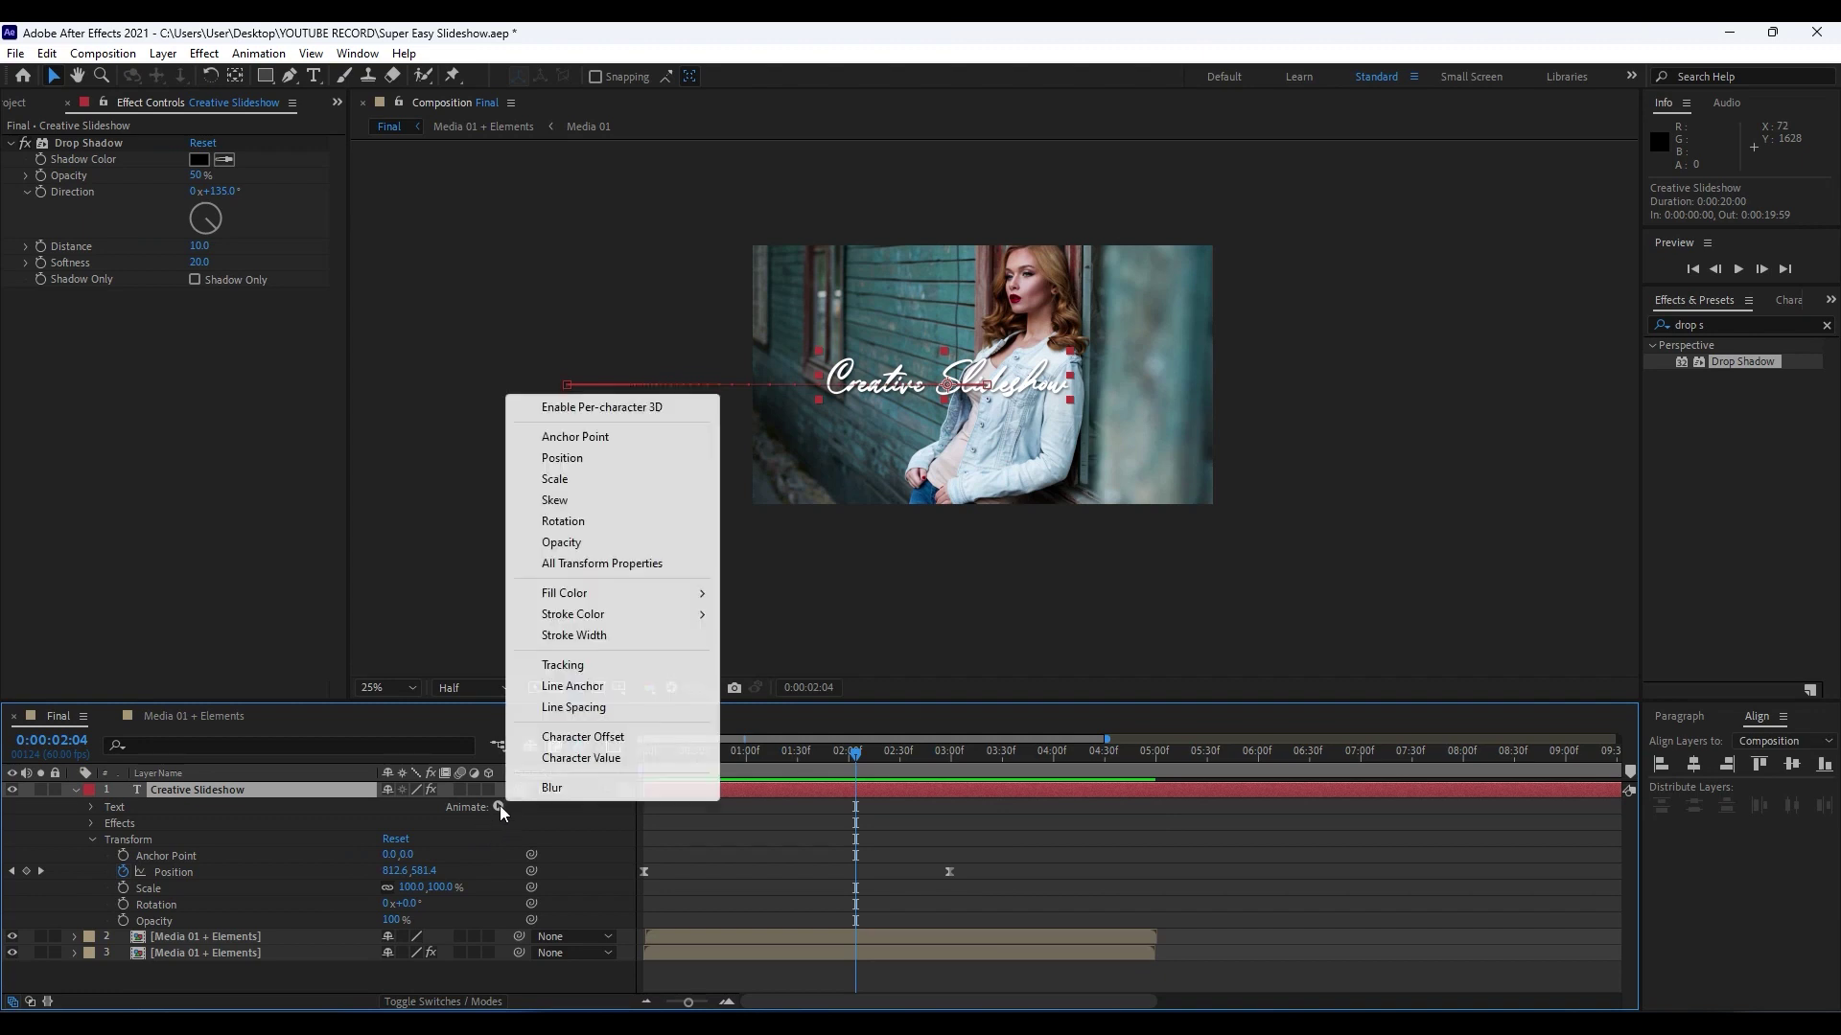
pyautogui.click(601, 671)
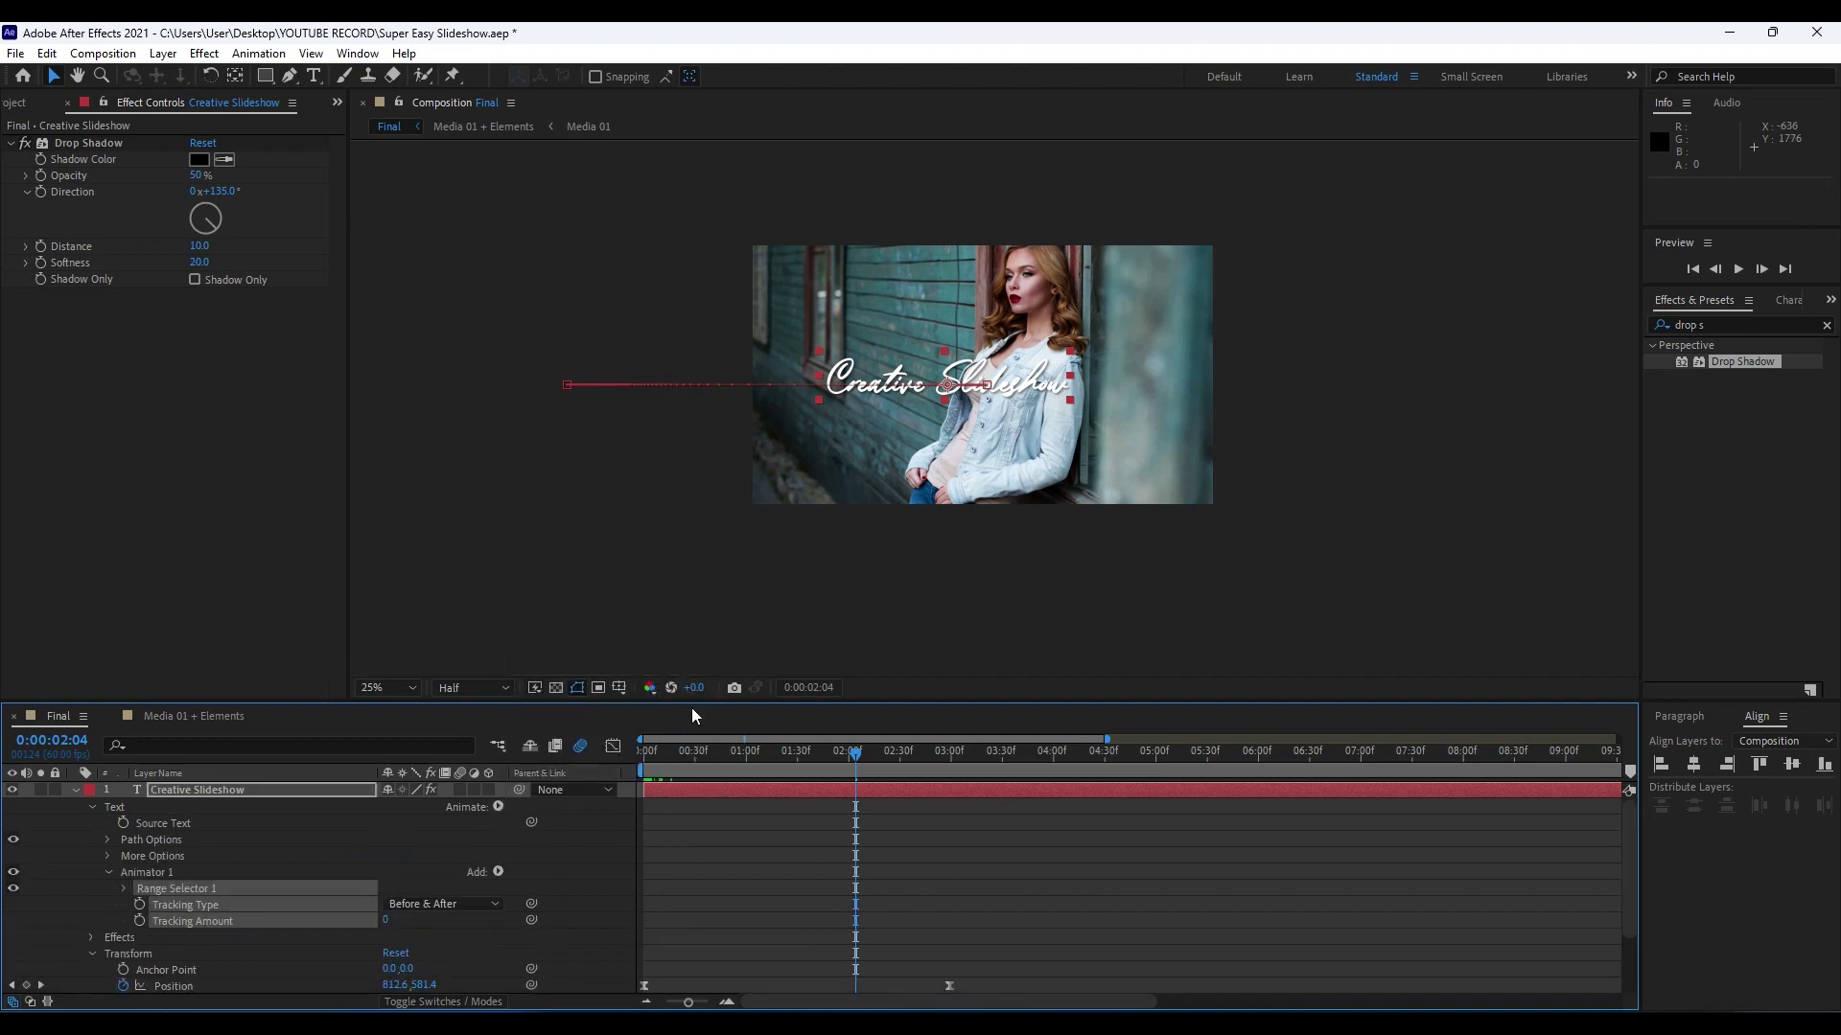
pyautogui.moveTo(812, 757); pyautogui.dragTo(602, 753)
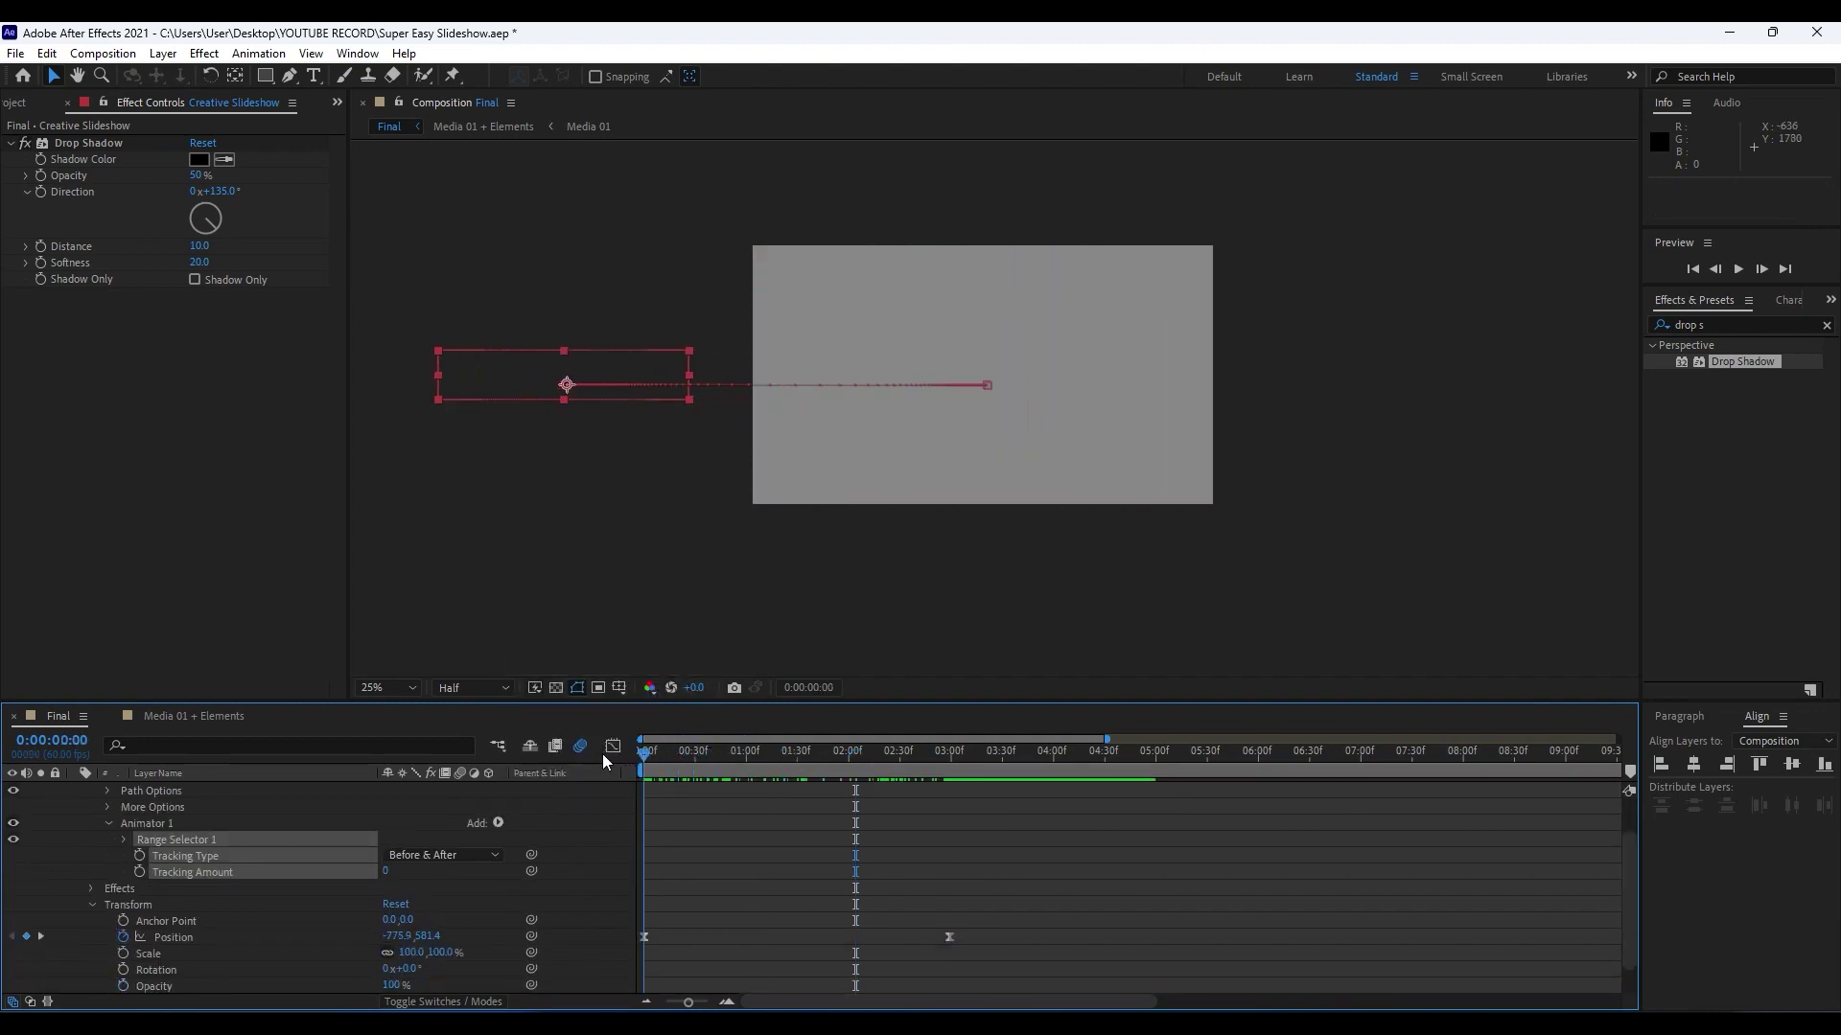
pyautogui.click(279, 905)
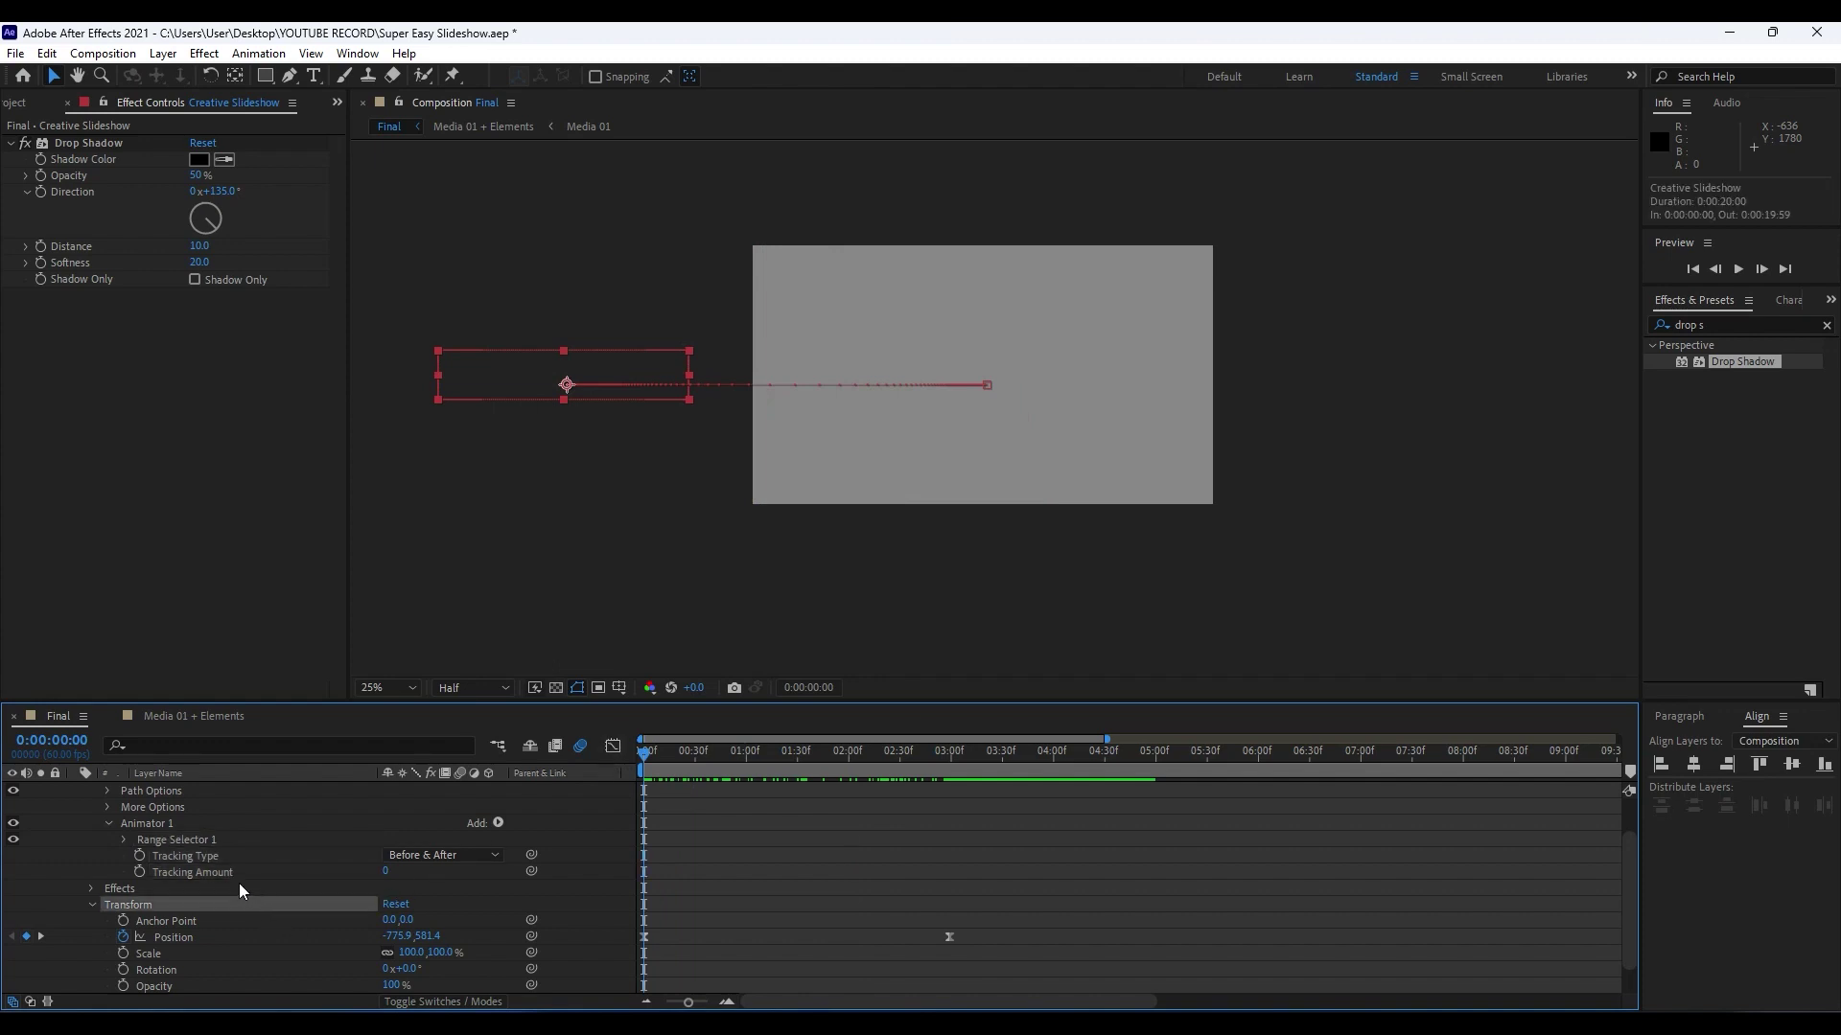
pyautogui.click(136, 871)
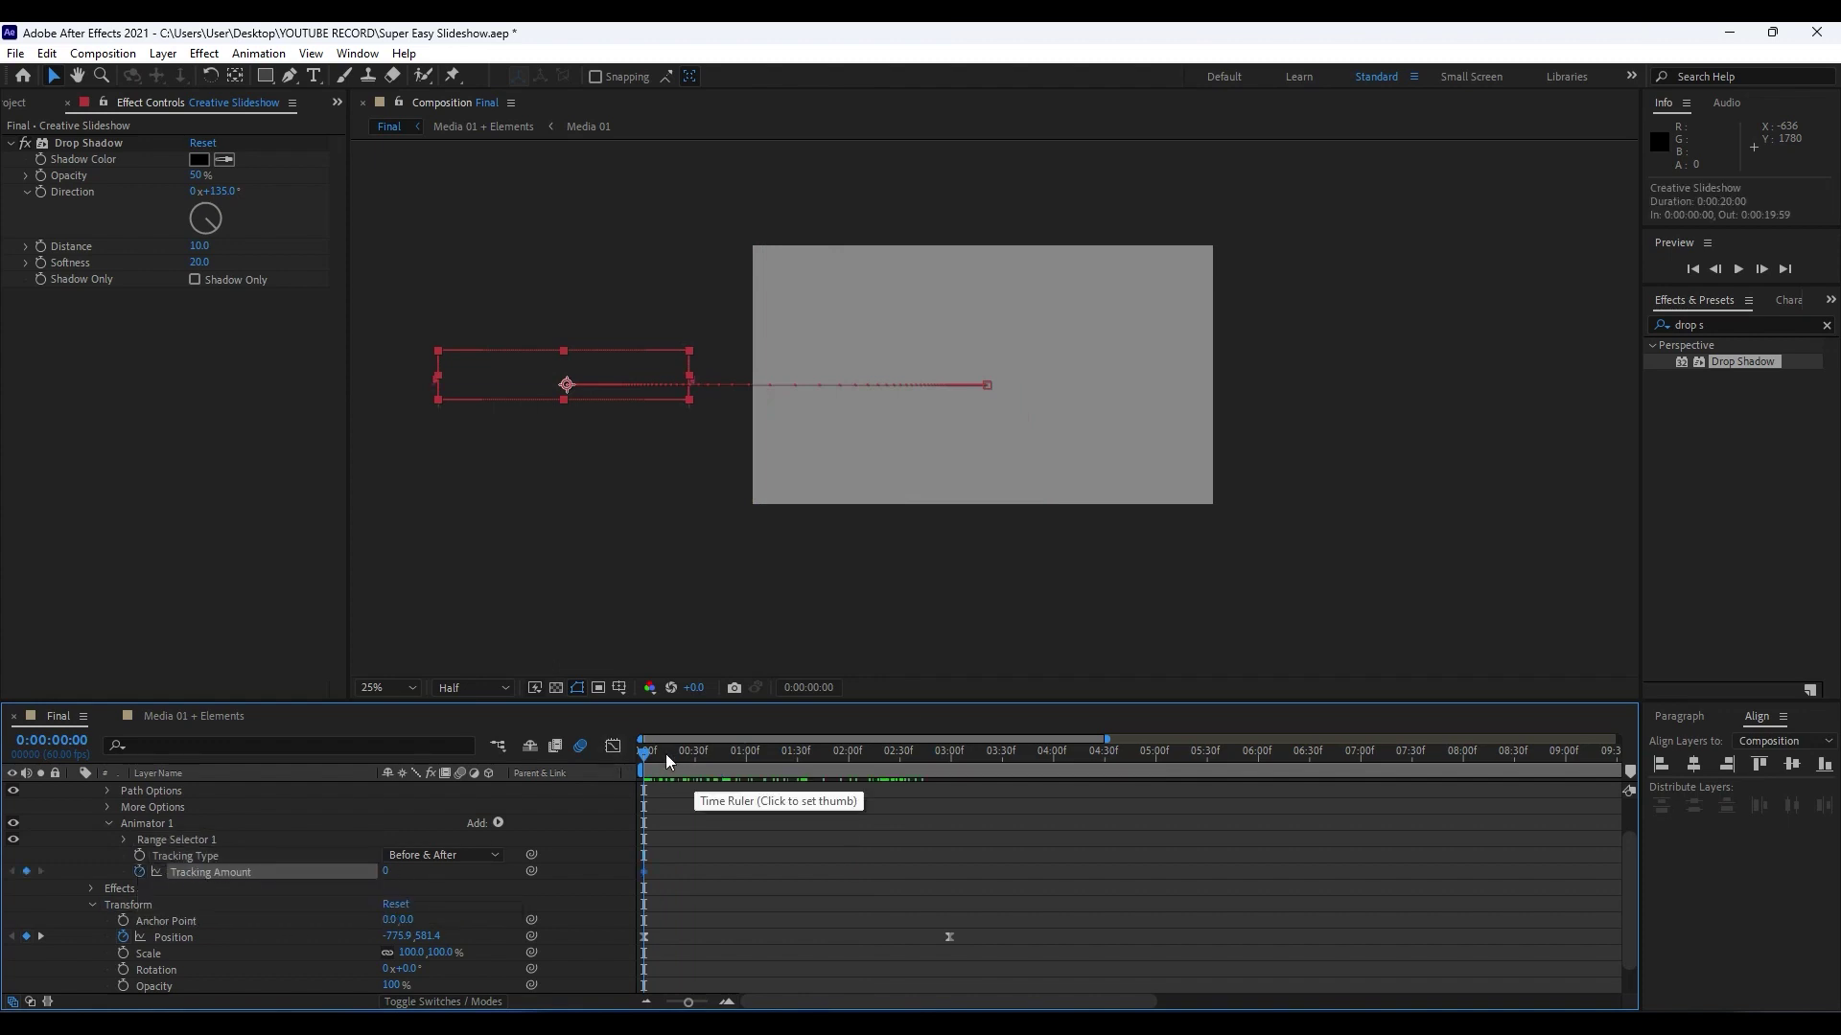
# Set Tracking Amount to 25 at 0:00:05:00 and preview the letter spread.
pyautogui.click(754, 754)
pyautogui.moveTo(774, 761); pyautogui.dragTo(1155, 758)
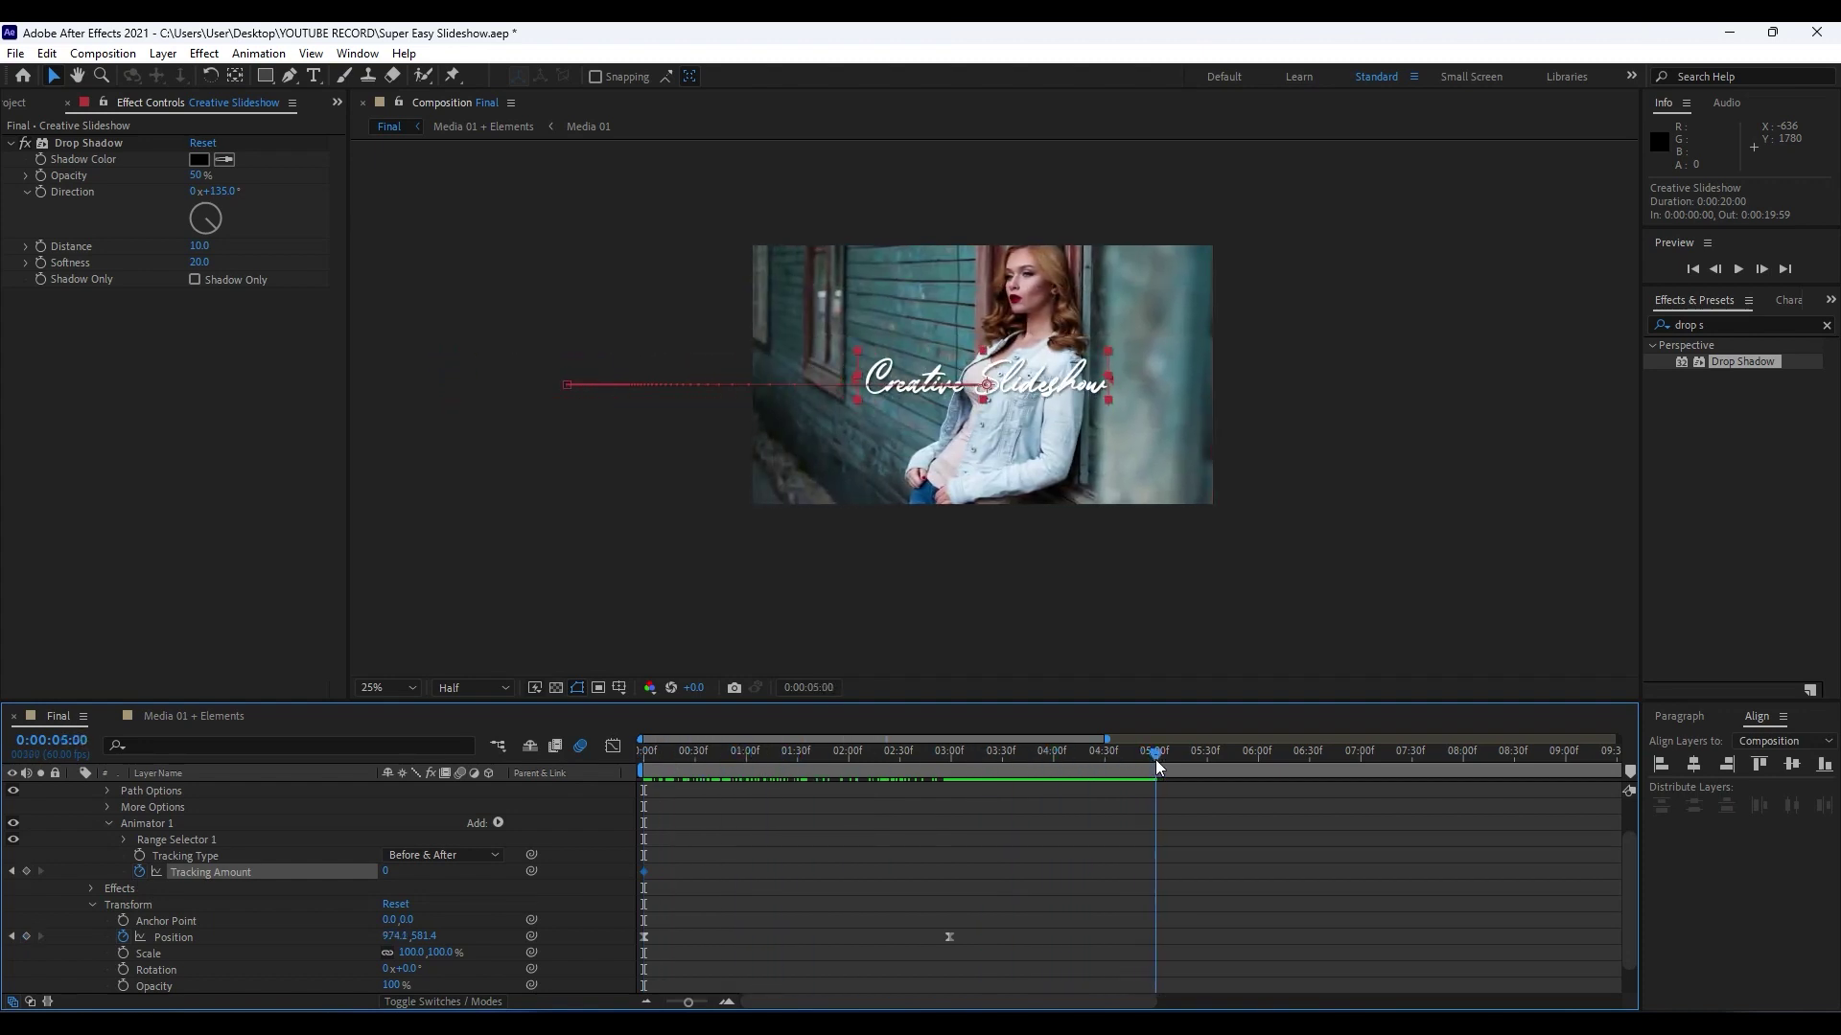
pyautogui.click(385, 870)
pyautogui.write('25')
pyautogui.press('Return')
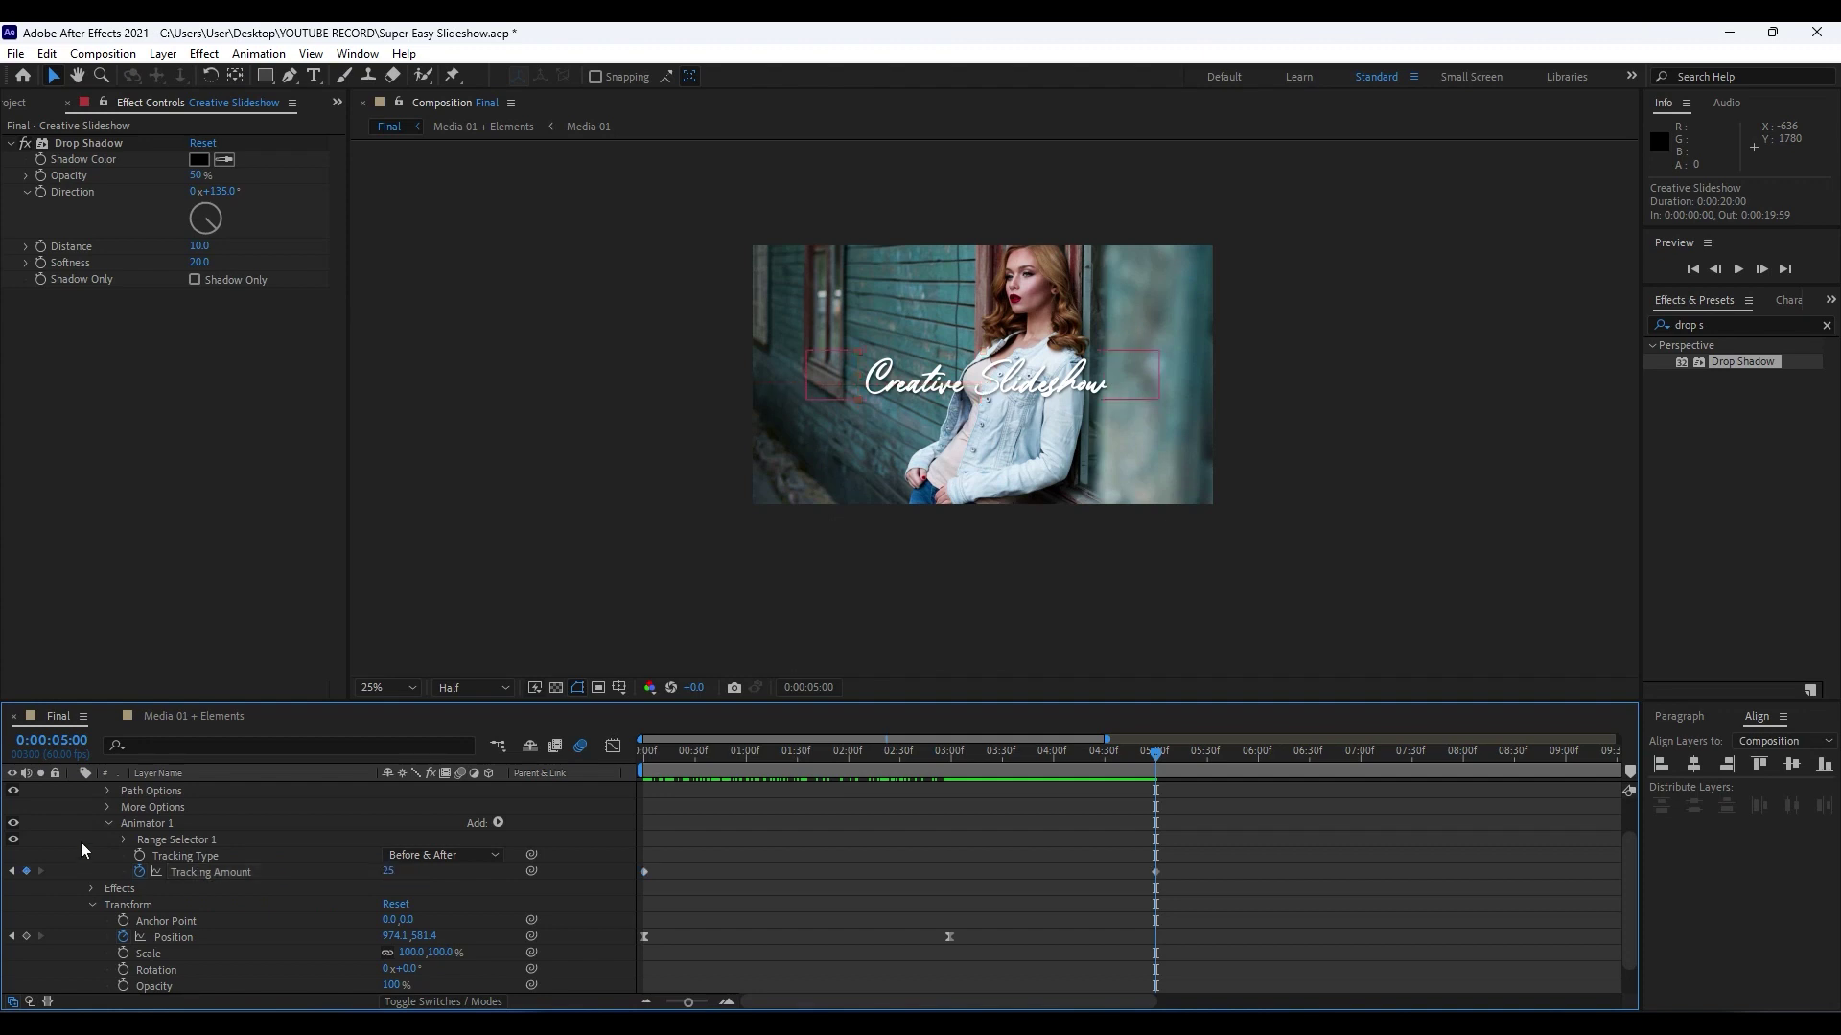
pyautogui.scroll(2, 80, 842)
pyautogui.click(75, 790)
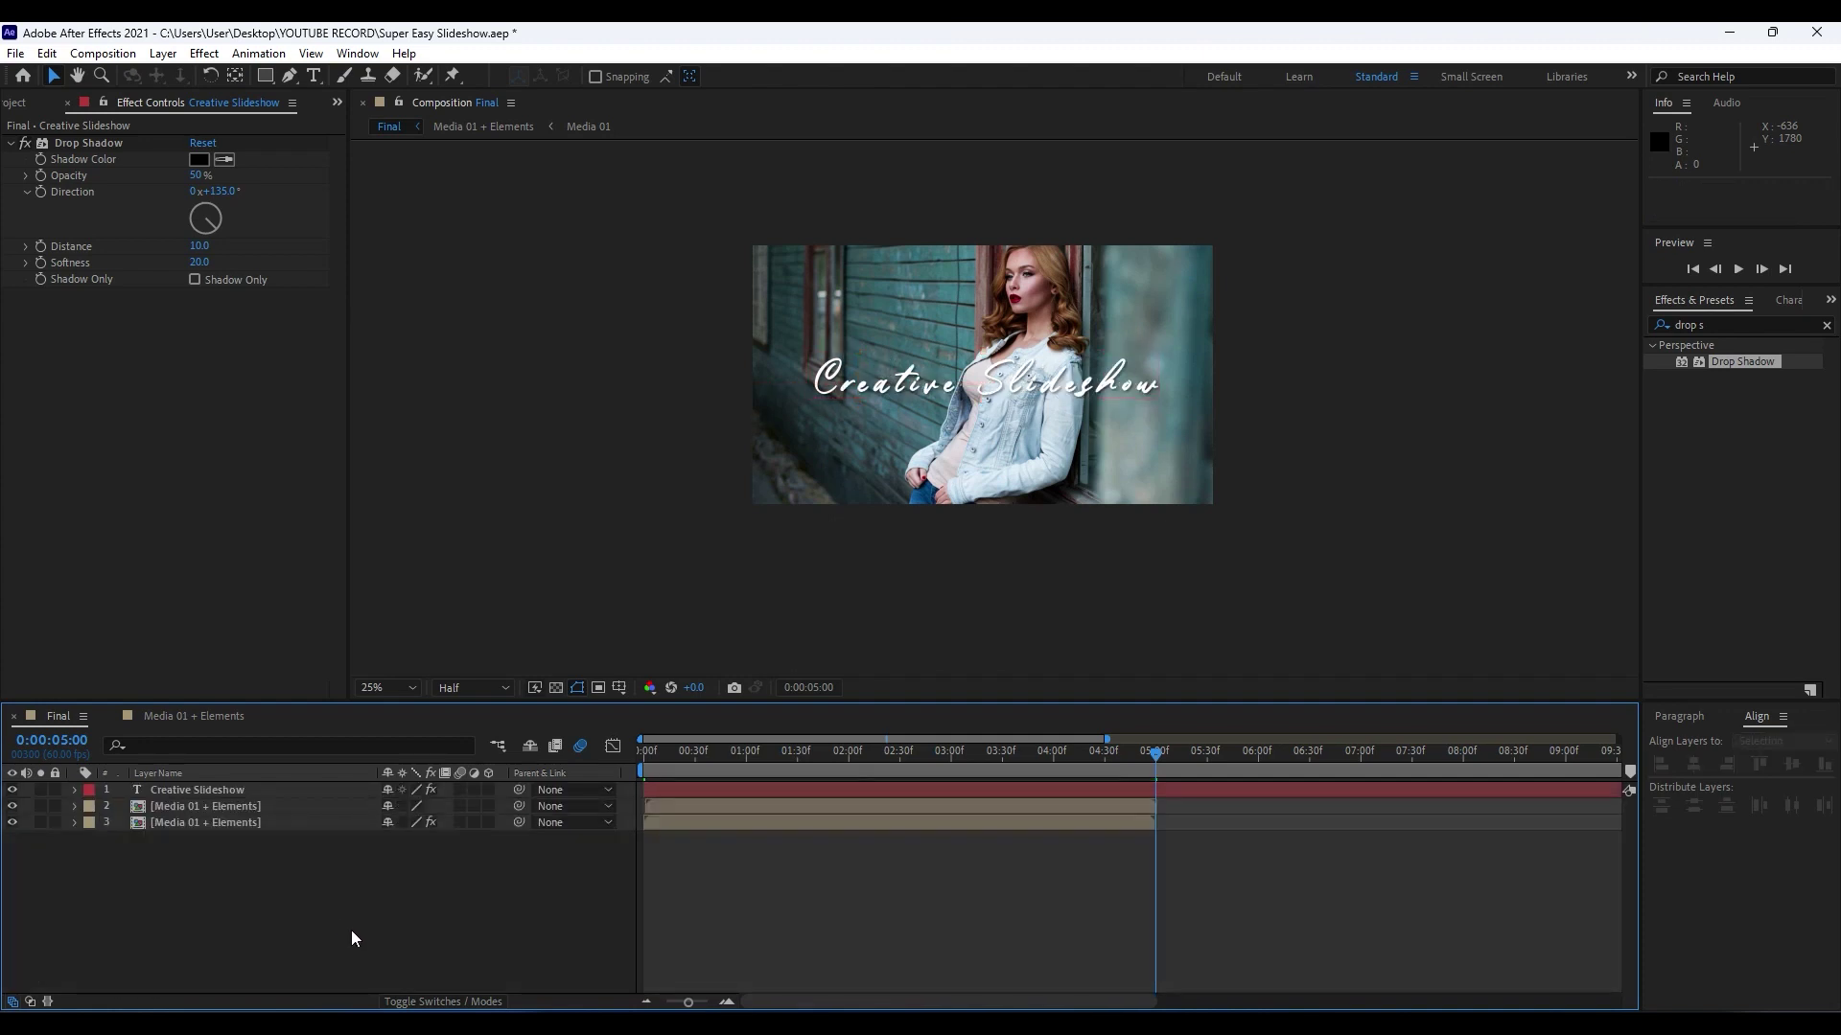
pyautogui.press('space')
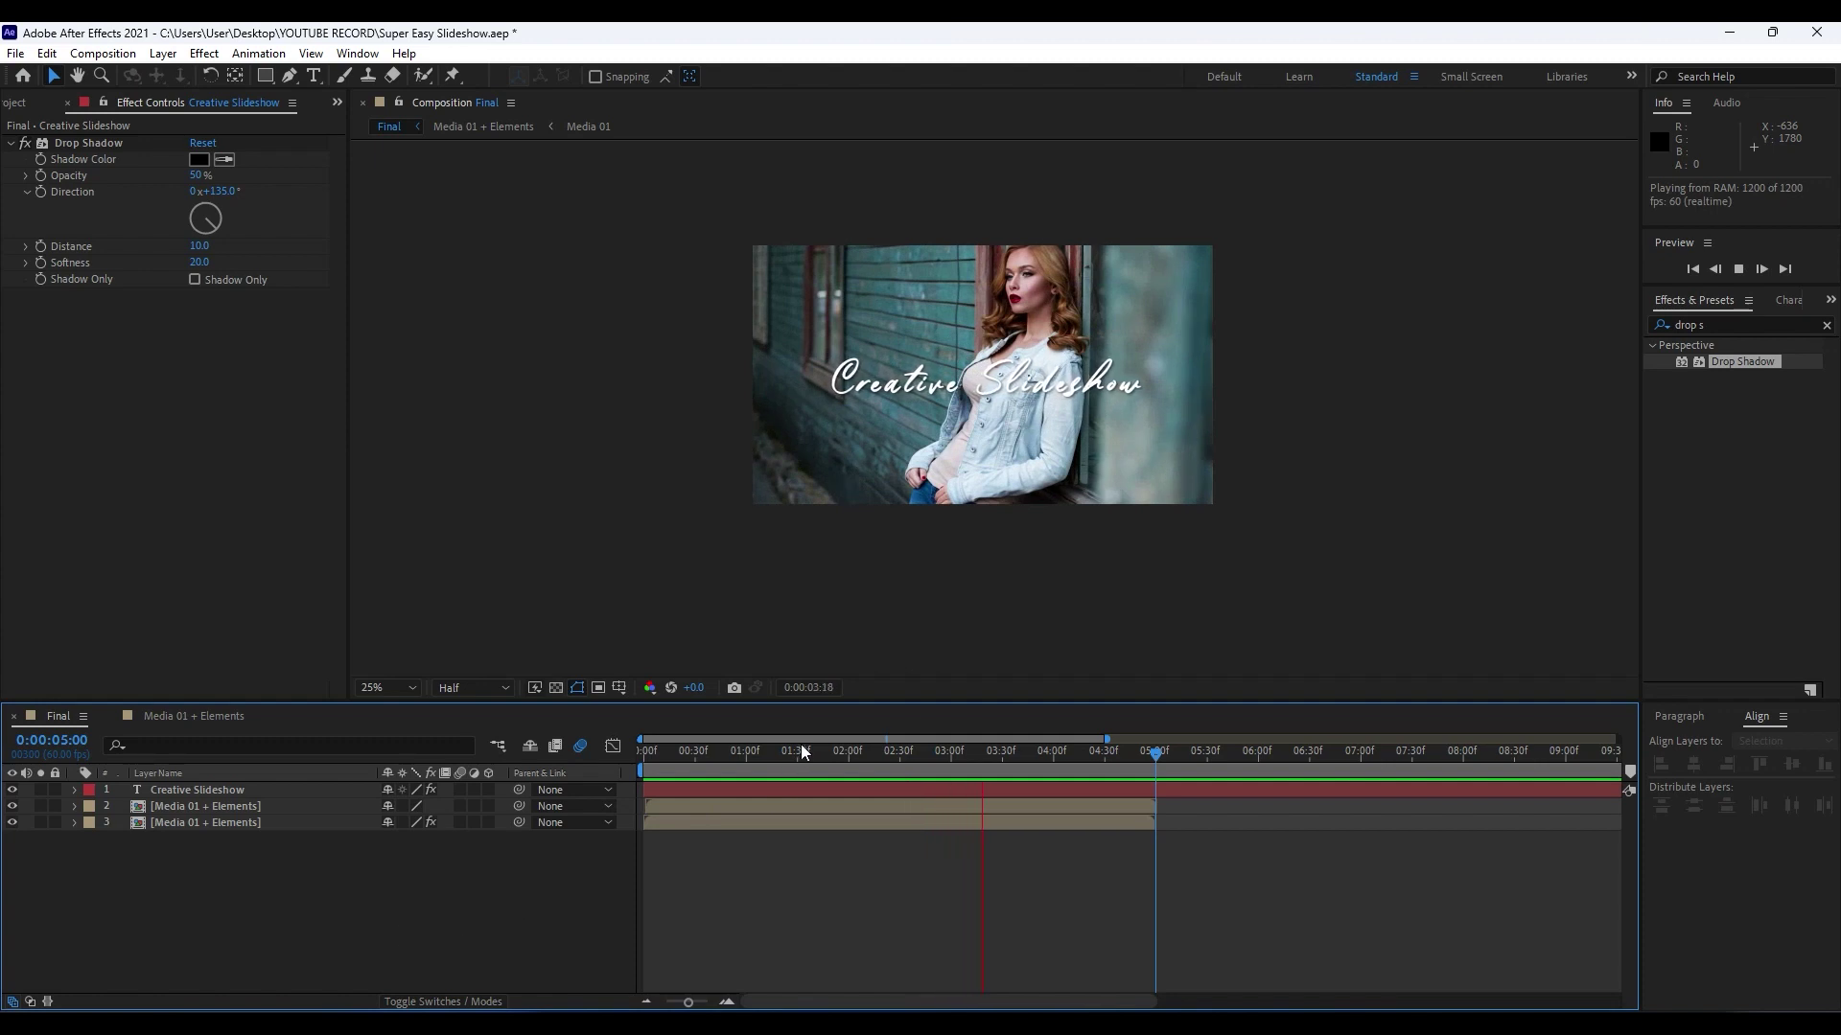
# Precompose the two Media 01 + Elements layers in Final into a new composition named Part 01.
pyautogui.click(631, 757)
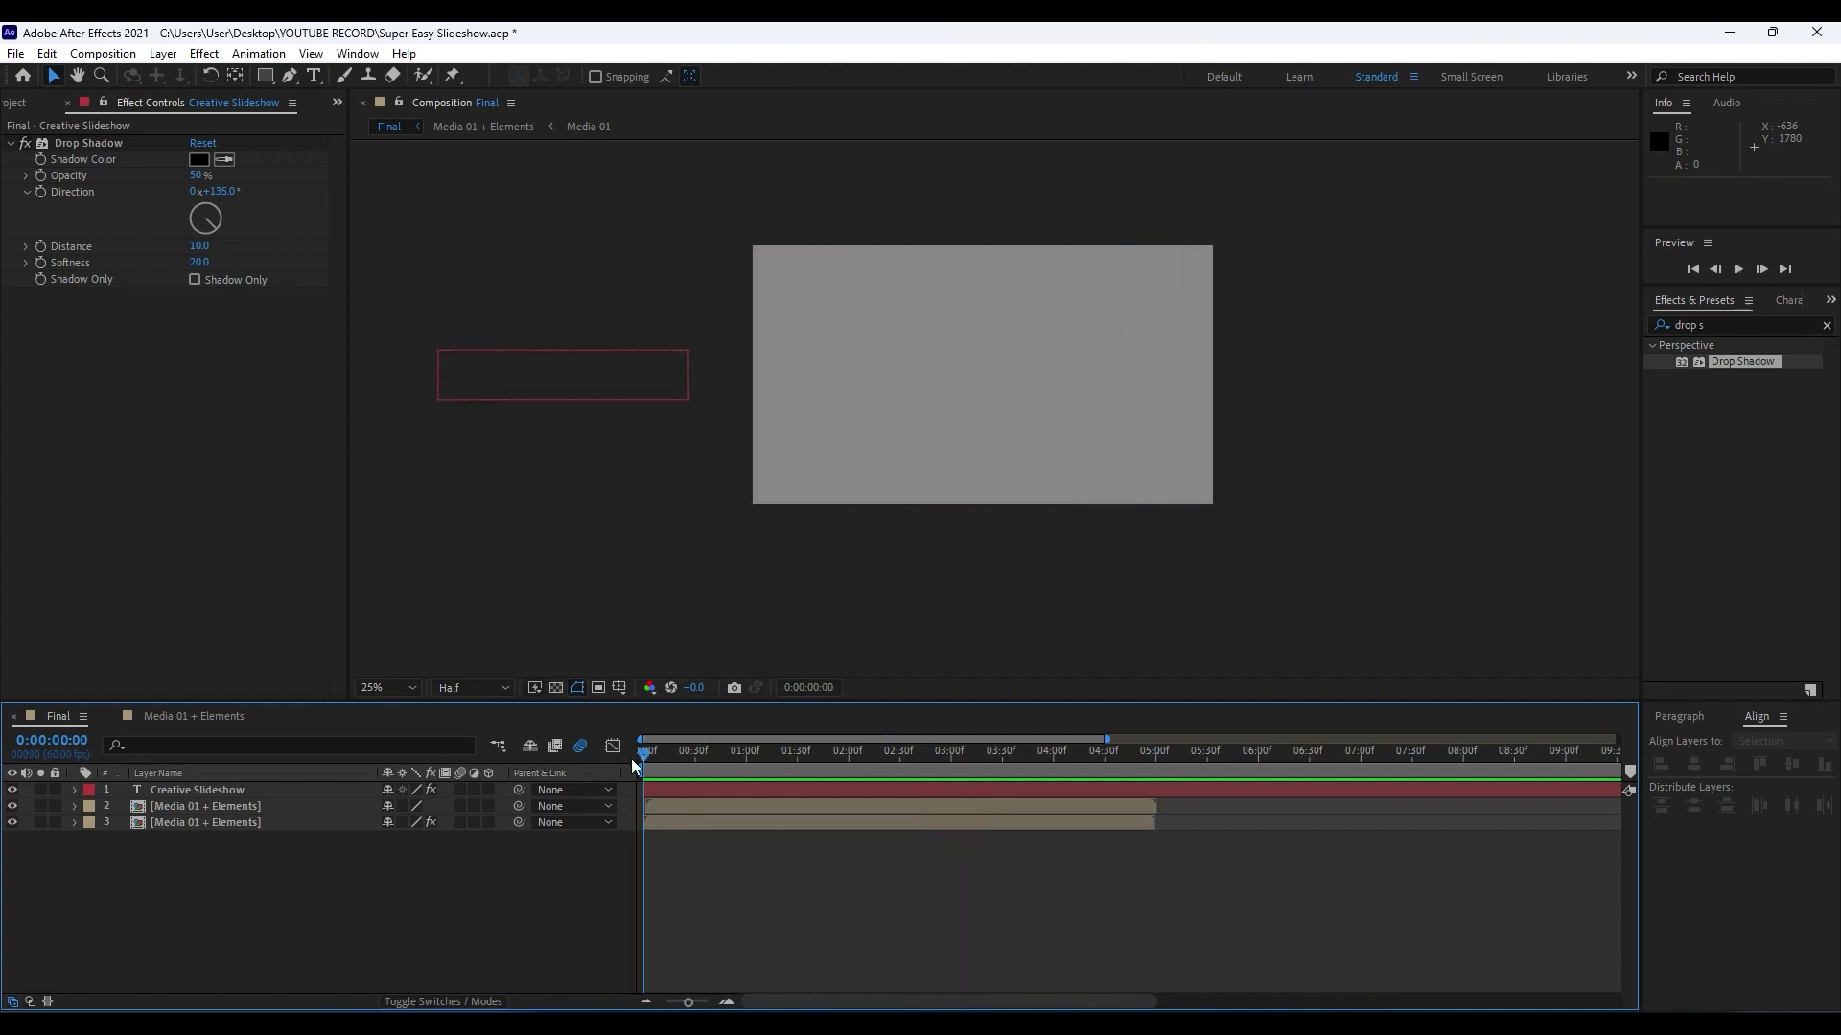
pyautogui.moveTo(618, 758)
pyautogui.mouseDown()
pyautogui.moveTo(775, 774)
pyautogui.moveTo(613, 763)
pyautogui.mouseUp()
pyautogui.moveTo(197, 829); pyautogui.dragTo(188, 807)
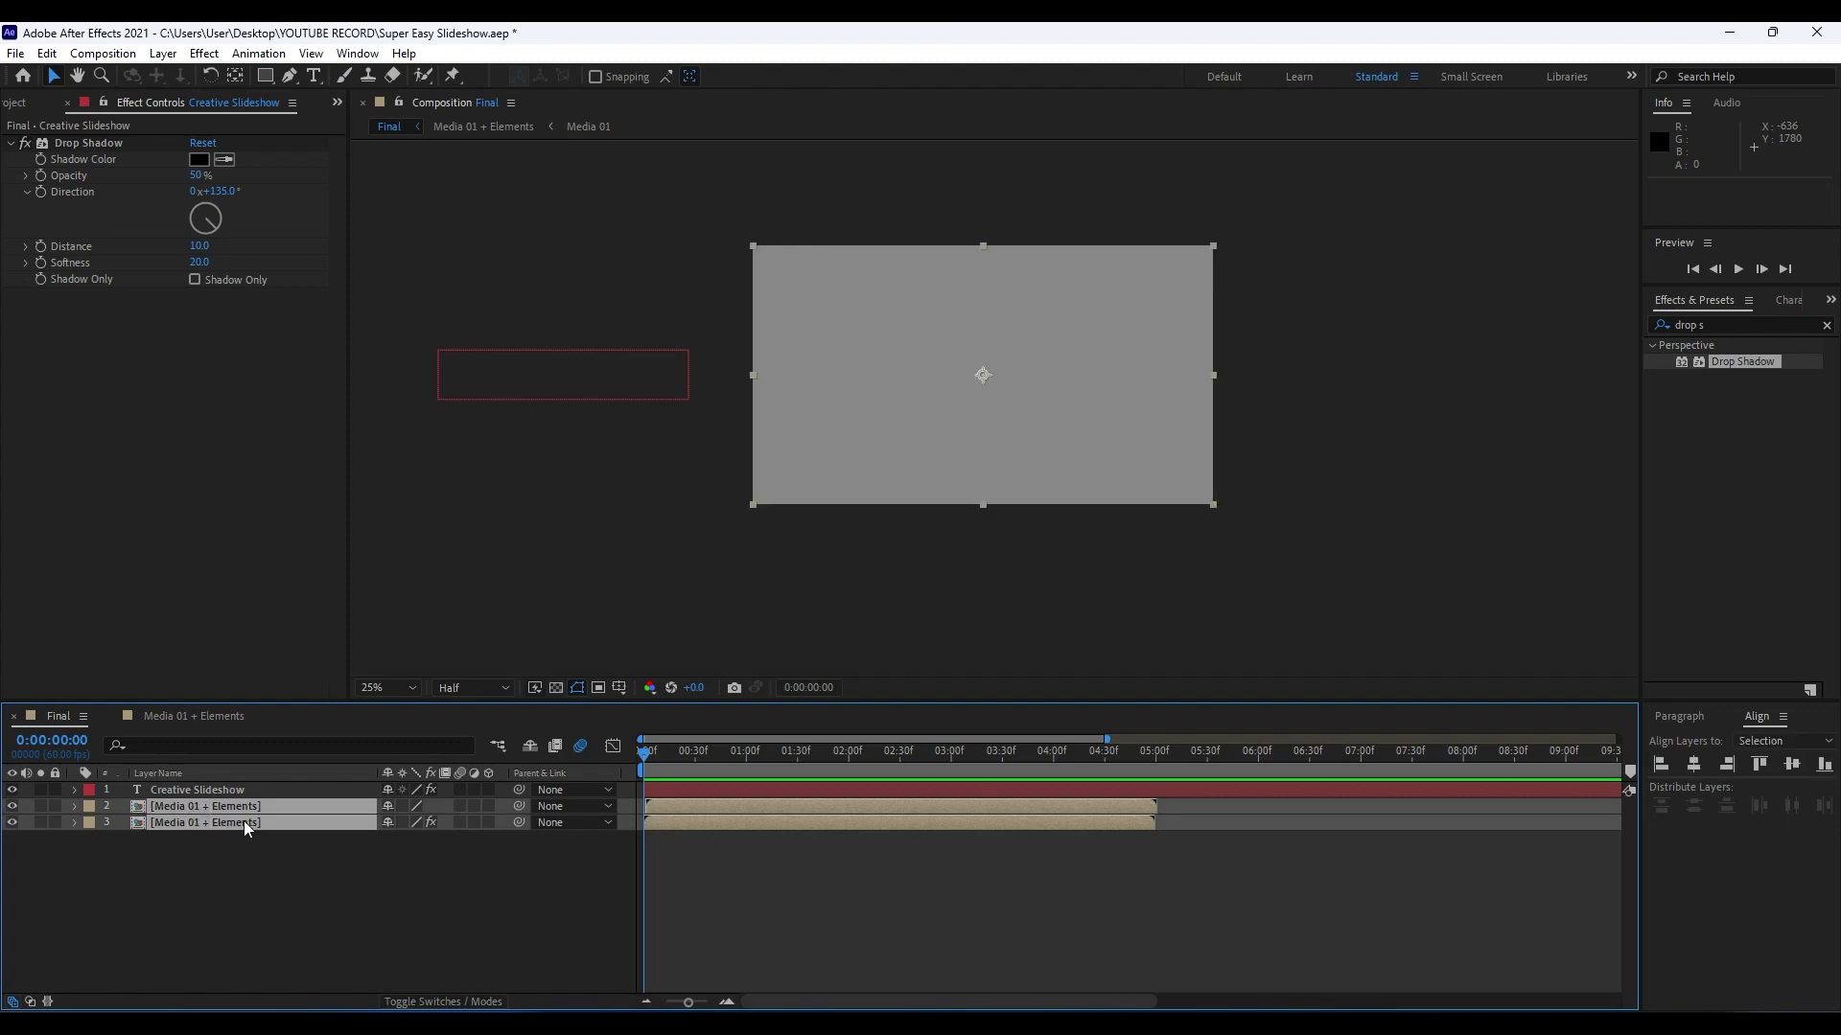
pyautogui.rightClick(244, 820)
pyautogui.click(382, 714)
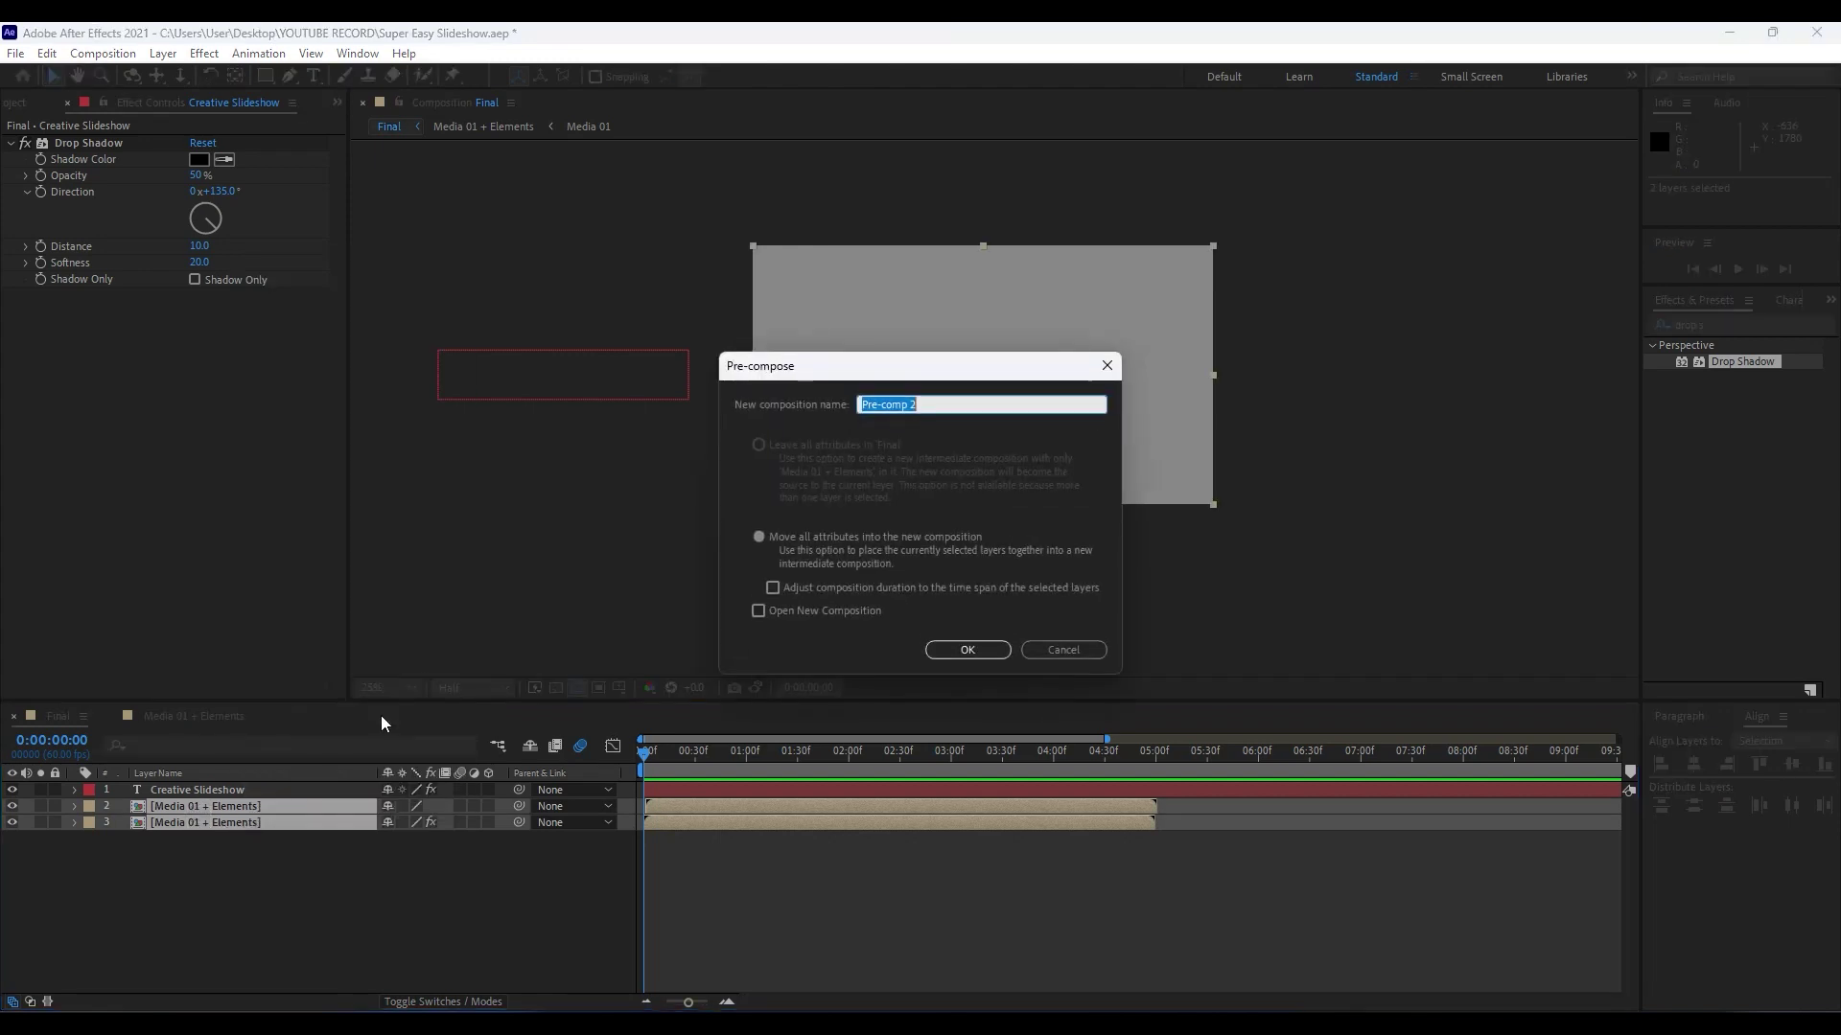
pyautogui.write('Part 01')
pyautogui.click(967, 650)
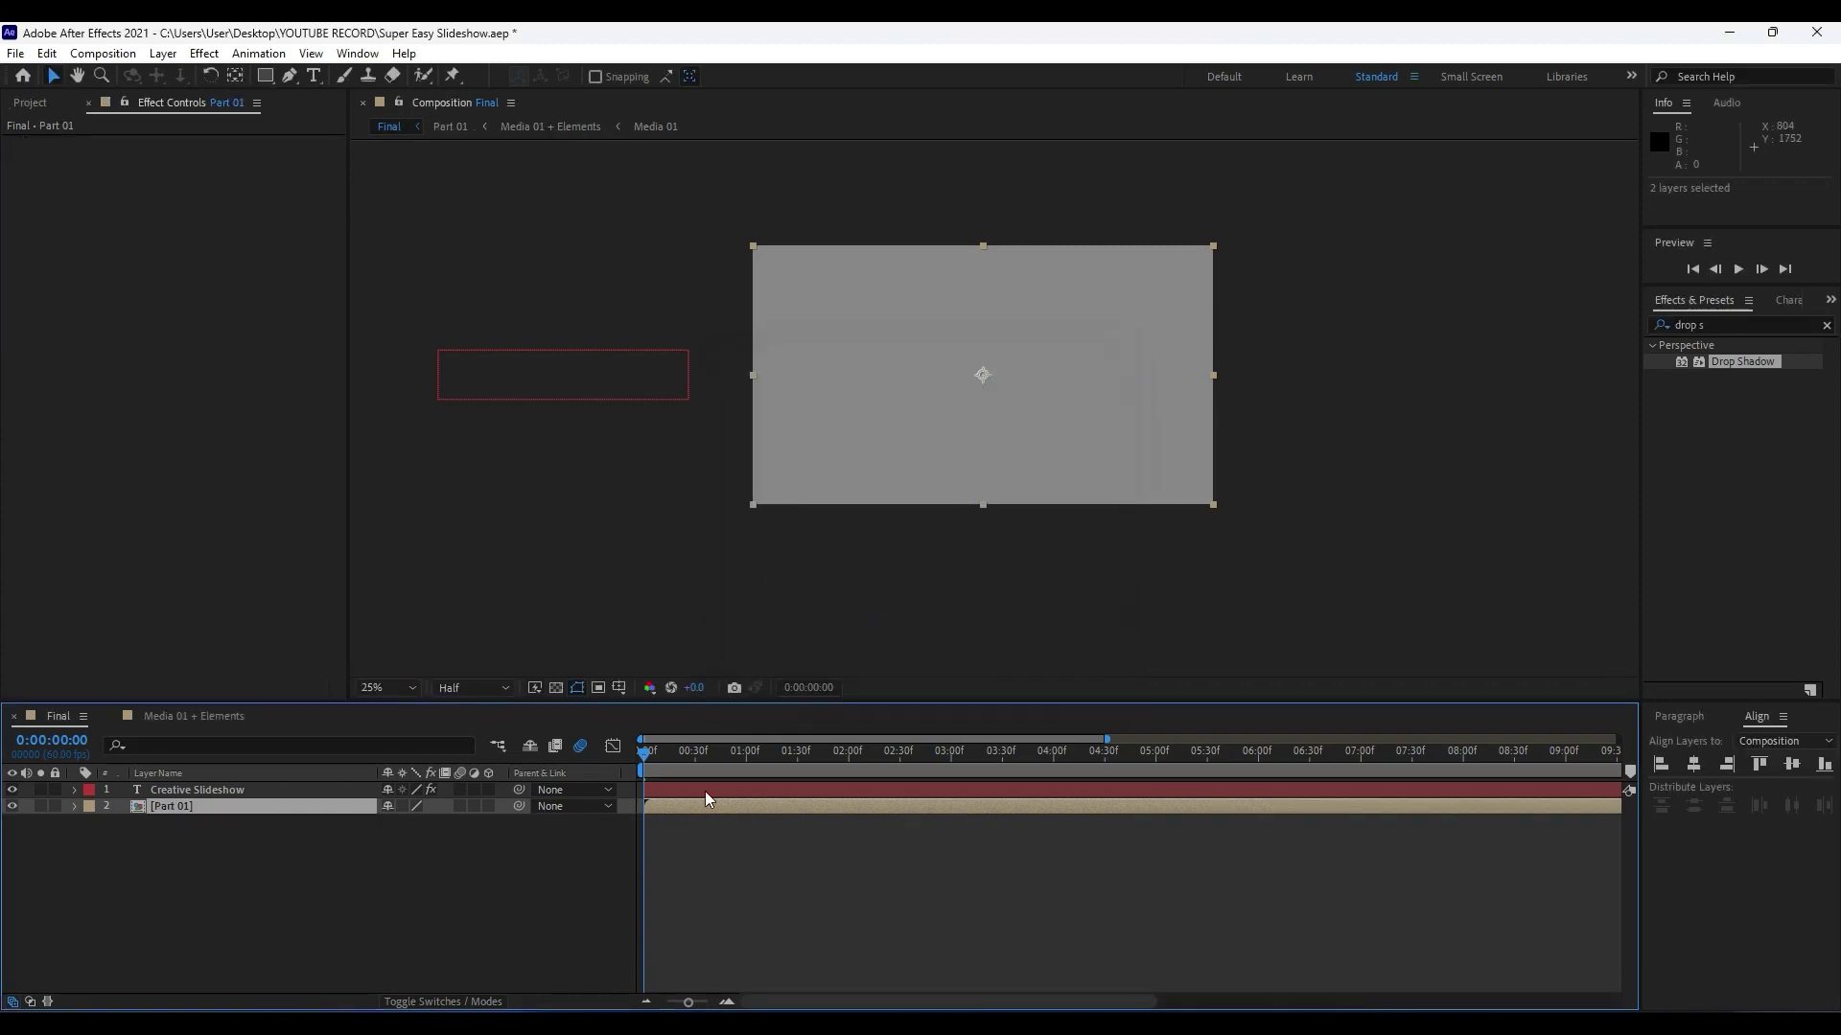
# Set the Part 01 composition duration to 0:00:05:00, then go back to the Final composition.
pyautogui.doubleClick(224, 809)
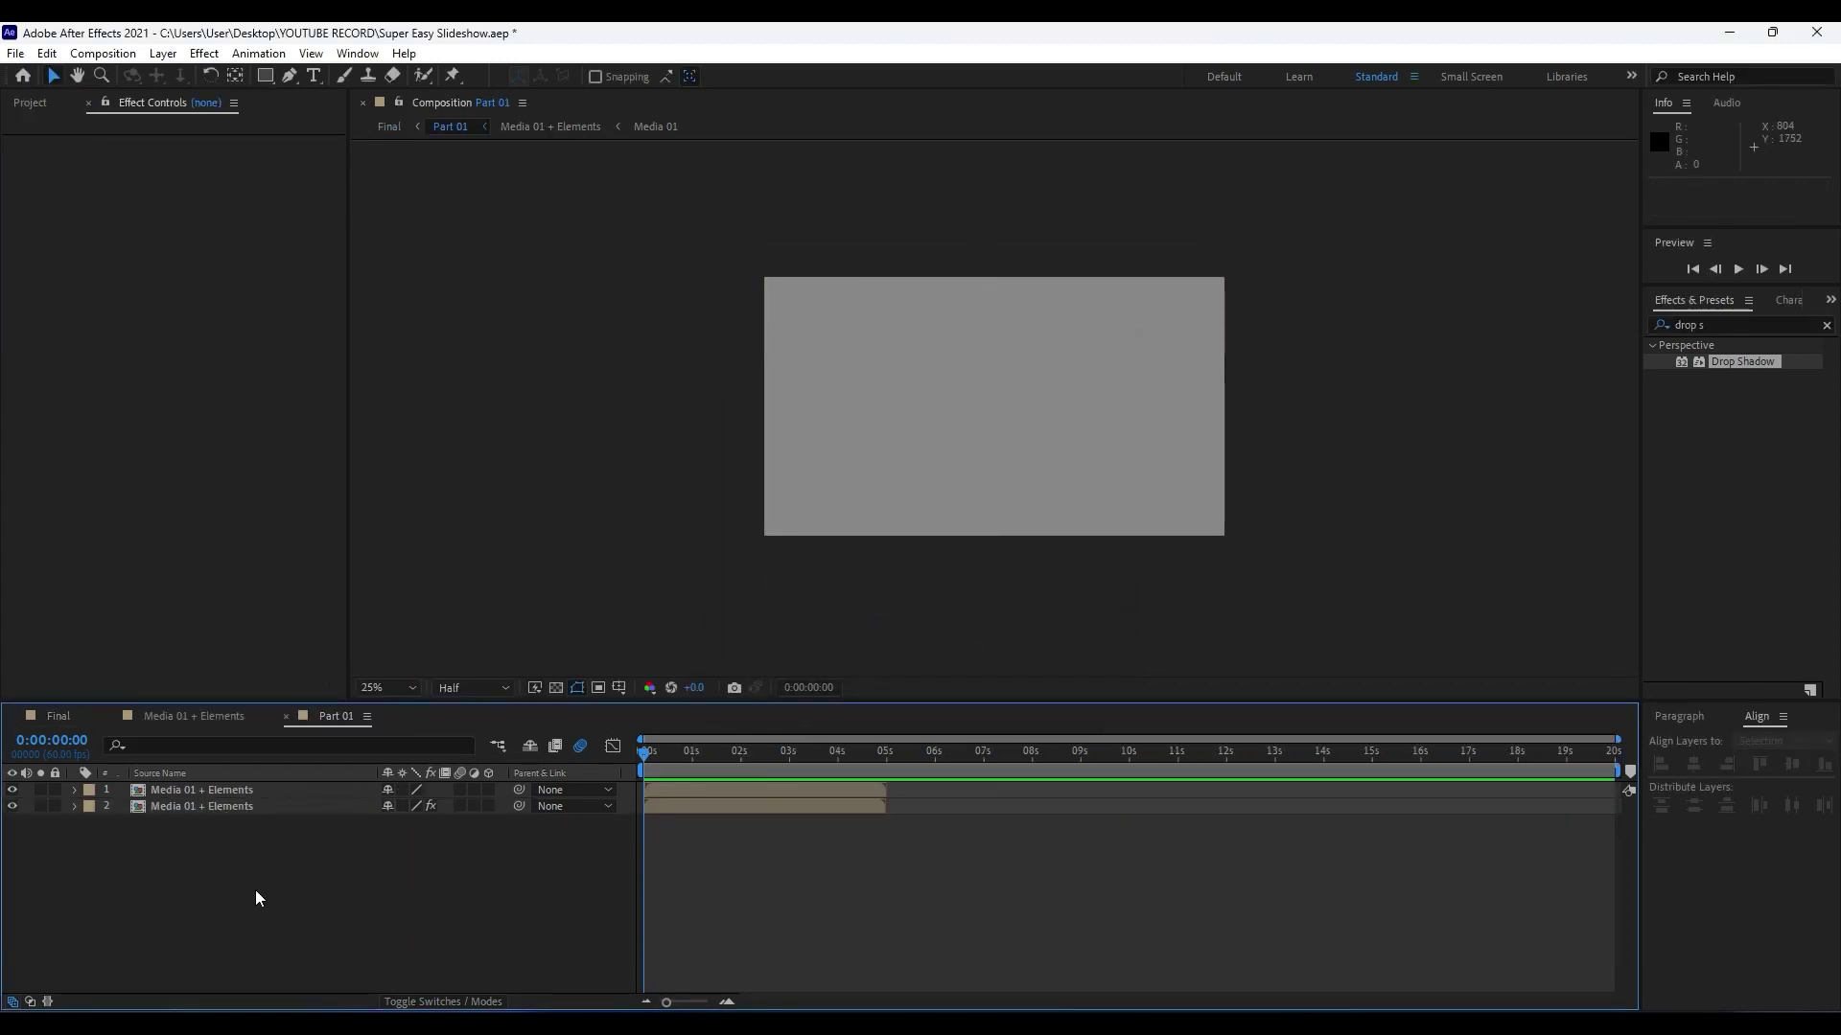
pyautogui.hotkey('ctrl', 'k')
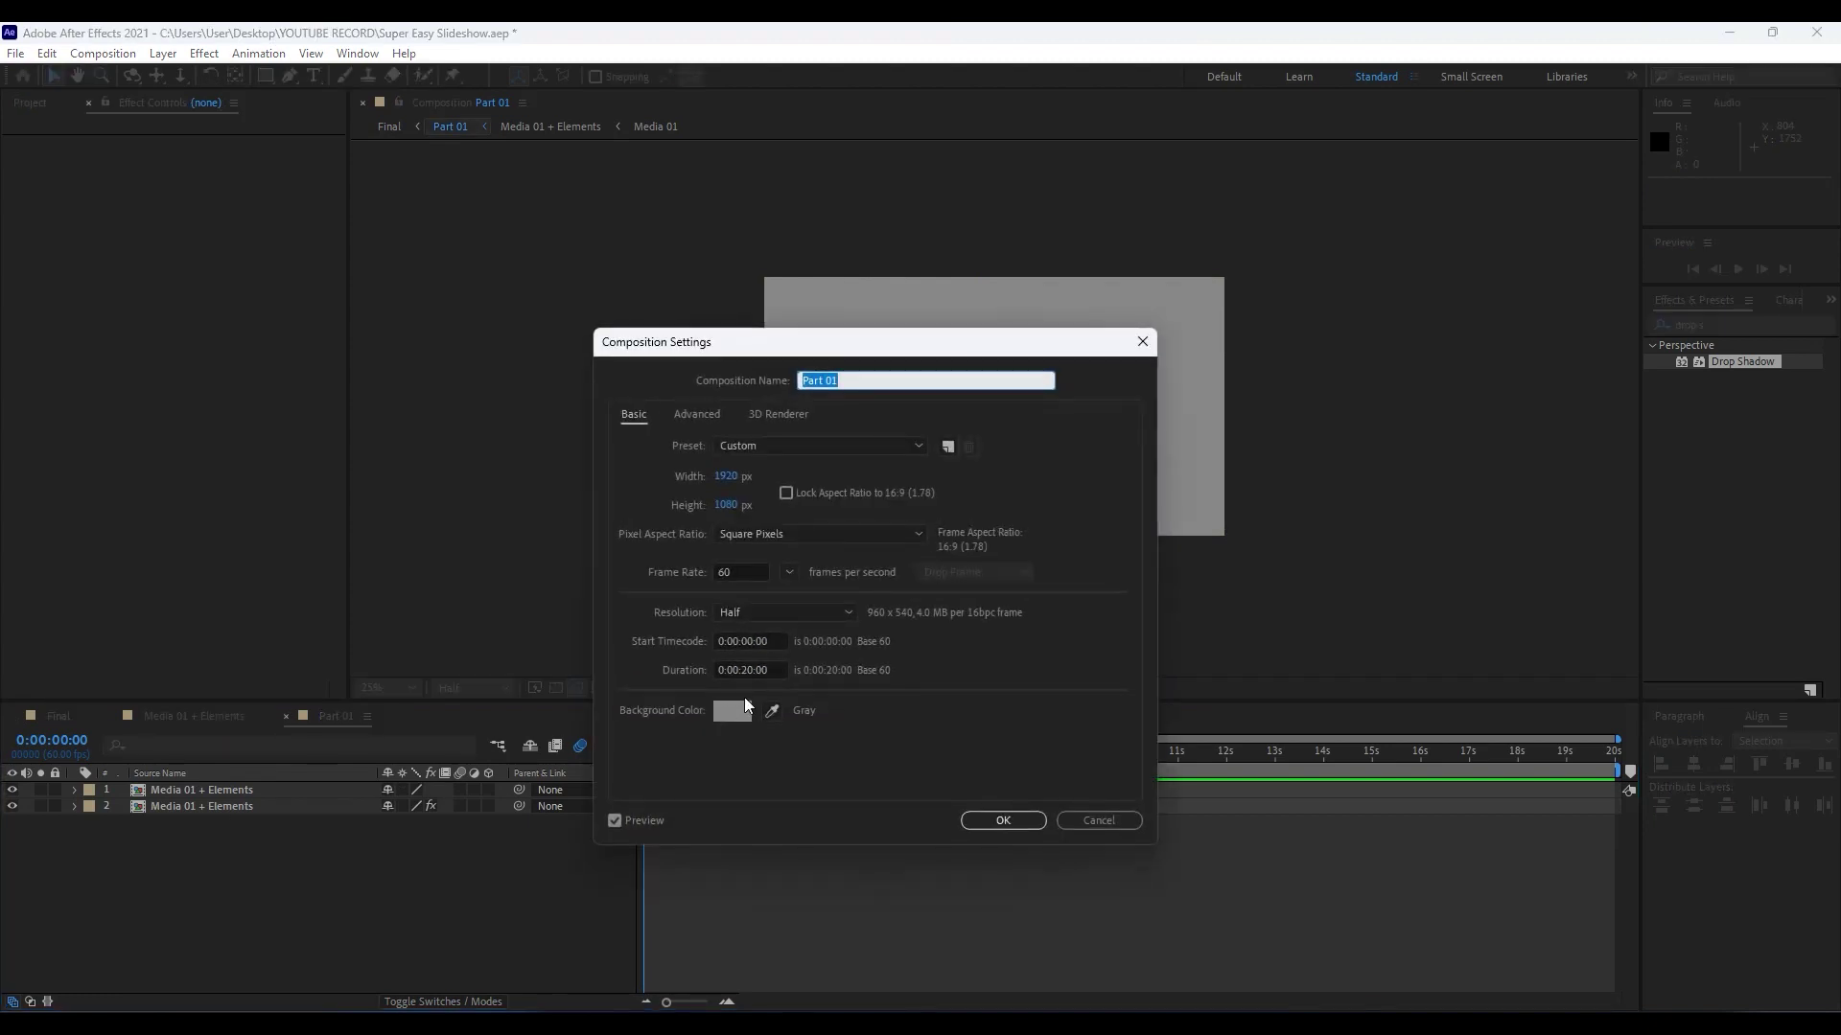
pyautogui.click(755, 671)
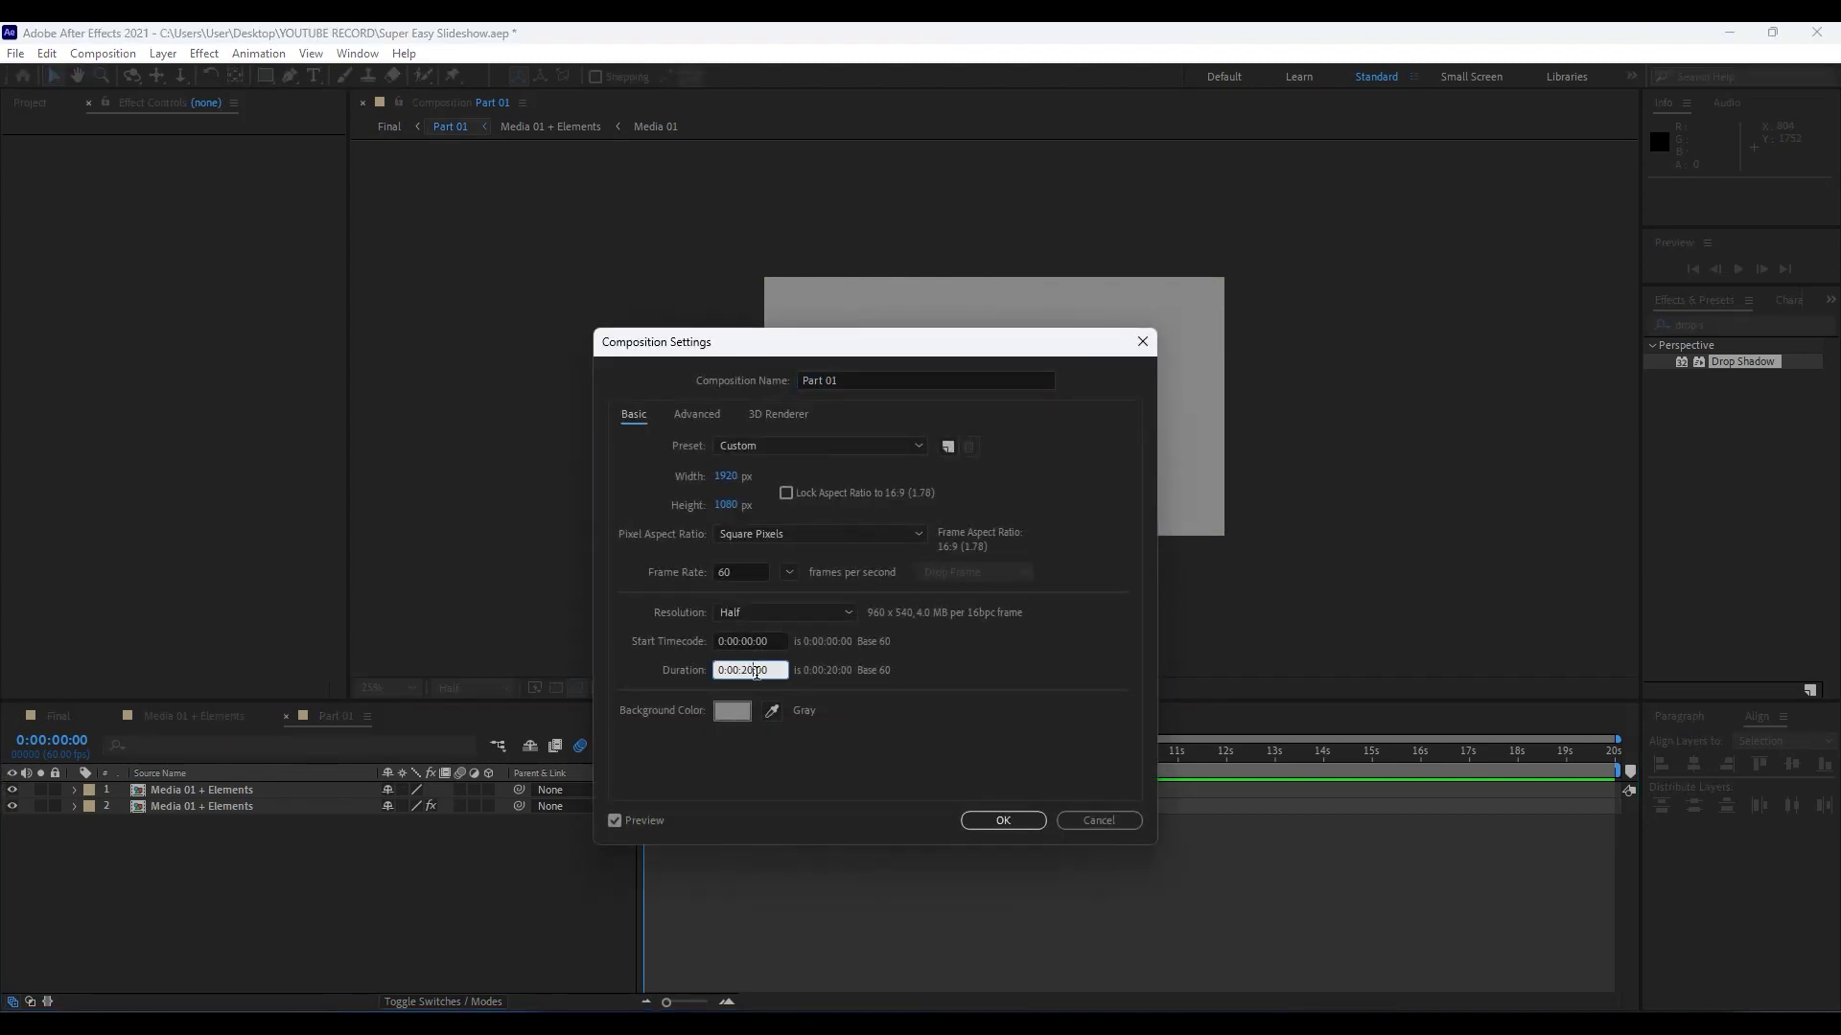
pyautogui.write('500')
pyautogui.press('Return')
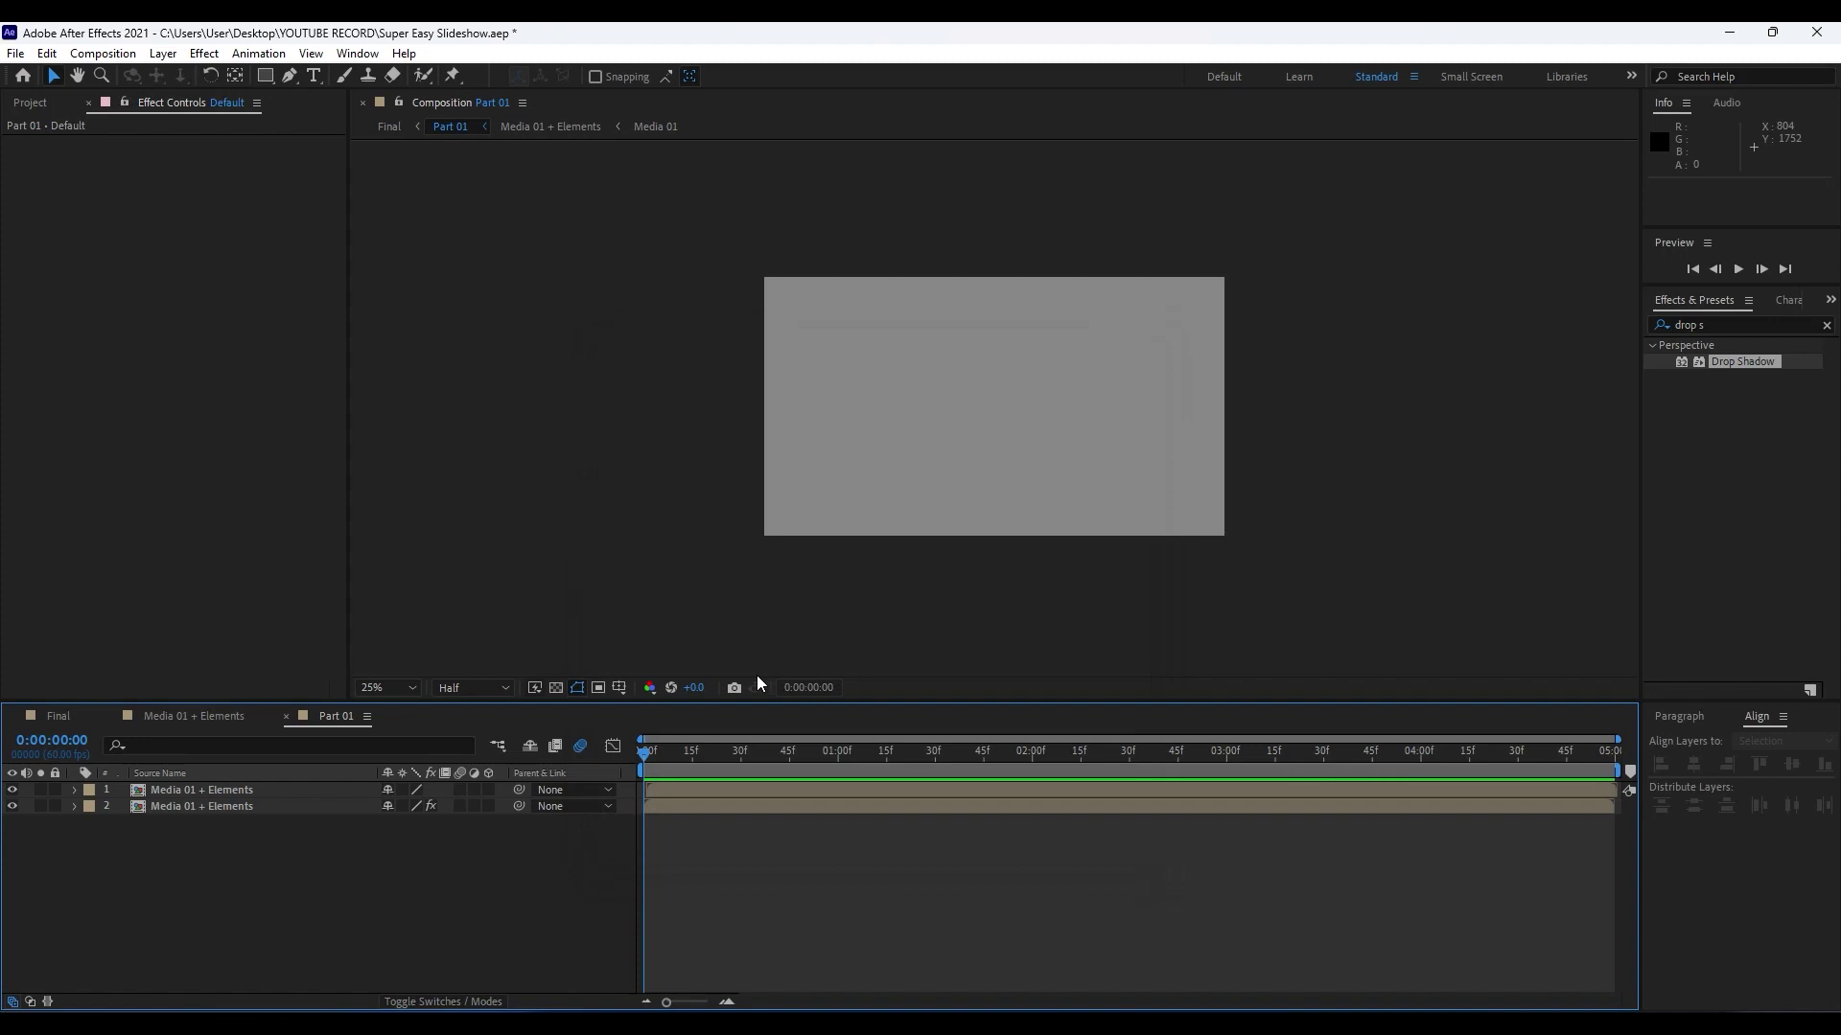
pyautogui.click(288, 716)
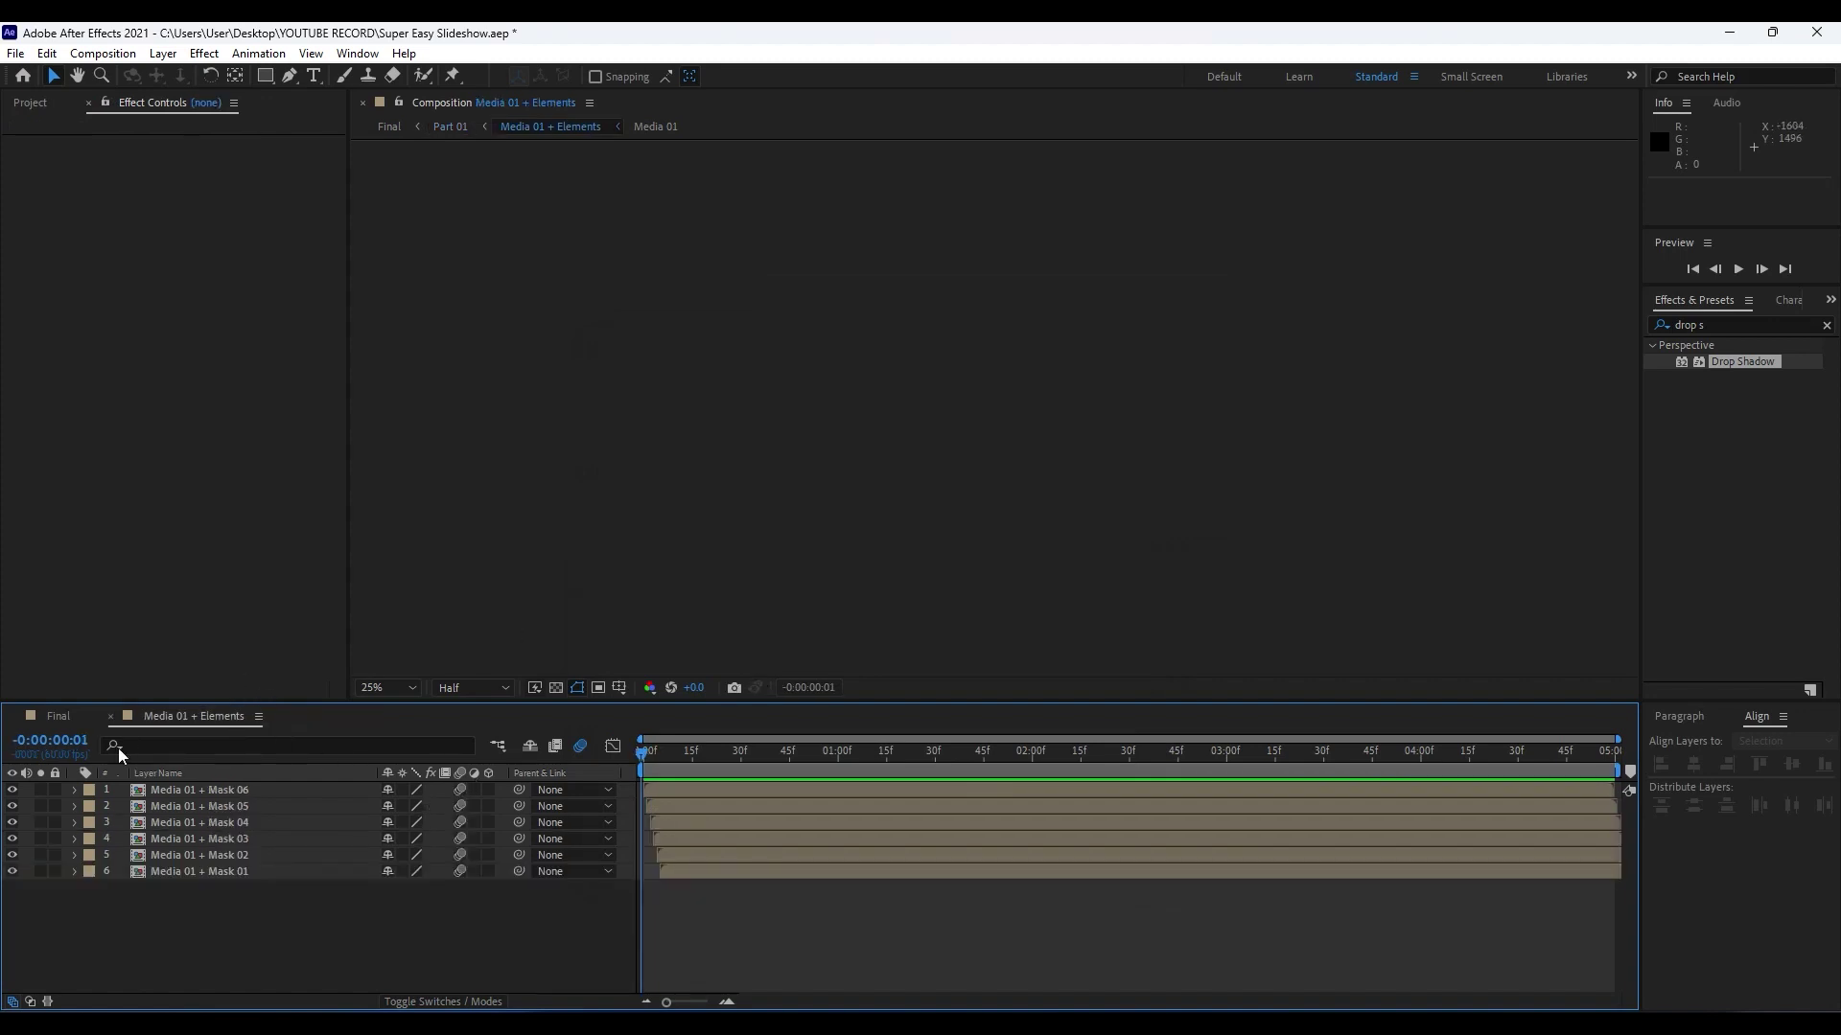
pyautogui.click(69, 716)
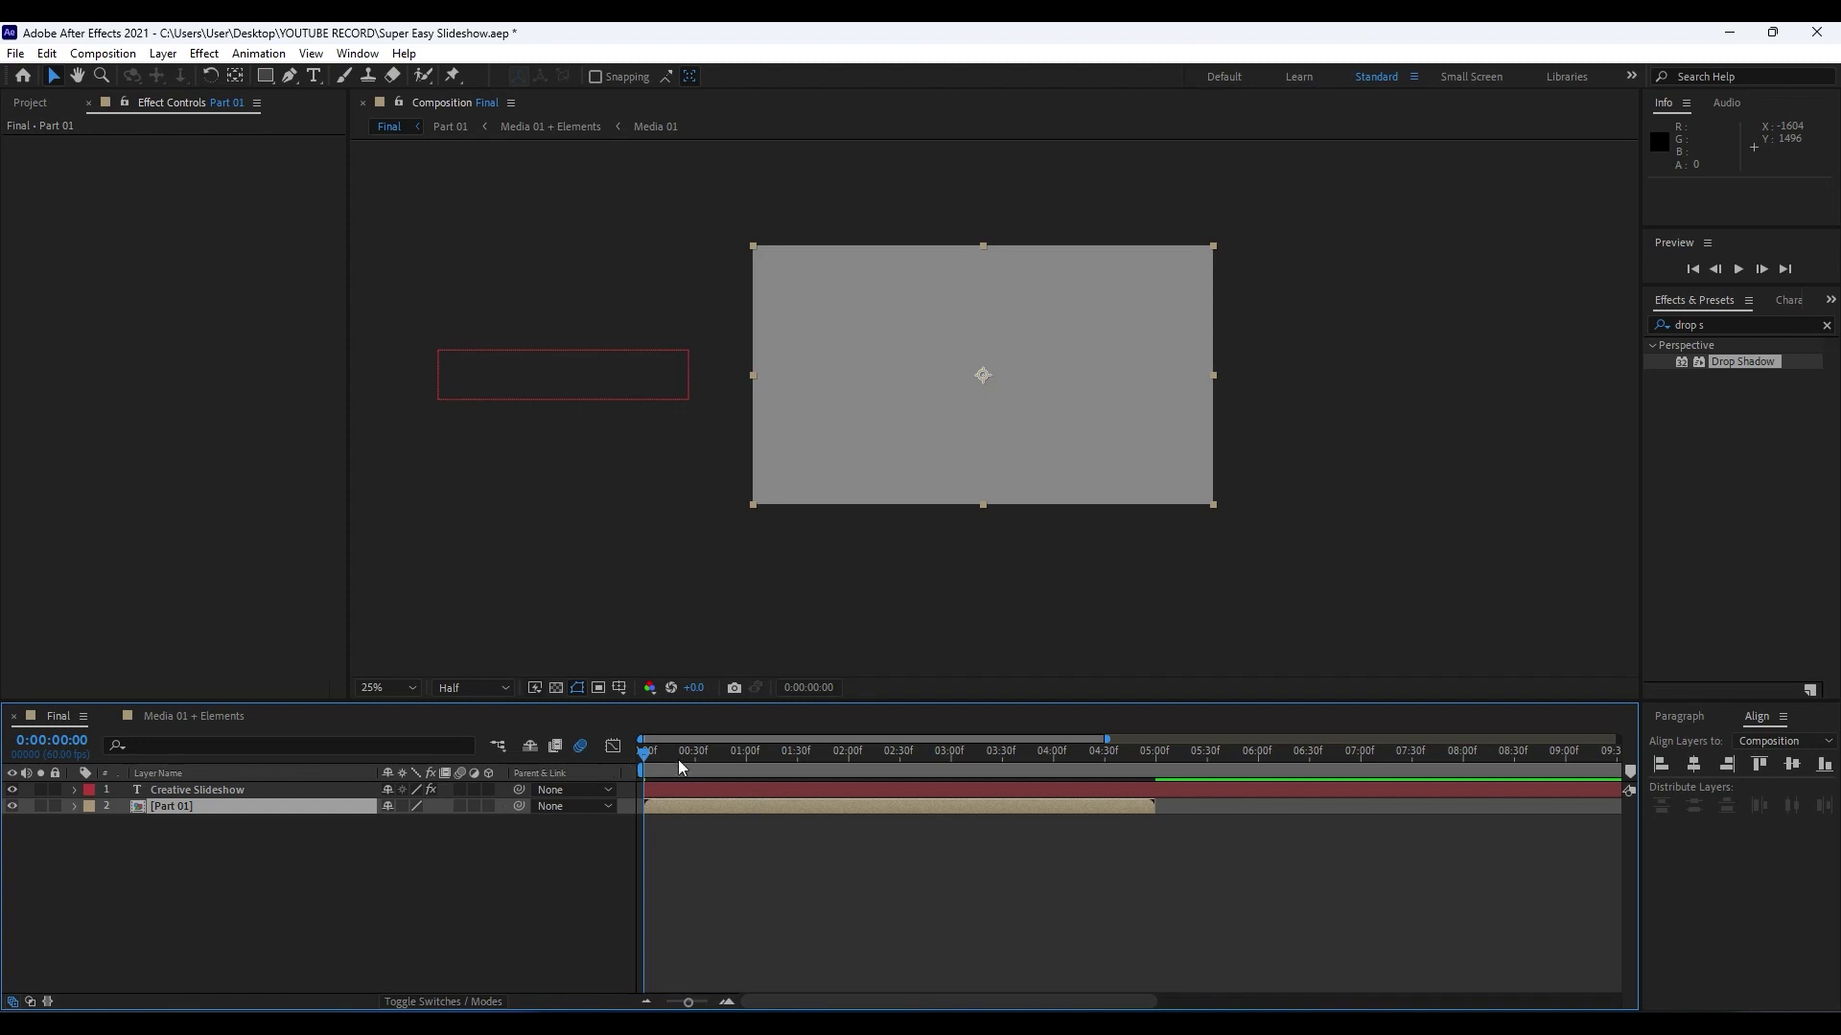
# Keyframe Part 01 Scale near 5 seconds and at 125% at the start, then preview the push-in.
pyautogui.moveTo(676, 760); pyautogui.dragTo(1151, 748)
pyautogui.press('s')
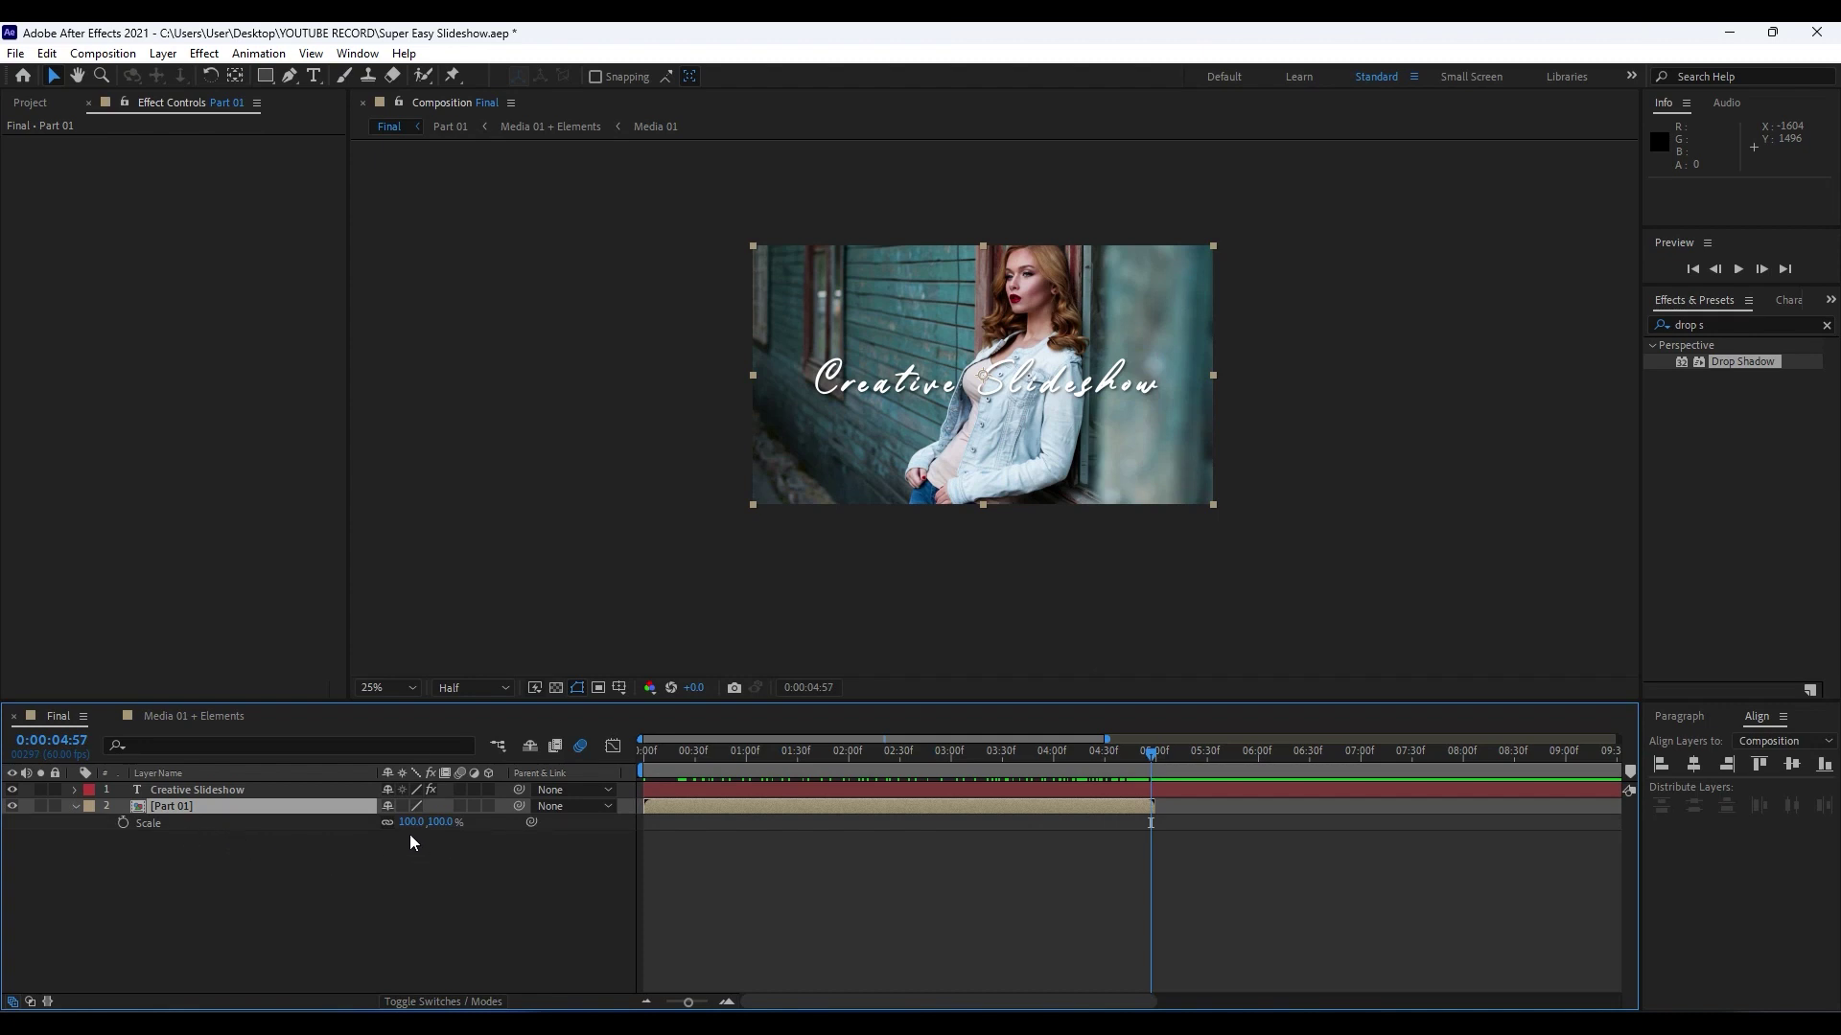
pyautogui.click(123, 822)
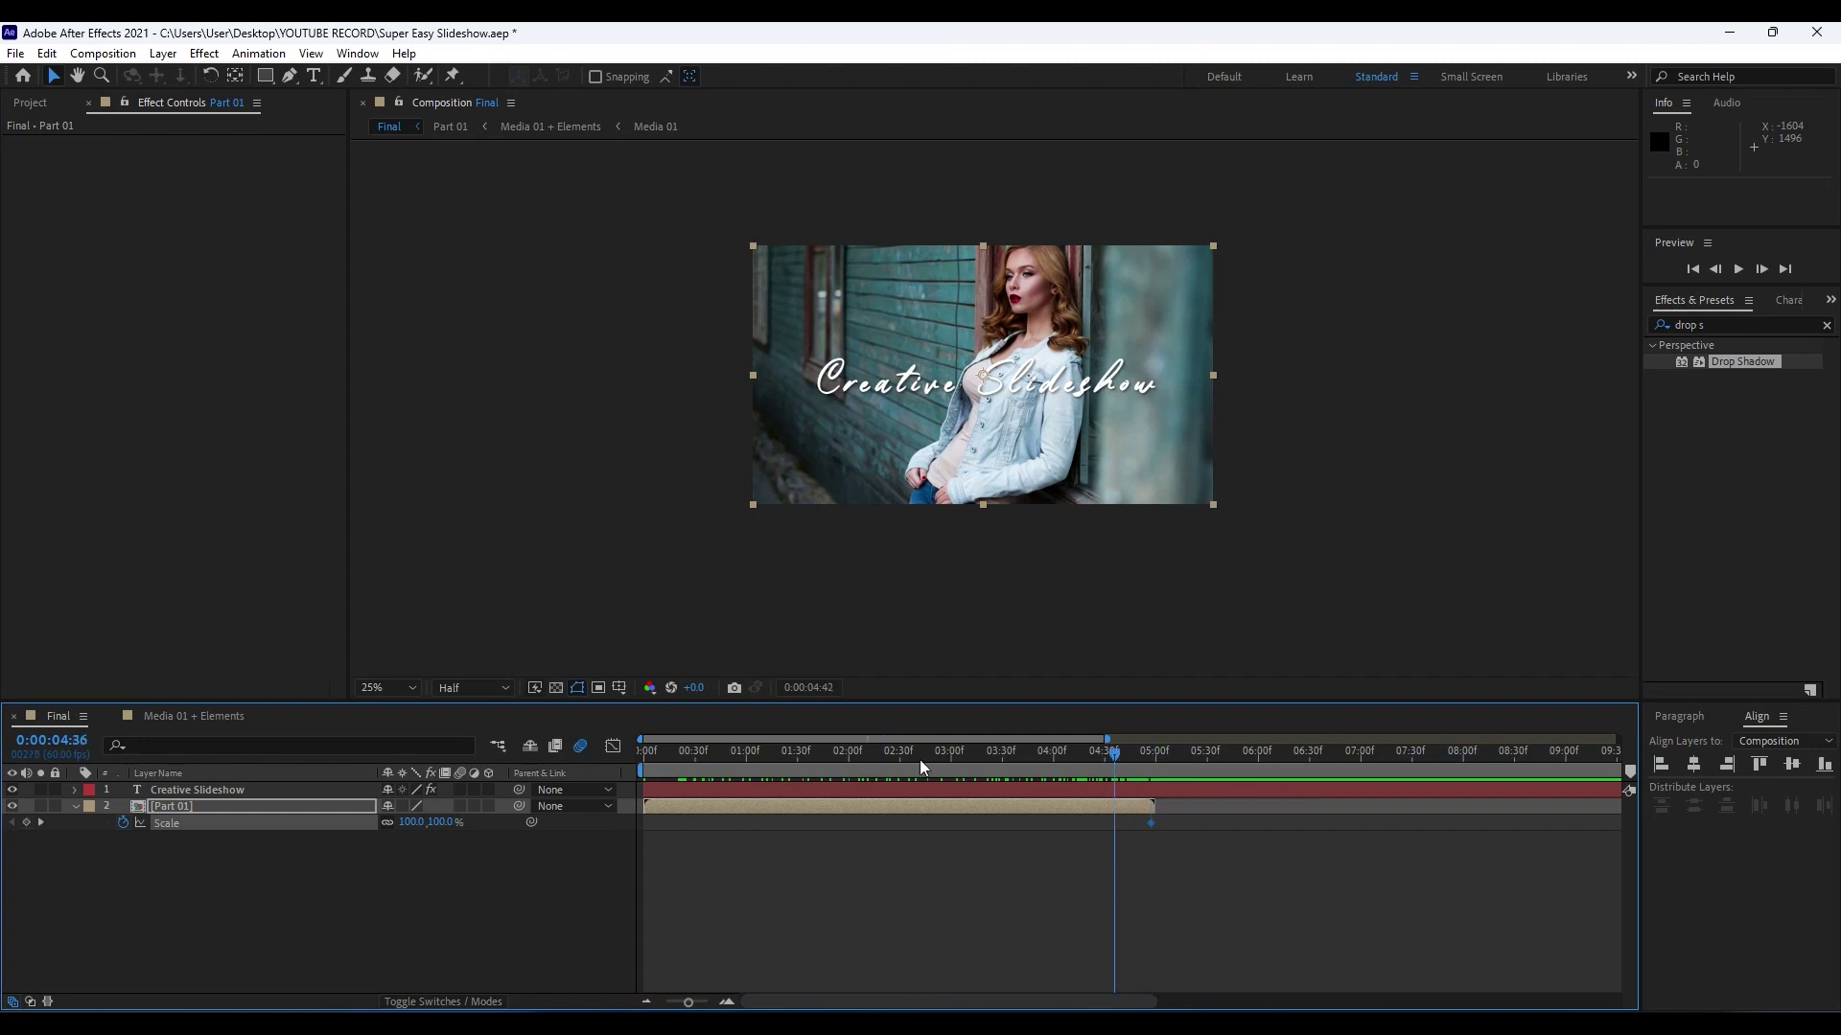
pyautogui.press('Home')
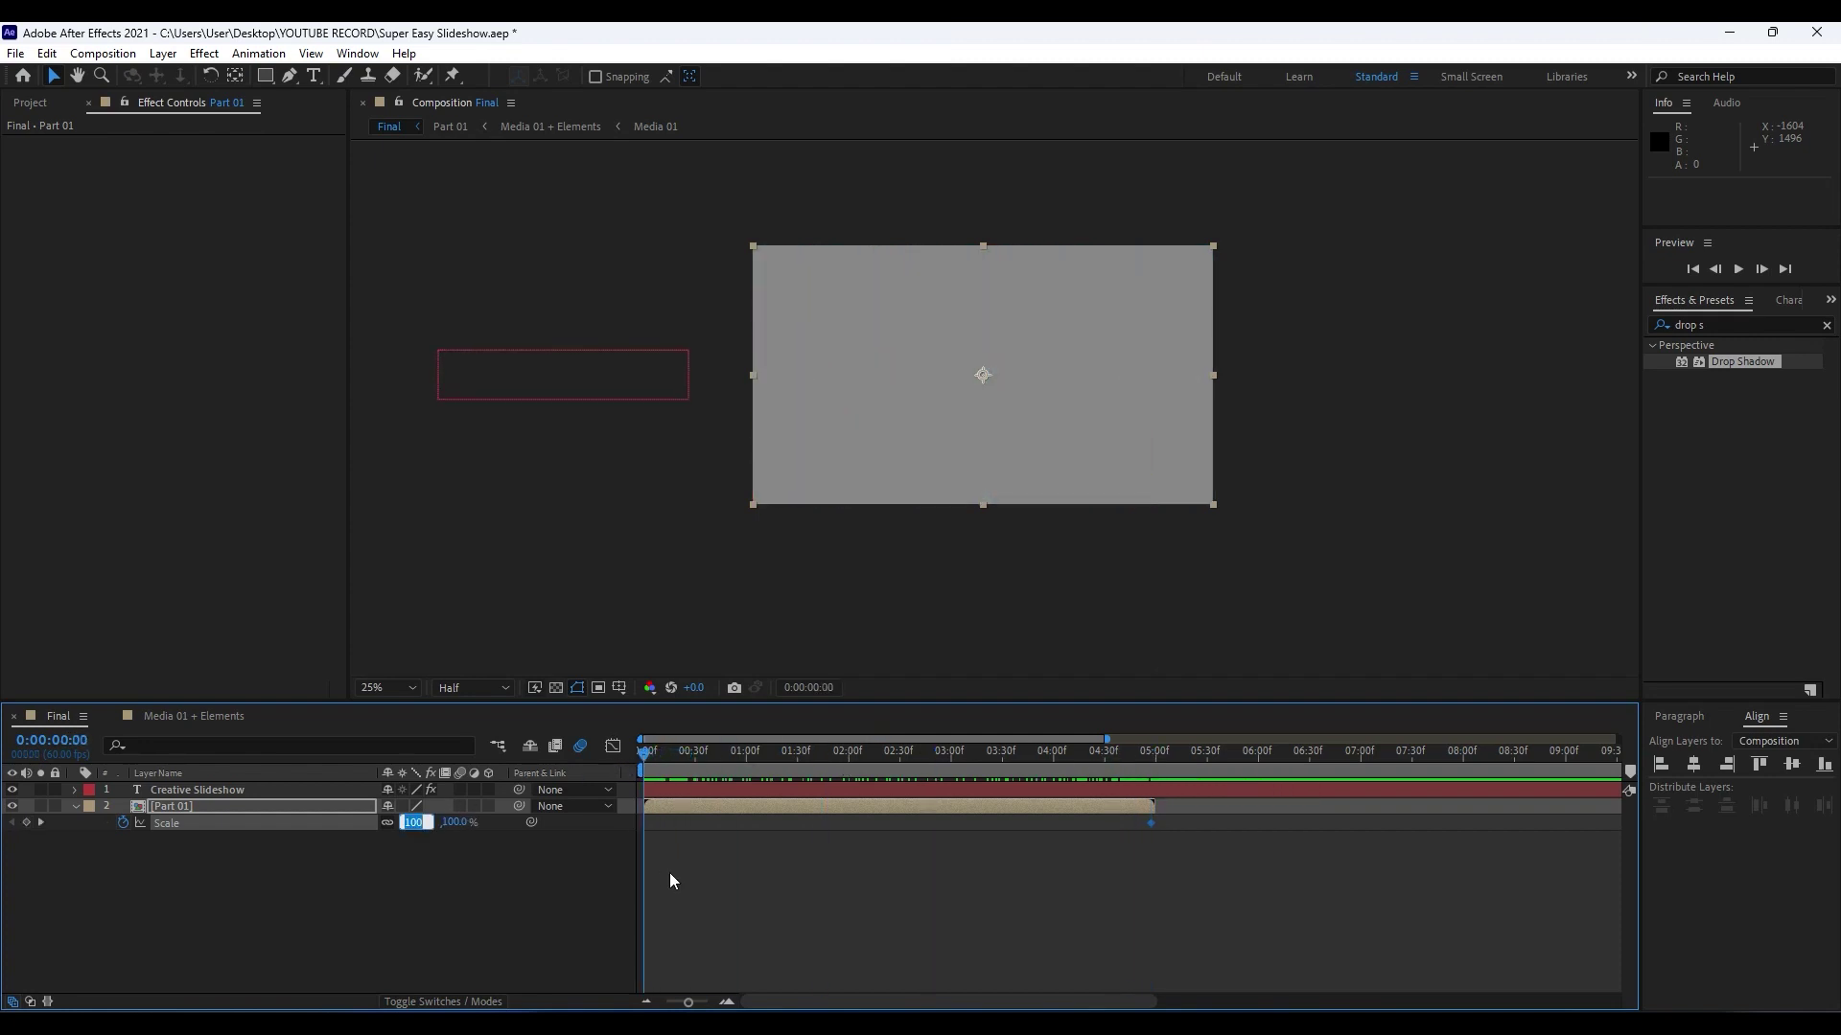
pyautogui.write('125')
pyautogui.click(388, 889)
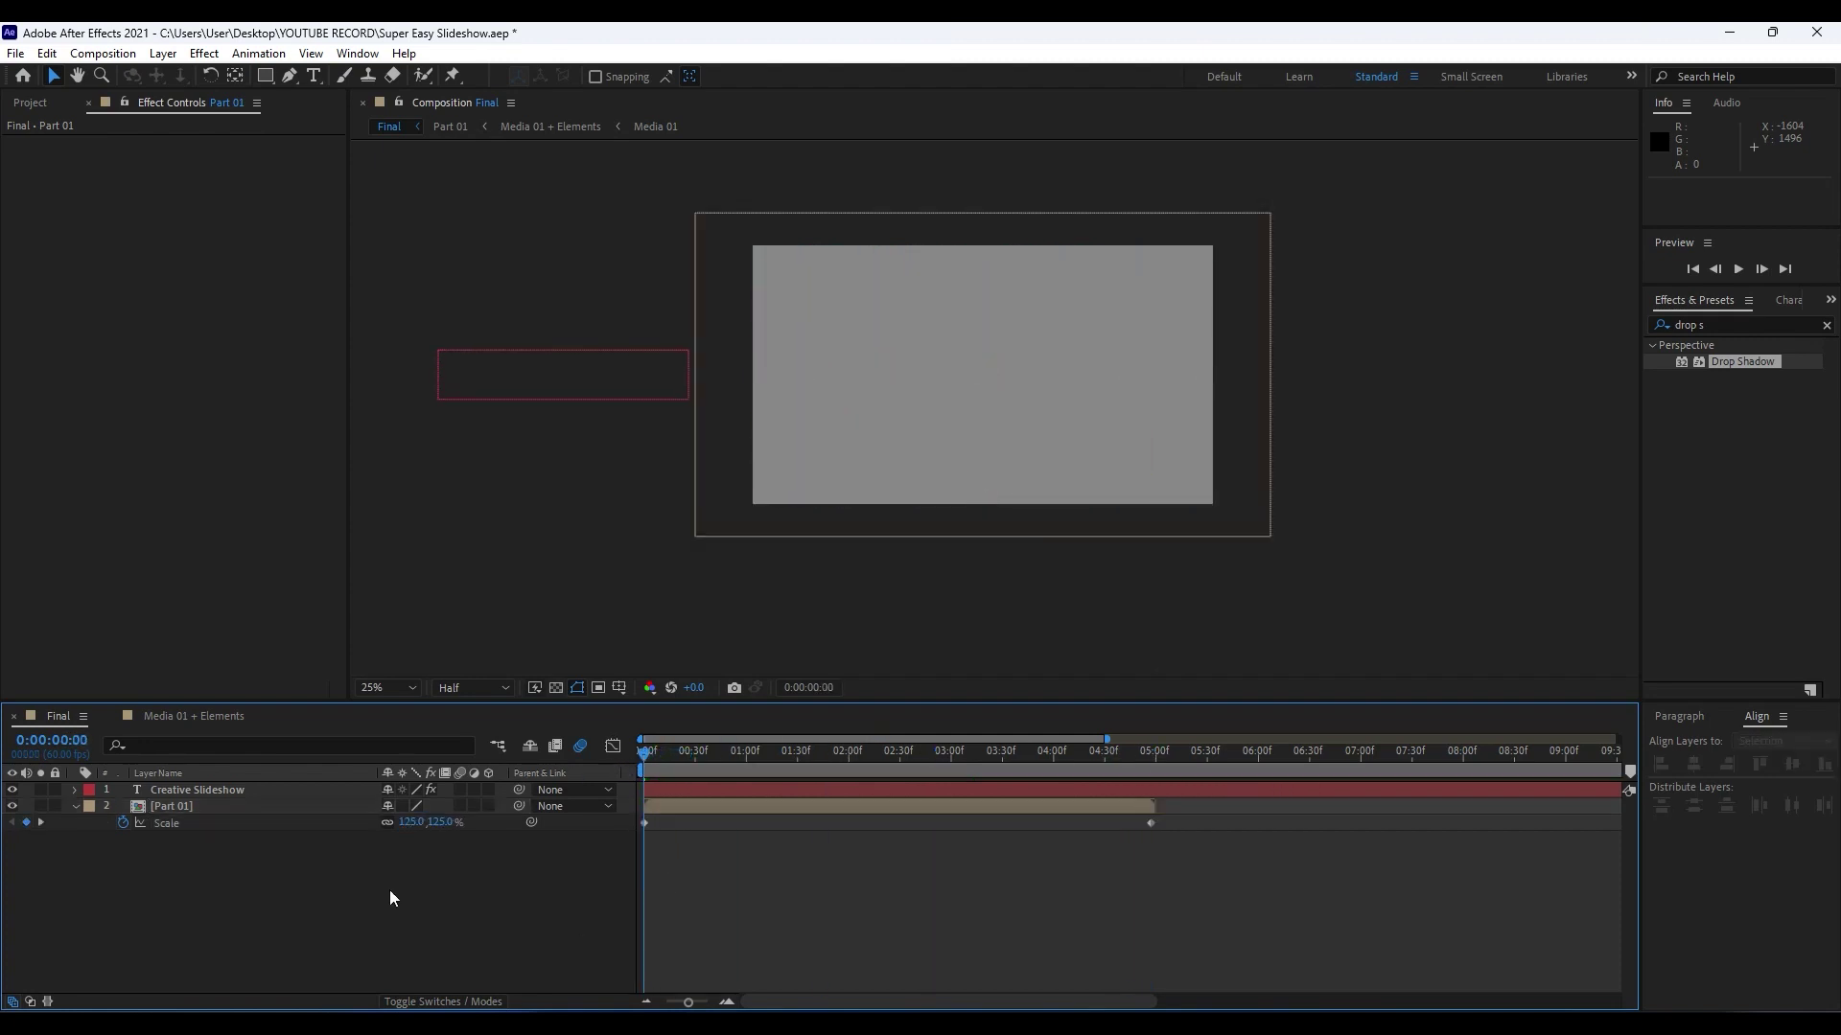
pyautogui.press('space')
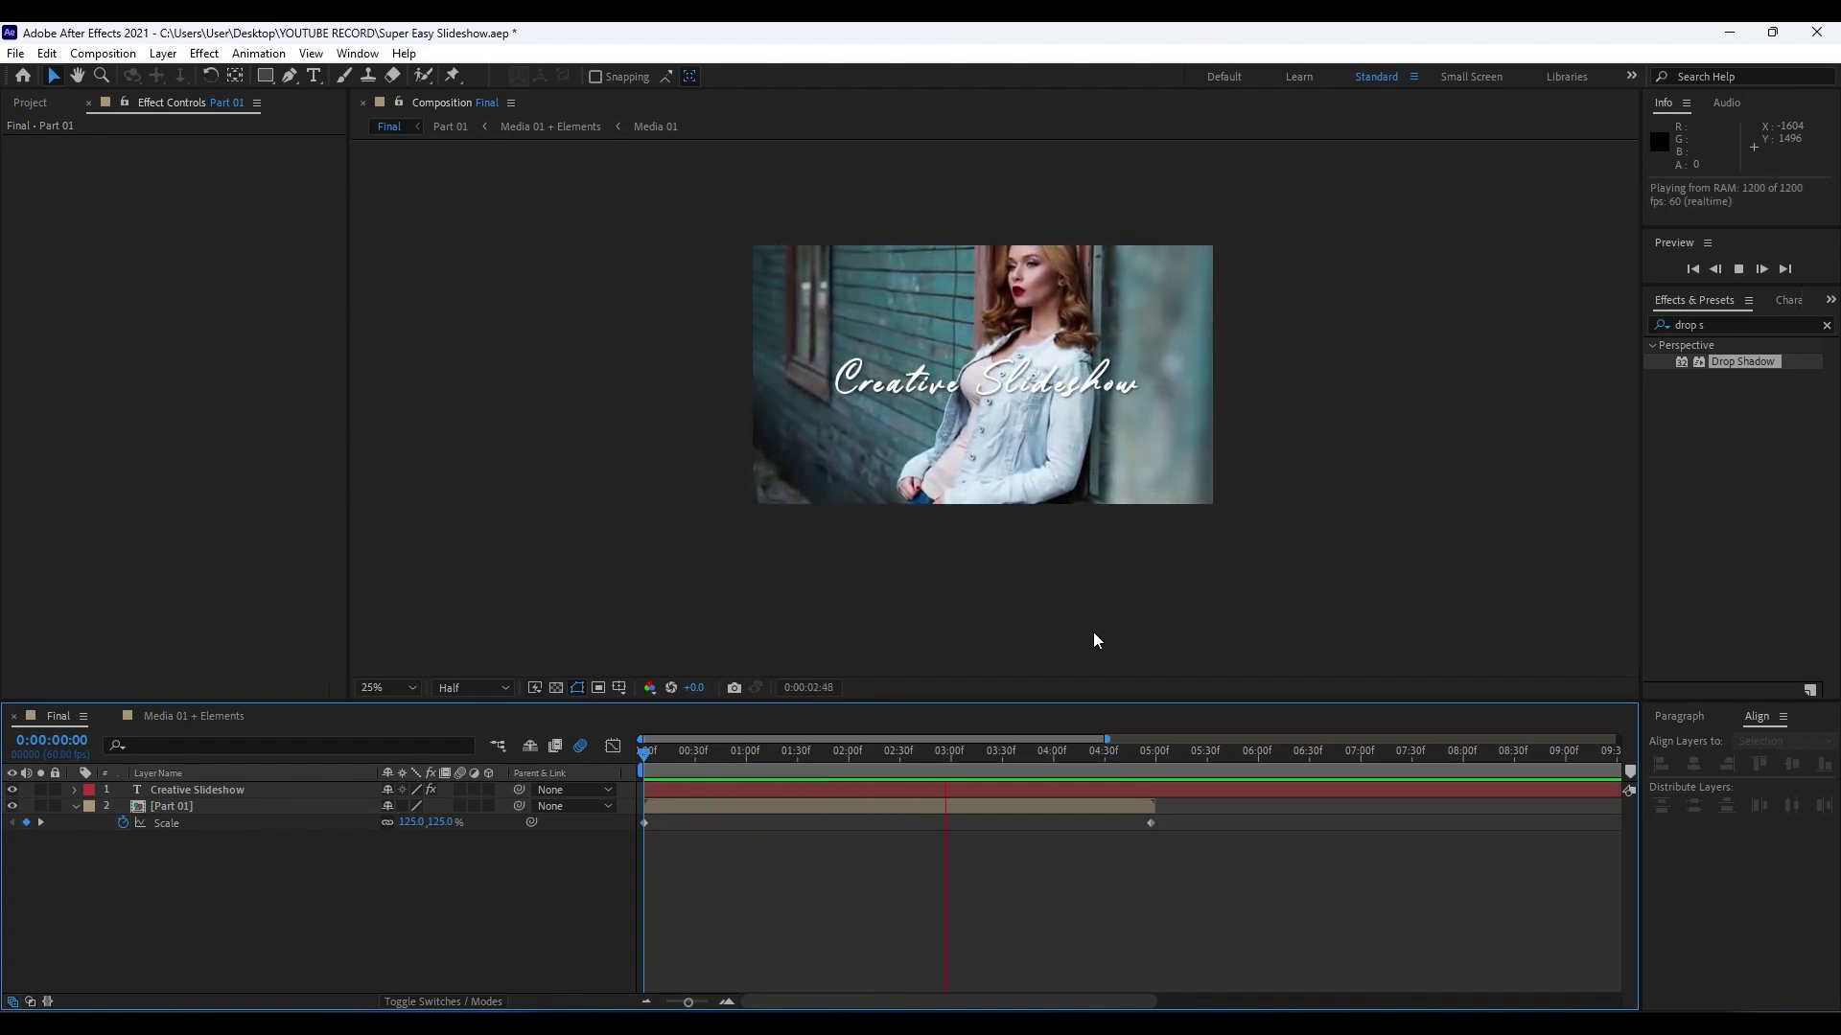
pyautogui.press('space')
pyautogui.press('space')
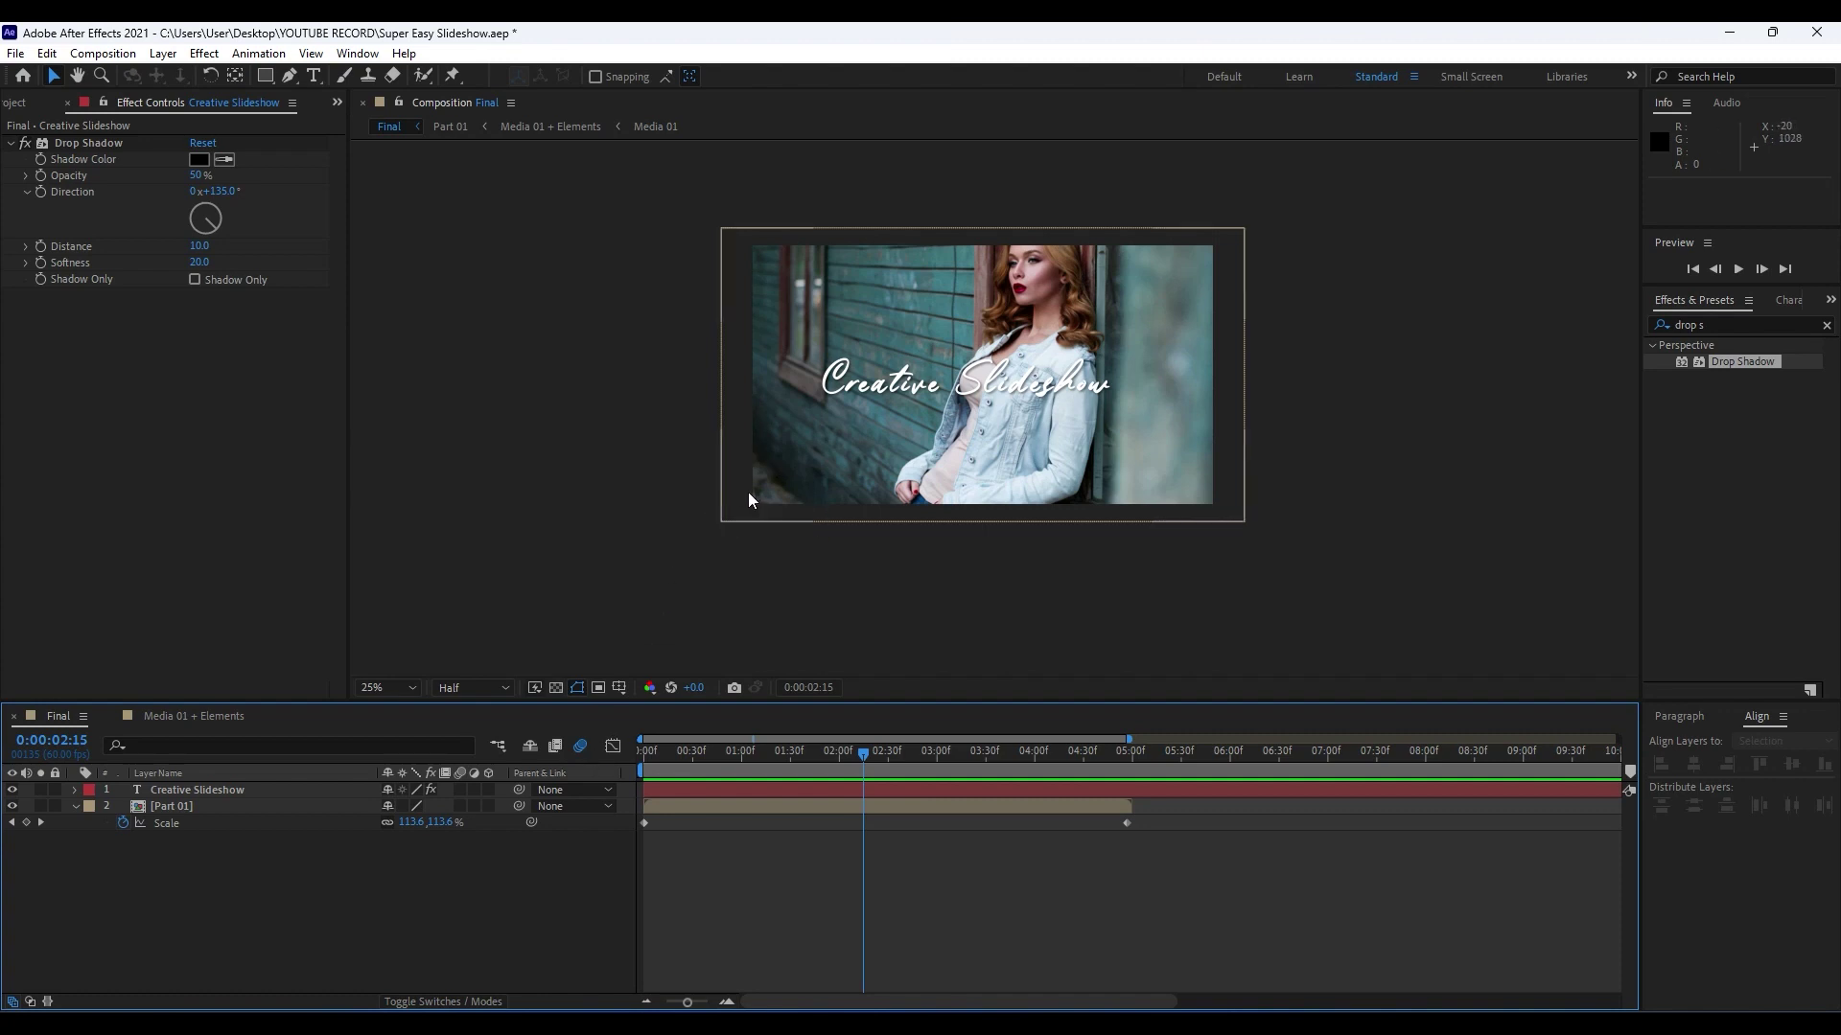
# Drag the Creative Slideshow title's out-point to 5 seconds and select both layers.
pyautogui.moveTo(688, 1002); pyautogui.dragTo(647, 1006)
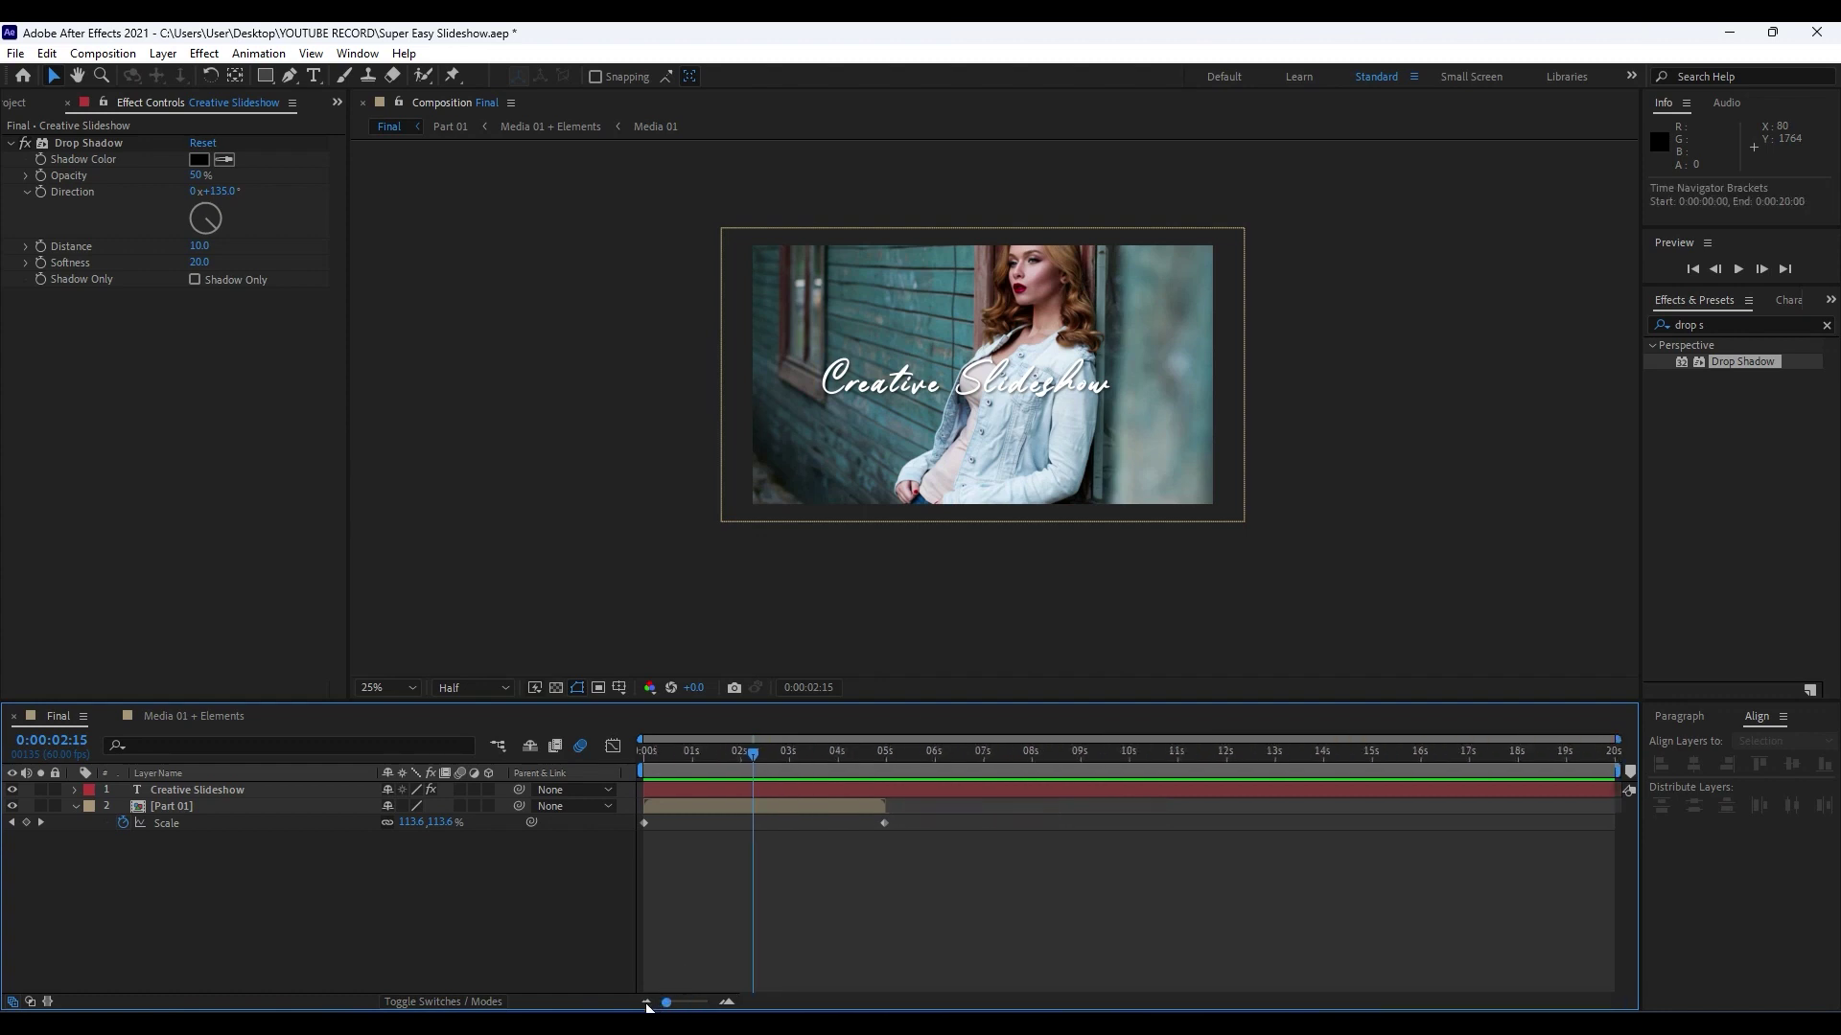
pyautogui.moveTo(1616, 790); pyautogui.dragTo(830, 810)
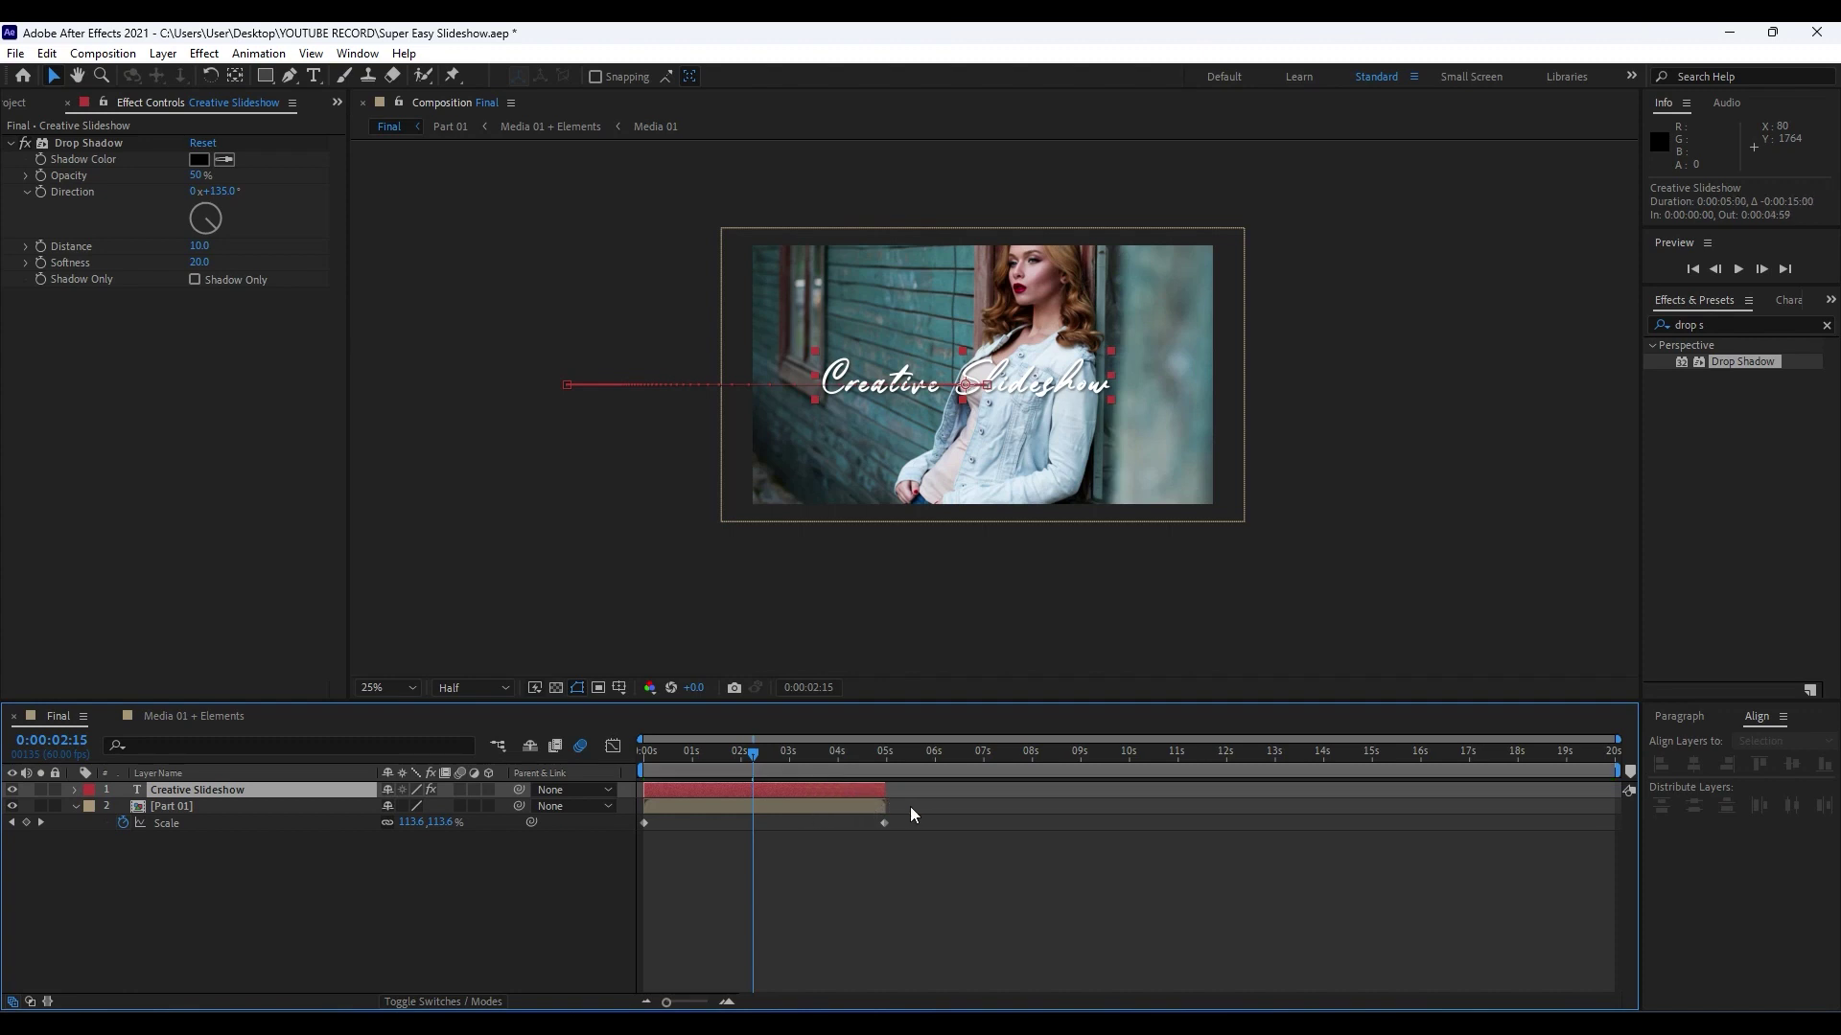
pyautogui.click(884, 755)
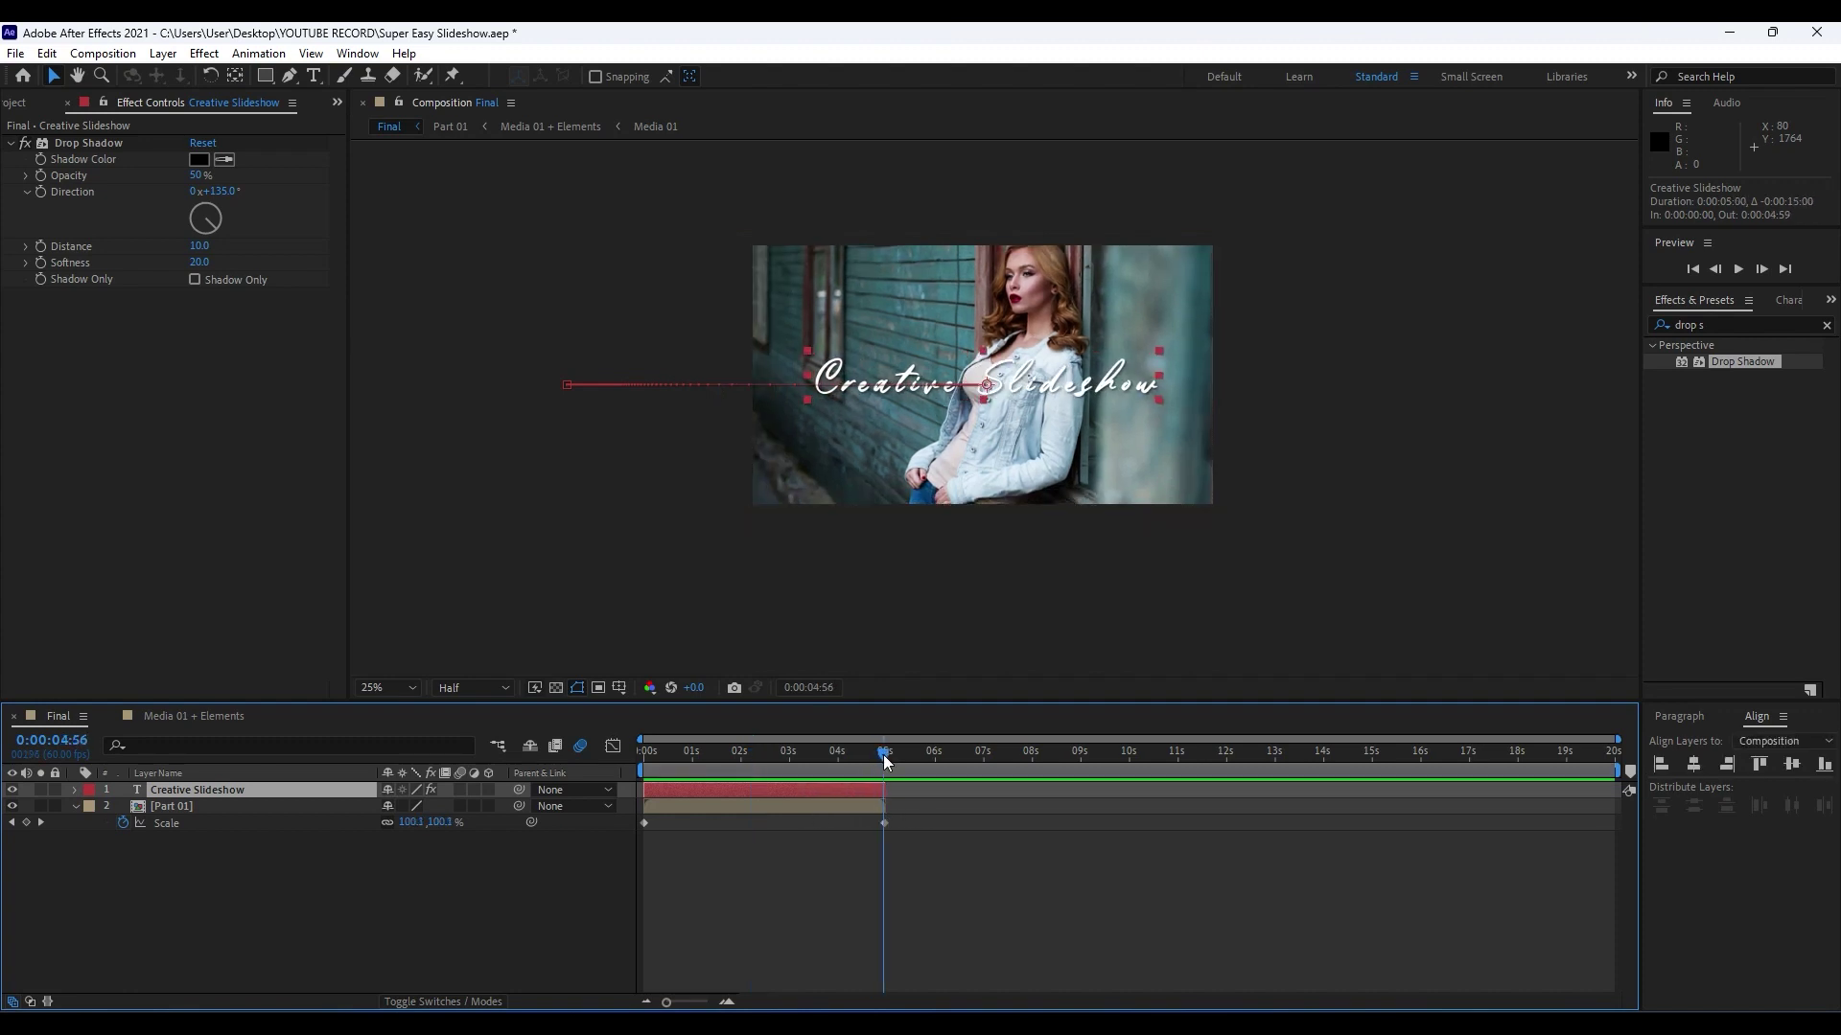
pyautogui.moveTo(675, 1004); pyautogui.dragTo(687, 1007)
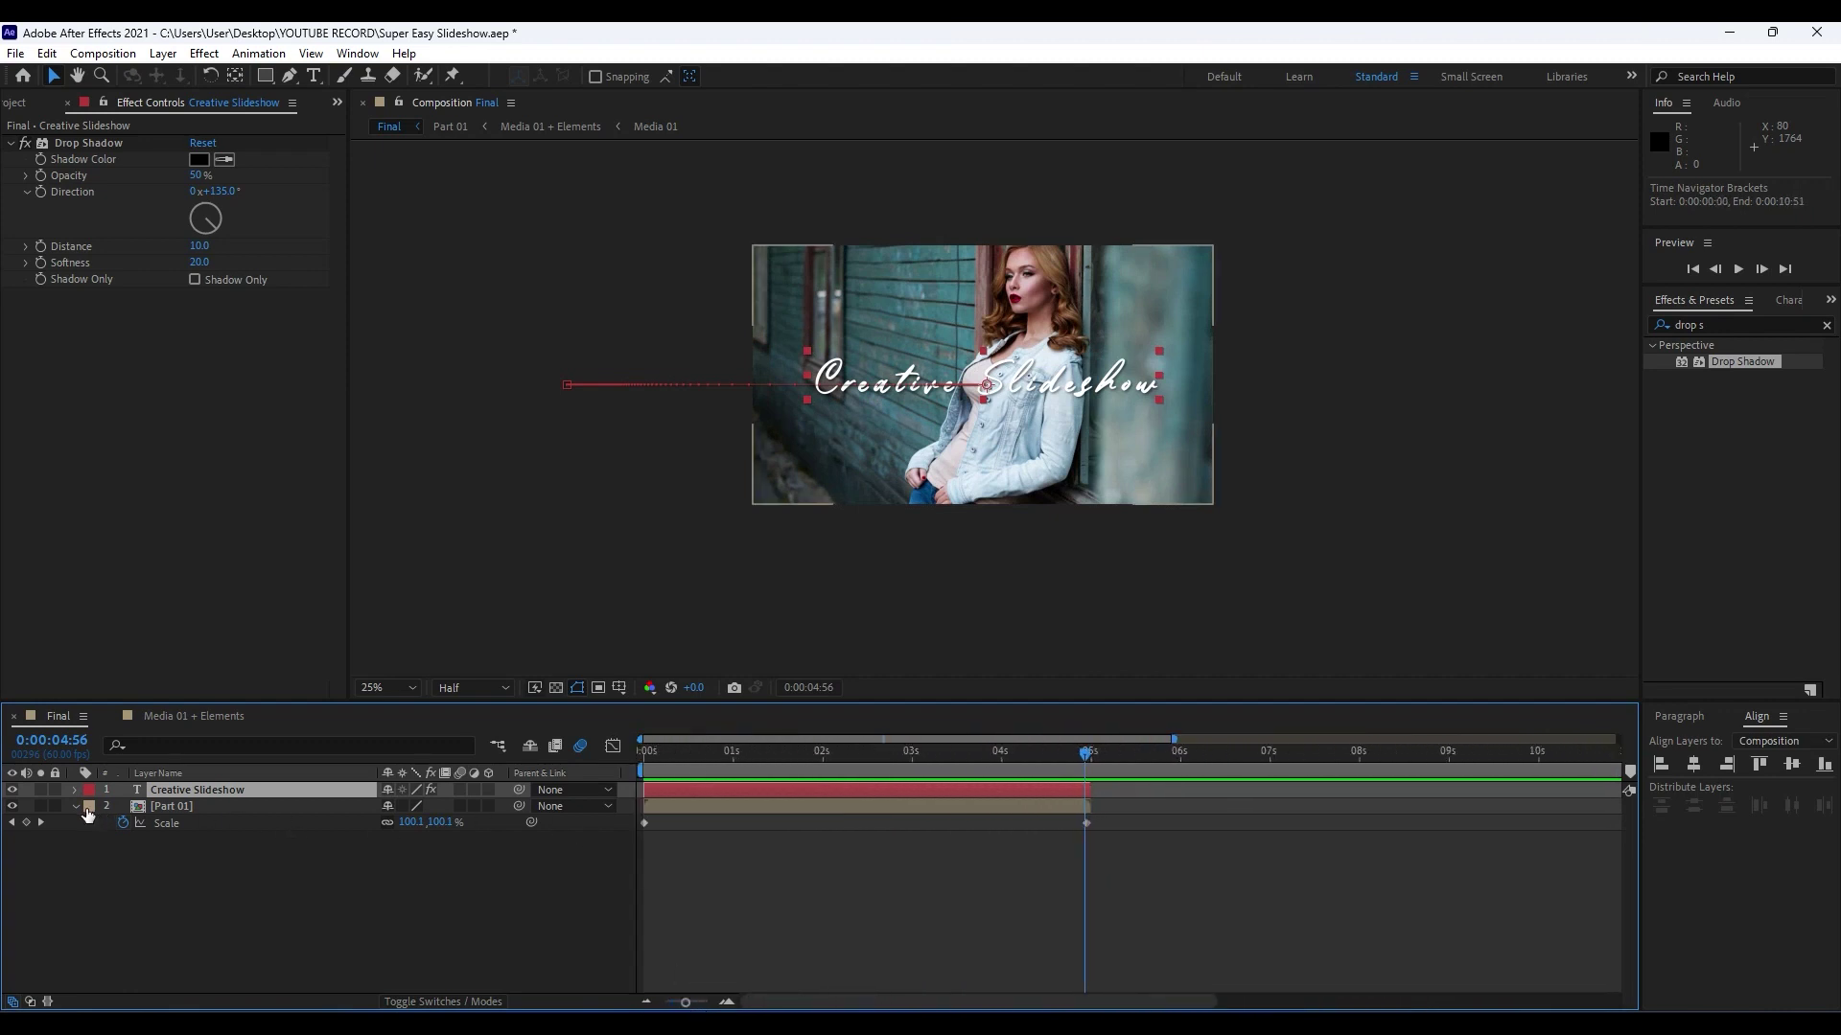
pyautogui.click(76, 806)
pyautogui.moveTo(251, 928); pyautogui.dragTo(154, 700)
# Precompose the title and Part 01 layers into a composition named Slide 01.
pyautogui.rightClick(300, 808)
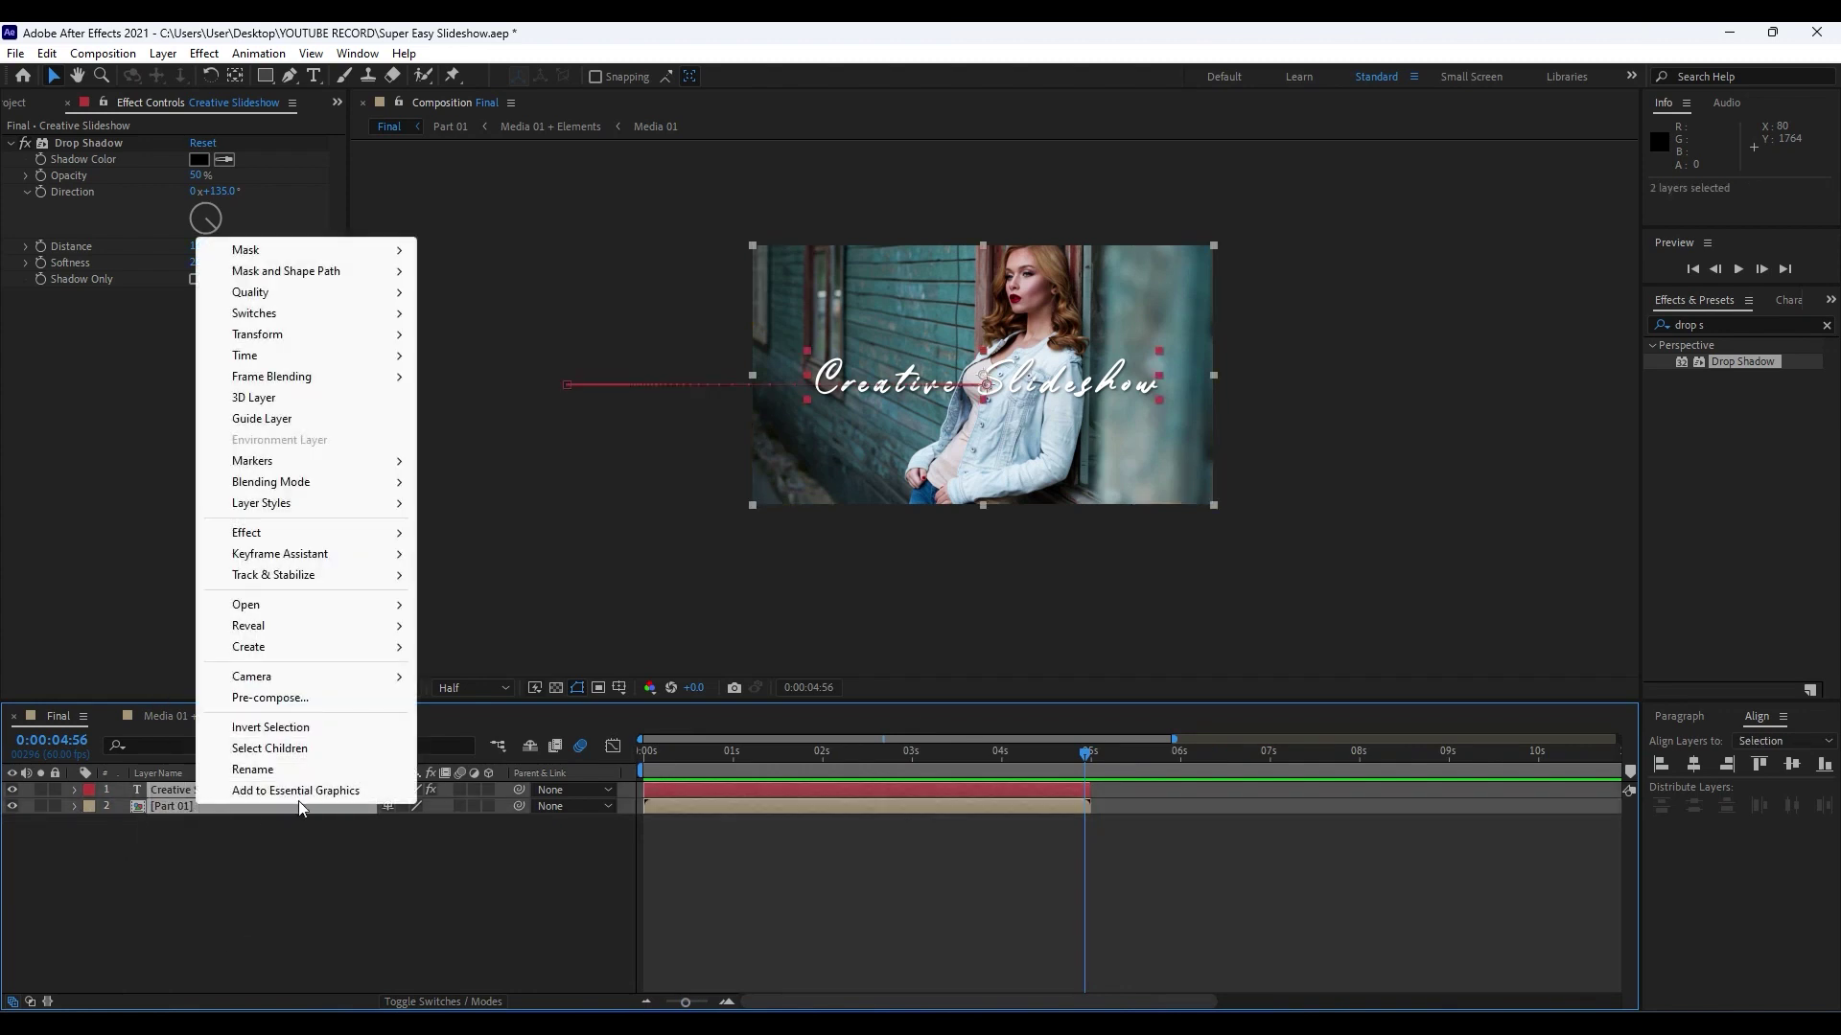
pyautogui.click(306, 700)
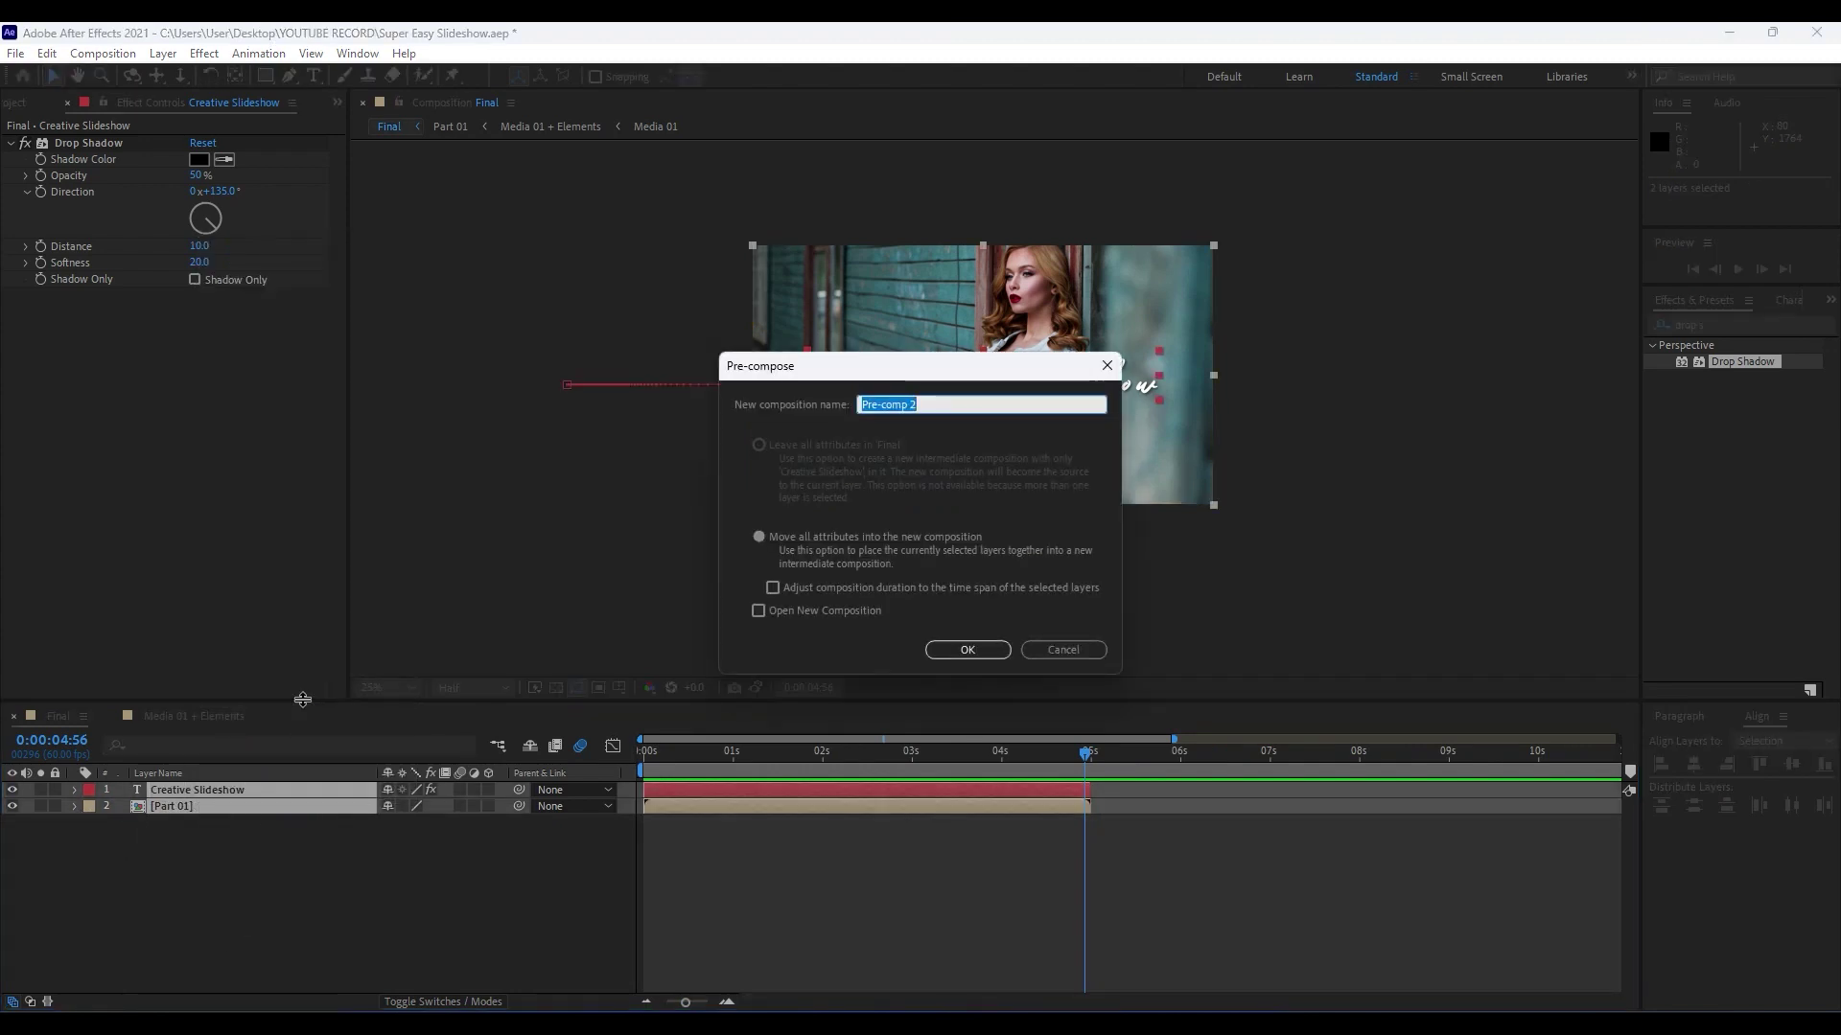
pyautogui.write('Slide ')
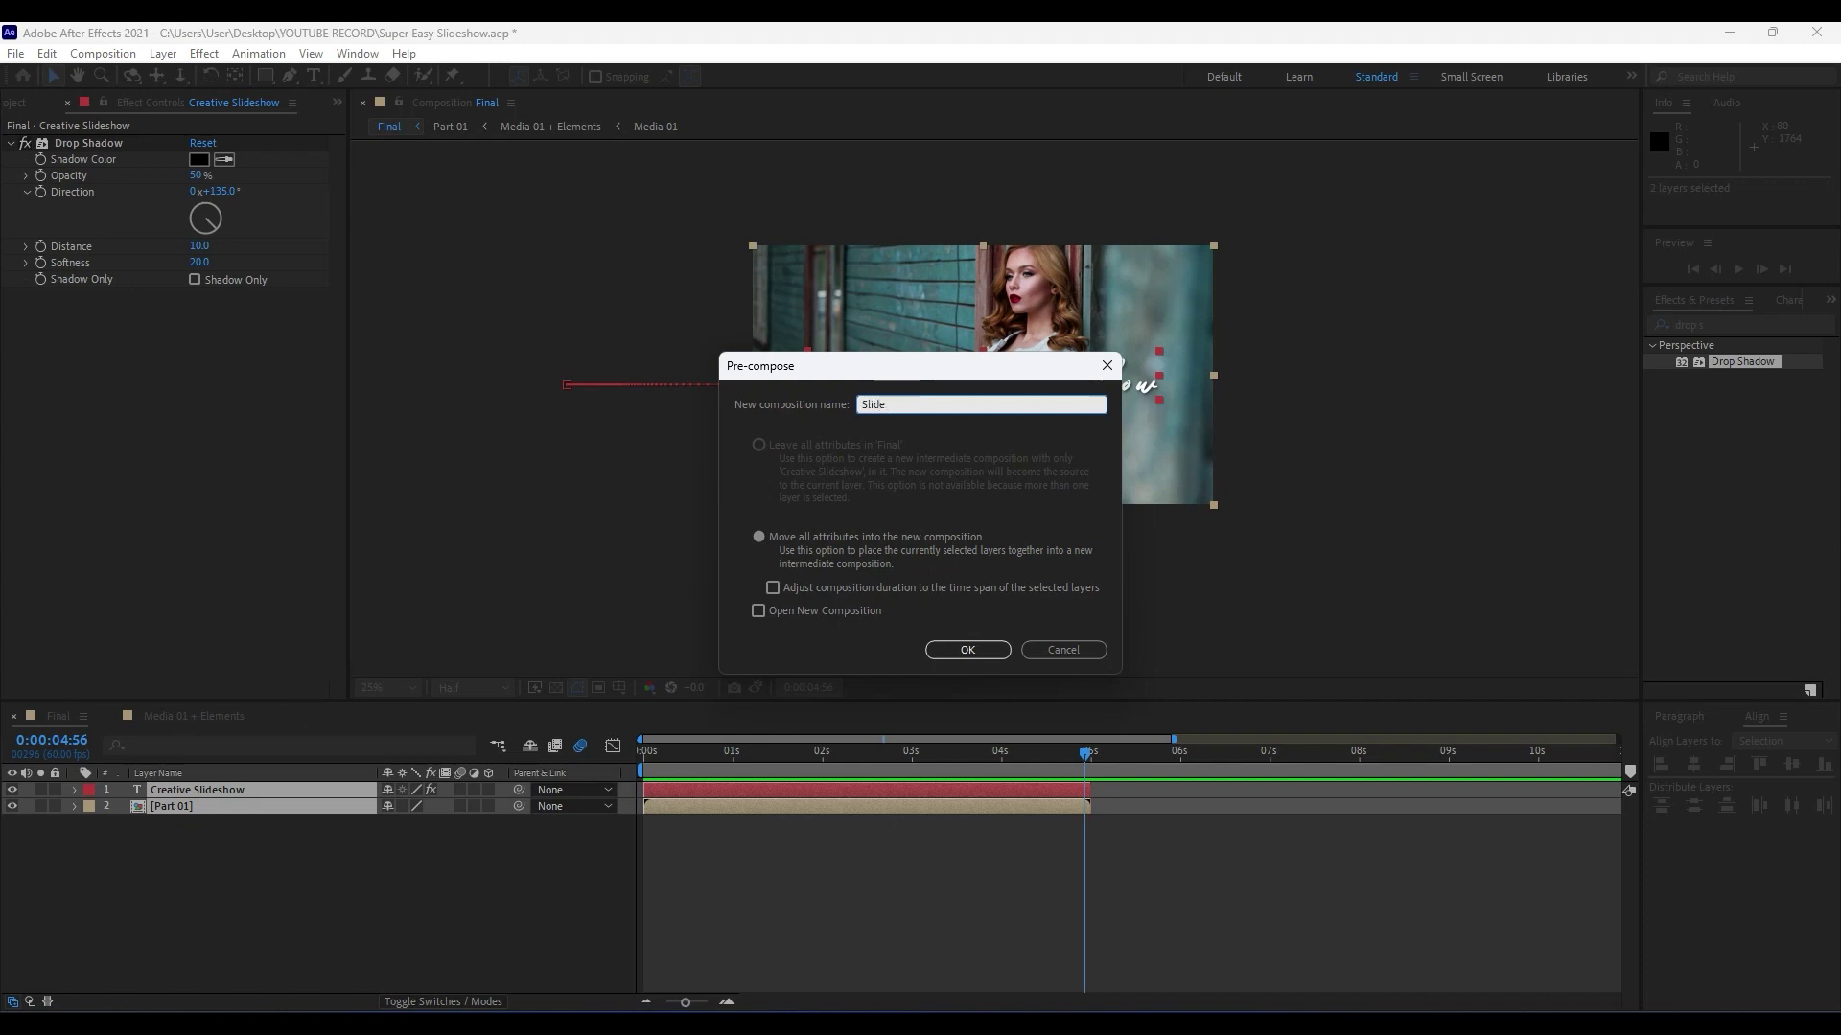
pyautogui.write('01')
pyautogui.press('Return')
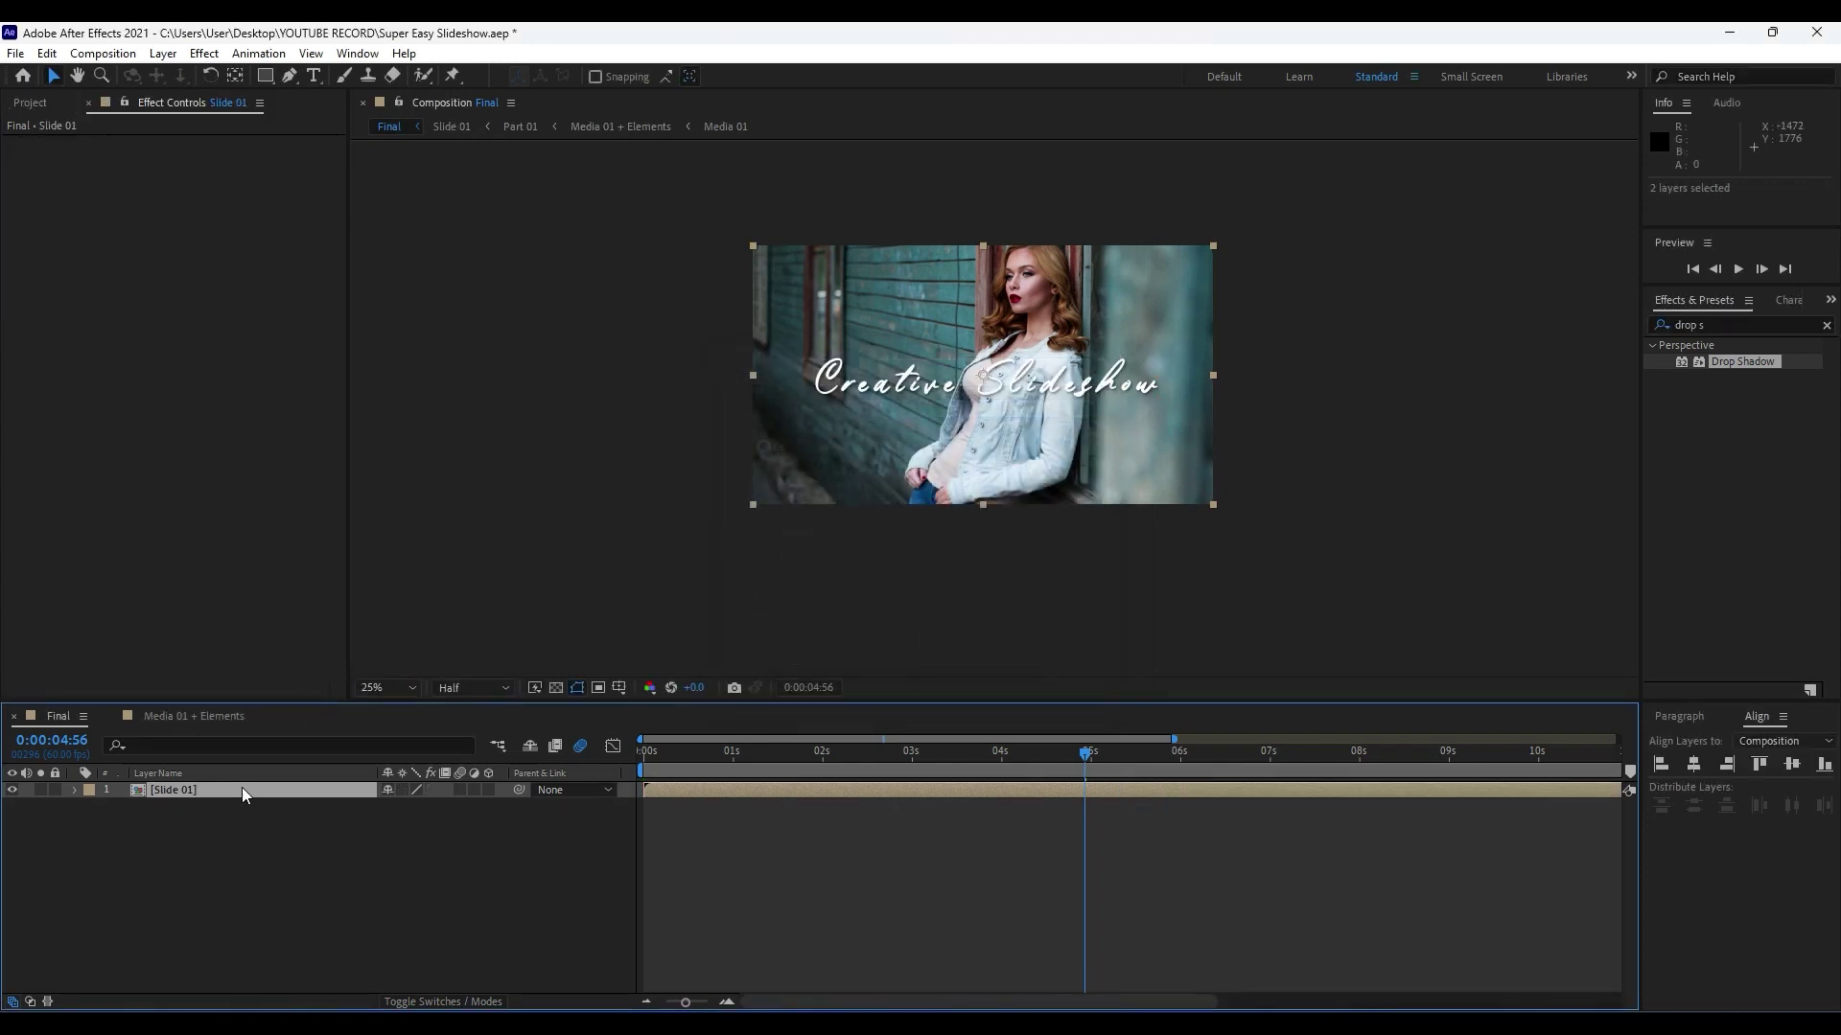
# Change the Slide 01 duration from 20 seconds to 5 seconds and return to Final.
pyautogui.doubleClick(214, 789)
pyautogui.hotkey('ctrl', 'k')
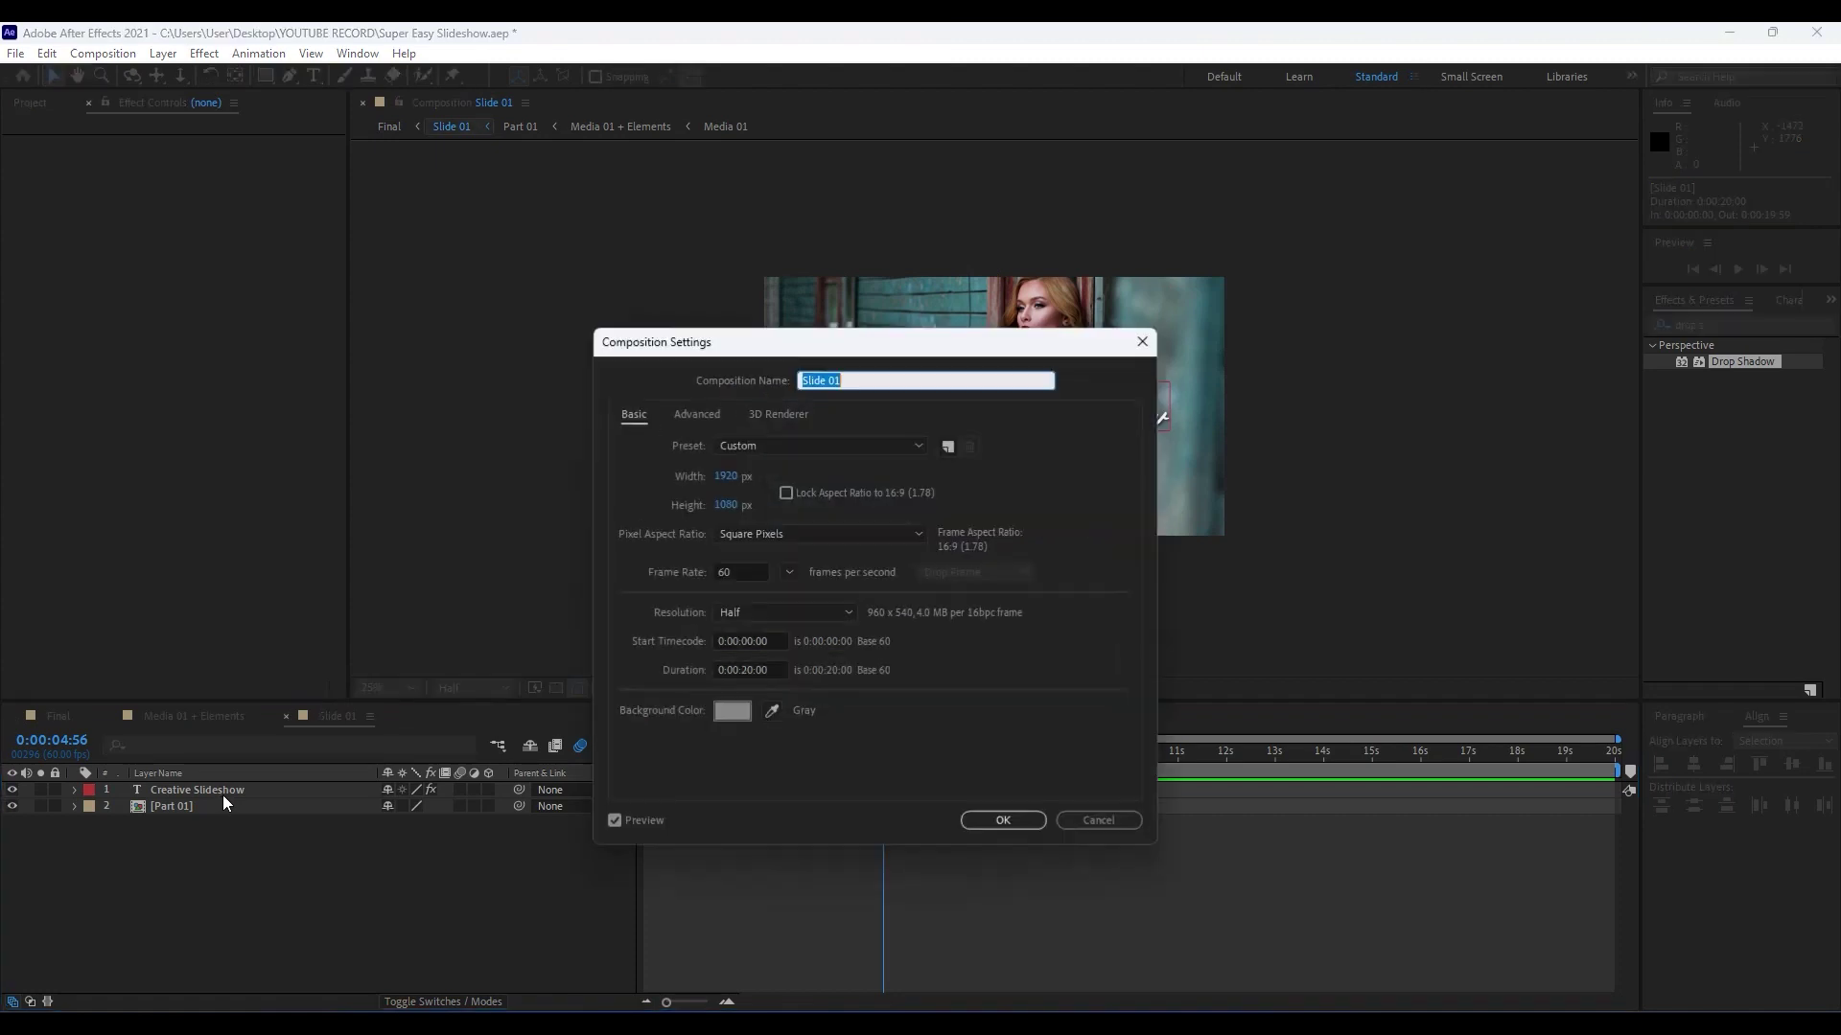
pyautogui.click(756, 669)
pyautogui.press('BackSpace')
pyautogui.press('BackSpace')
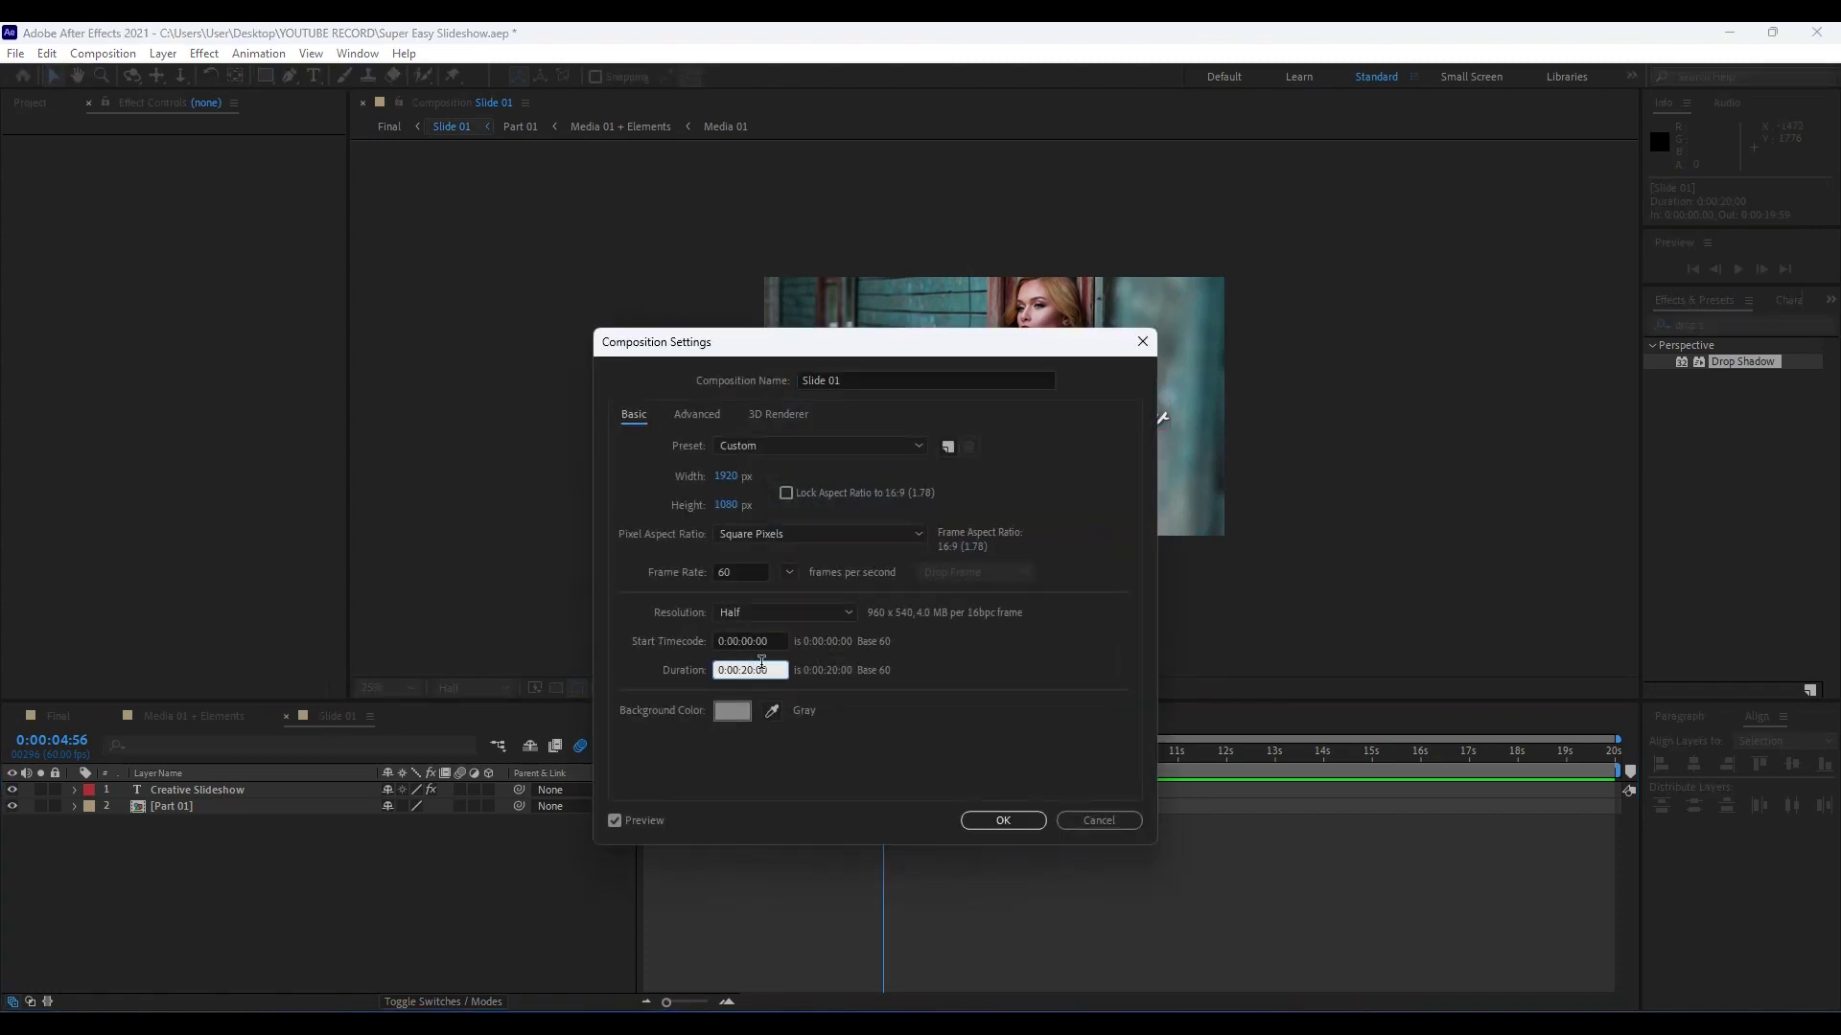
pyautogui.write('05')
pyautogui.press('Return')
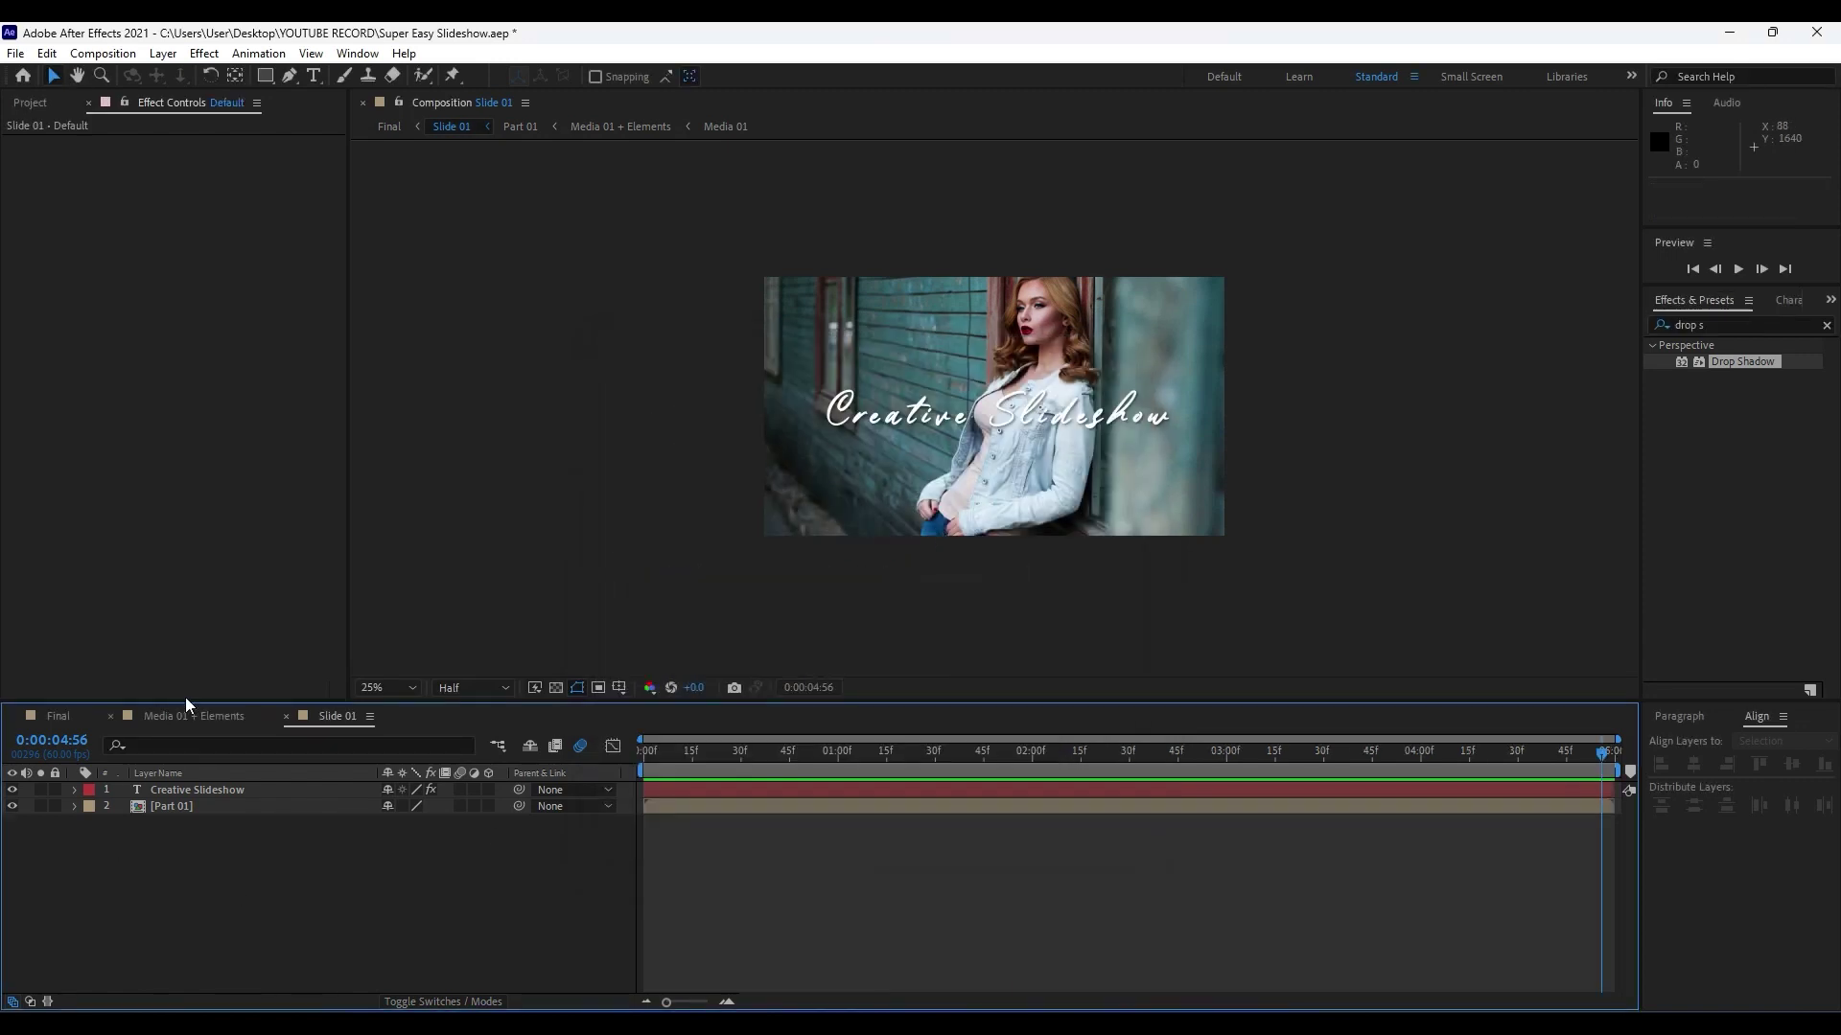
pyautogui.click(57, 716)
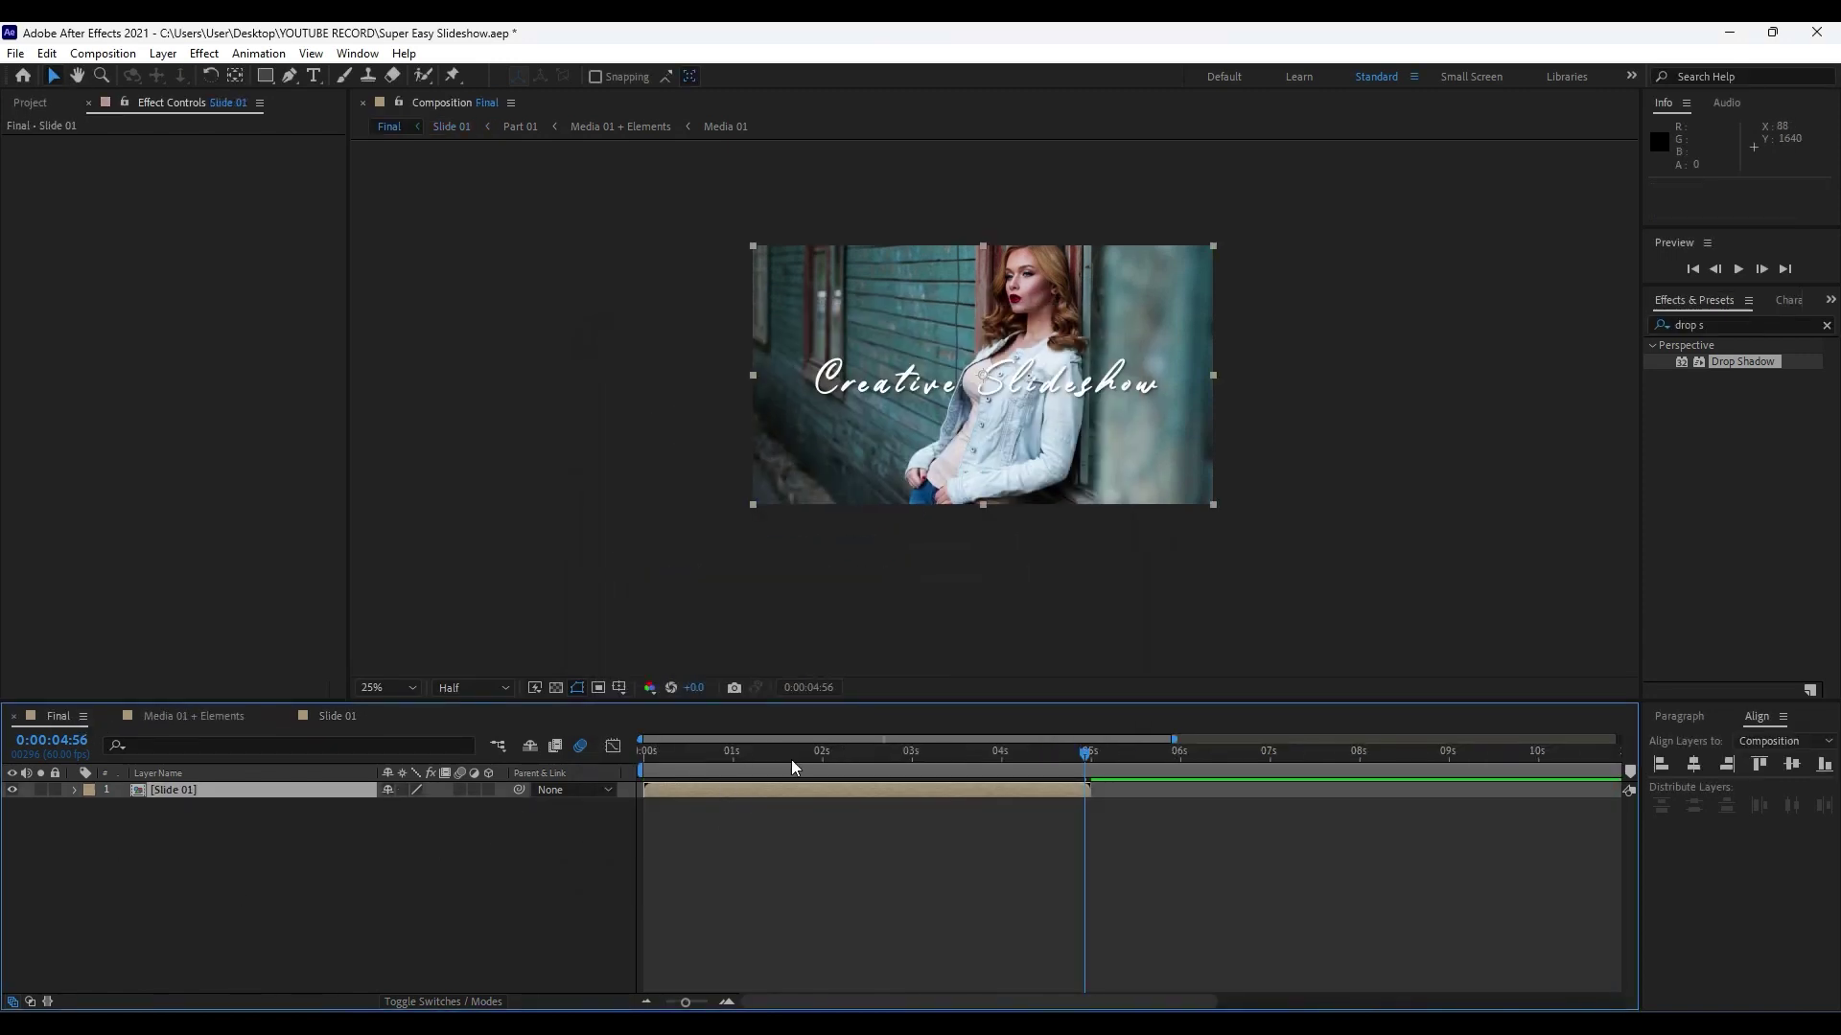
# Scrub the Final comp to 0:00:03:46 and reopen the Slide 01 precomp.
pyautogui.moveTo(797, 767); pyautogui.dragTo(952, 761)
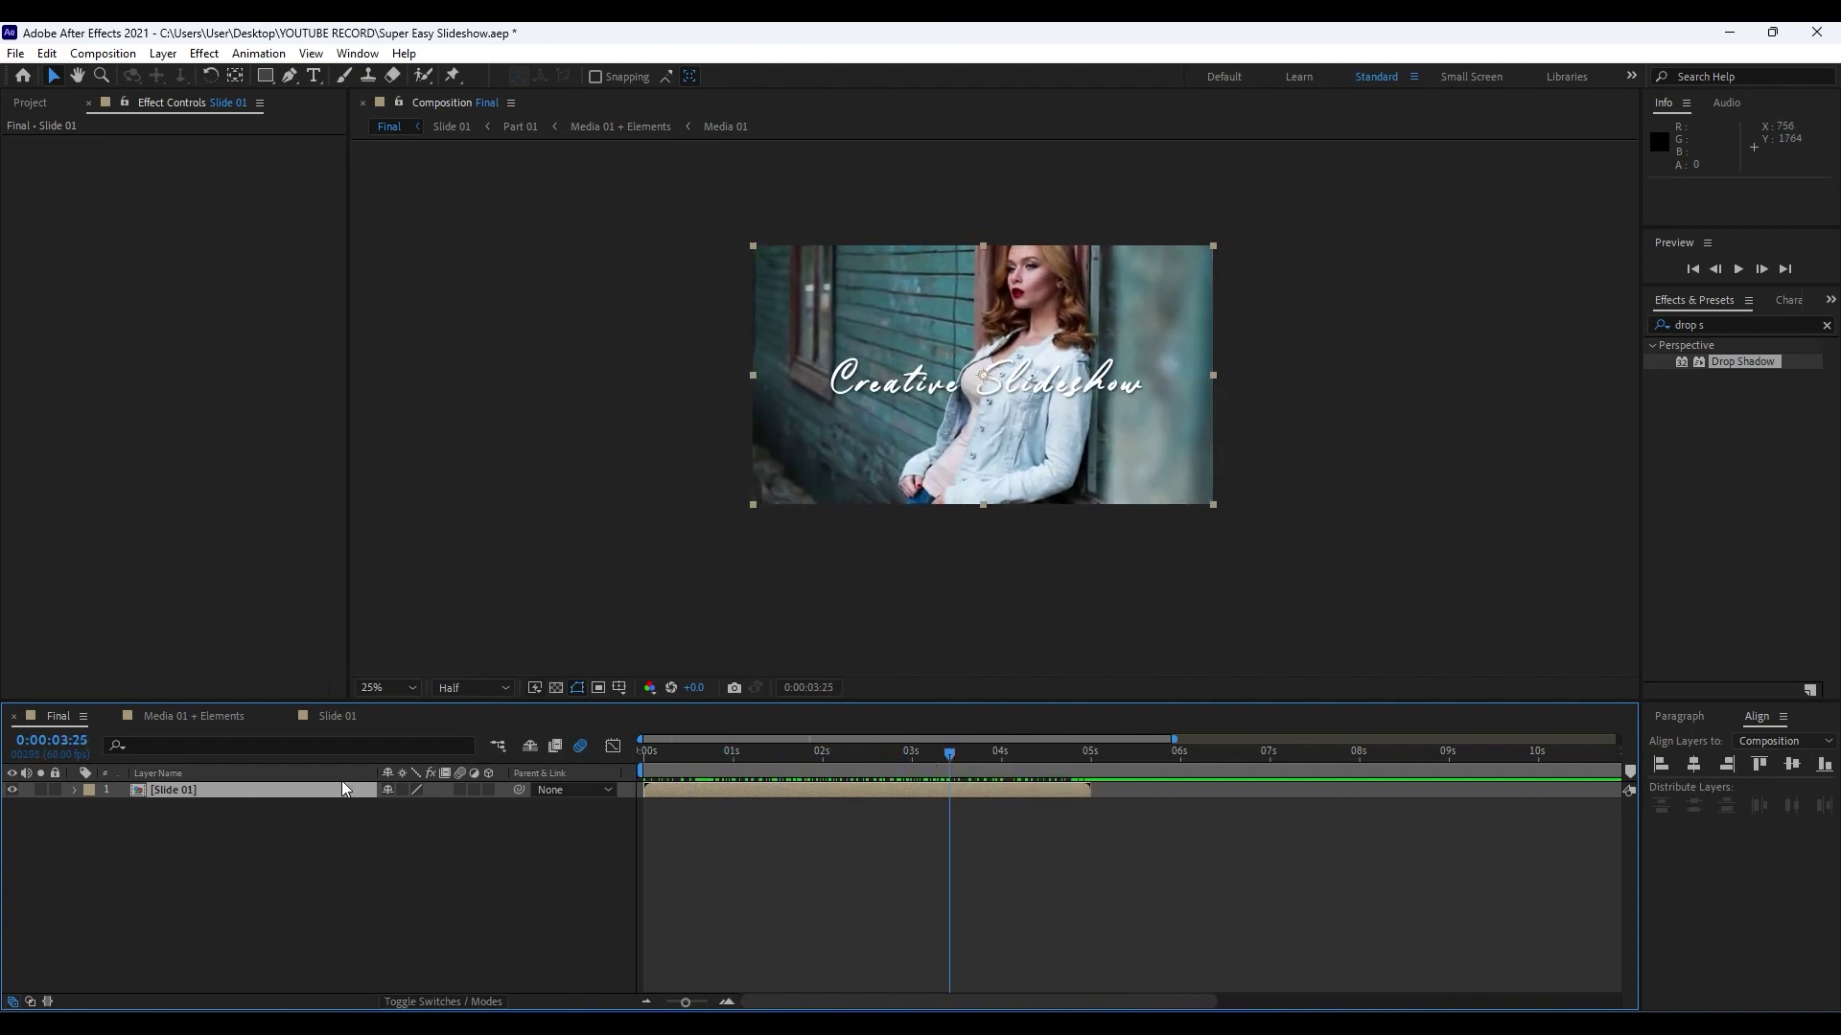
pyautogui.moveTo(774, 772); pyautogui.dragTo(981, 762)
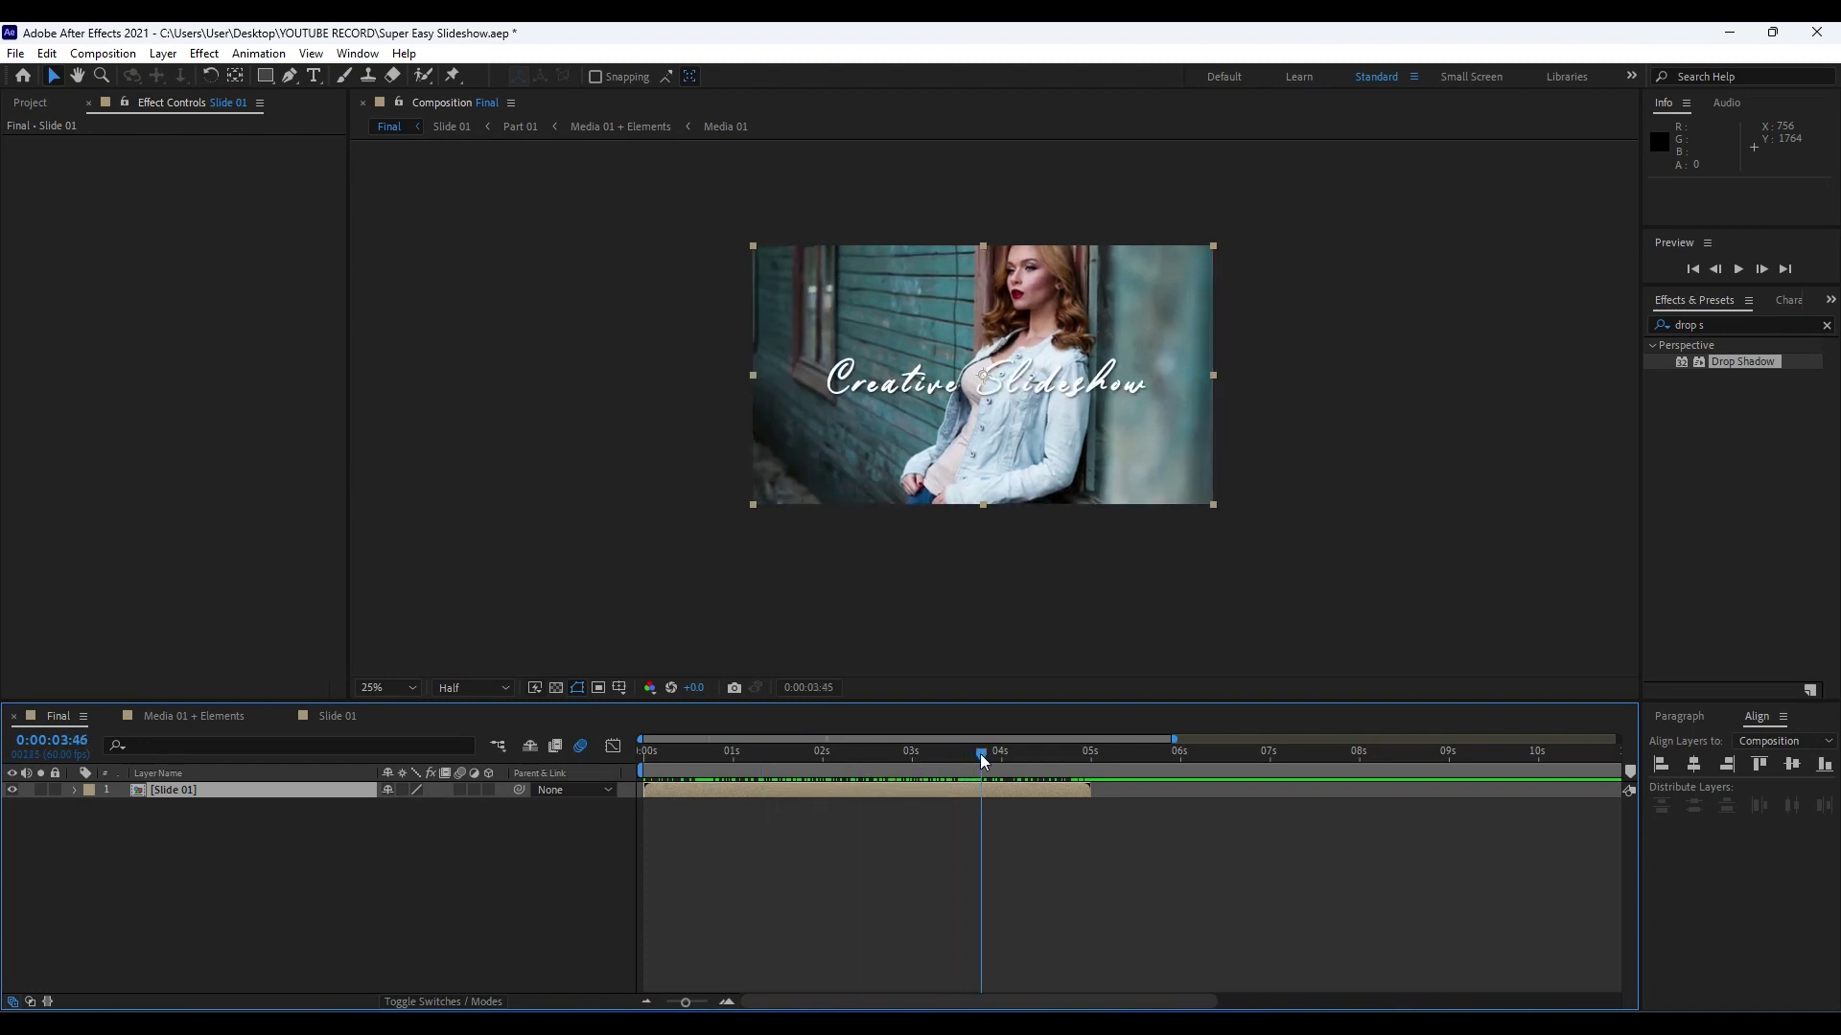
pyautogui.doubleClick(172, 791)
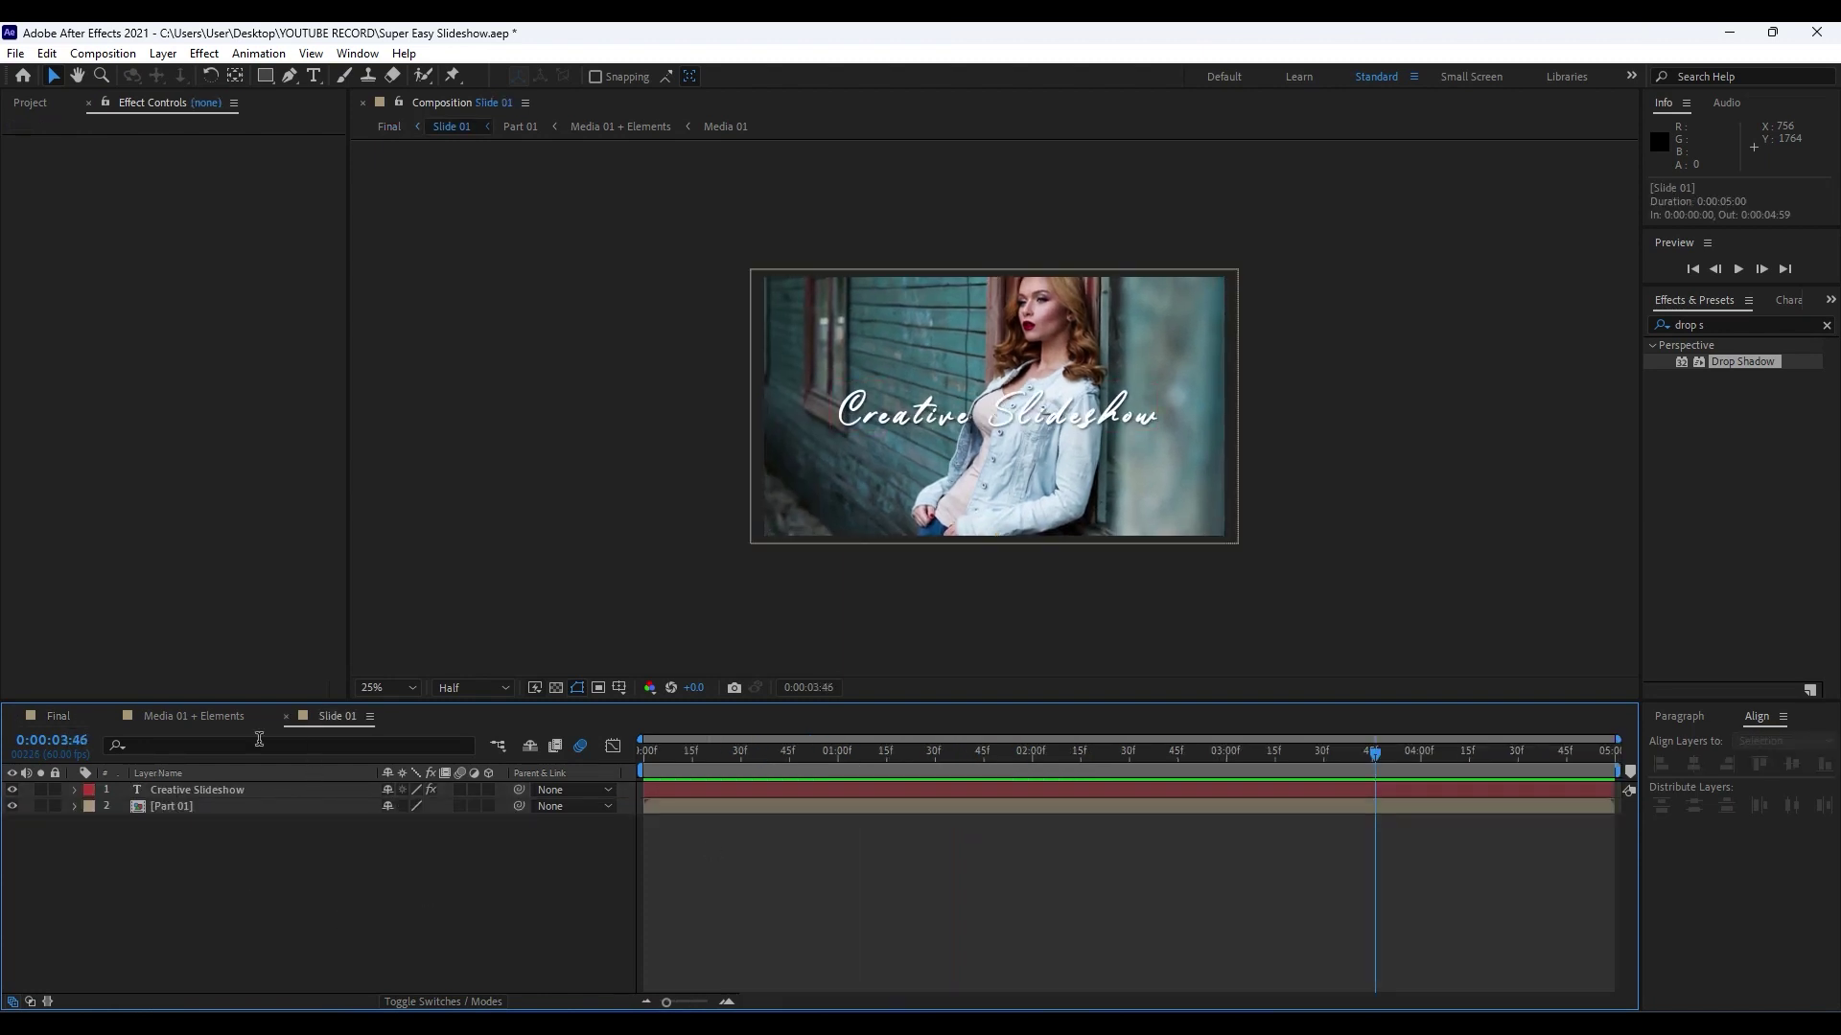
# Add a new adjustment layer to Slide 01 and name it Spotlight.
pyautogui.rightClick(205, 889)
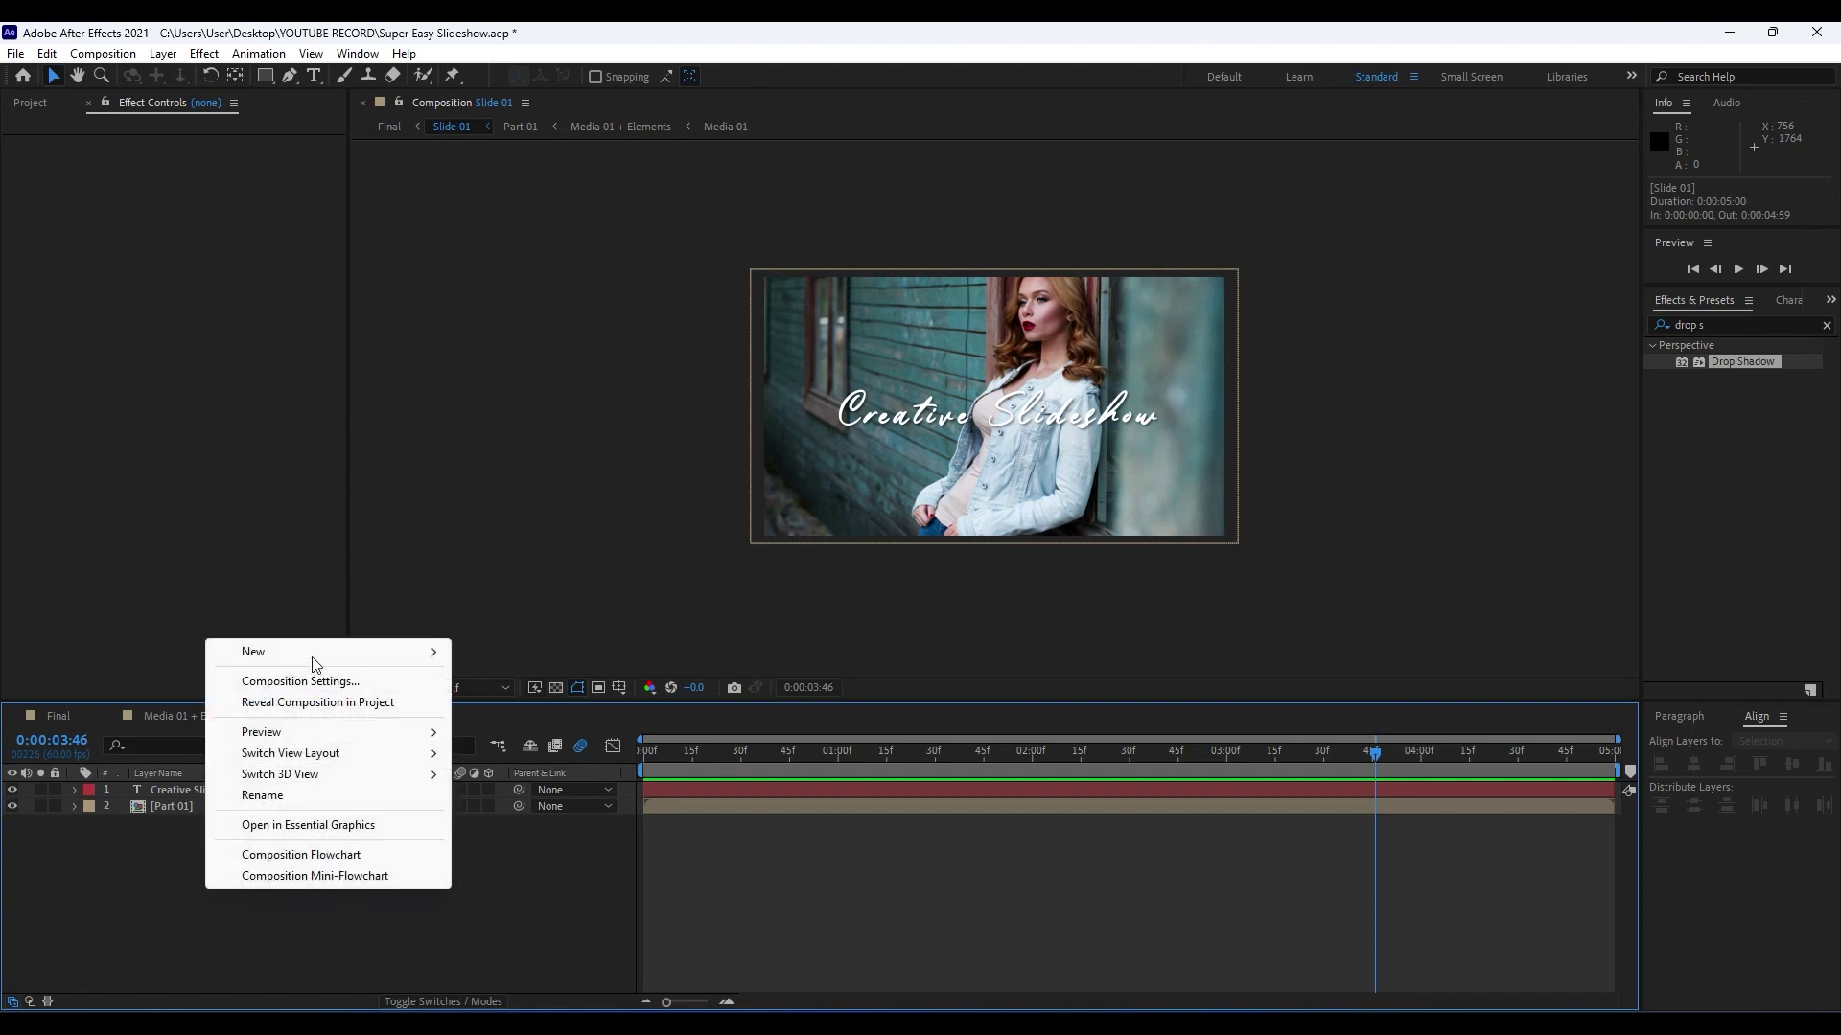
pyautogui.moveTo(312, 652)
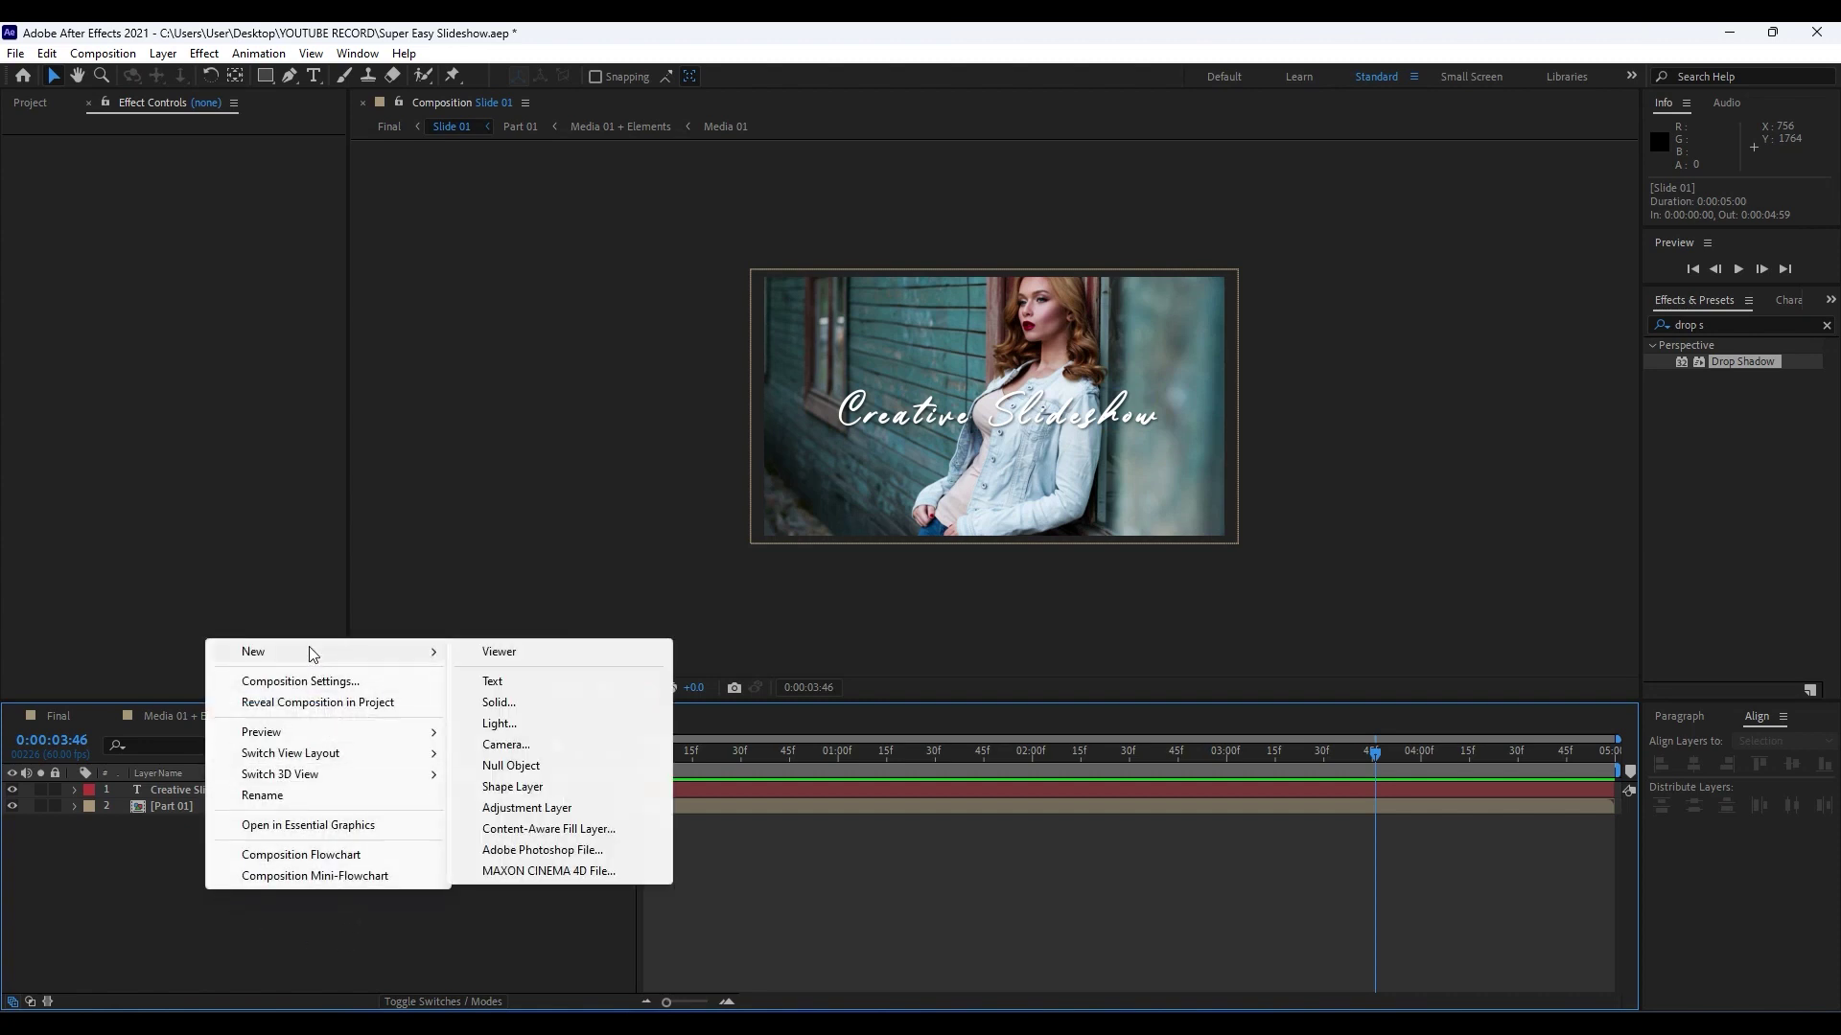
pyautogui.click(544, 813)
pyautogui.press('Return')
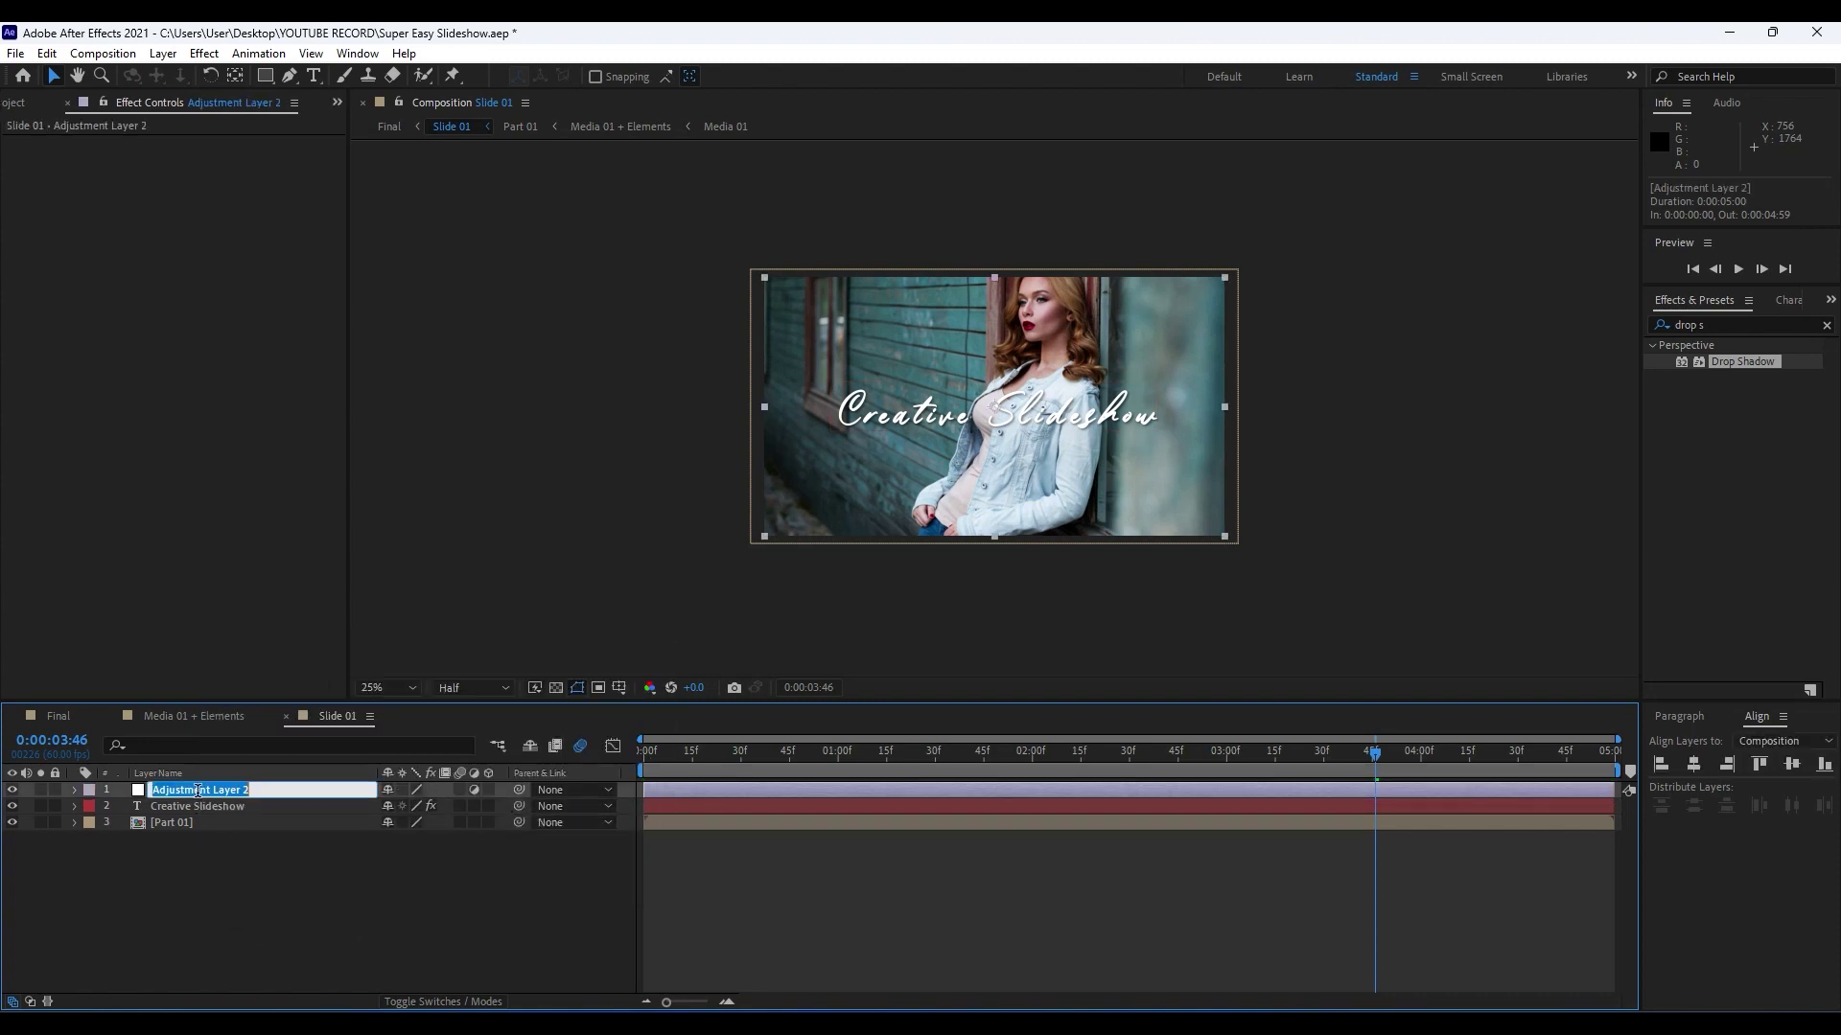
pyautogui.write('Spor')
pyautogui.write('light')
pyautogui.click(231, 901)
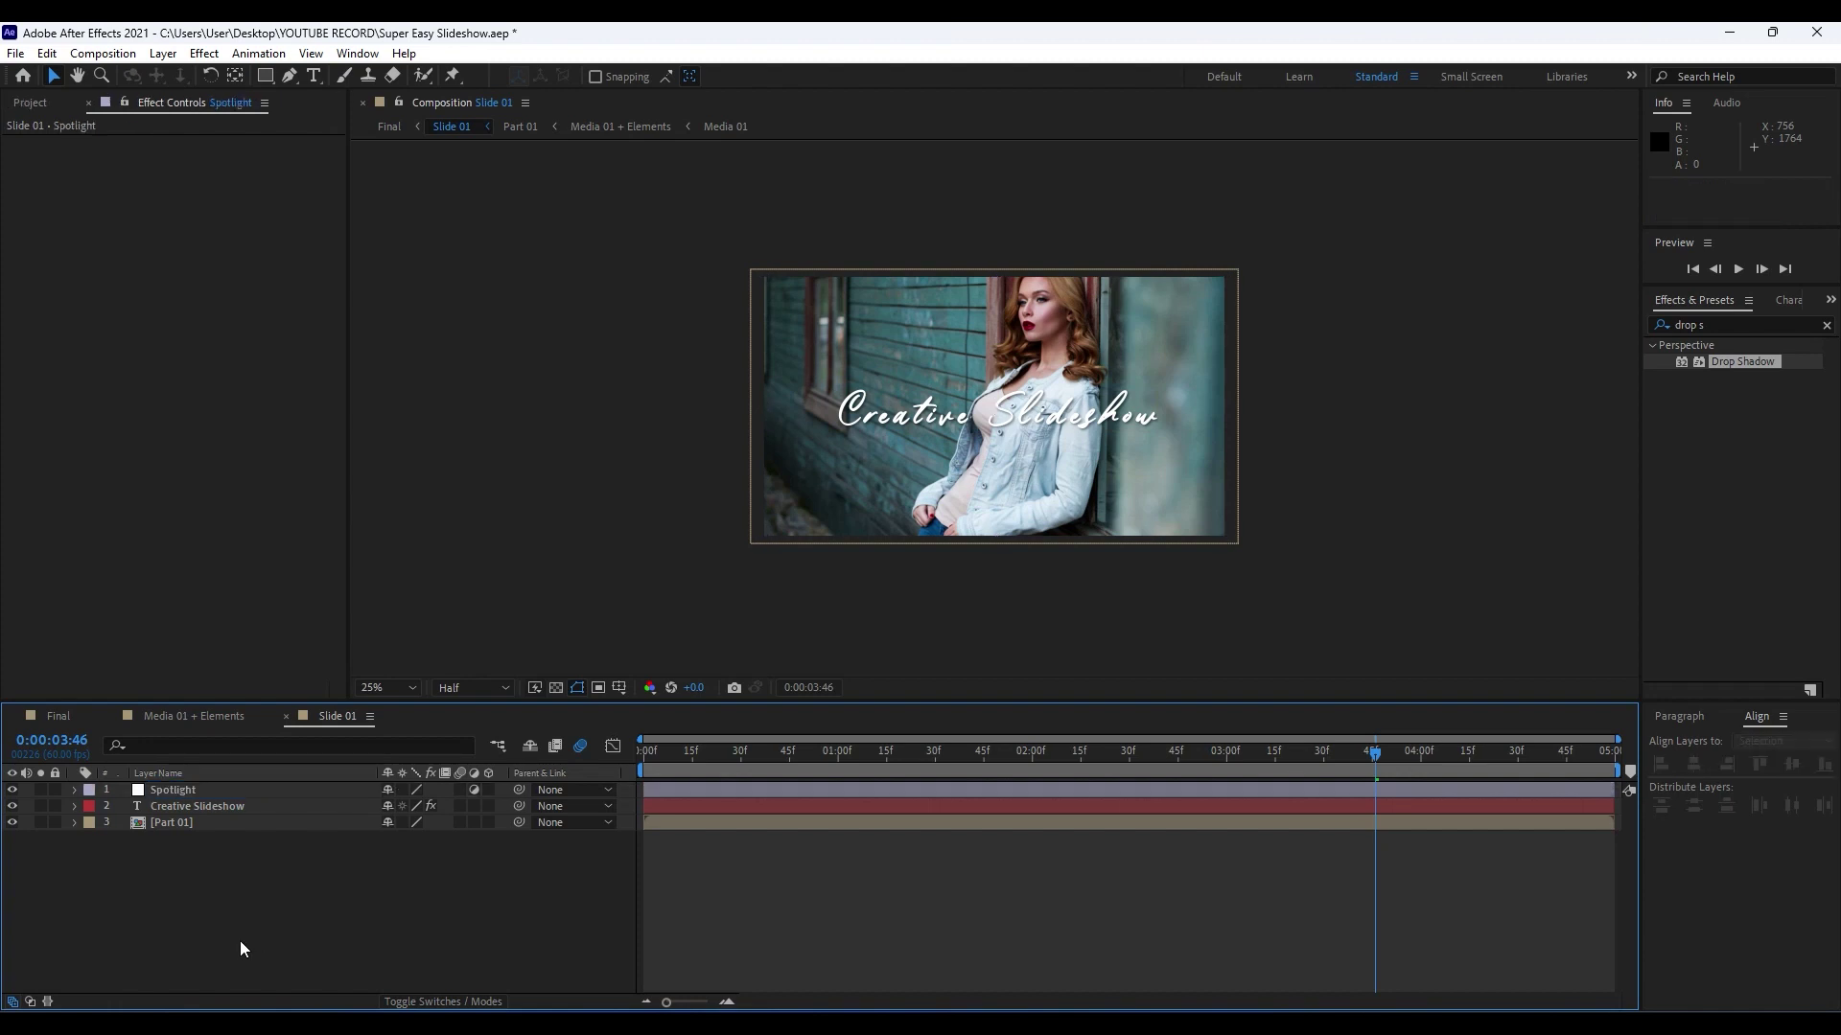
# Search Effects & Presets for 'cc spot' and apply CC Spotlight to the Spotlight layer.
pyautogui.click(1749, 323)
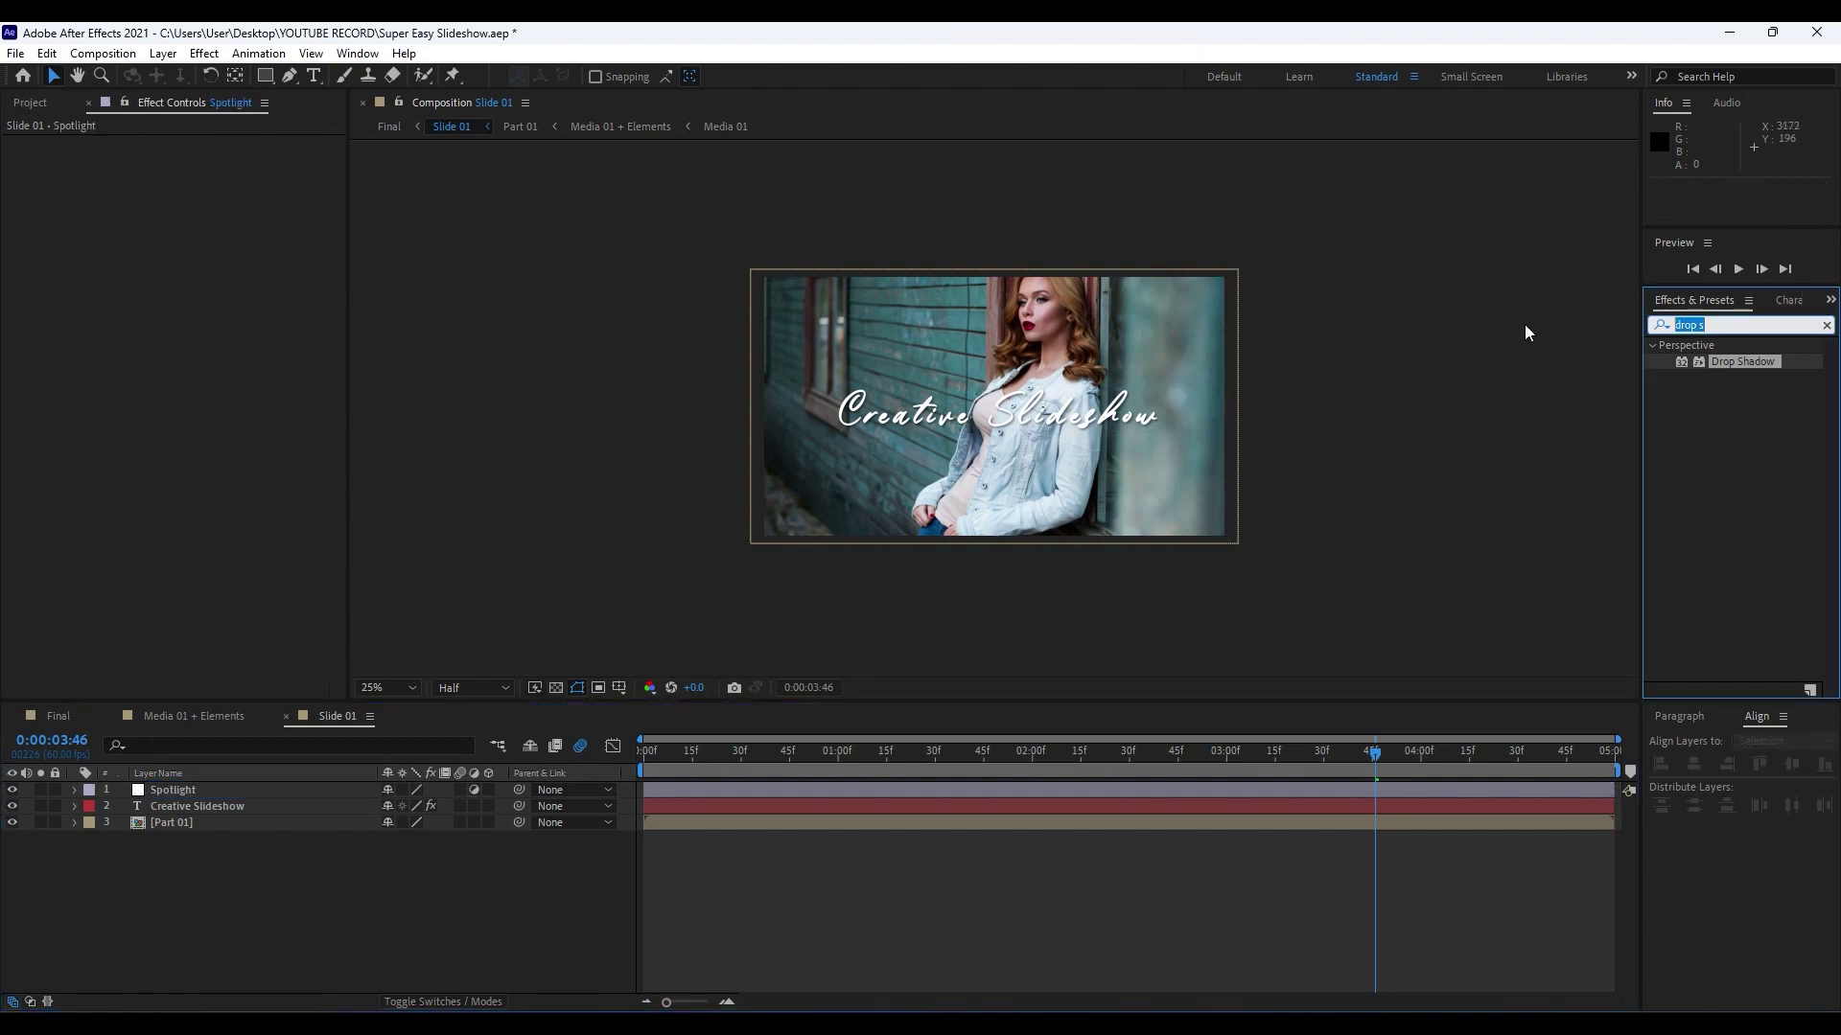
pyautogui.write('cc spot')
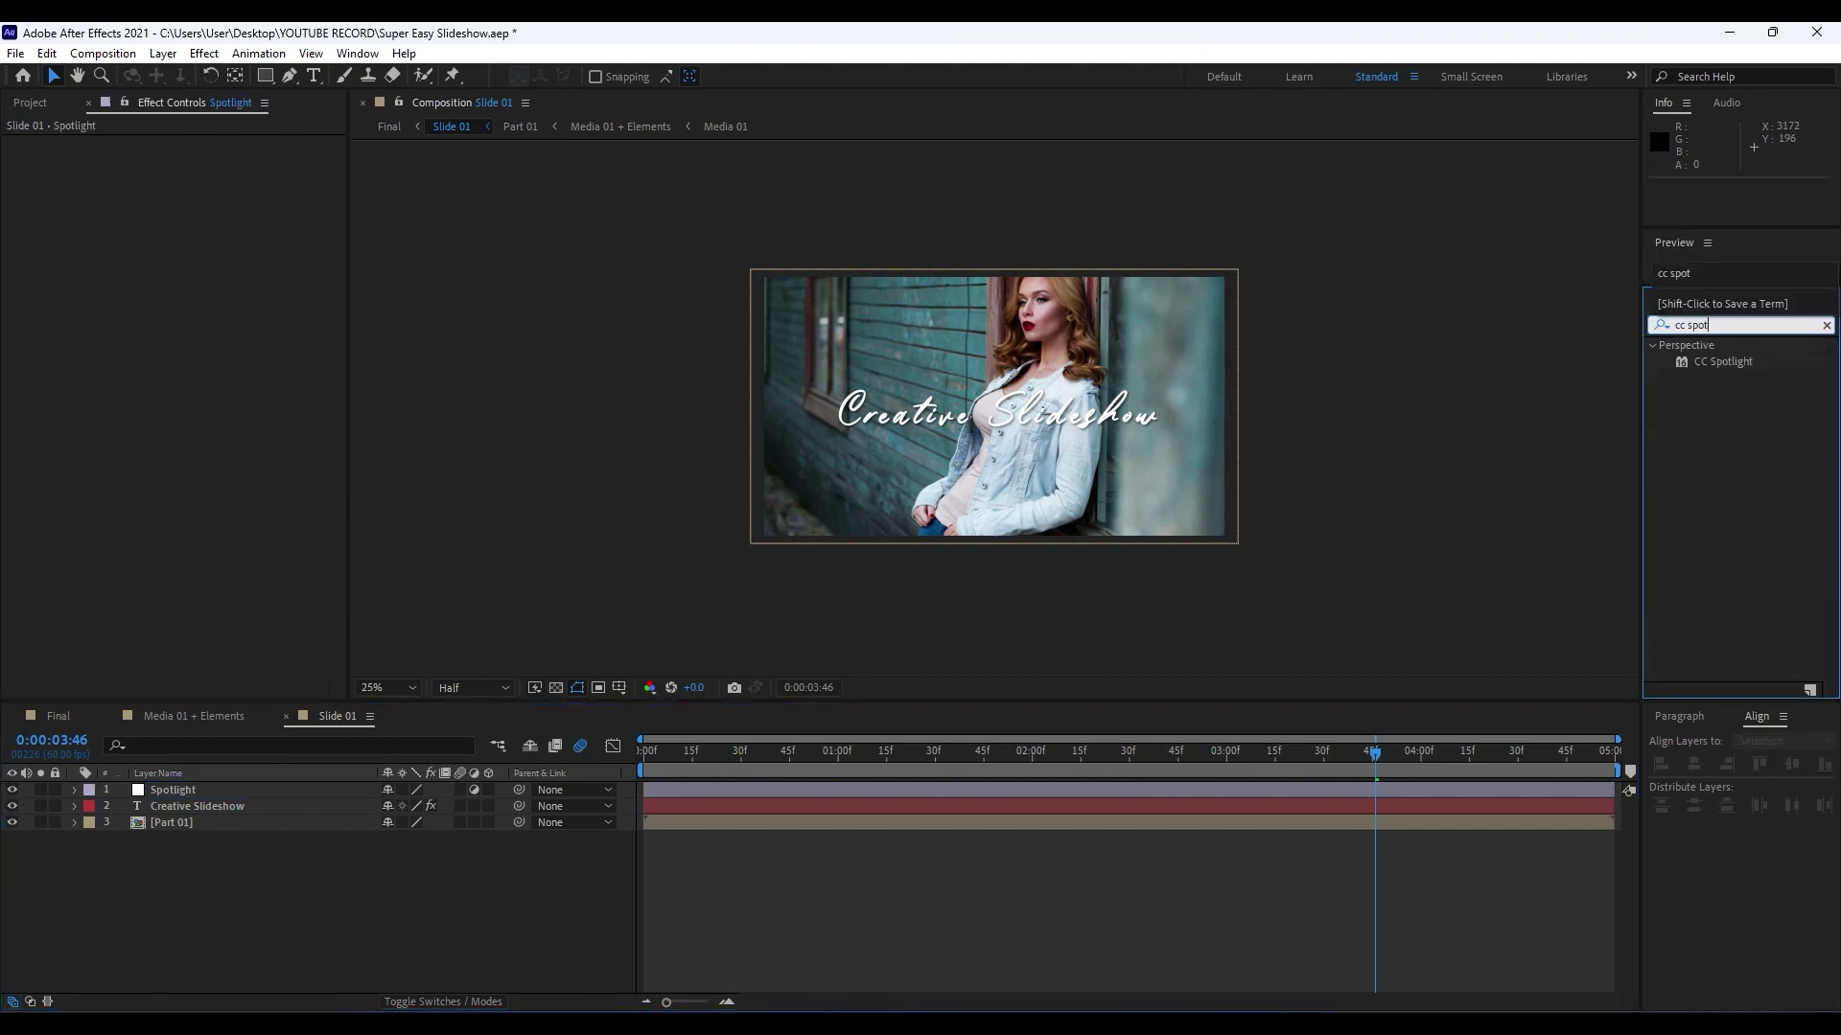
pyautogui.moveTo(1735, 360); pyautogui.dragTo(292, 788)
pyautogui.press(',')
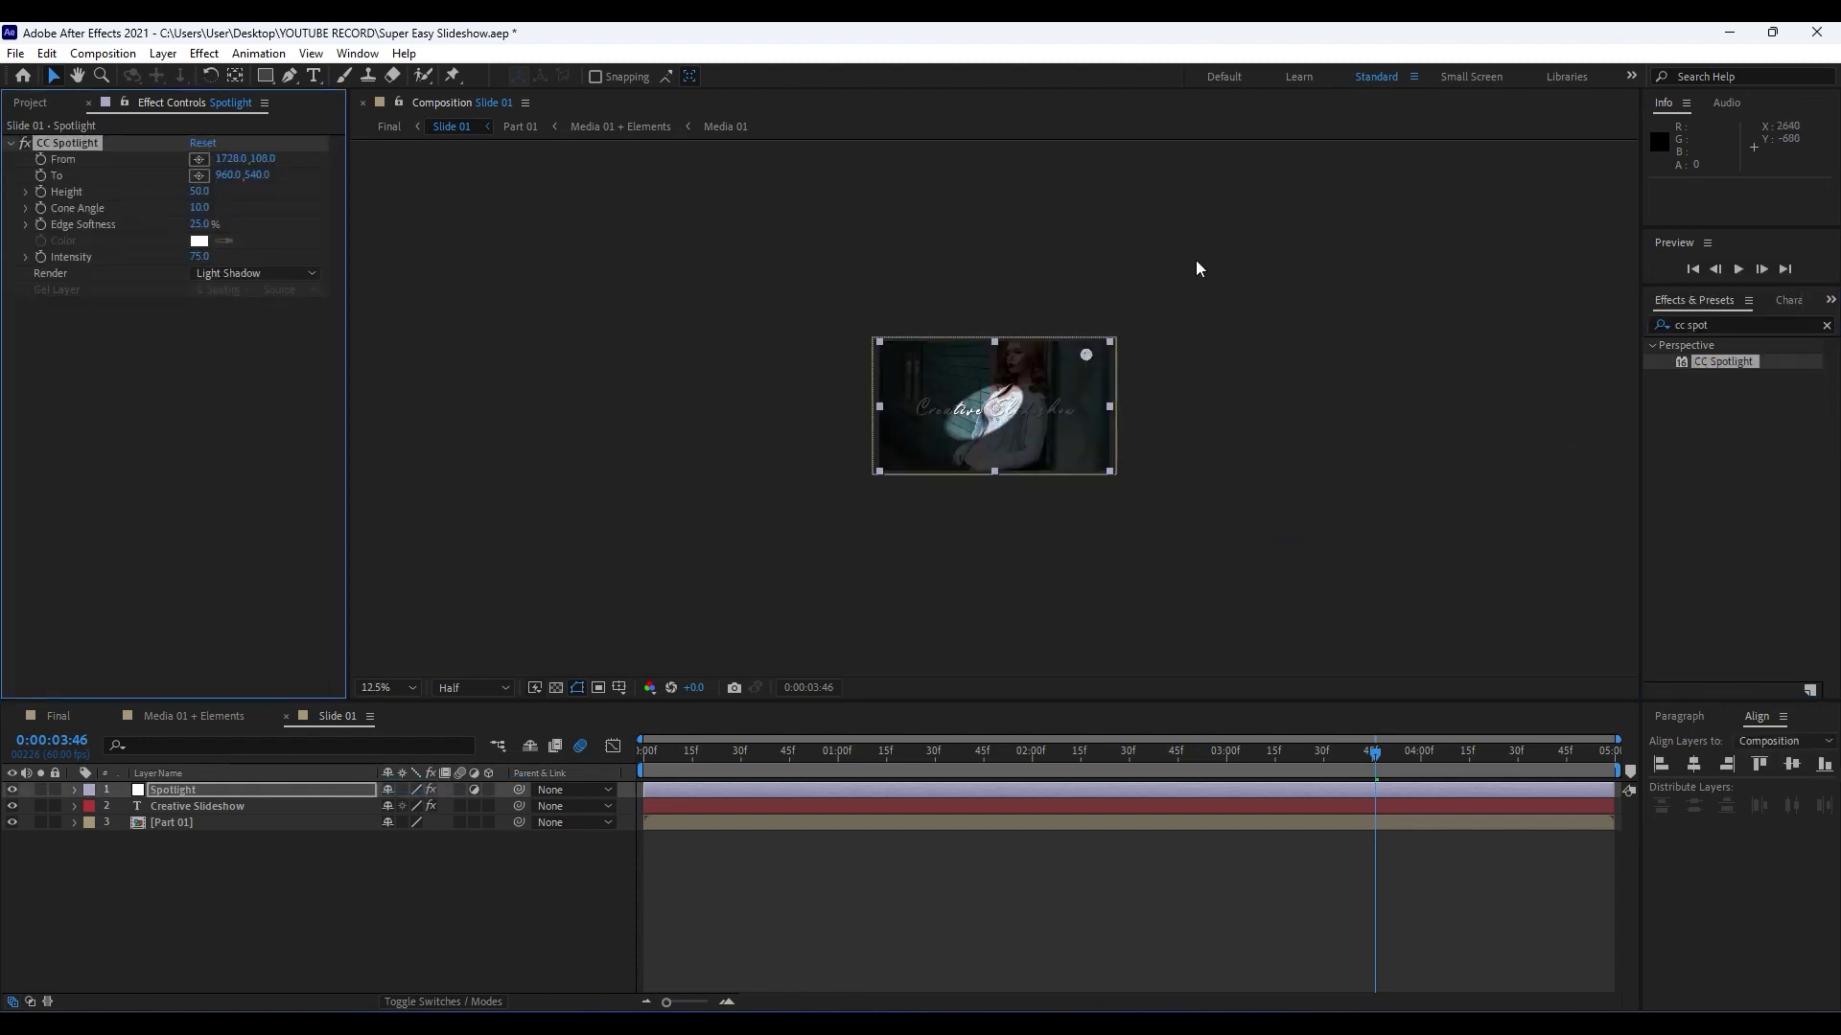
# Place the CC Spotlight source at the upper right, with Intensity 50 and Cone Angle 11.8.
pyautogui.moveTo(1085, 360); pyautogui.dragTo(1225, 320)
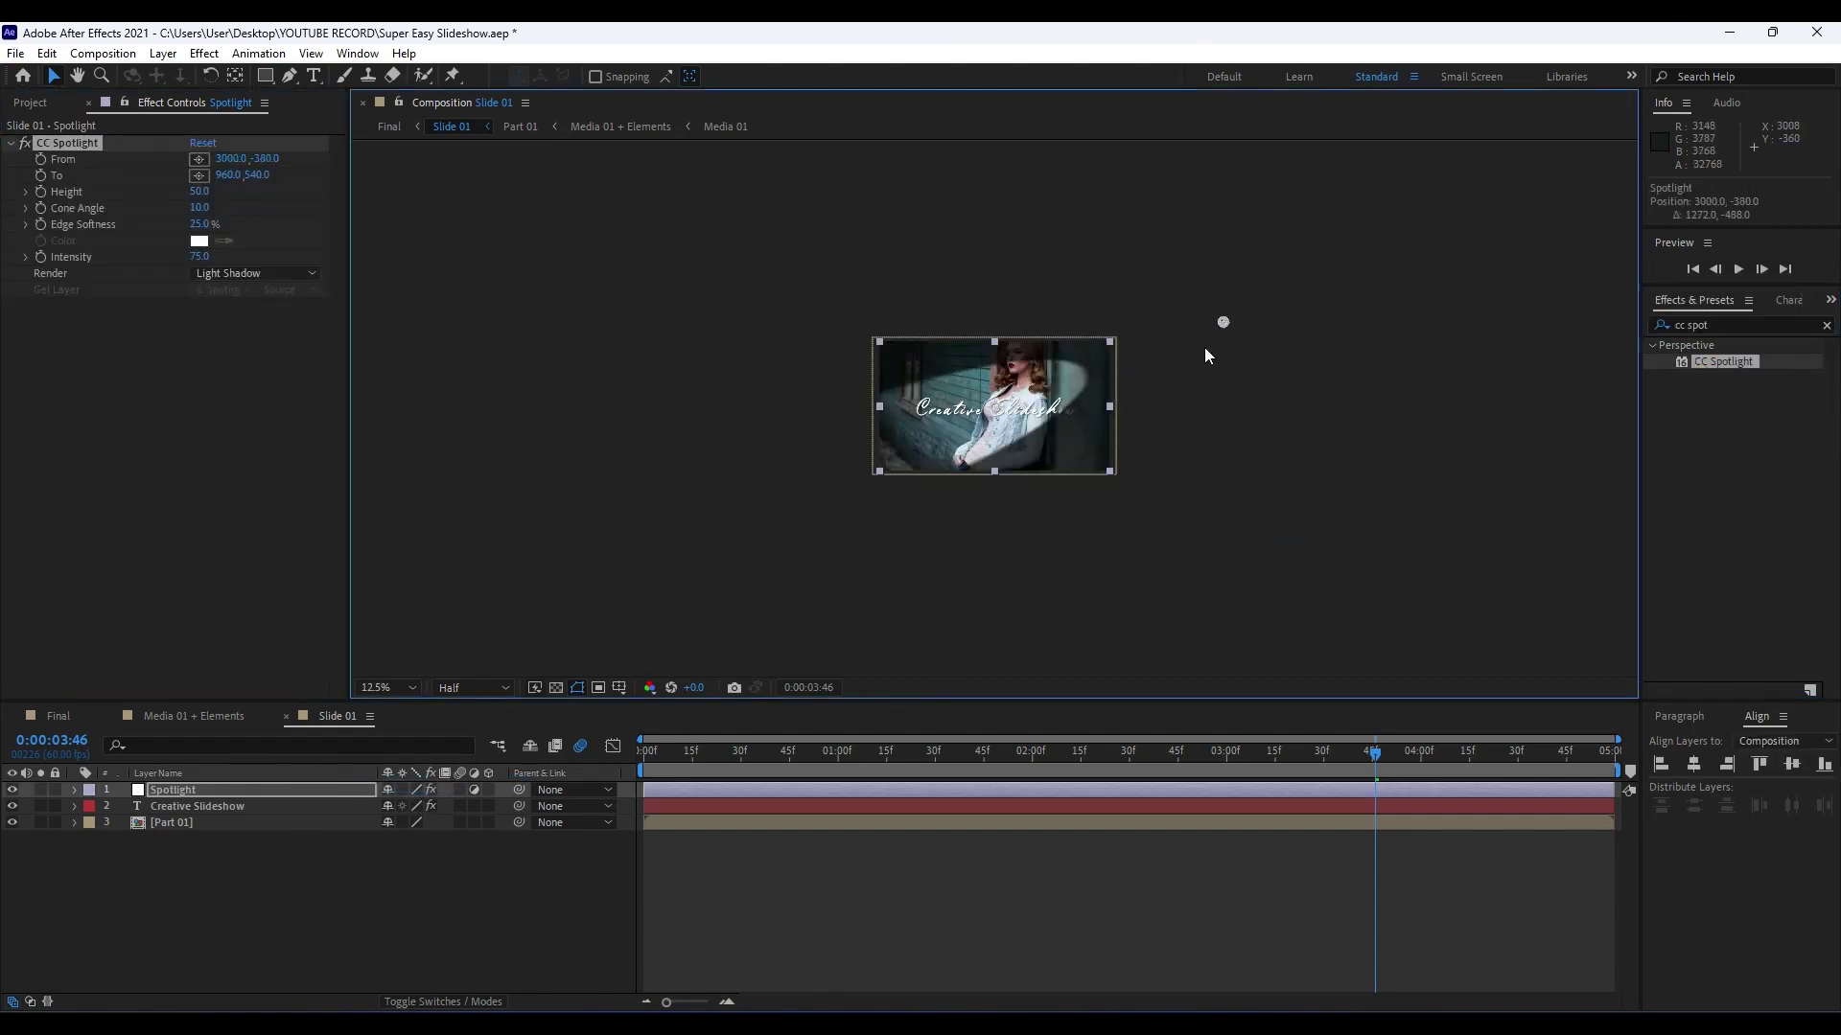
pyautogui.click(60, 142)
pyautogui.moveTo(1240, 297)
pyautogui.mouseDown()
pyautogui.moveTo(1227, 287)
pyautogui.moveTo(1250, 289)
pyautogui.mouseUp()
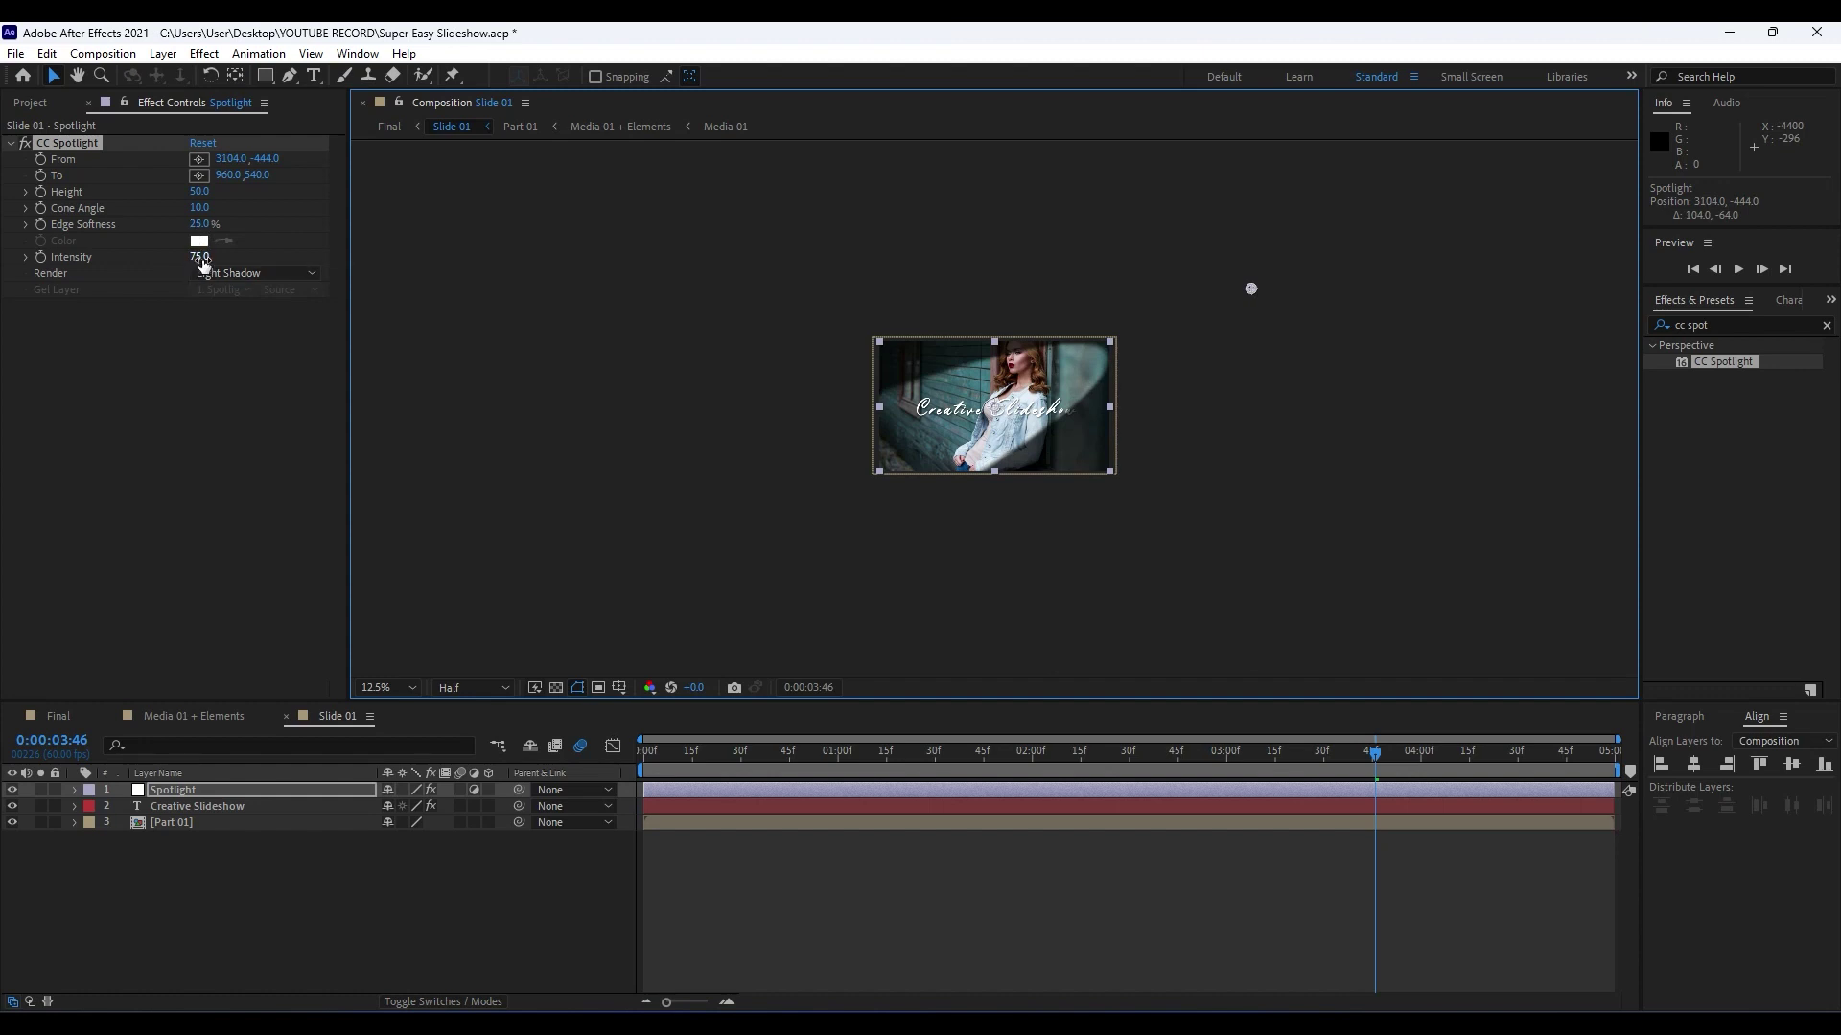
pyautogui.click(198, 257)
pyautogui.write('50')
pyautogui.press('Return')
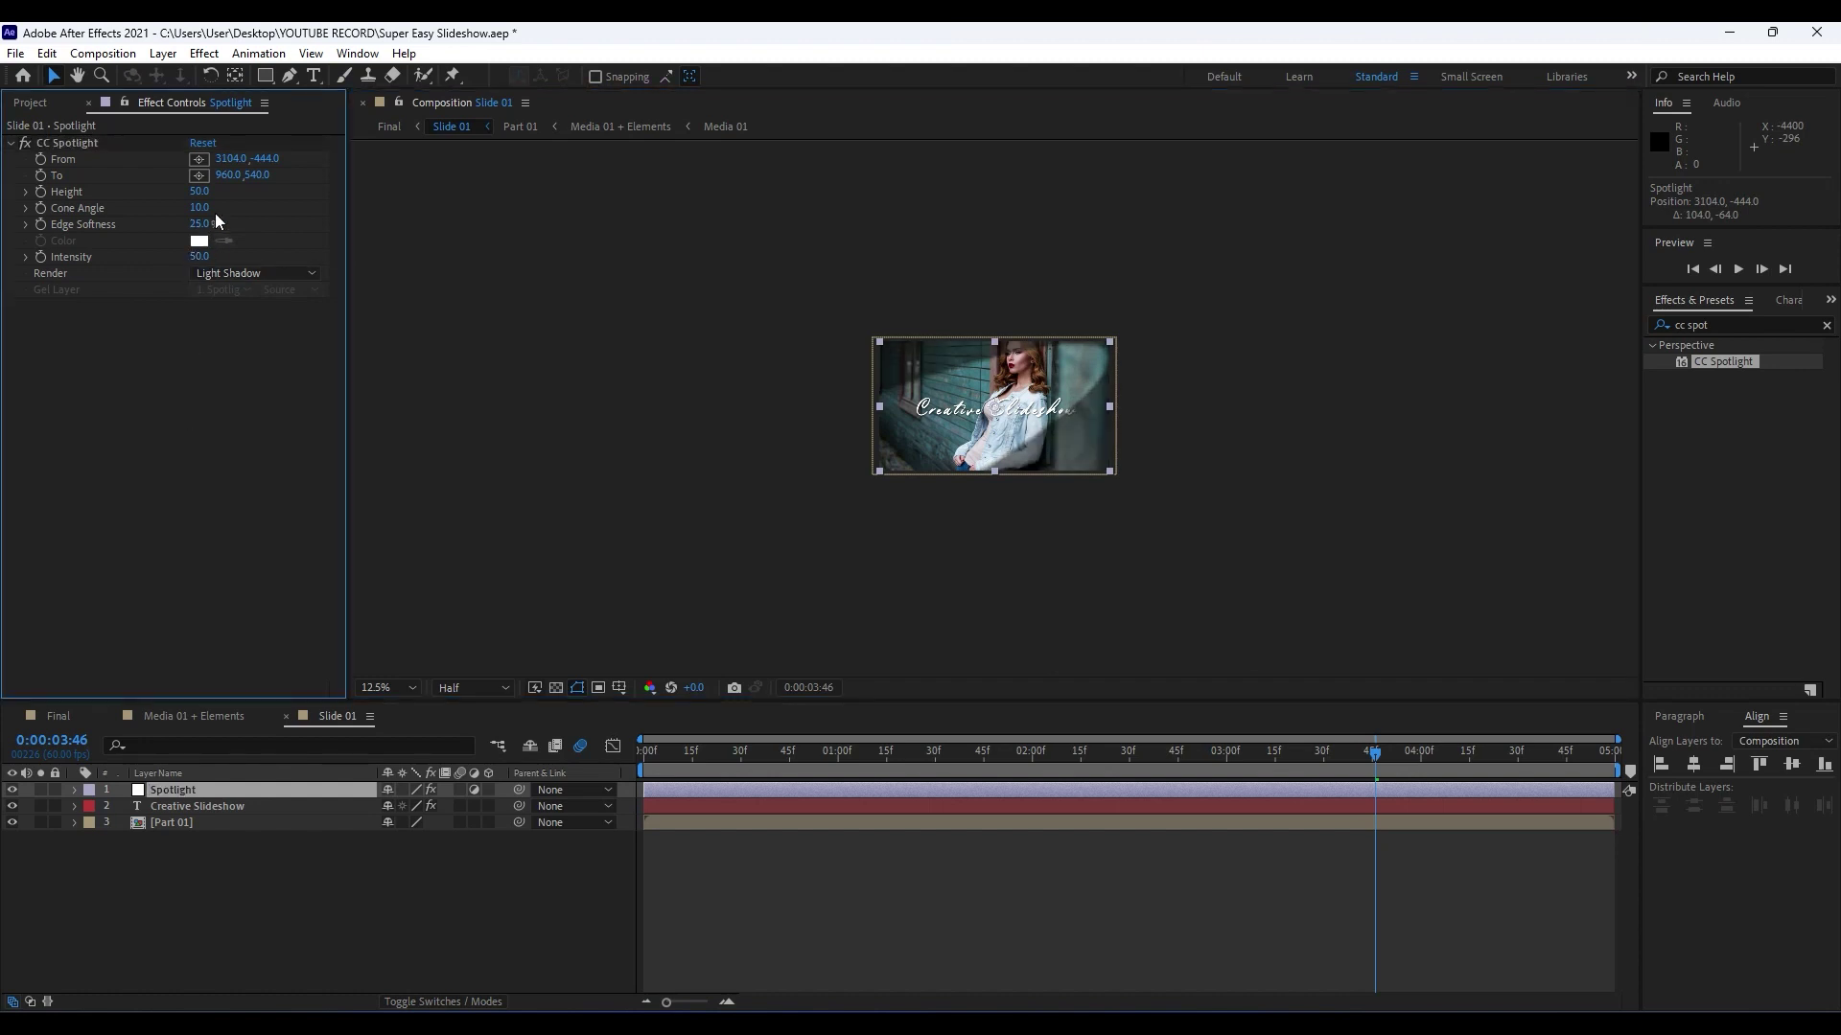
pyautogui.moveTo(202, 215); pyautogui.dragTo(290, 237)
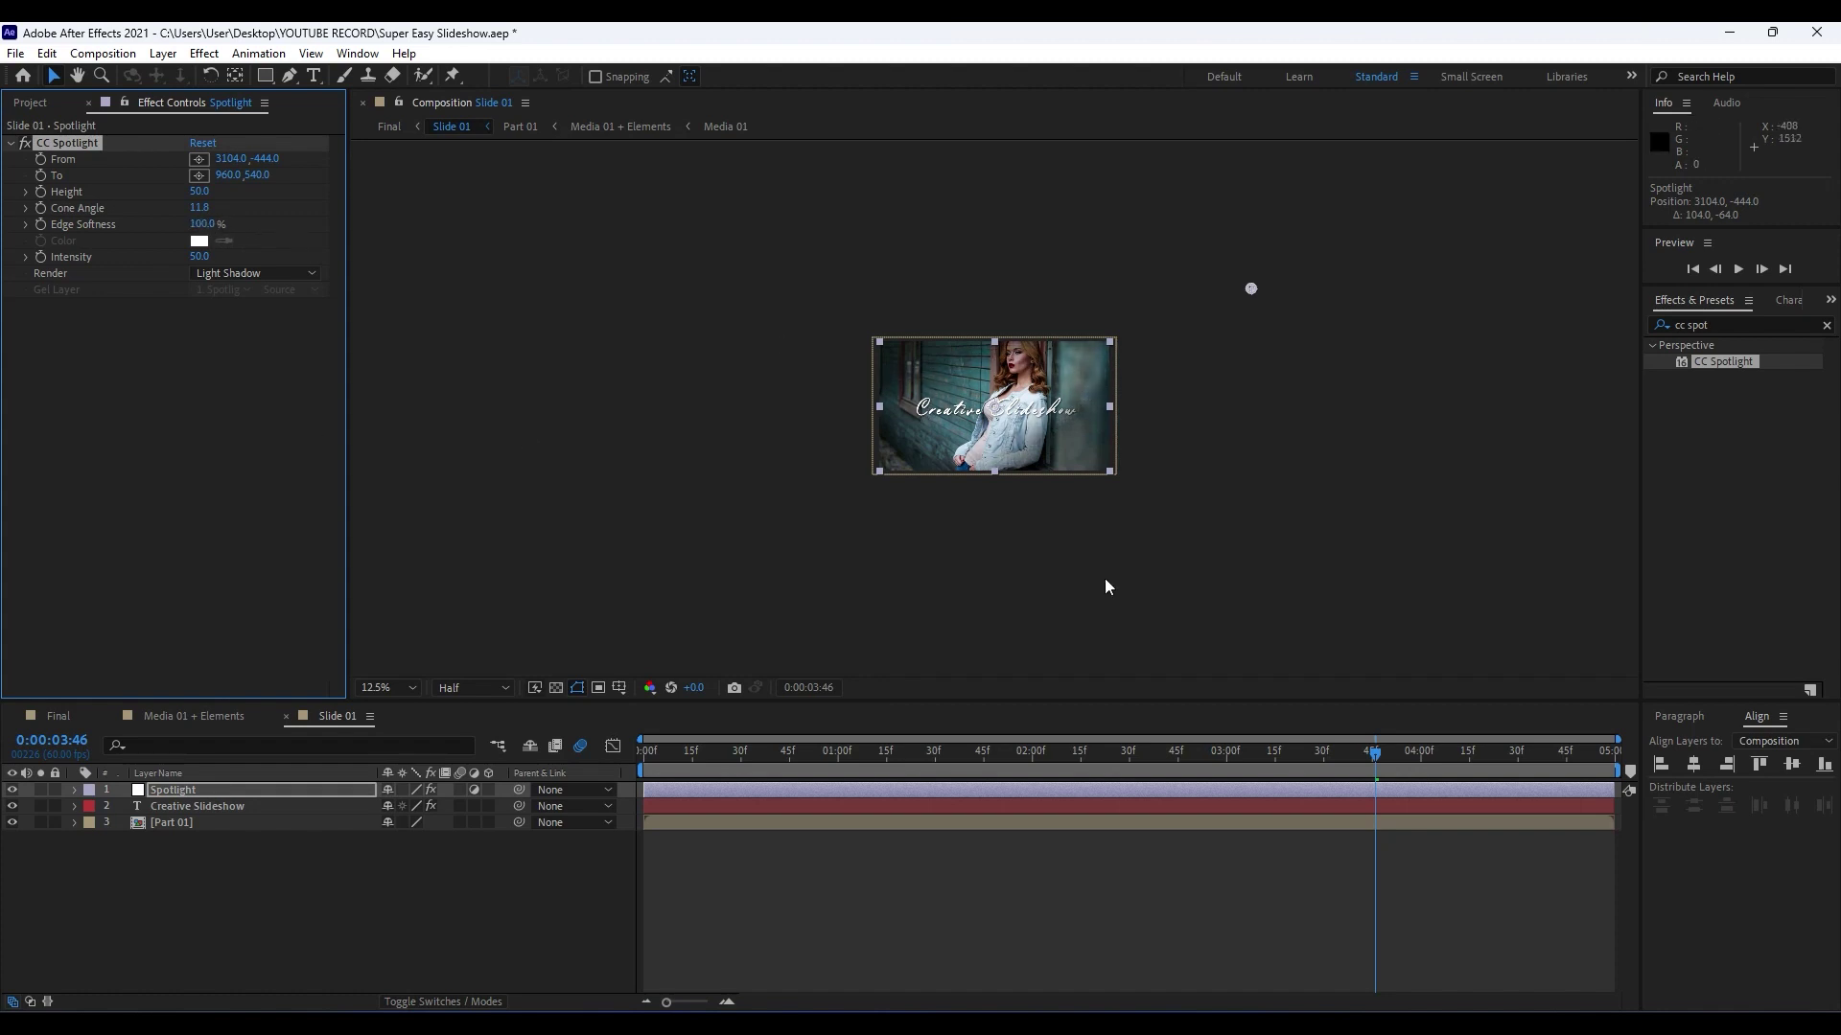
# Preview the lit slide at 50% zoom, then park at 0:00:02:03 with the viewer at 25%.
pyautogui.press('.')
pyautogui.press('.')
pyautogui.press('space')
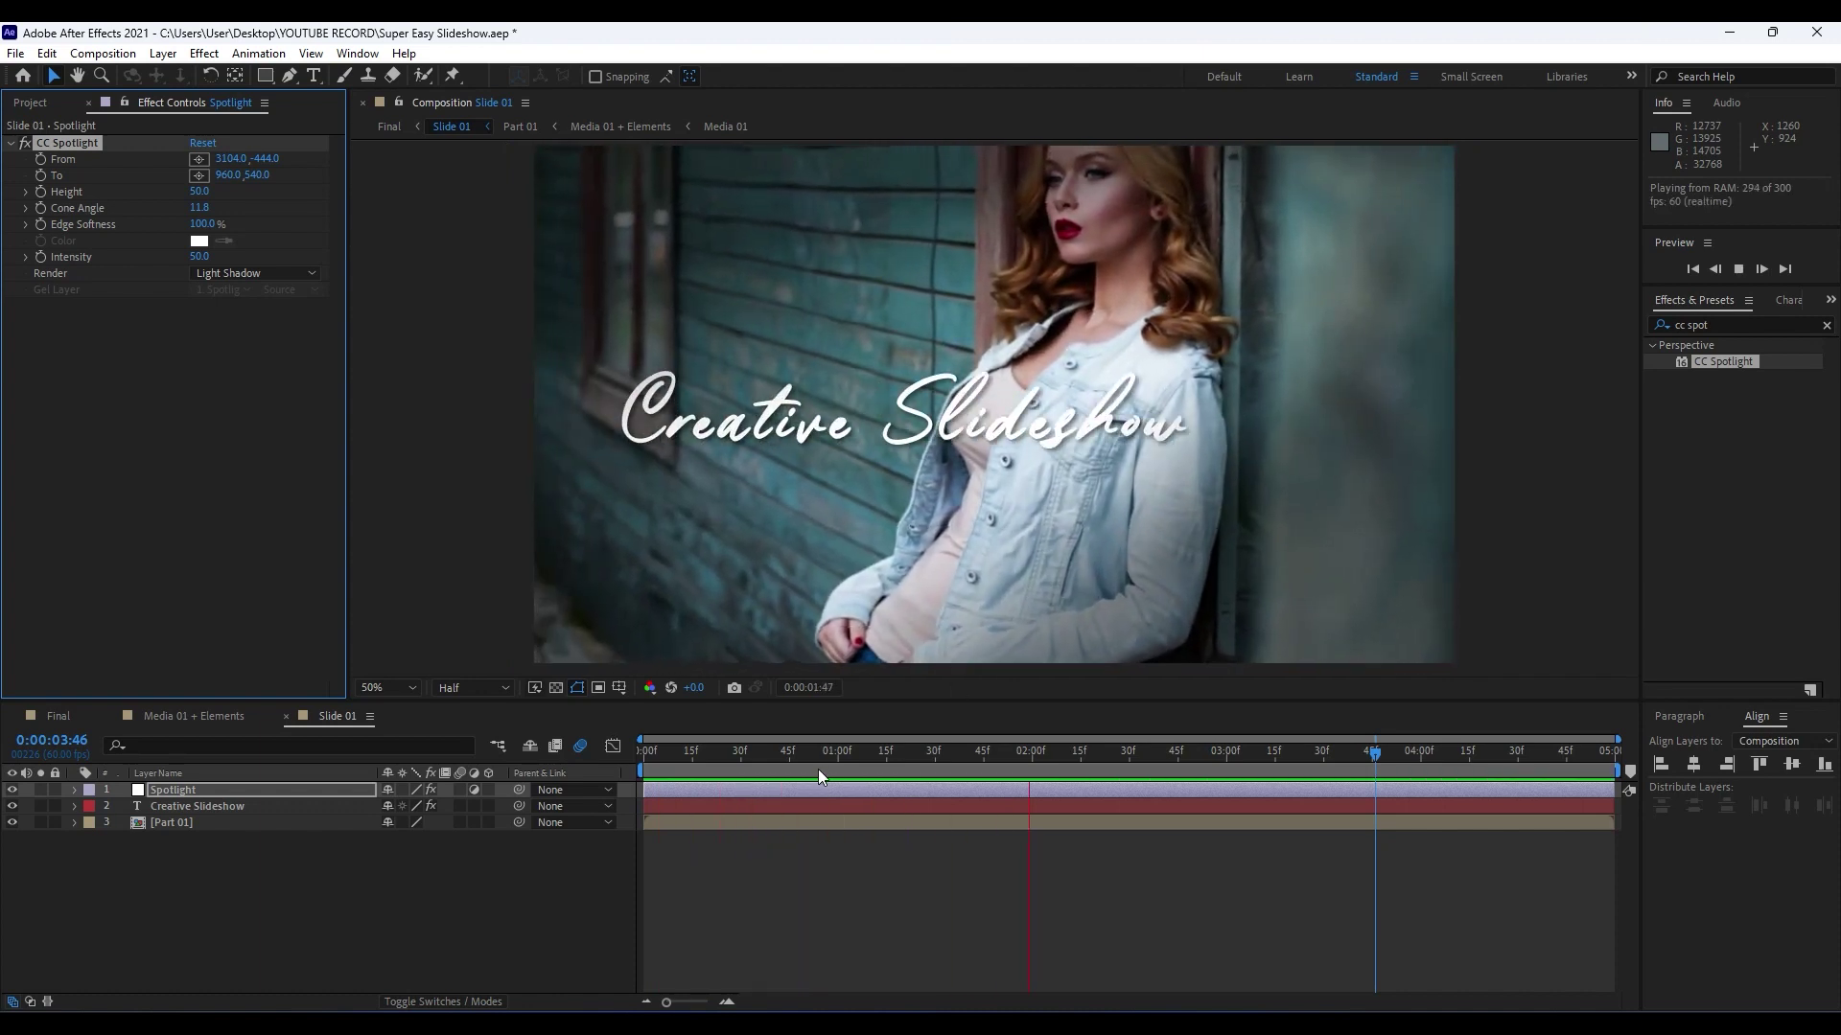
pyautogui.press('space')
pyautogui.click(1042, 750)
pyautogui.press(',')
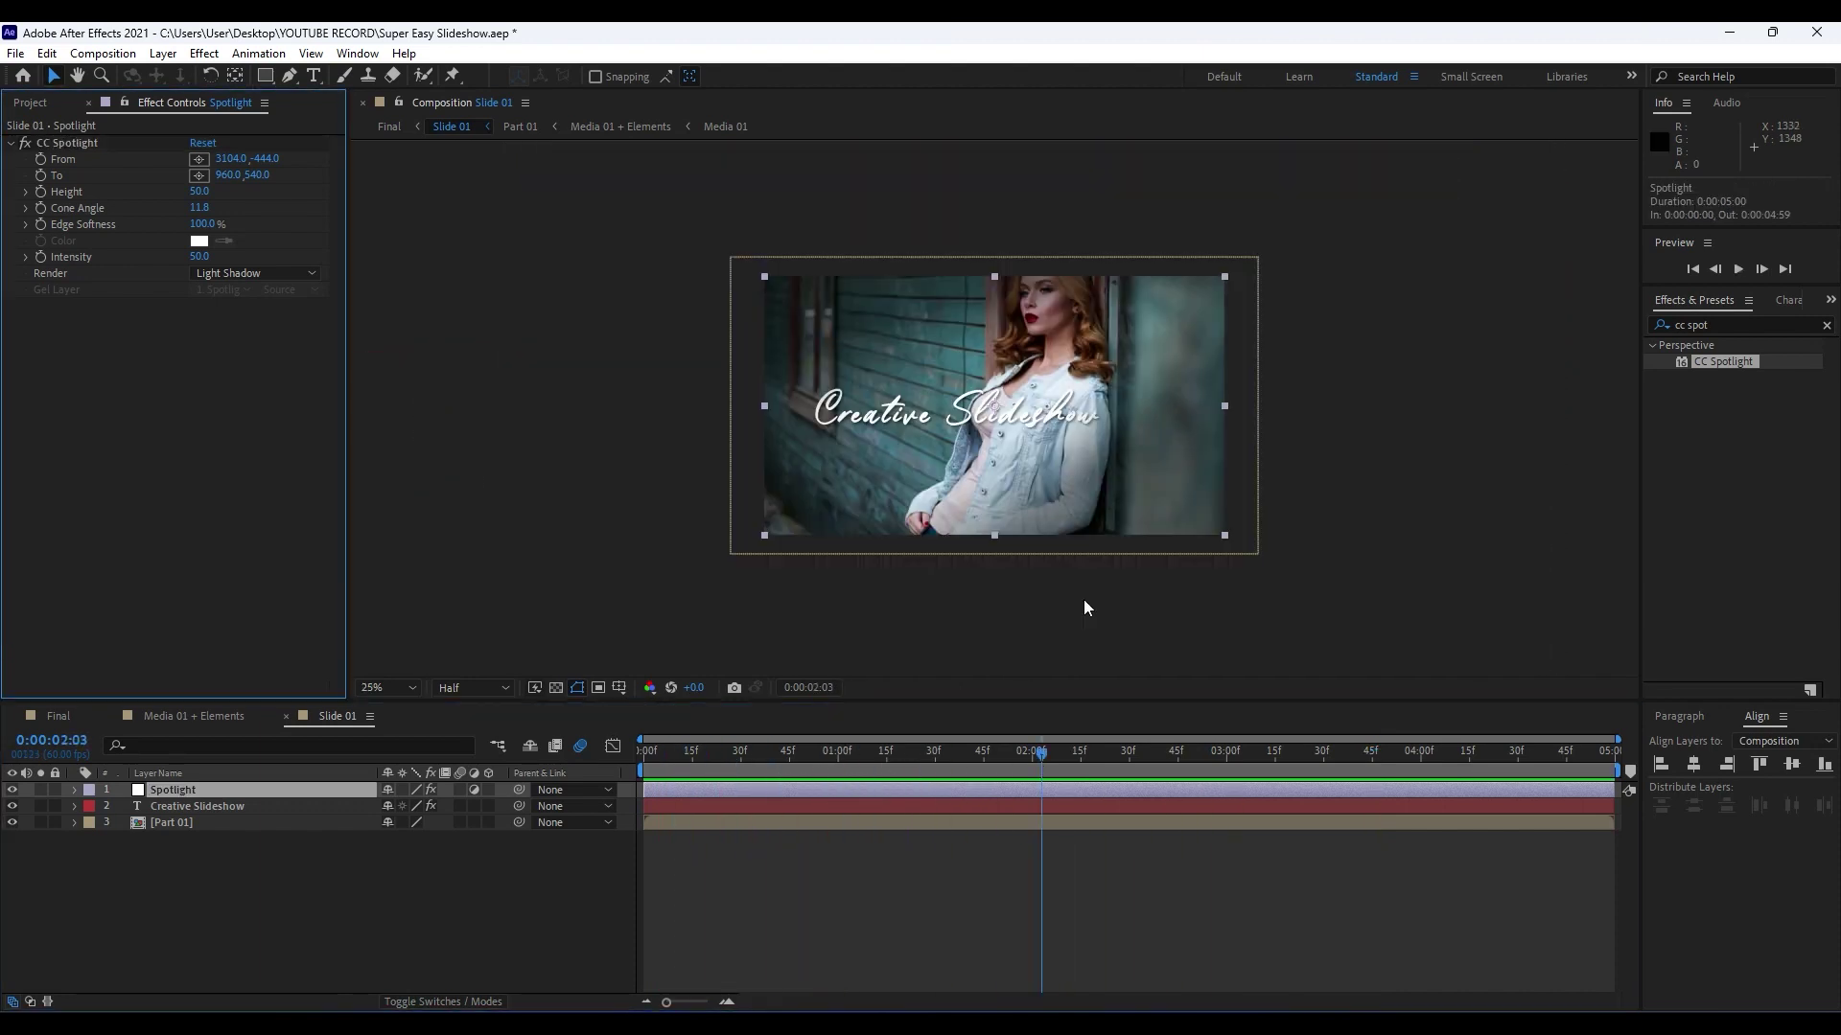